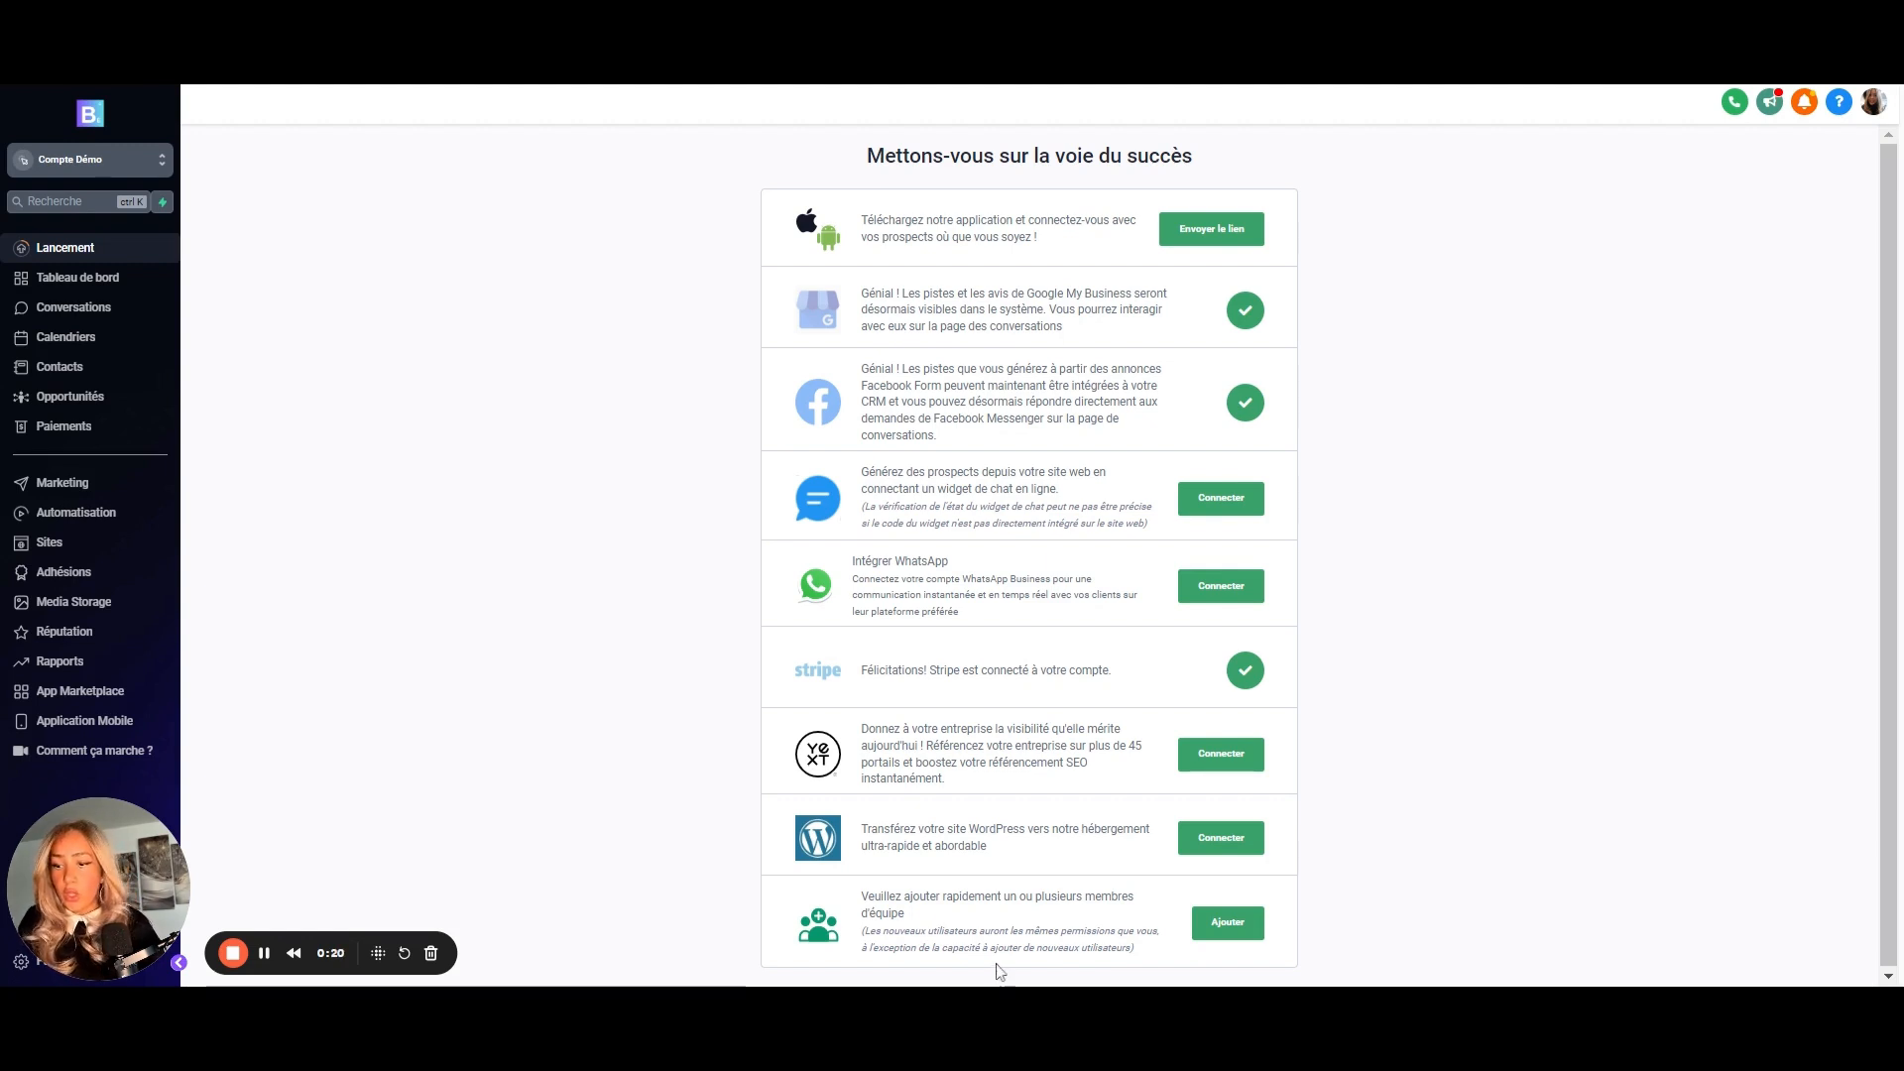
- Open the Marketing section to show the Social Planner page
drag(99, 897, 1458, 842)
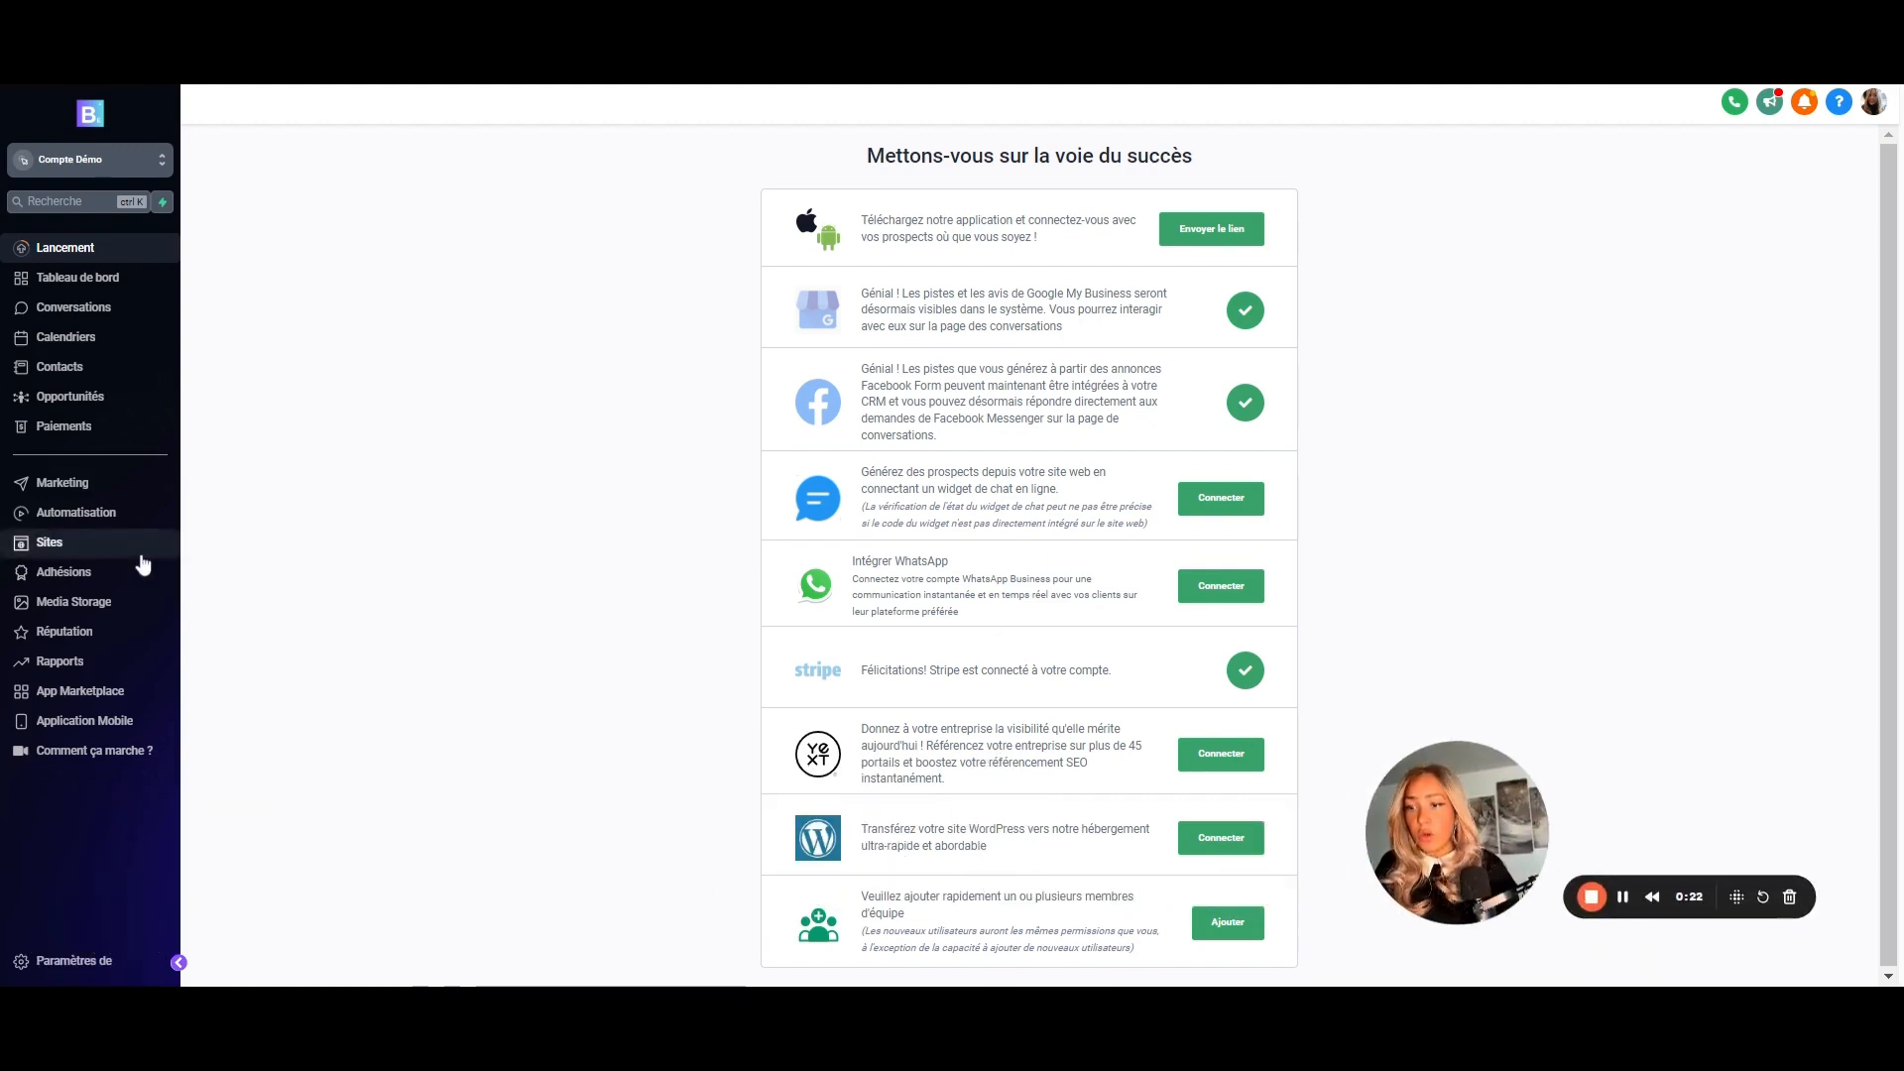
click(65, 496)
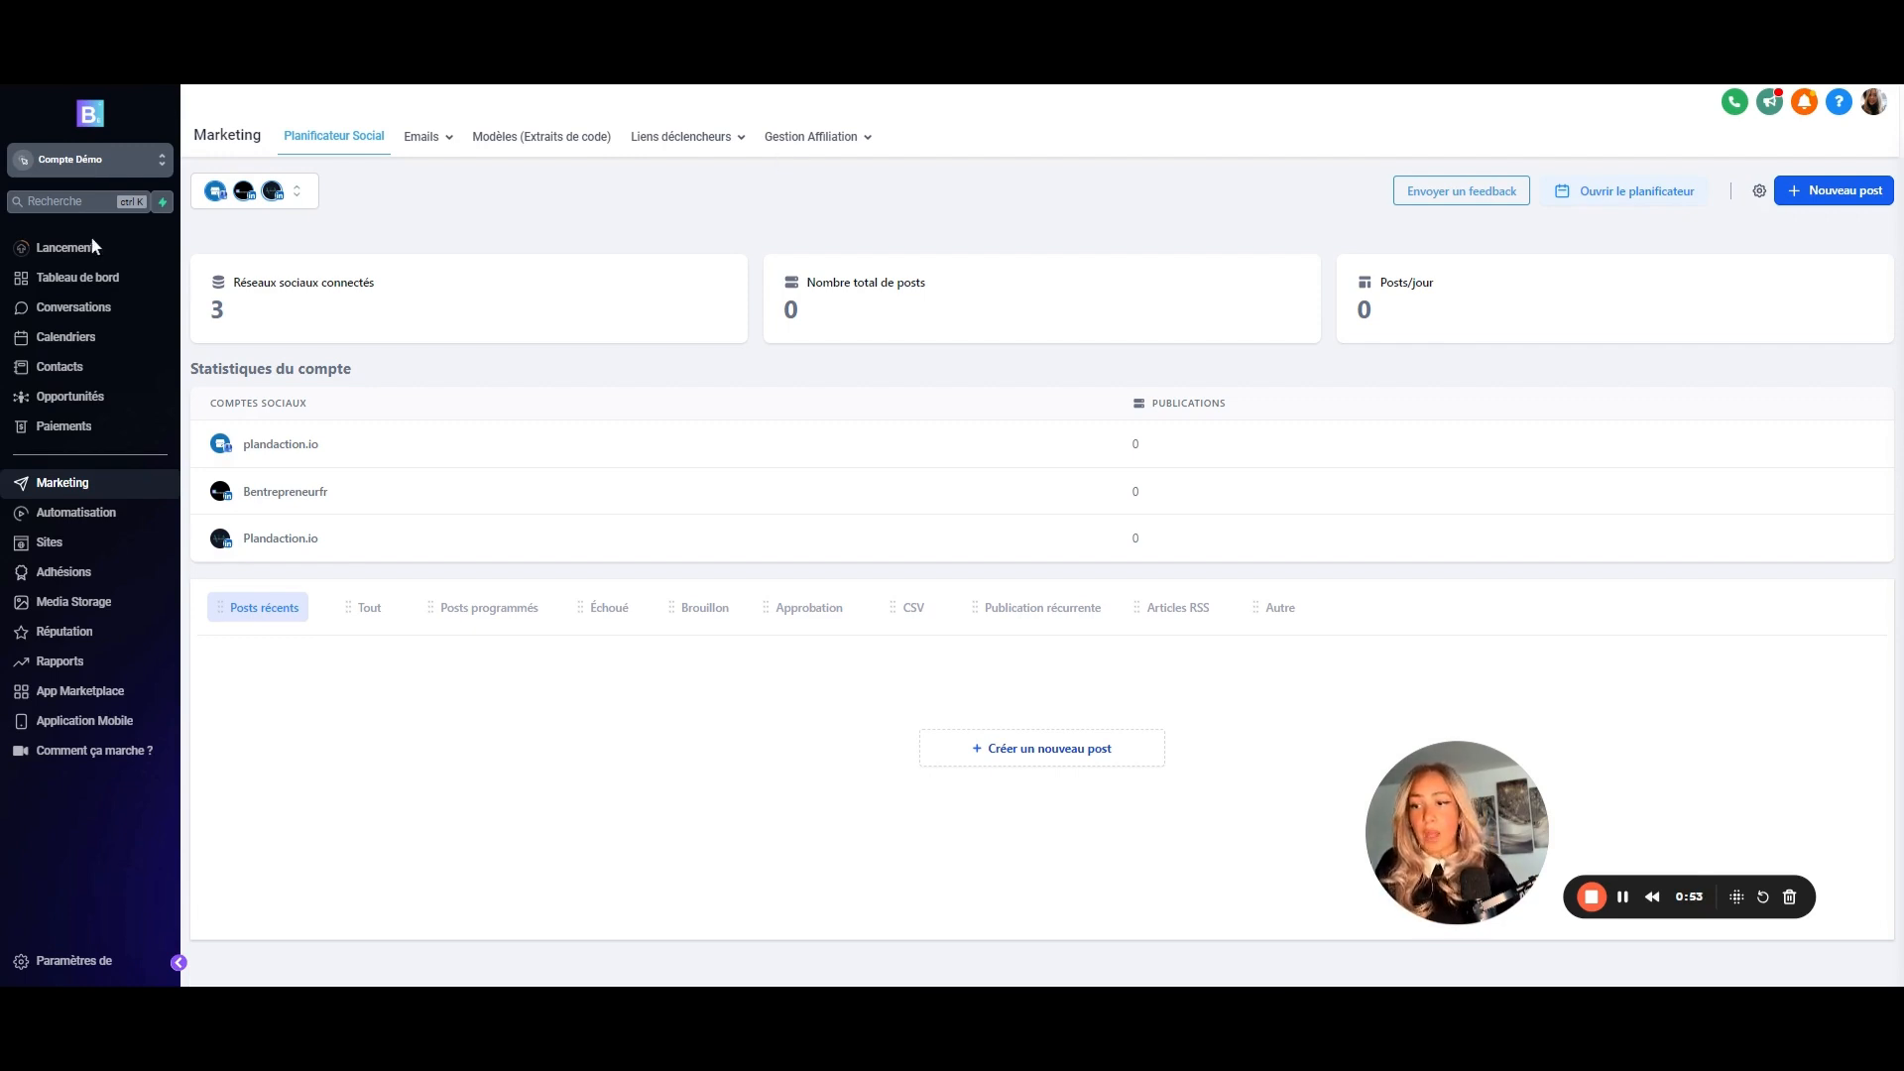
- Review the affiliate management dashboard's revenue and commission figures, then switch to Paiements
click(820, 138)
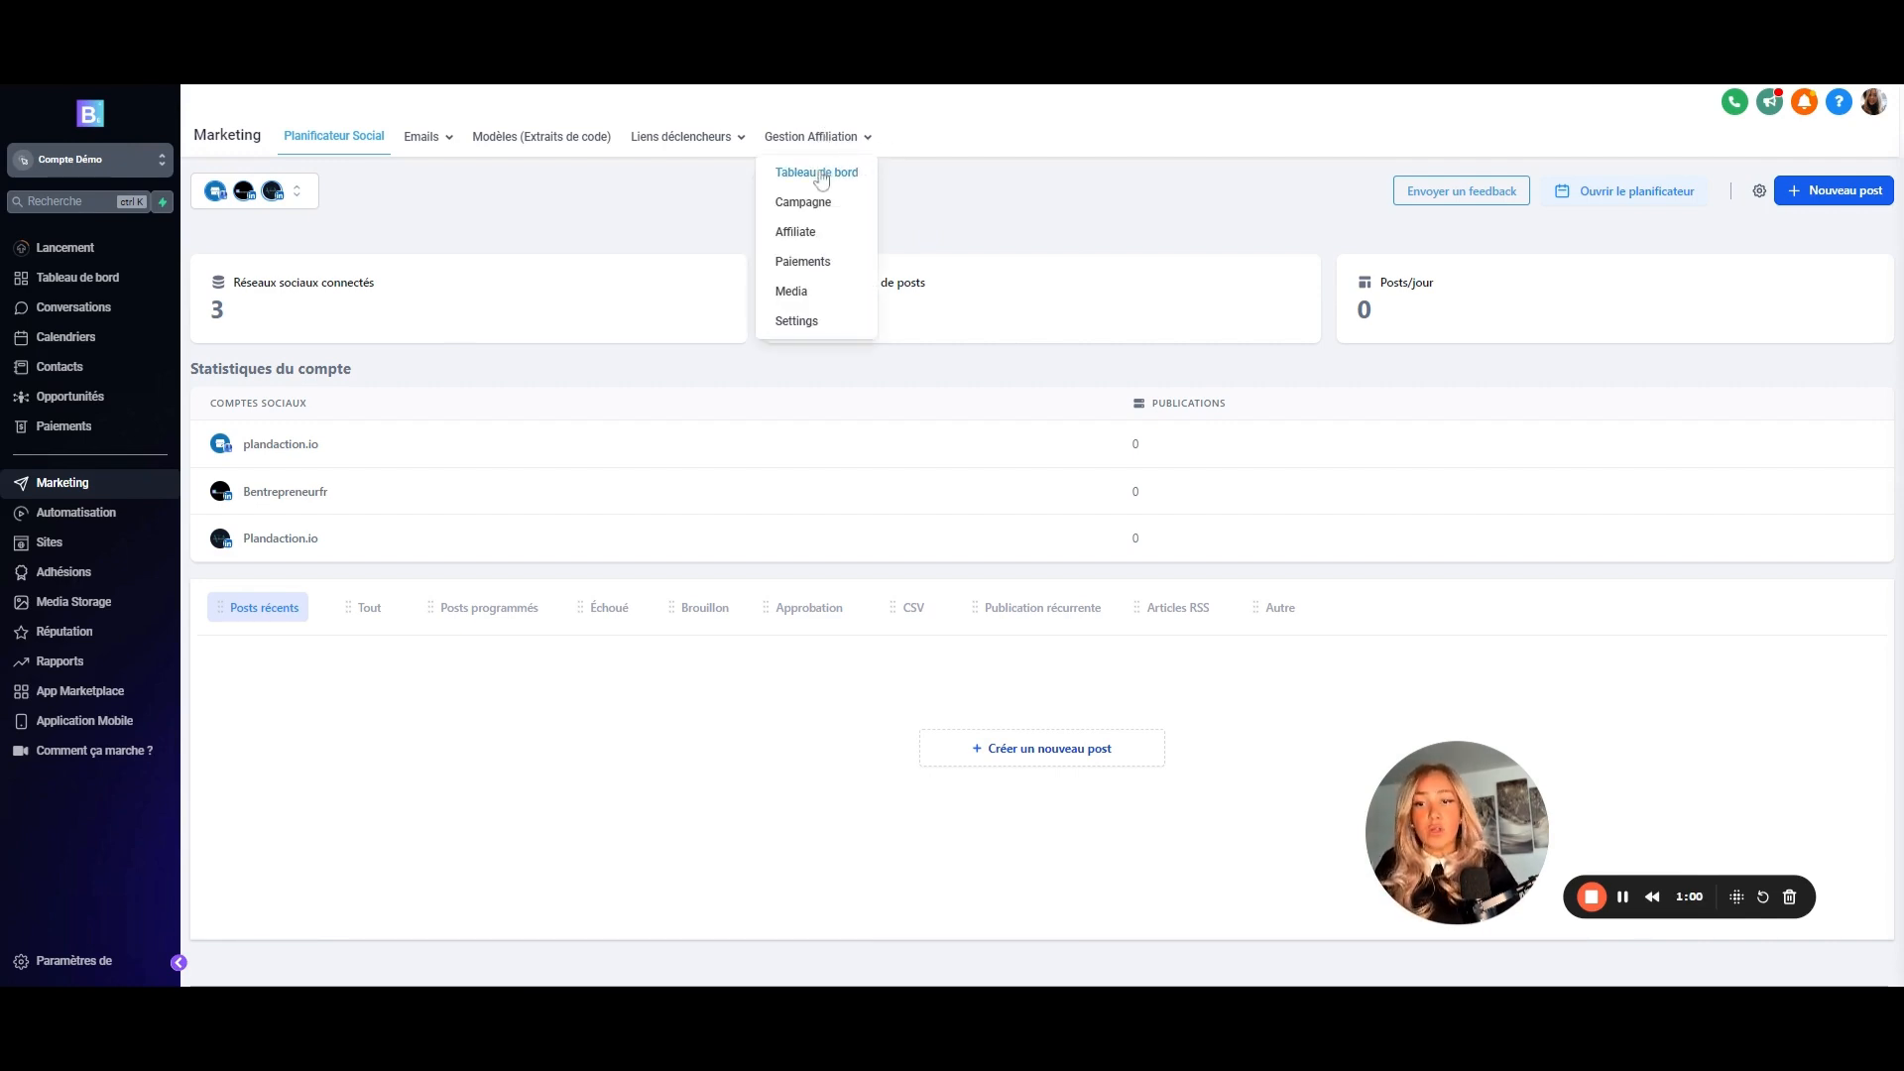
click(821, 174)
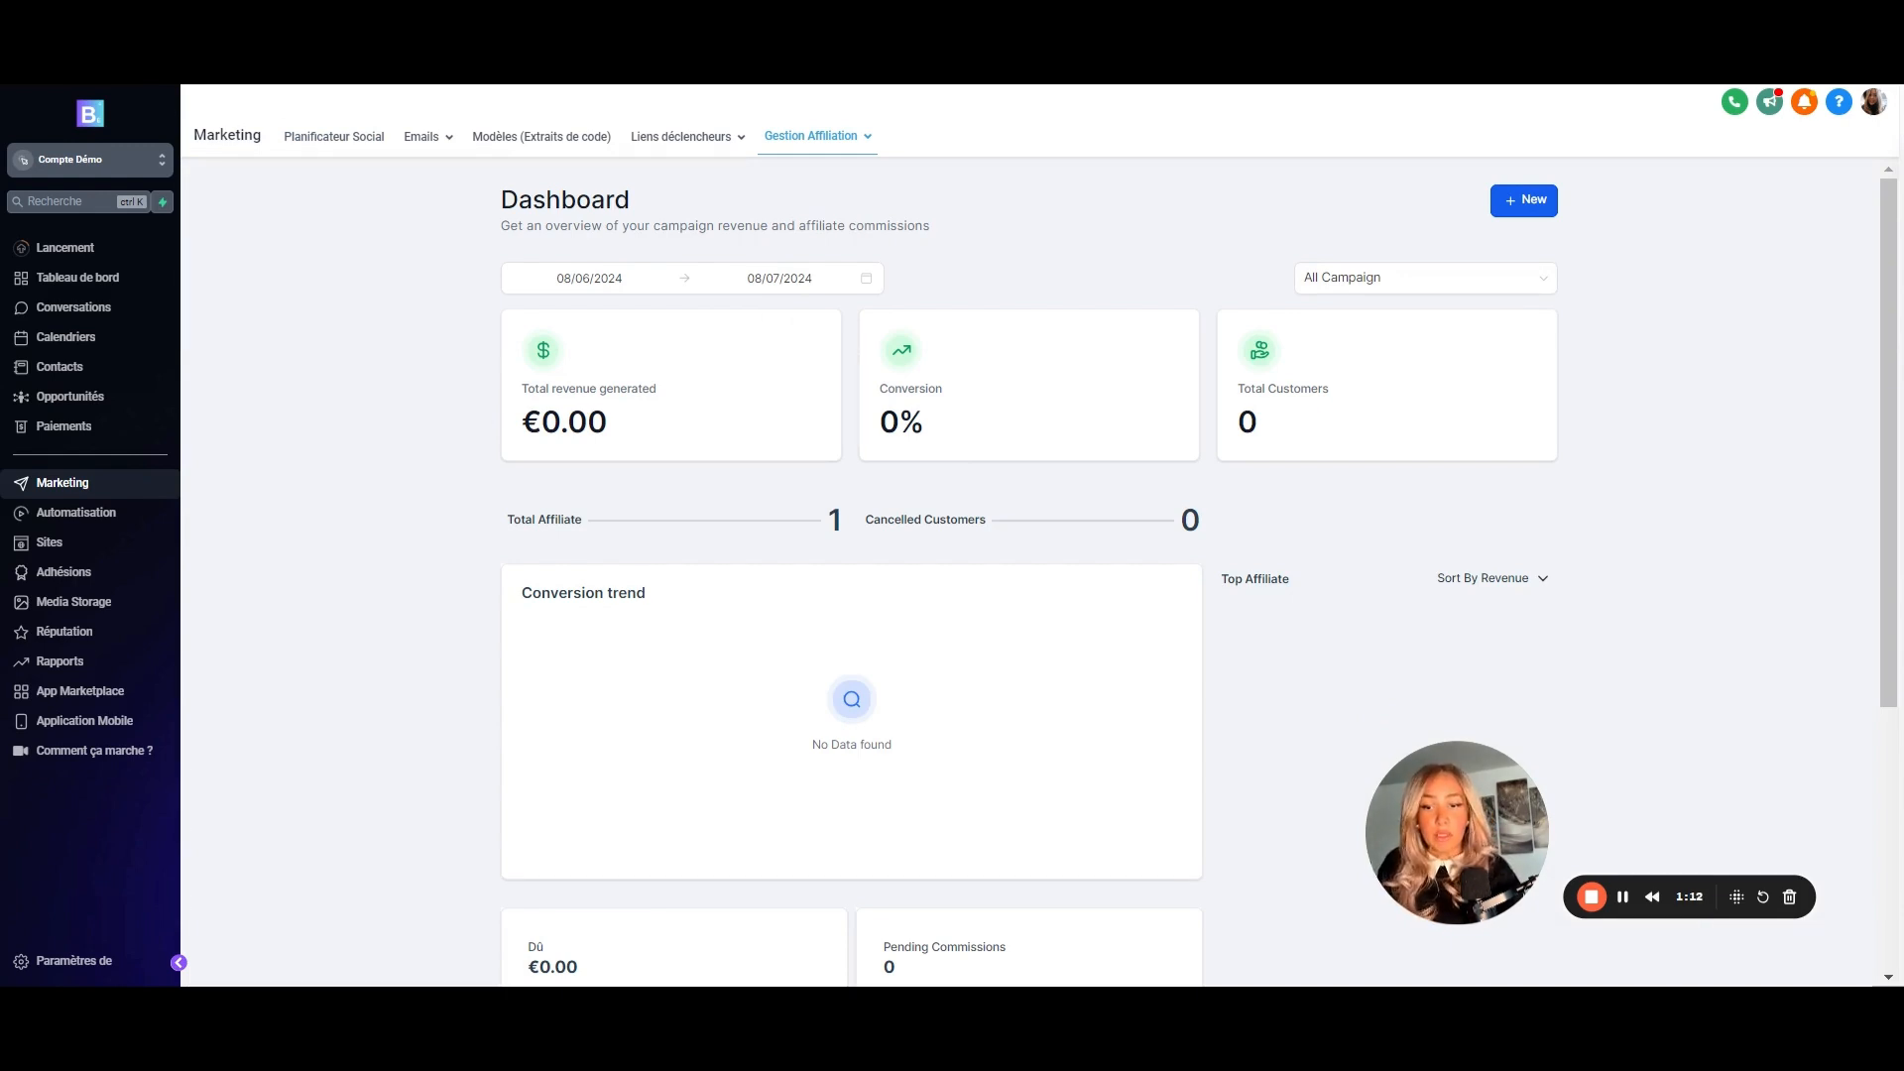
scroll(1042, 595, down, 4)
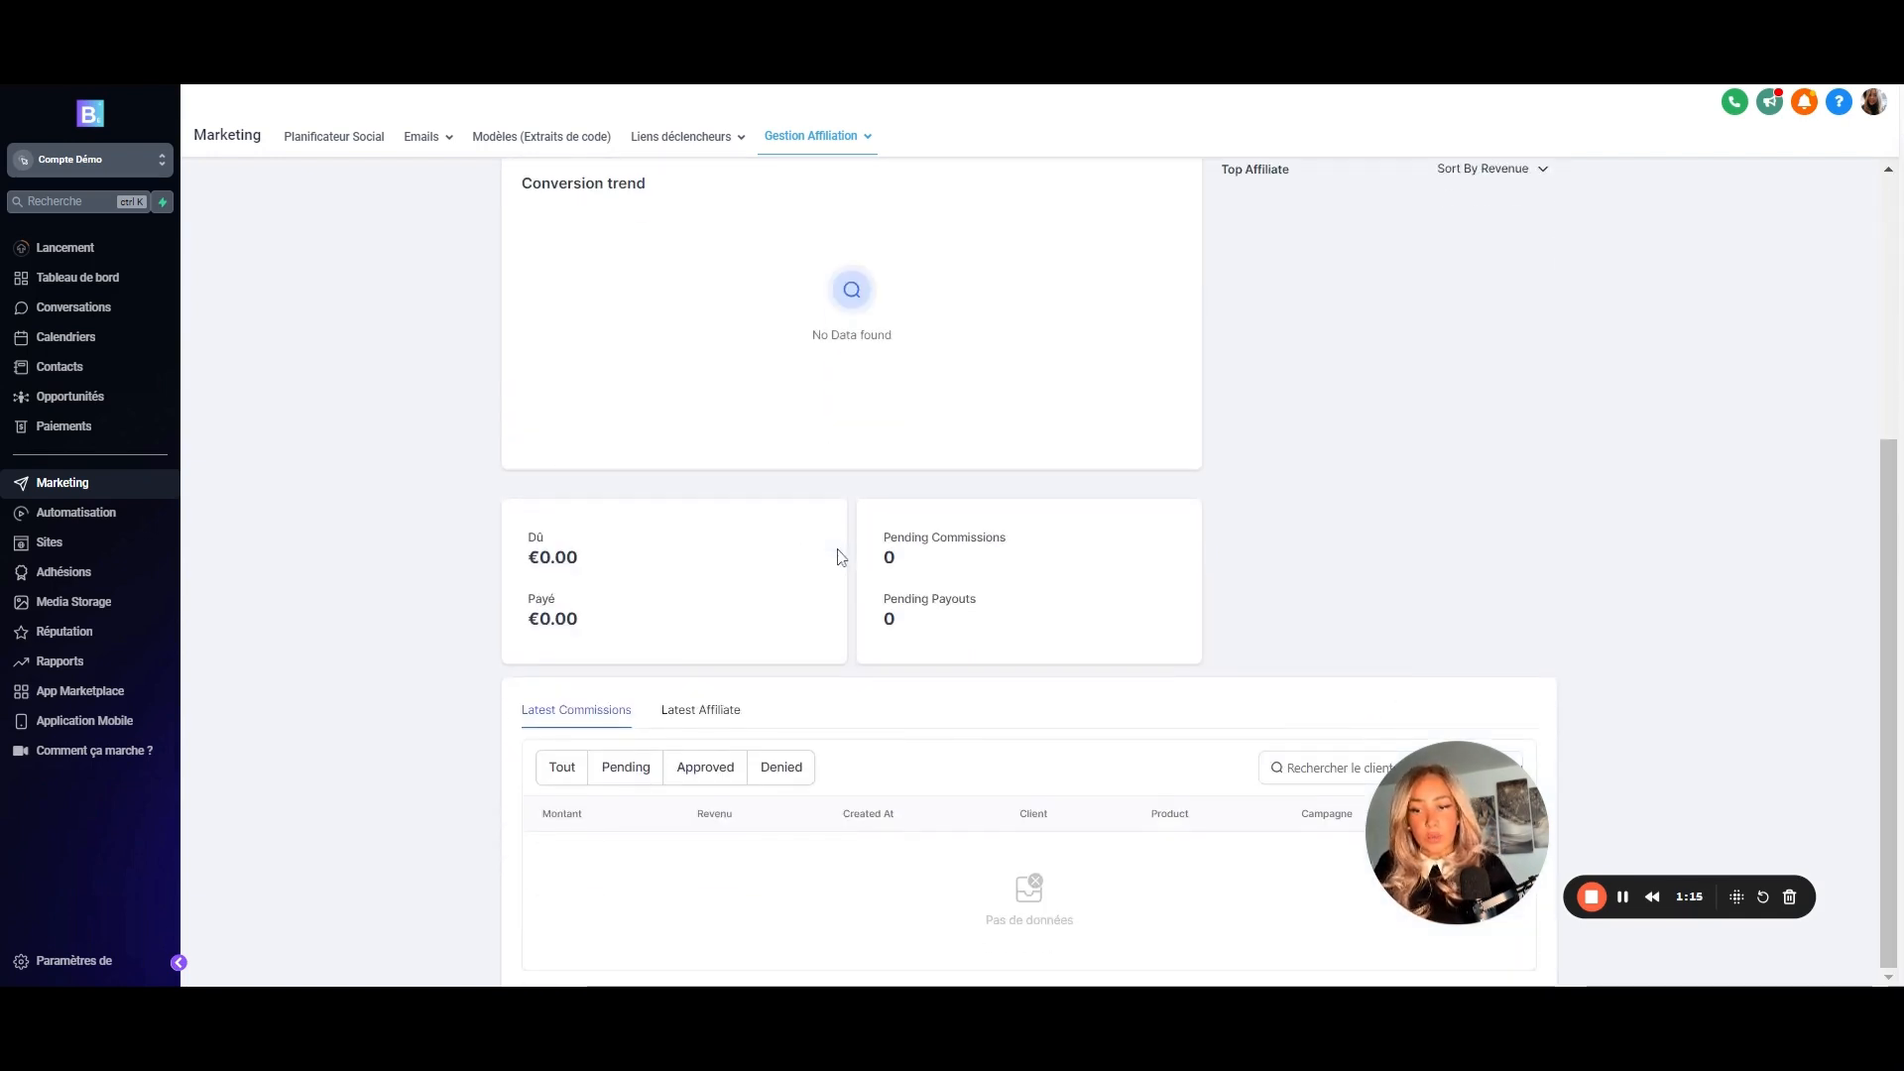
scroll(909, 513, up, 4)
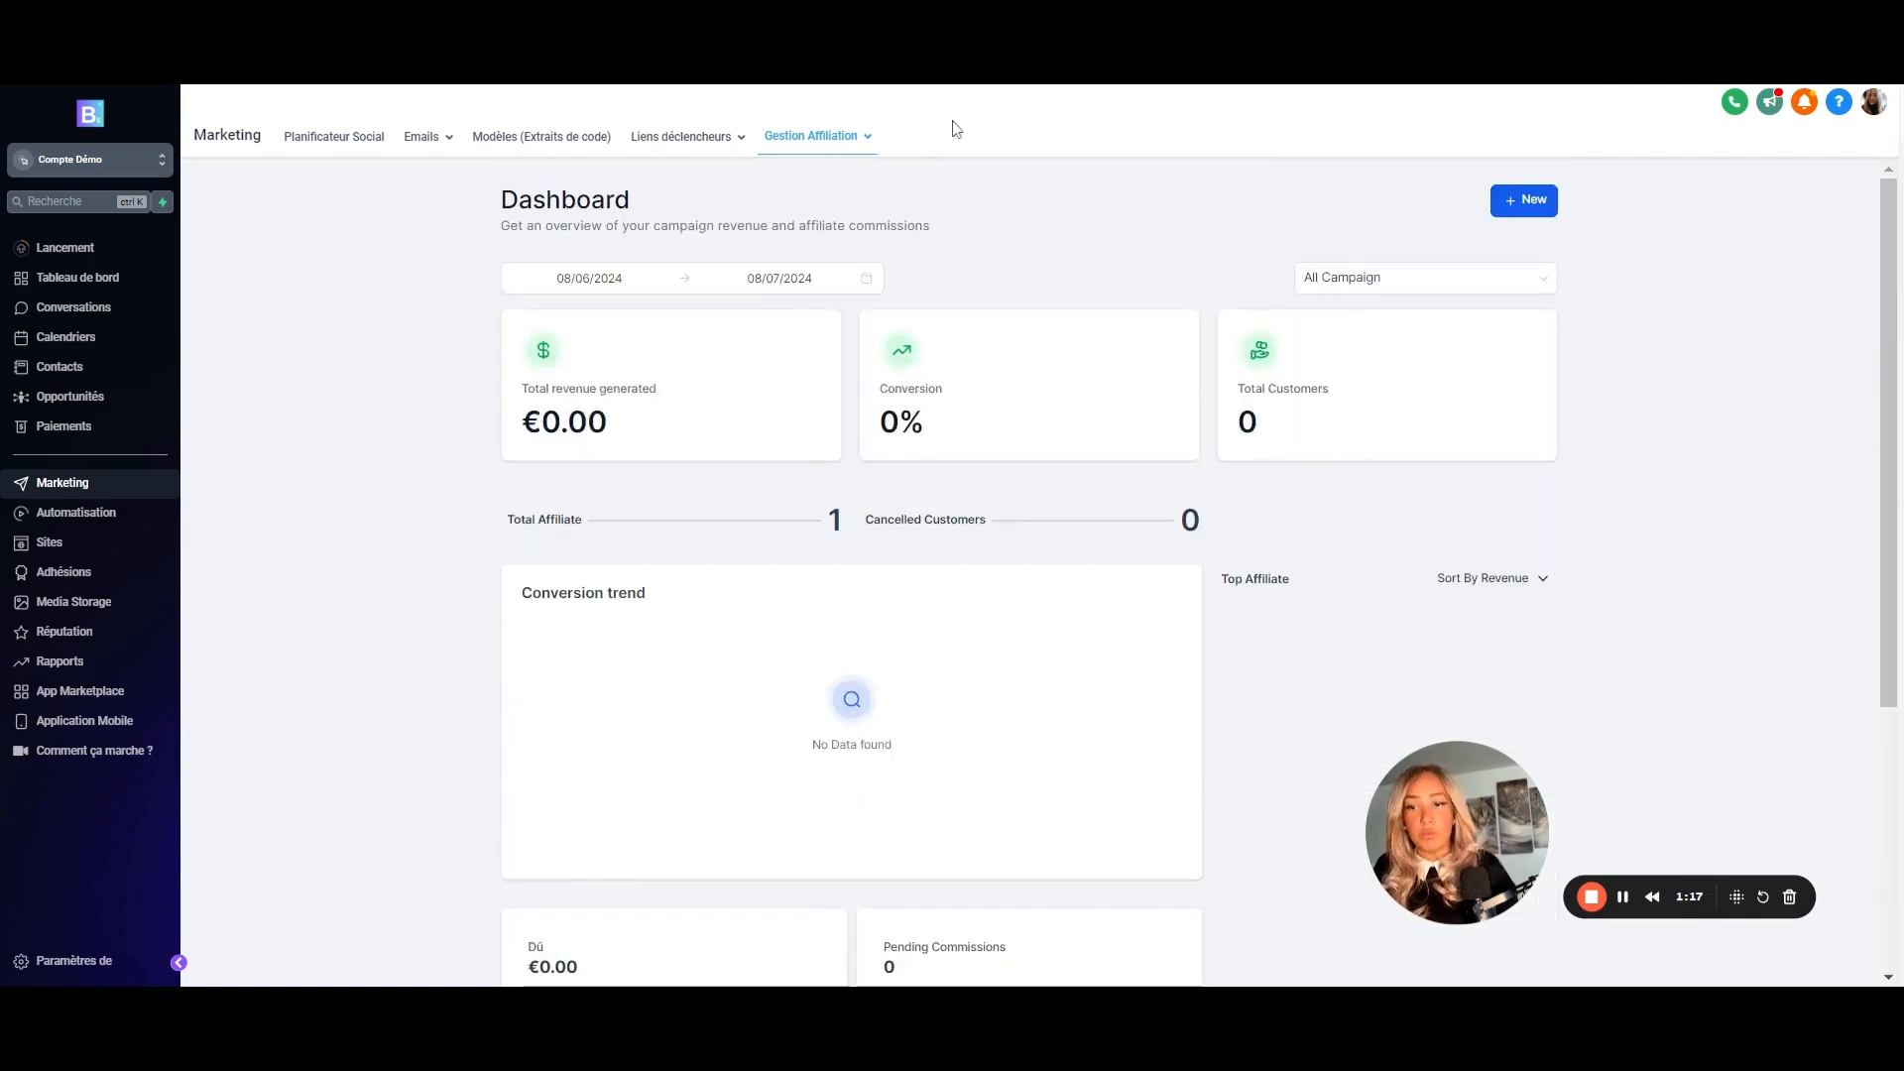
mouse_move(852, 142)
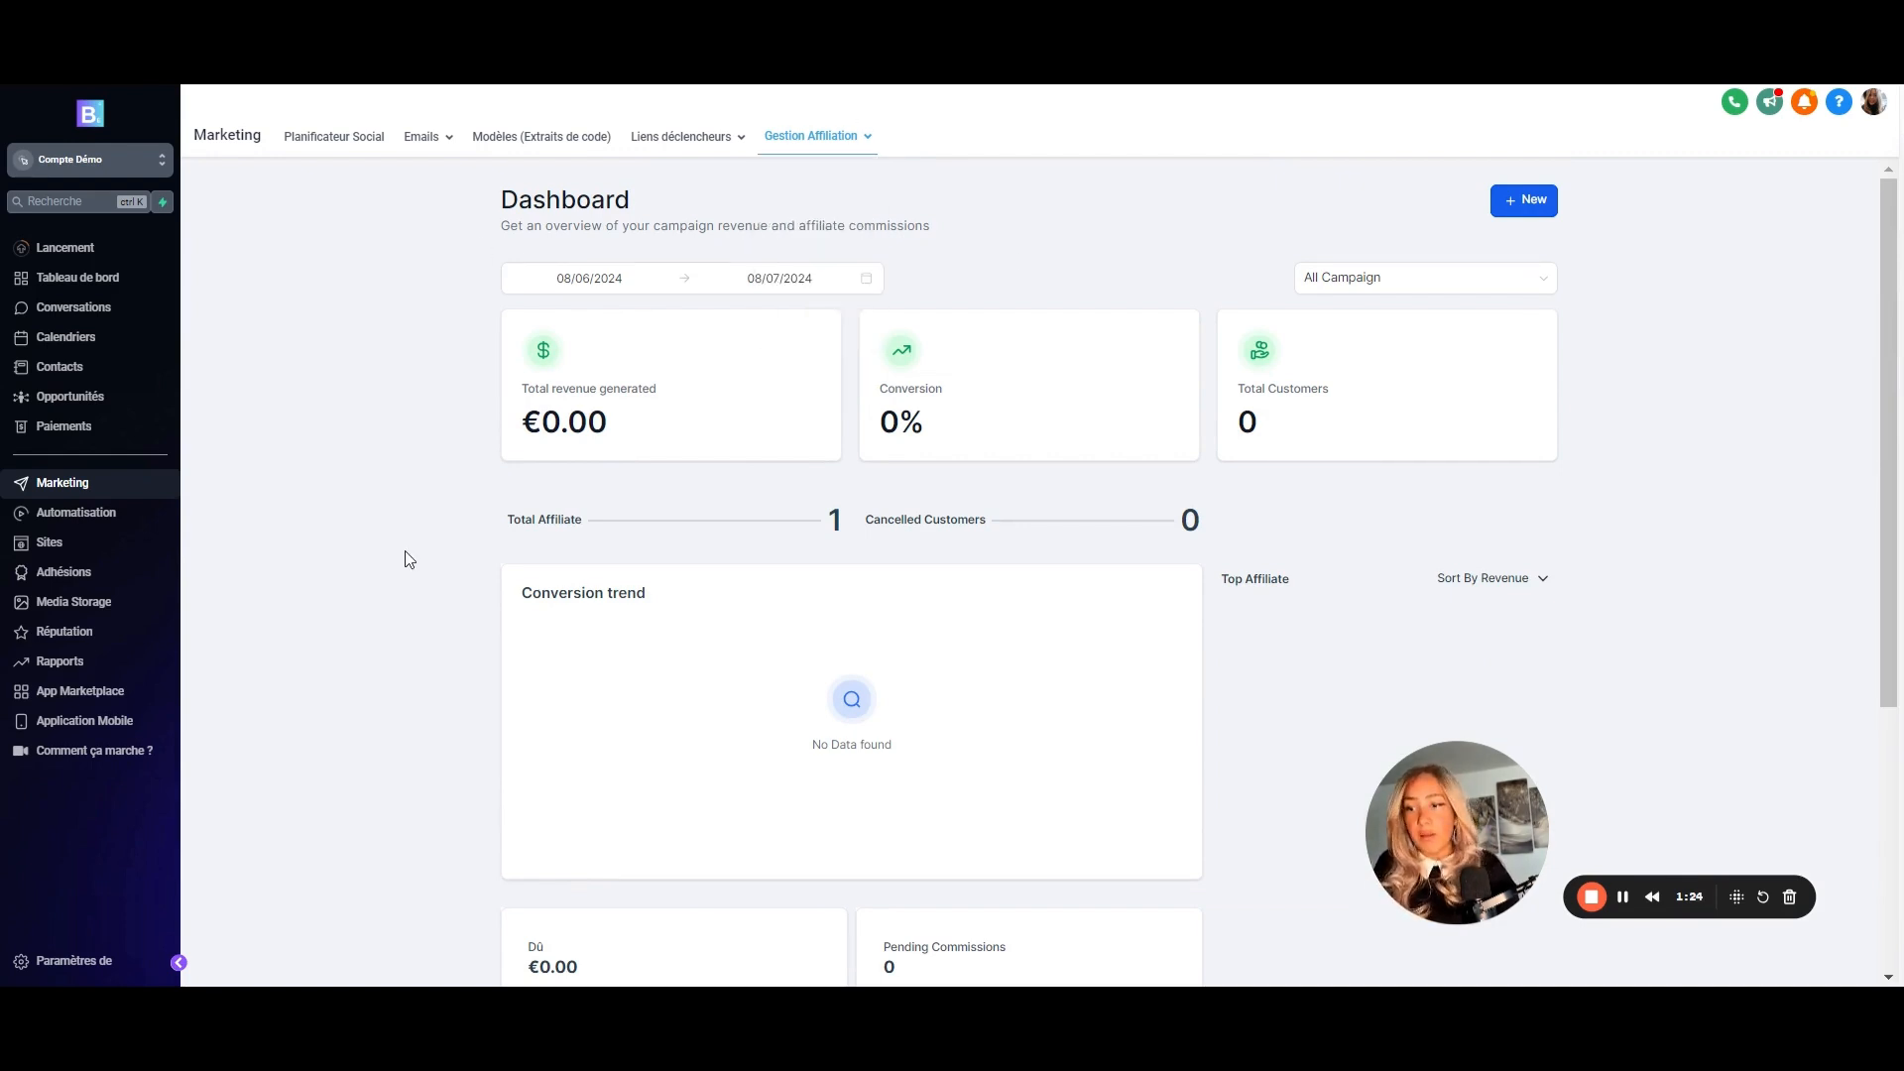
click(92, 429)
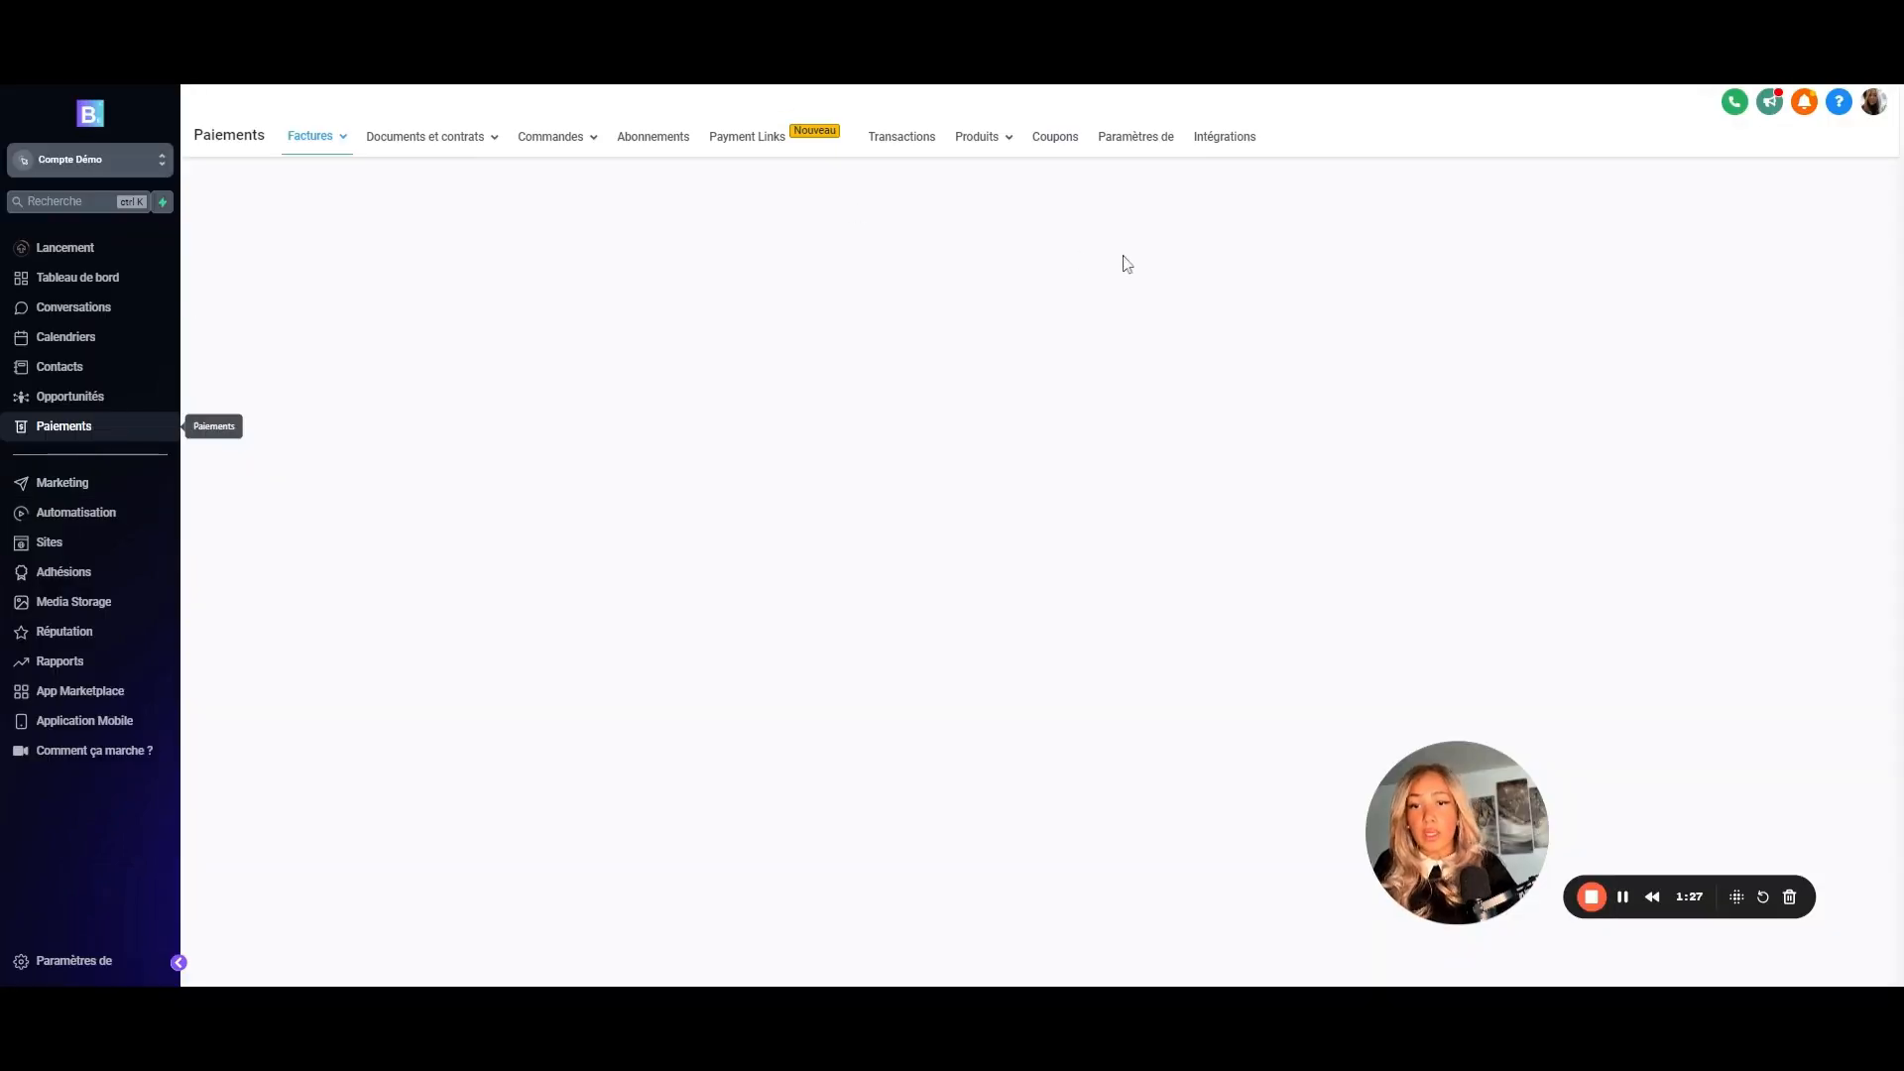
- Review the Stripe (default) and PayPal payment integrations, then return to Marketing
click(1230, 139)
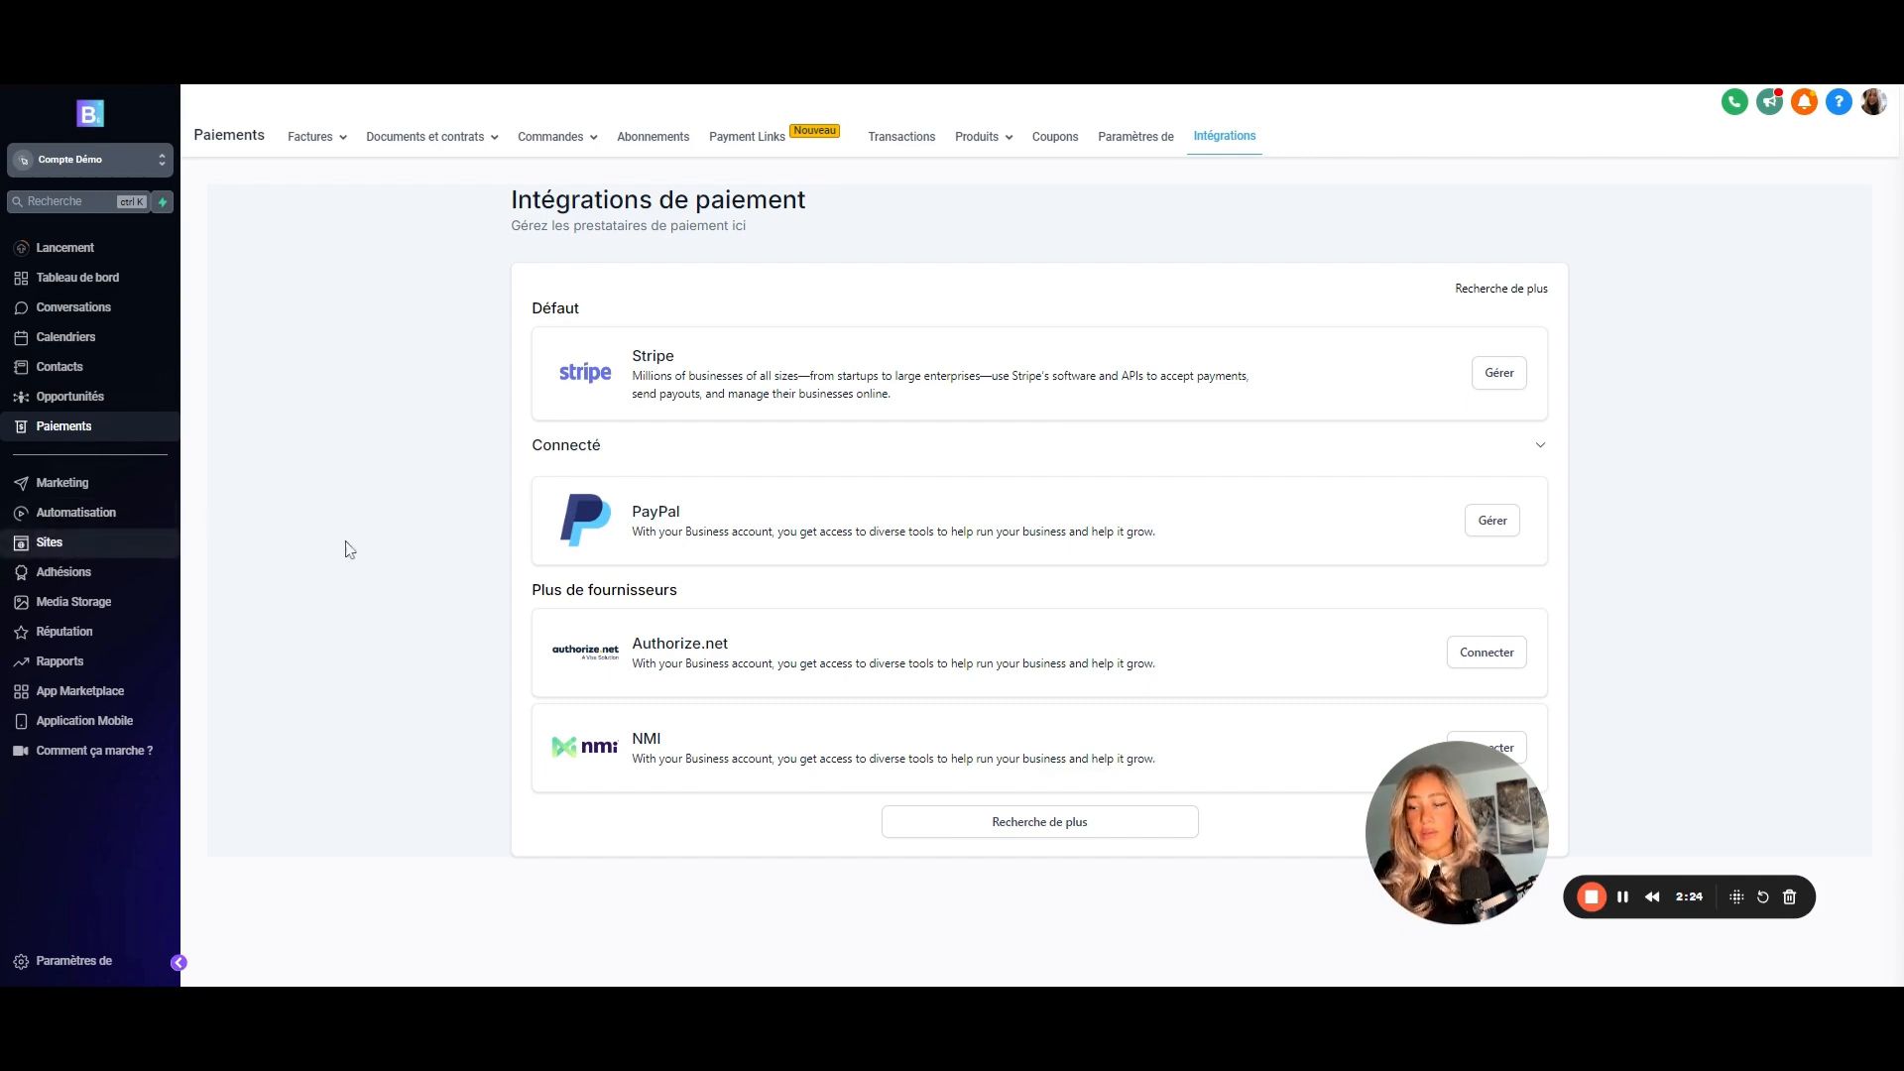
click(75, 490)
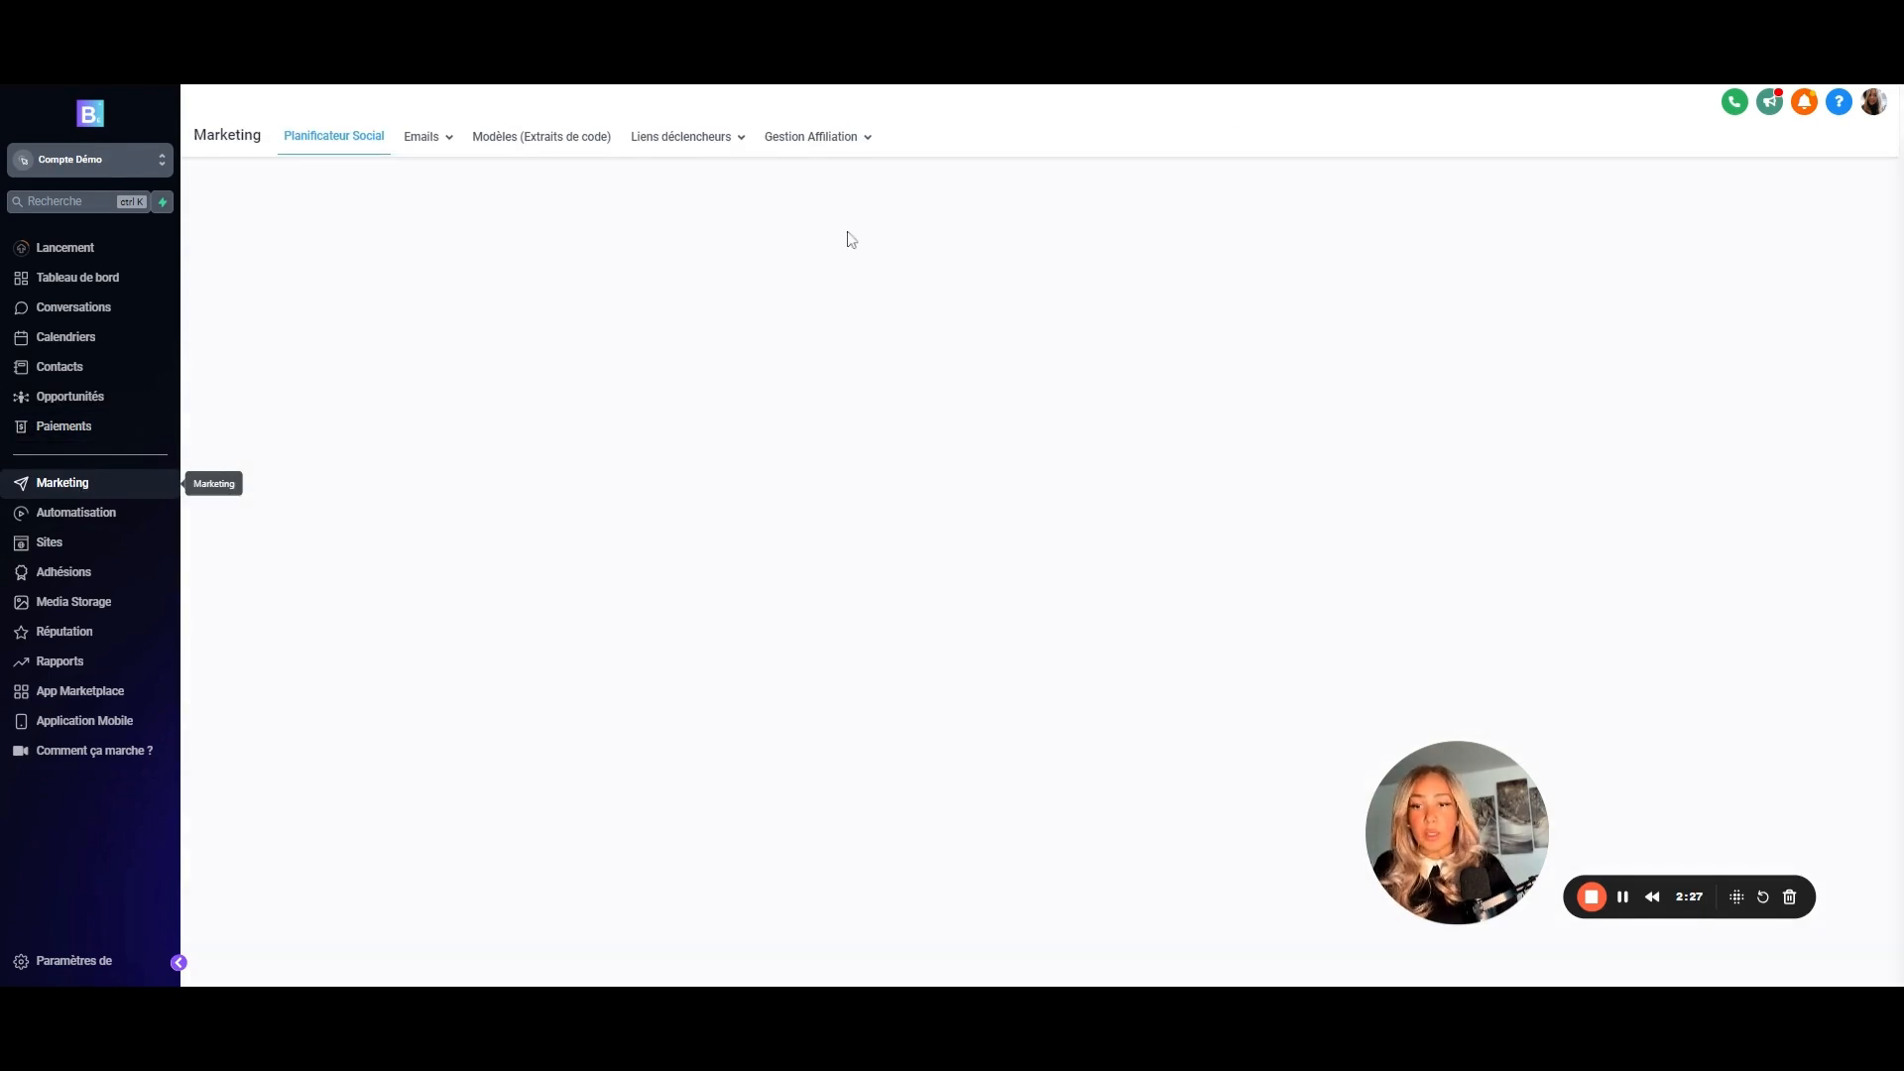
- Check the affiliate campaign list with the active 30%SaasPlans à vie campaign, then go to Paiements
click(822, 138)
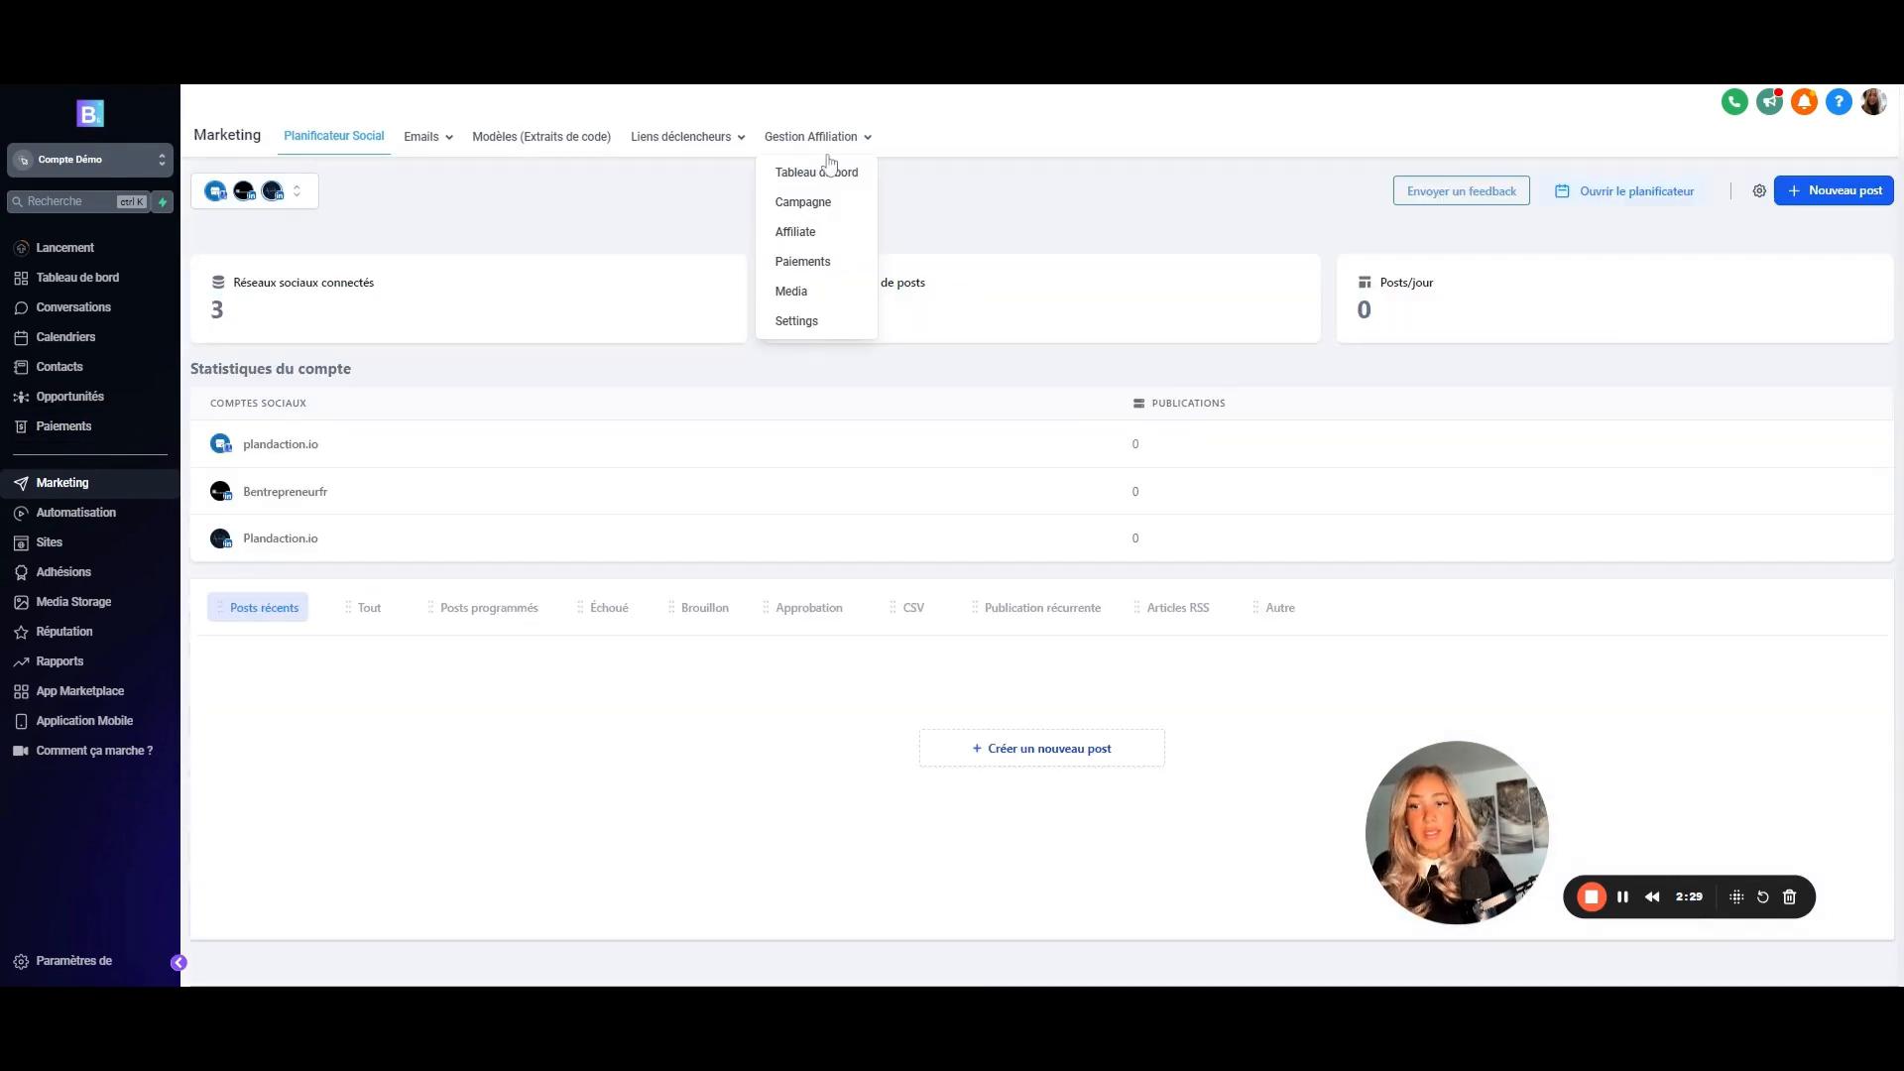
click(807, 204)
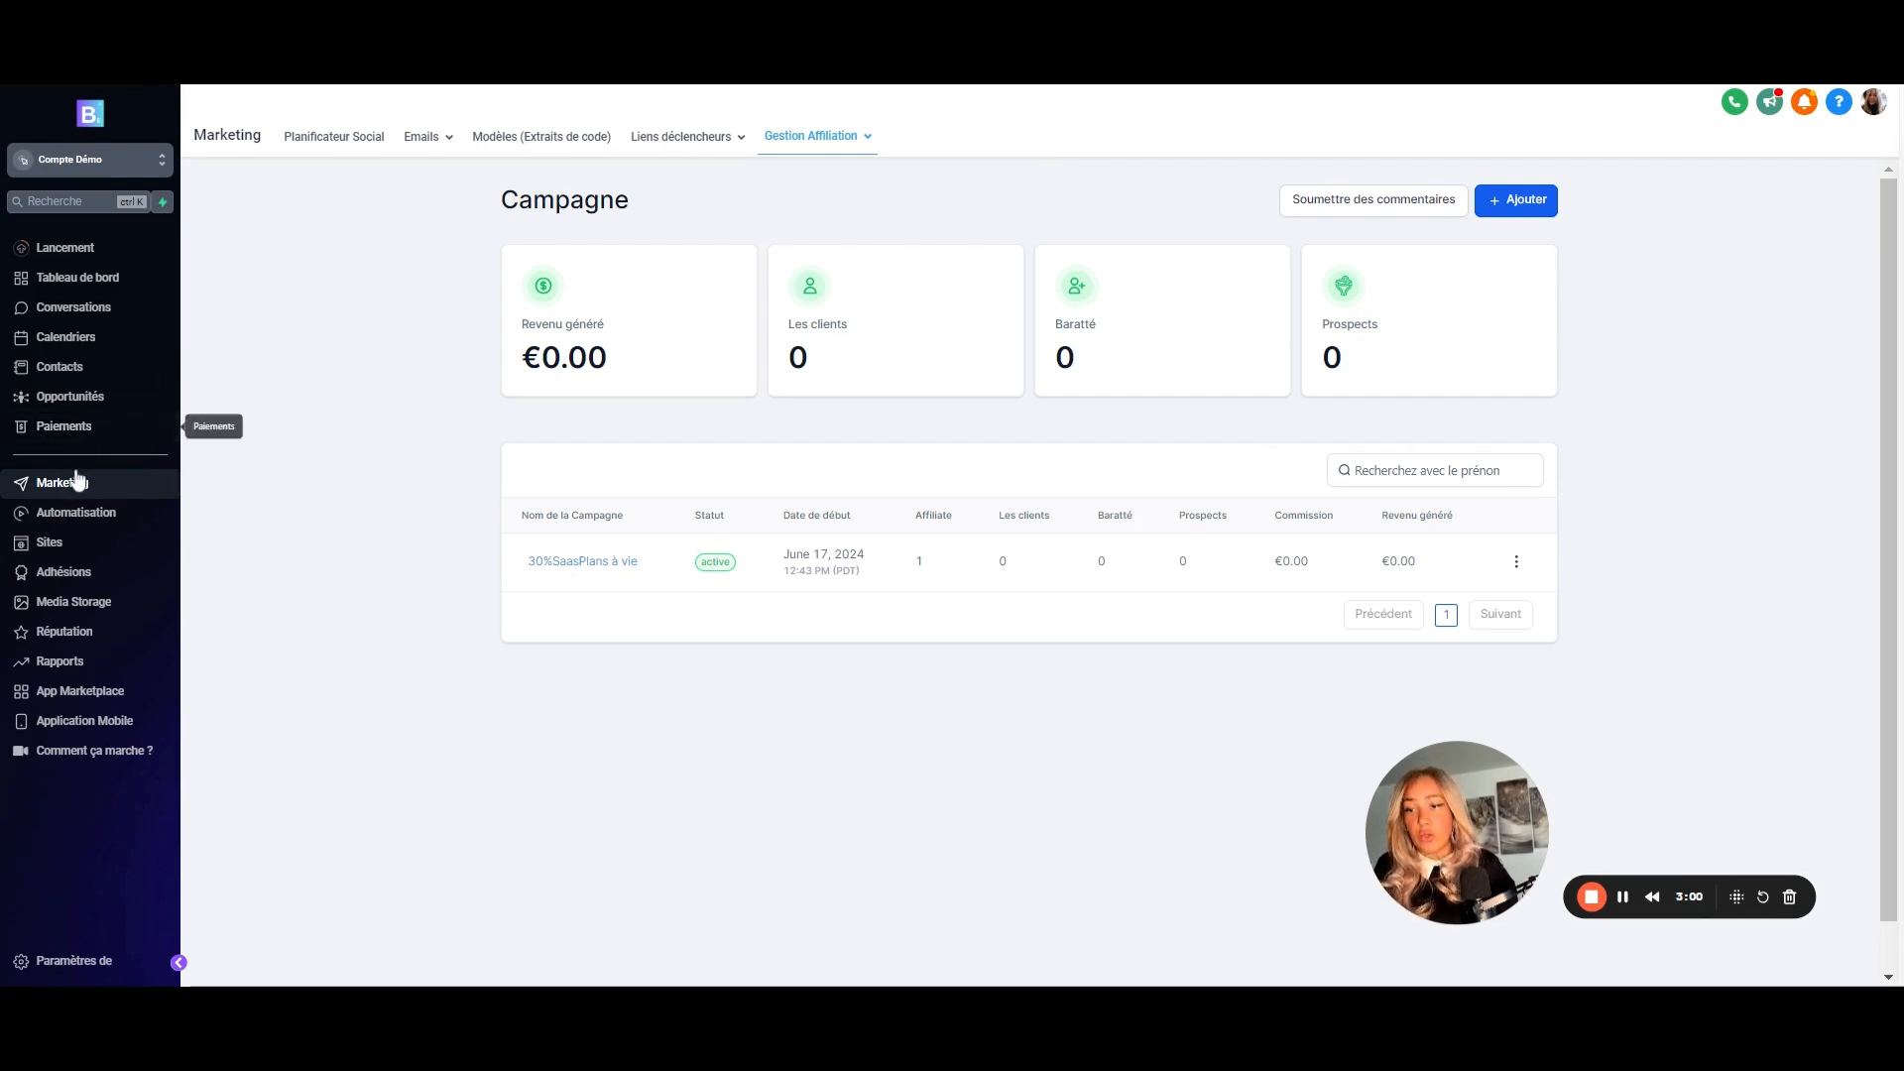
click(66, 427)
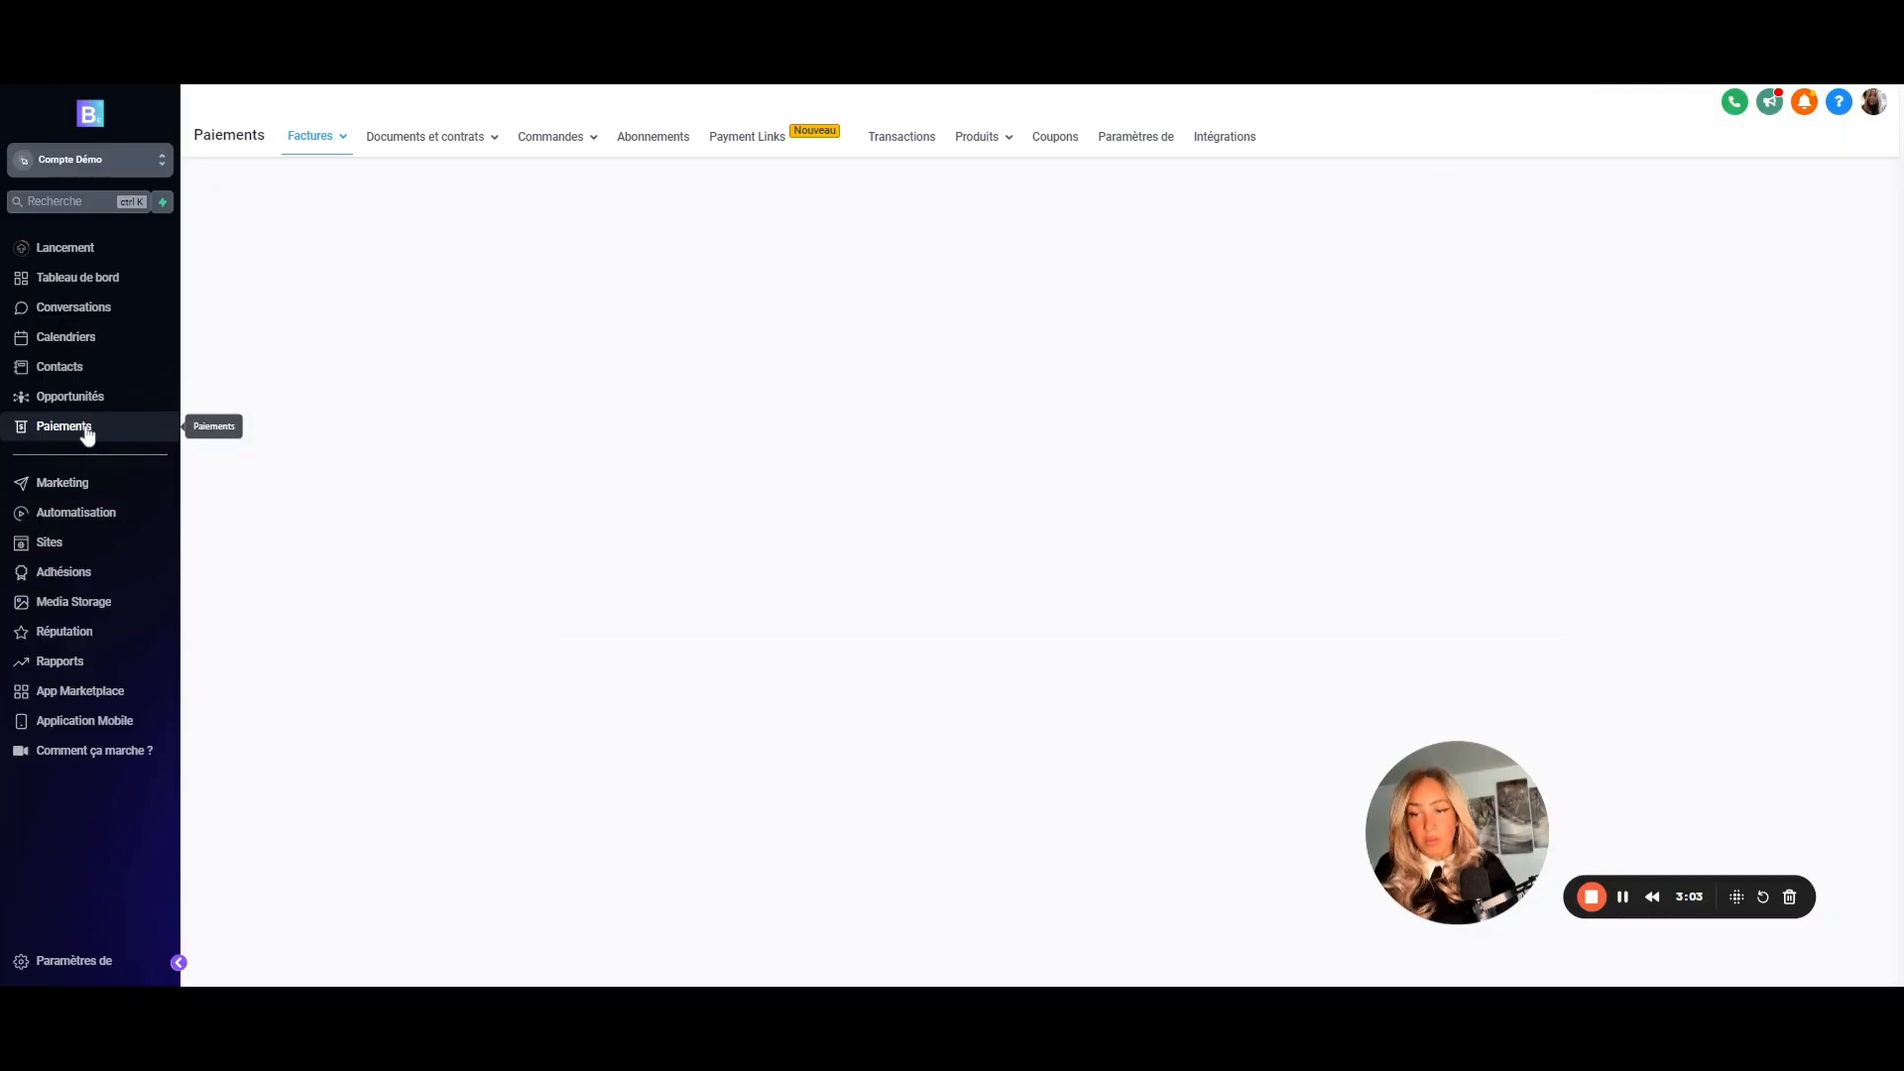
- Start a new product titled 'Produit 1 - Affiliation'
mouse_move(1002, 144)
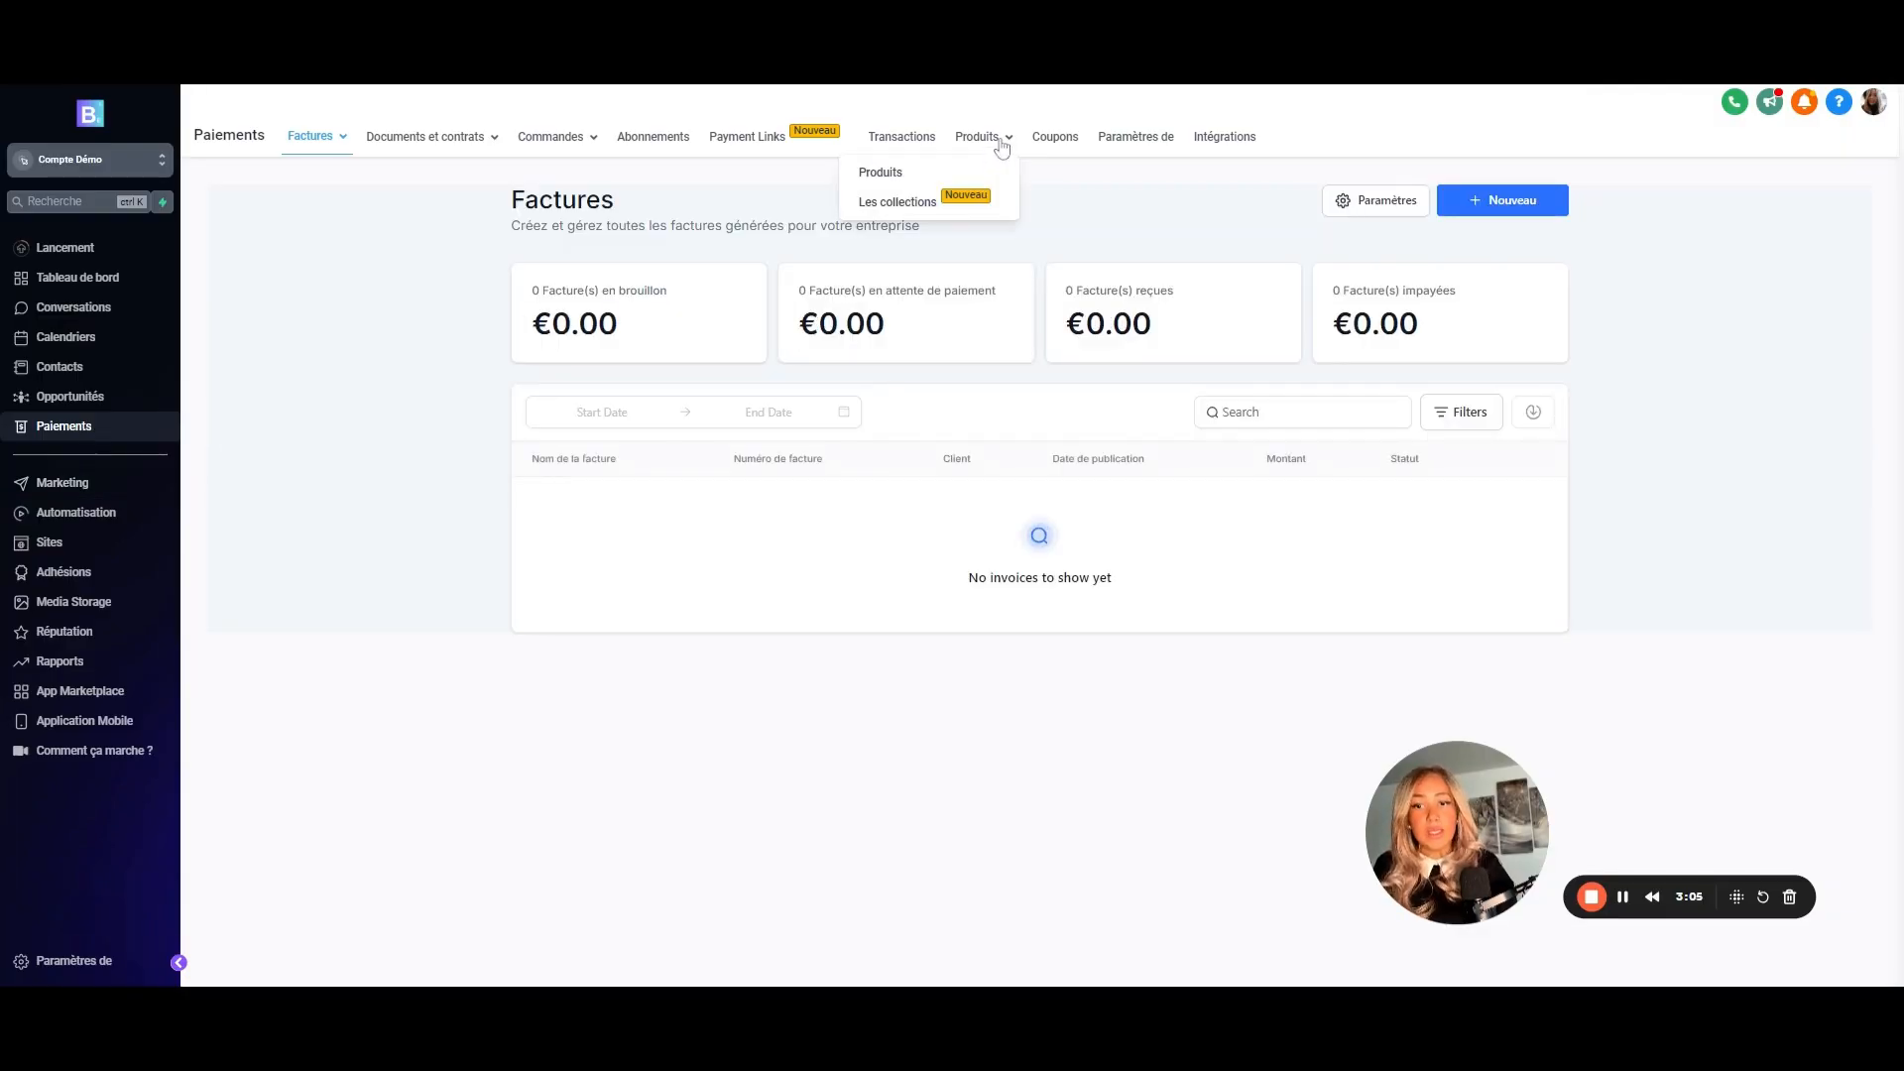
click(872, 177)
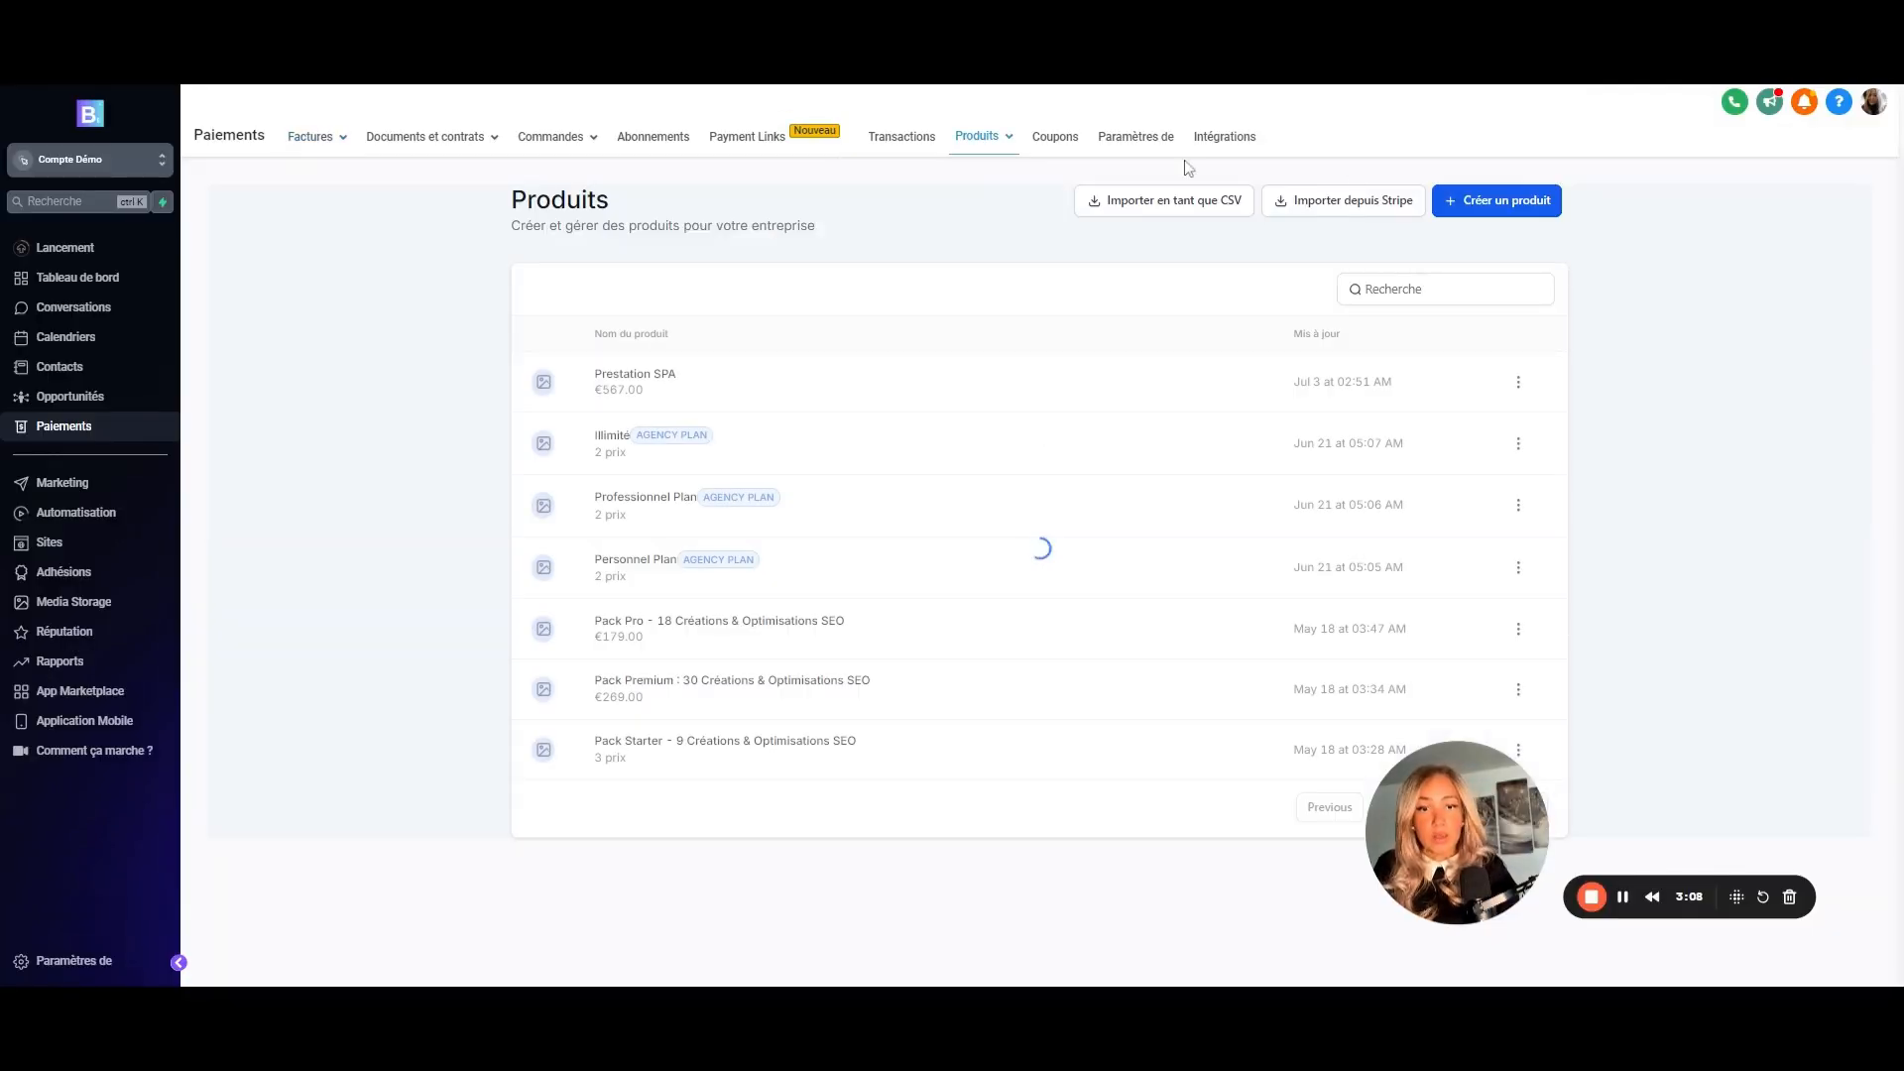
click(1487, 208)
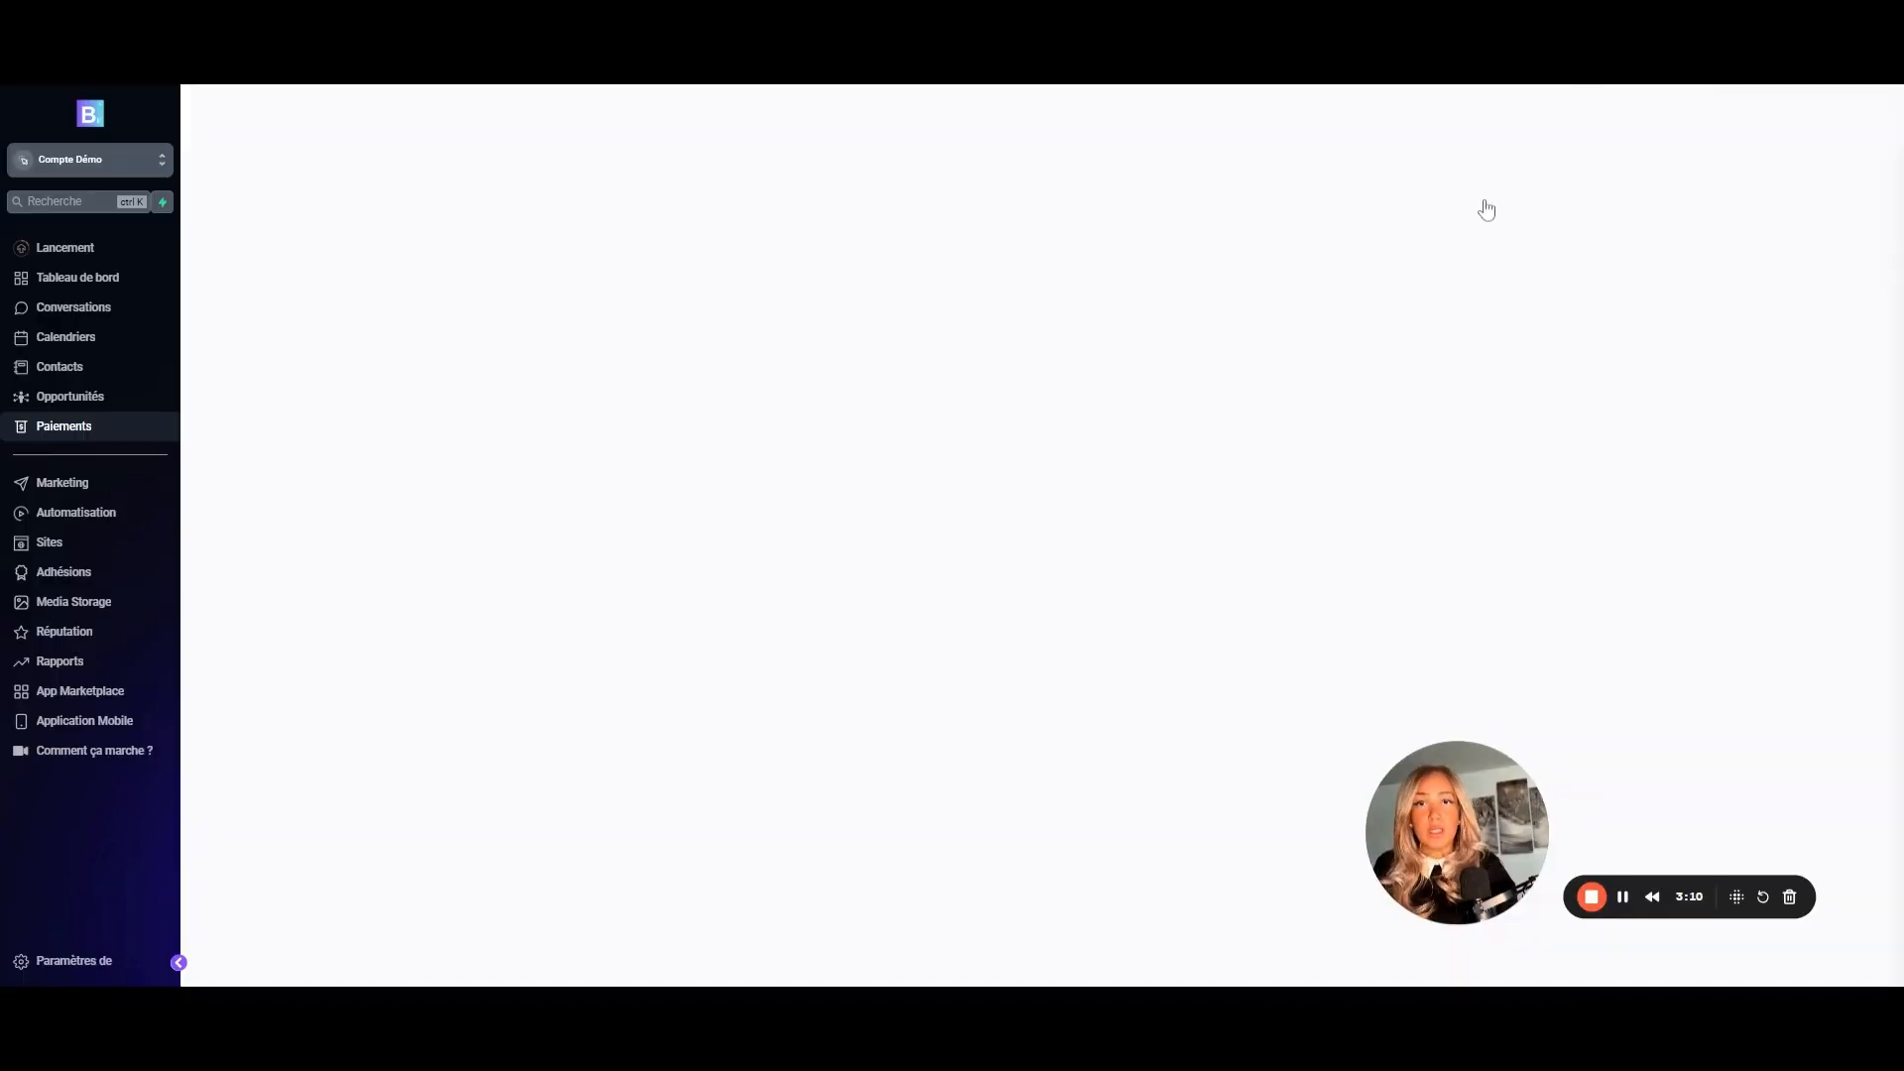
click(829, 347)
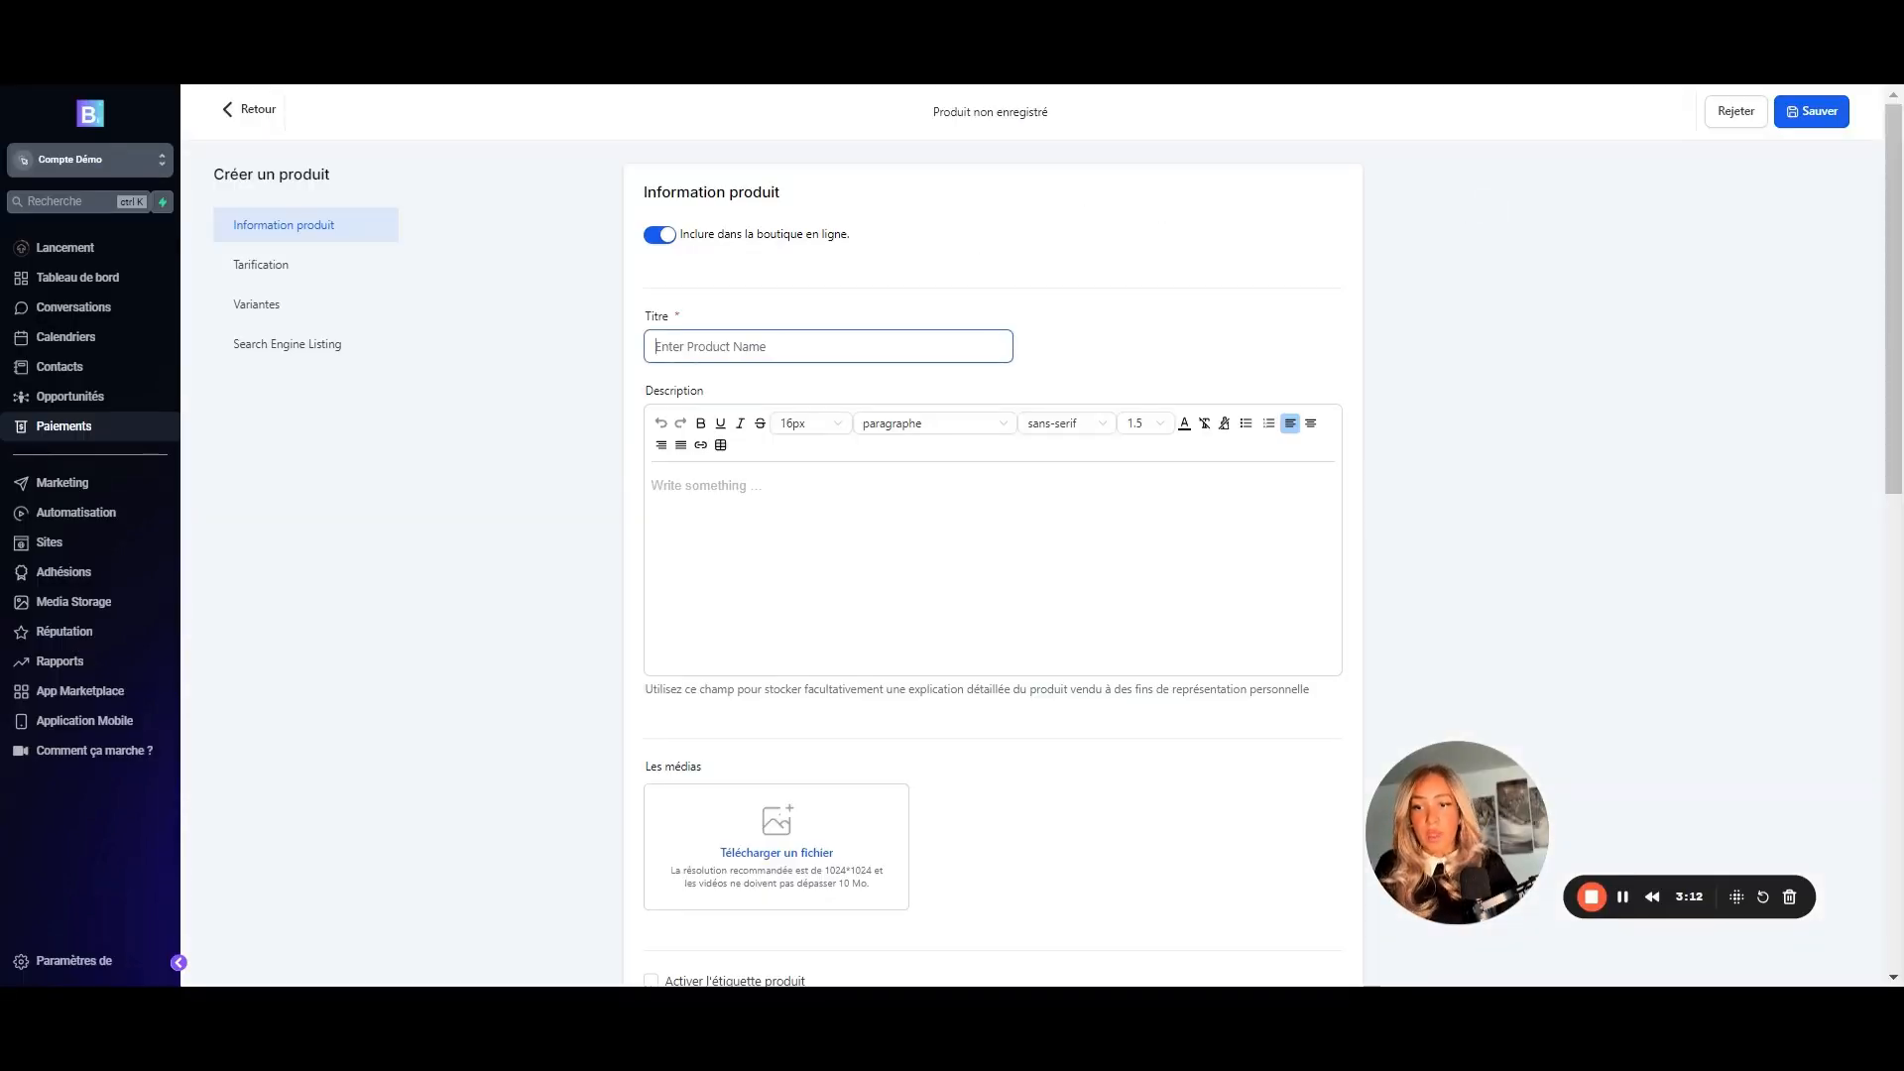
text(Produ)
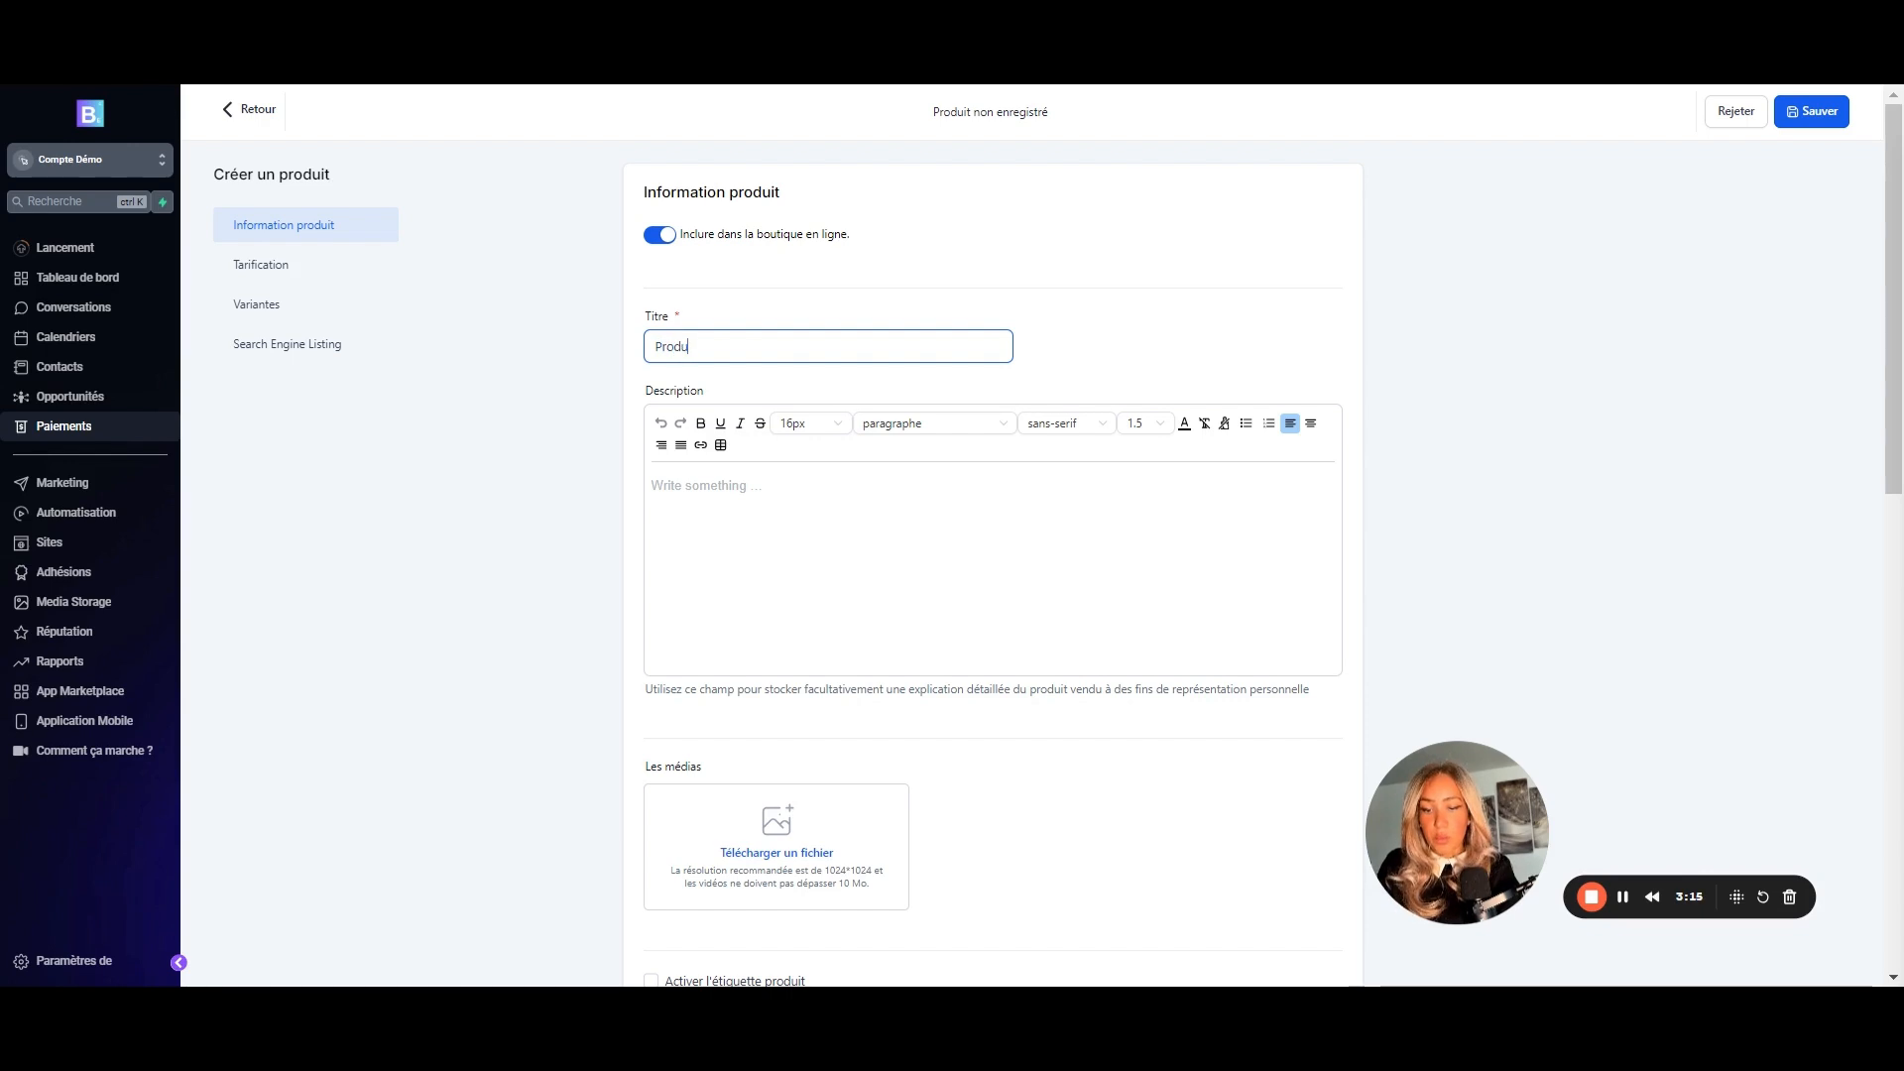
text(it 1 - )
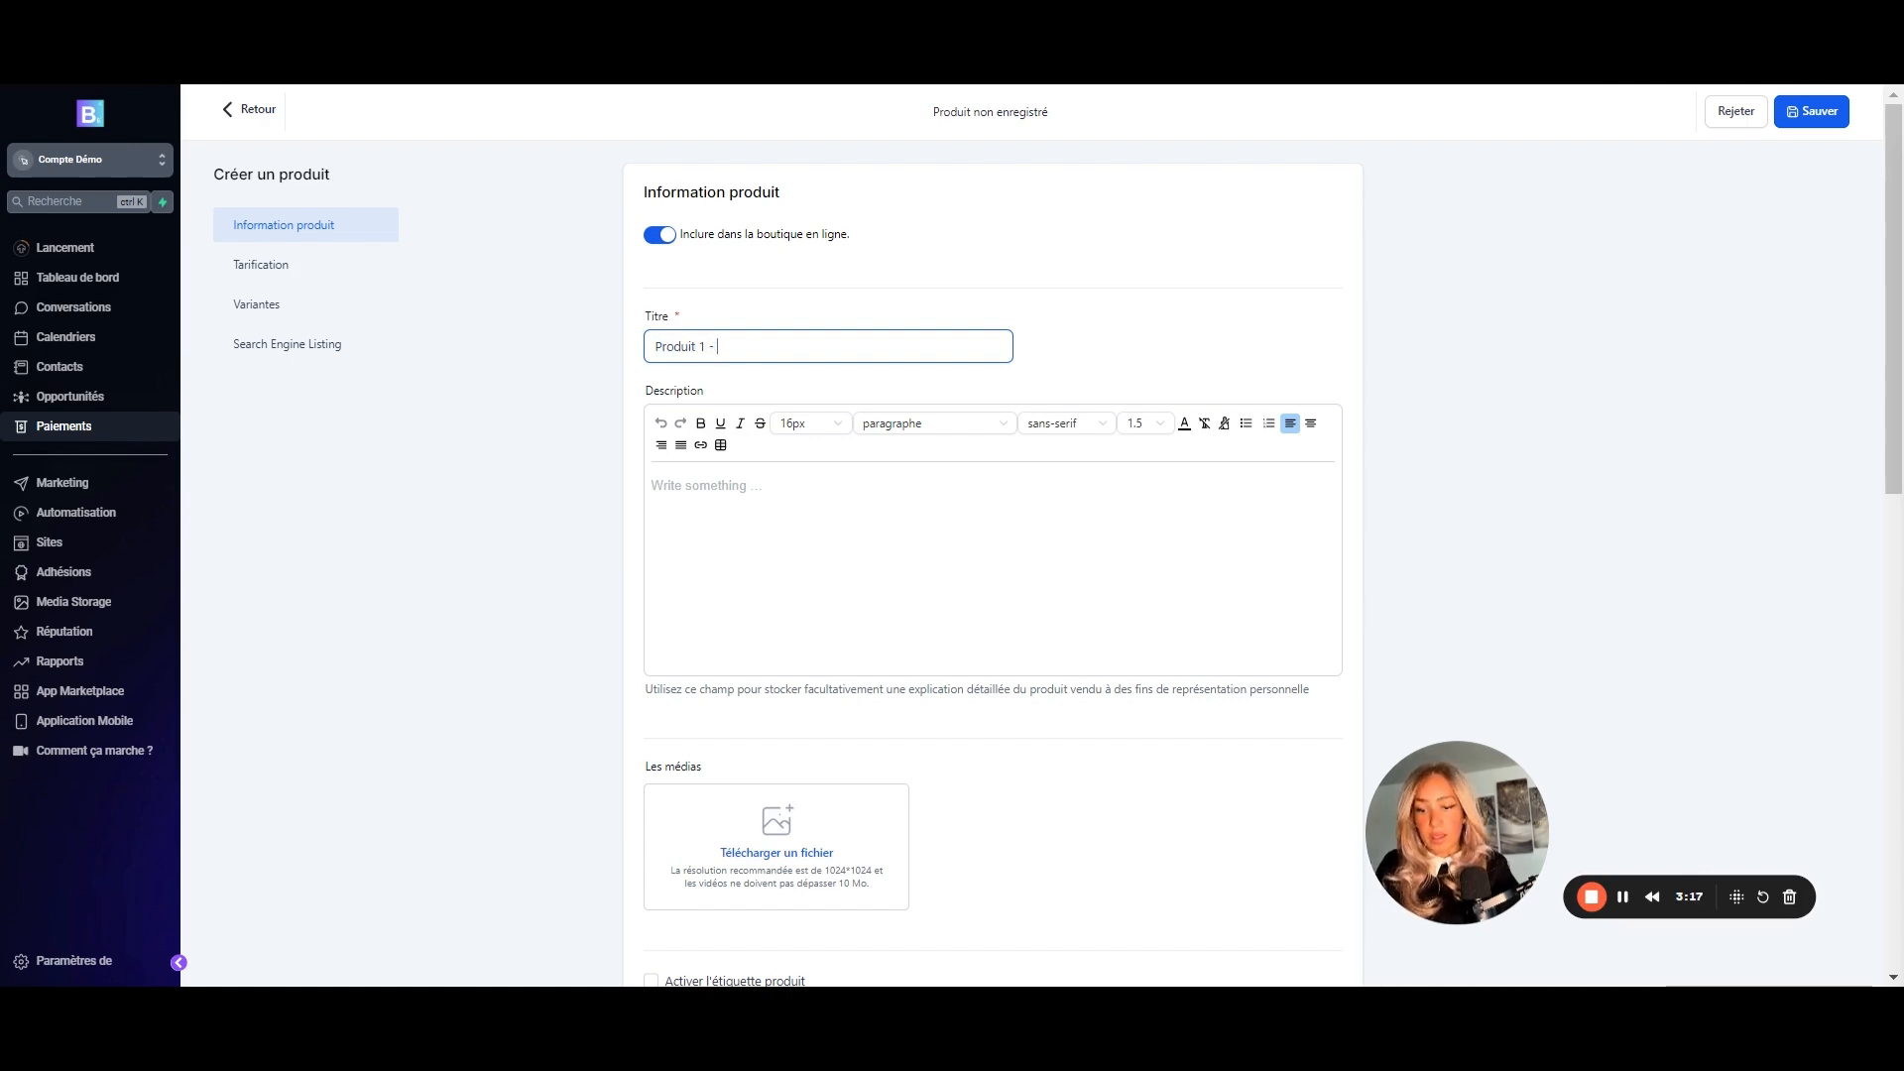
text(Affiliation)
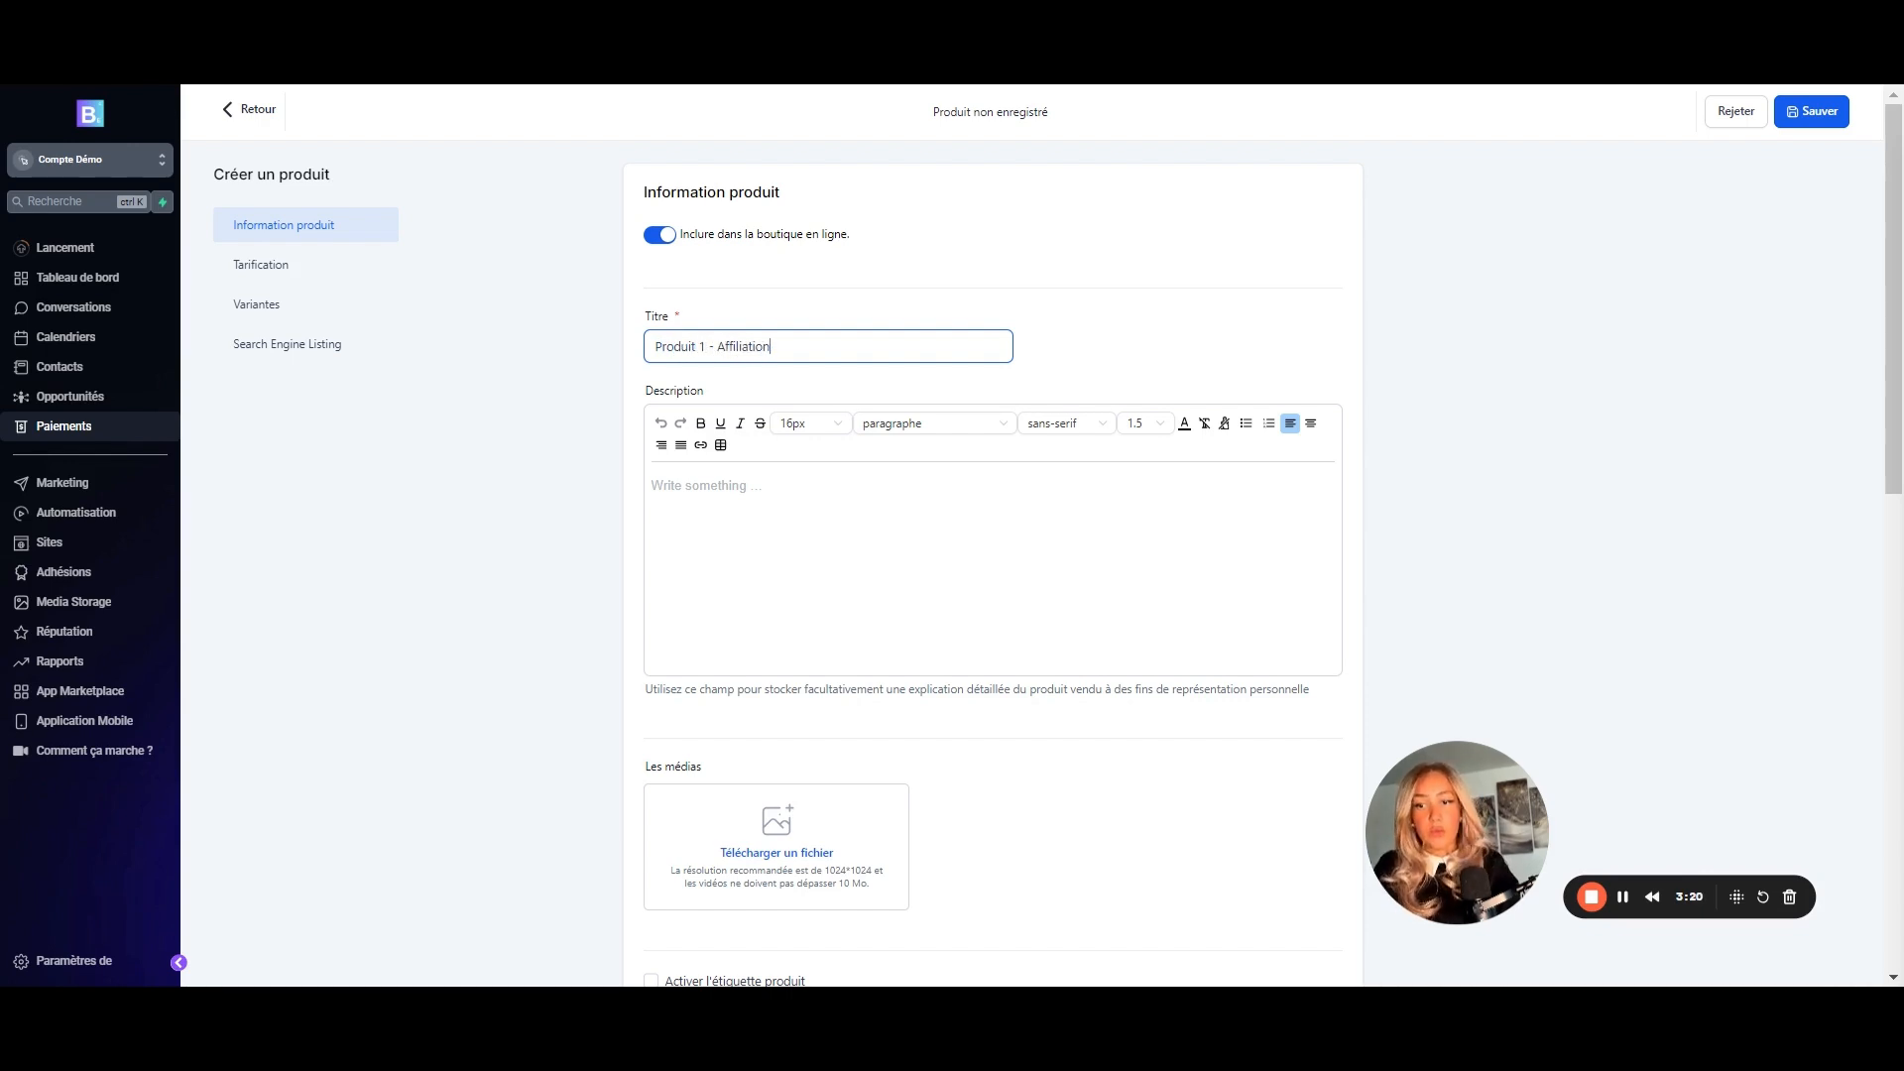
- Enter 'Description' as the product description and open the media library for its image
click(706, 486)
text(Descr)
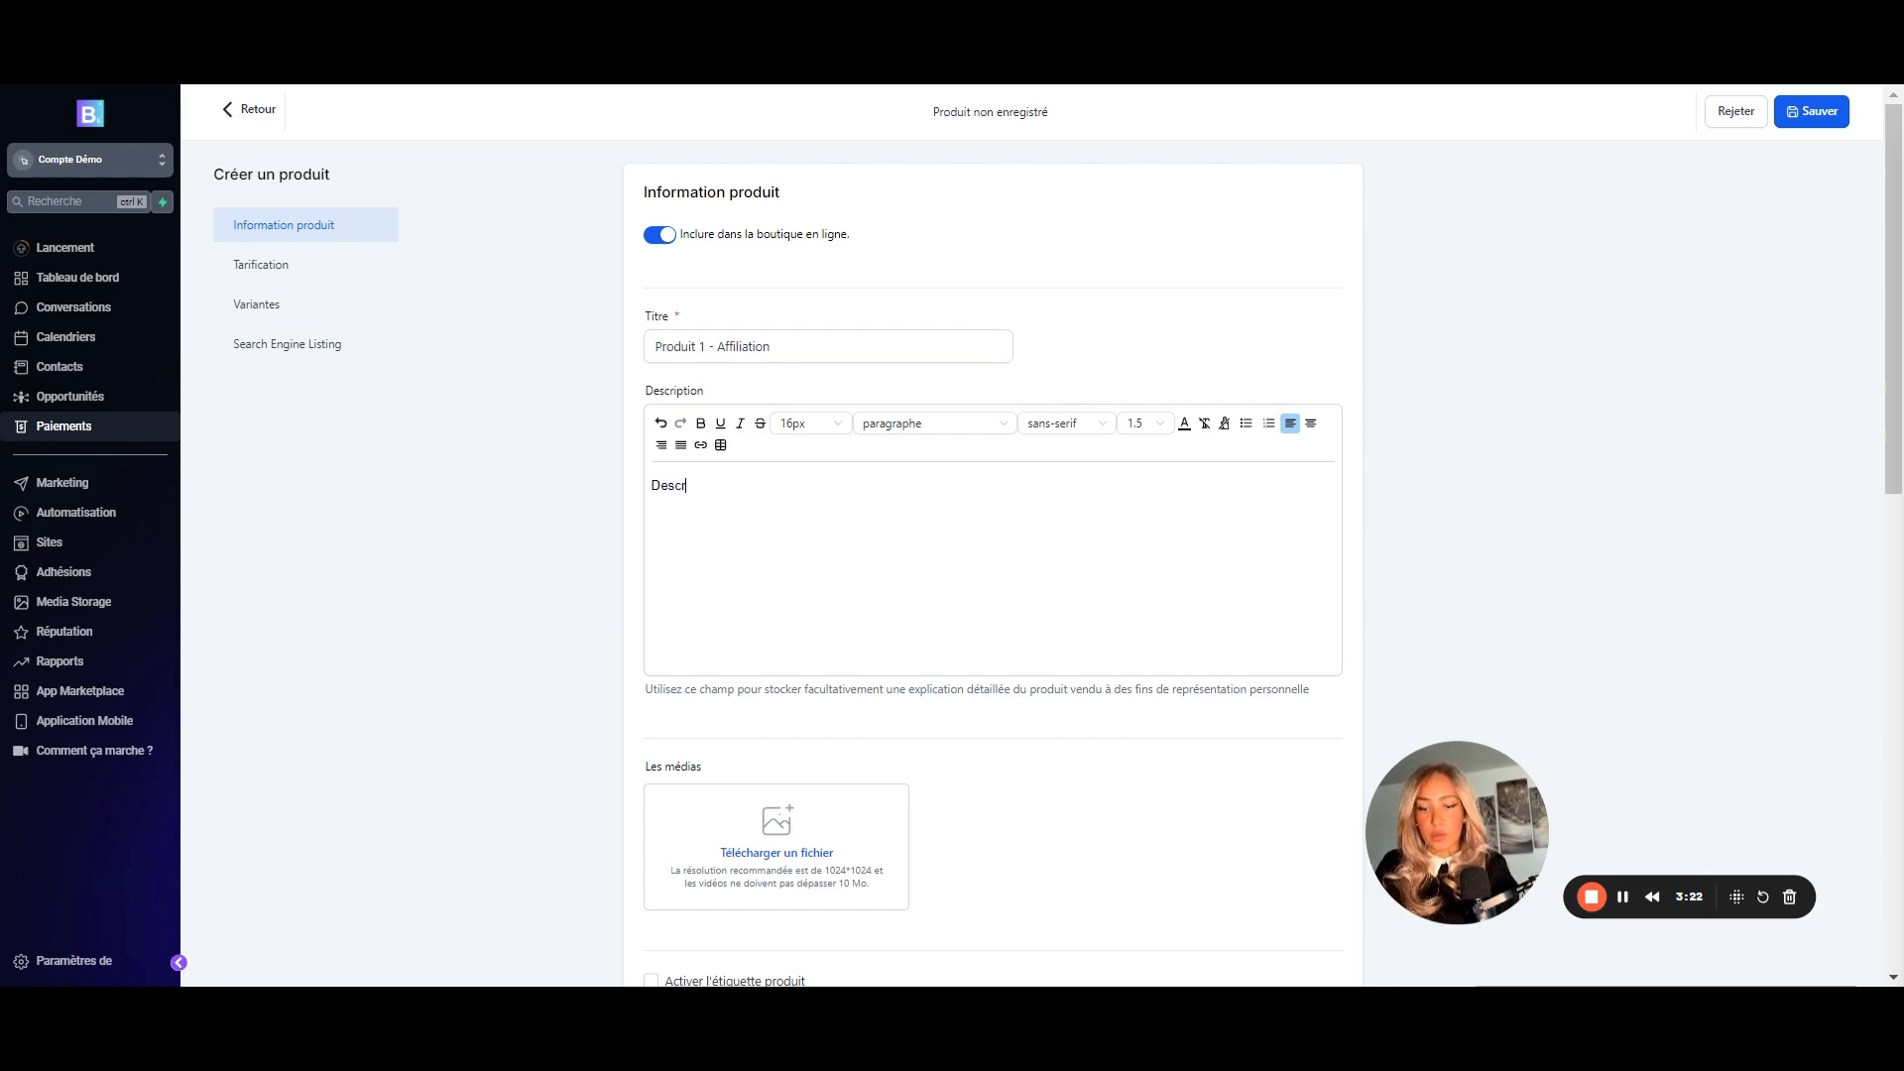
text(iption)
scroll(777, 665, down, 2)
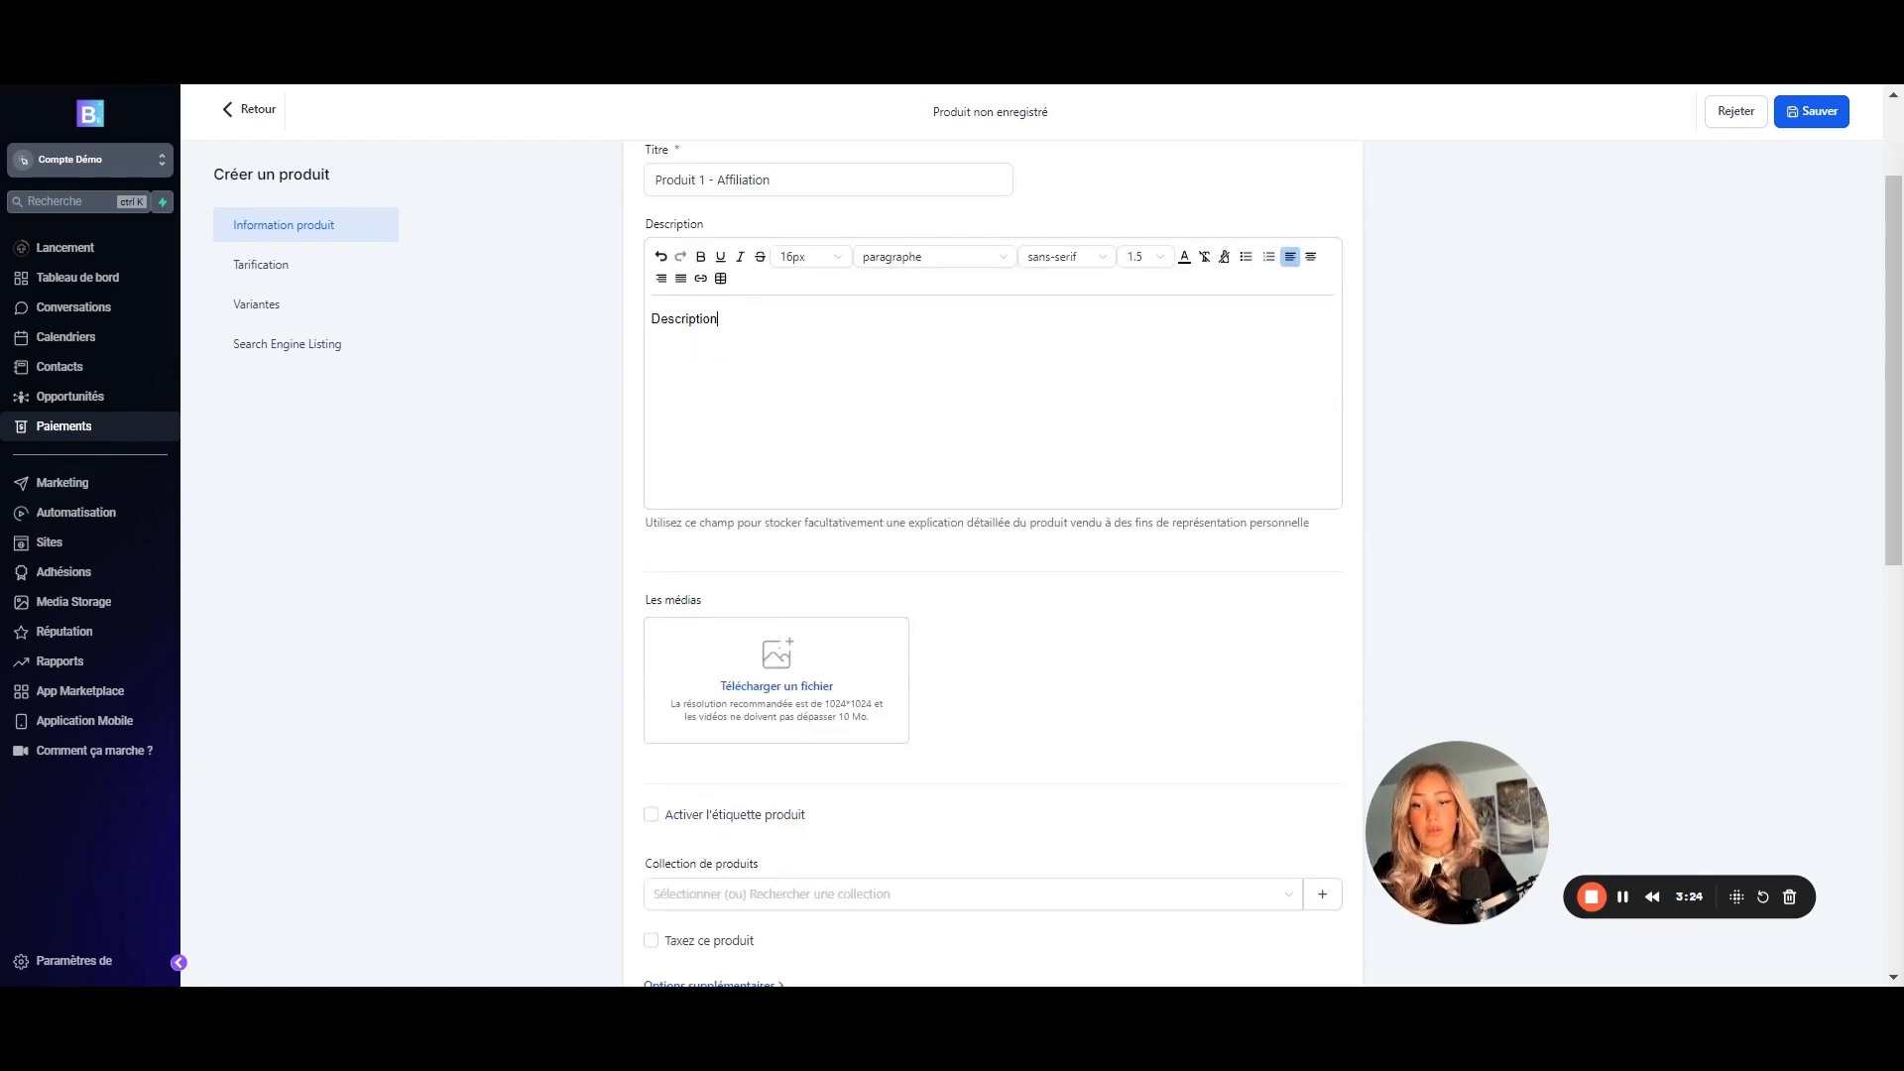
click(778, 665)
- Attach 2.png as the product's featured image and switch on the product label option
click(643, 378)
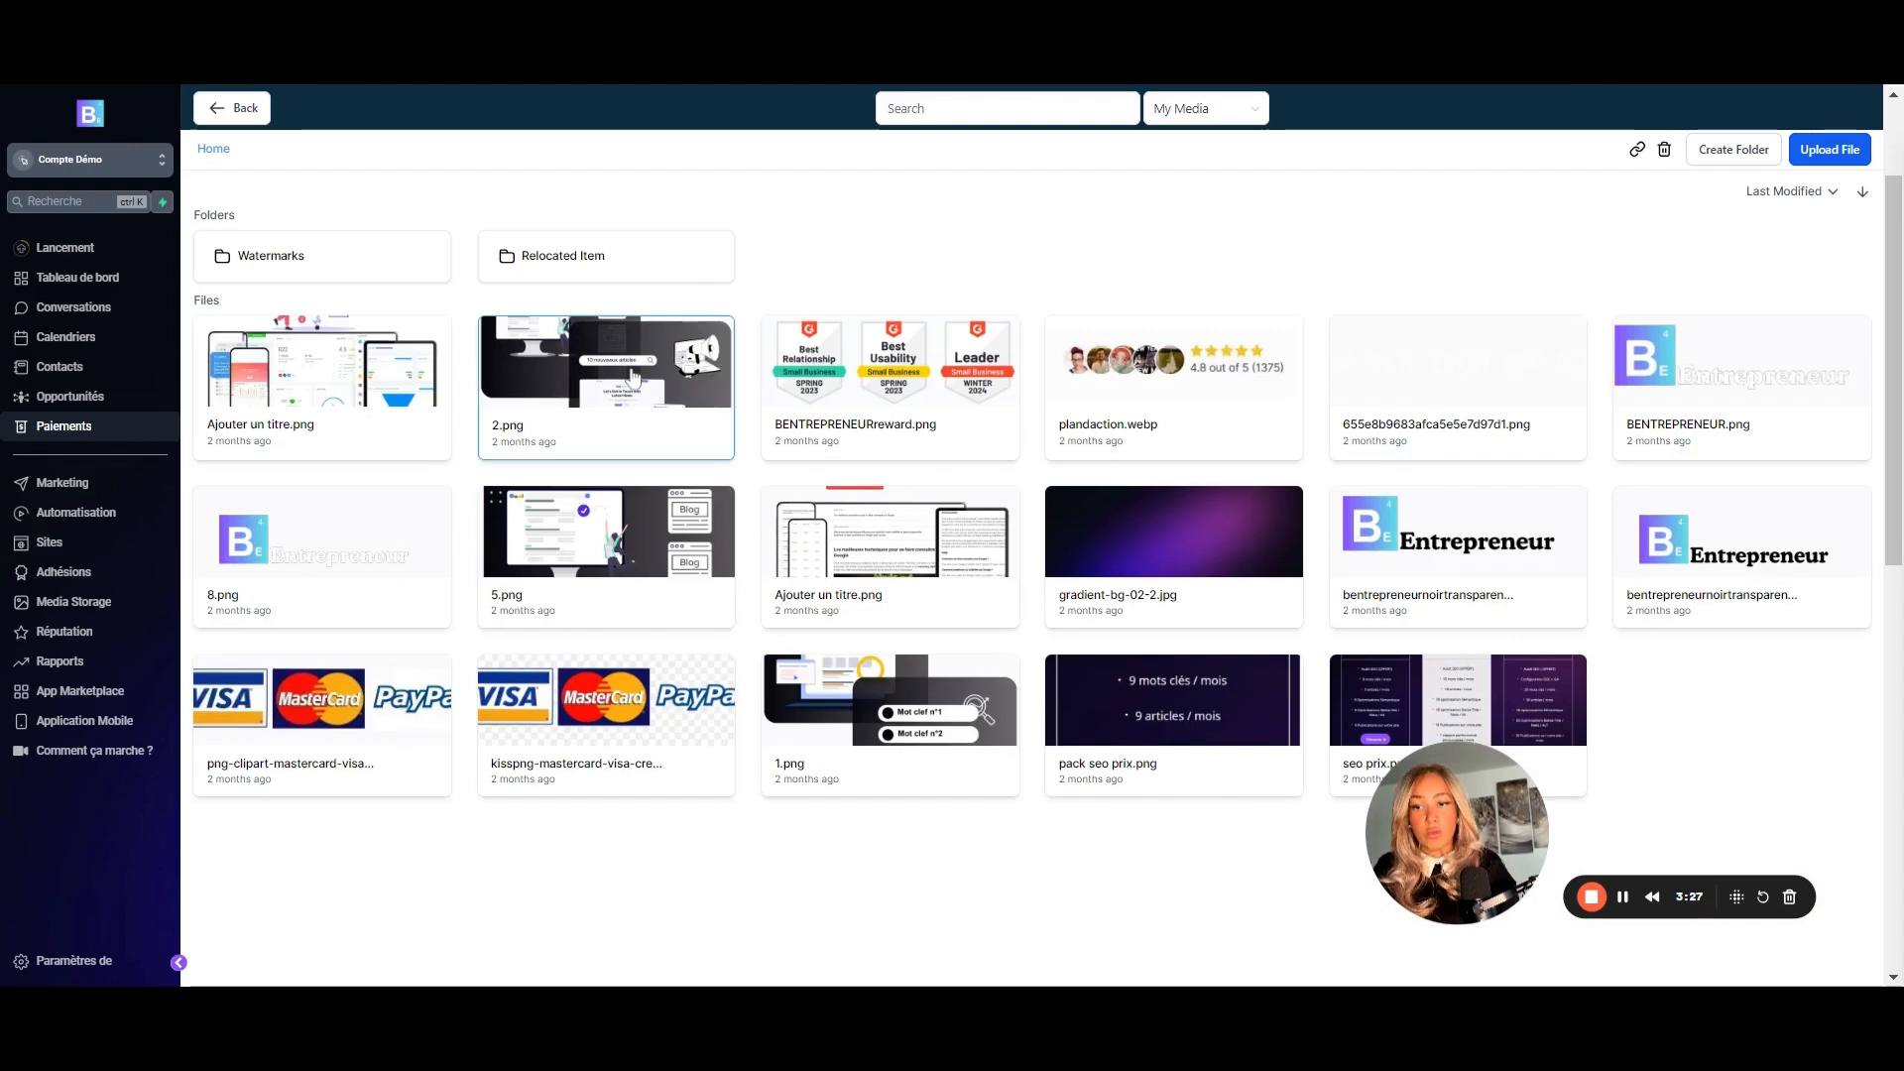
scroll(776, 617, down, 2)
scroll(776, 617, down, 1)
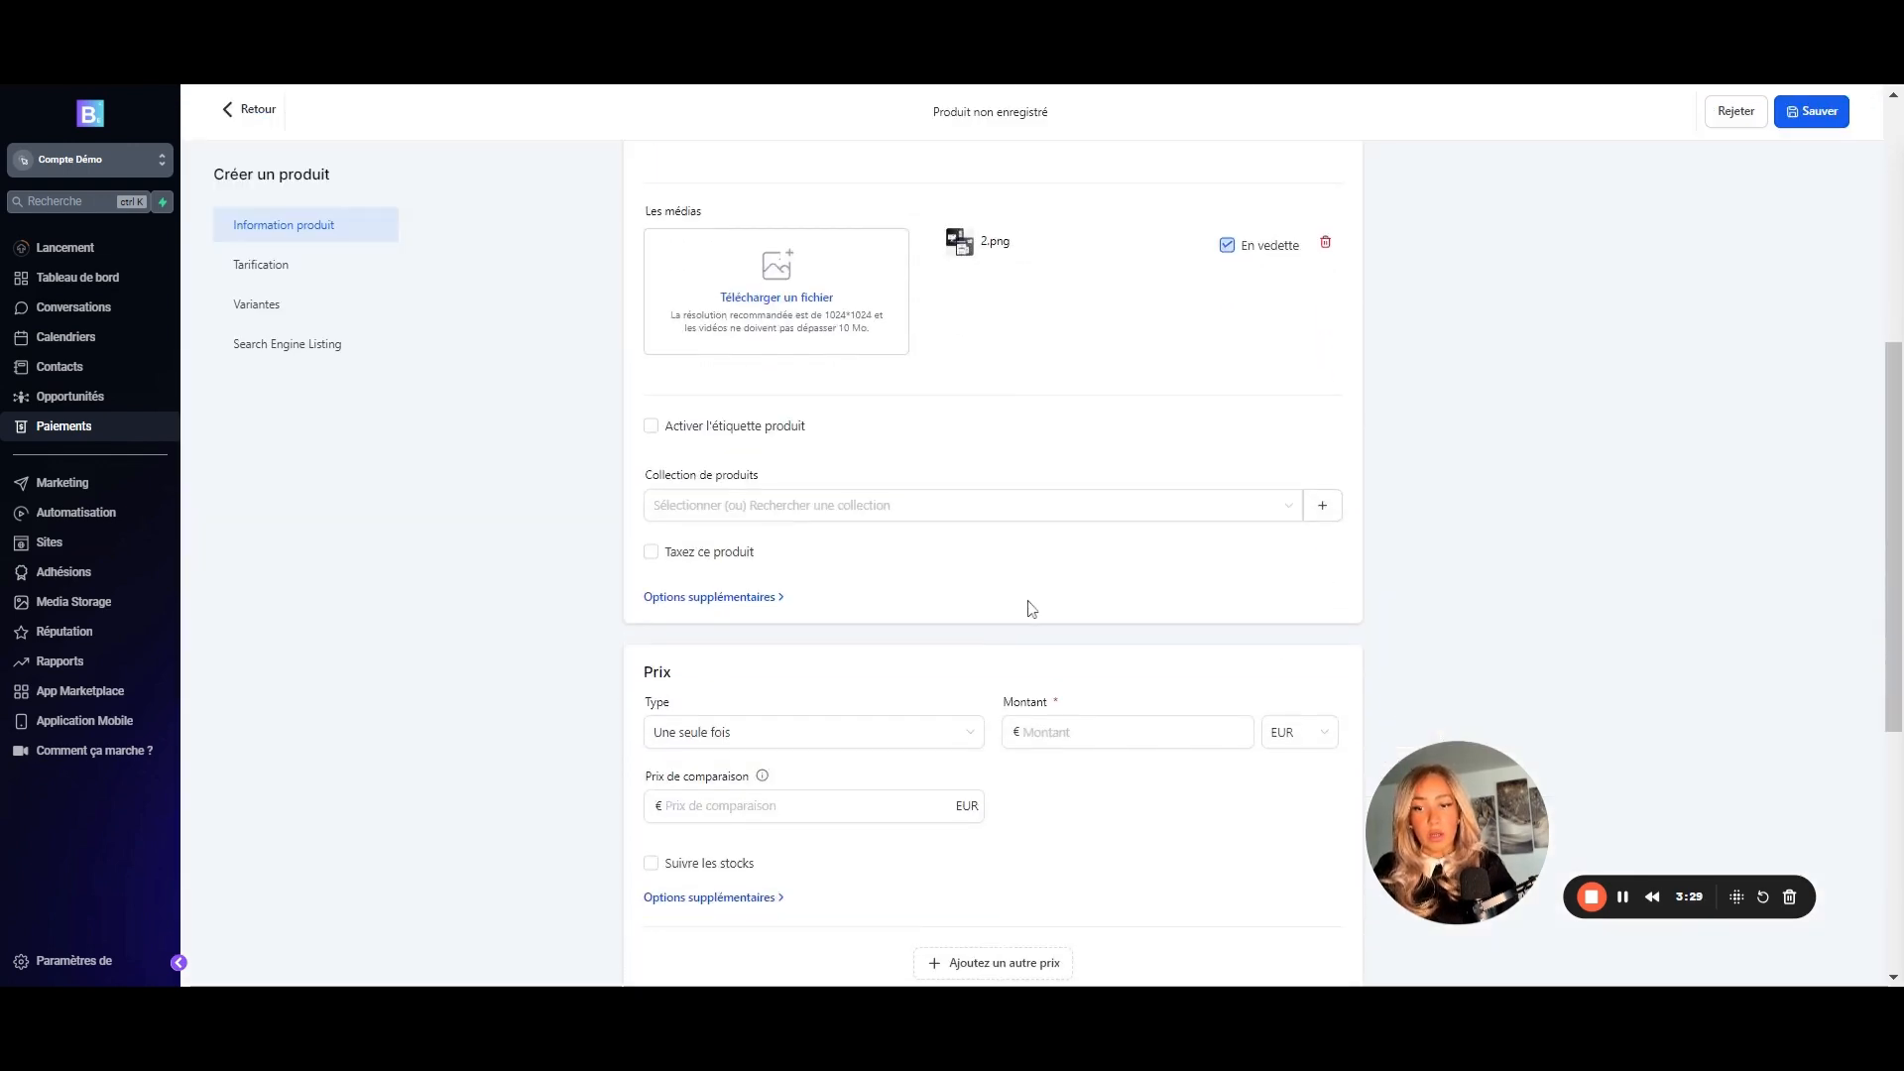
click(652, 428)
click(675, 488)
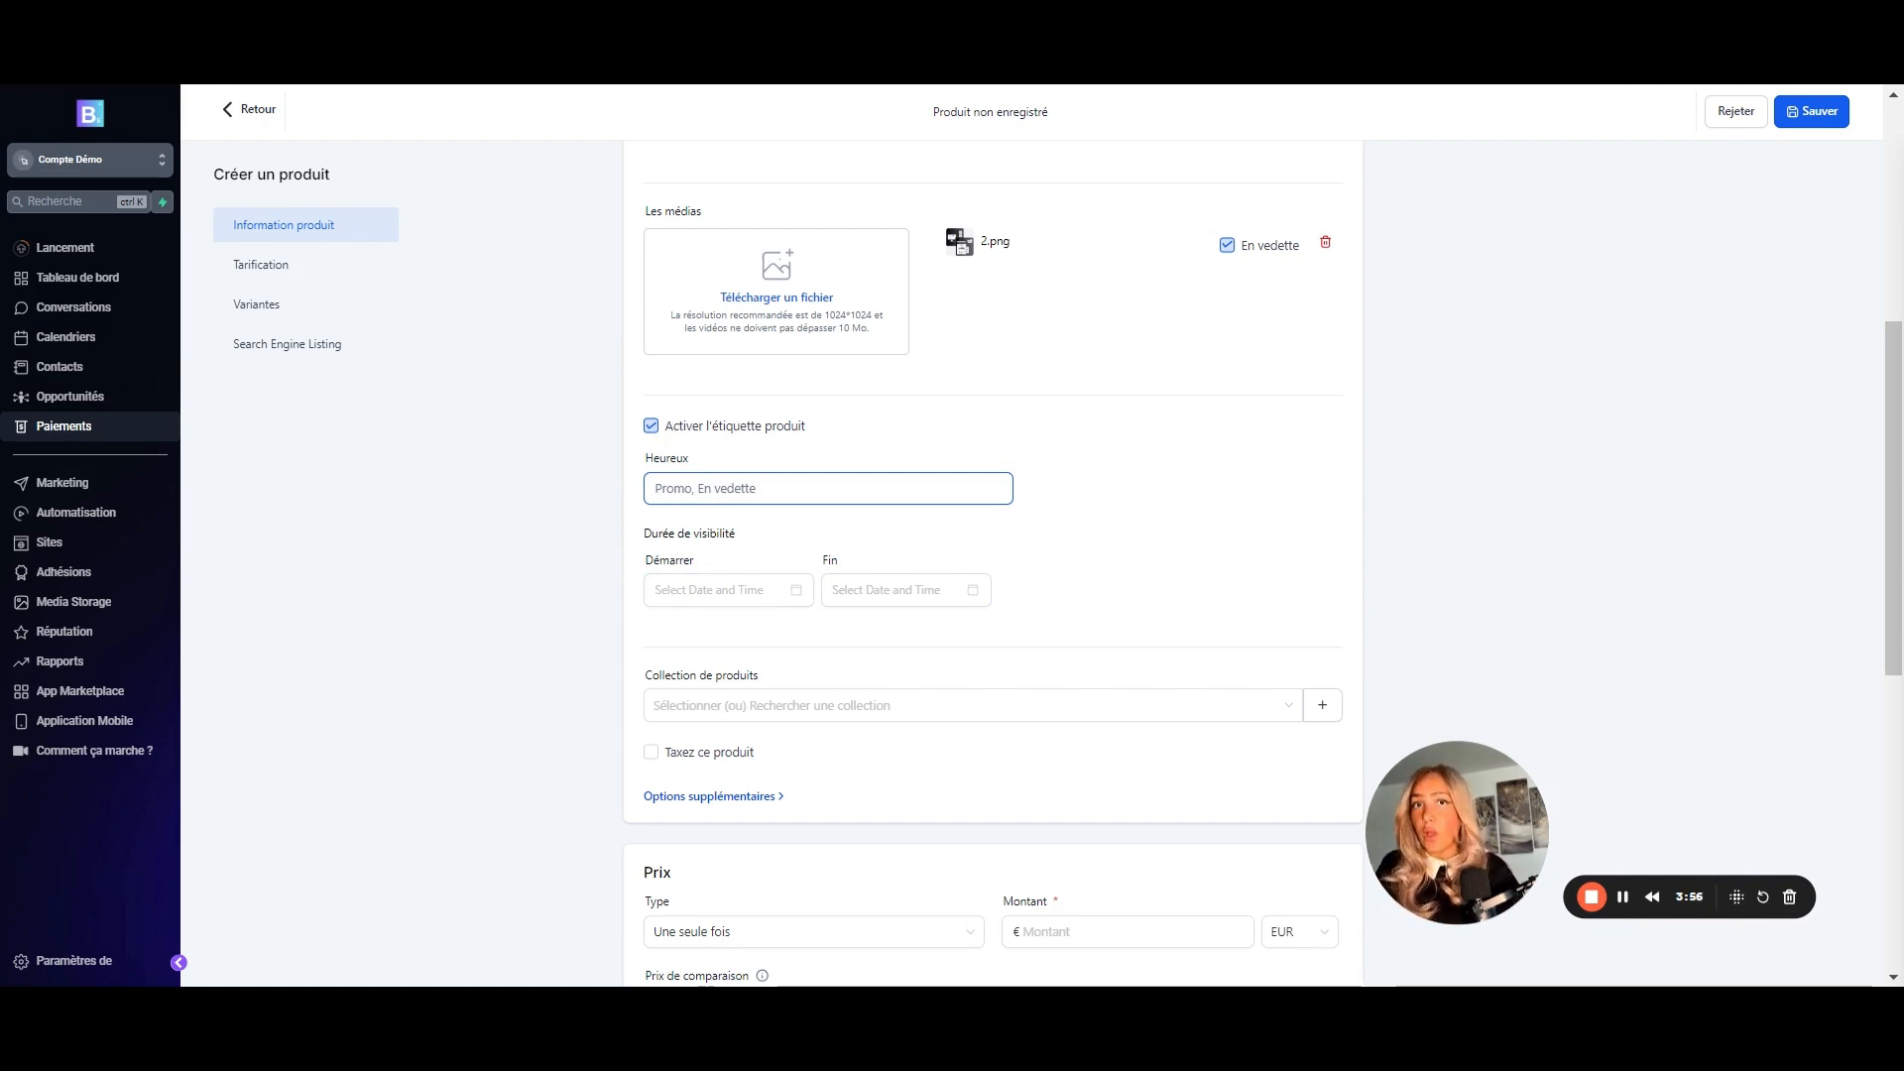
- Turn the product label off and leave the product untaxed after finding no taxes available
click(651, 426)
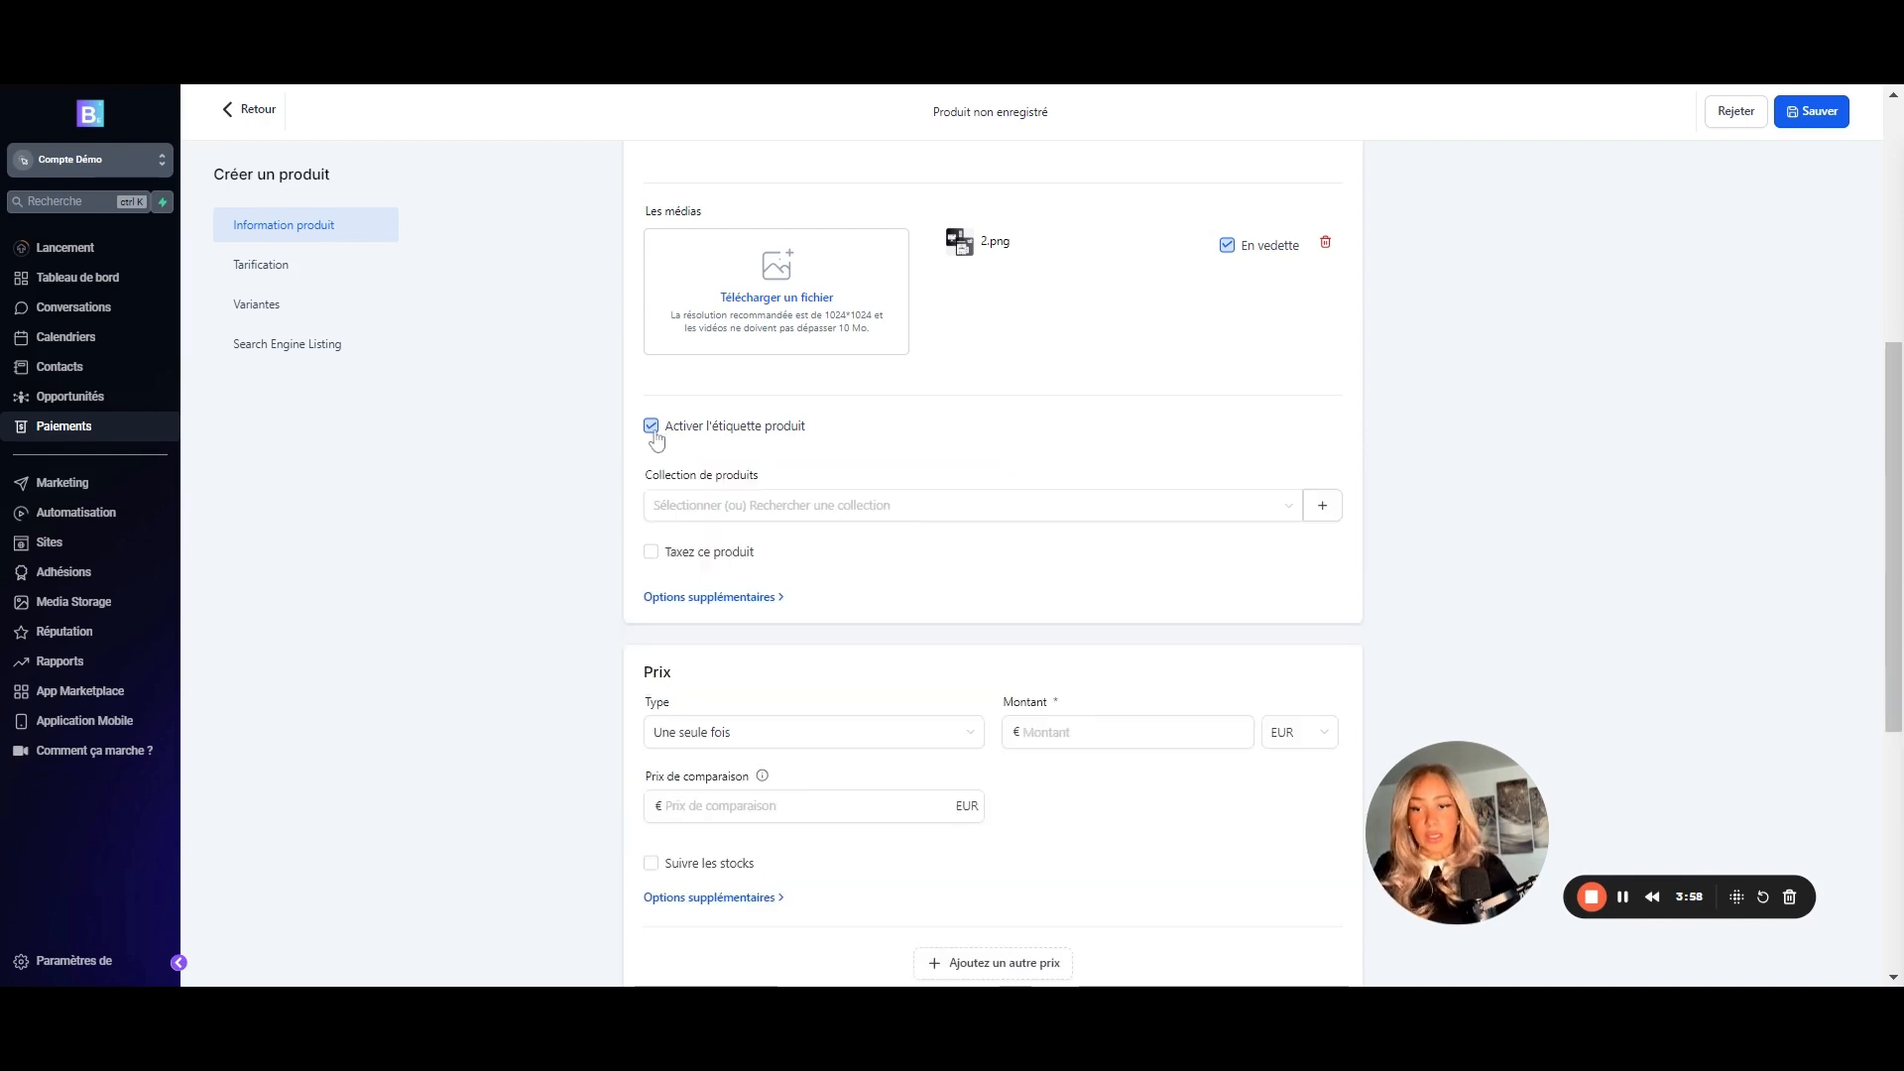
scroll(950, 488, down, 1)
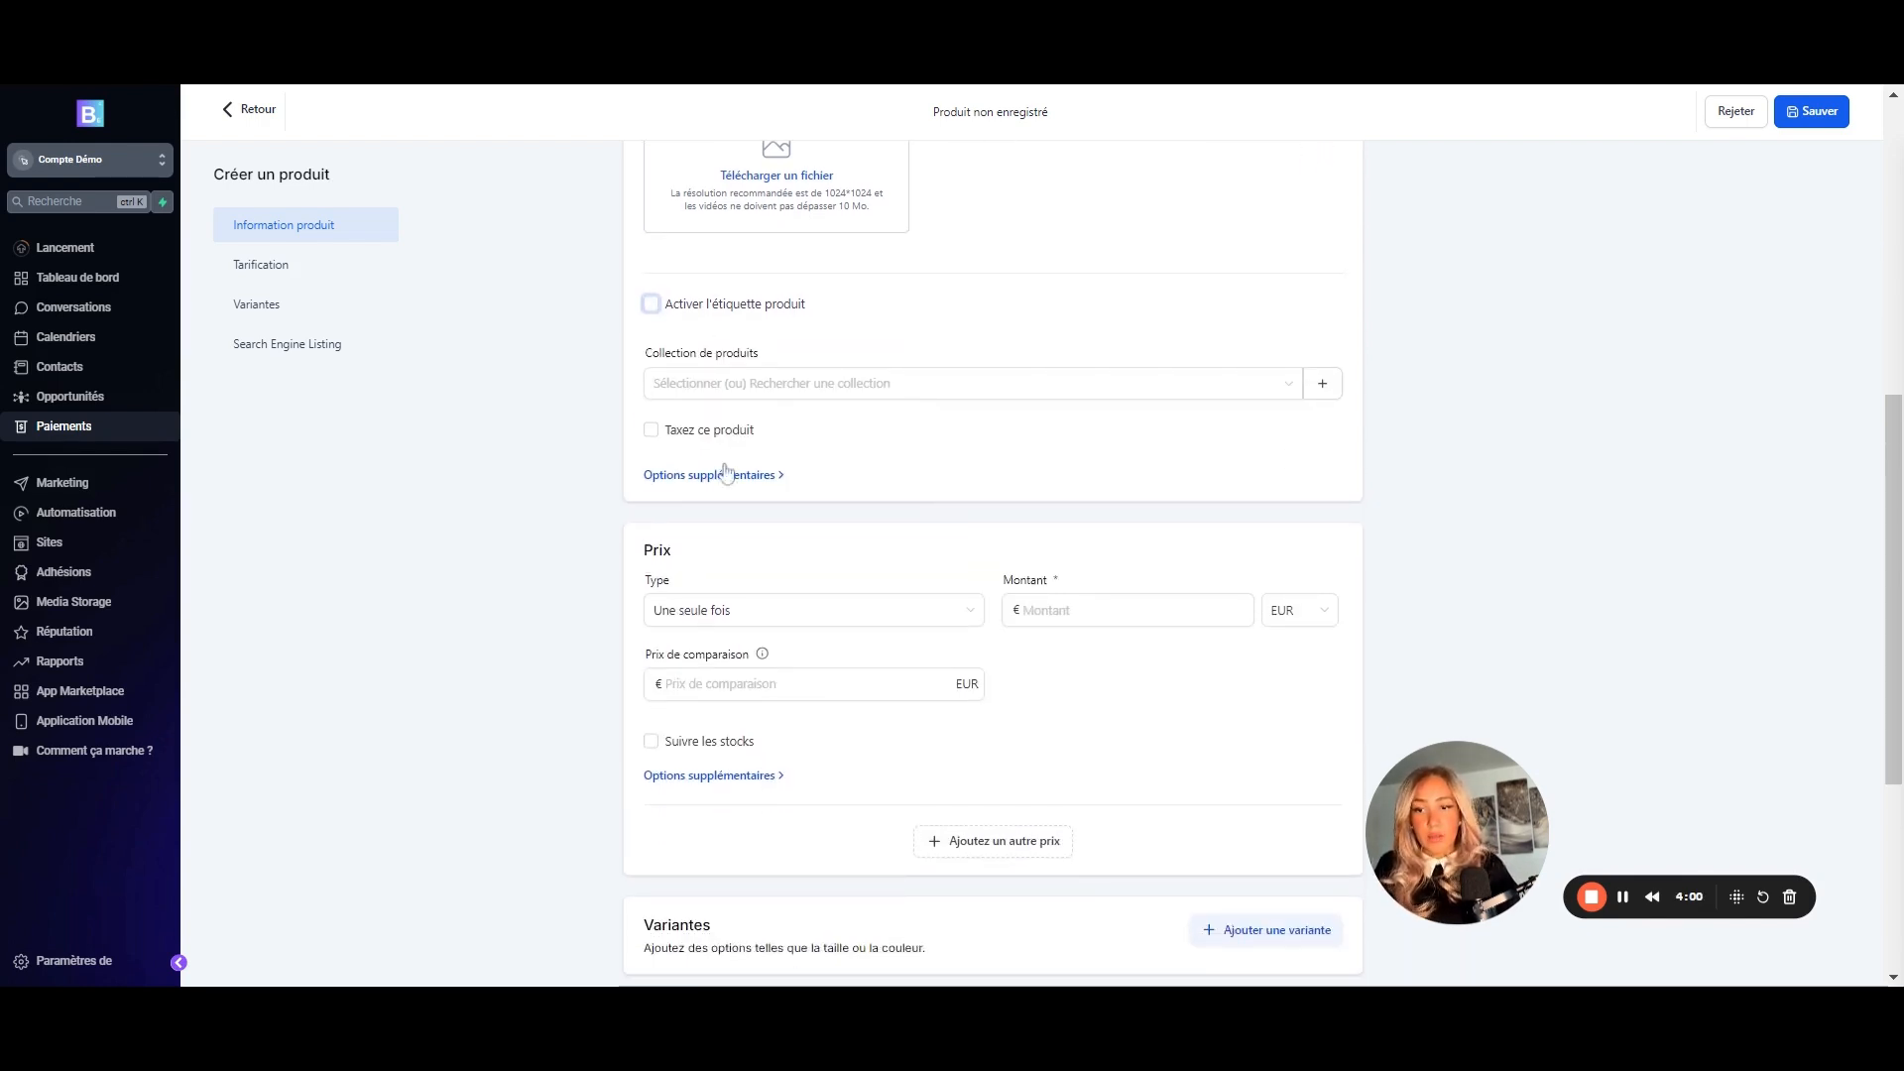
click(650, 429)
click(1156, 475)
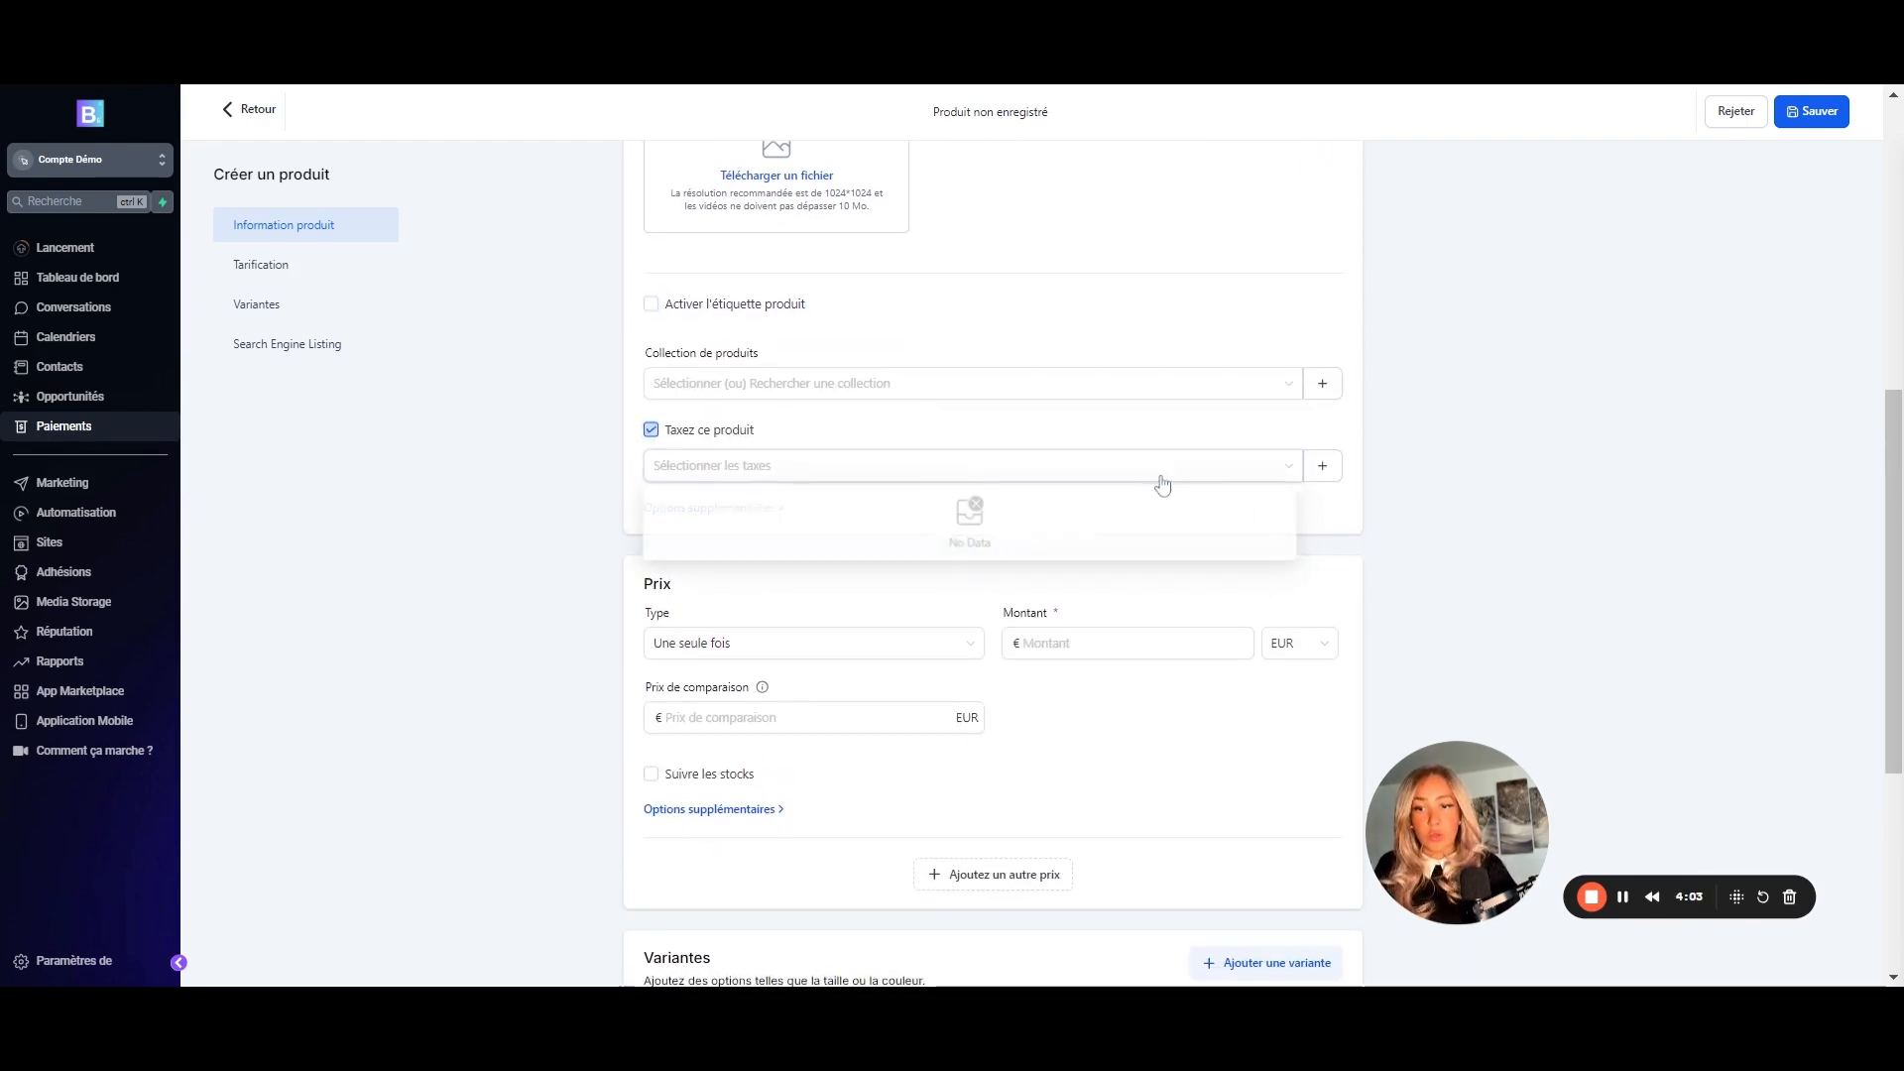
click(433, 568)
scroll(816, 493, up, 2)
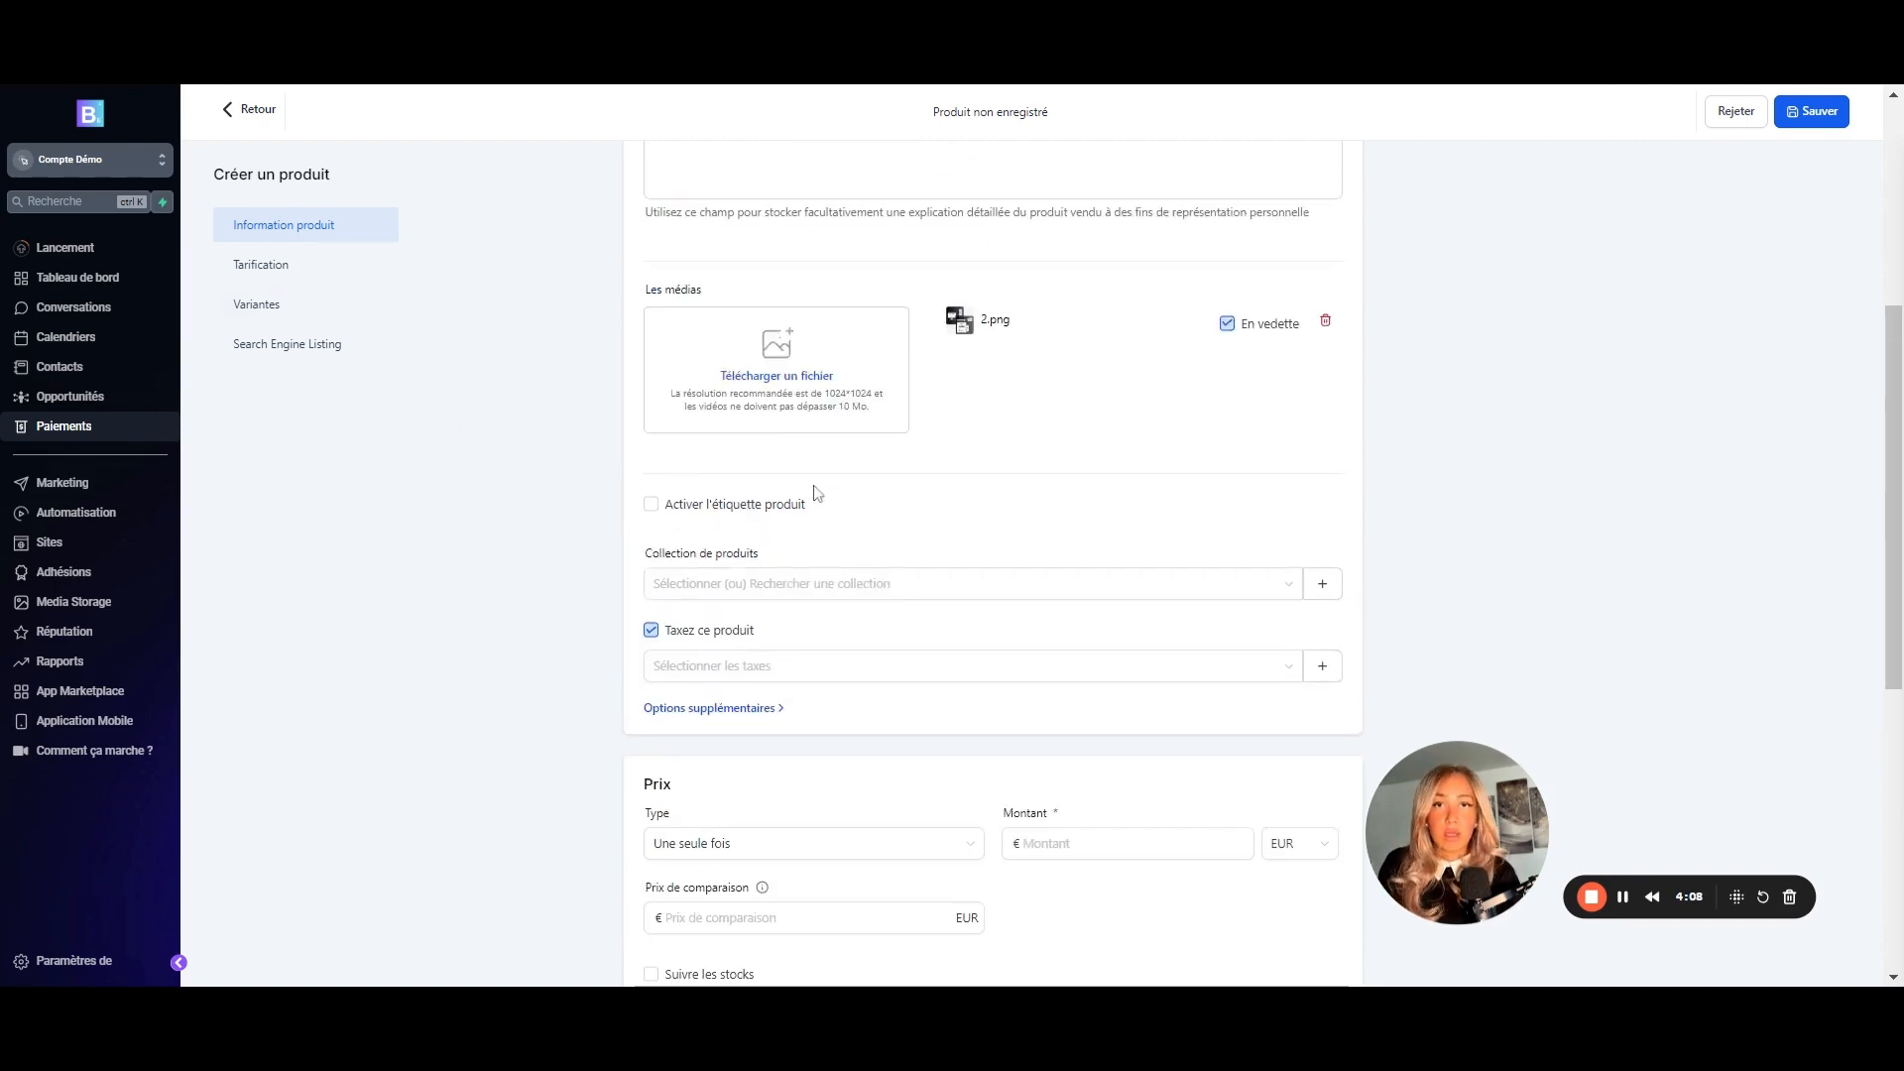
click(652, 631)
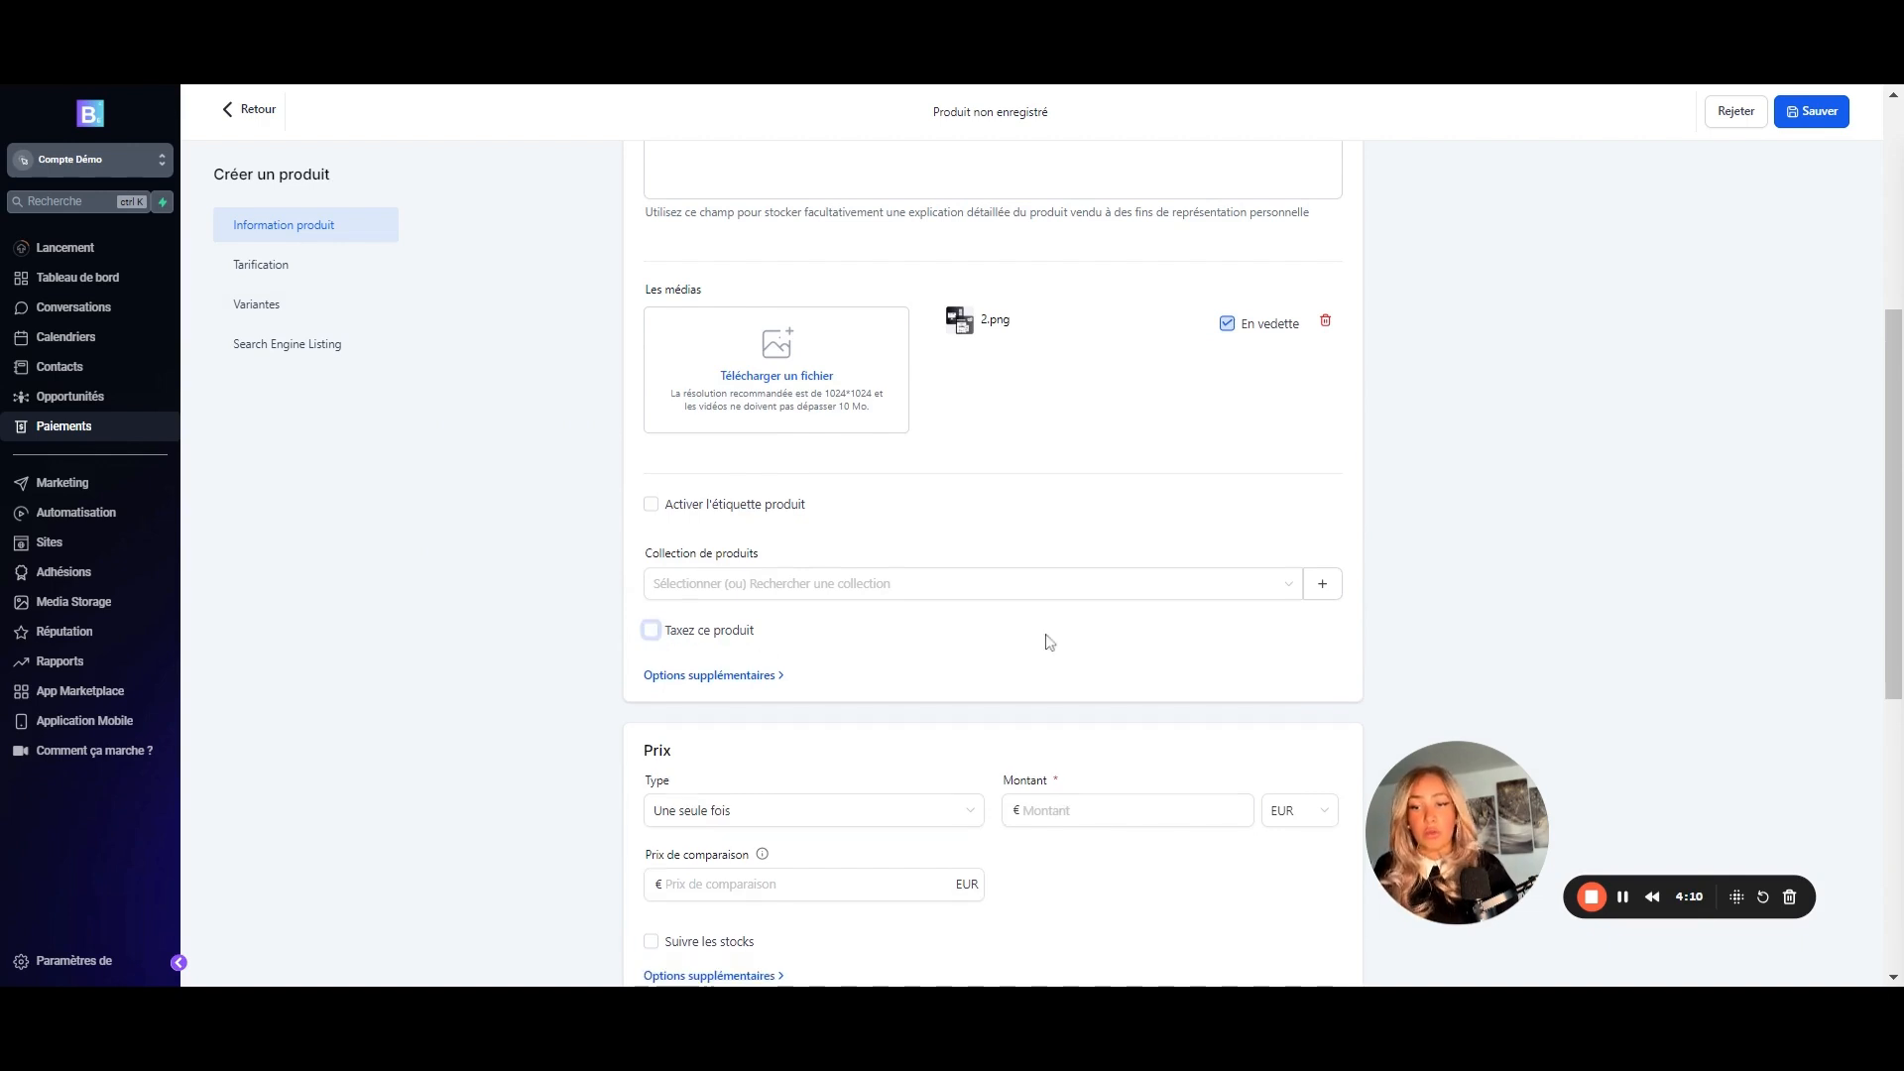
scroll(908, 645, down, 1)
scroll(786, 552, down, 1)
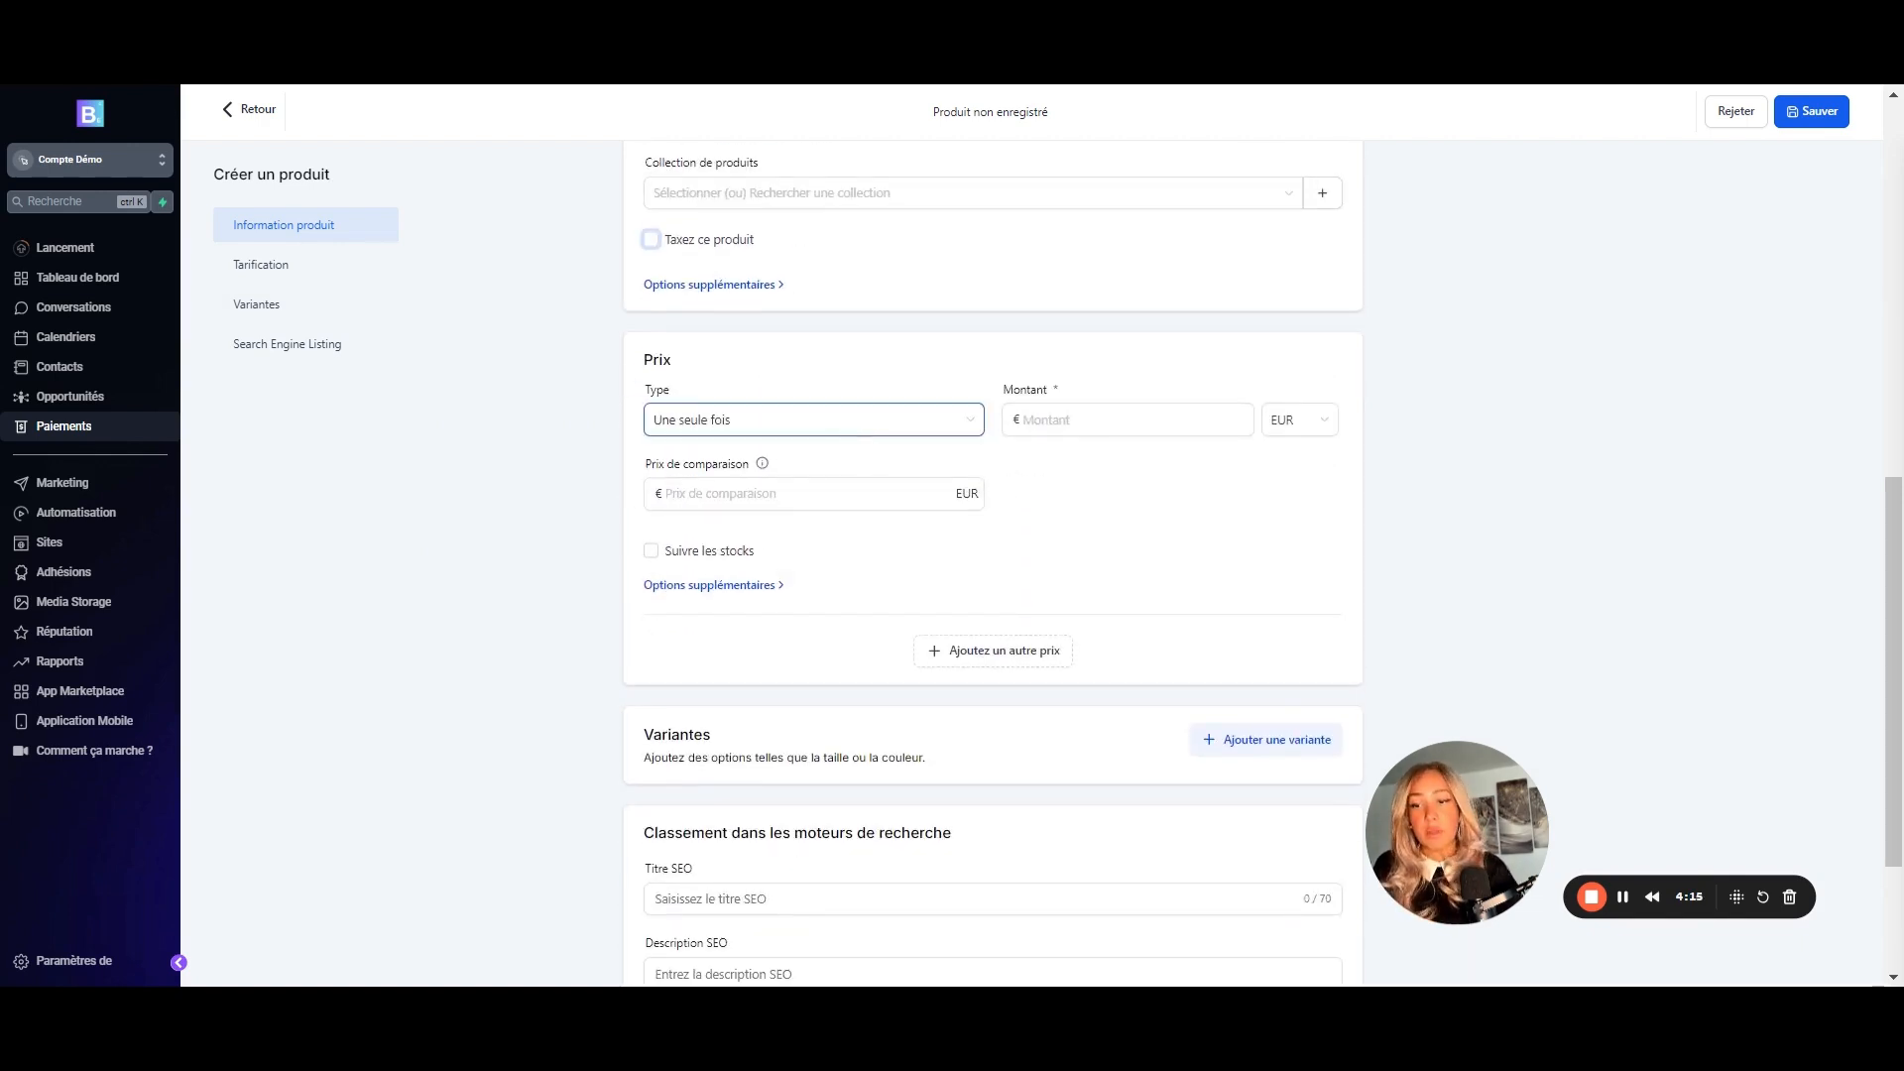
- Try a recurring €45 monthly price with a 0 trial period
click(873, 425)
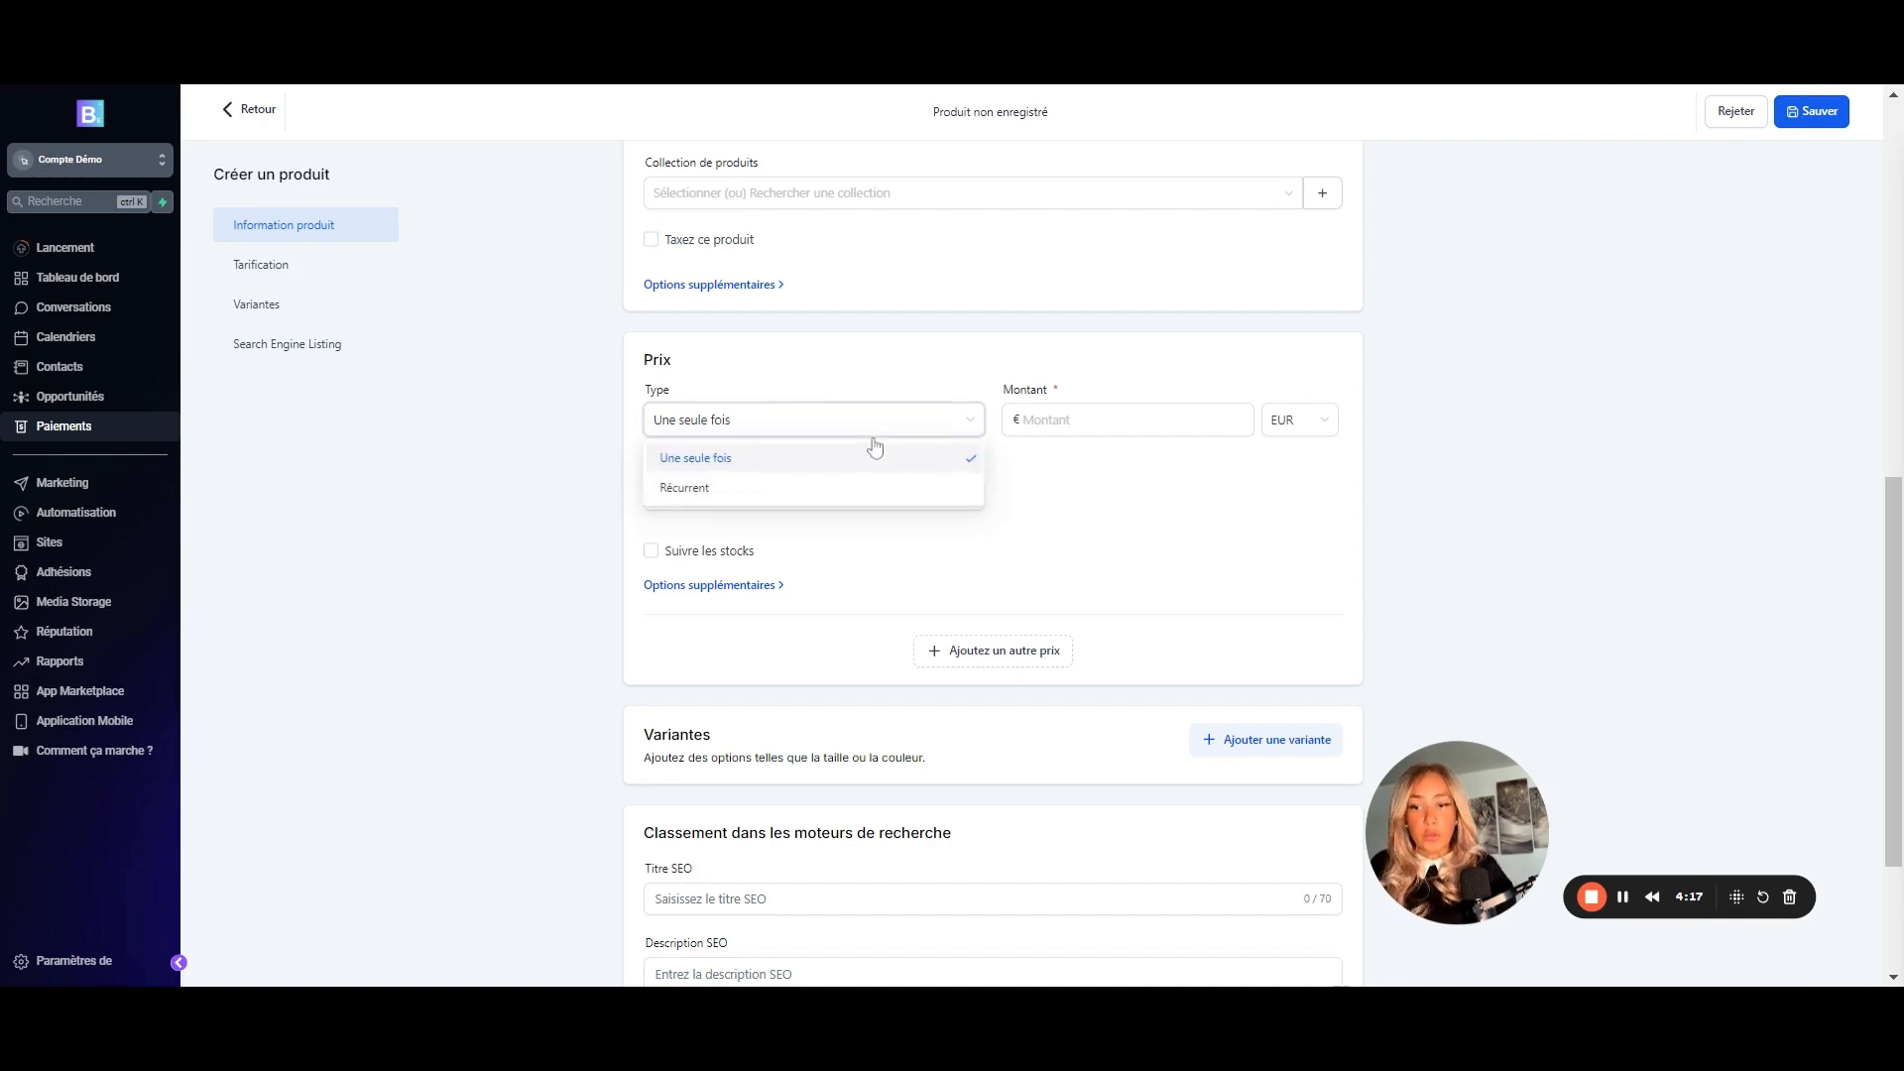
click(684, 487)
click(1023, 420)
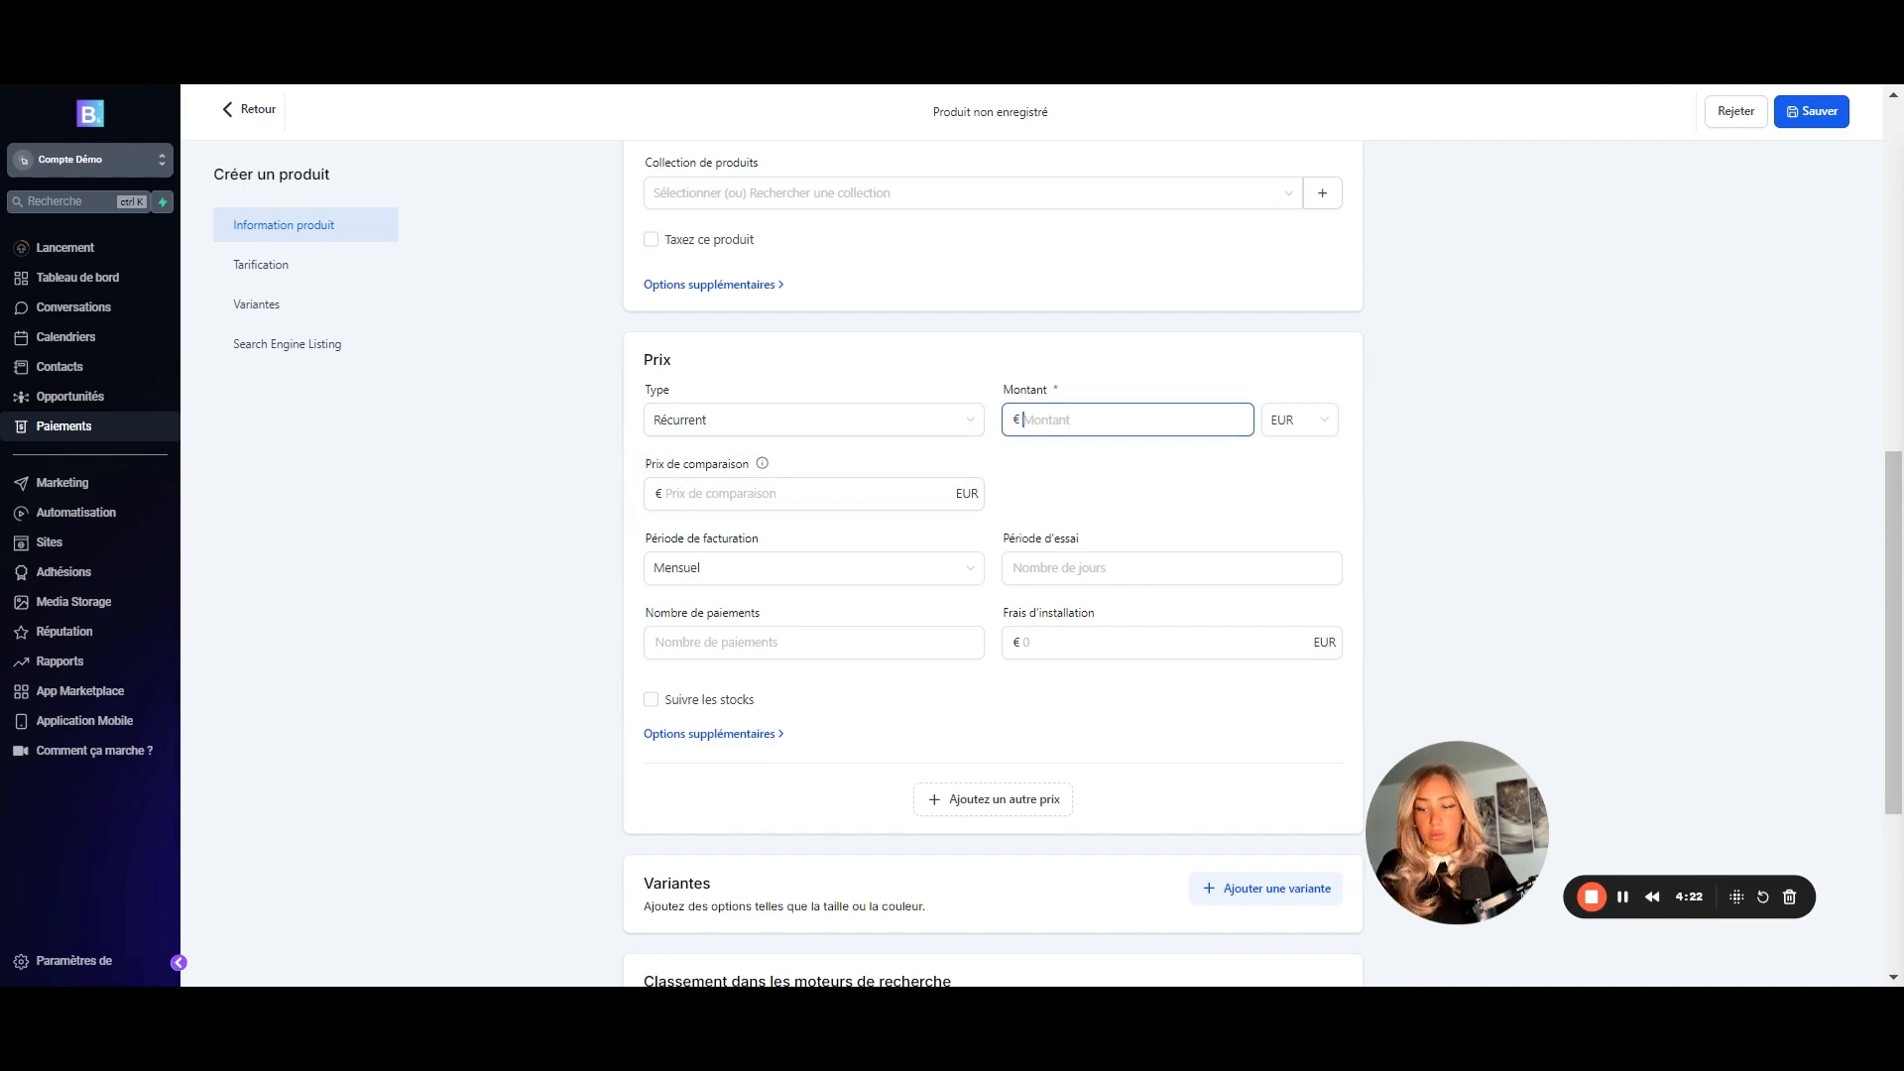
text(45)
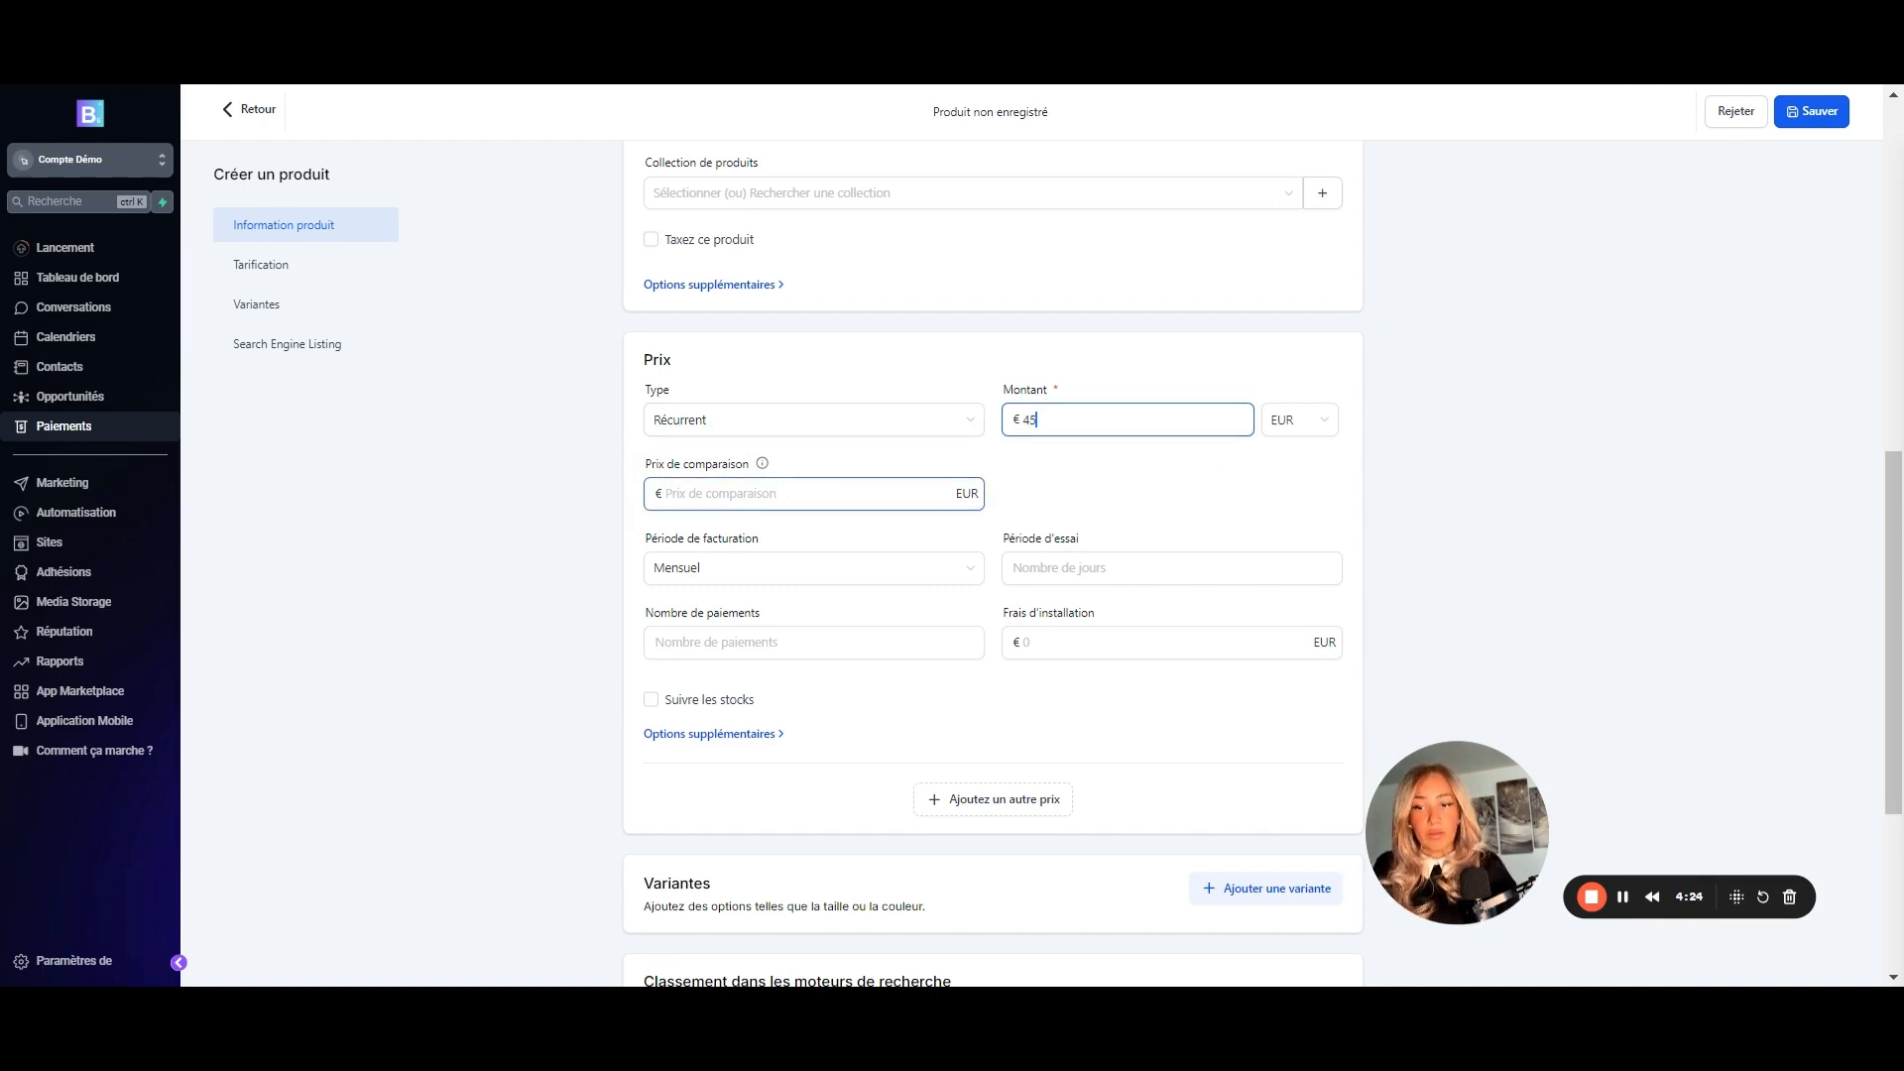
scroll(1041, 520, down, 1)
click(901, 507)
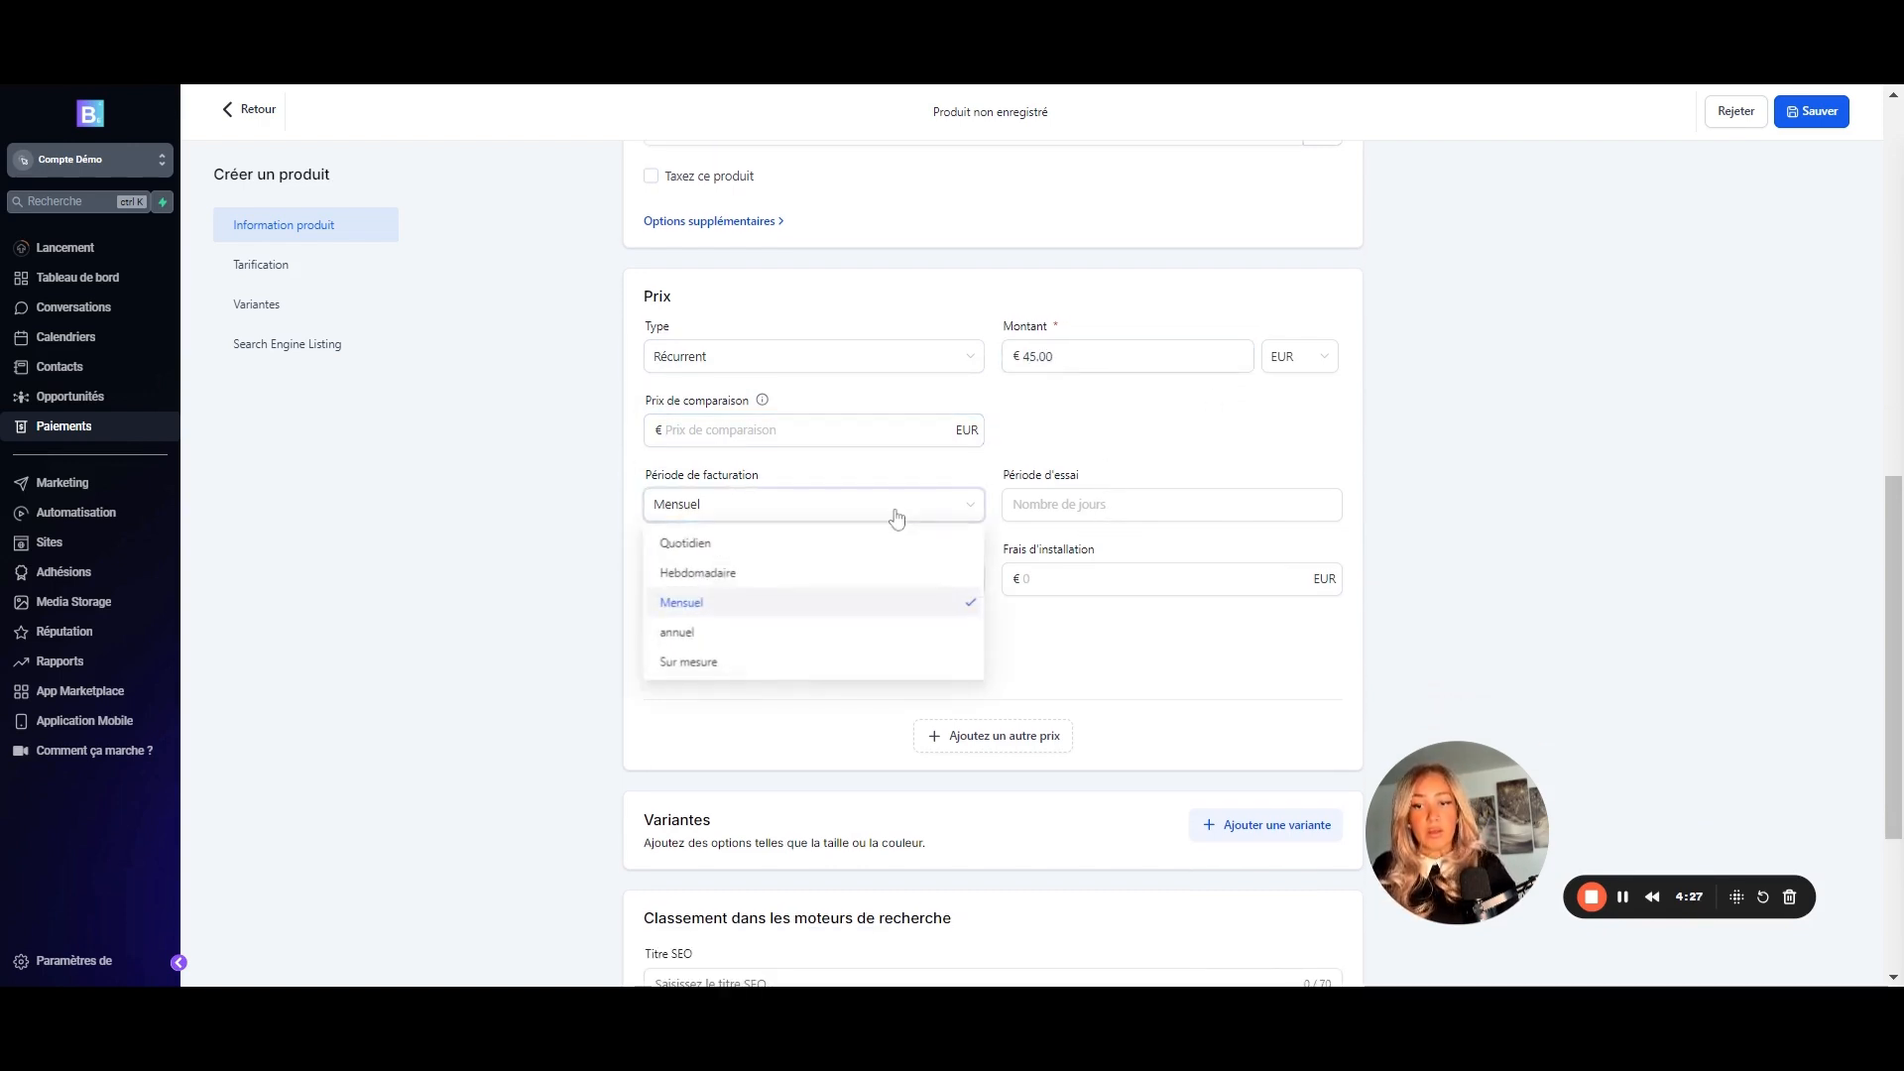
click(688, 605)
click(1062, 505)
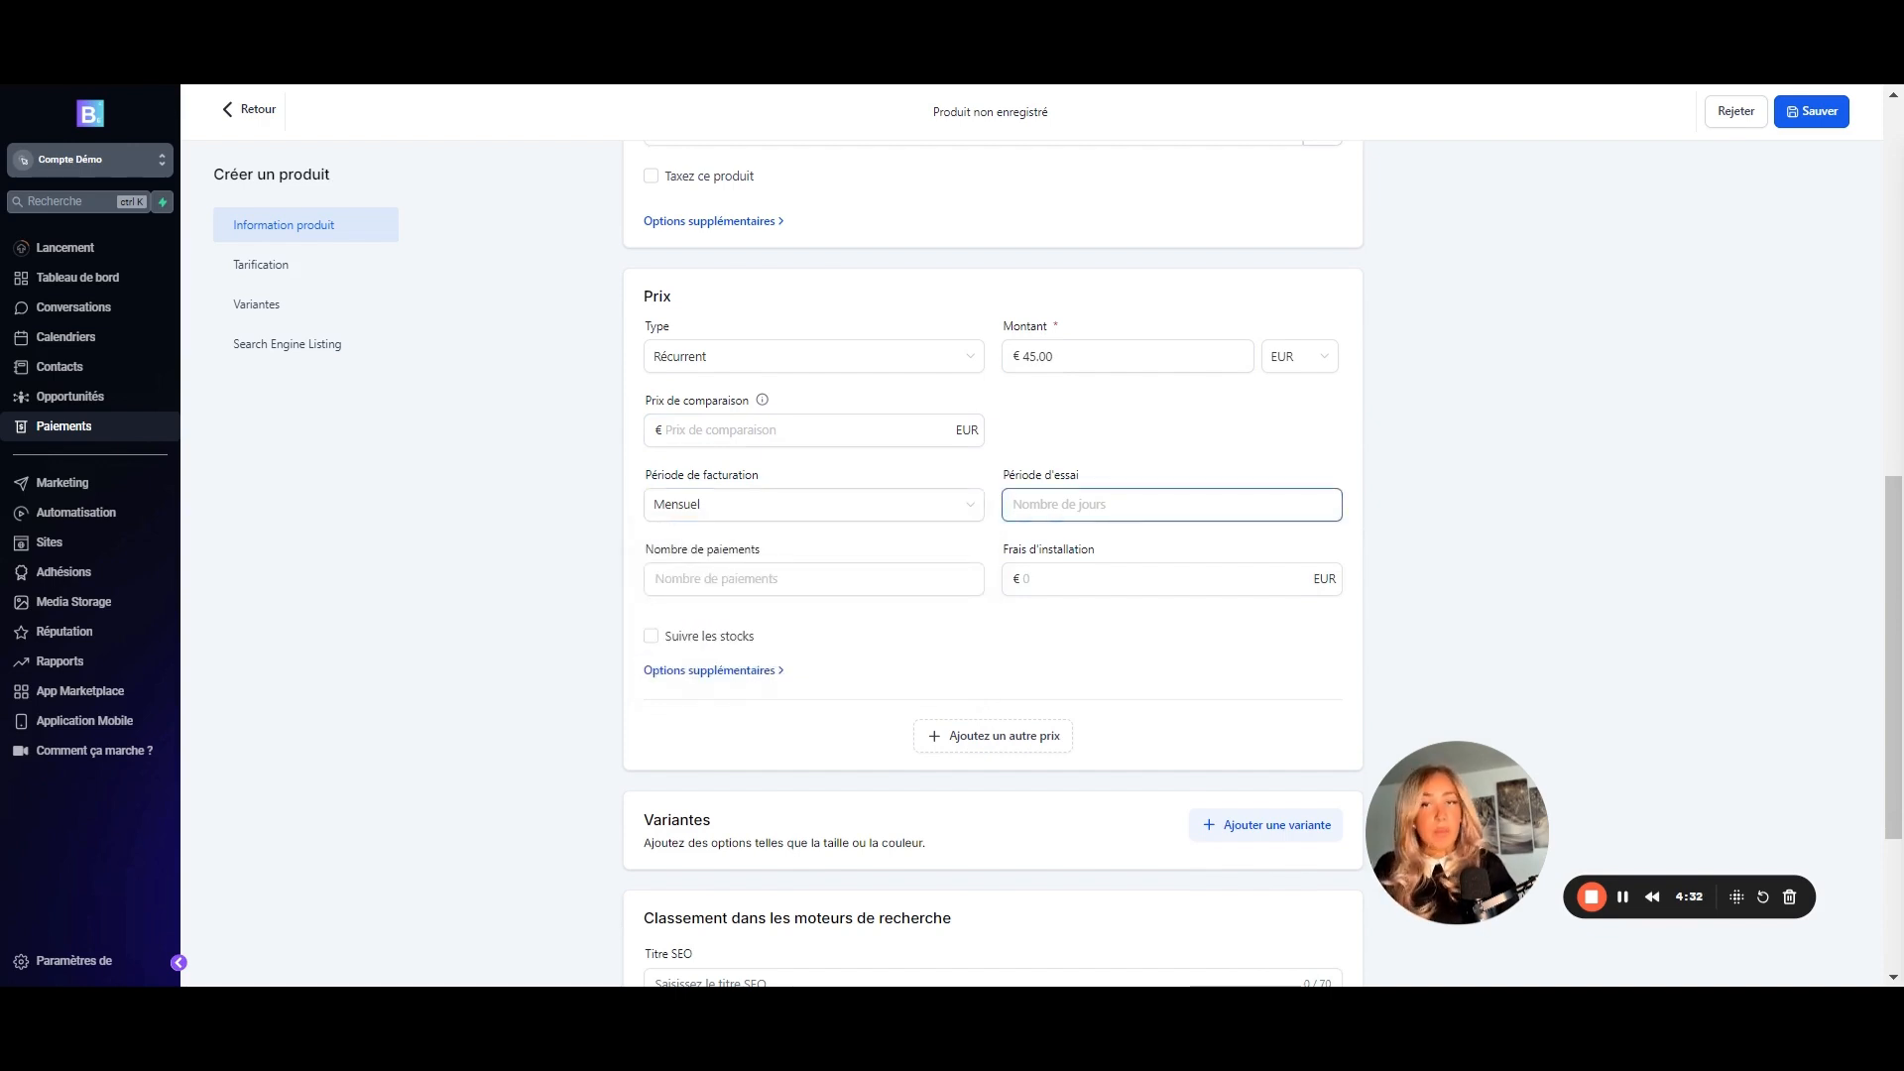
text(0)
key(BackSpace)
text(0)
click(841, 579)
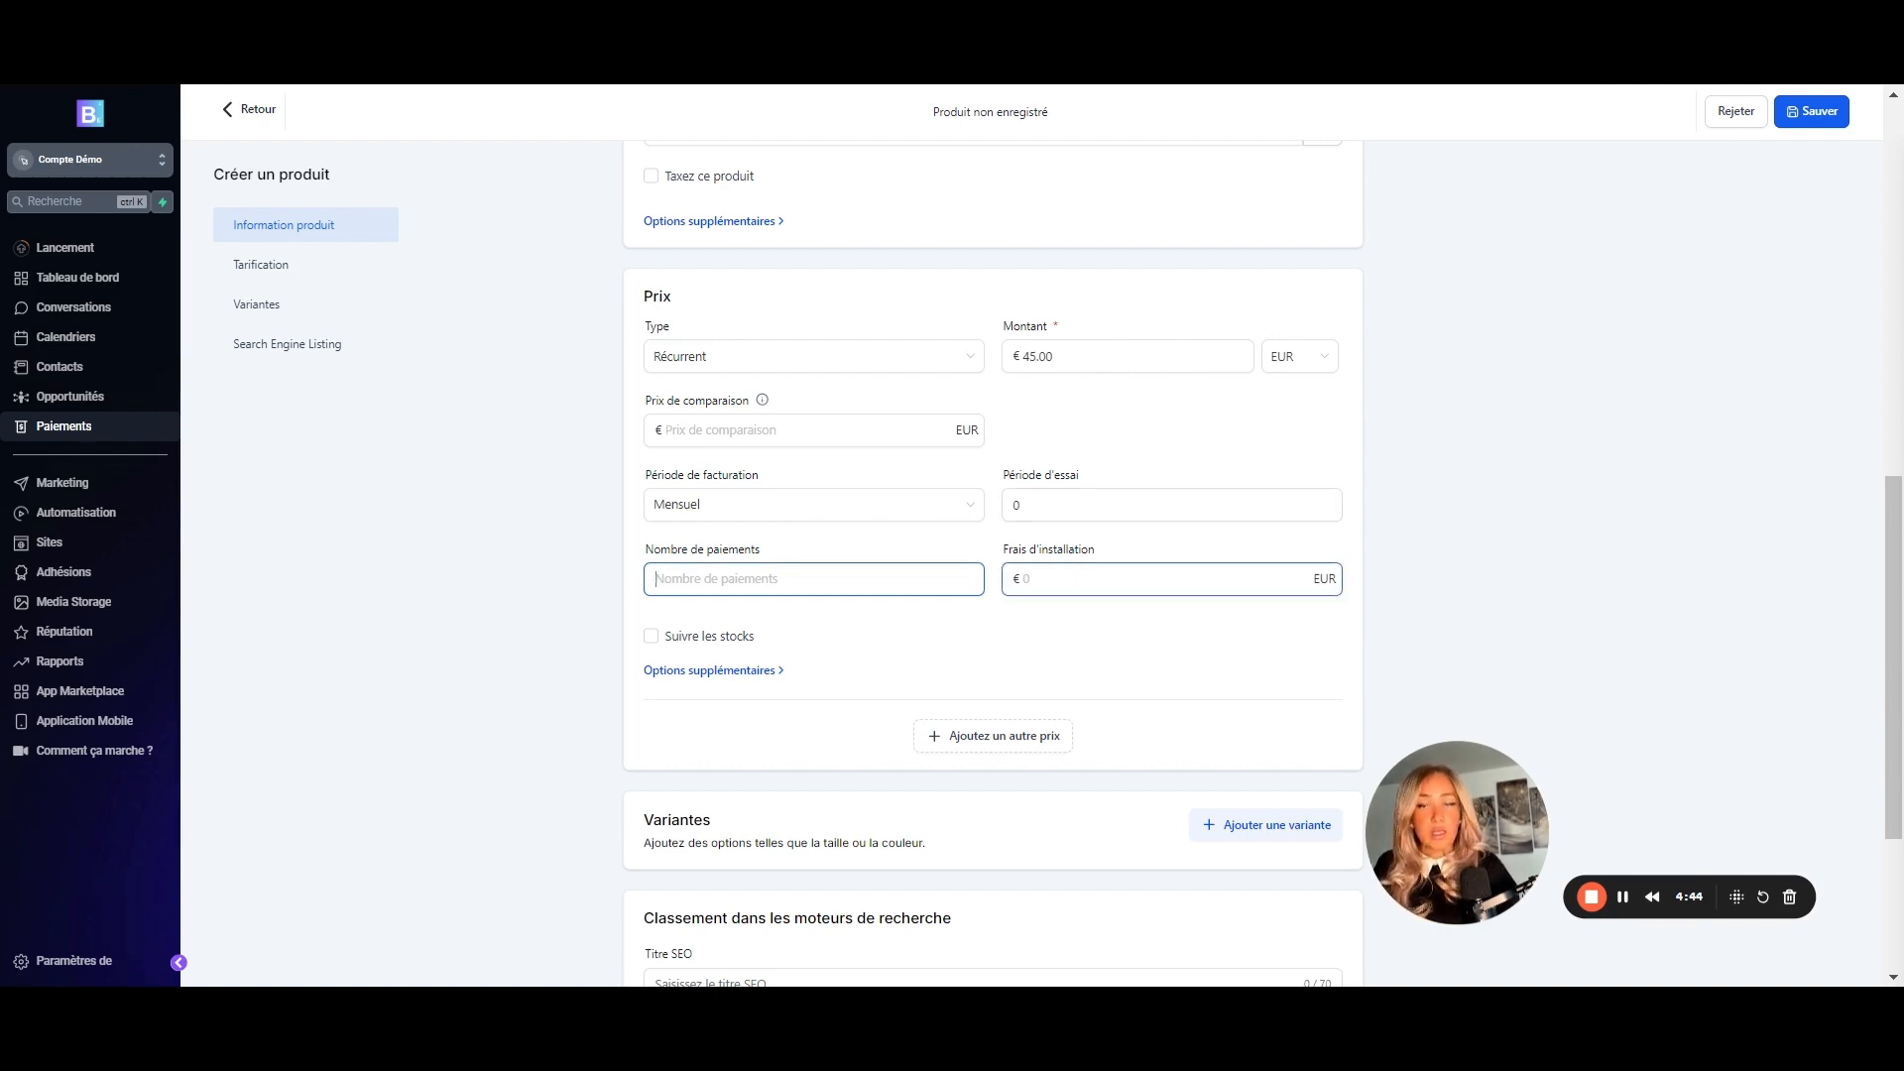
- Leave stock tracking off and switch the €45 price back to a one-time payment
scroll(802, 625, down, 1)
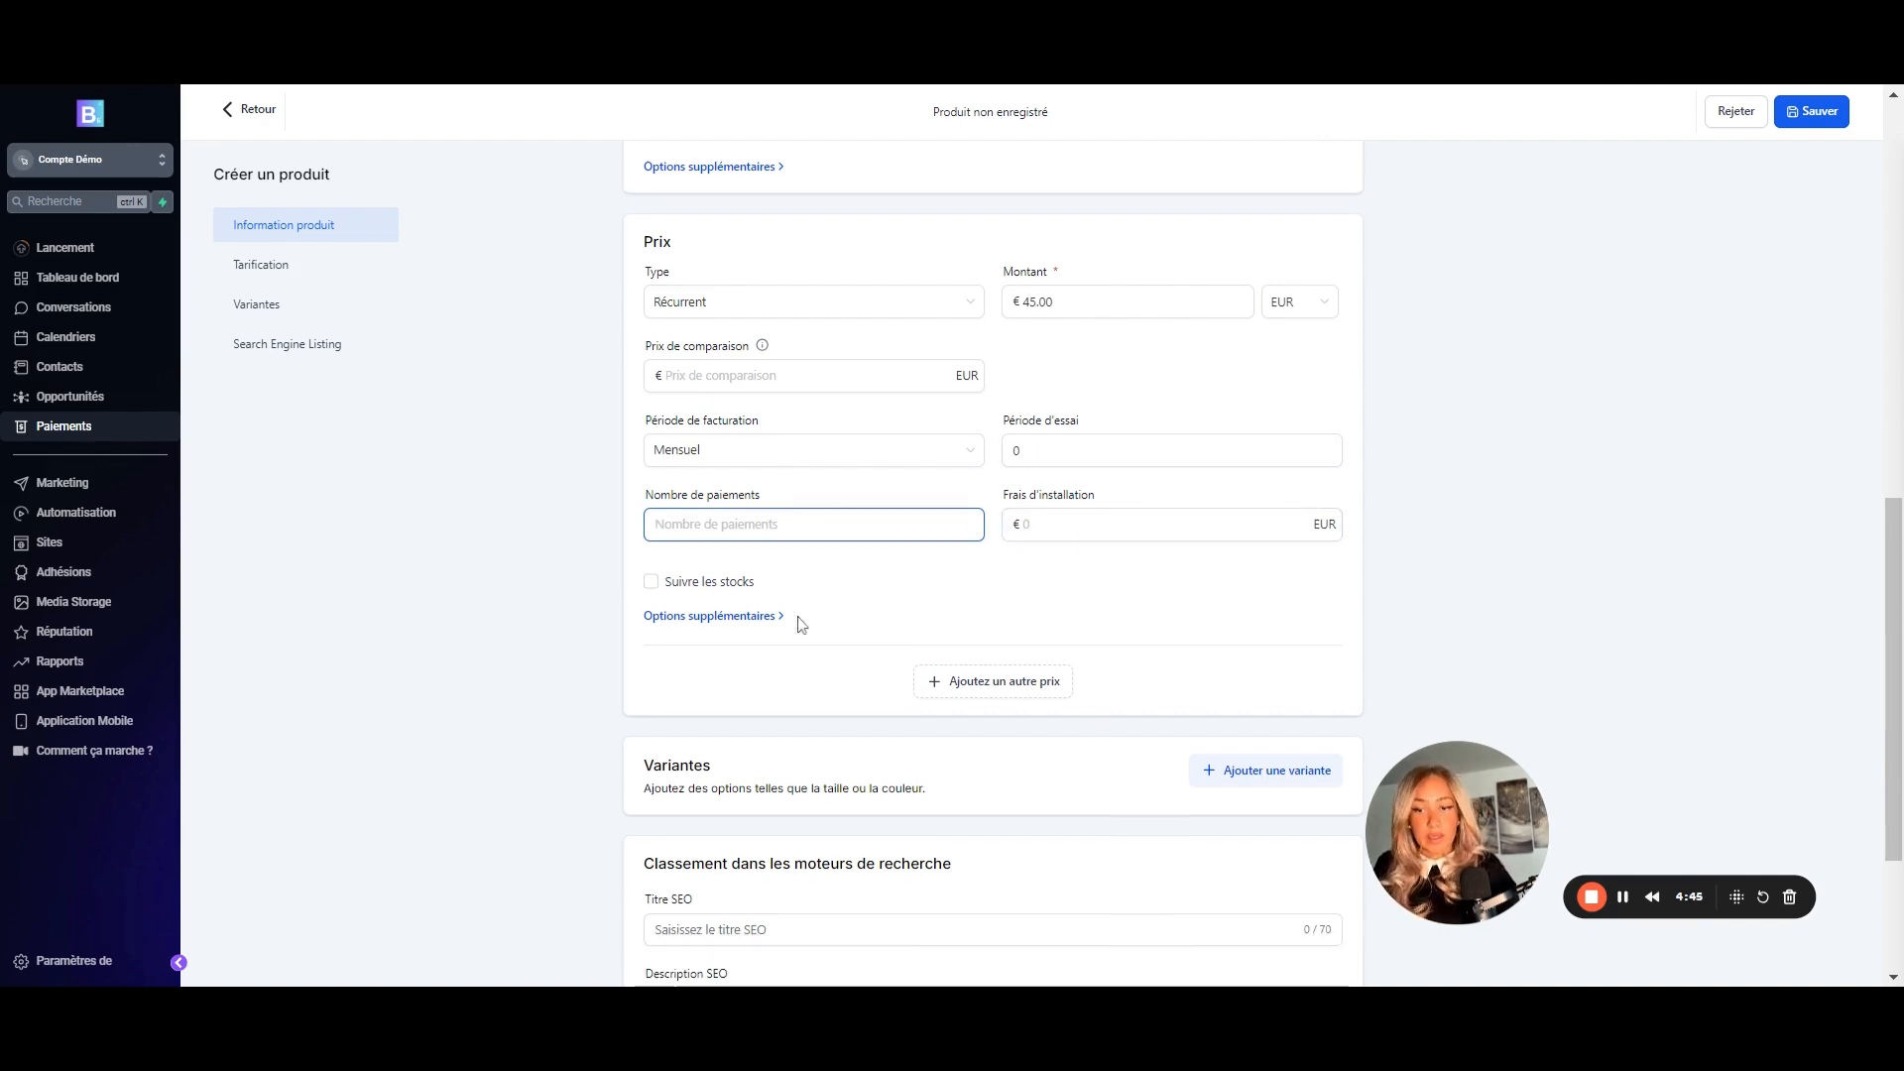
click(652, 585)
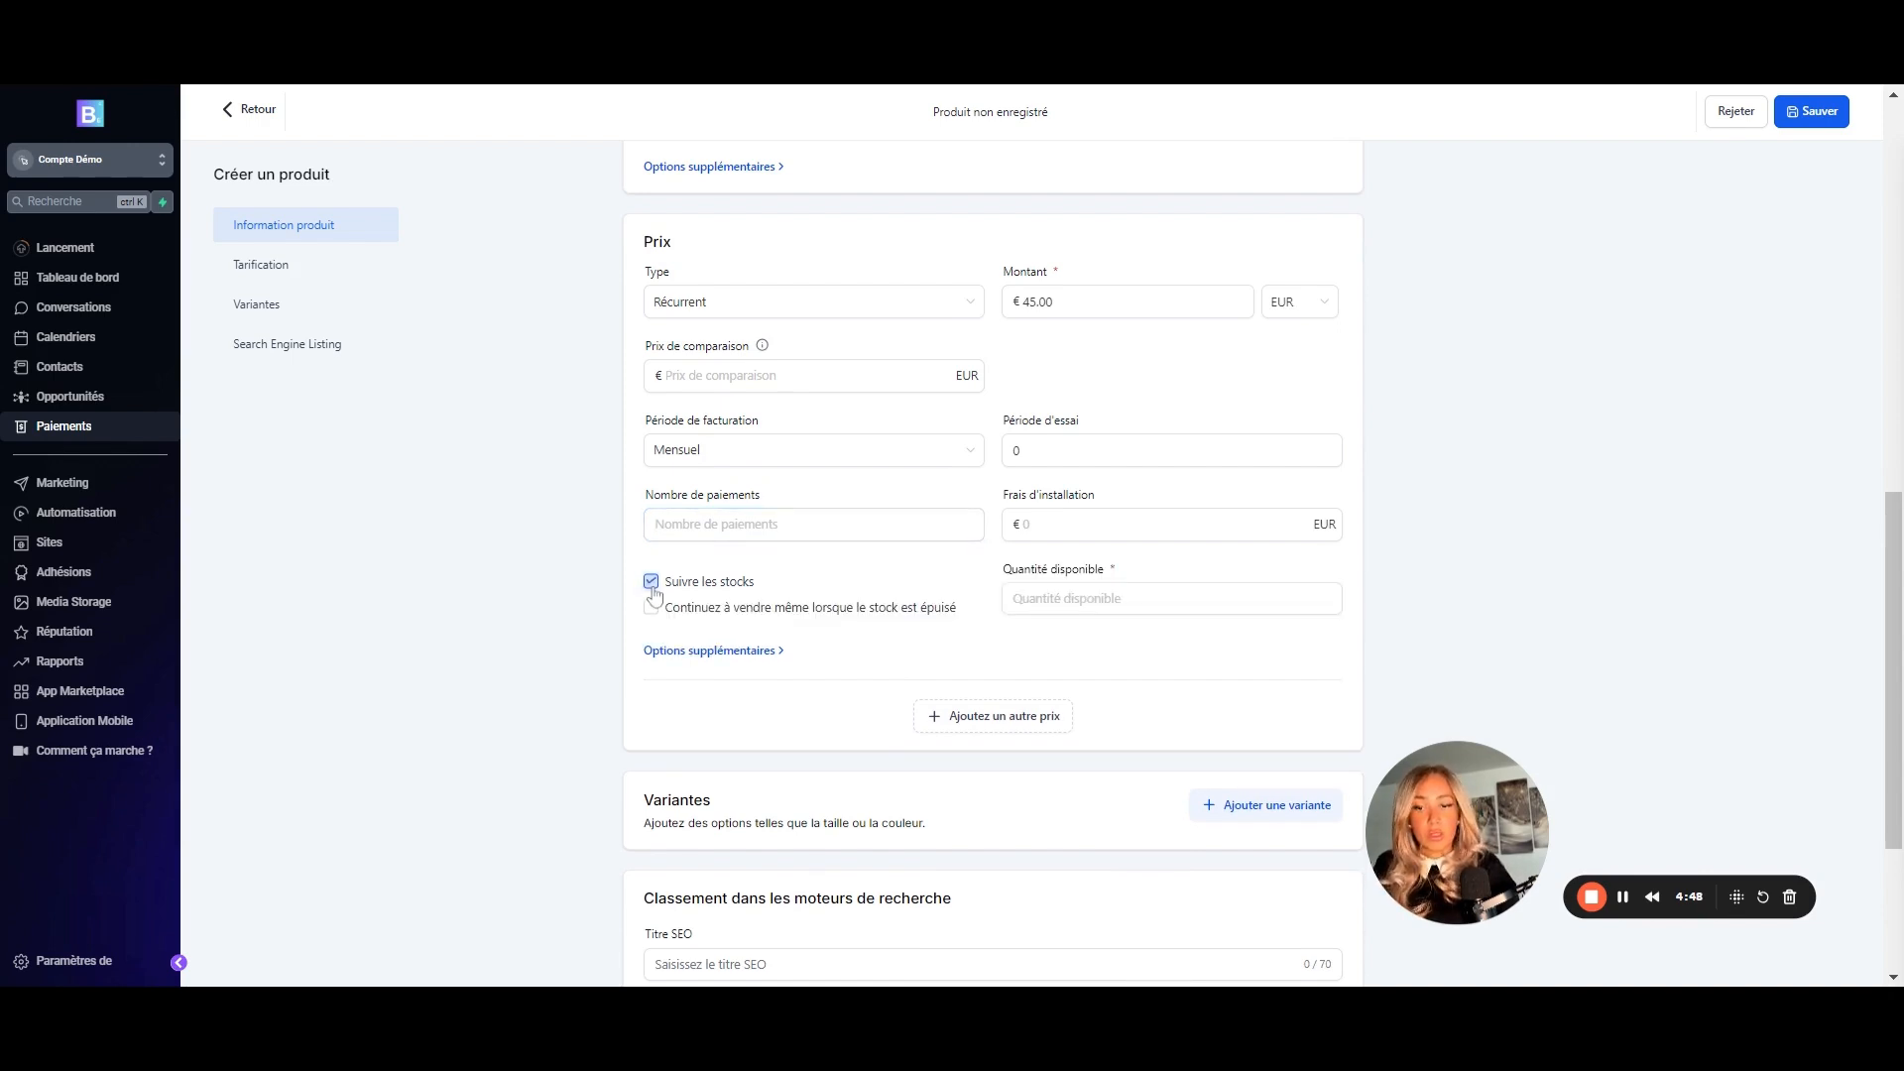
click(651, 585)
click(771, 310)
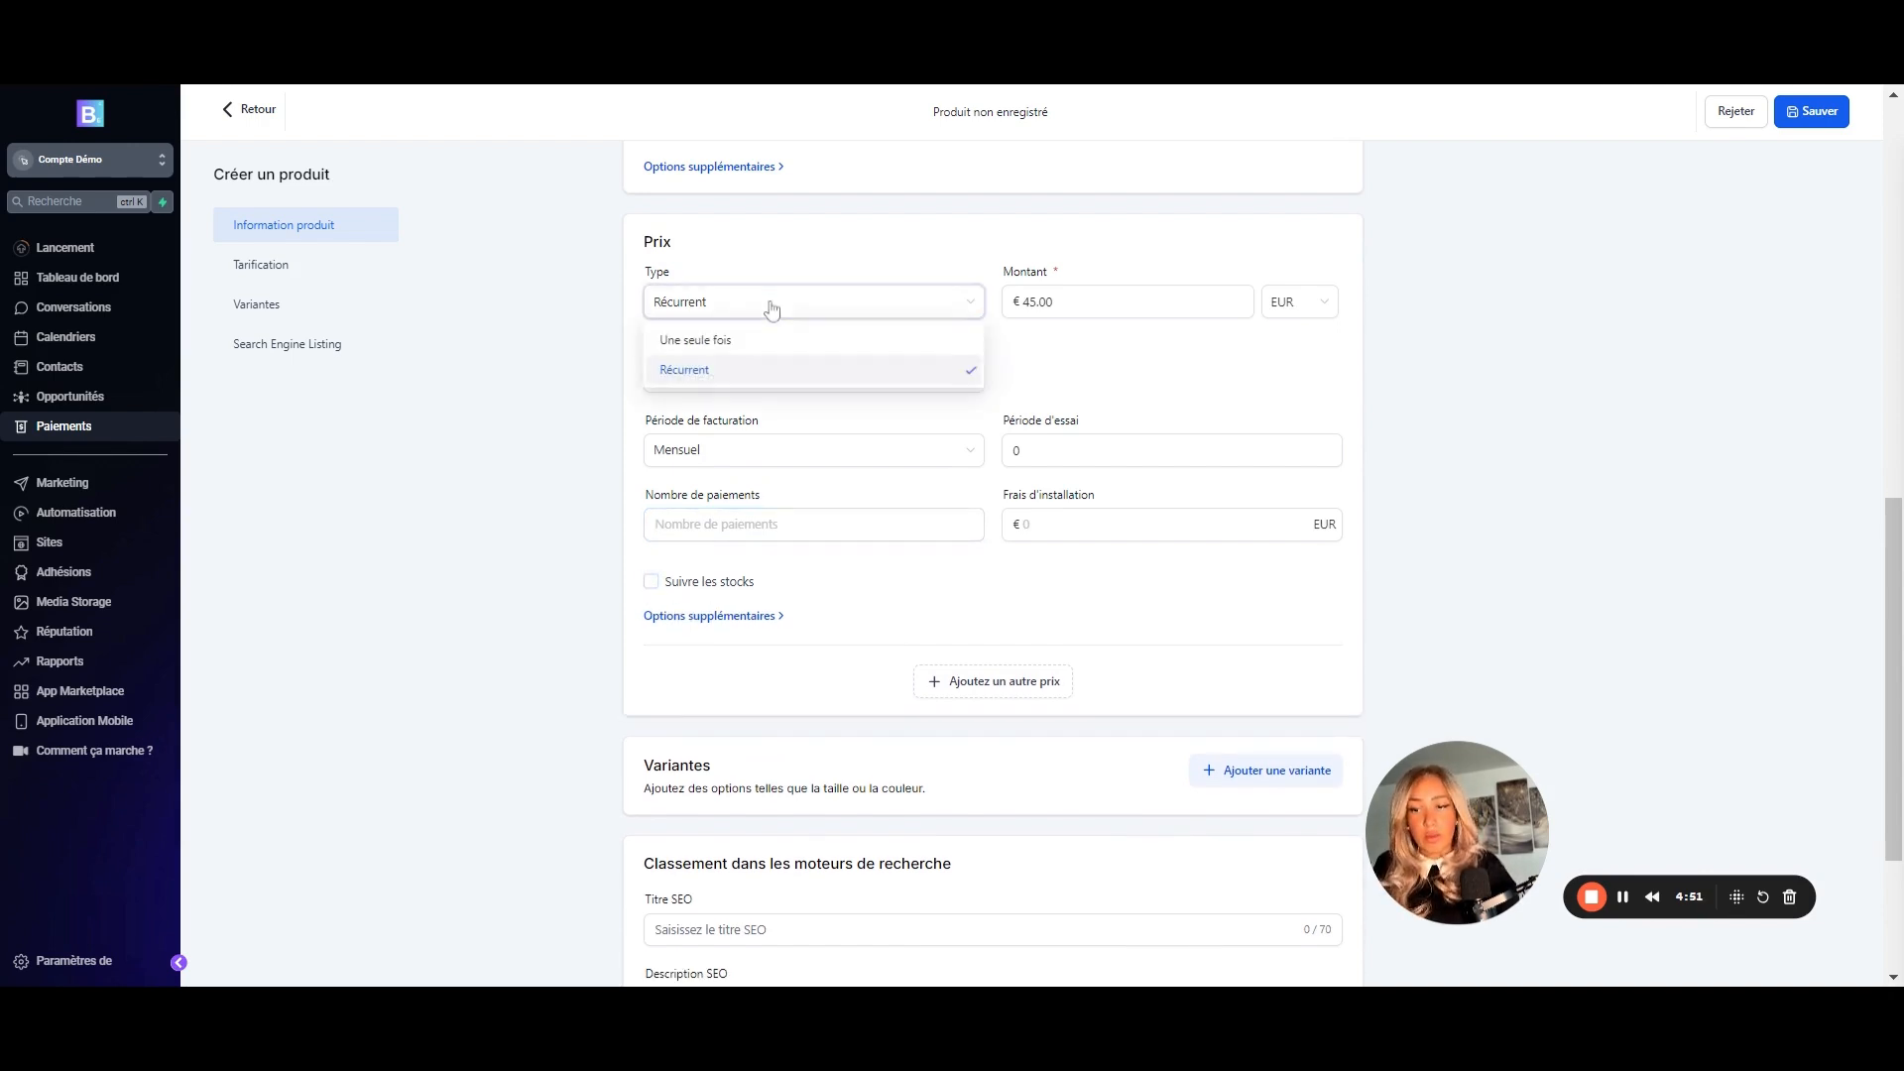
click(697, 337)
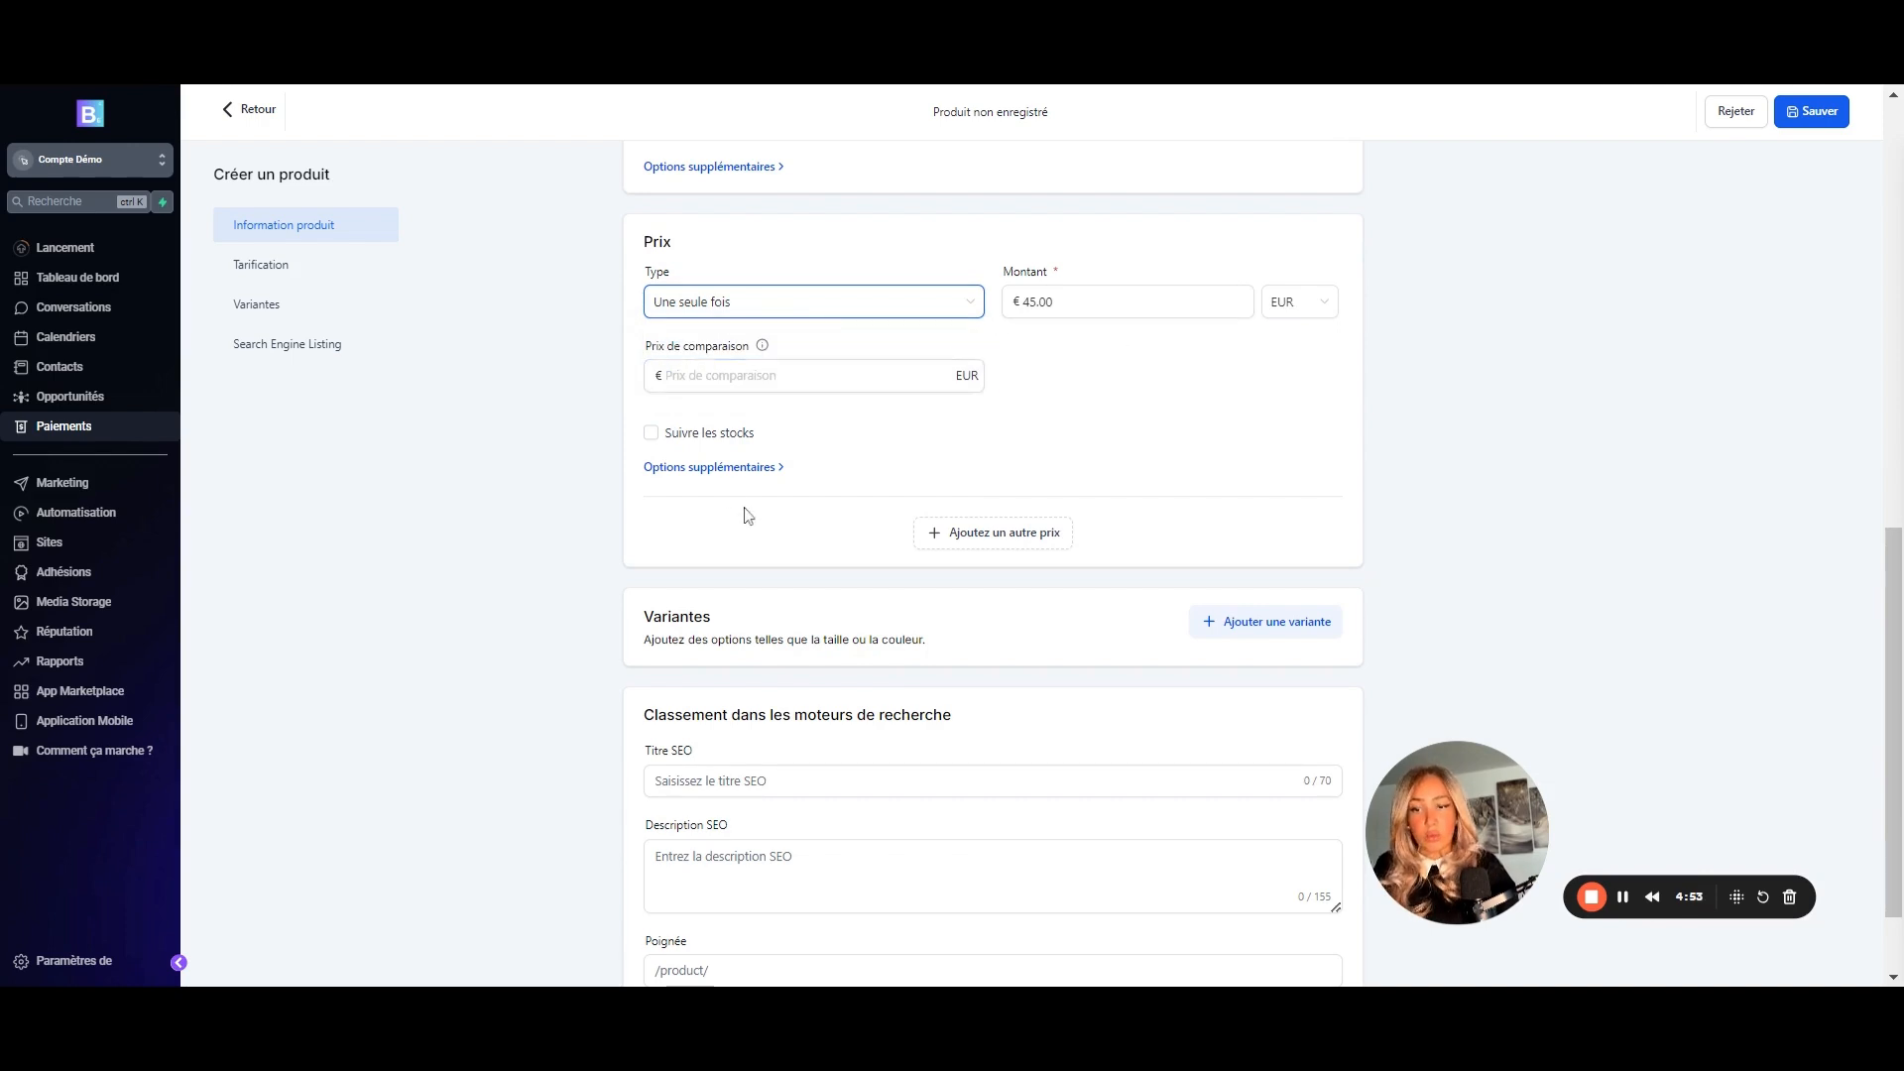
scroll(748, 513, down, 1)
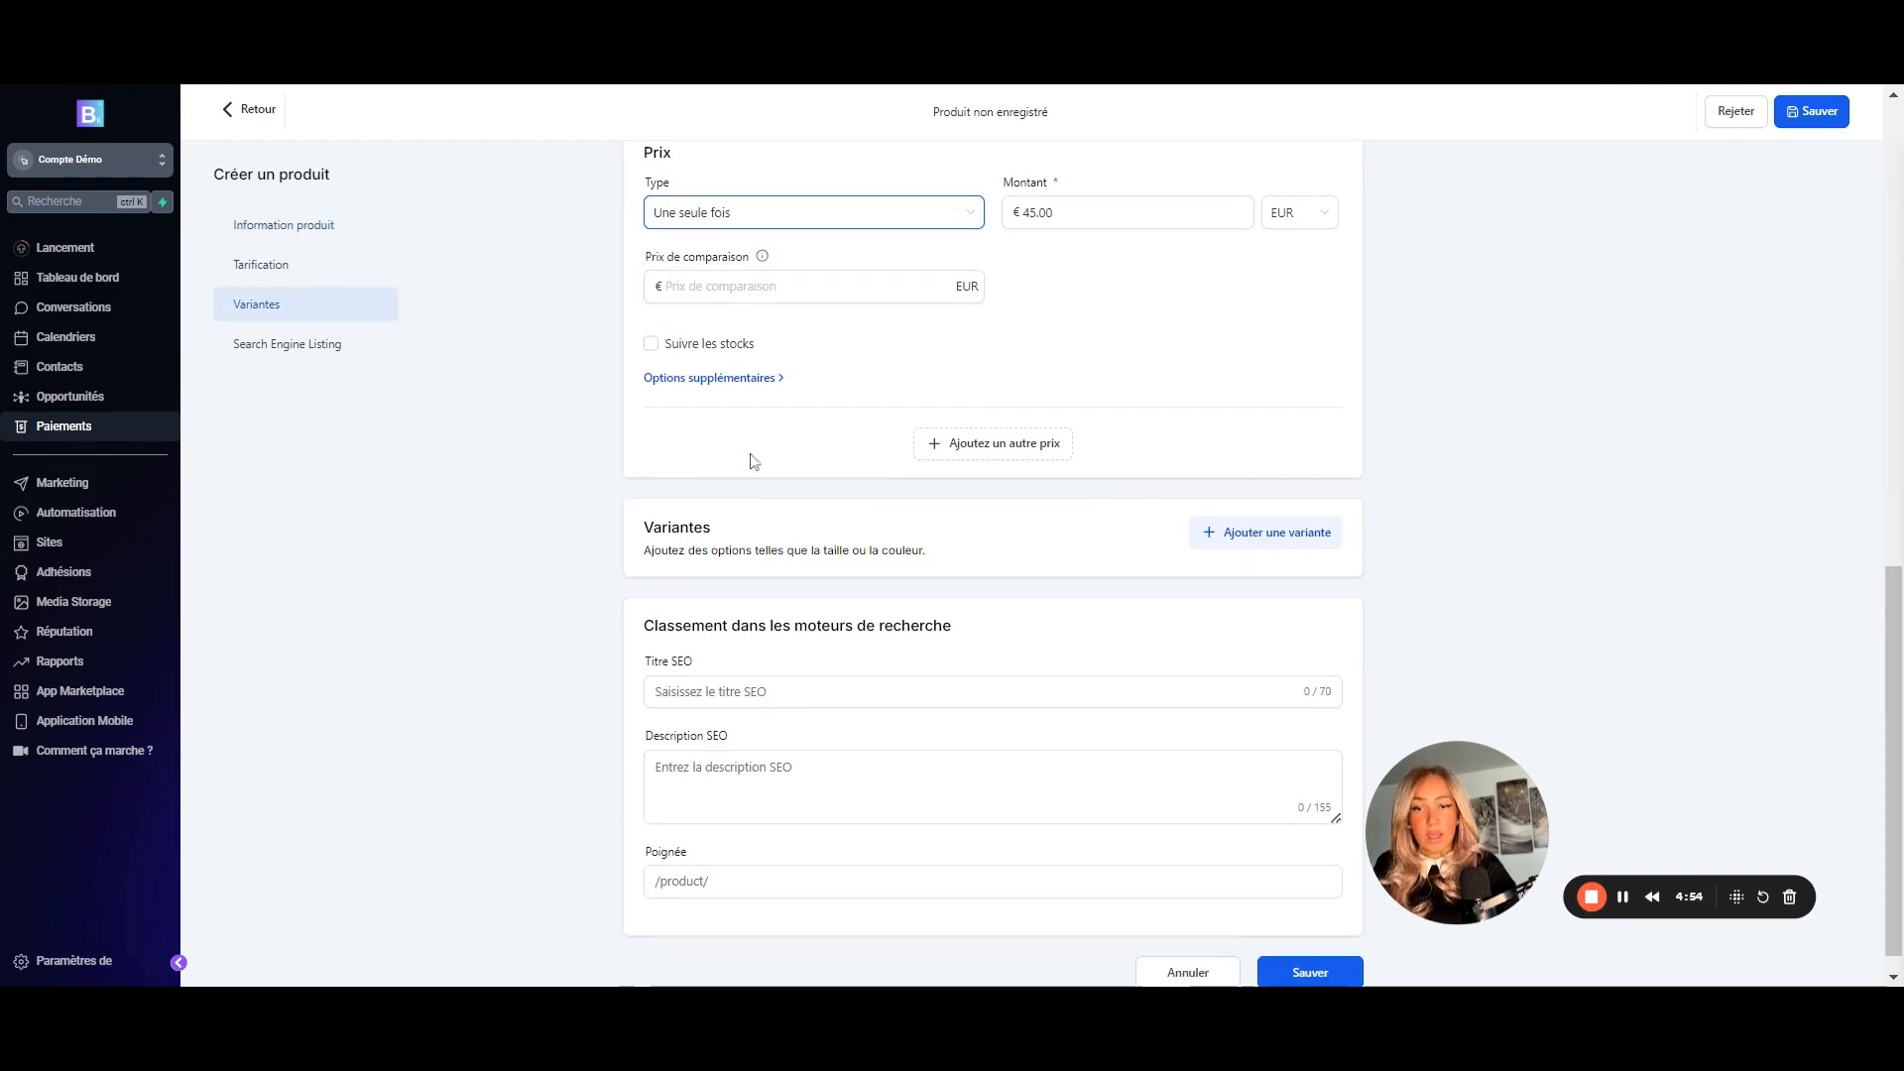
- Add a second price named 'Produit 1 - Abonnement'
click(977, 454)
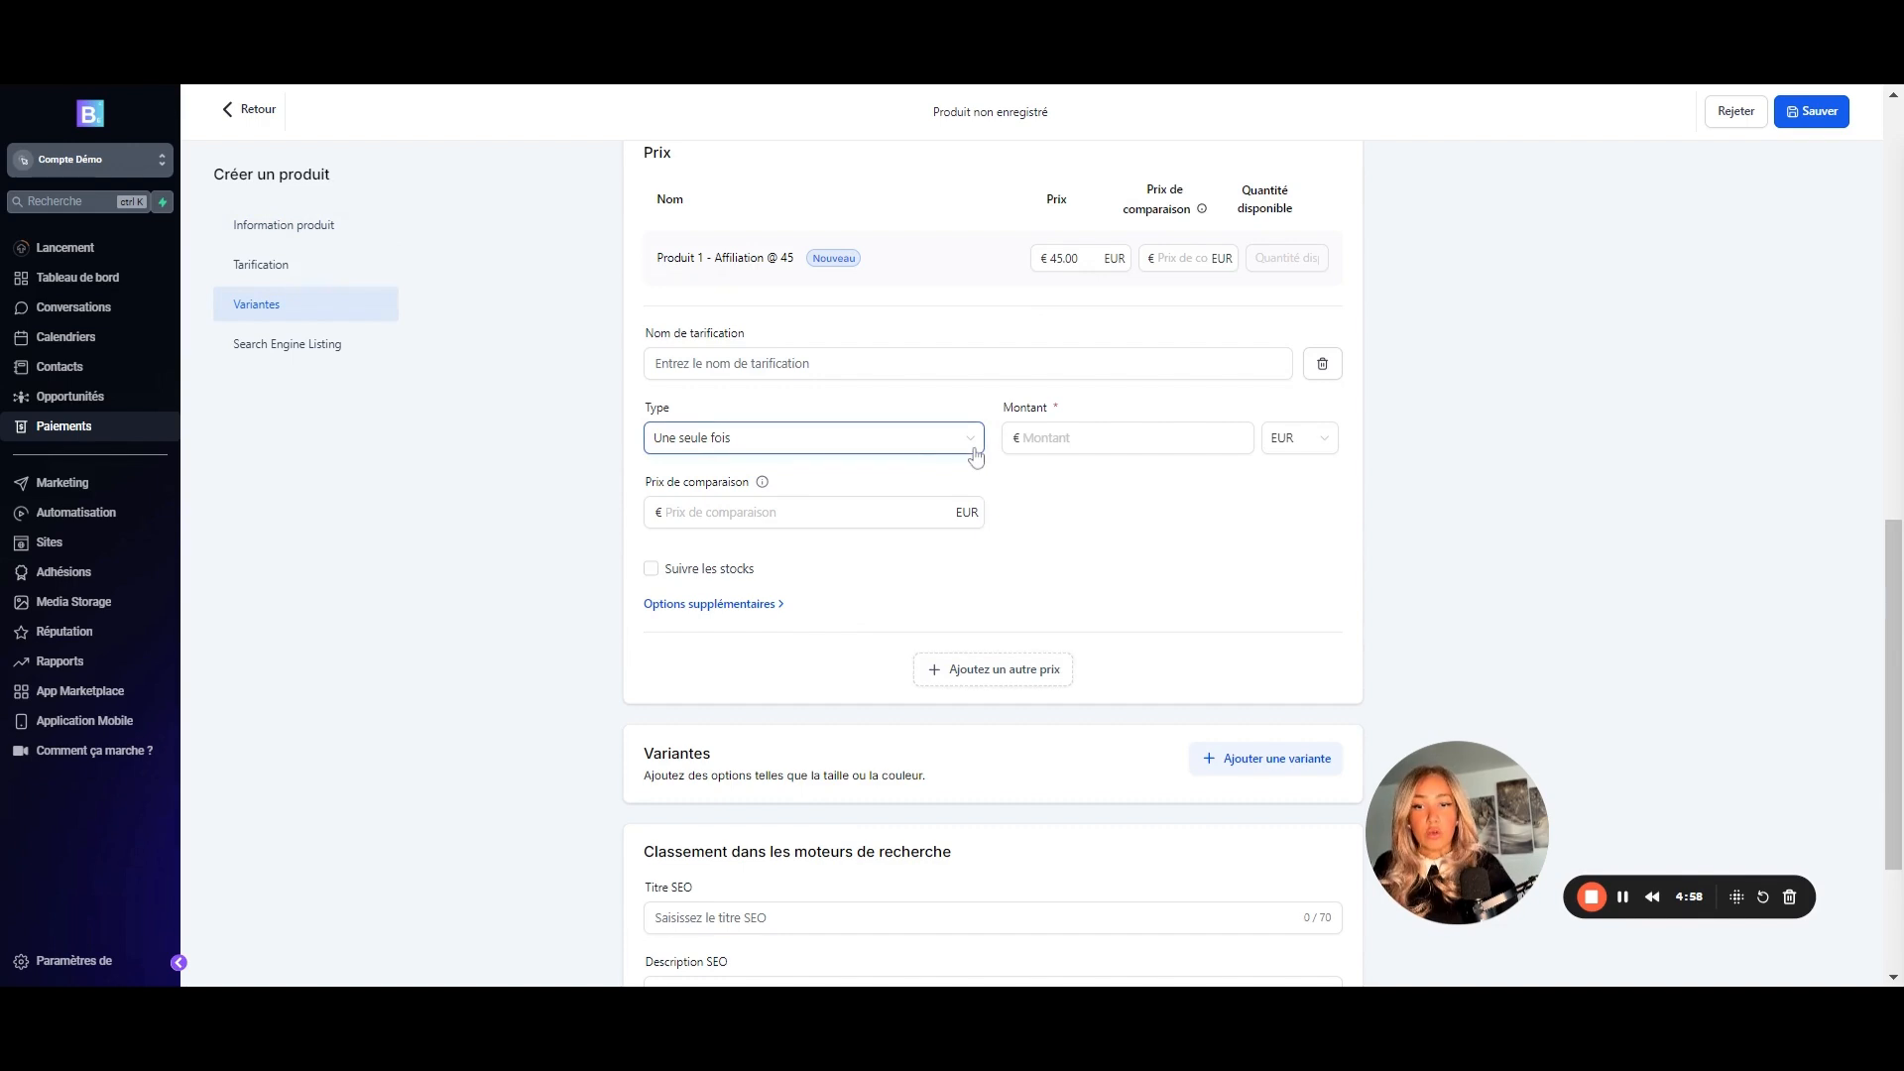
click(865, 365)
text(pRODUIT)
key(BackSpace)
key(BackSpace)
key(BackSpace)
key(BackSpace)
key(BackSpace)
key(BackSpace)
key(BackSpace)
text(p)
key(BackSpace)
text(Produit 1)
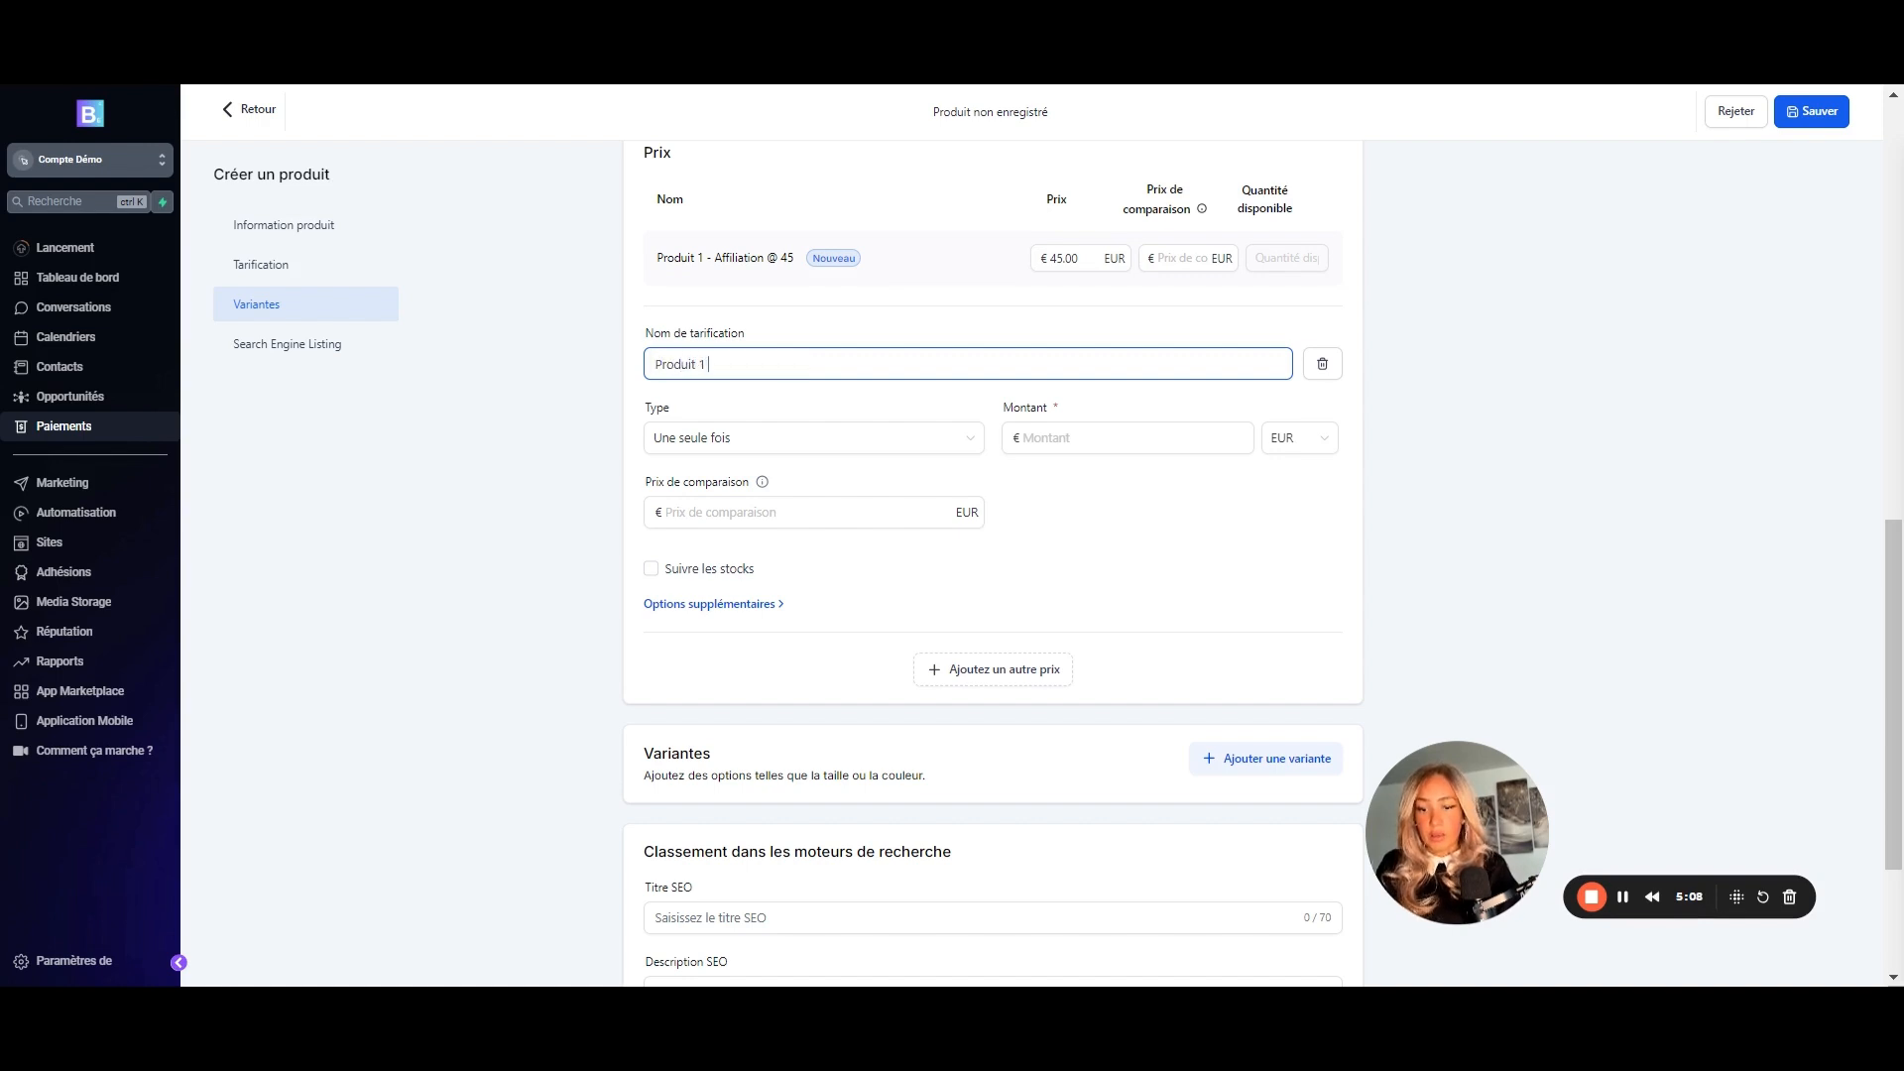
text( - Abonnemen)
- Make the Abonnement price recurring at €20.00 monthly over 3 payments and save it
click(767, 437)
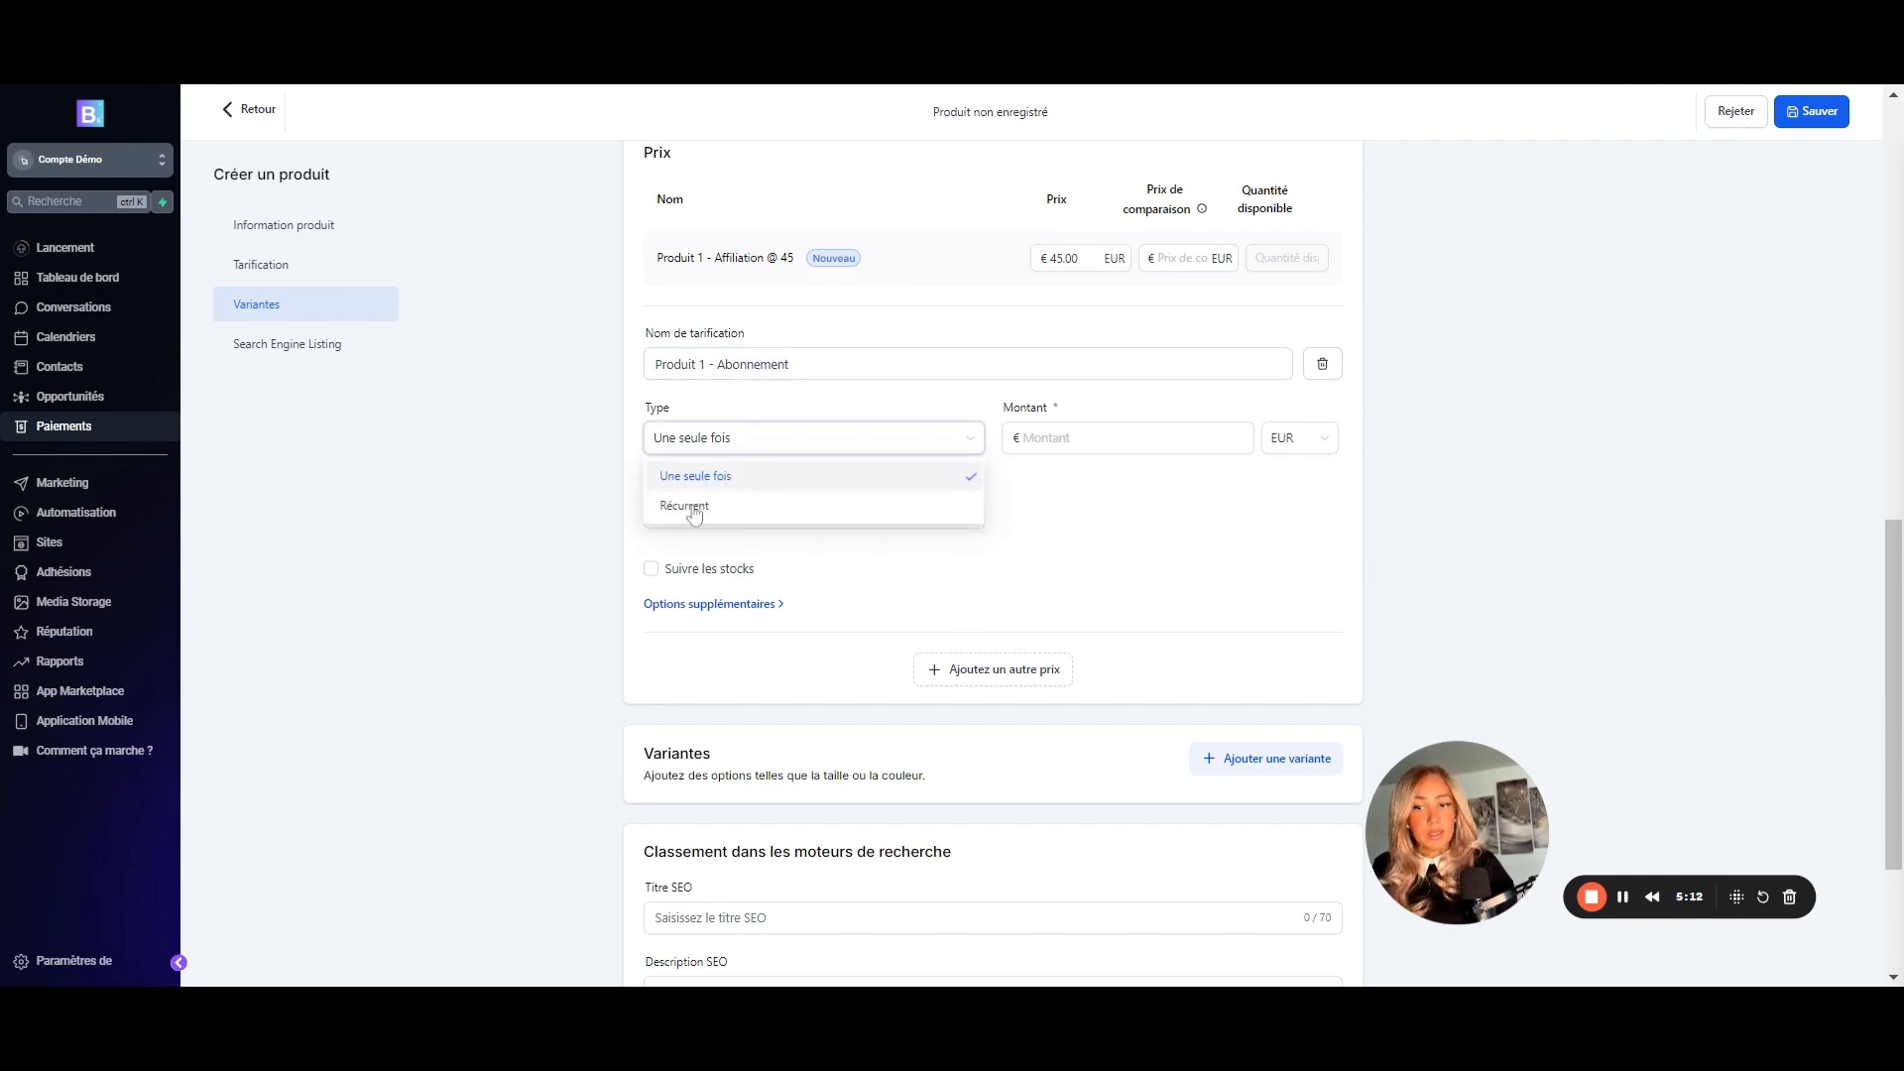
click(697, 507)
click(1079, 438)
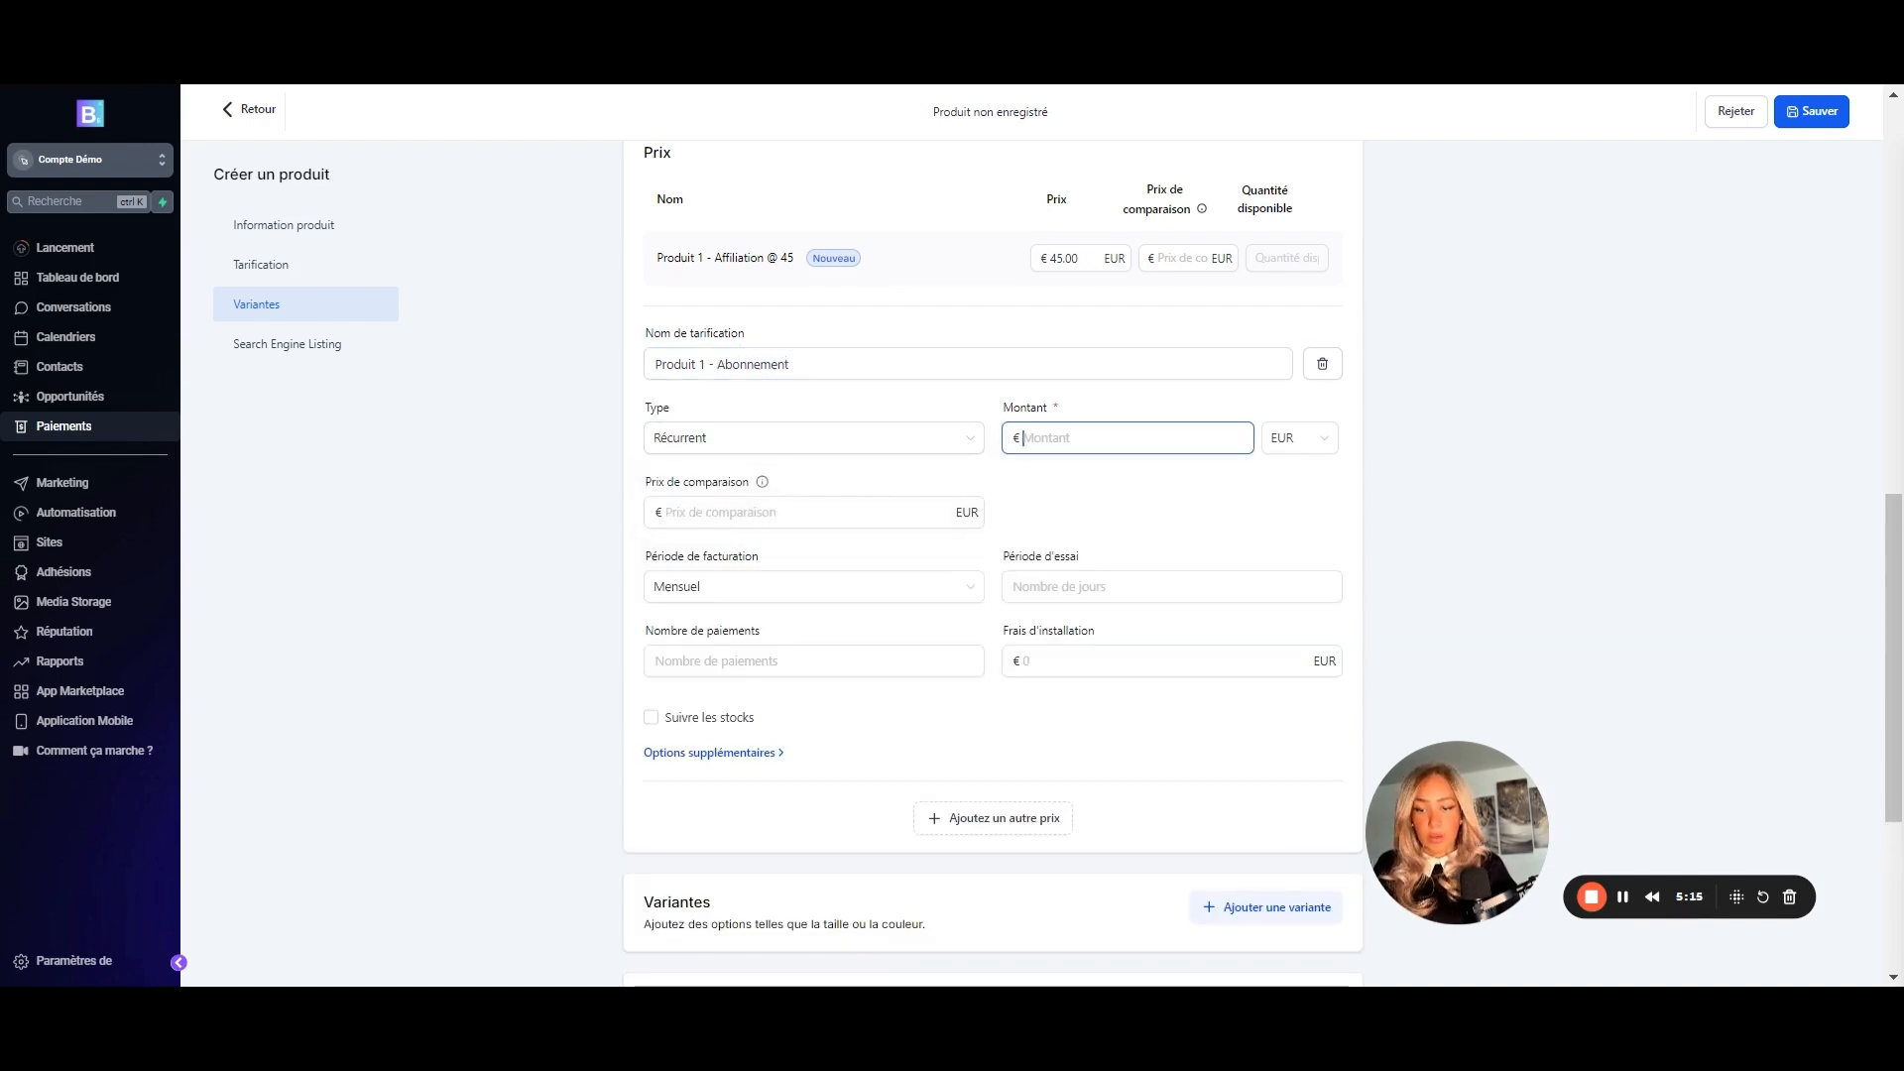
text(20)
key(Tab)
key(Tab)
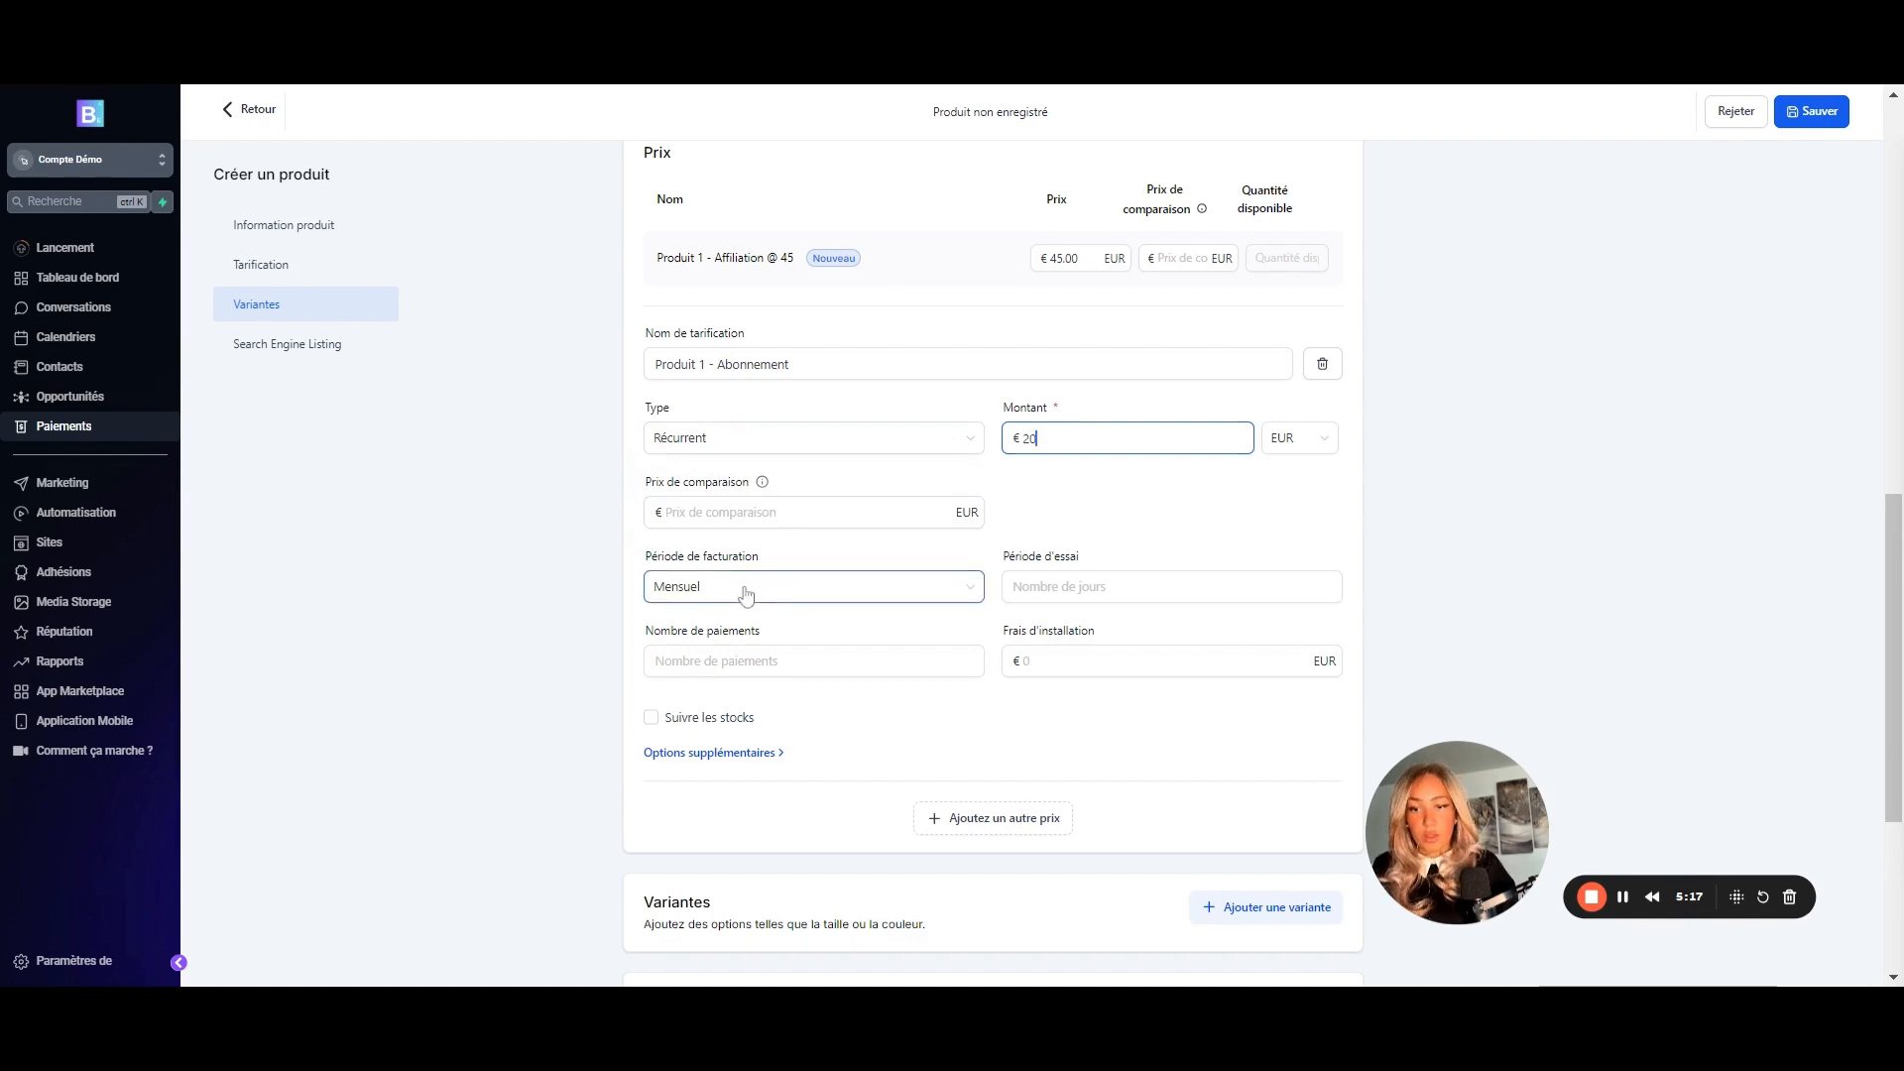
click(849, 661)
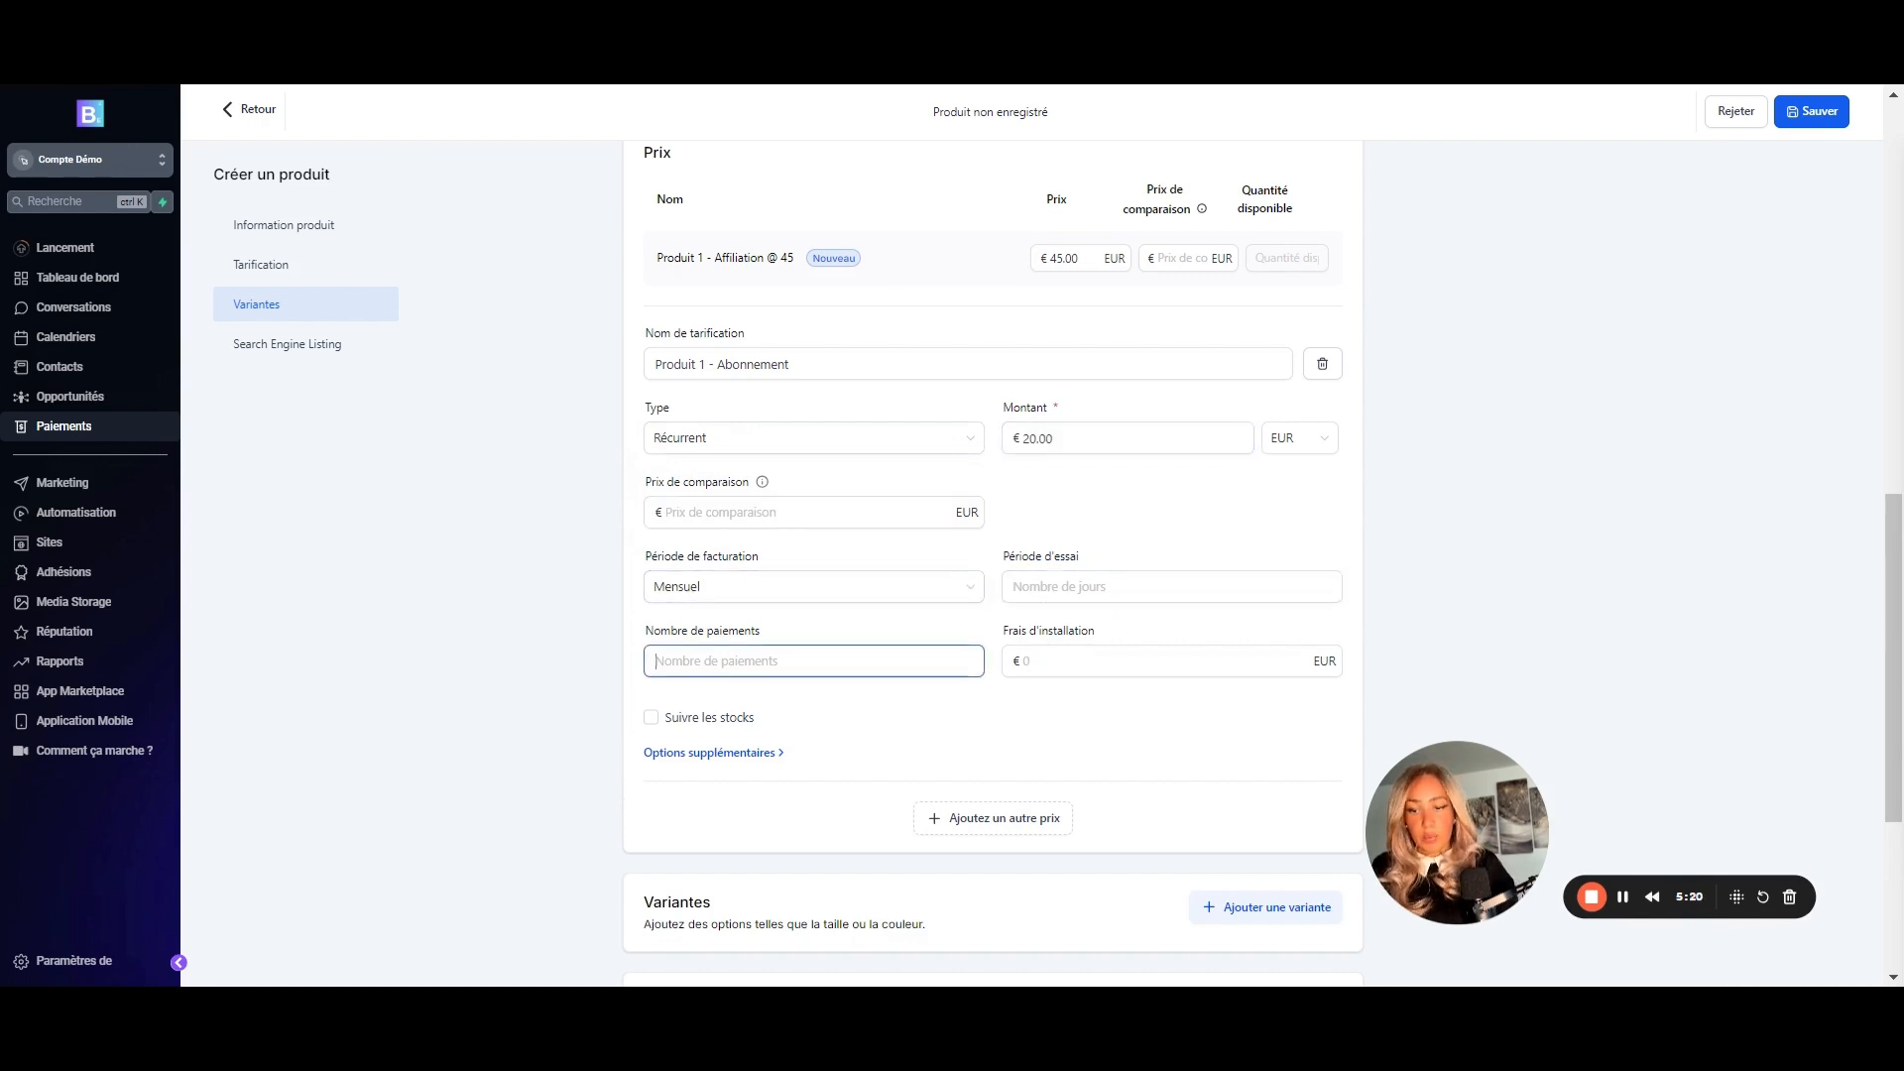
text(3)
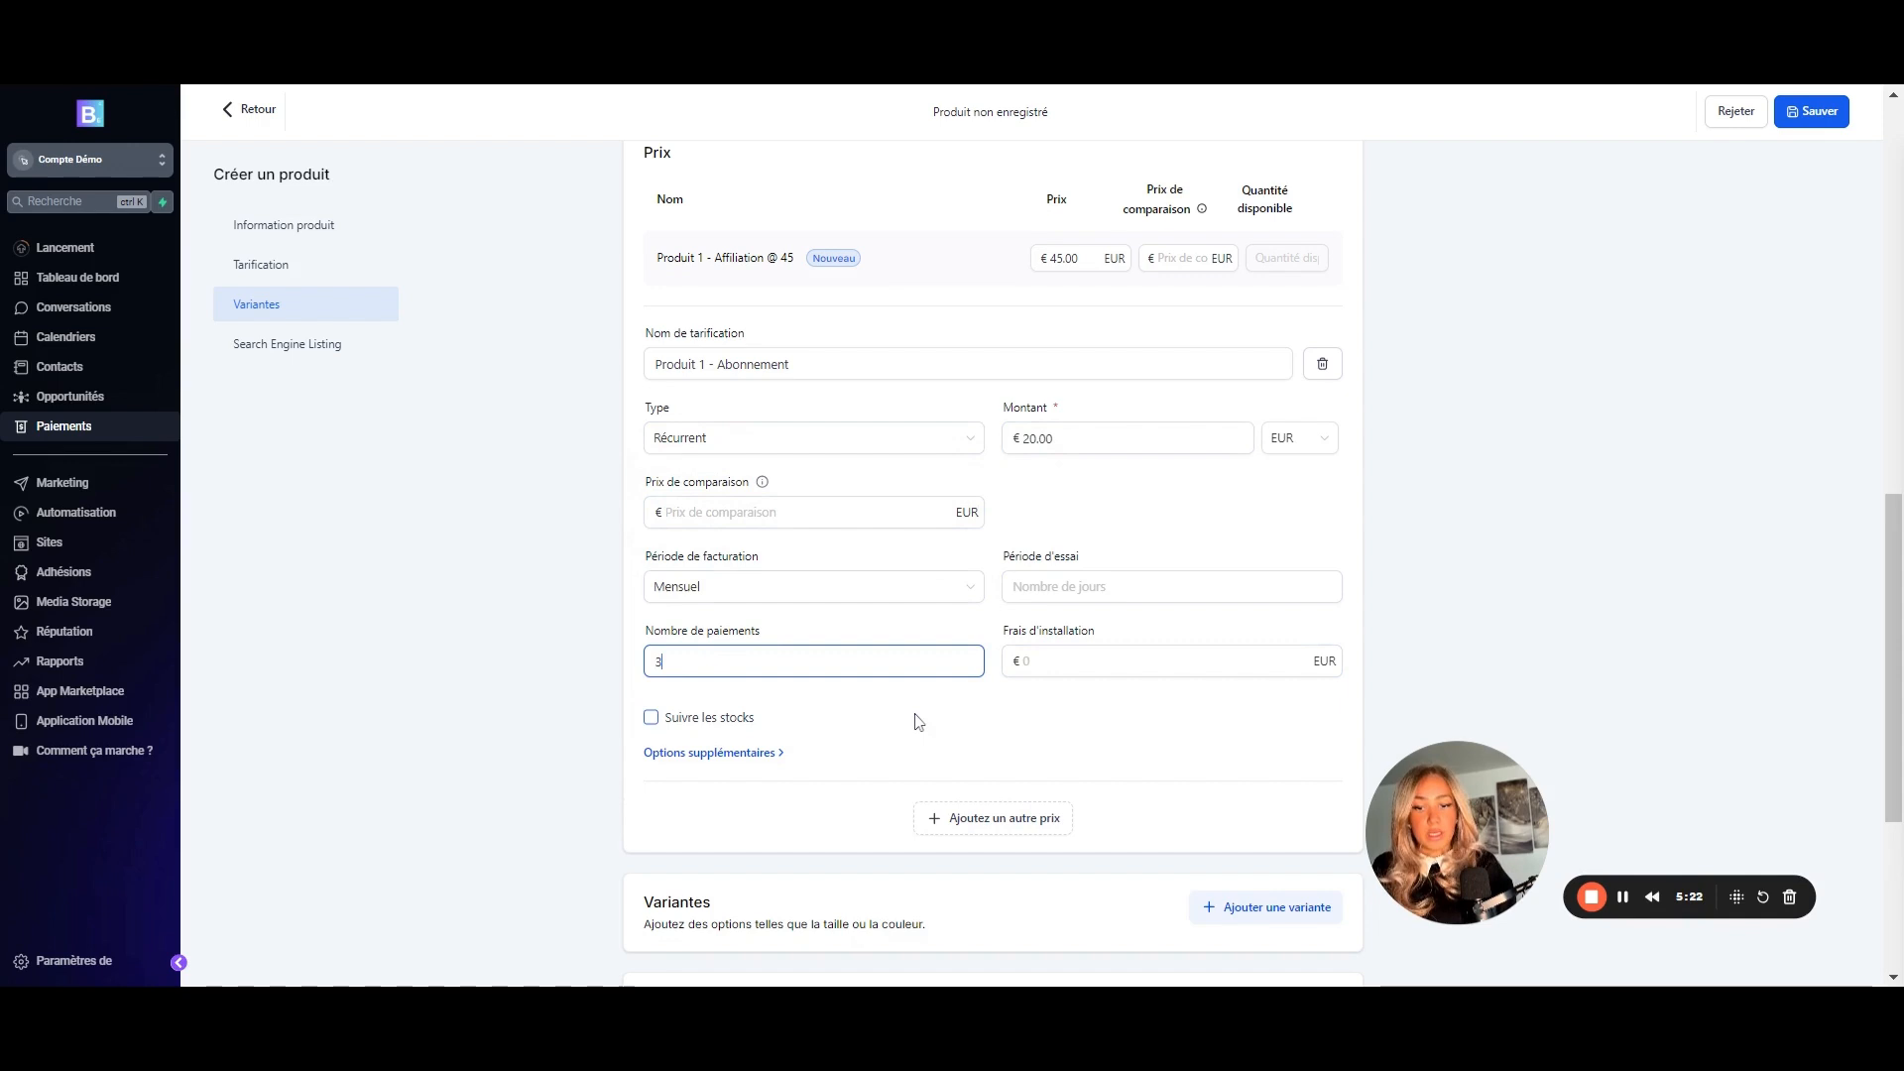
scroll(987, 744, down, 1)
click(987, 739)
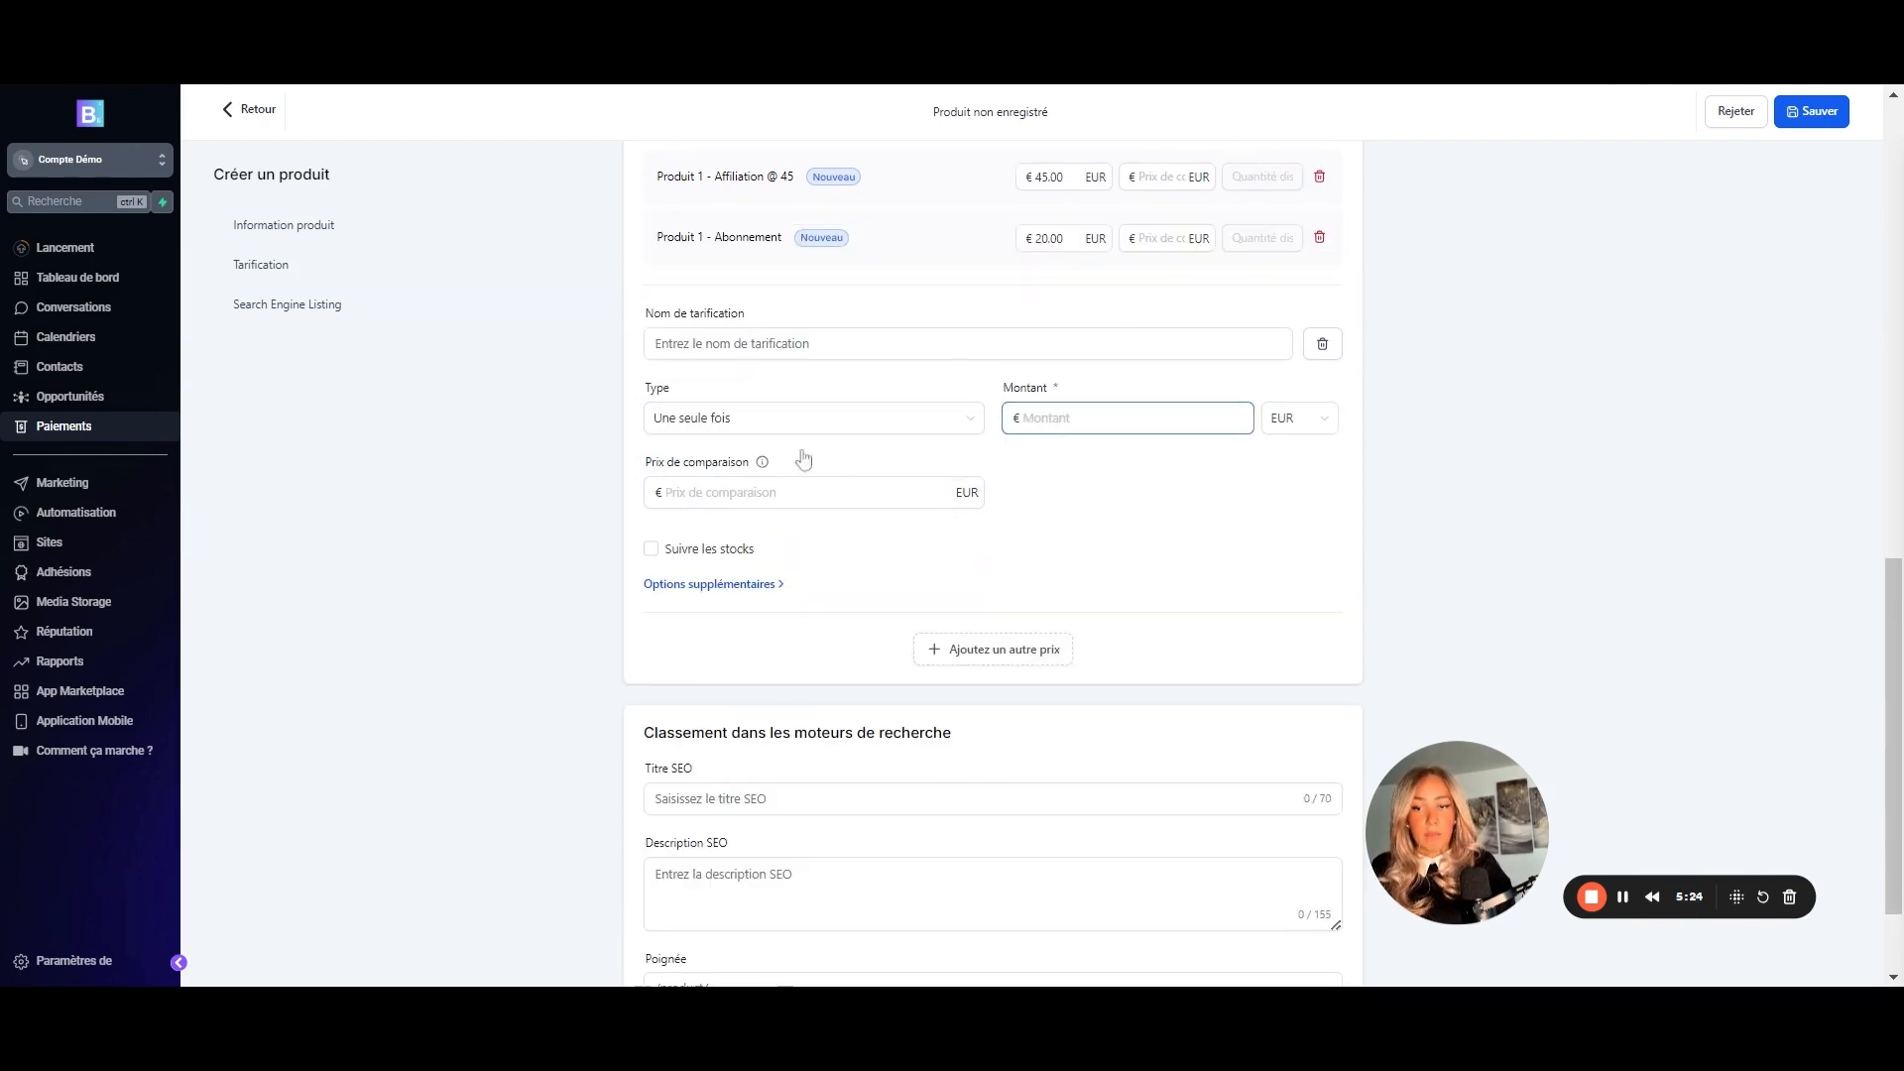
click(1062, 236)
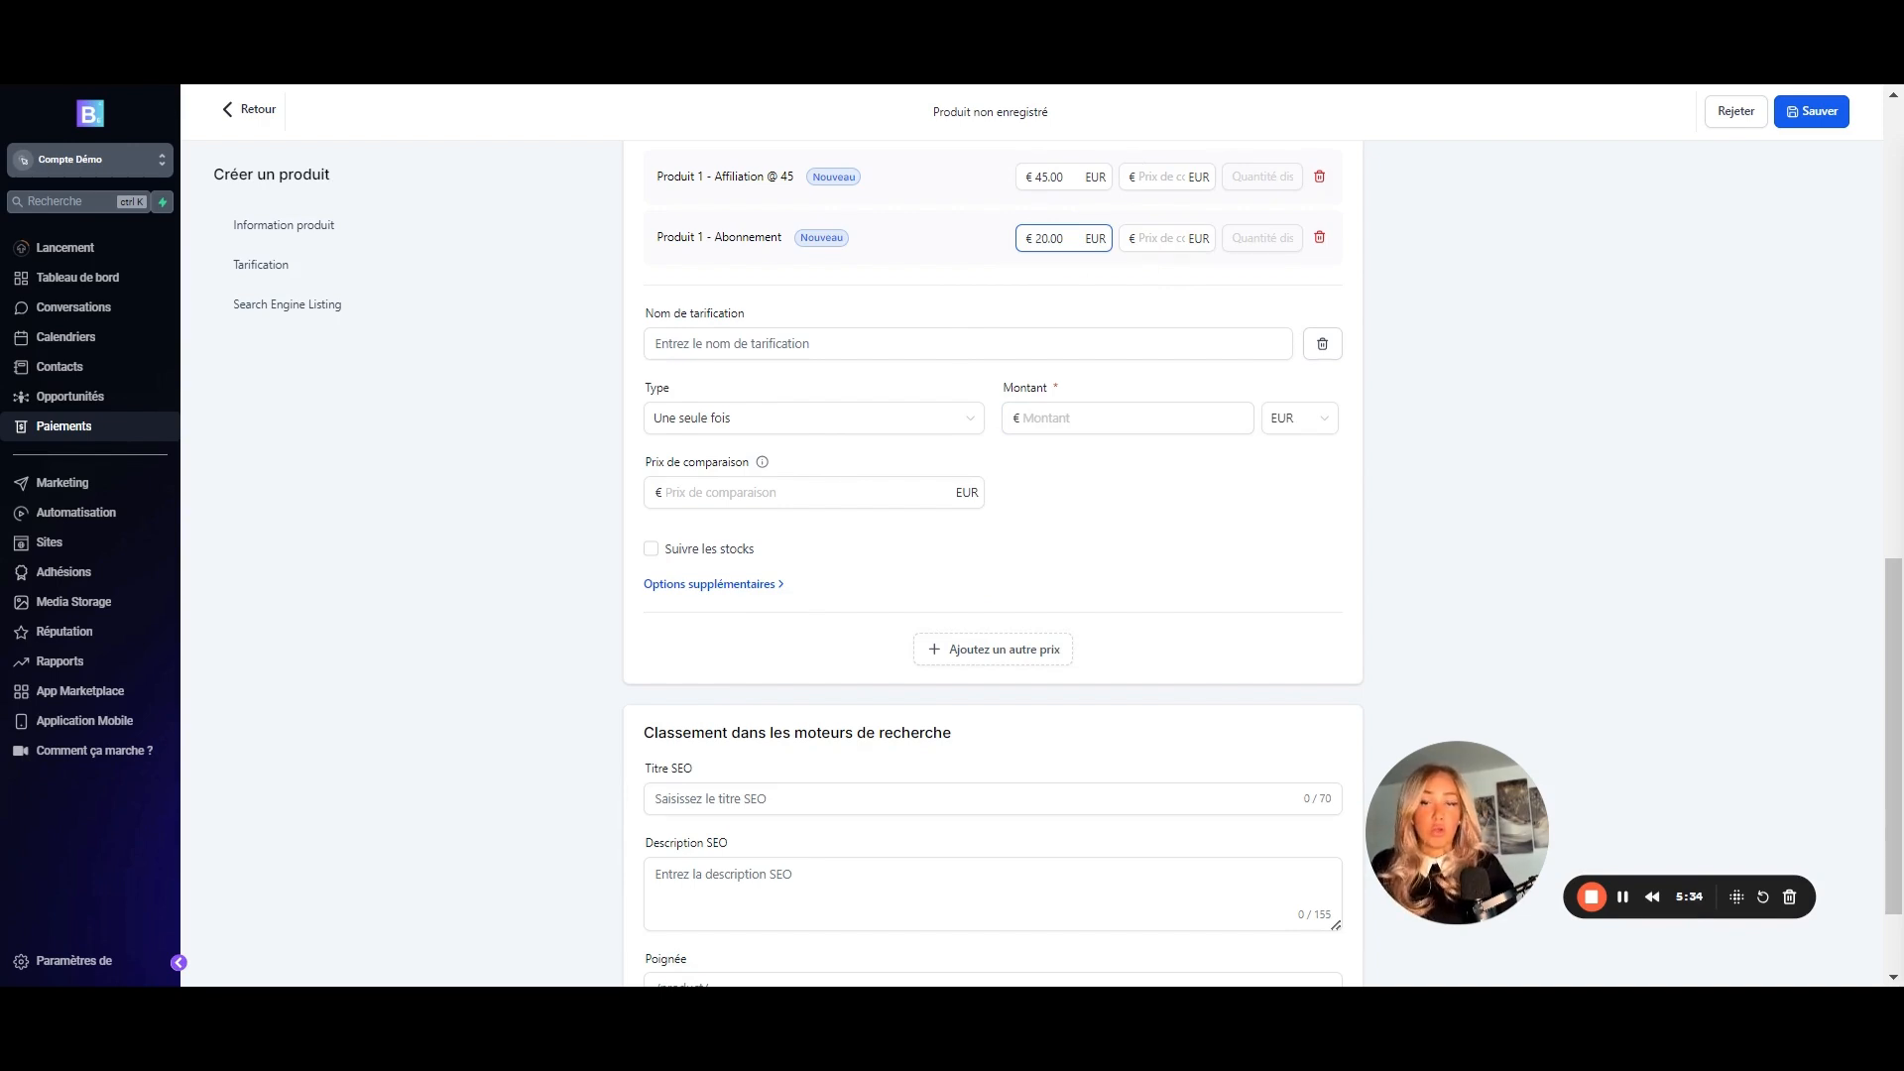
scroll(828, 543, down, 2)
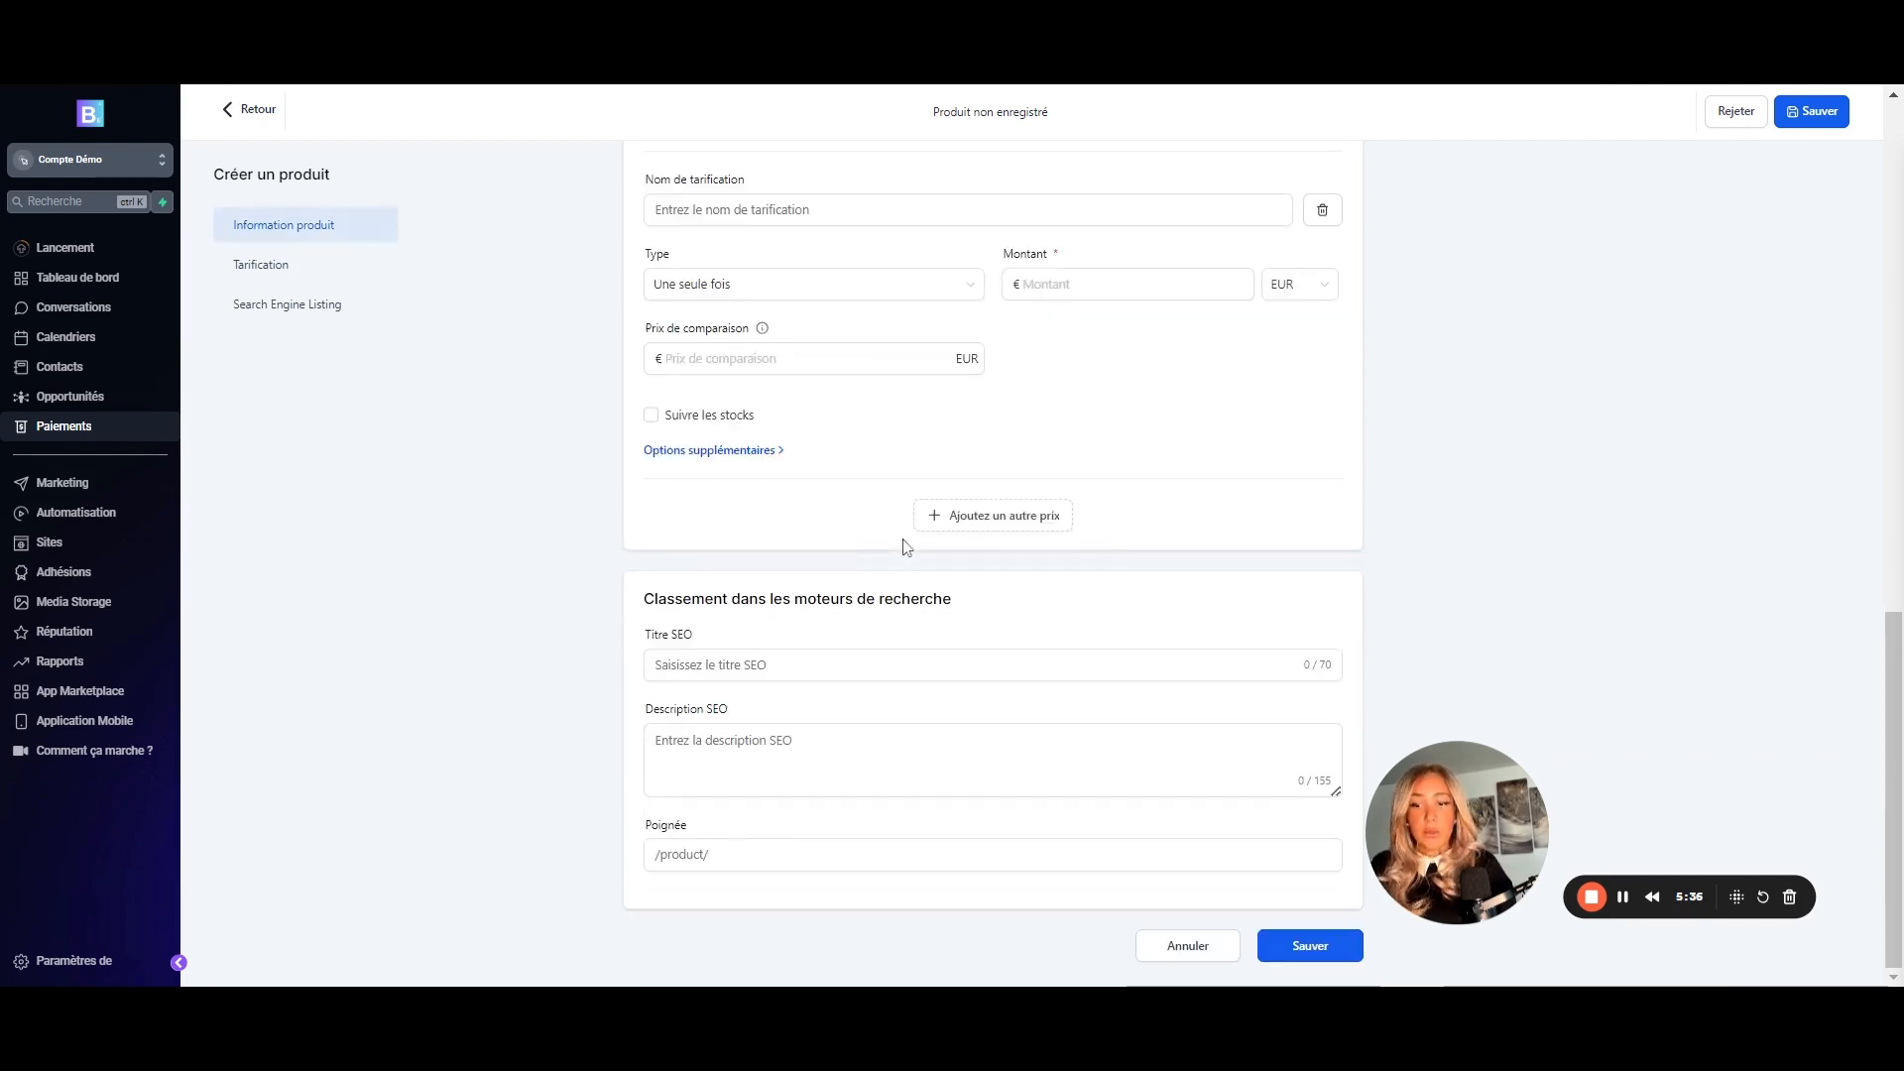
- Fill in the SEO title and the SEO description 'Description mot clé'
click(704, 666)
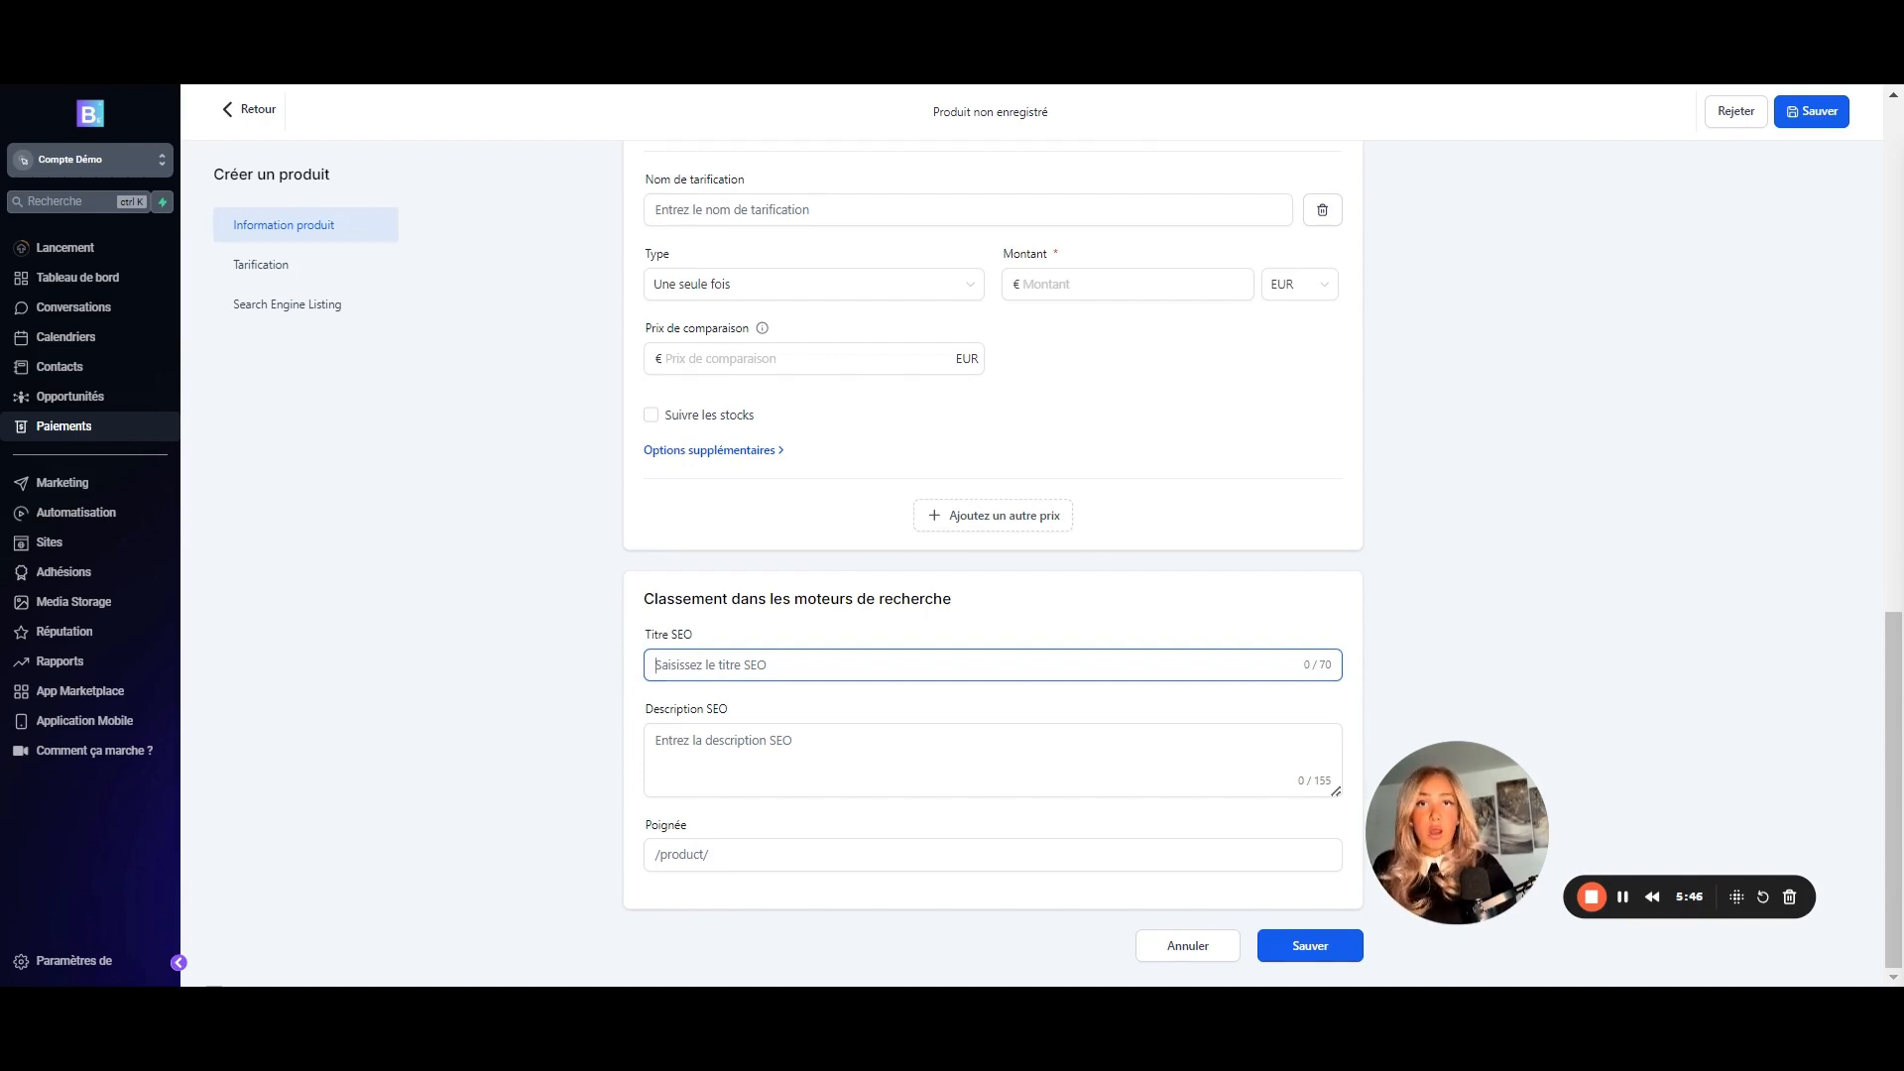
click(992, 760)
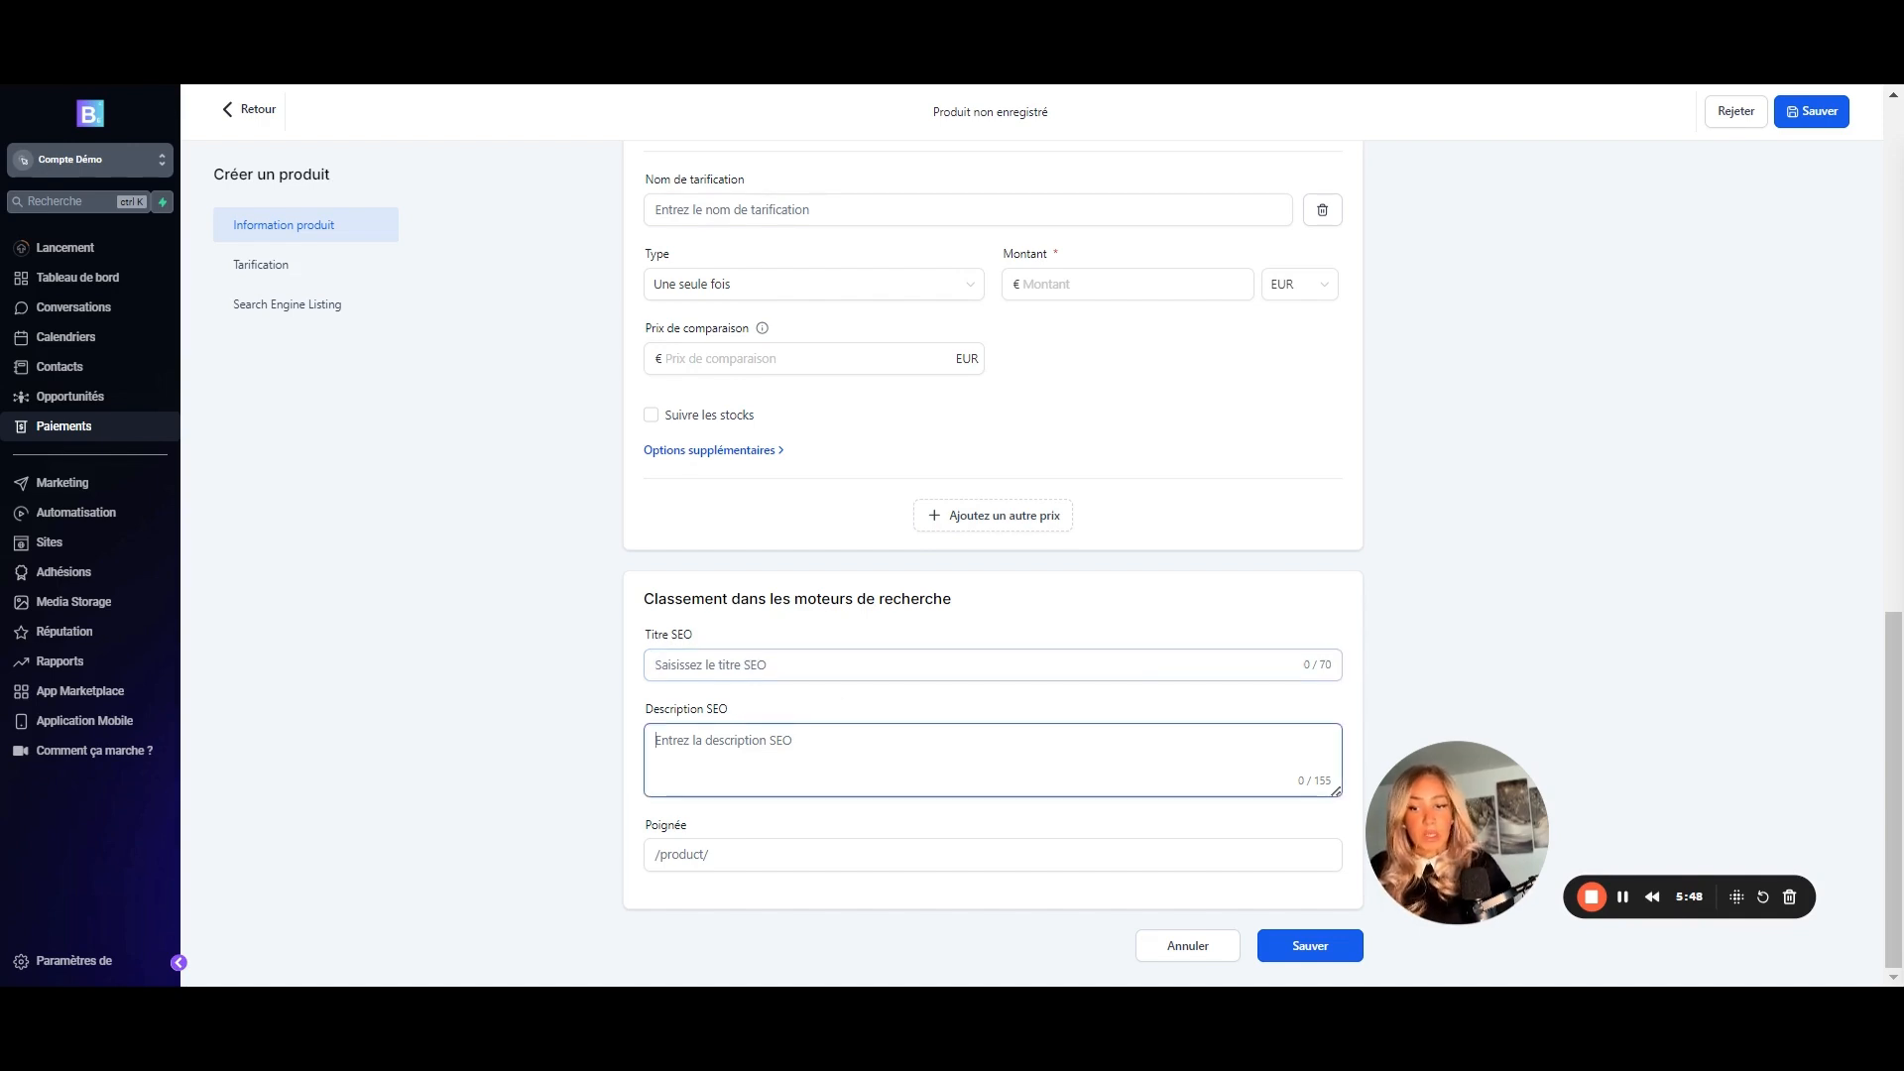
text(dESCRI)
key(BackSpace)
key(BackSpace)
key(BackSpace)
key(BackSpace)
key(BackSpace)
key(BackSpace)
text(D)
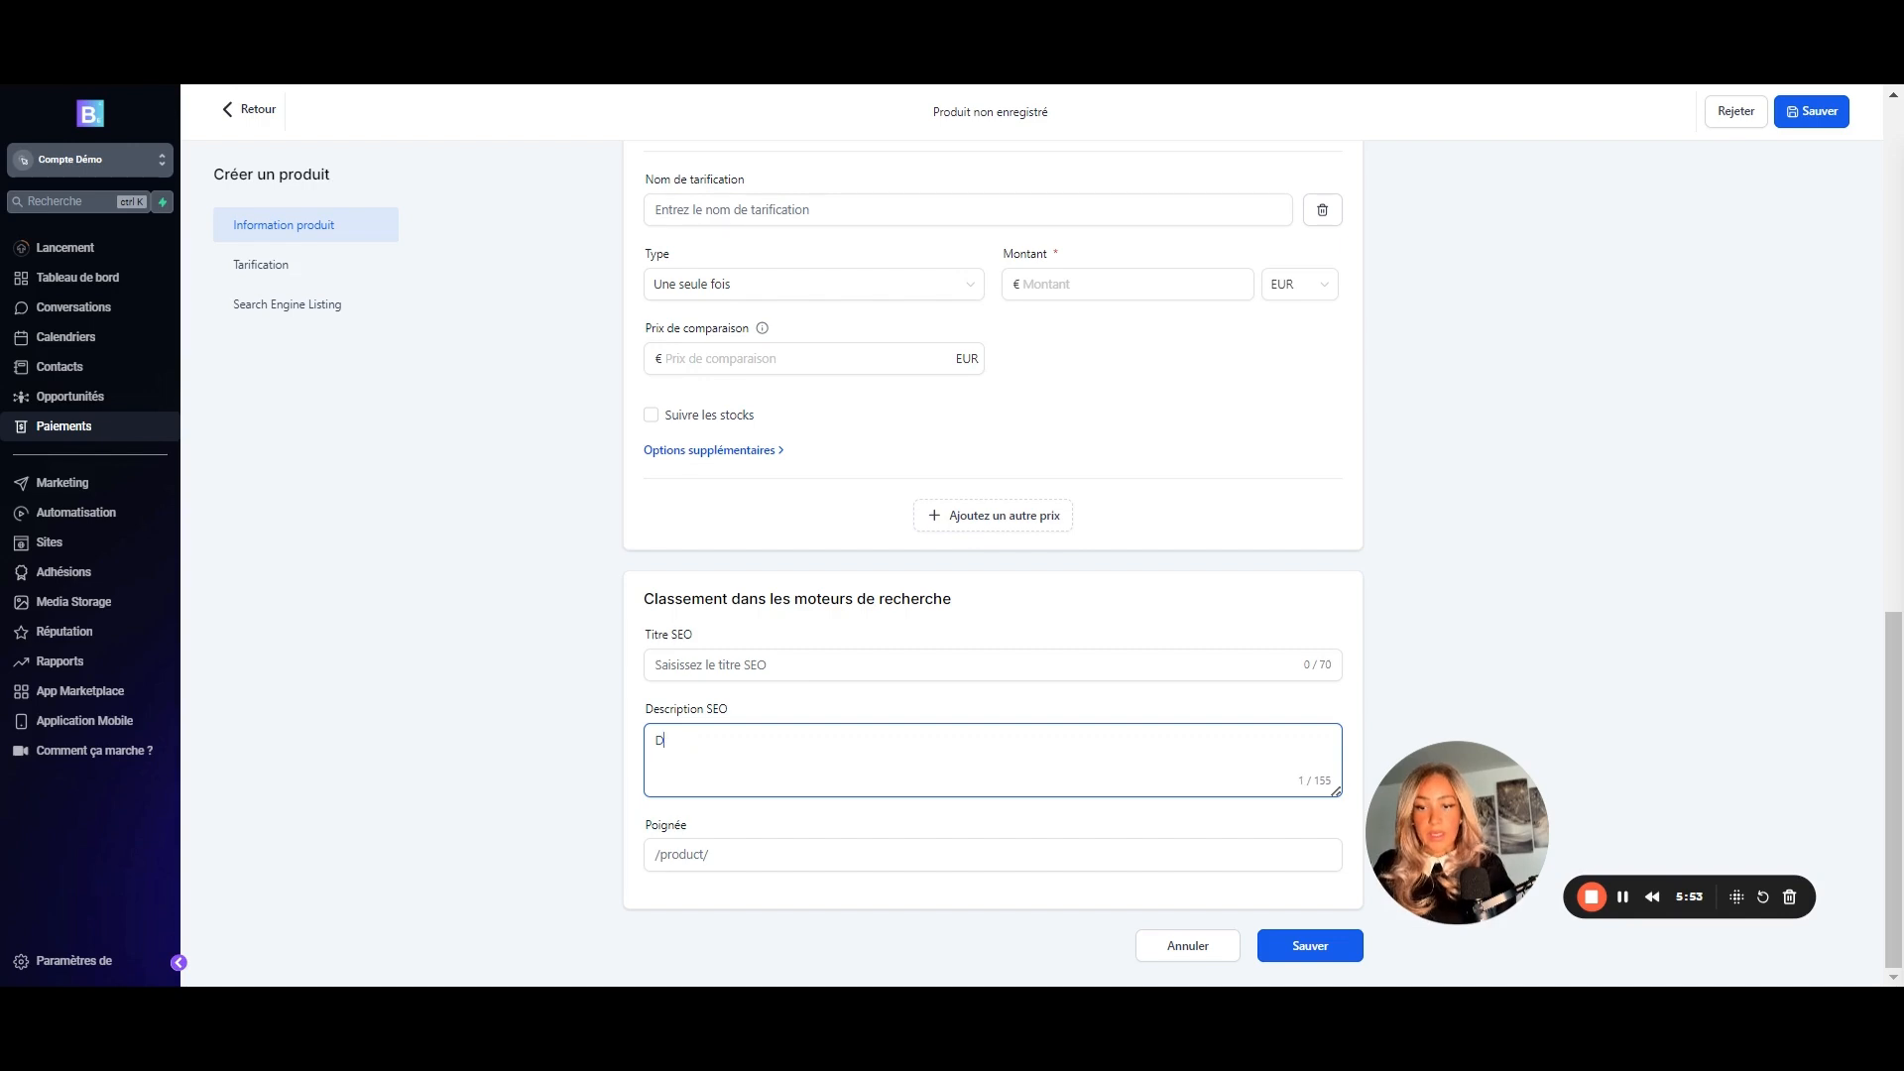
text(escription mot clé)
click(694, 666)
text(Titre + mot clé)
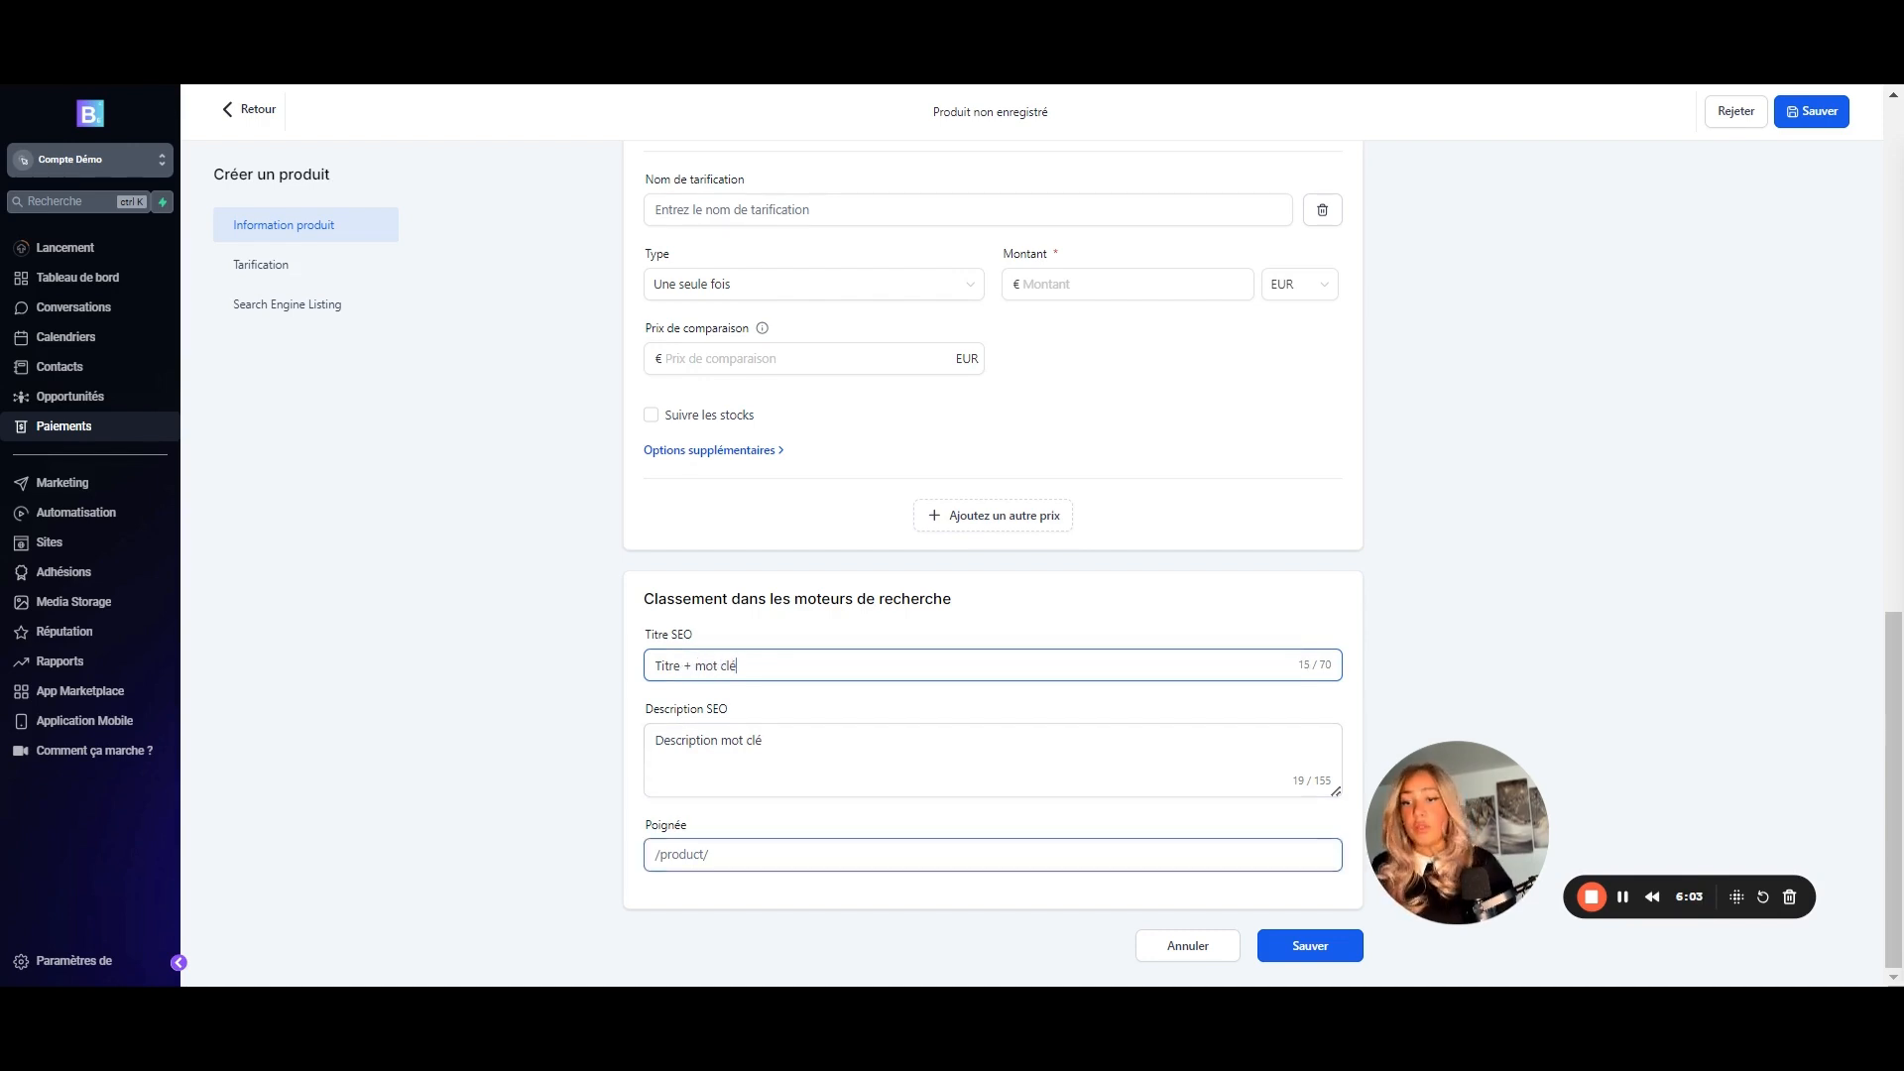
- Leave the URL handle unchanged and attempt to save, which fails on the empty third price
click(711, 854)
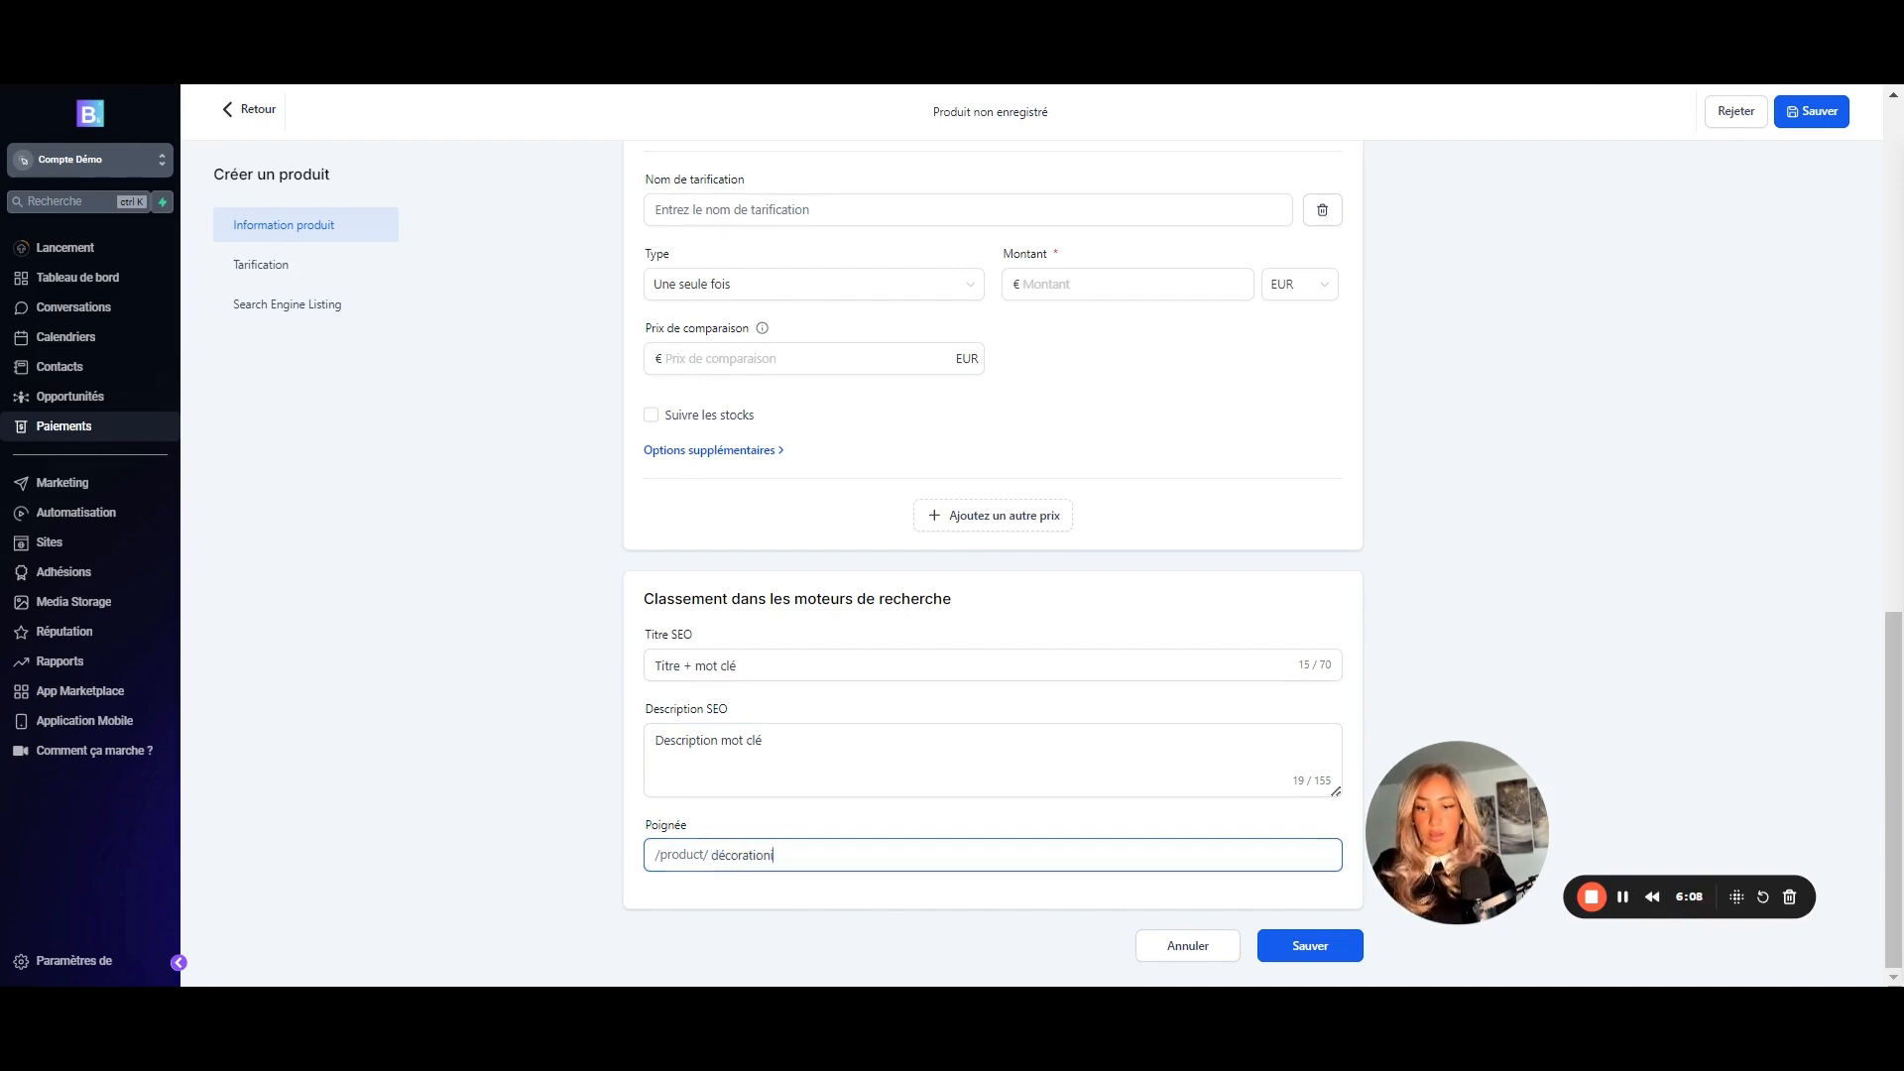
key(BackSpace)
key(BackSpace)
key(BackSpace)
key(BackSpace)
key(BackSpace)
key(BackSpace)
key(BackSpace)
key(BackSpace)
key(BackSpace)
key(BackSpace)
key(BackSpace)
key(BackSpace)
key(BackSpace)
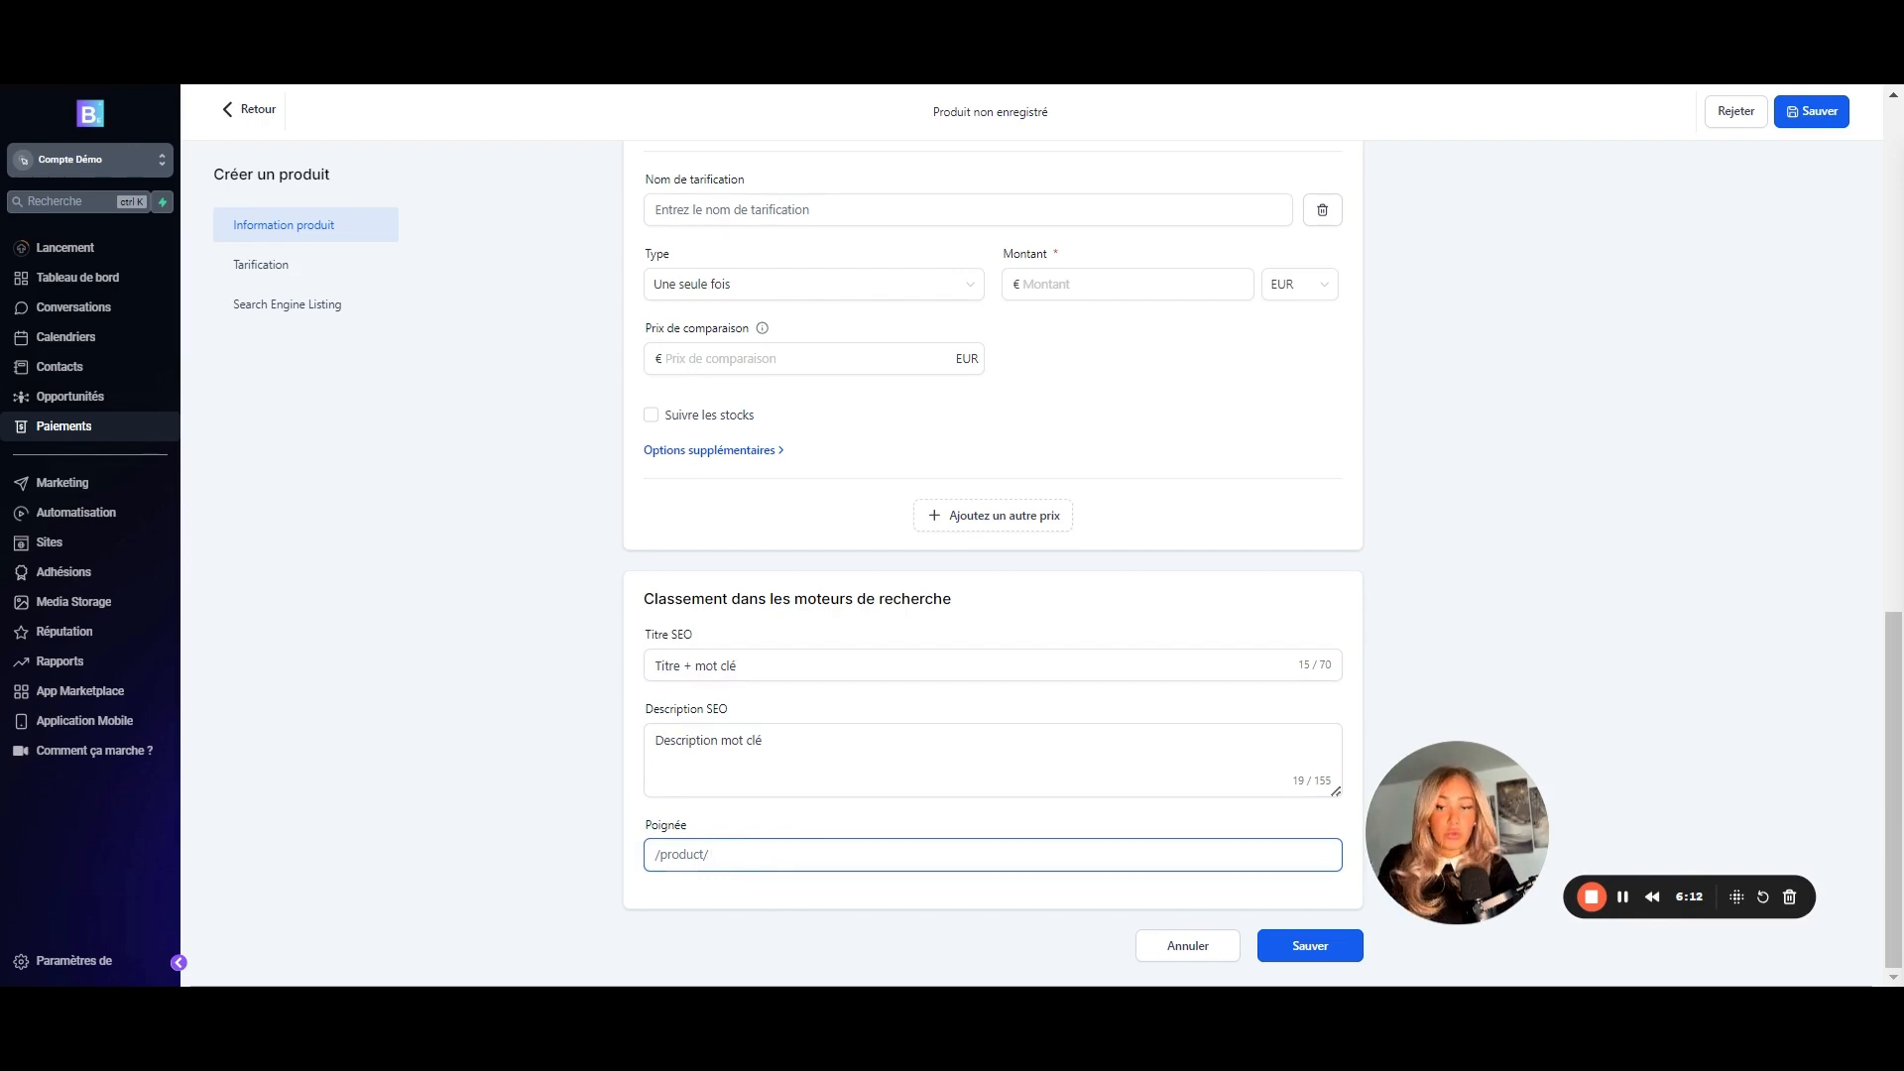
click(696, 741)
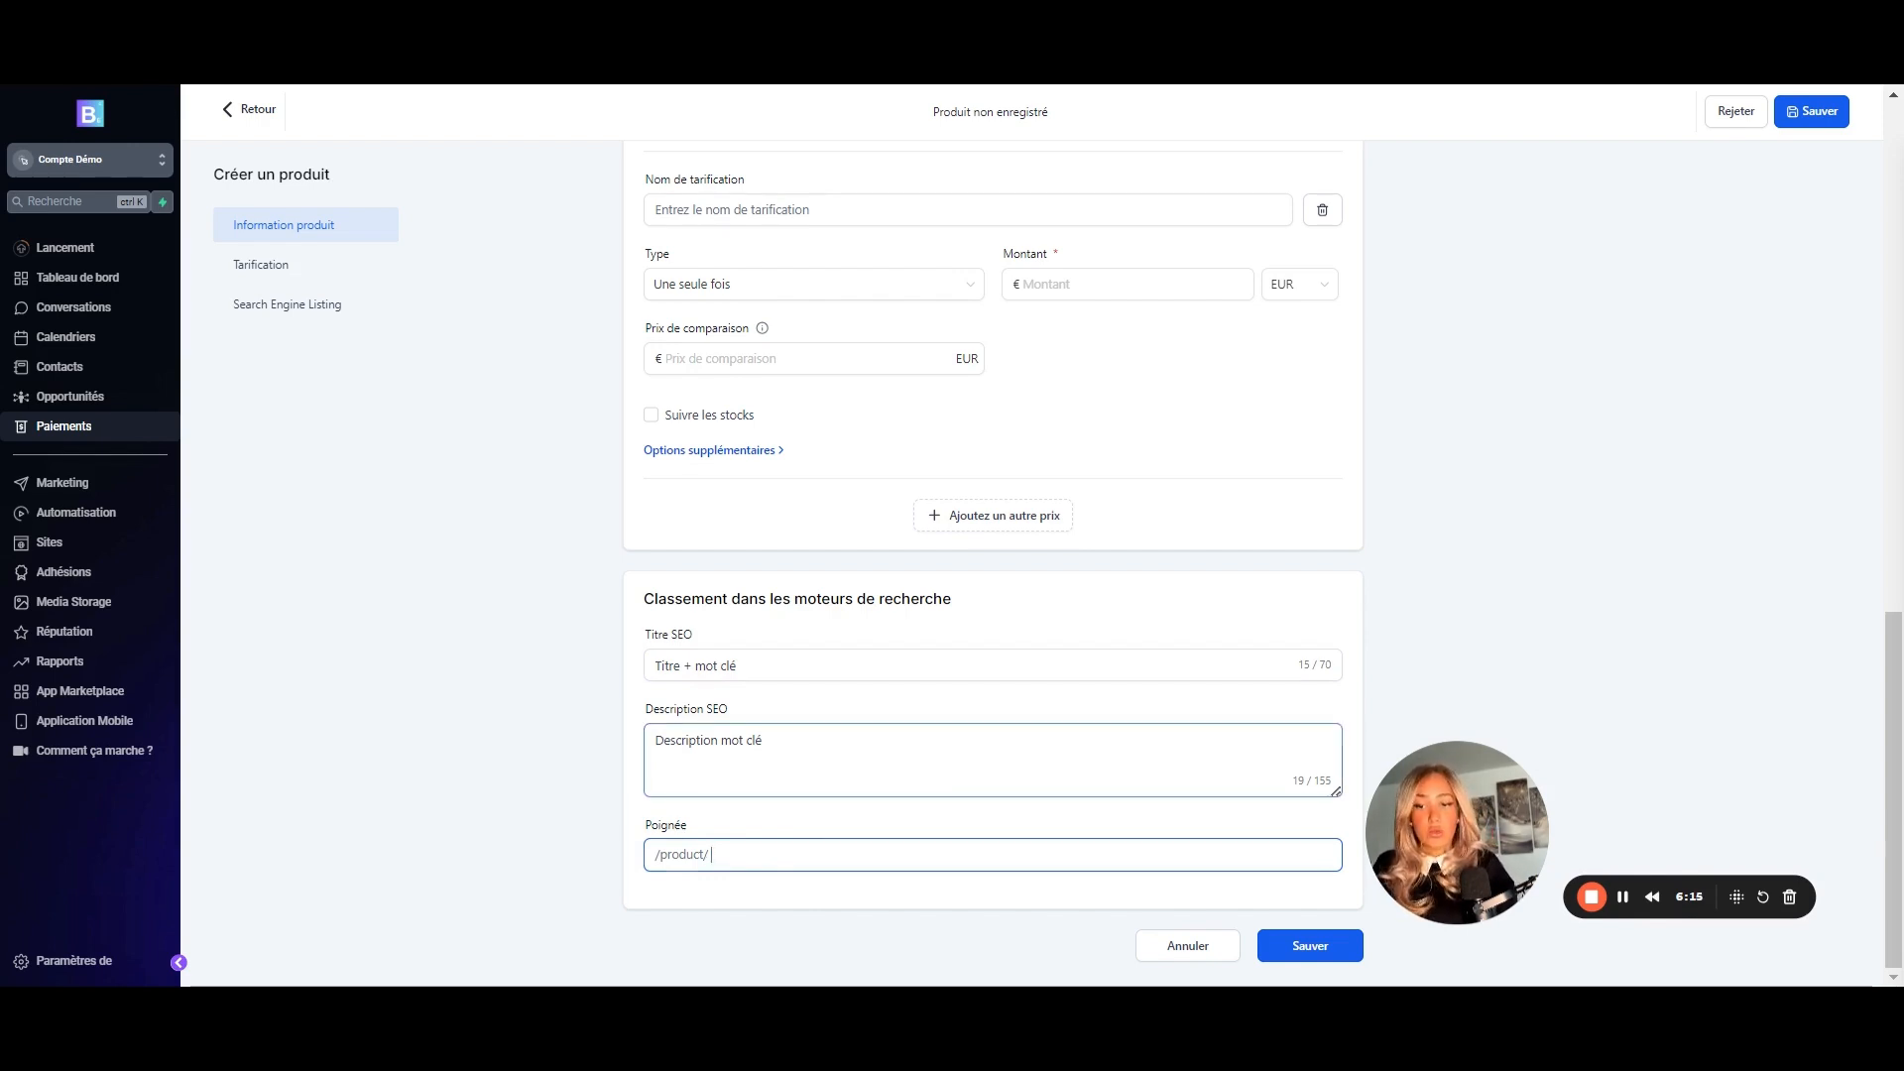
click(696, 665)
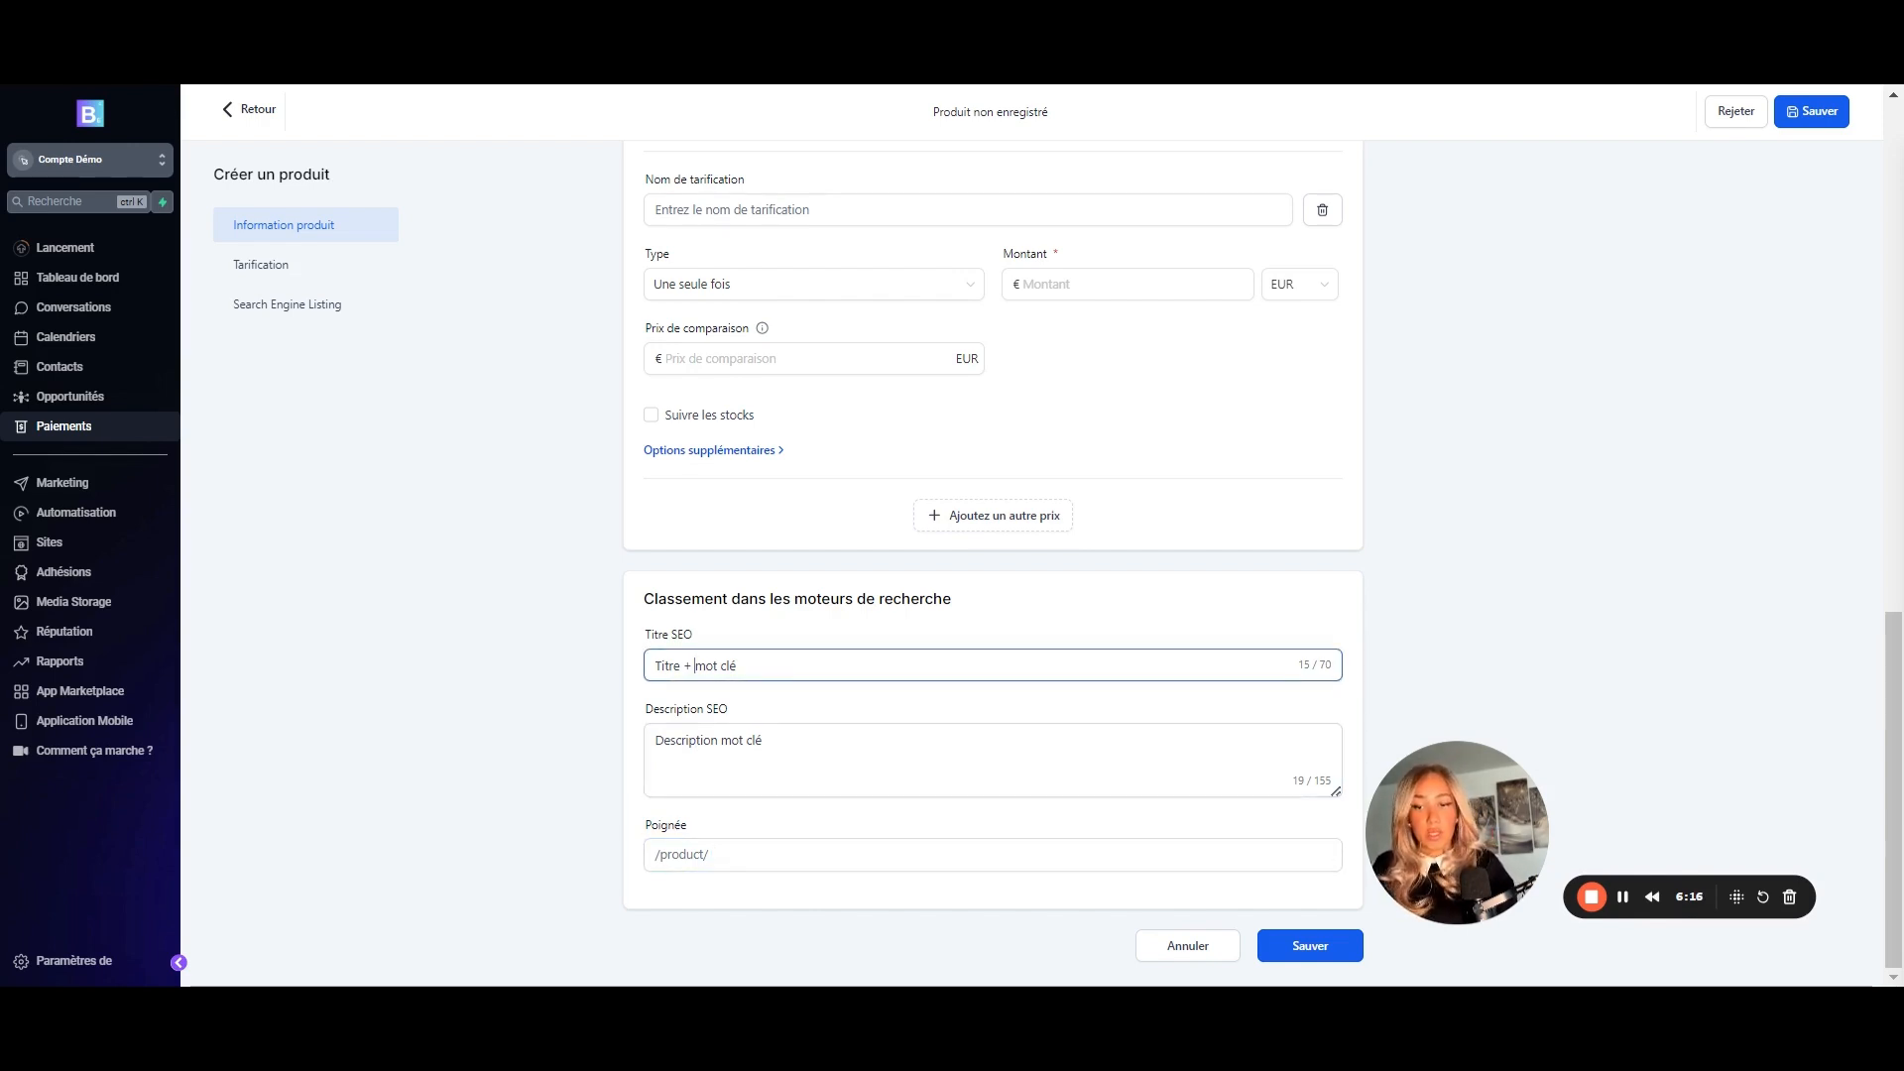
click(1318, 946)
scroll(843, 358, up, 2)
- Remove the blank third price entry and save Produit 1 - Affiliation with its two prices
click(778, 390)
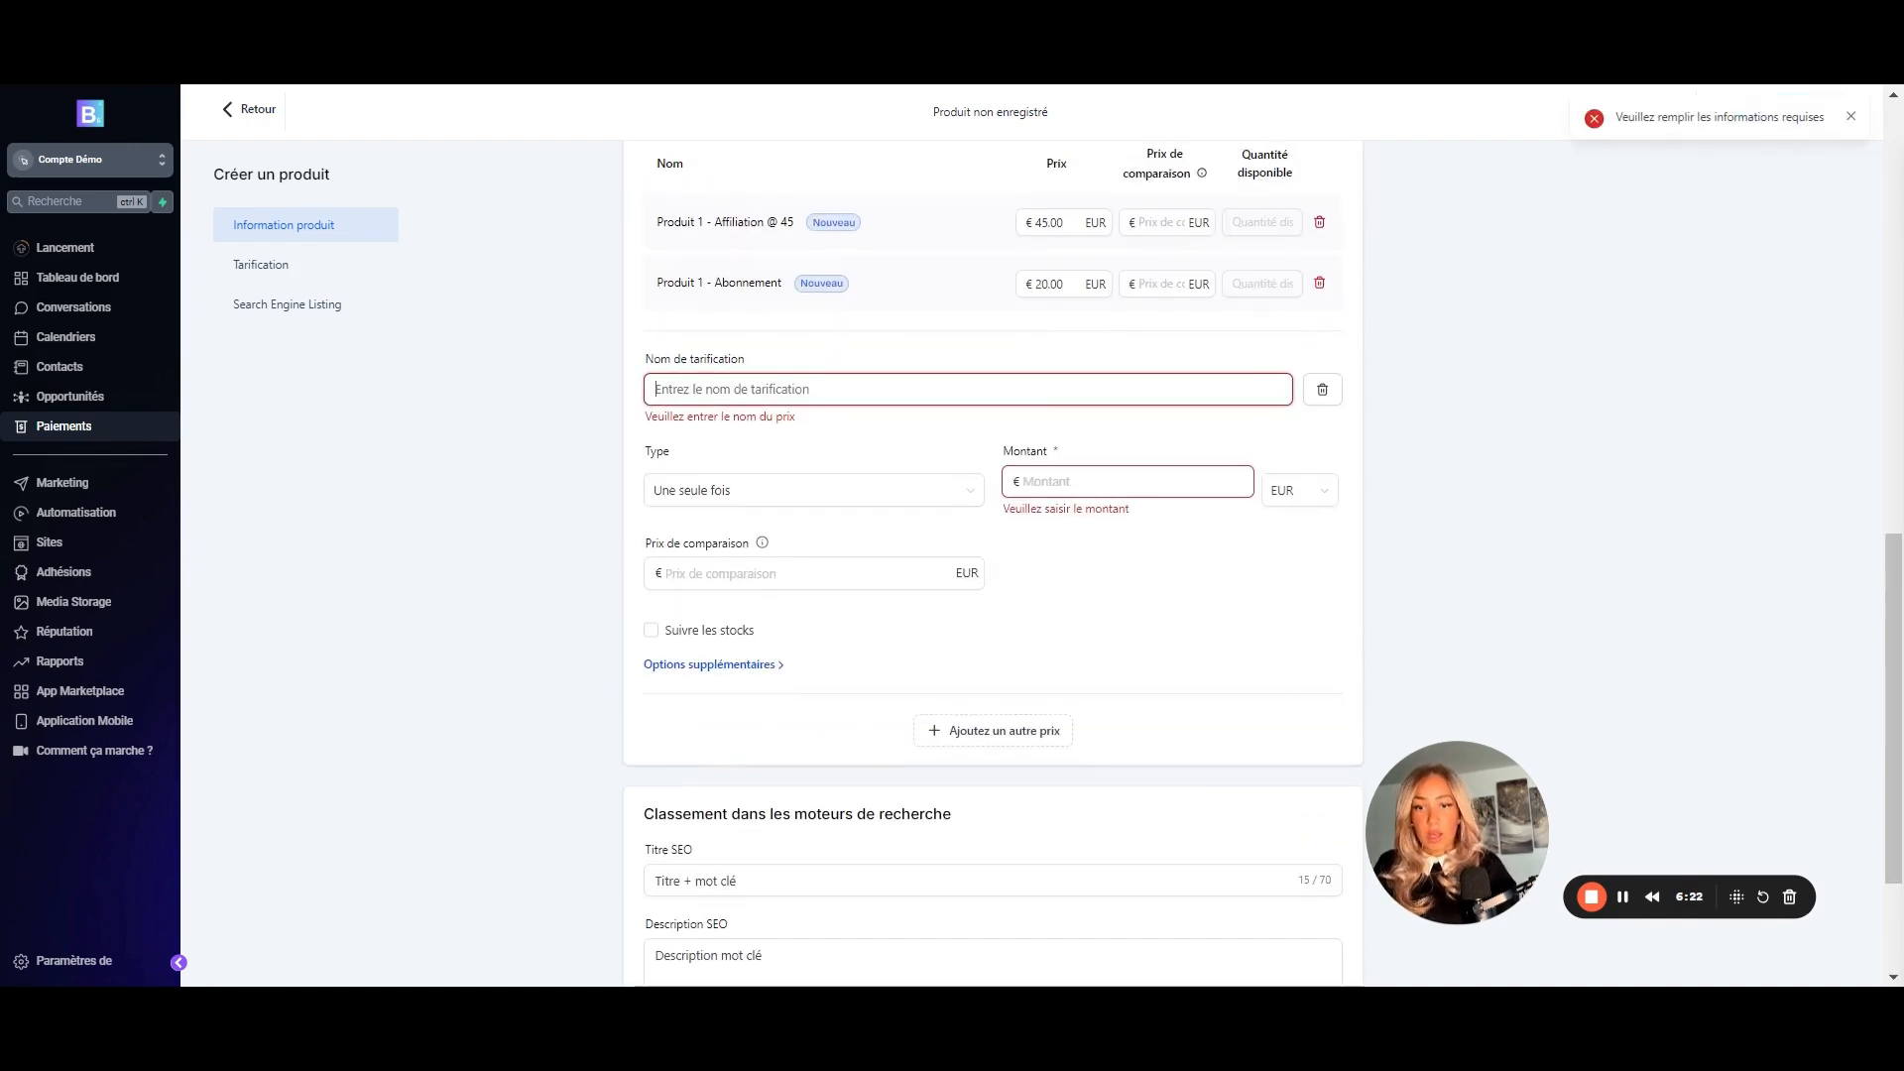
click(1322, 390)
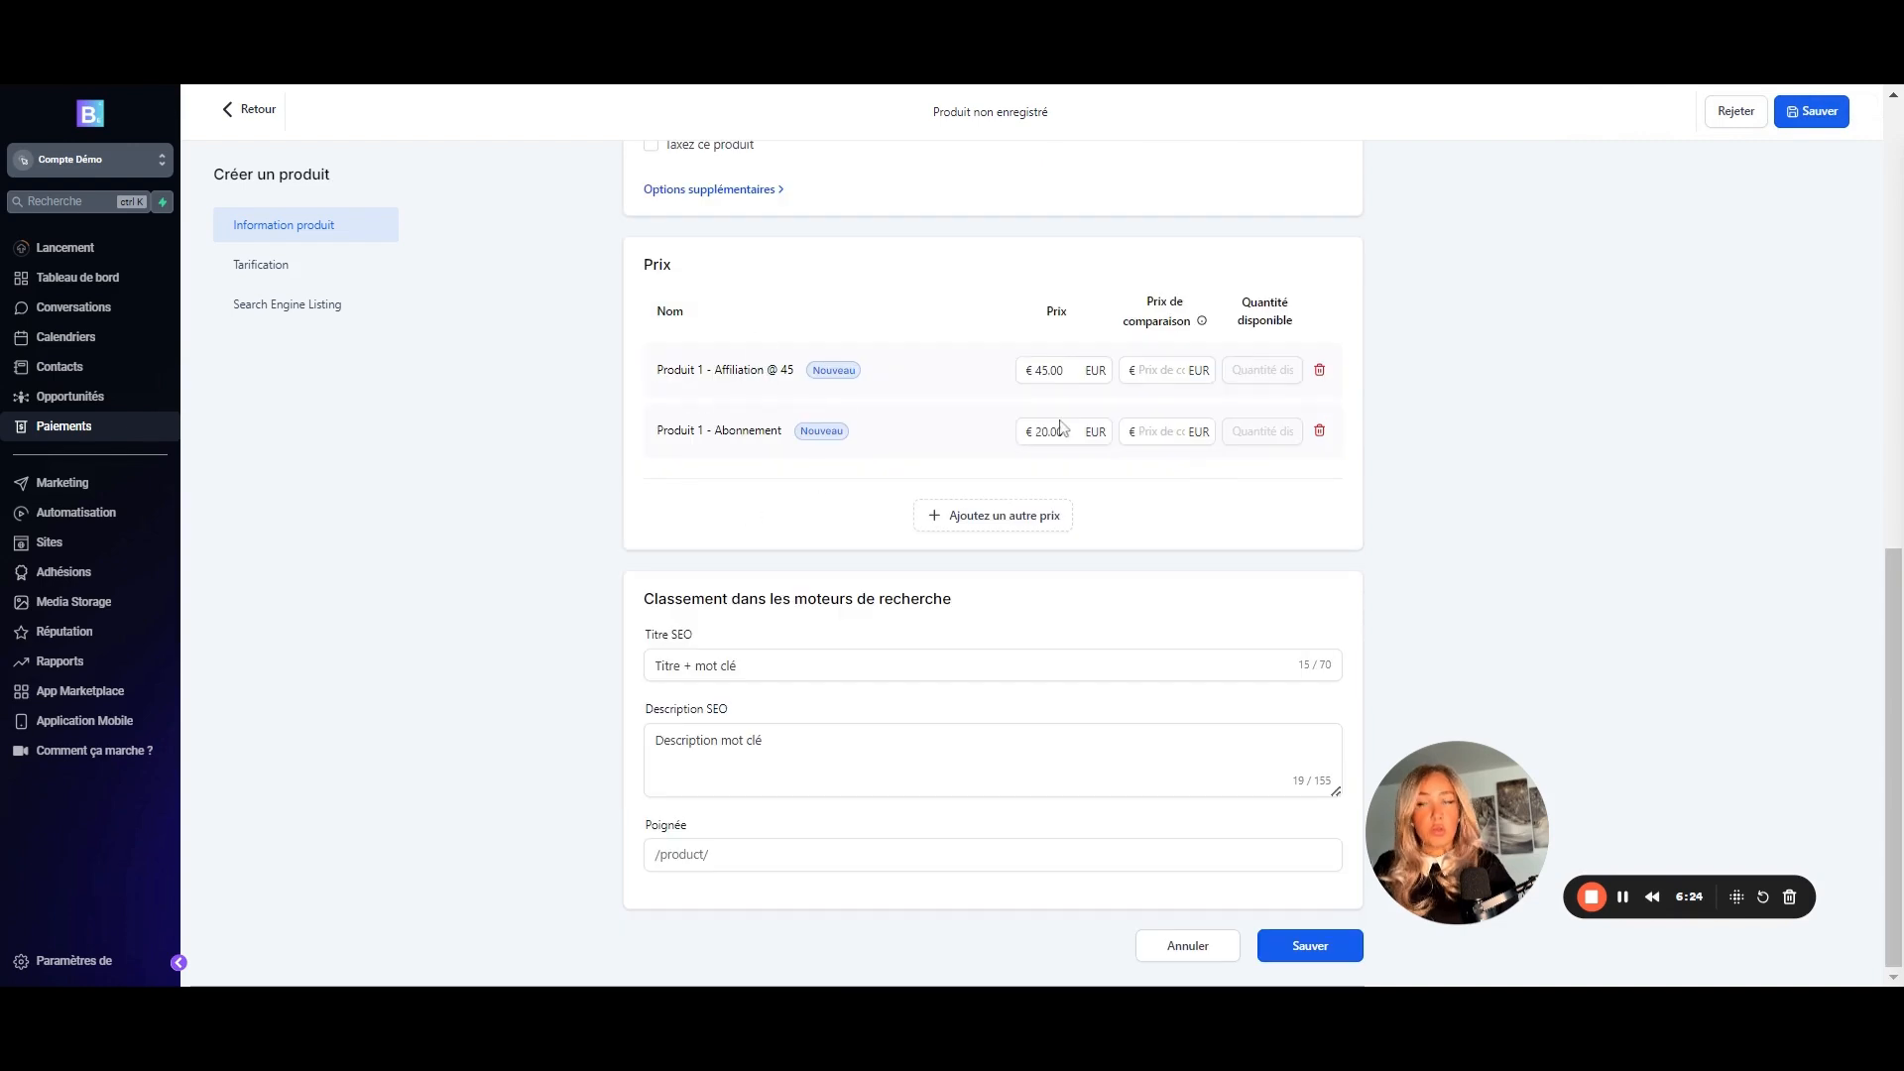
click(1320, 950)
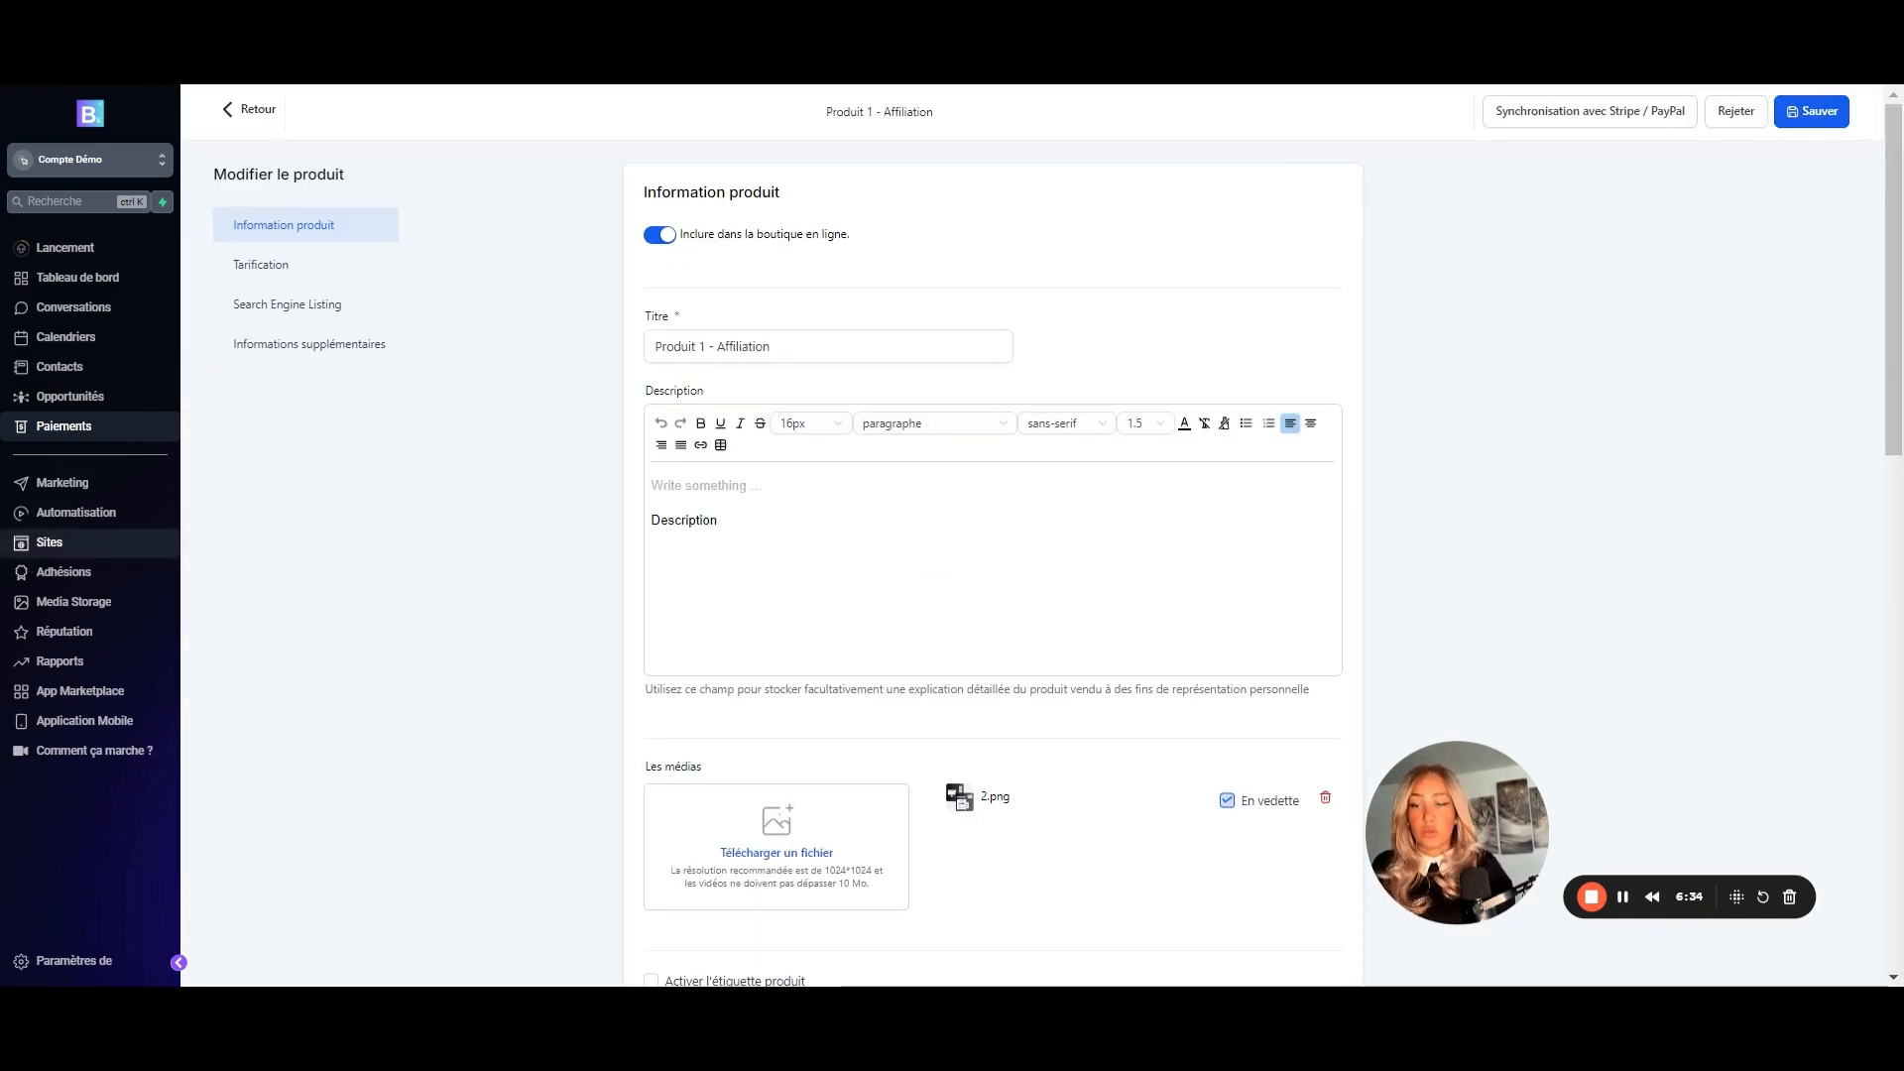
- Go to Marketing > Gestion Affiliation > Campagne and start a new affiliate campaign
click(110, 488)
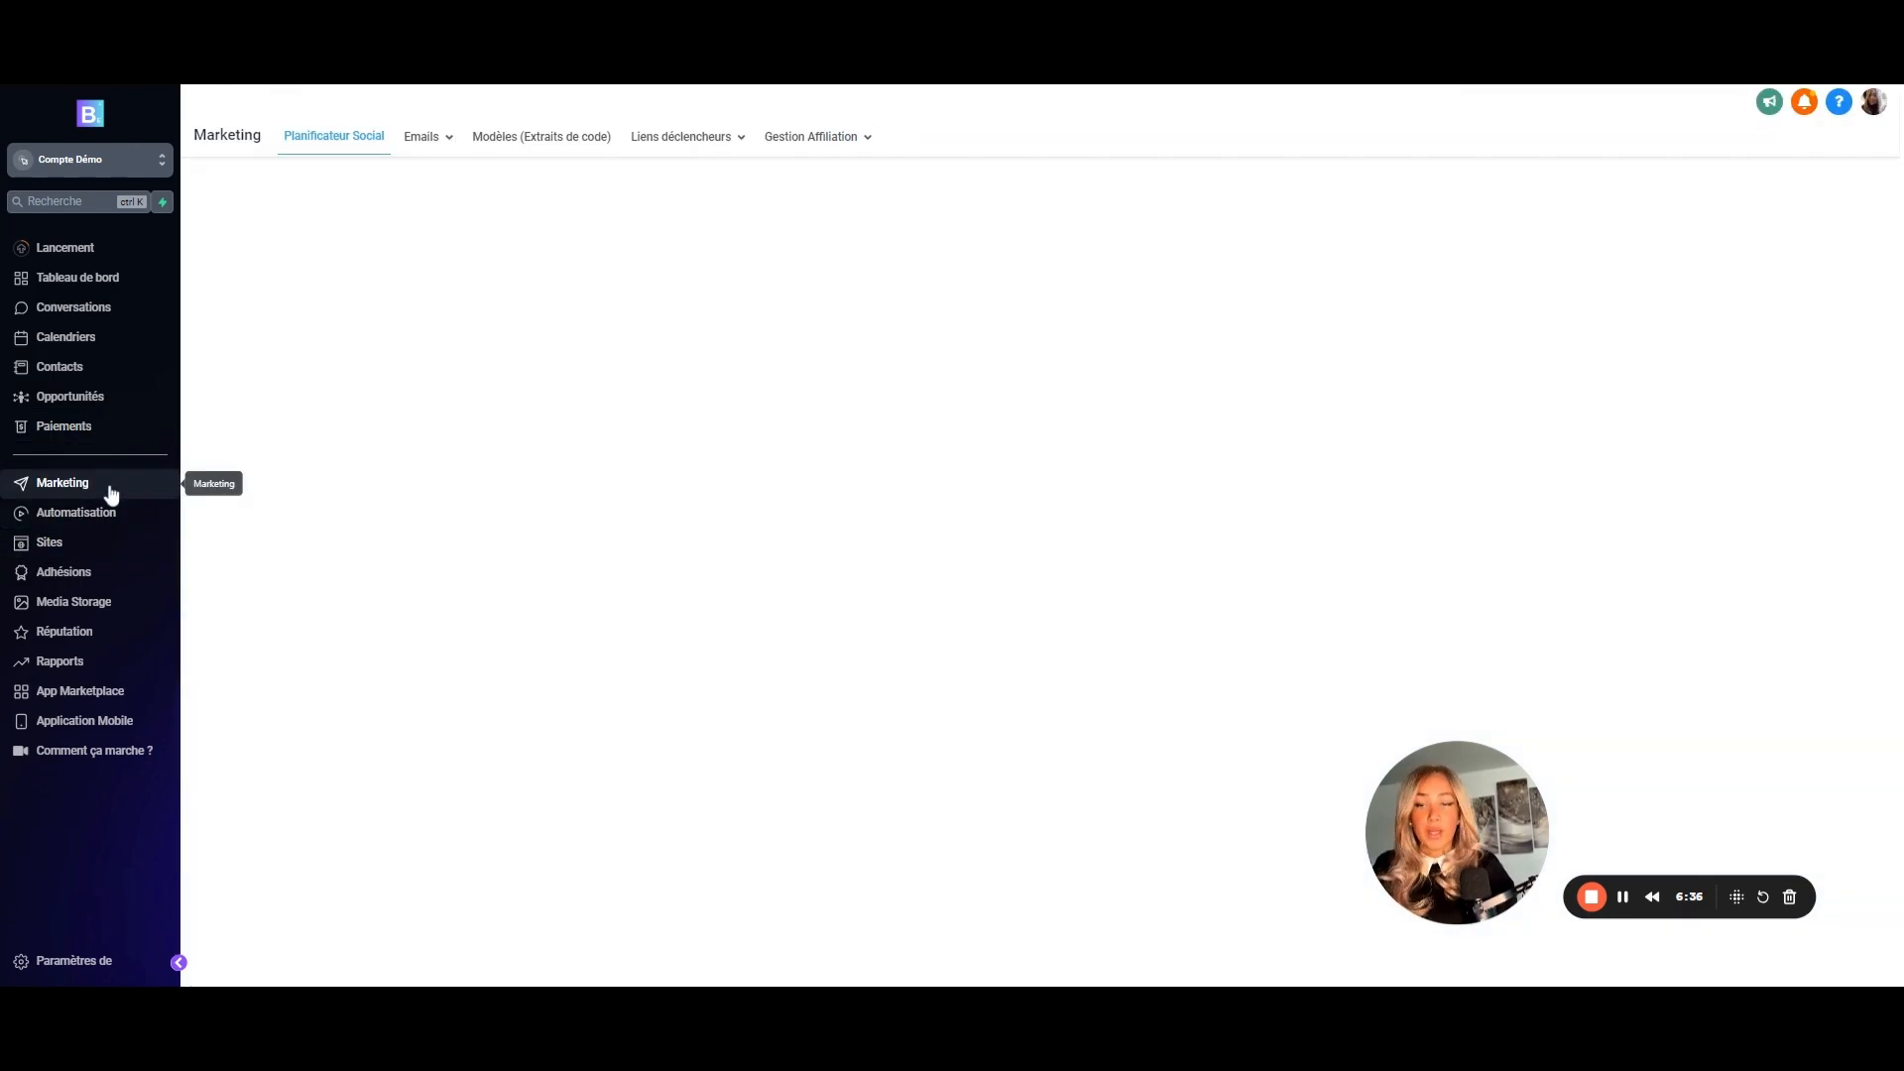
click(827, 138)
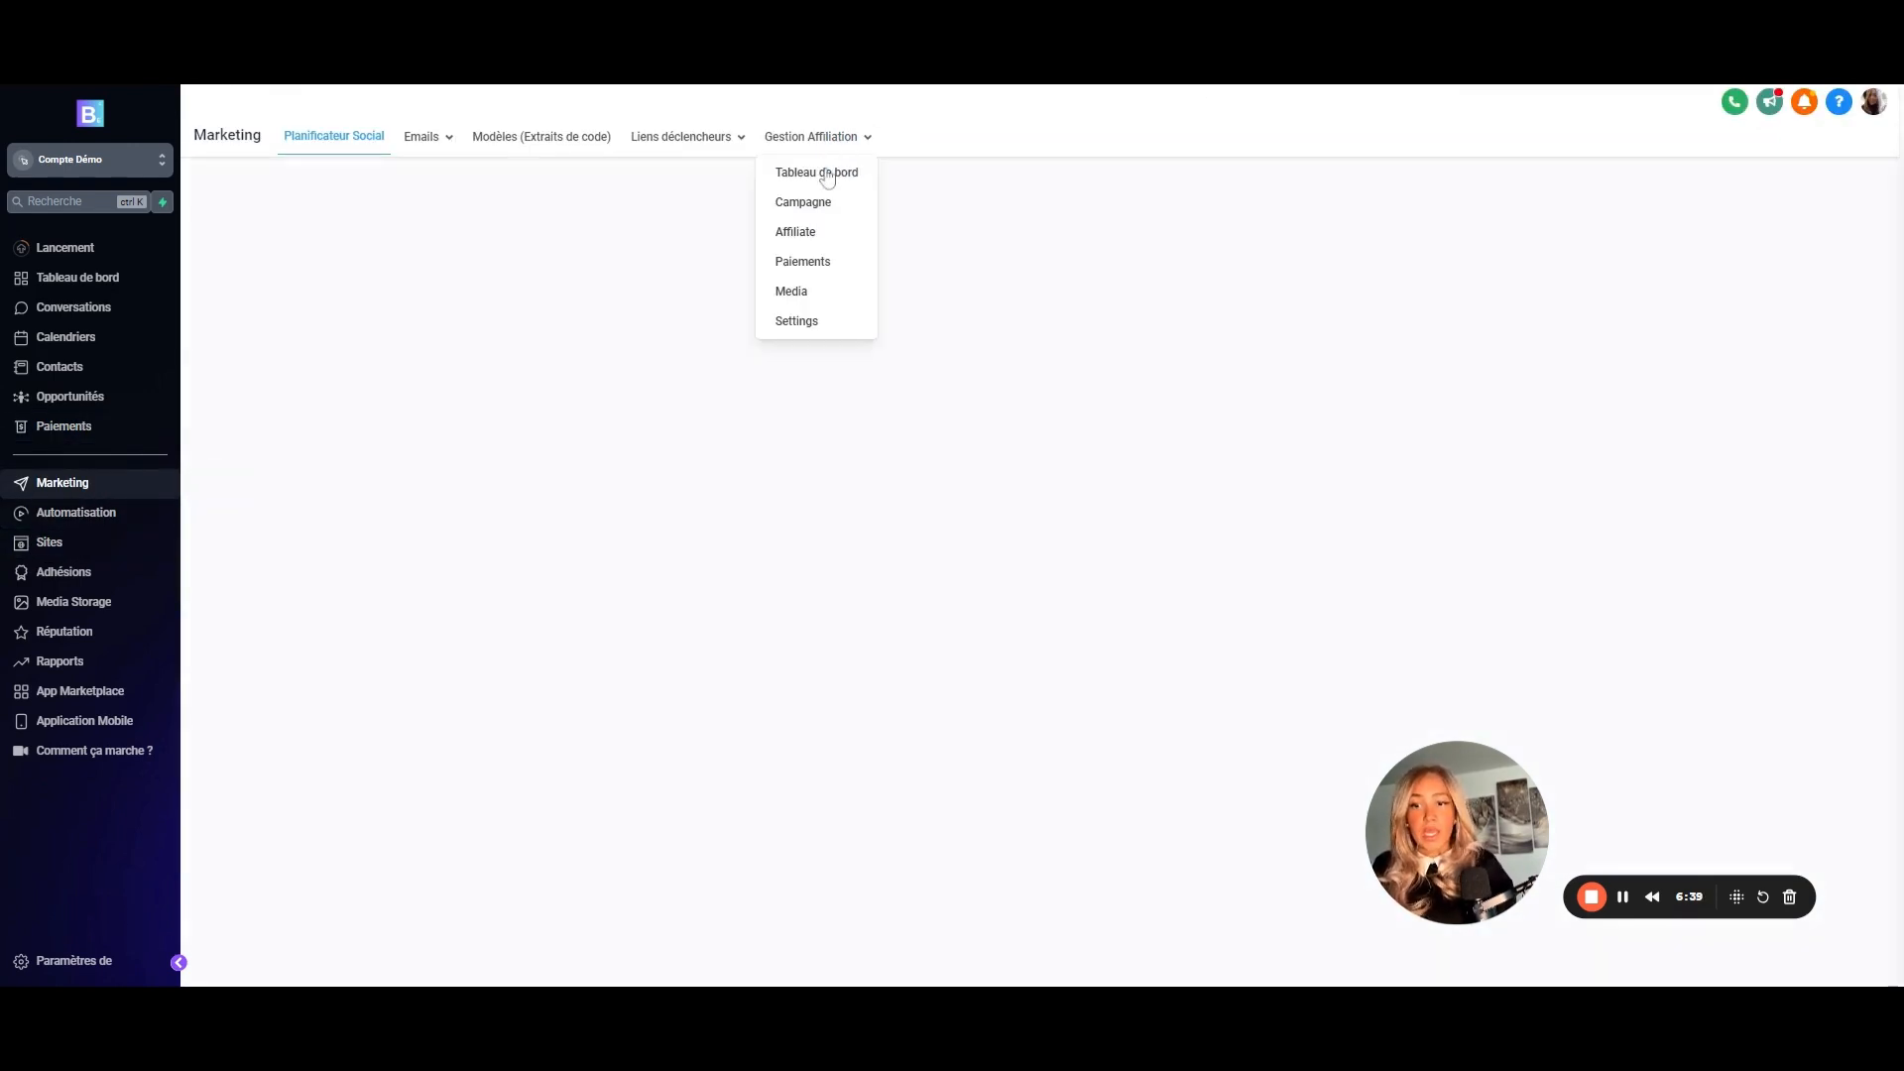
click(820, 206)
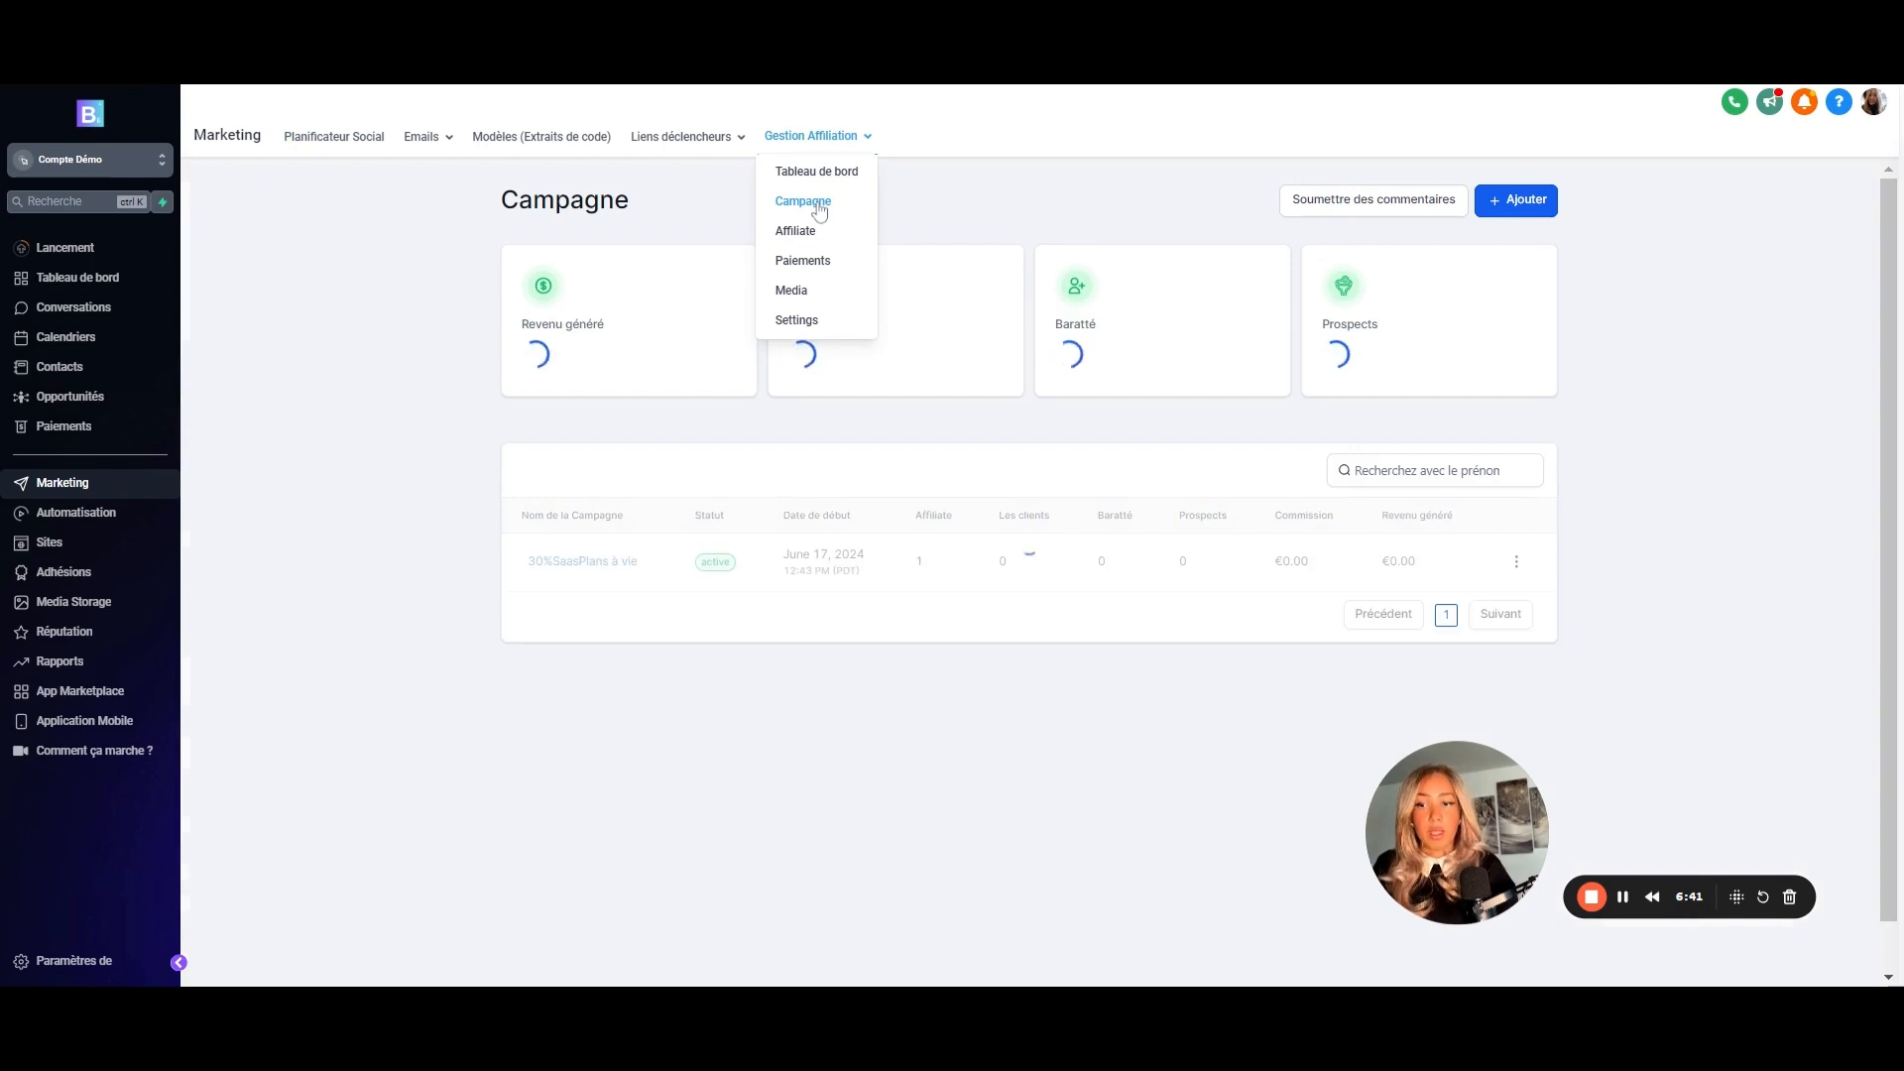
click(1526, 201)
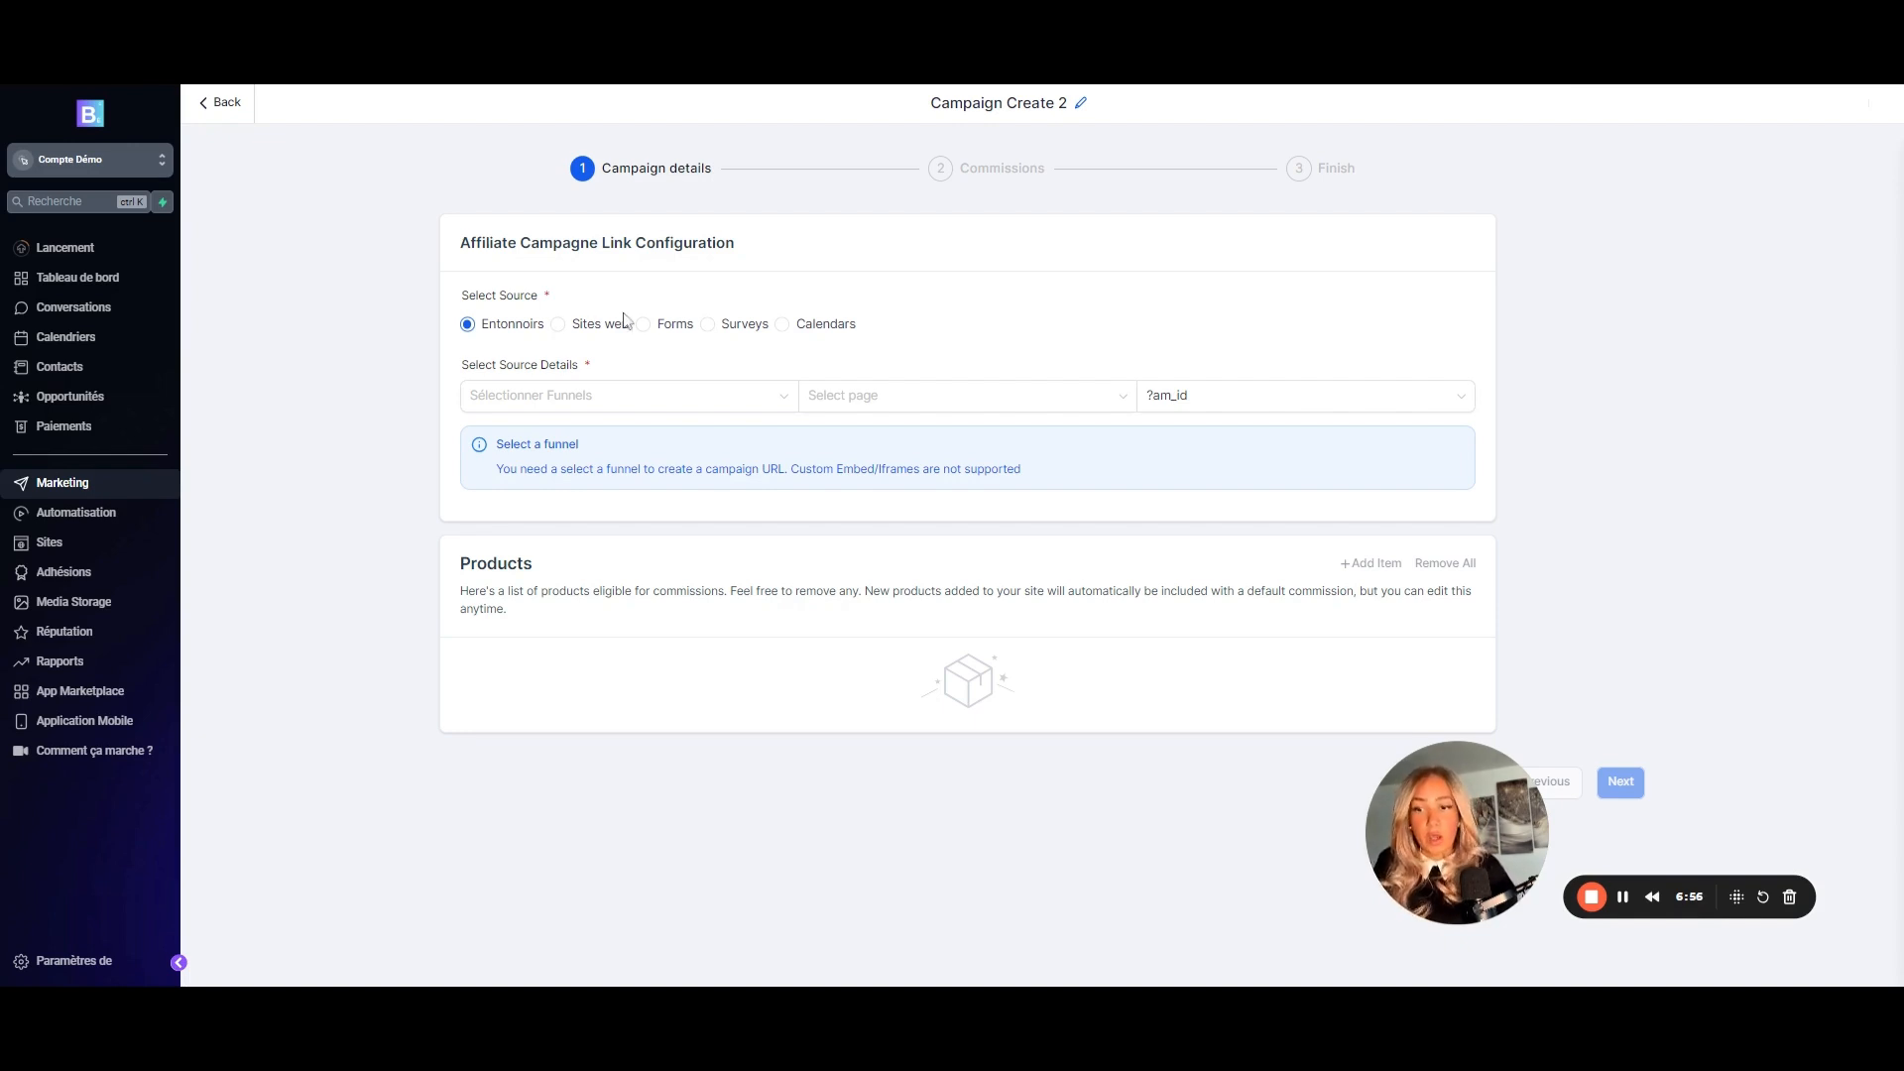
- Set the campaign source to the Pack SEO - Création de contenu funnel instead of a website
click(561, 330)
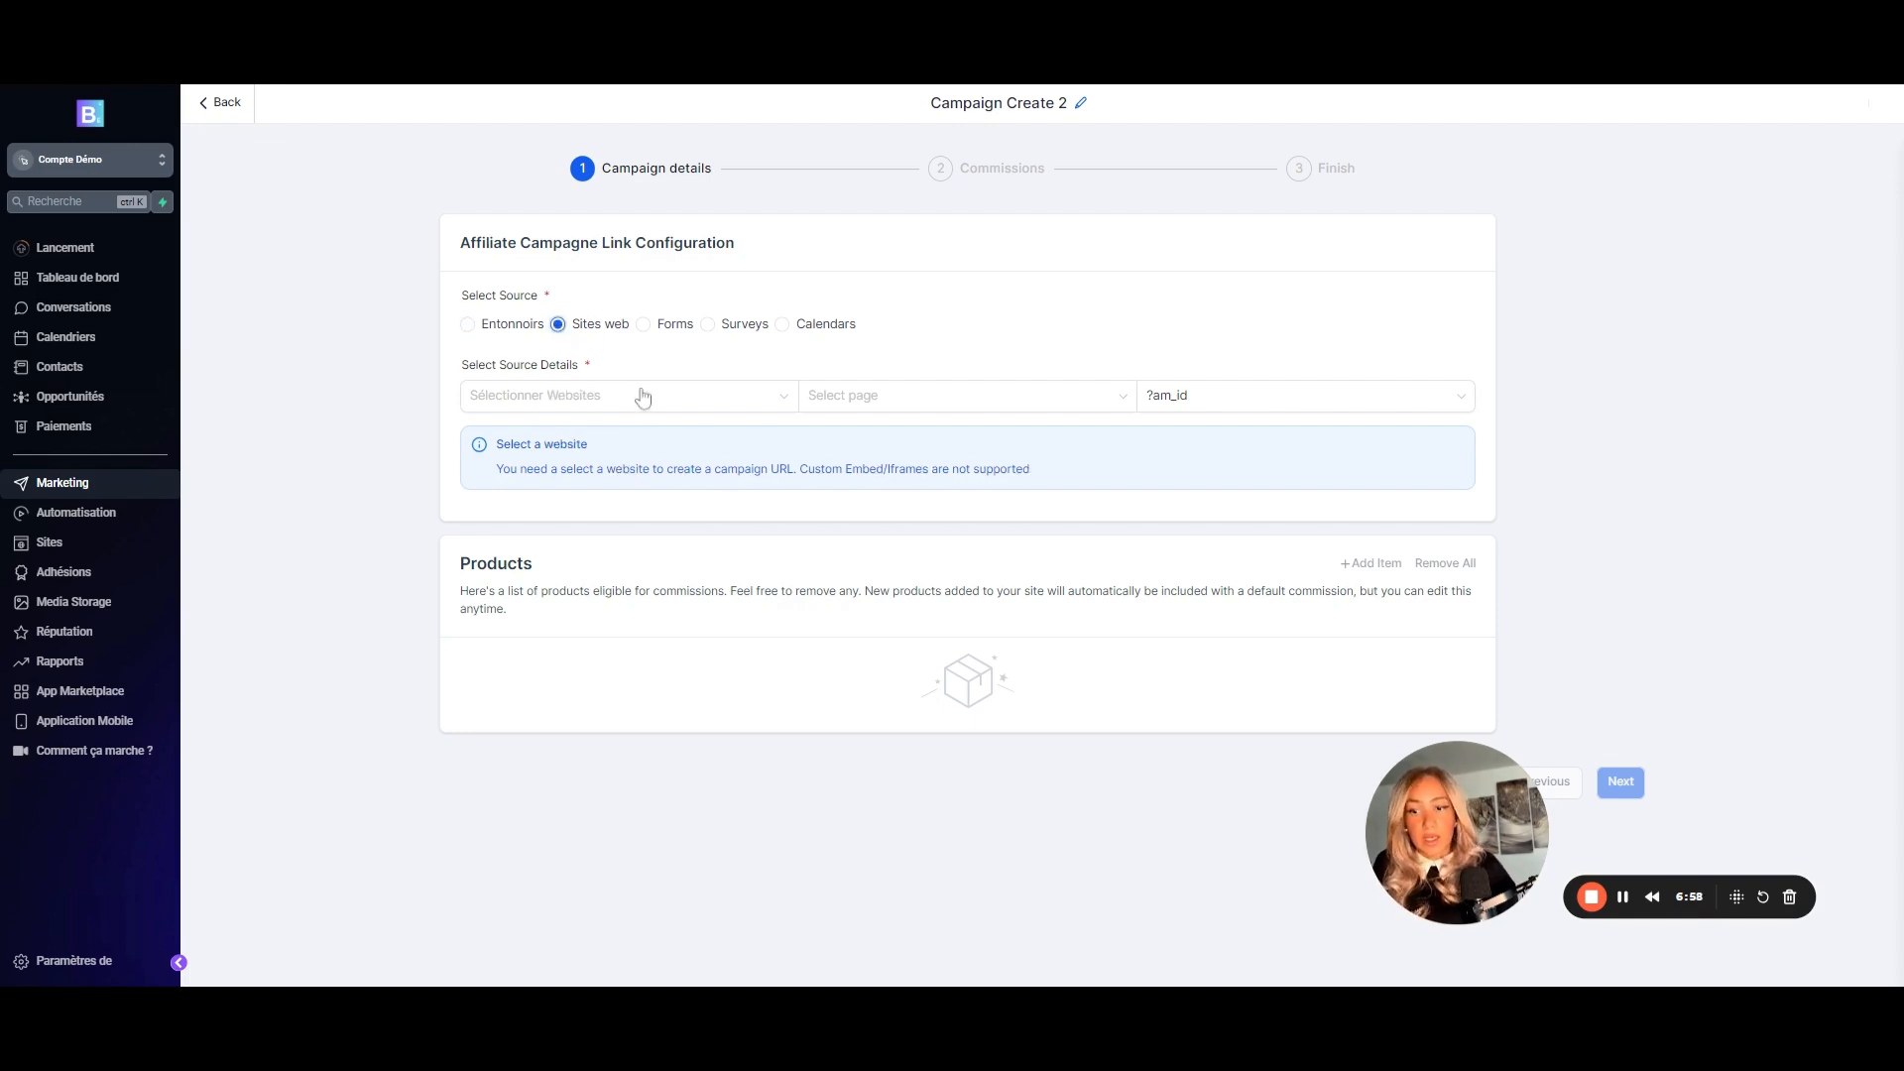
click(694, 405)
click(534, 466)
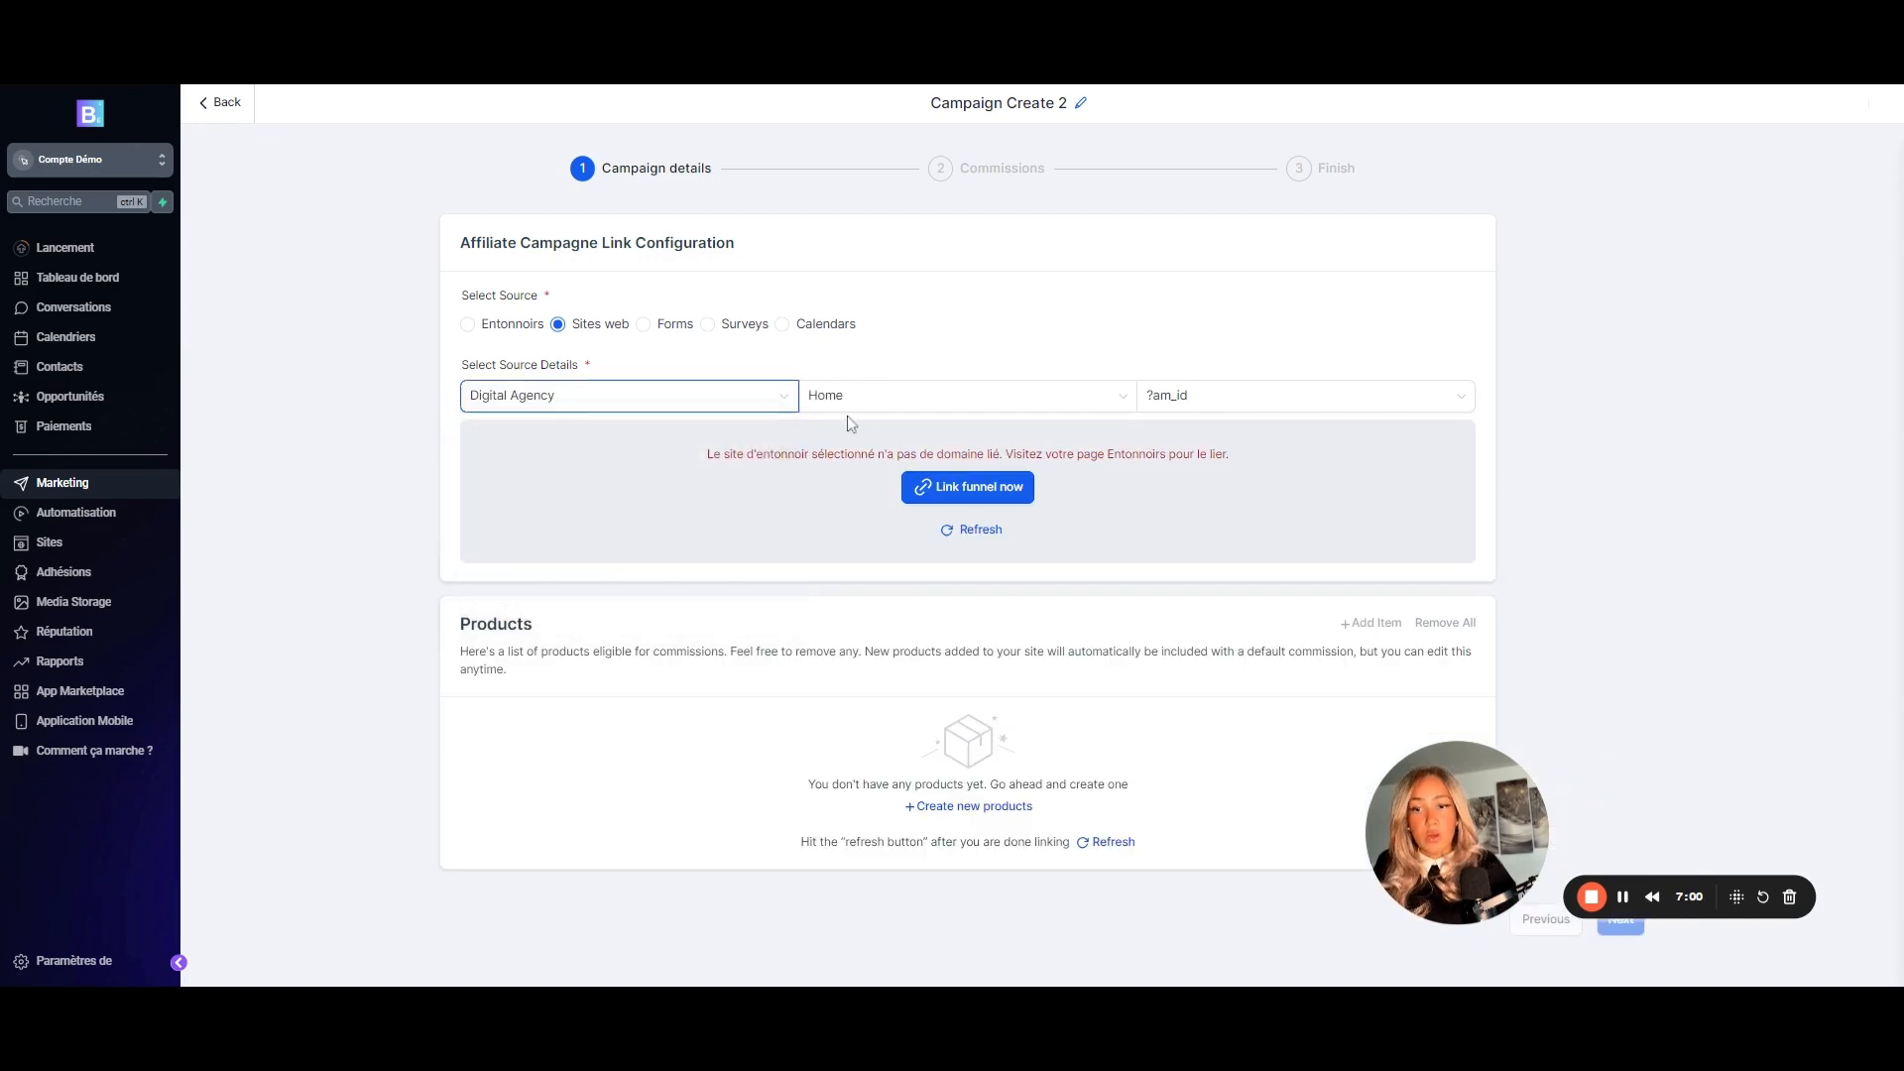
click(468, 325)
click(714, 404)
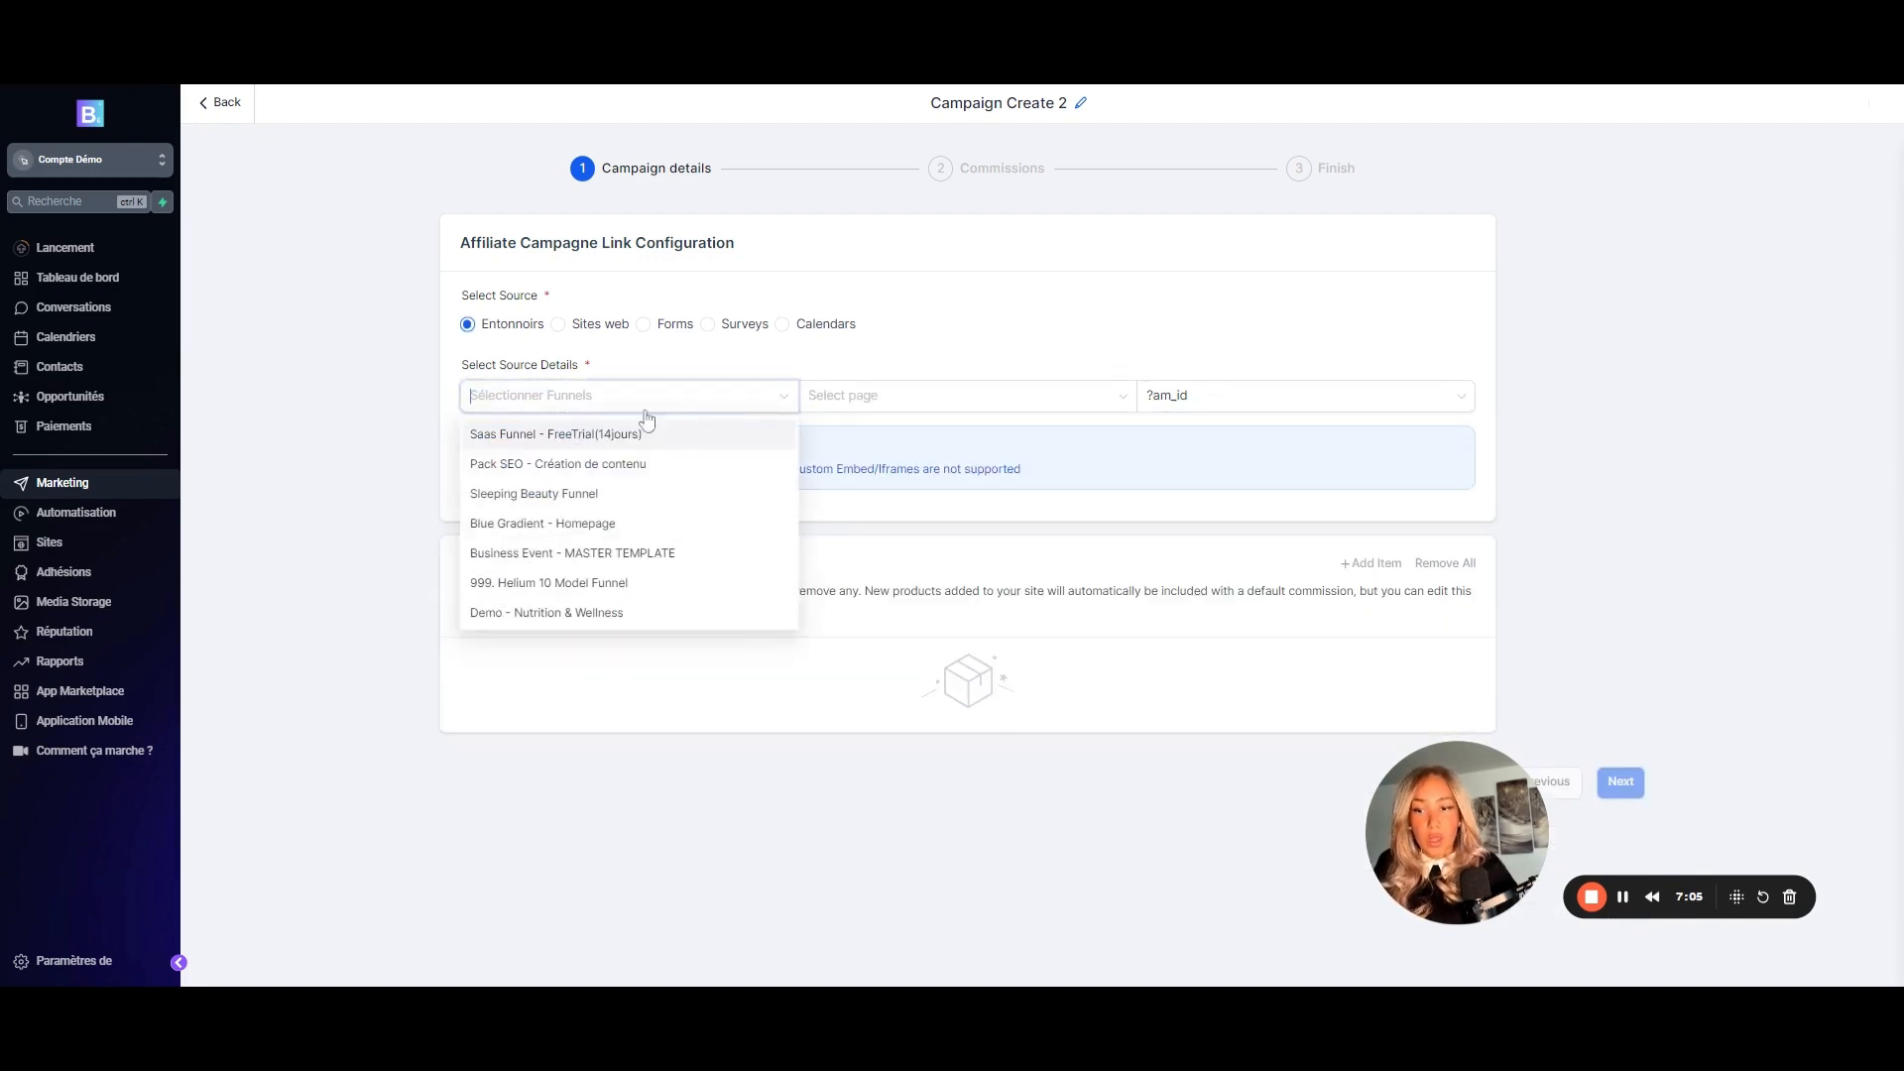
click(654, 464)
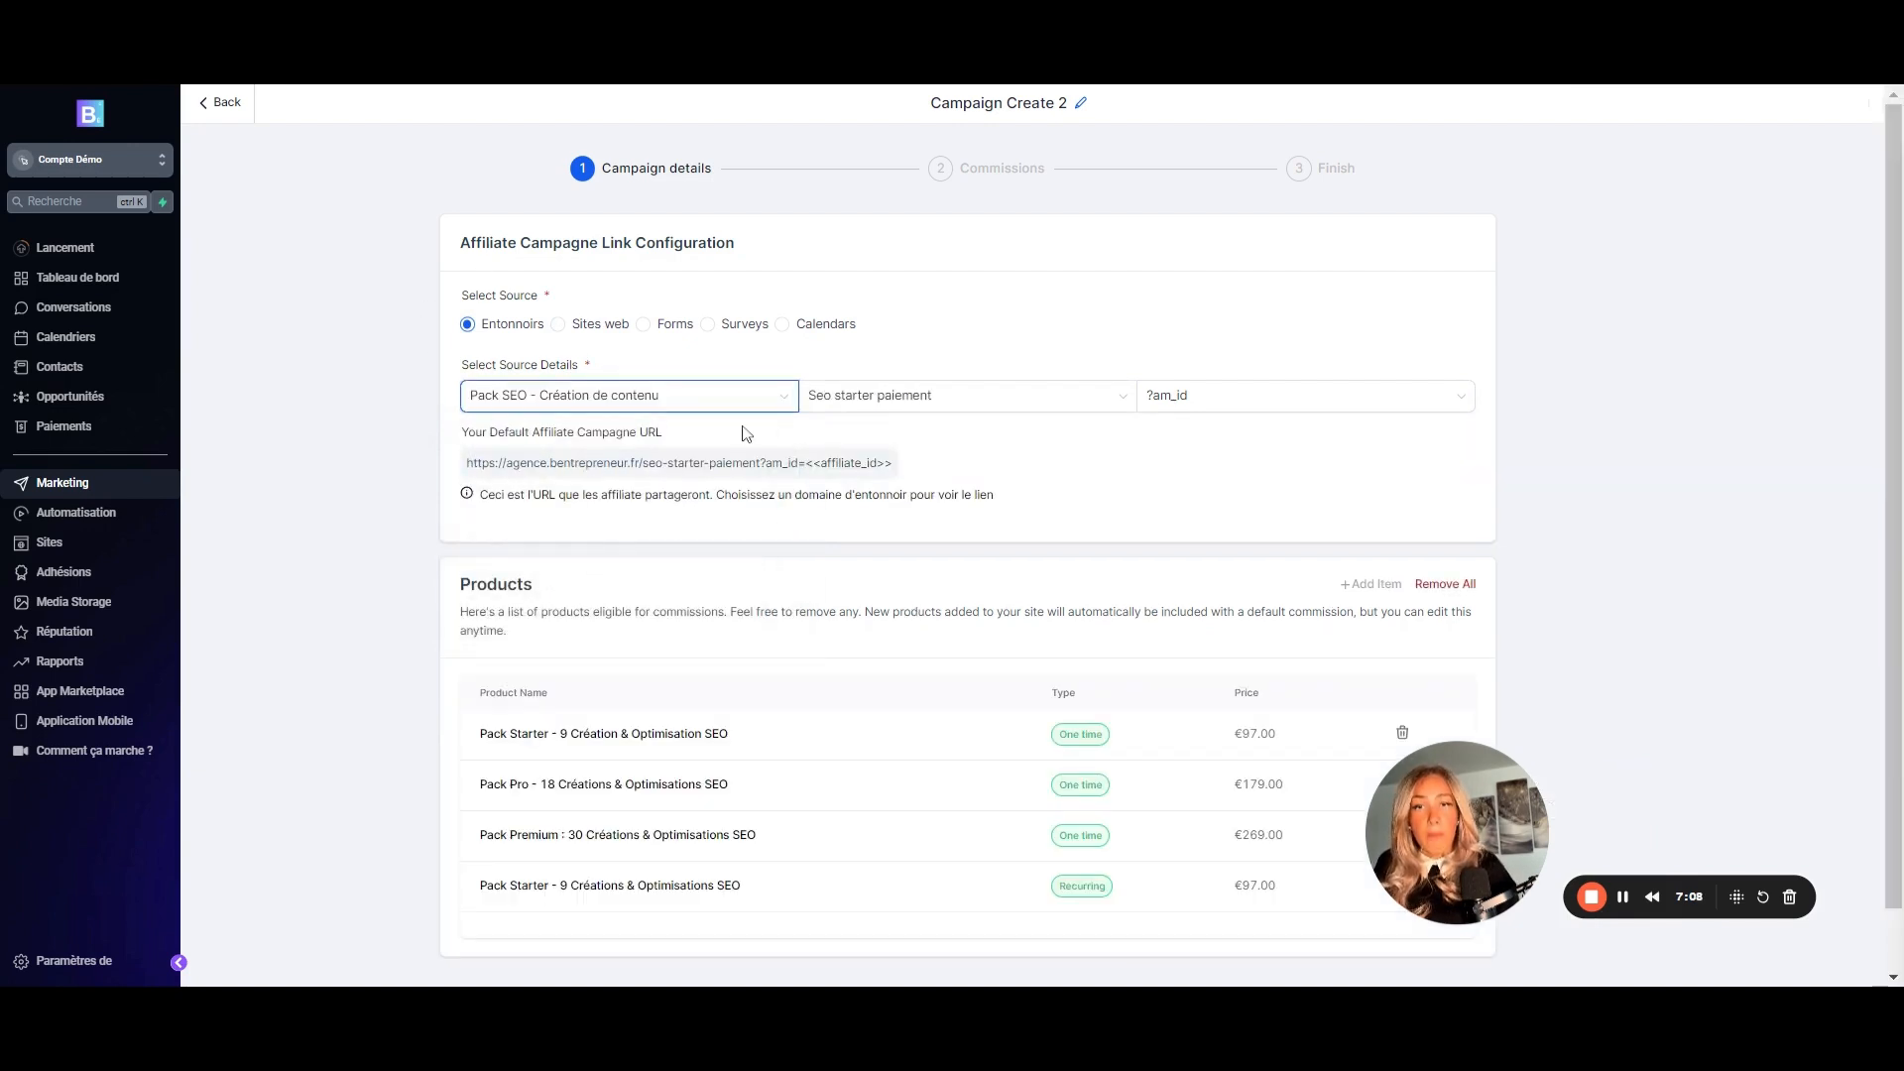
- Choose Seo starter paiement as the funnel page and review its ?am_id link and eligible products
click(919, 396)
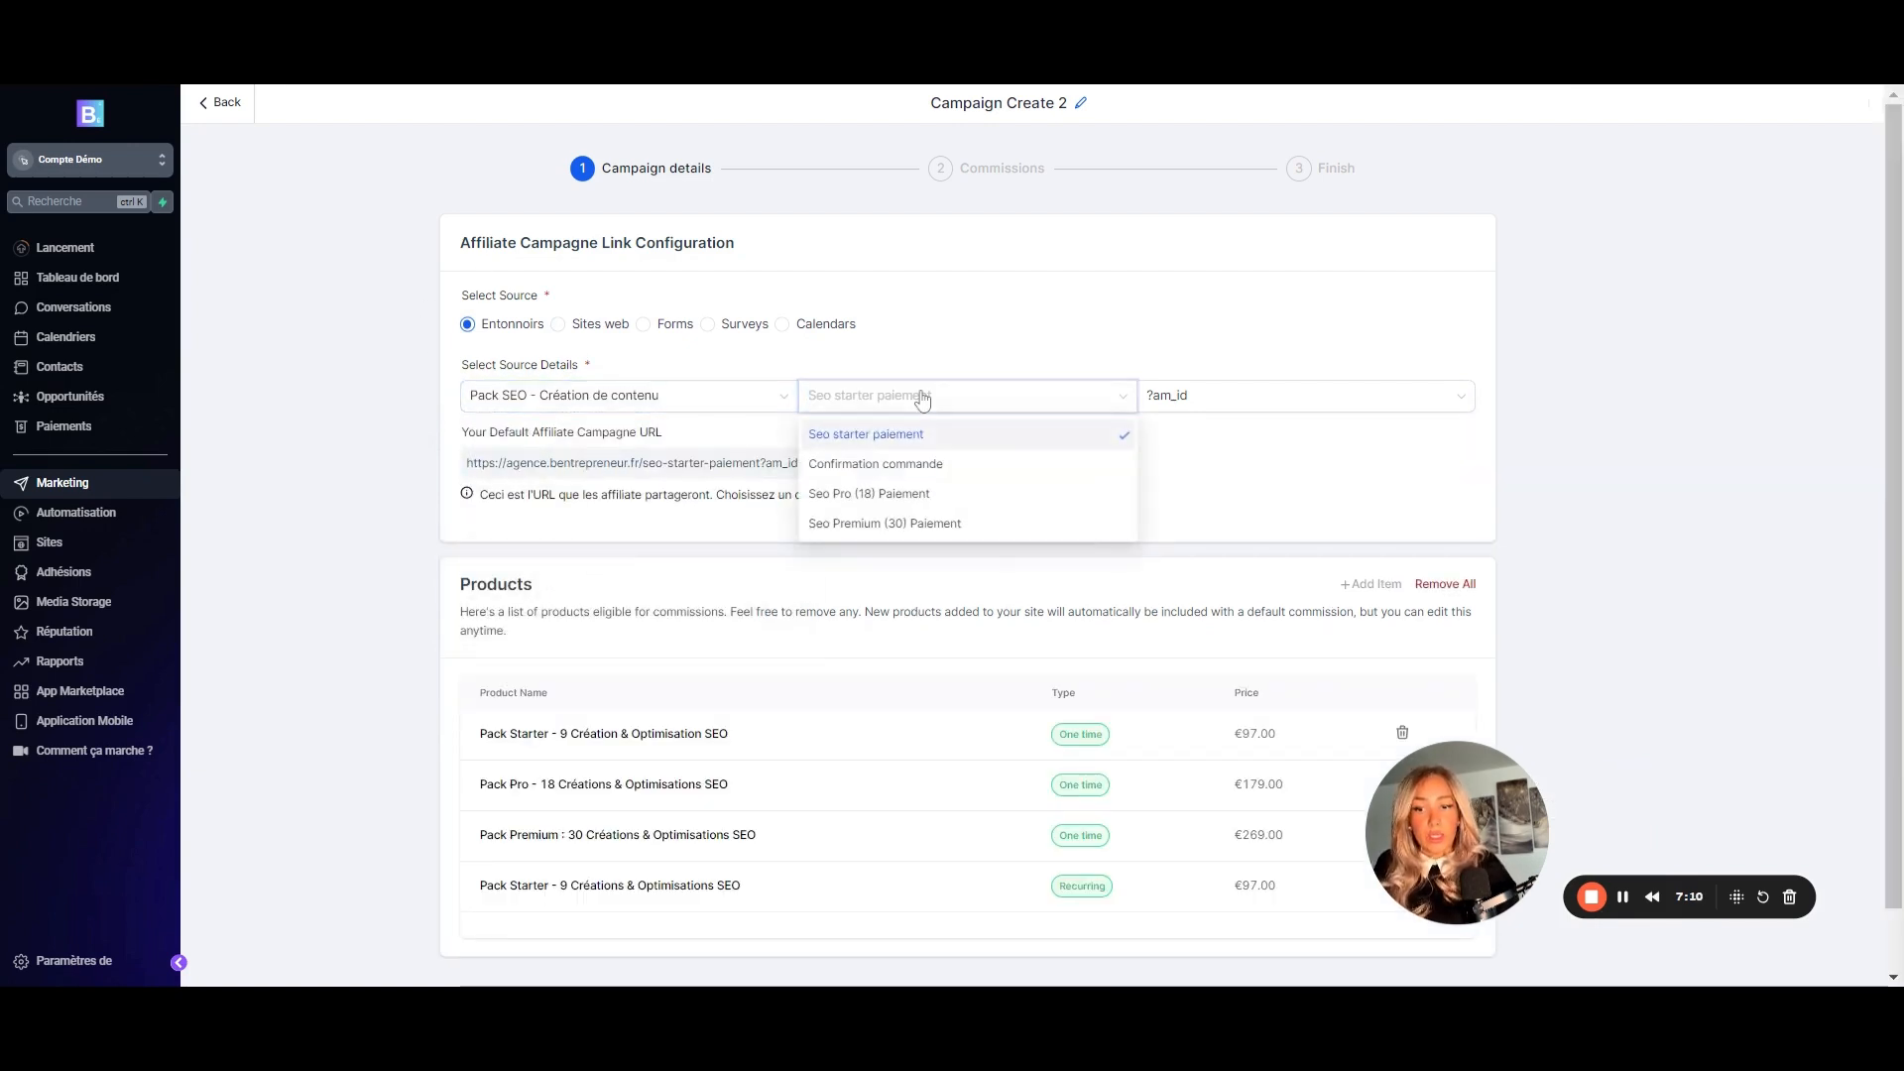
click(863, 433)
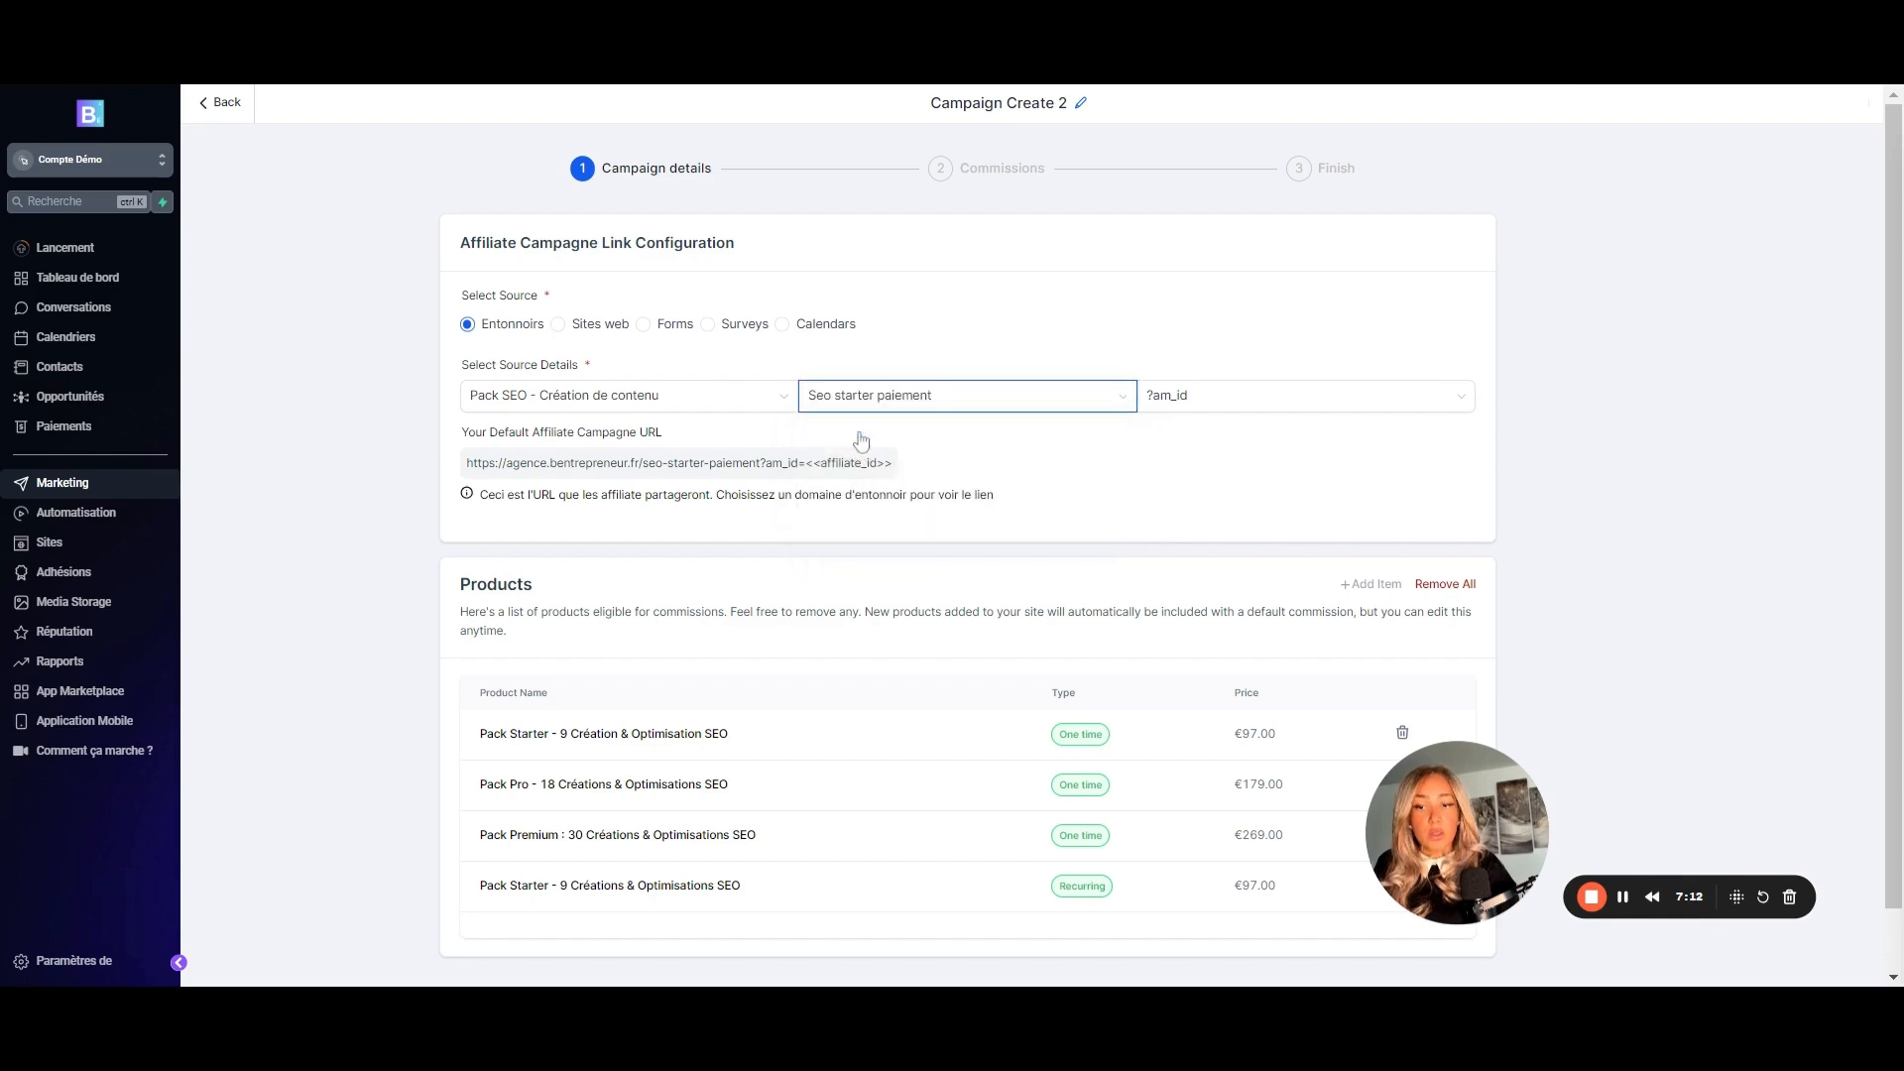
click(950, 404)
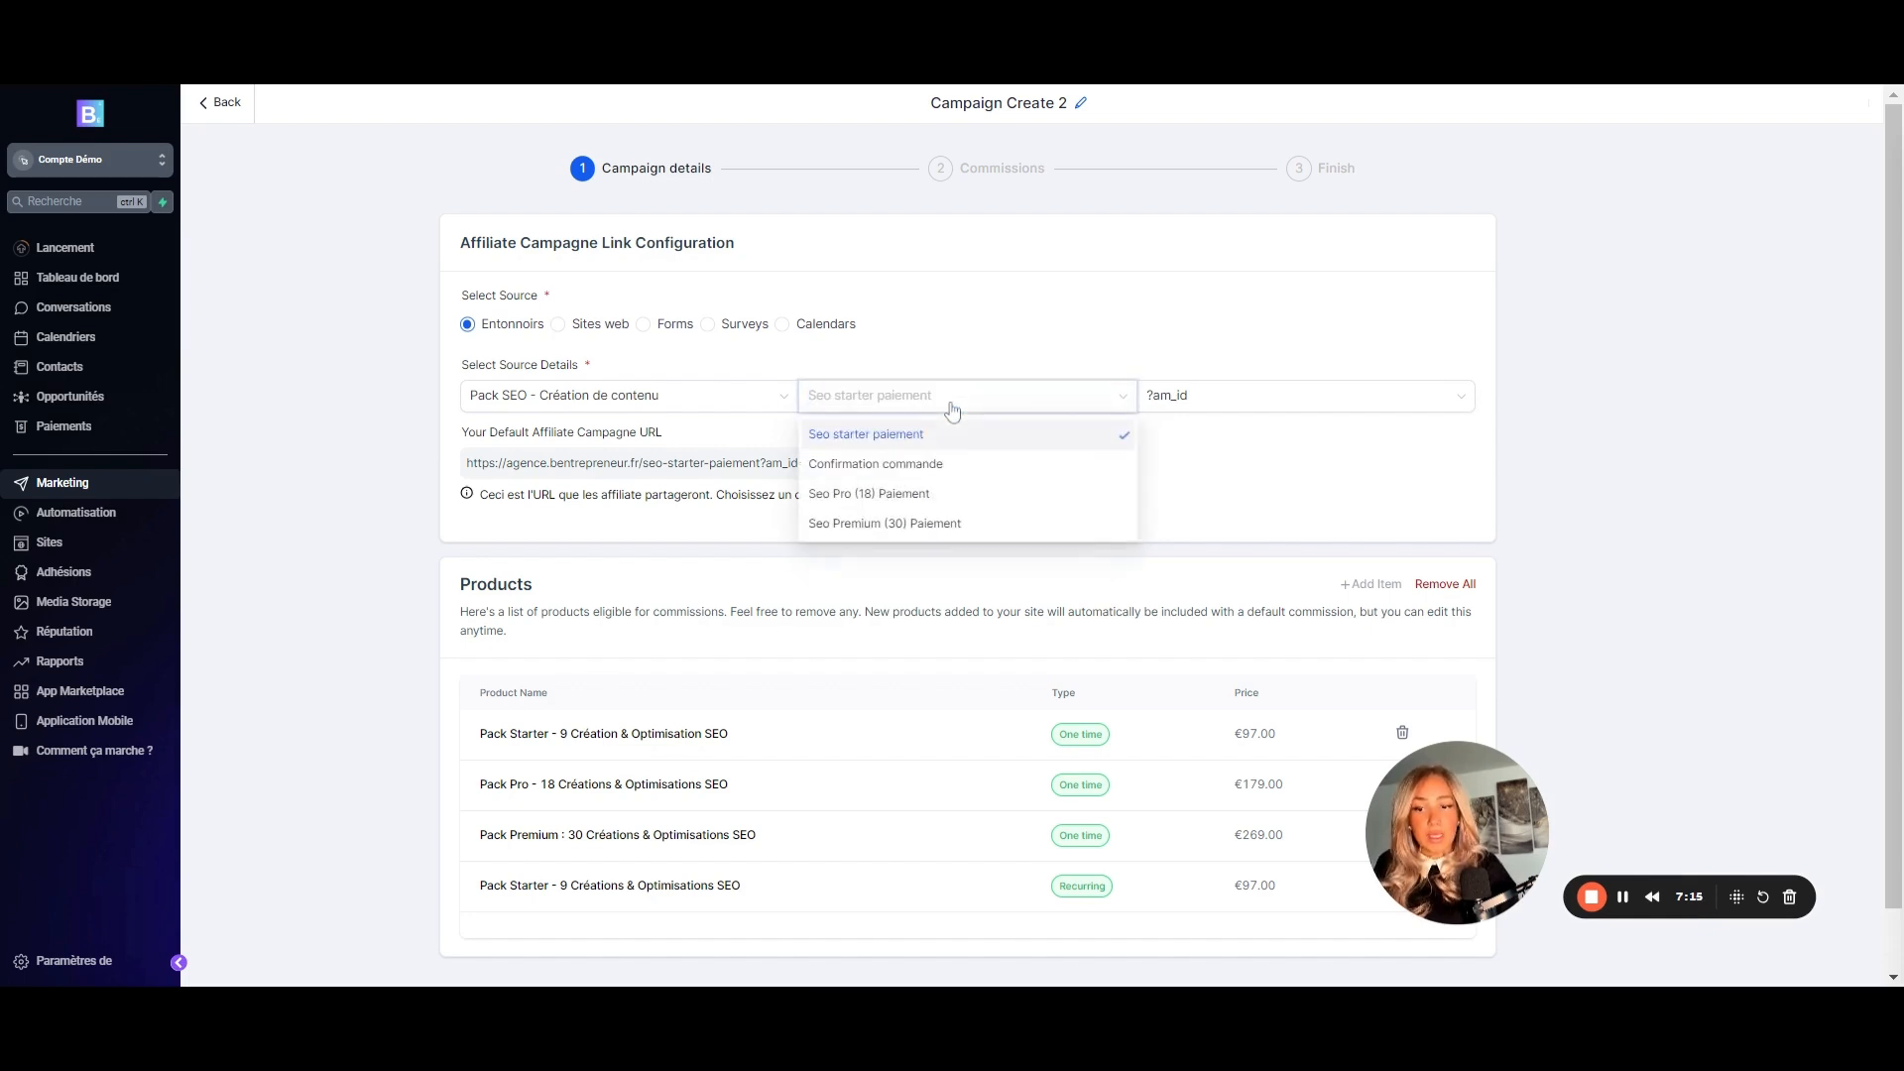
click(920, 444)
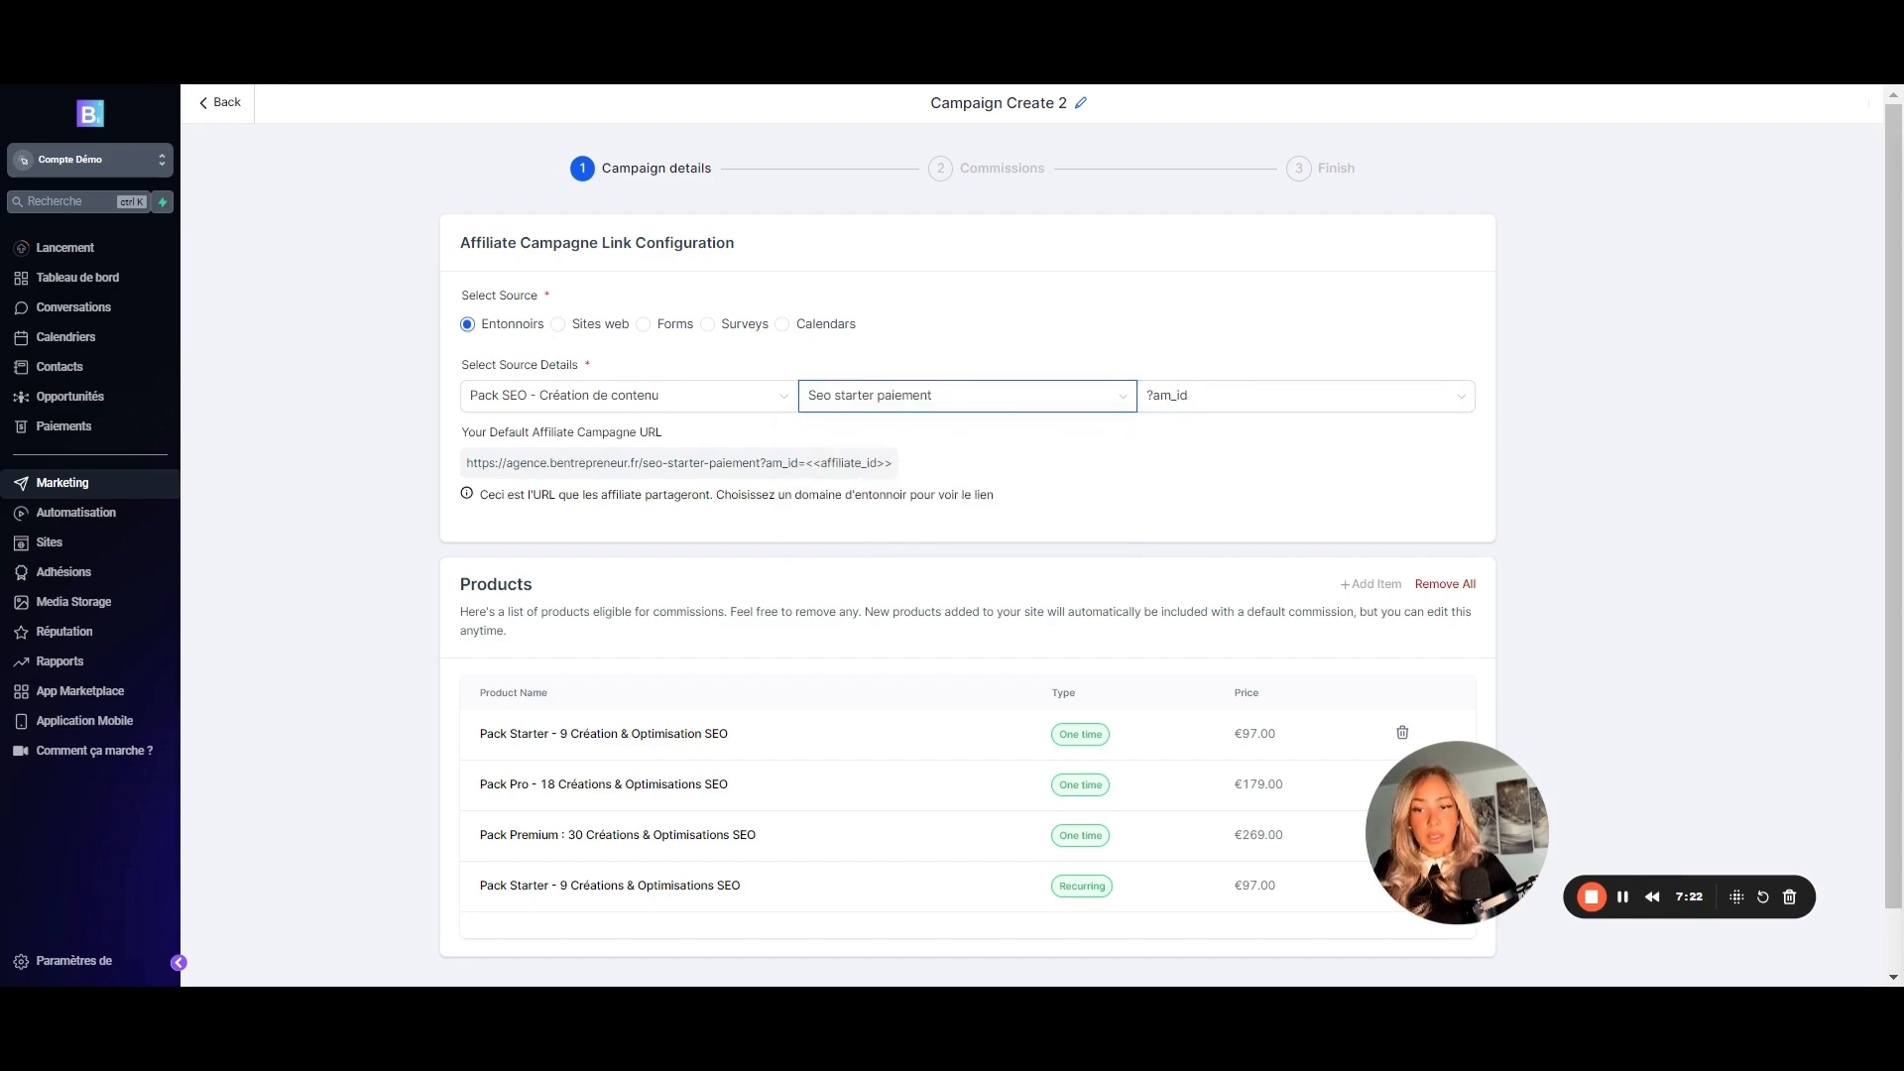
drag(765, 464, 893, 464)
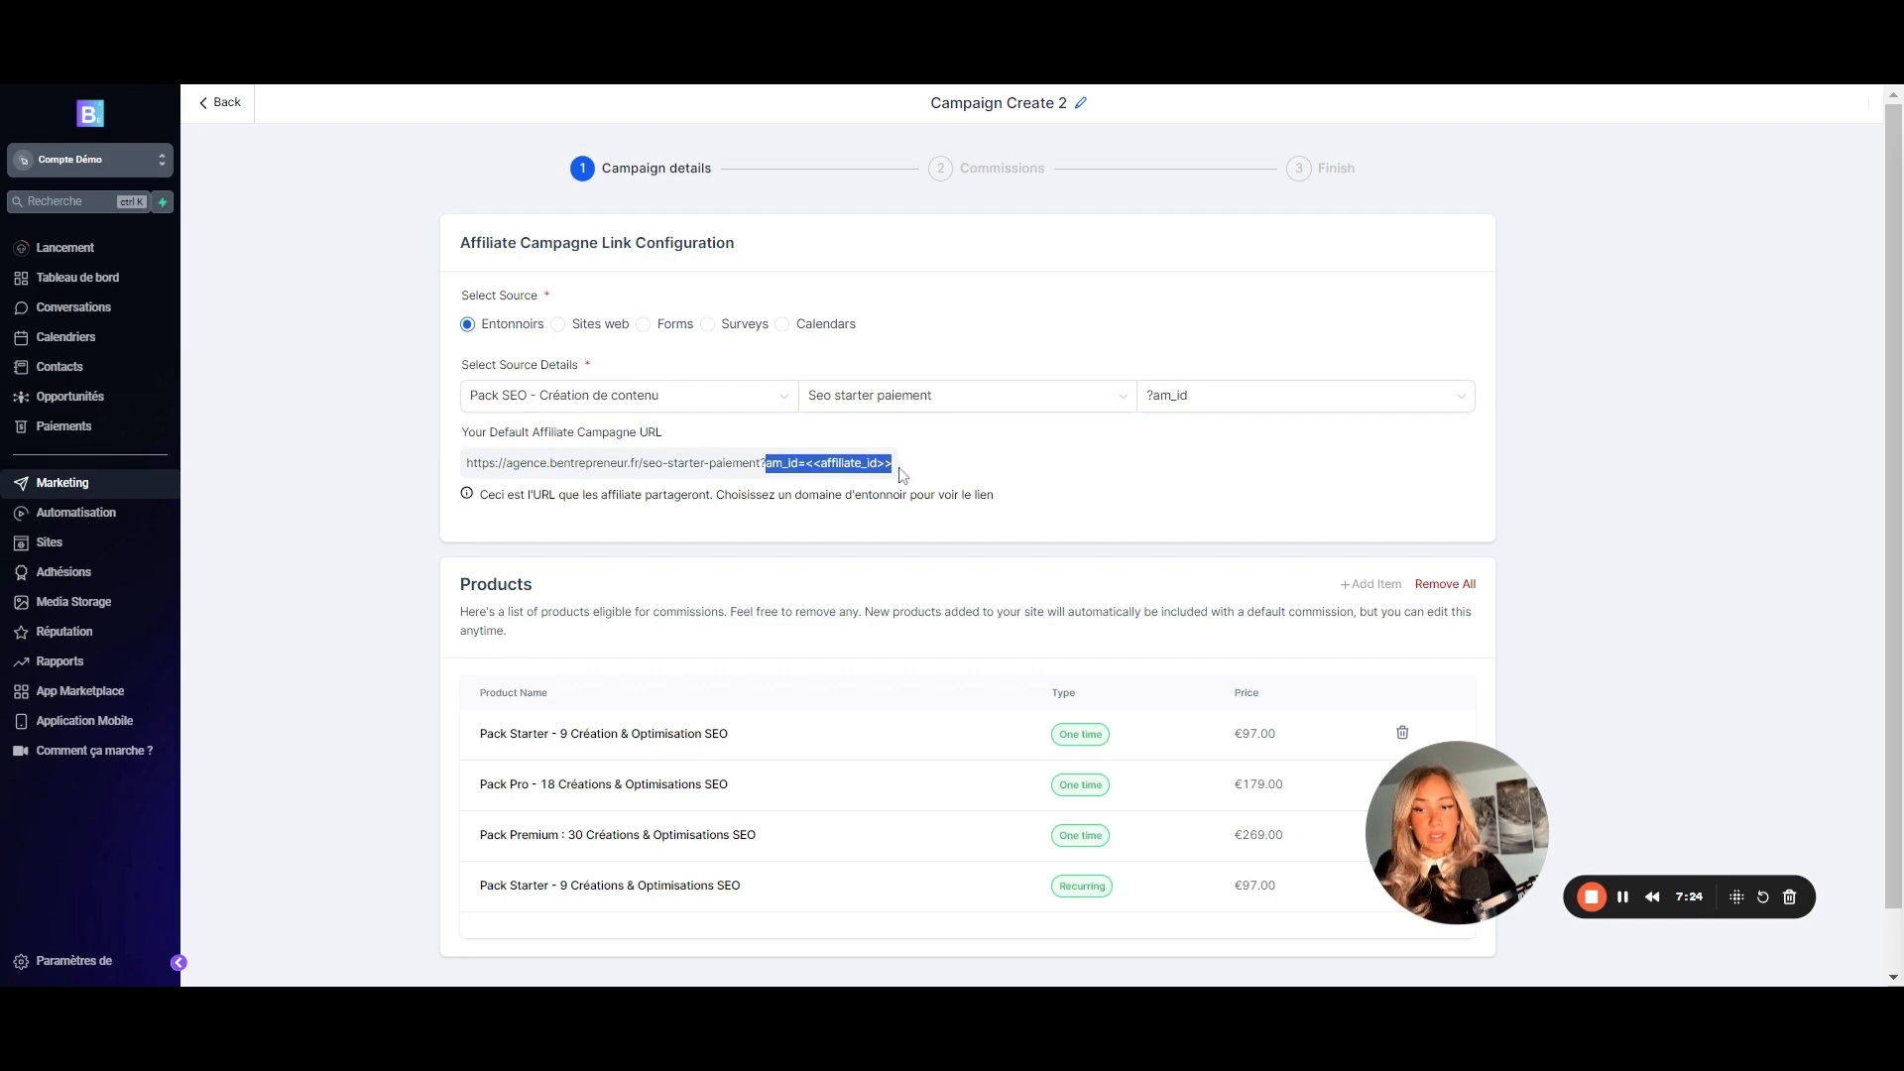
scroll(609, 529, down, 1)
drag(1464, 824, 1667, 722)
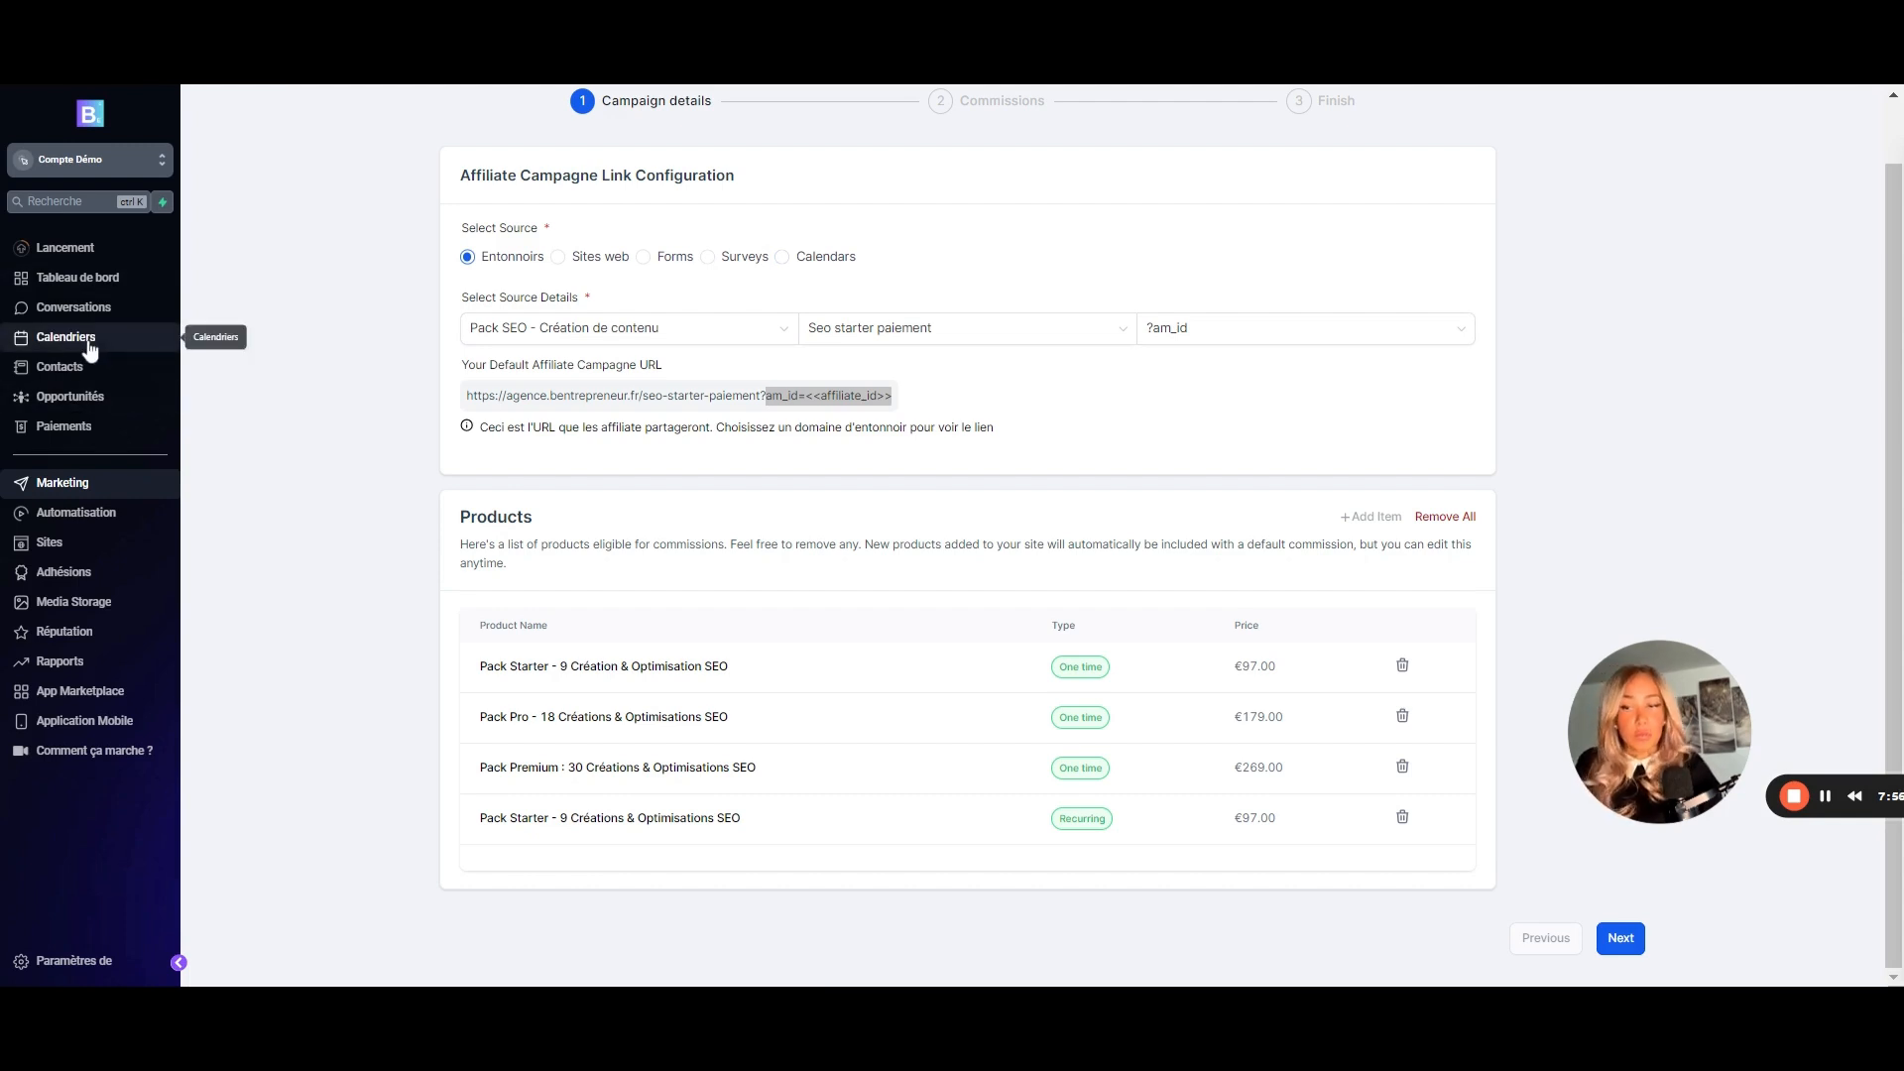
- Give all products a default commission of 40, save one advanced tier, and continue to Finish
click(1621, 938)
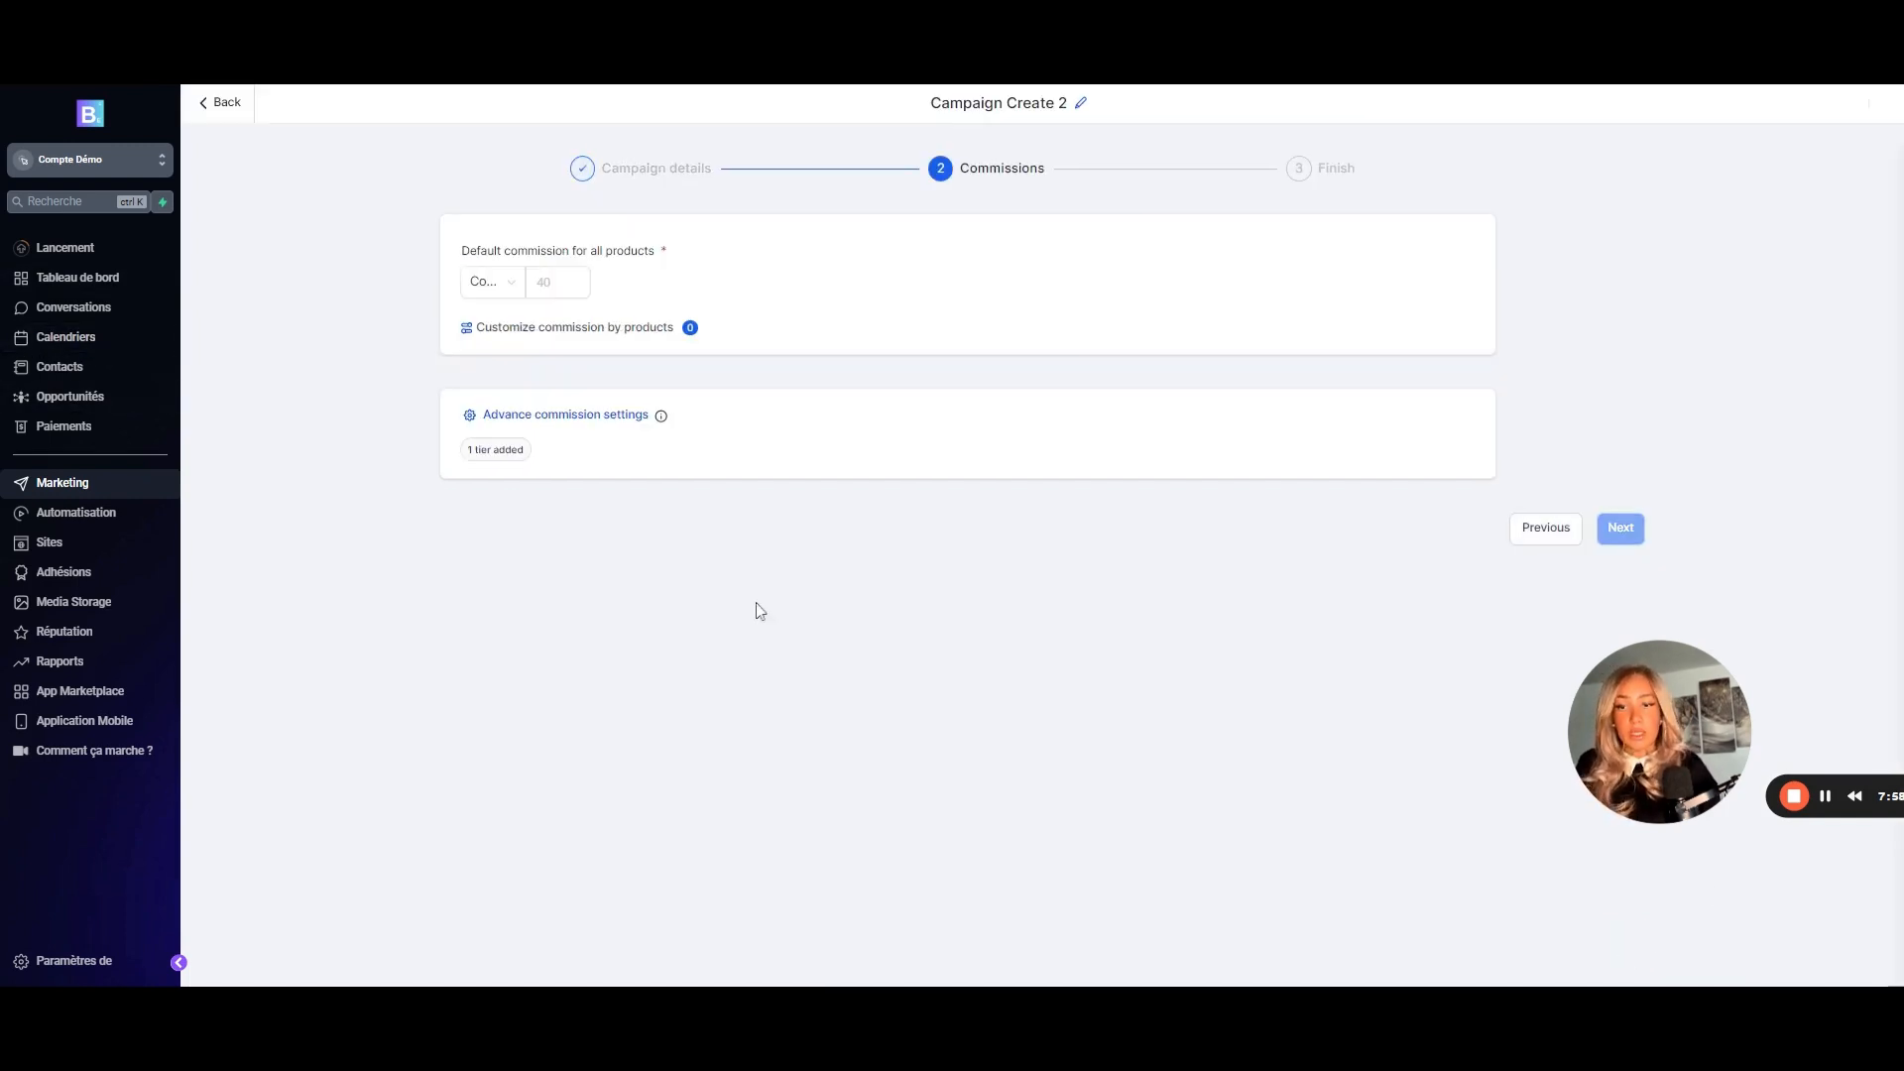
click(486, 286)
click(483, 318)
click(486, 282)
click(491, 357)
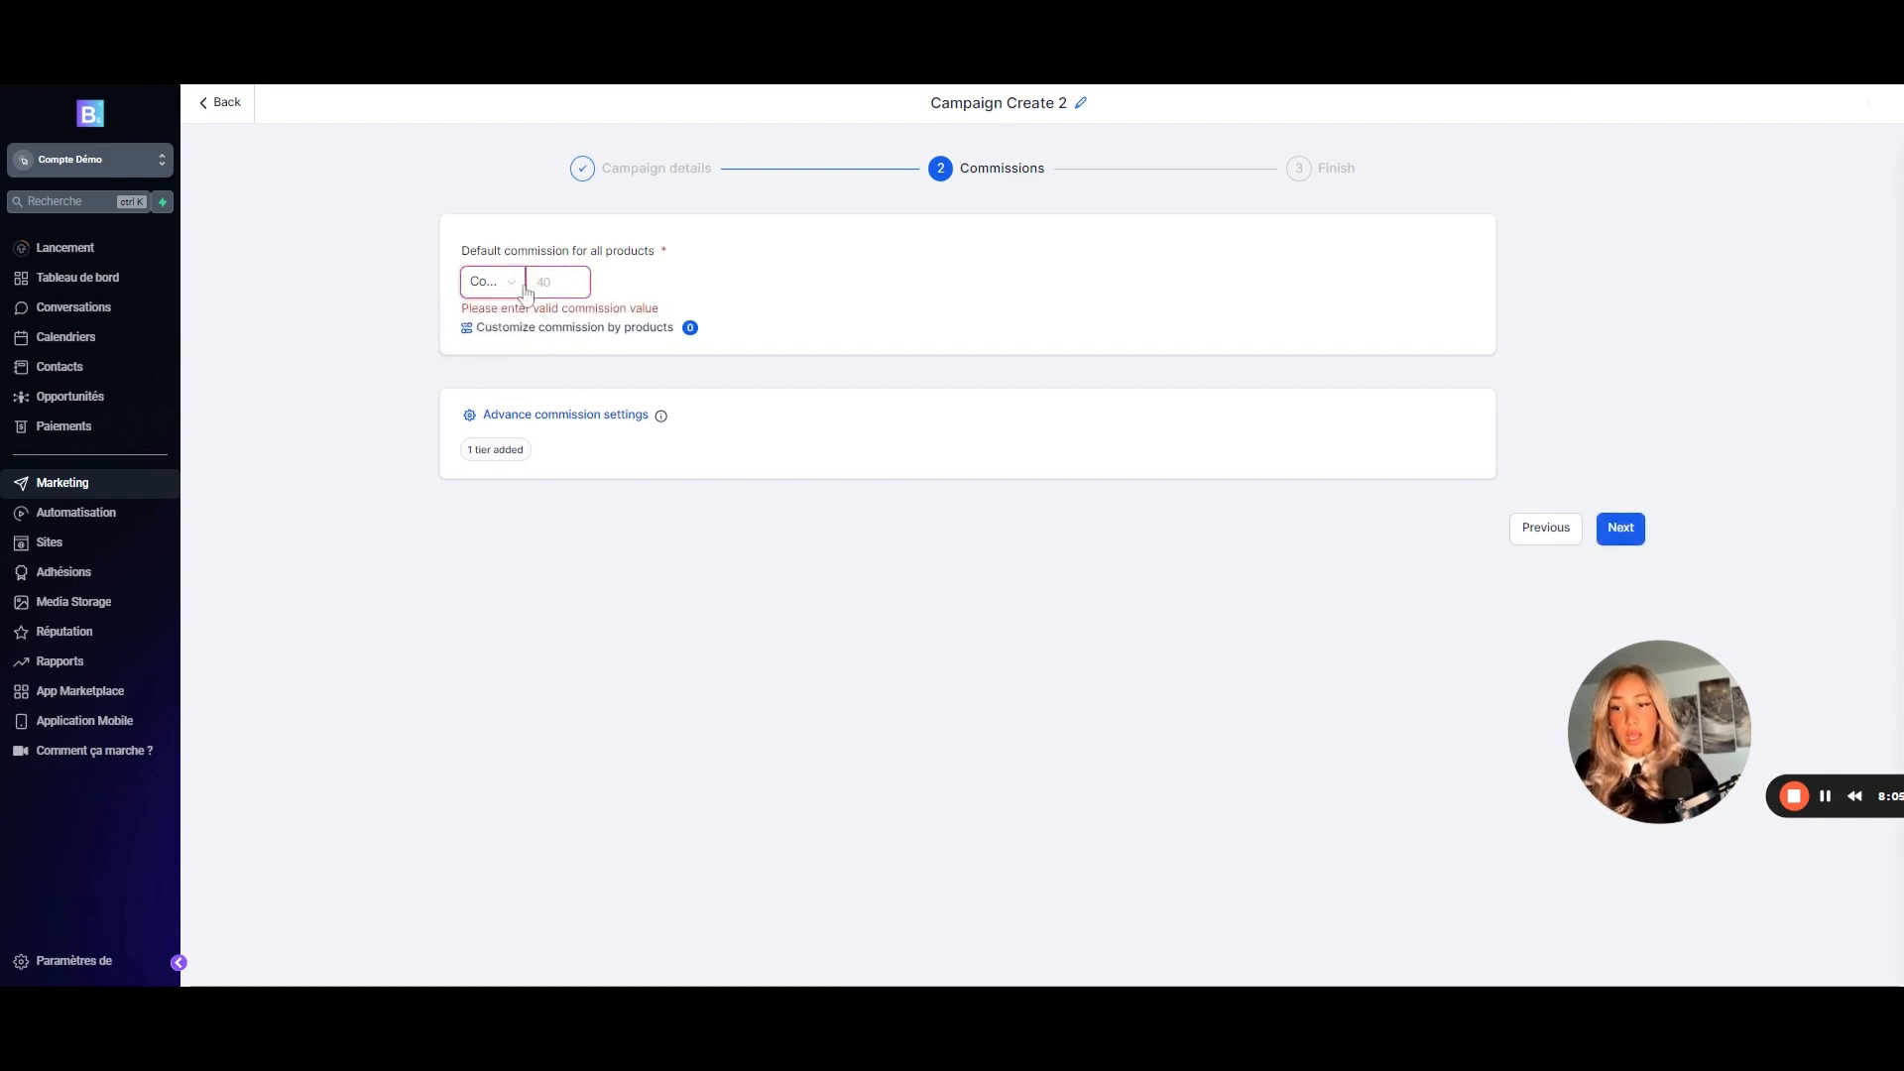
text(40)
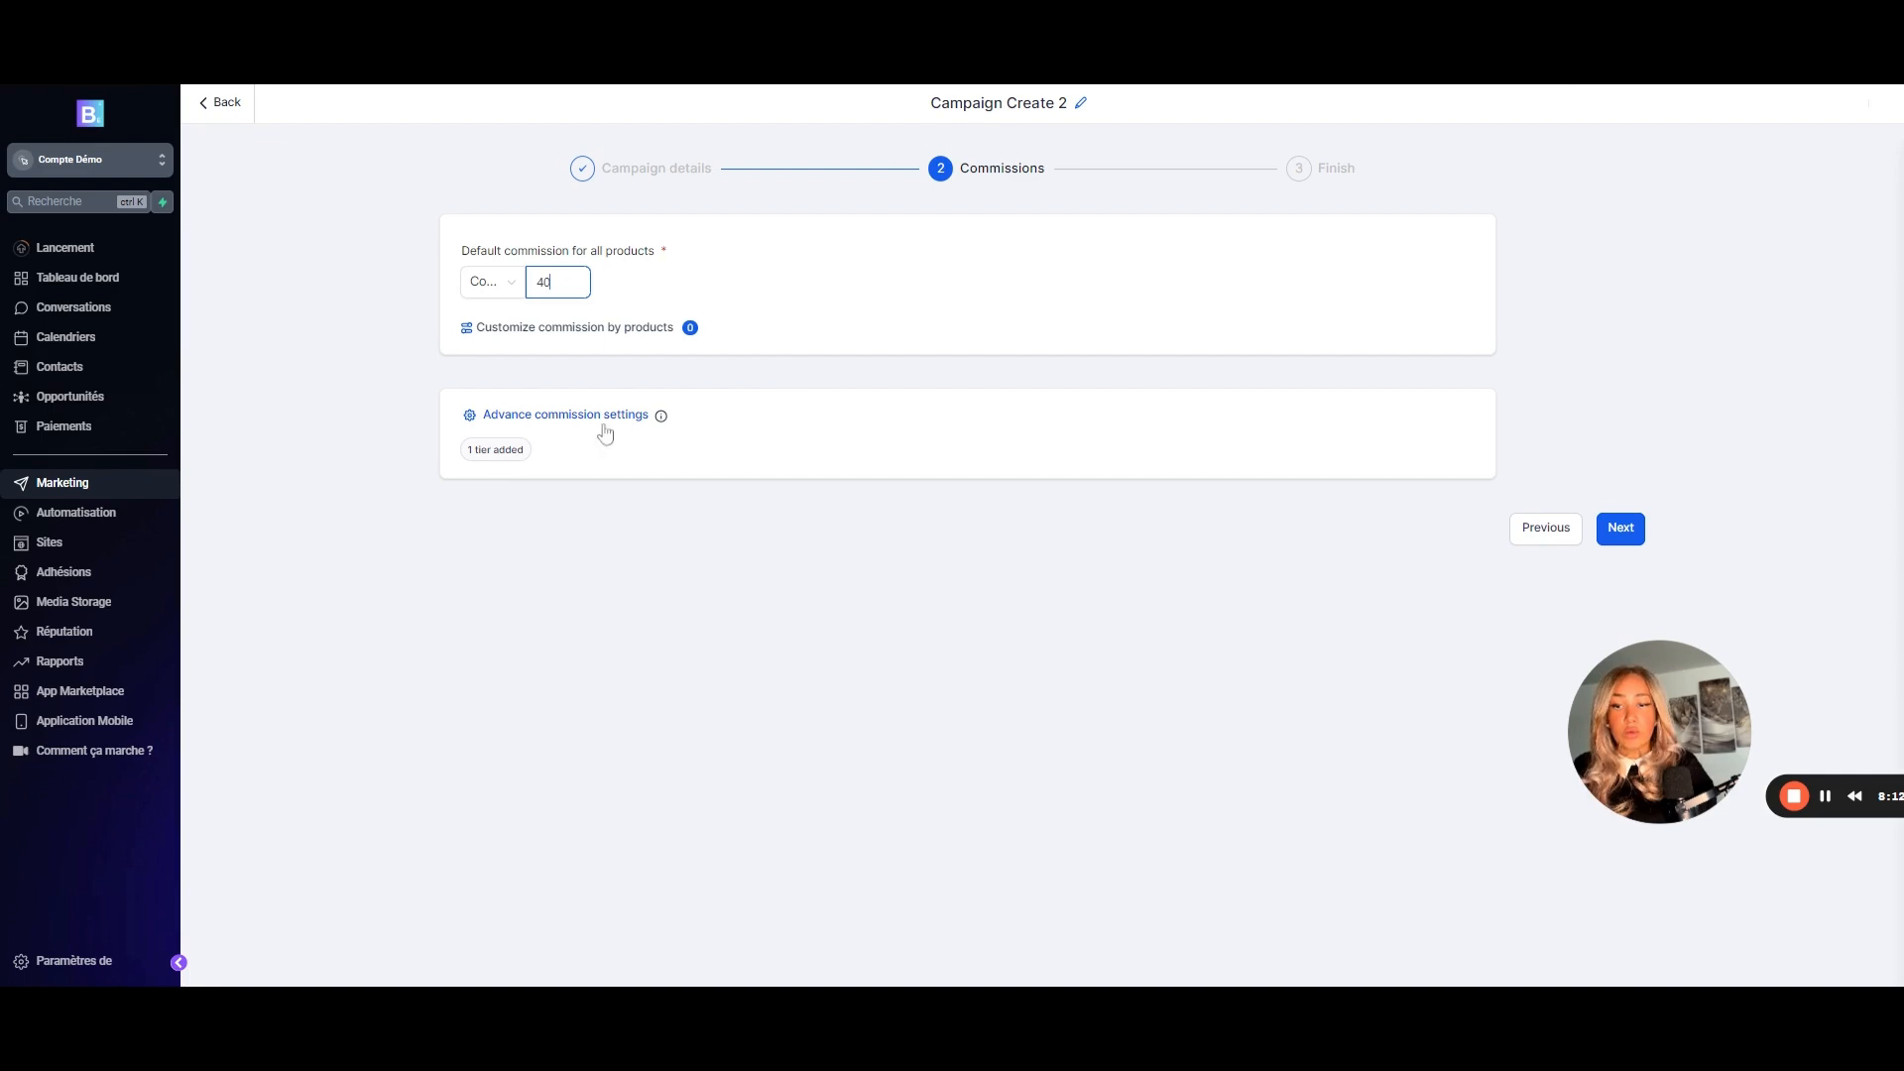
click(570, 417)
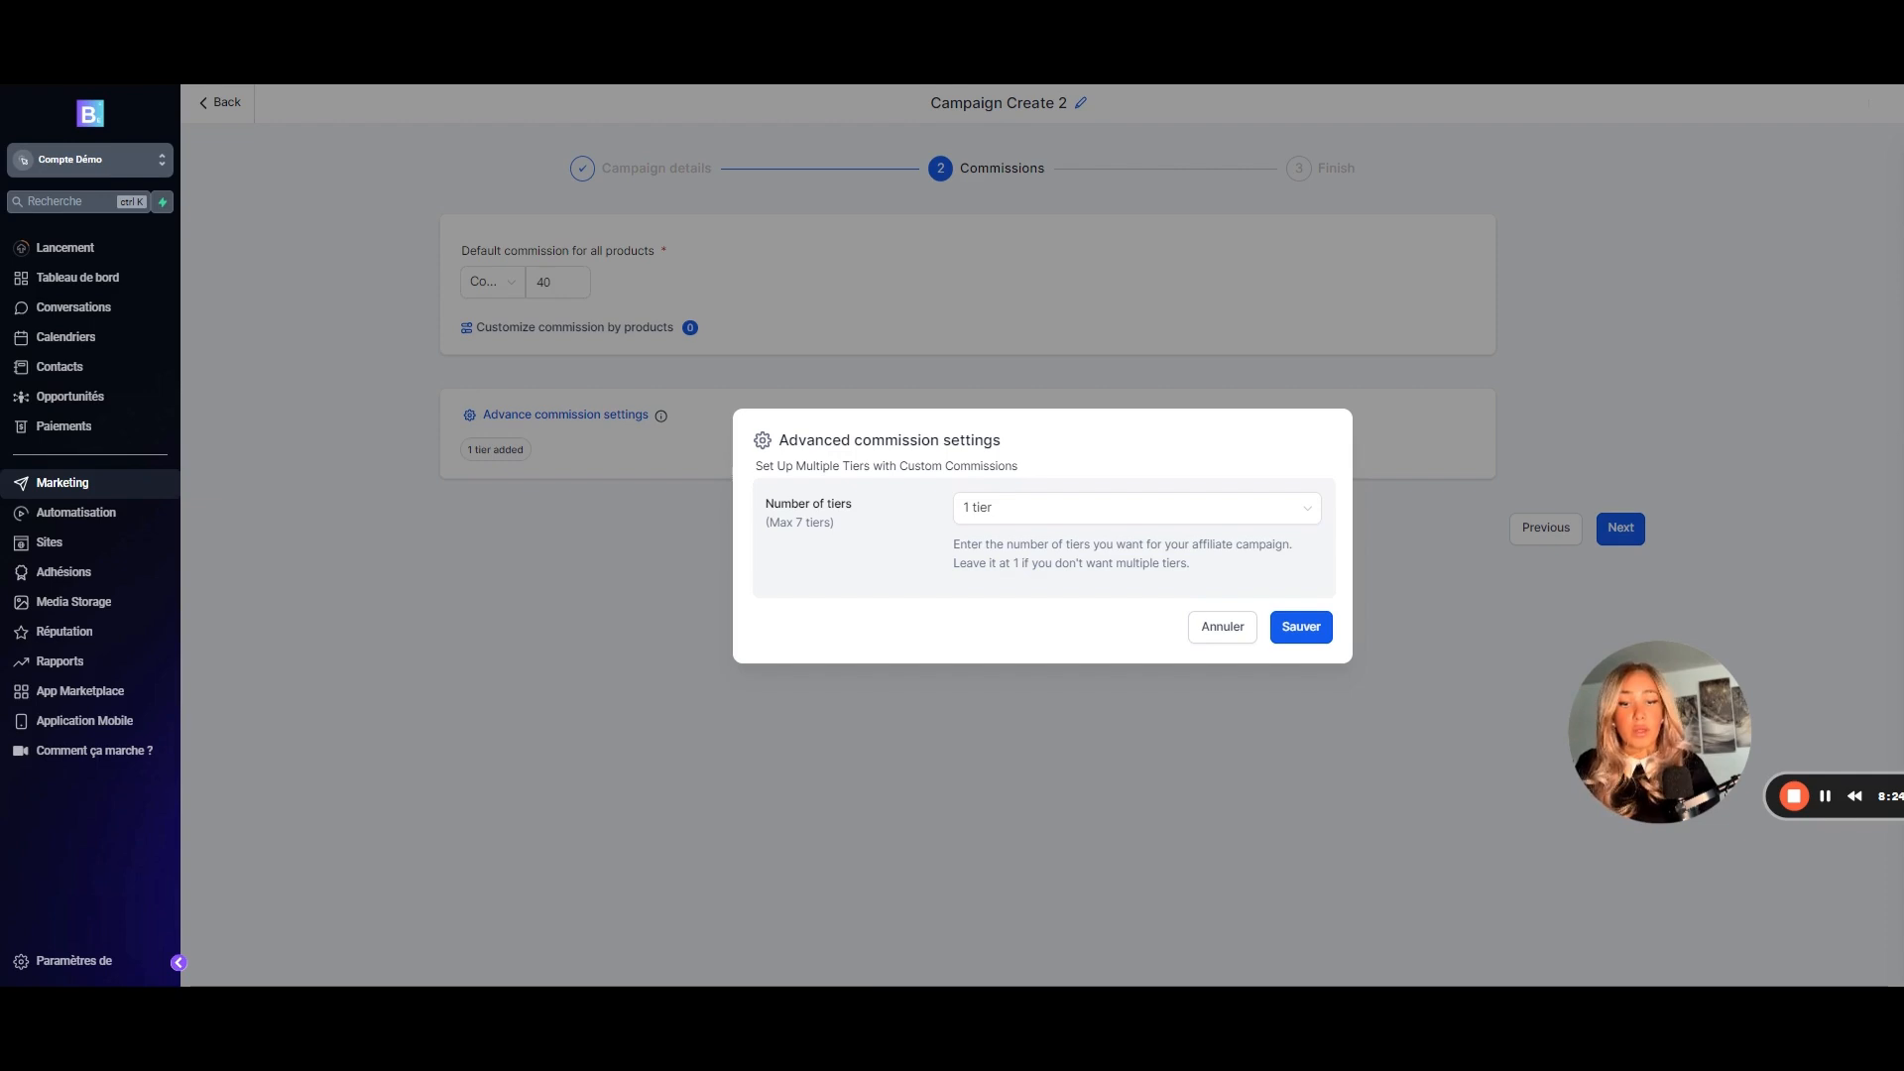
click(1288, 628)
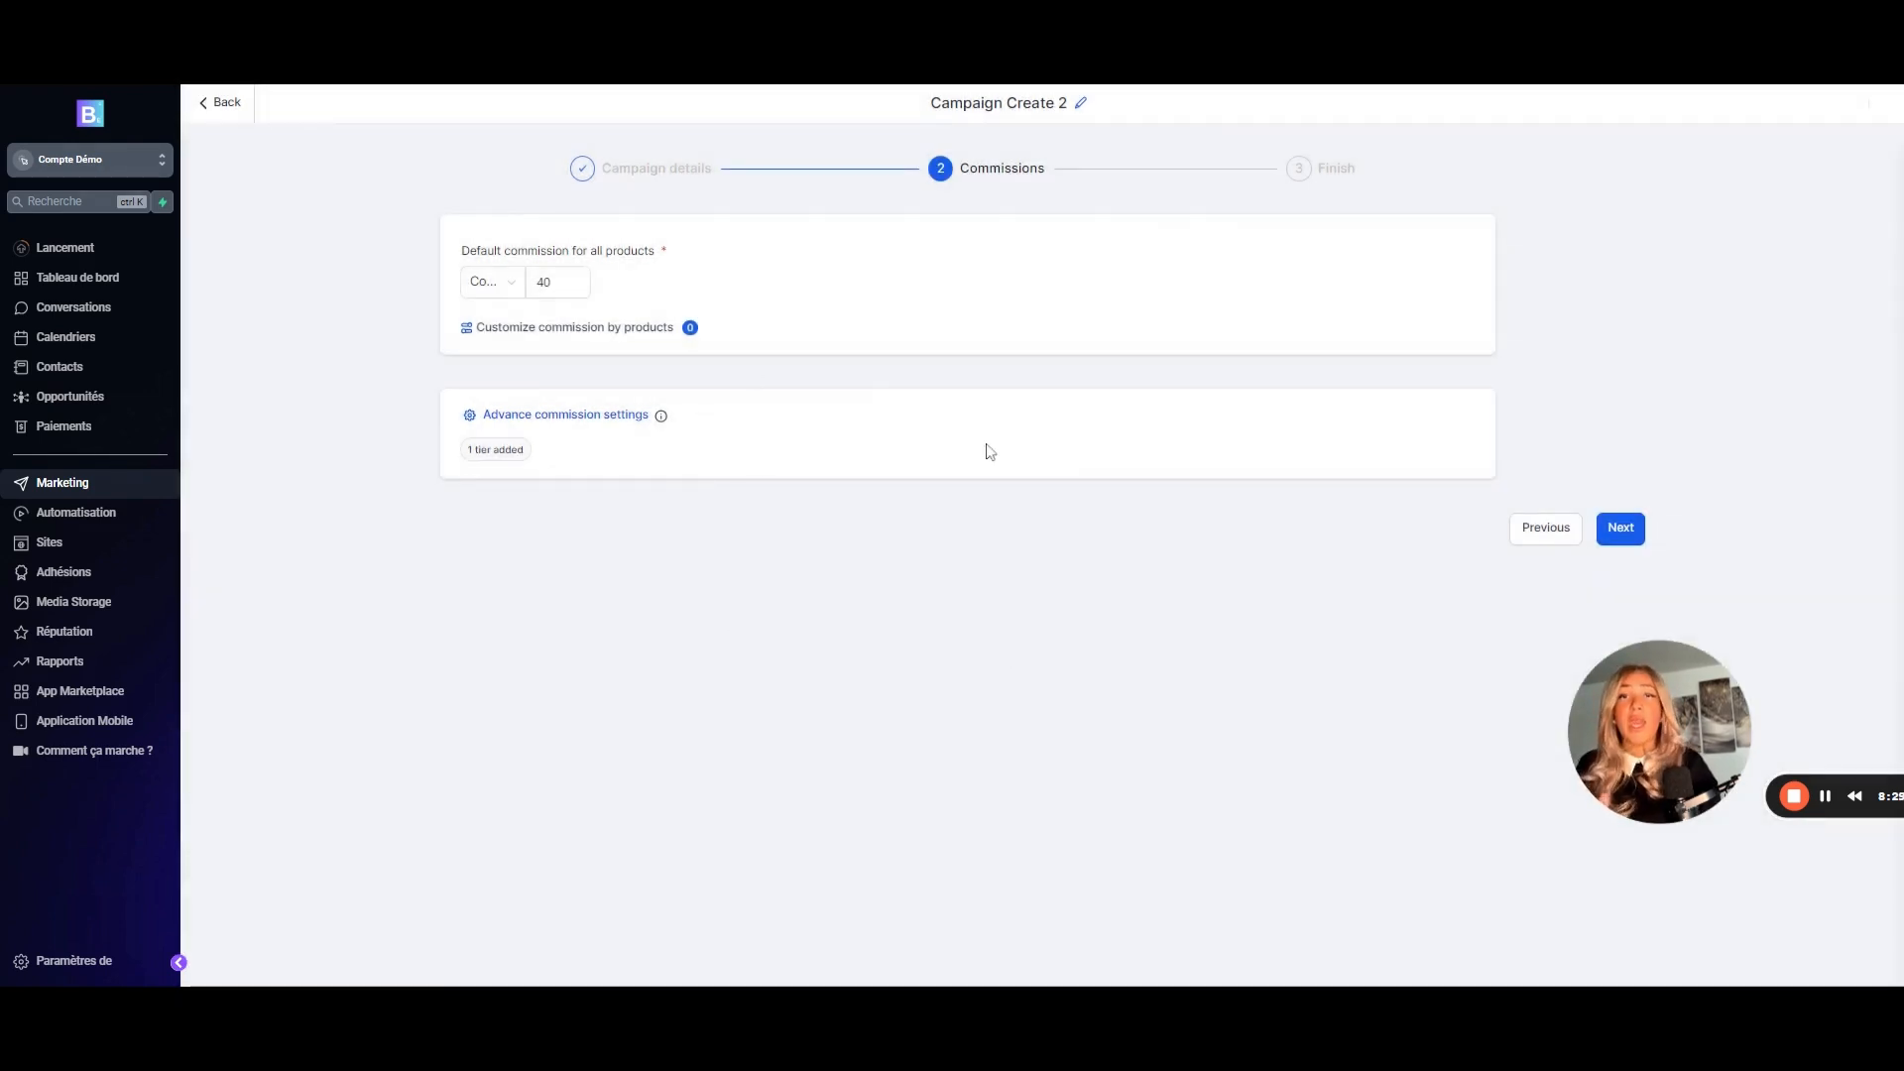
click(1629, 540)
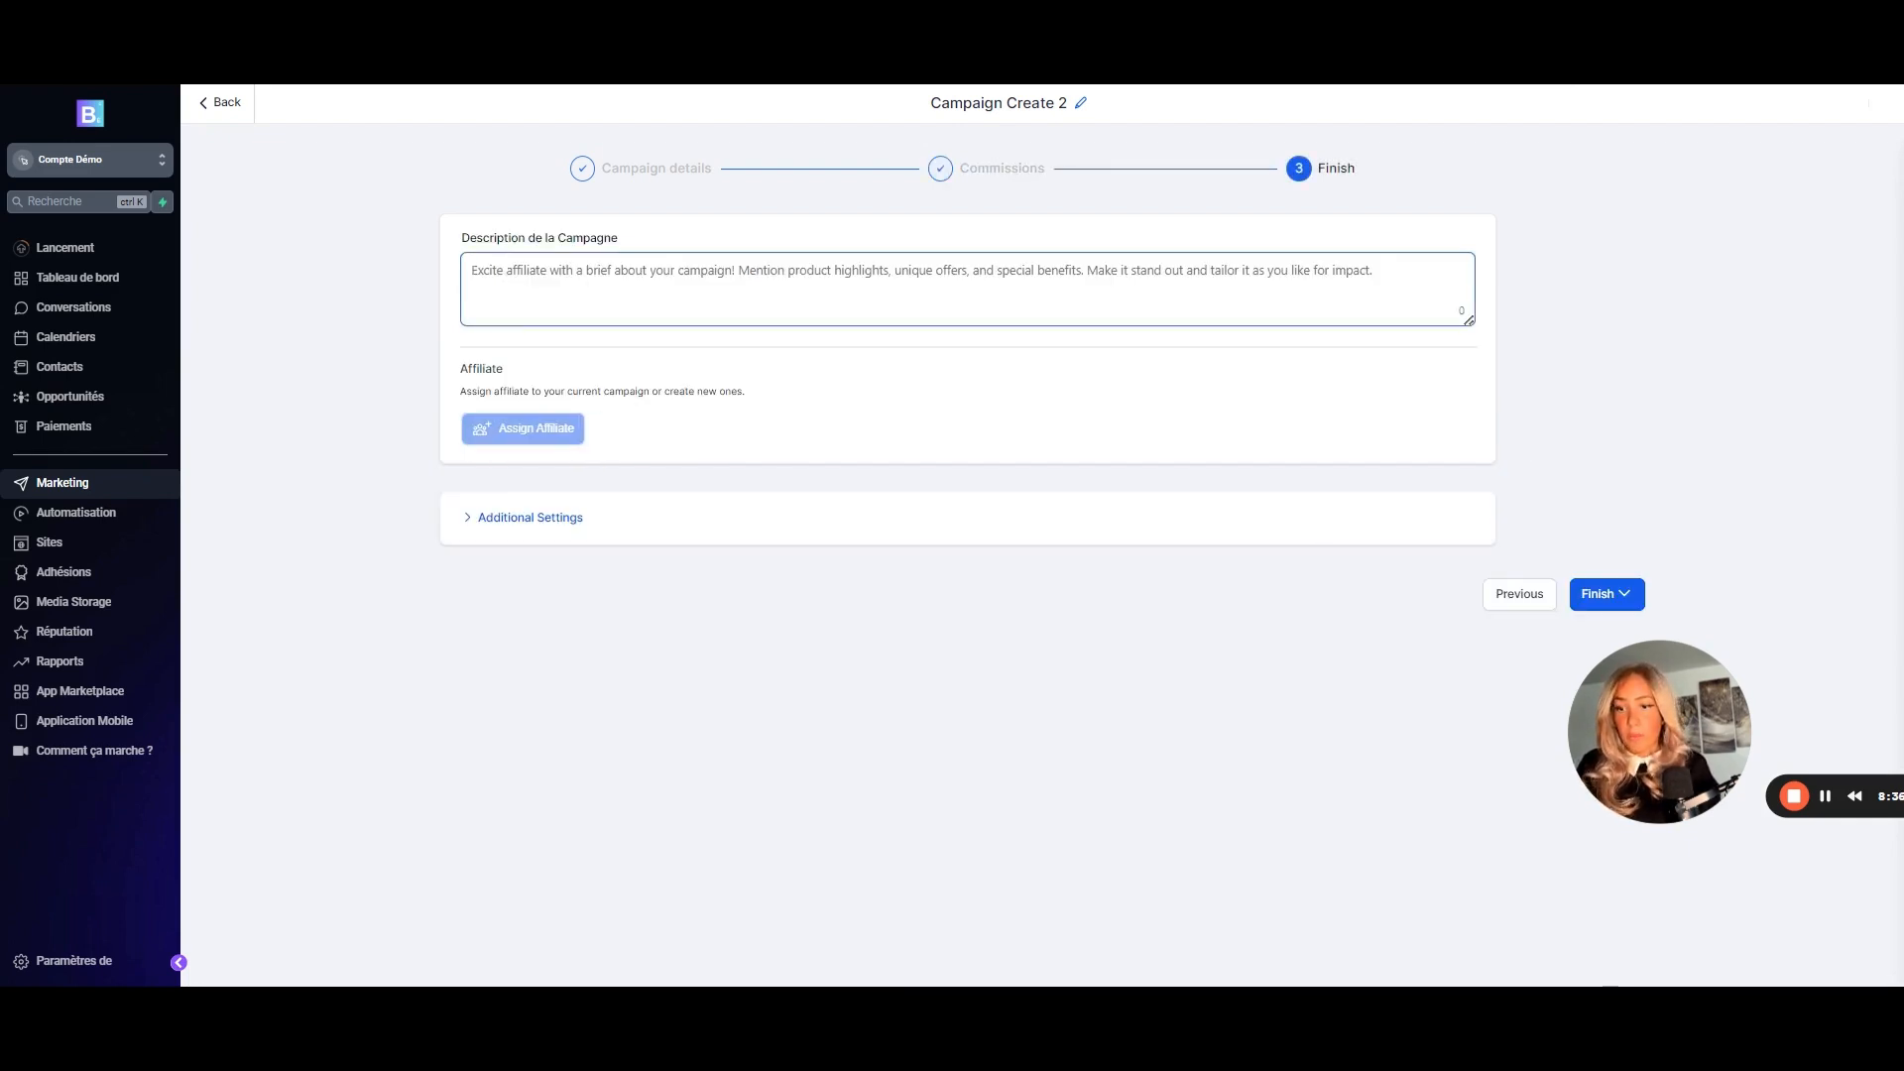
- Enter 'Description' as the campaign description and review the Additional Settings' template and 365-day cookies
text(Description)
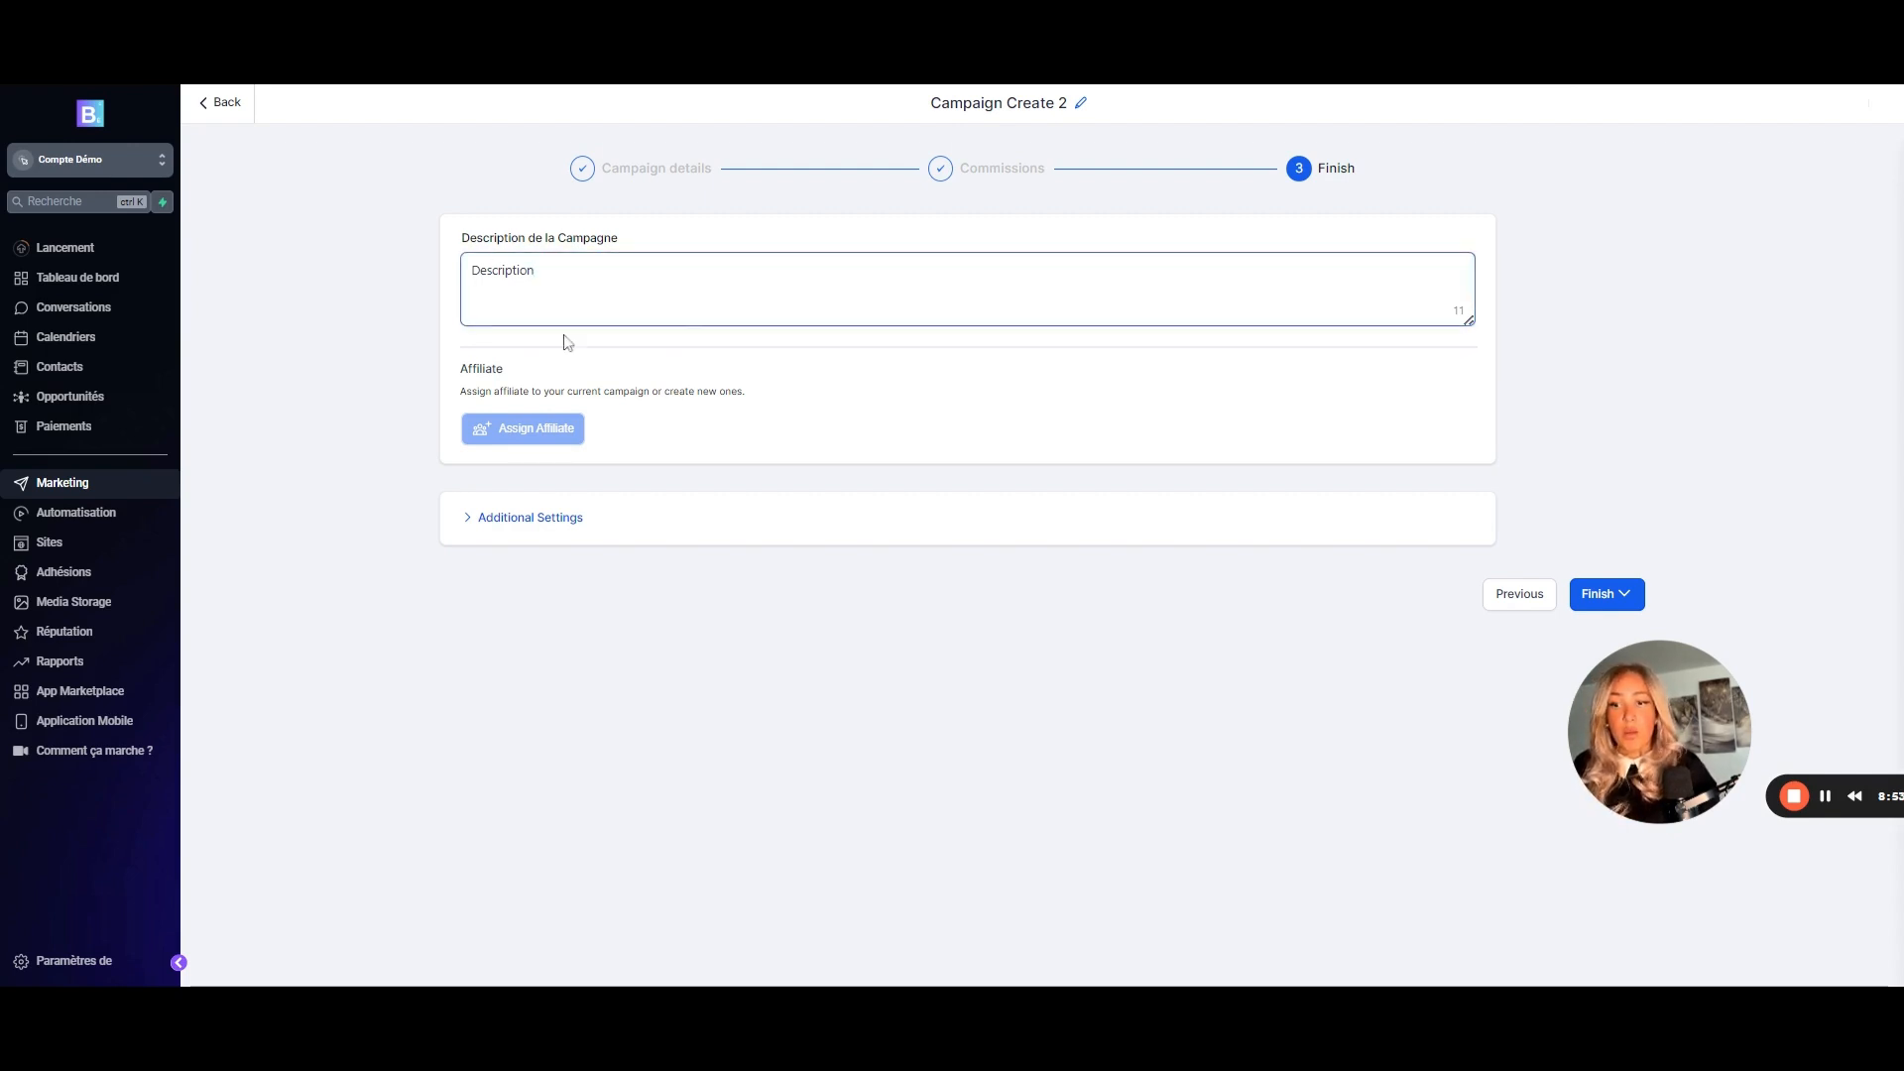
click(520, 429)
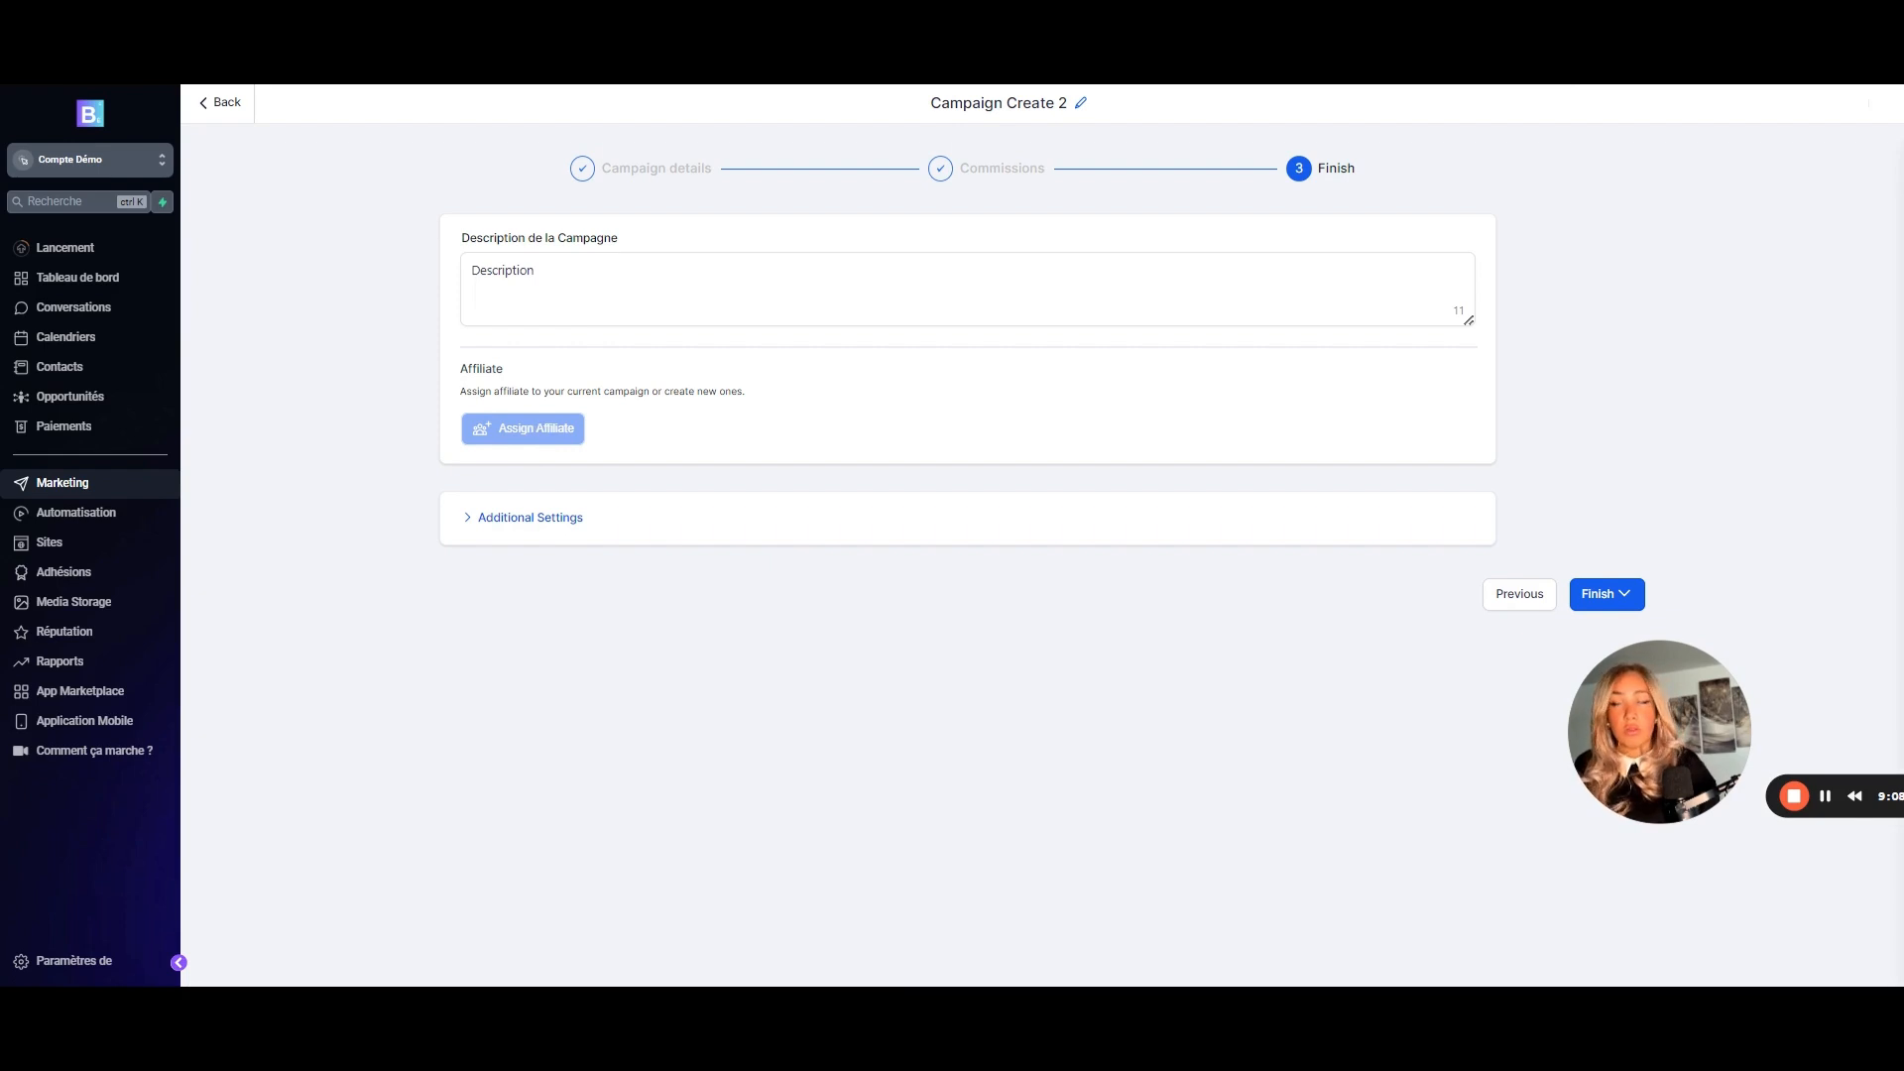
click(526, 518)
scroll(731, 532, down, 2)
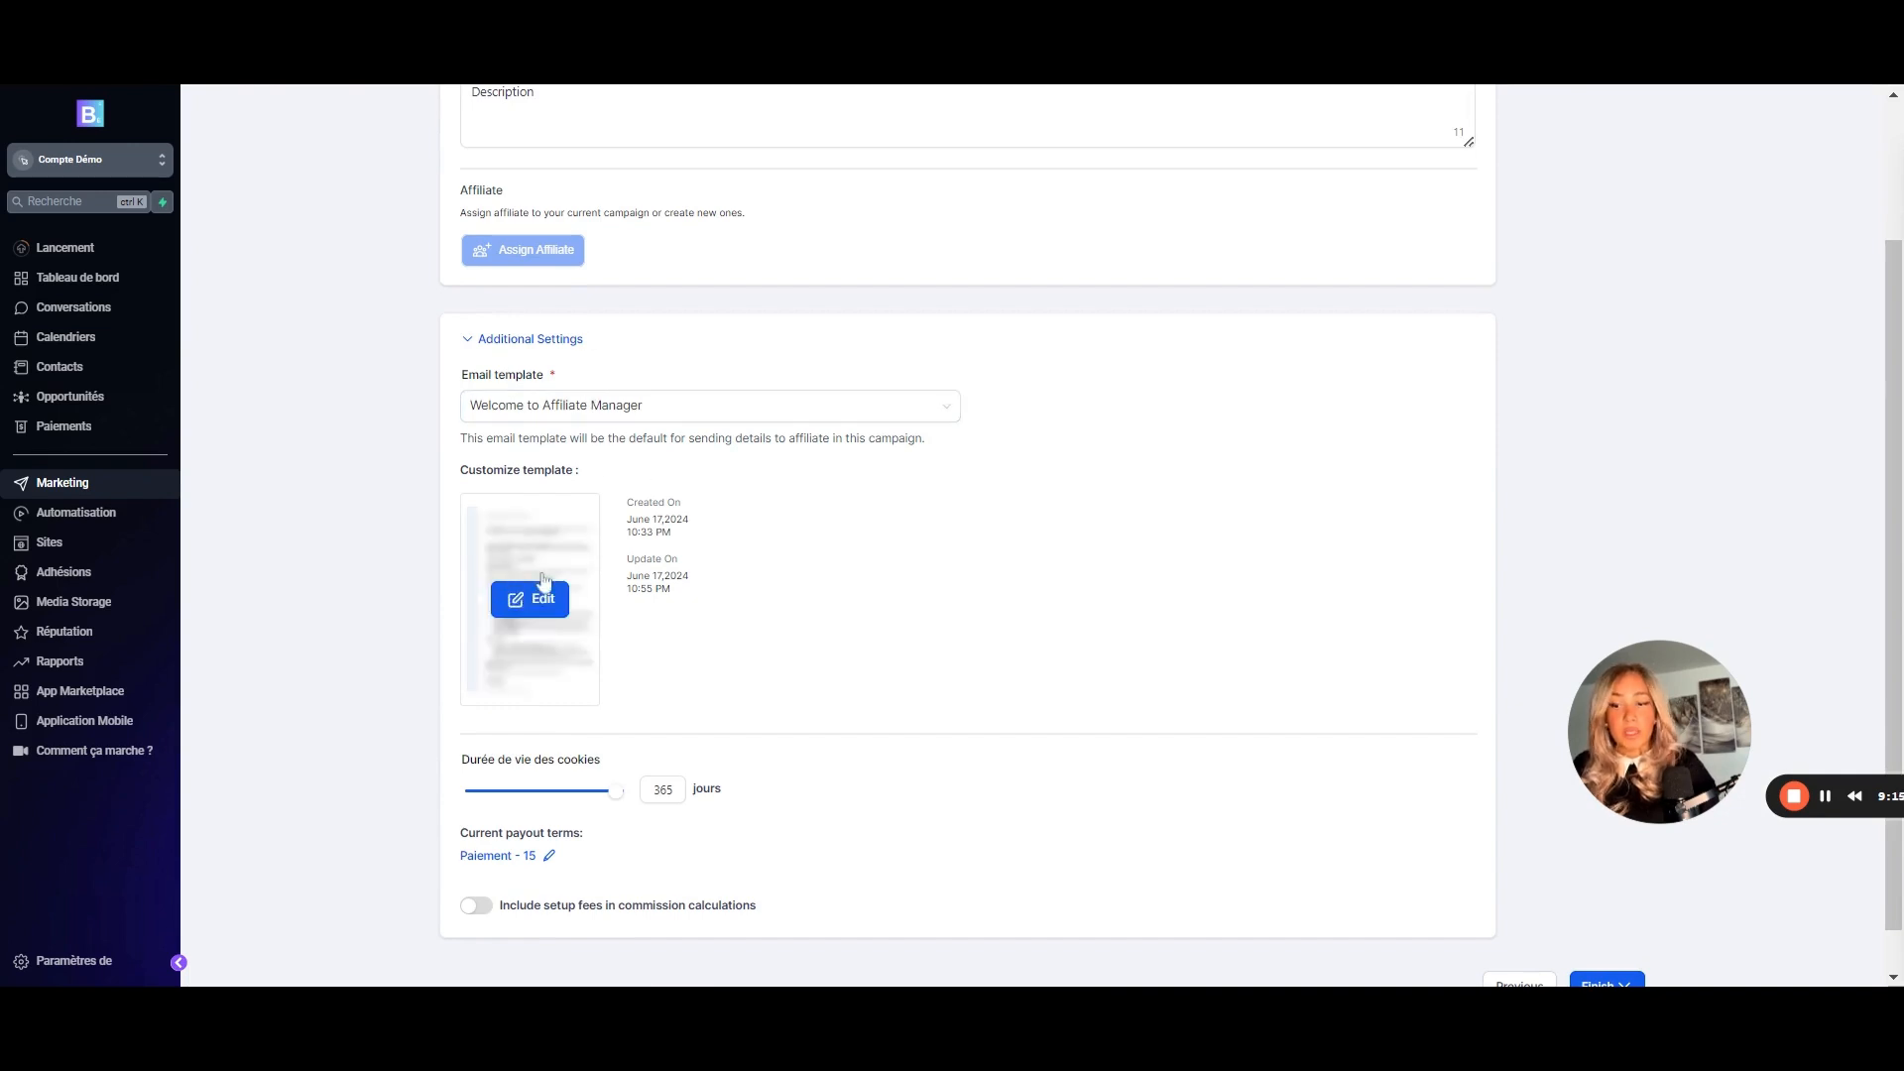
scroll(551, 422, down, 1)
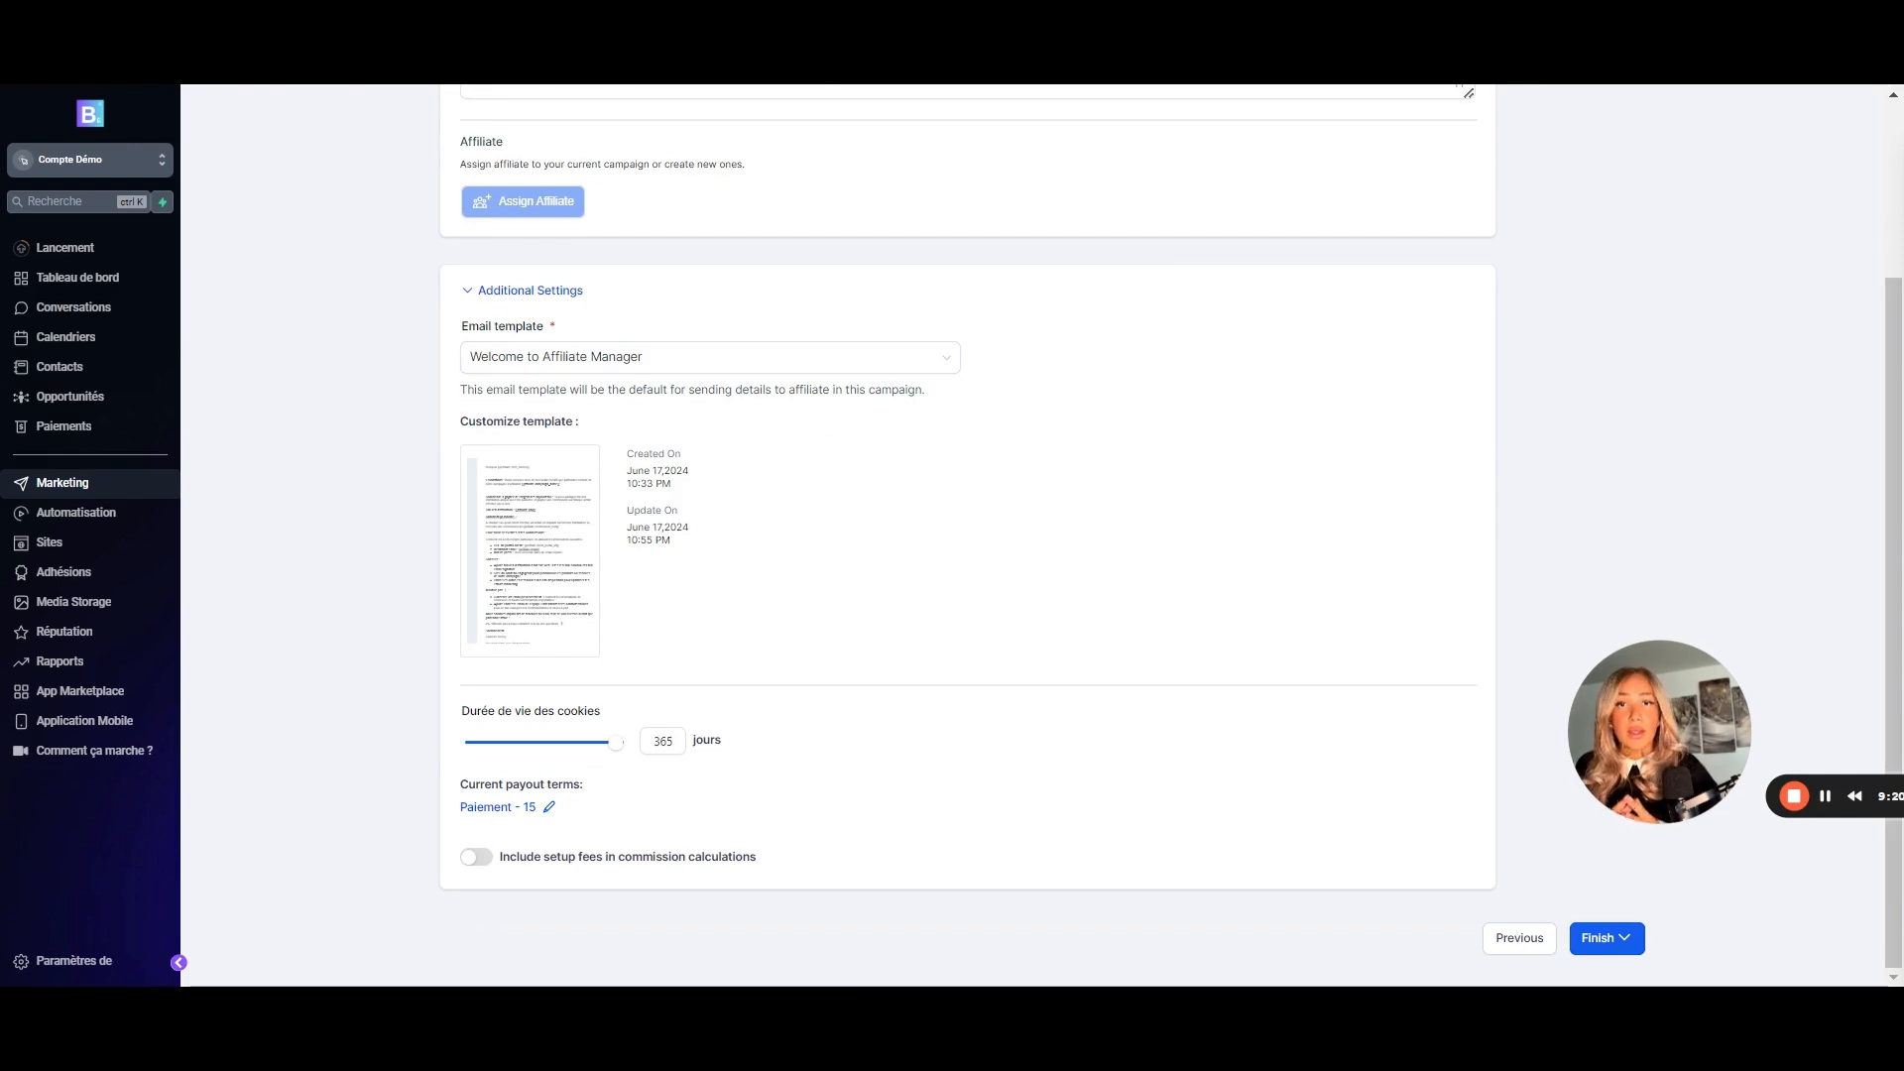
- Inspect the Welcome to Affiliate Manager email's placeholders and variables, then close the editor
click(524, 551)
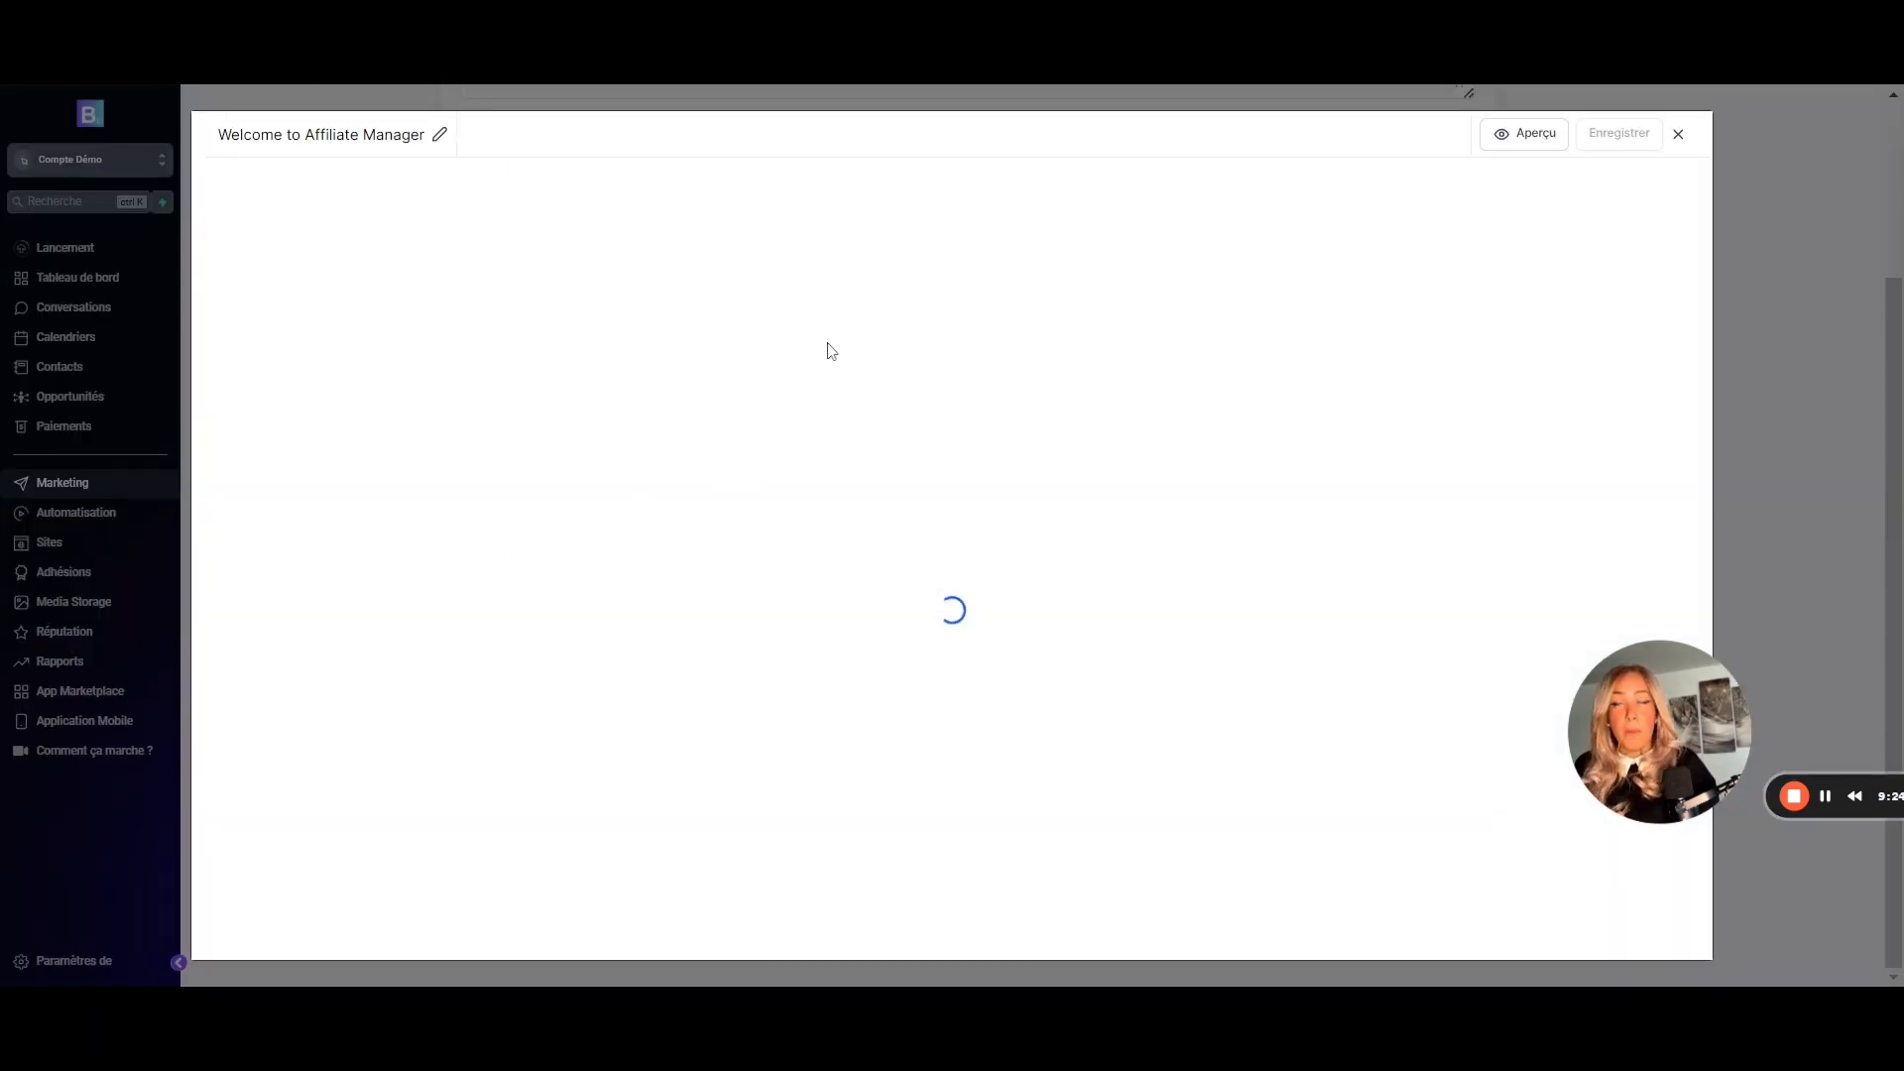
scroll(1088, 596, down, 2)
scroll(1088, 595, up, 2)
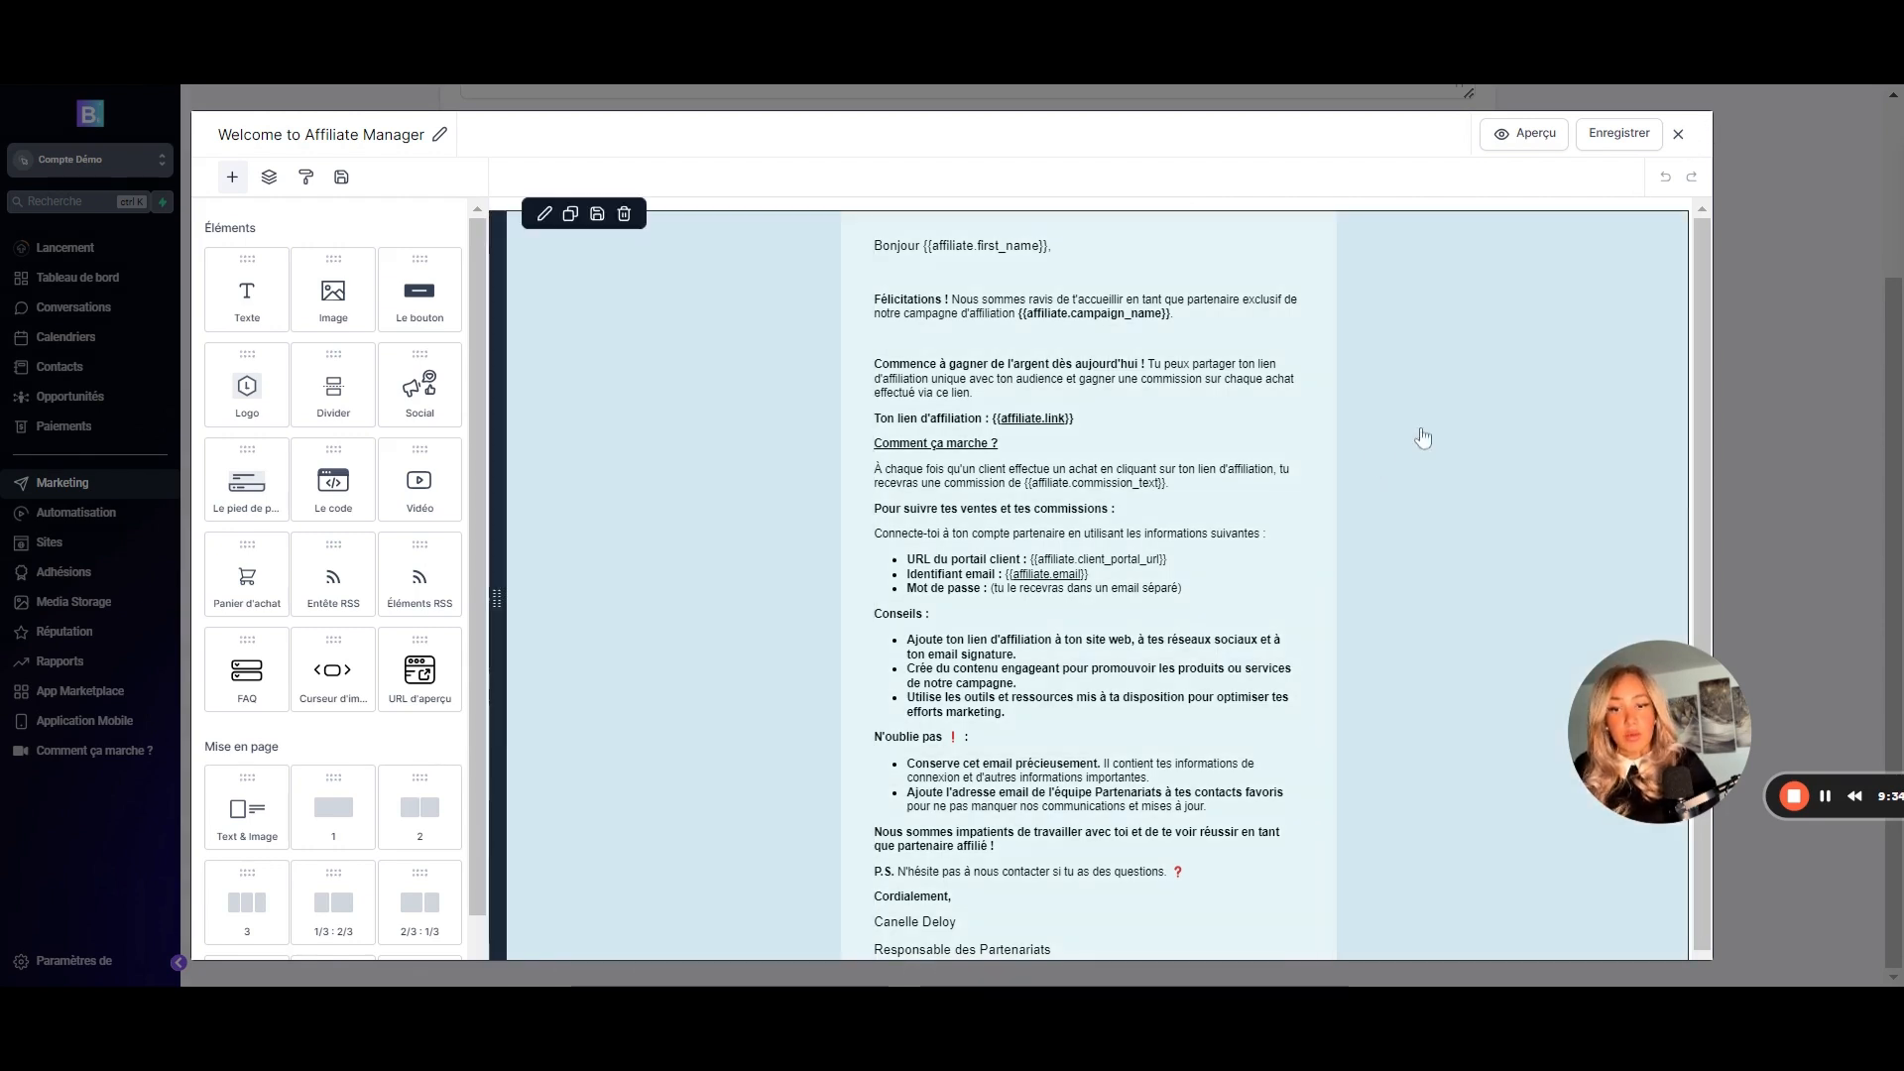
drag(1088, 576, 1006, 575)
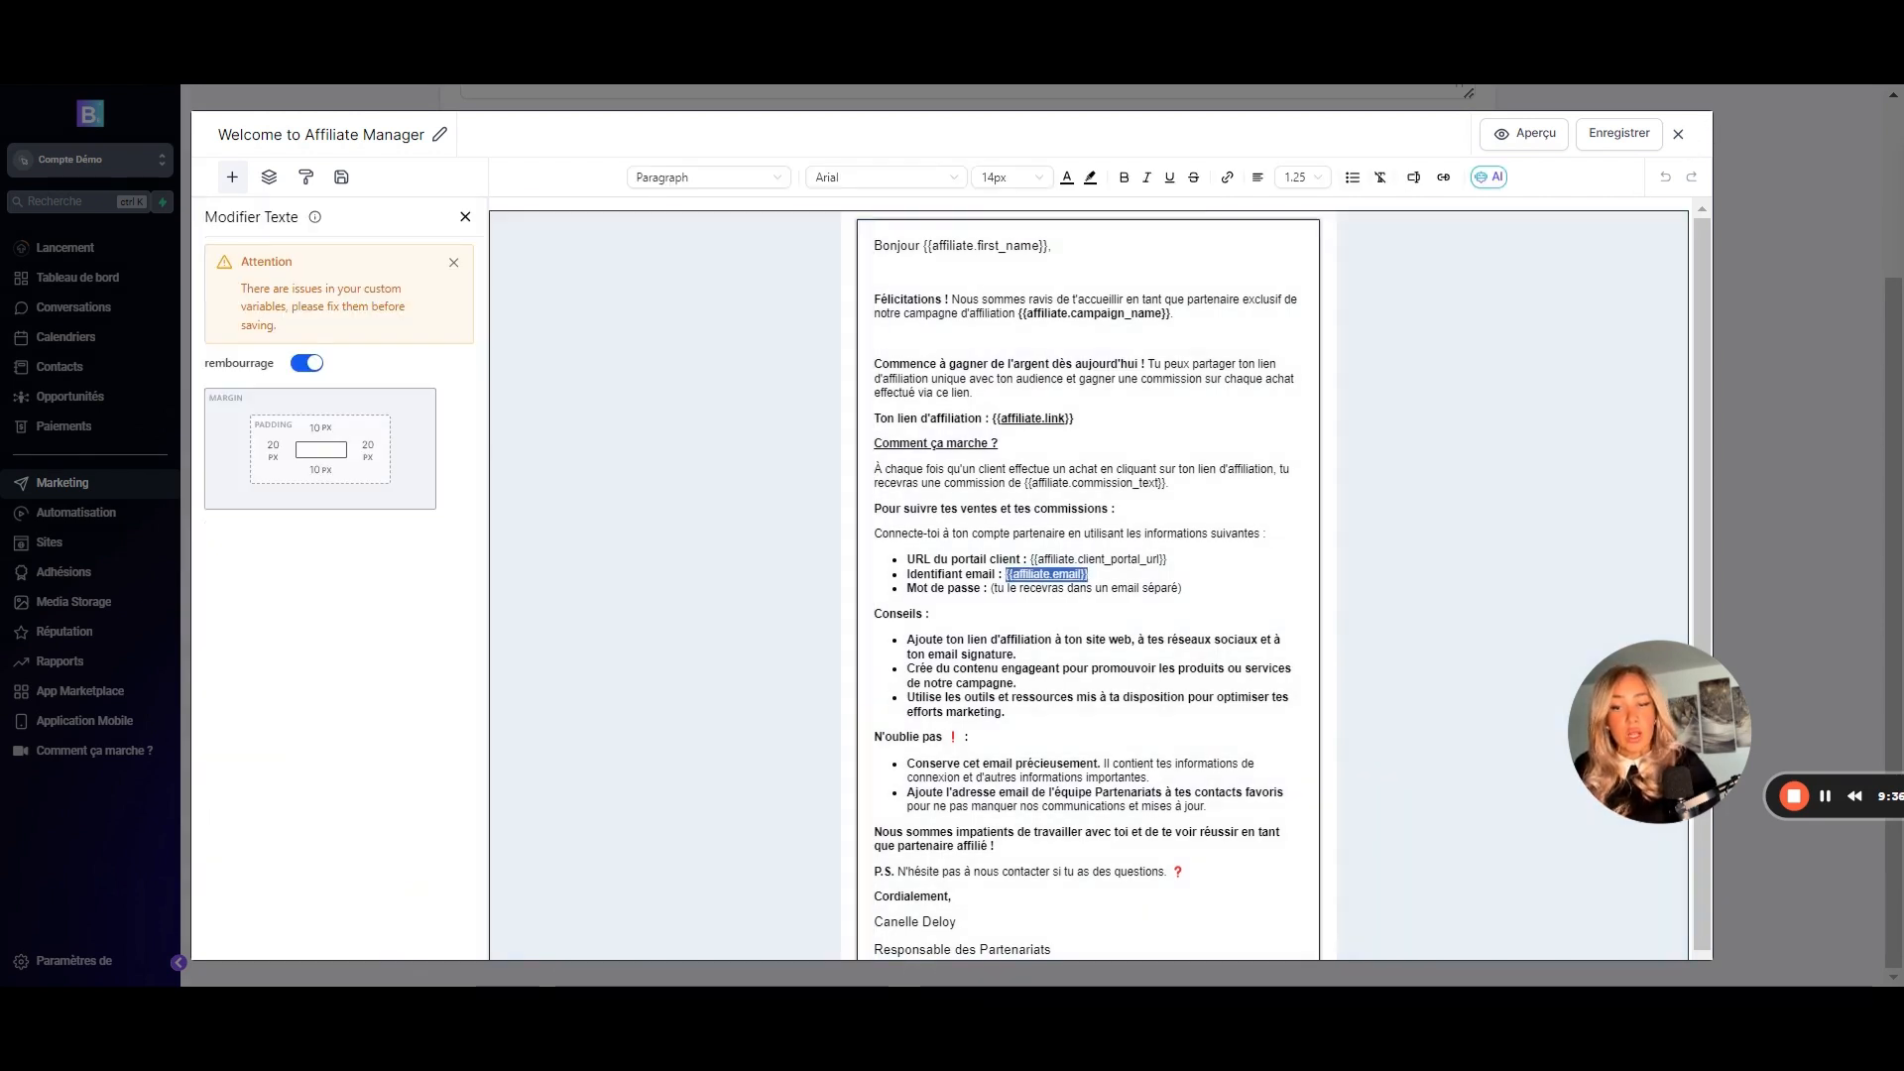
drag(1169, 560, 1027, 561)
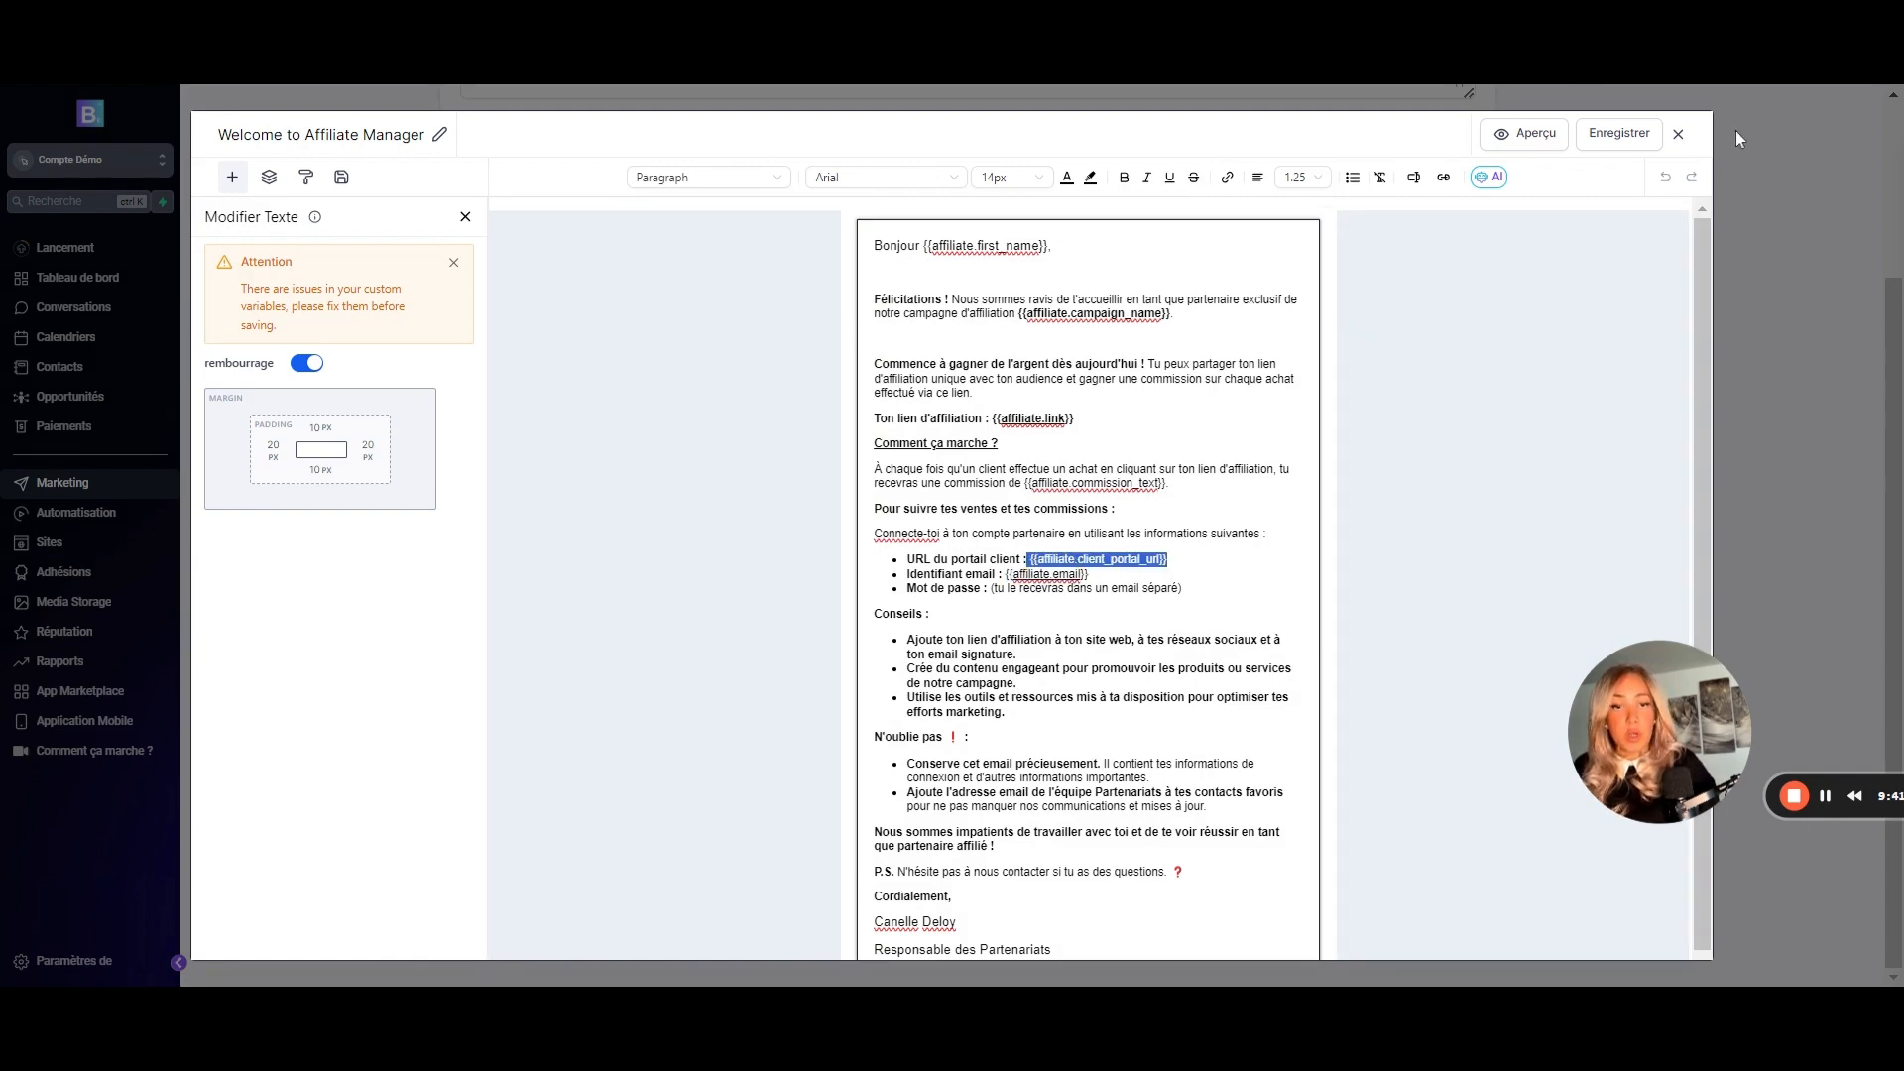
click(1678, 134)
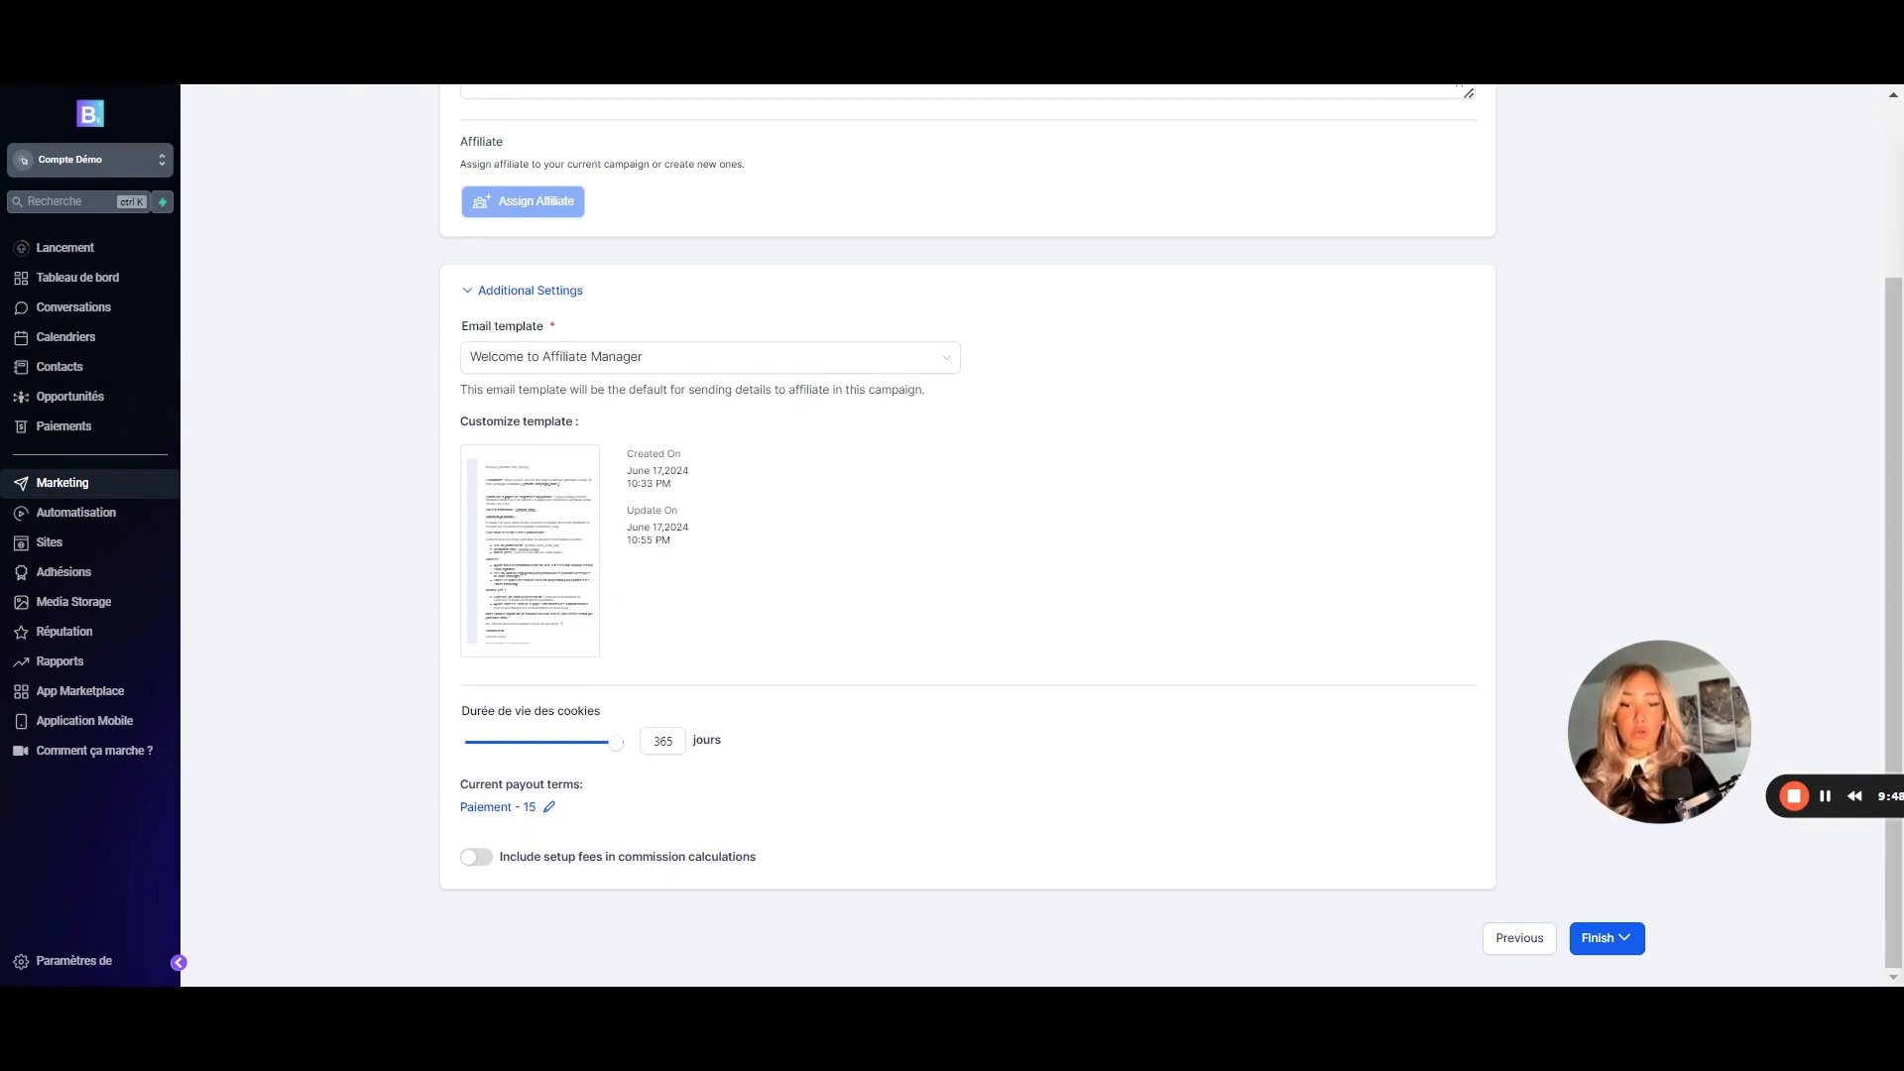
- Finish Campaign Create 2 and publish it immediately
click(1601, 940)
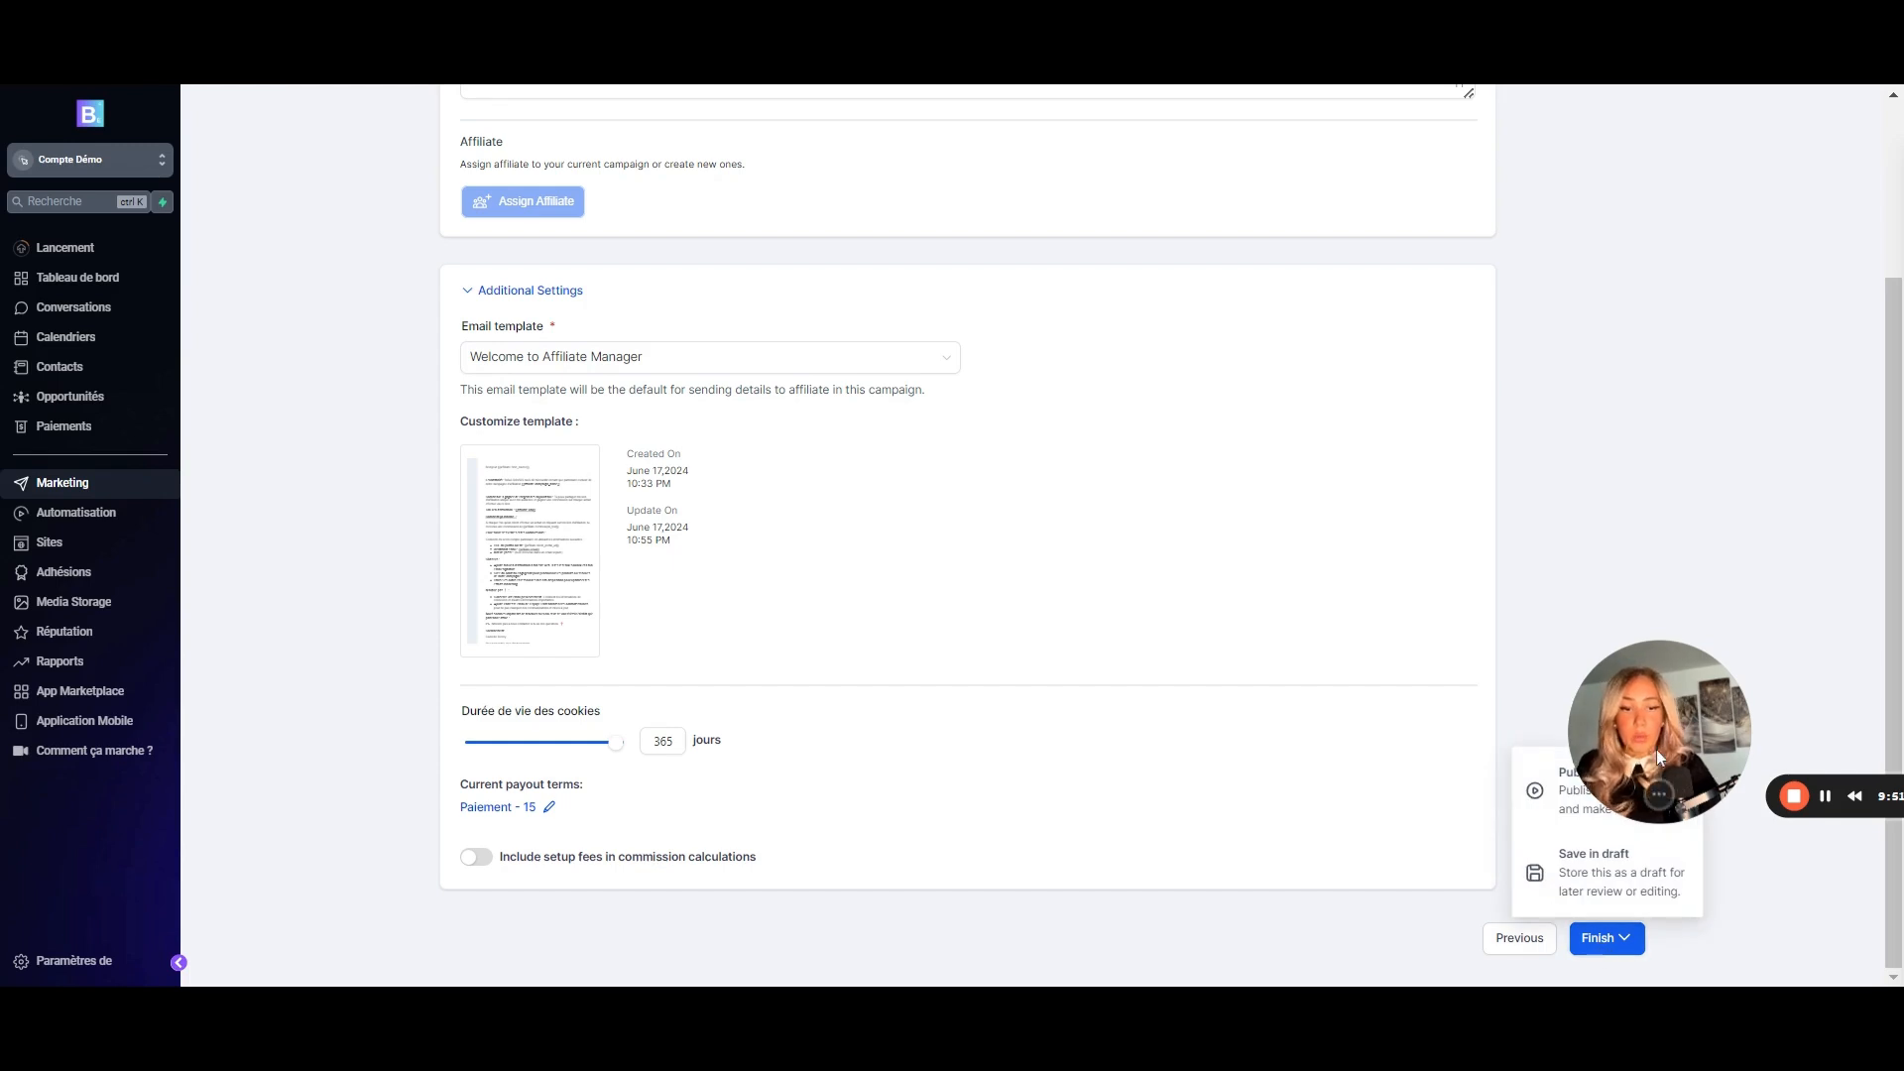
drag(1653, 750, 1676, 508)
click(1613, 808)
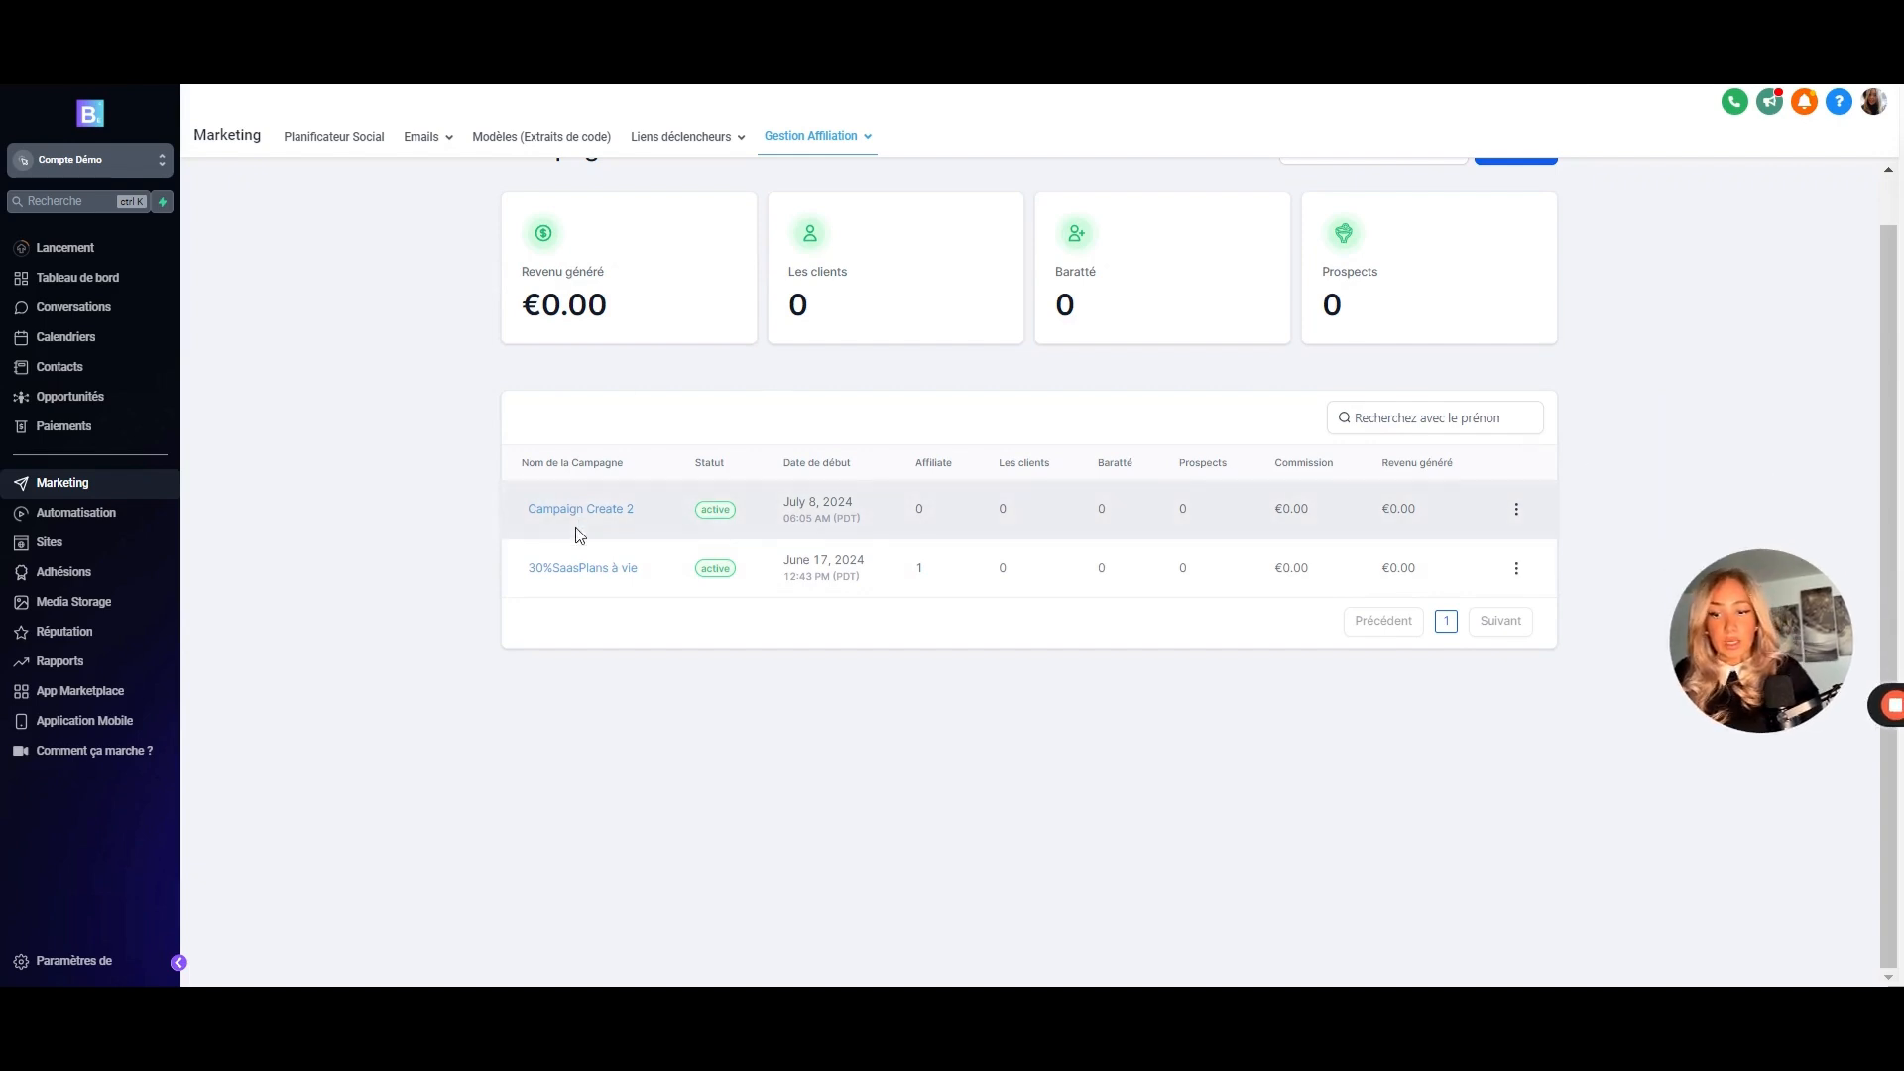
scroll(1407, 447, up, 1)
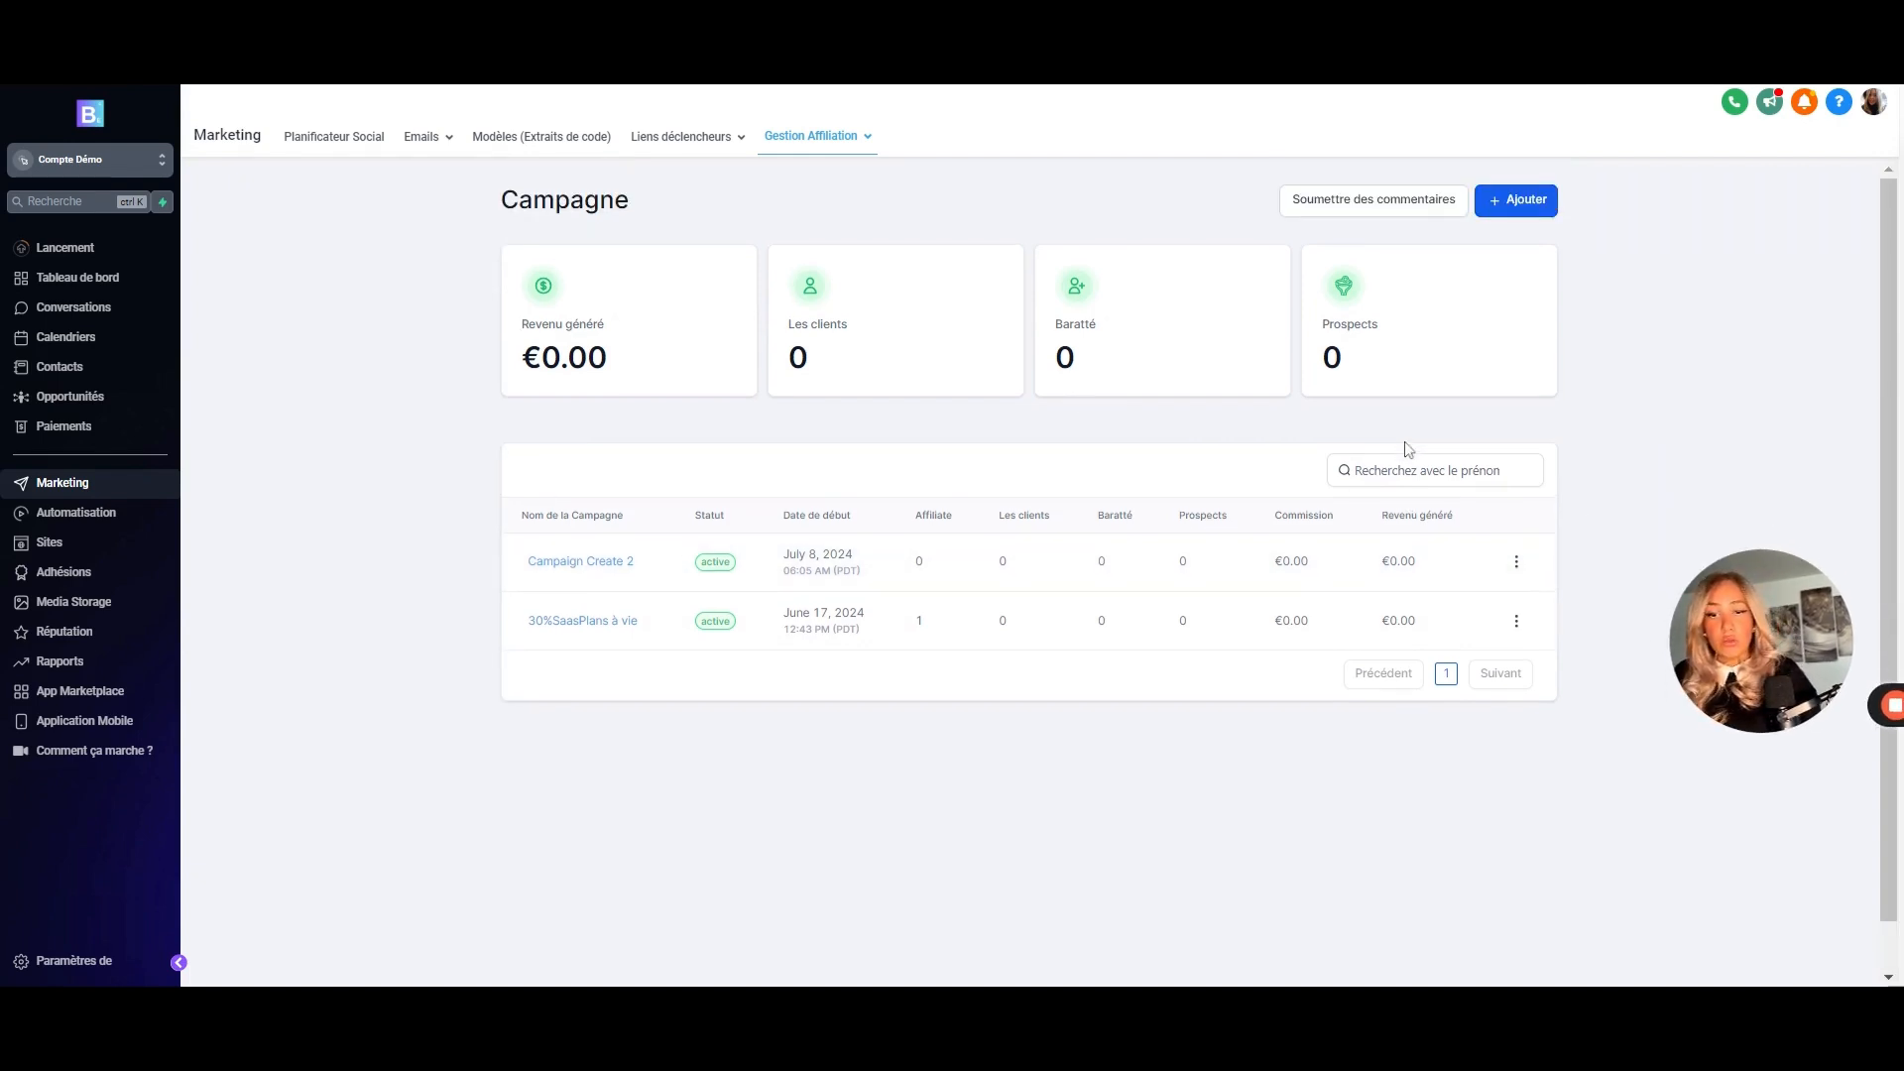
click(761, 135)
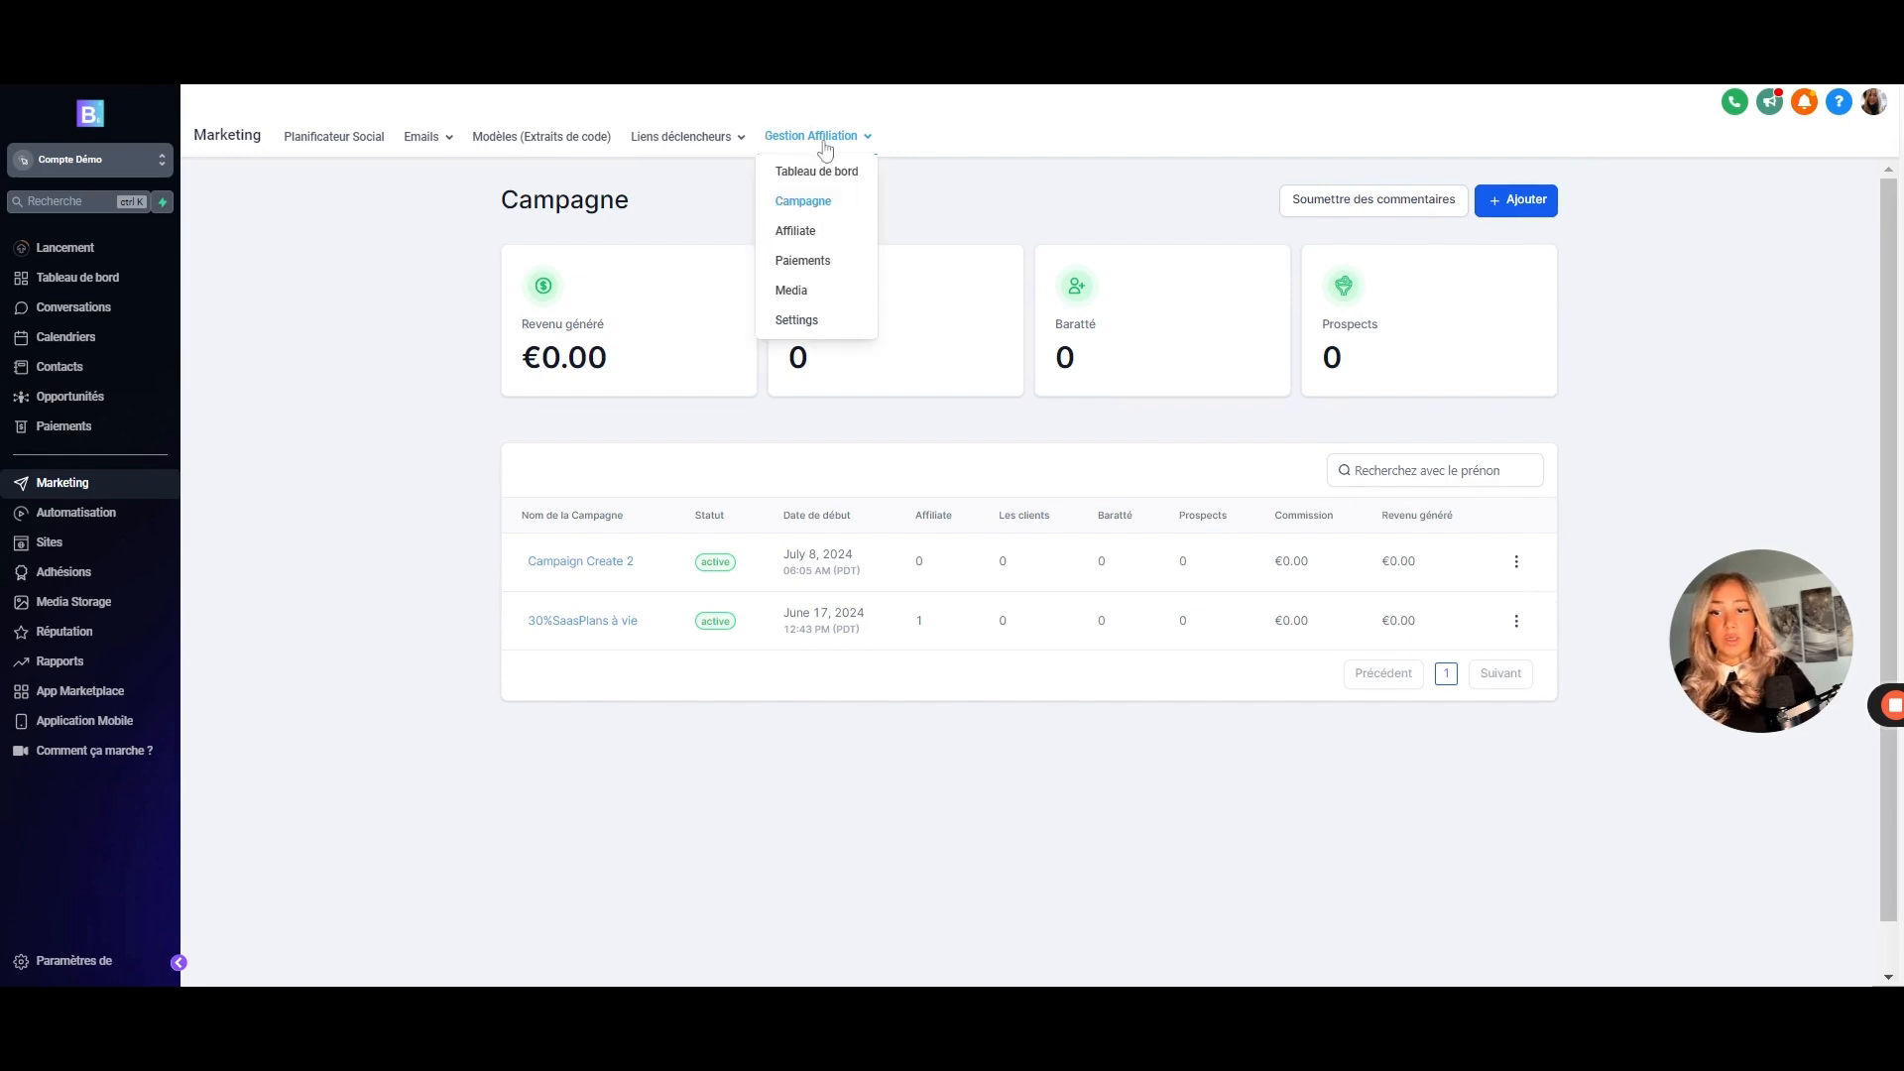
- View the affiliates list and the options for adding affiliates
click(797, 234)
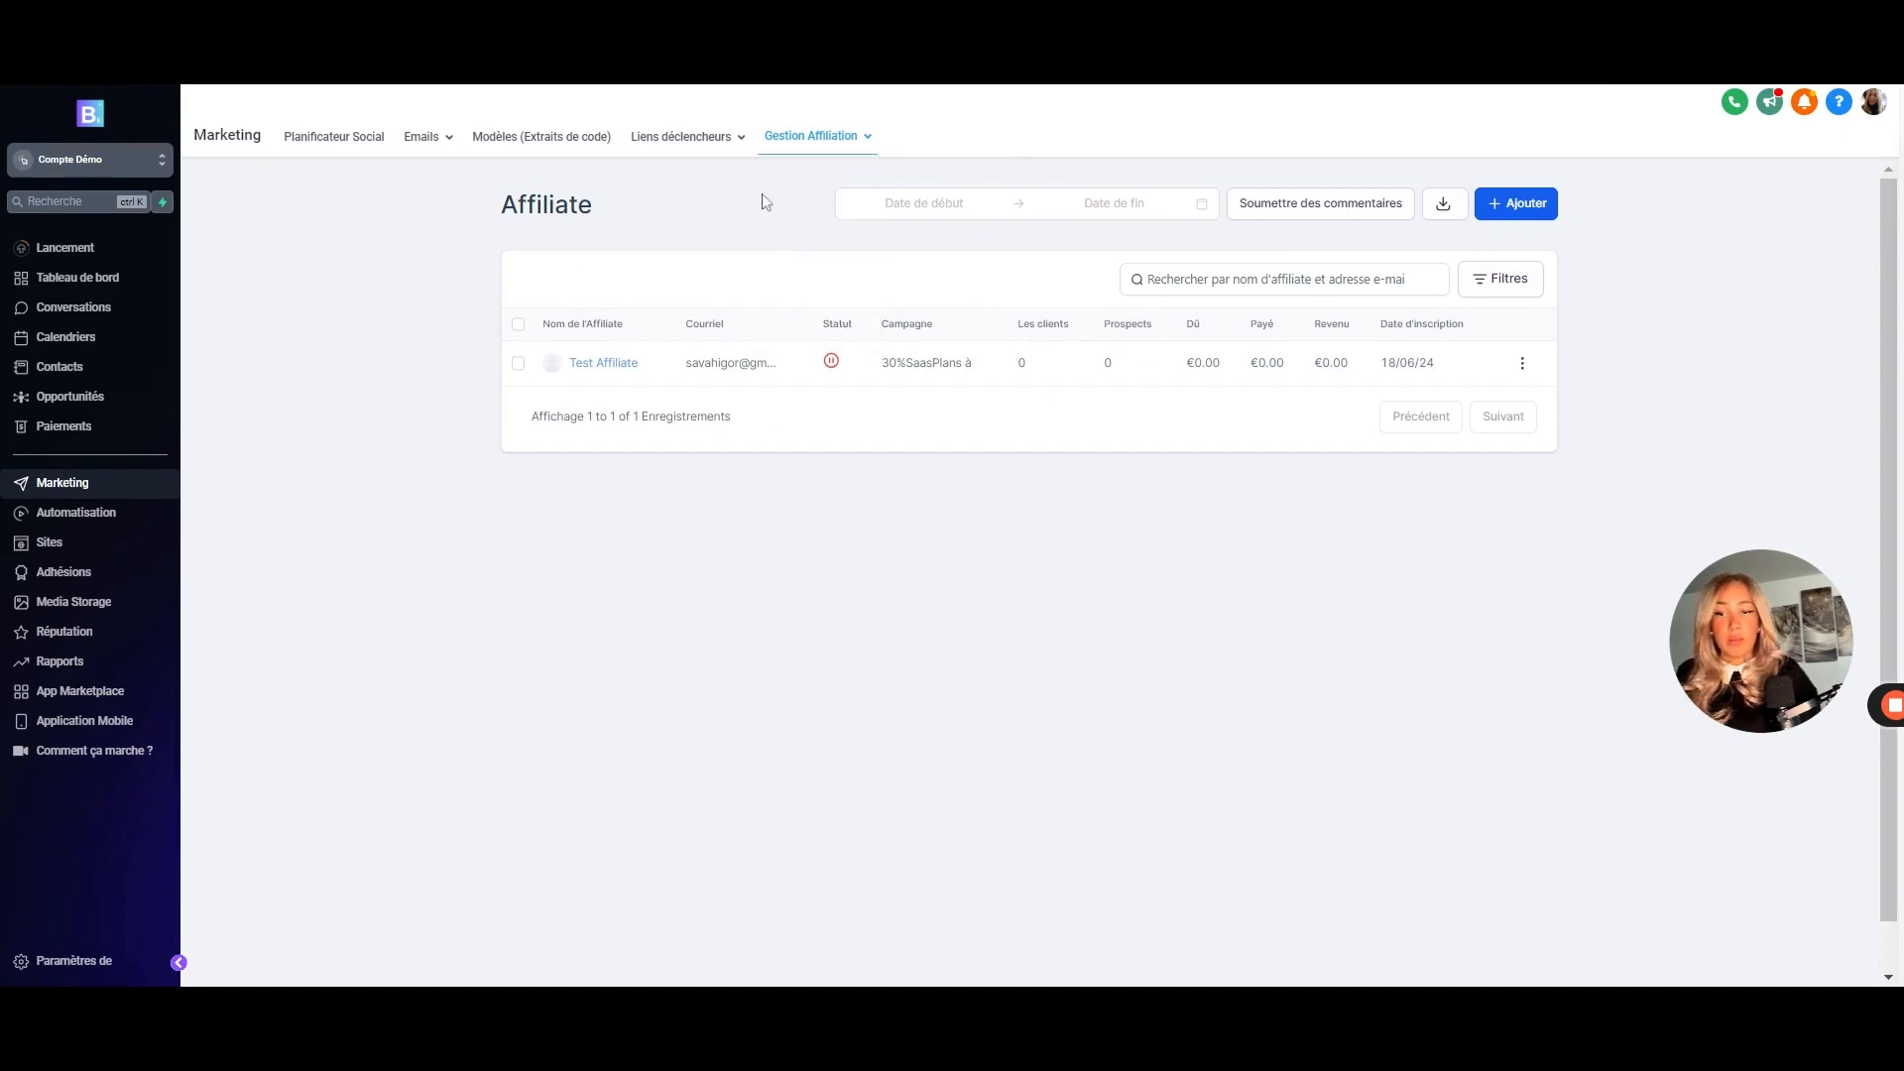
mouse_move(839, 149)
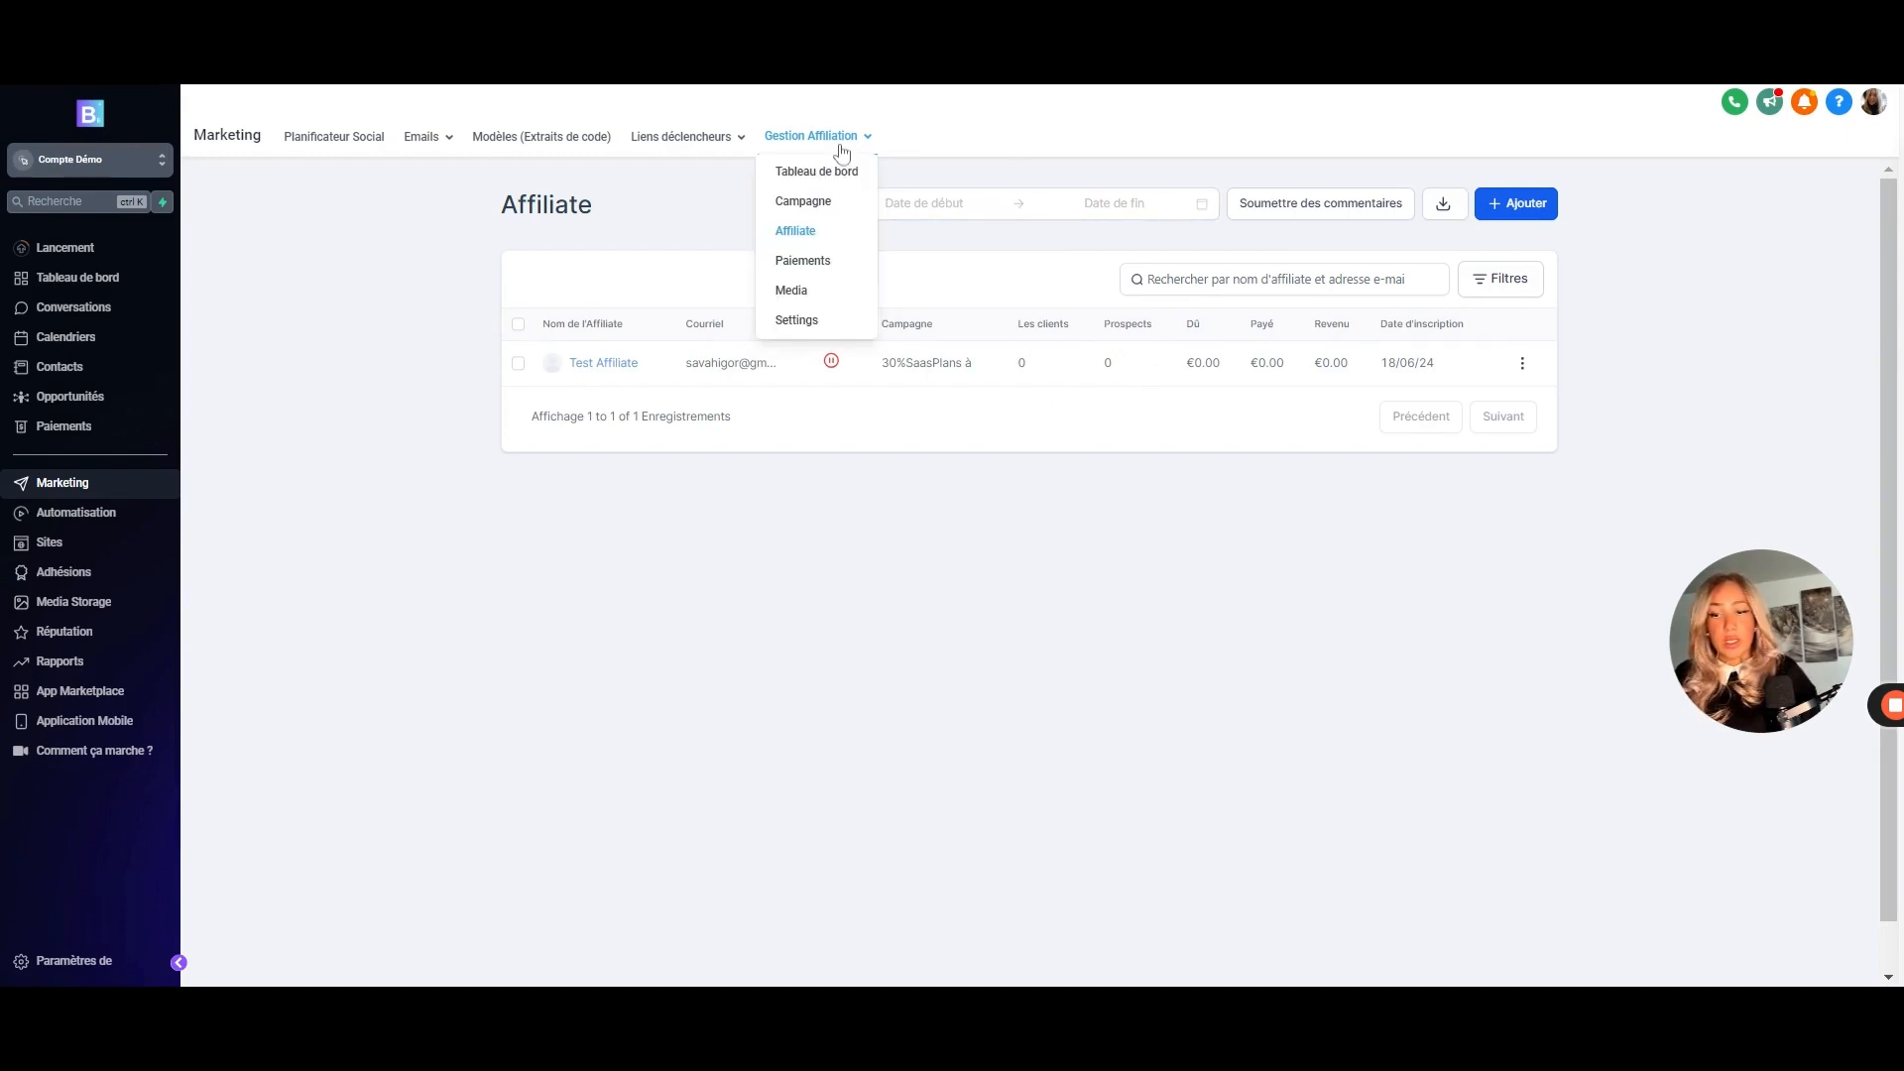
click(1522, 208)
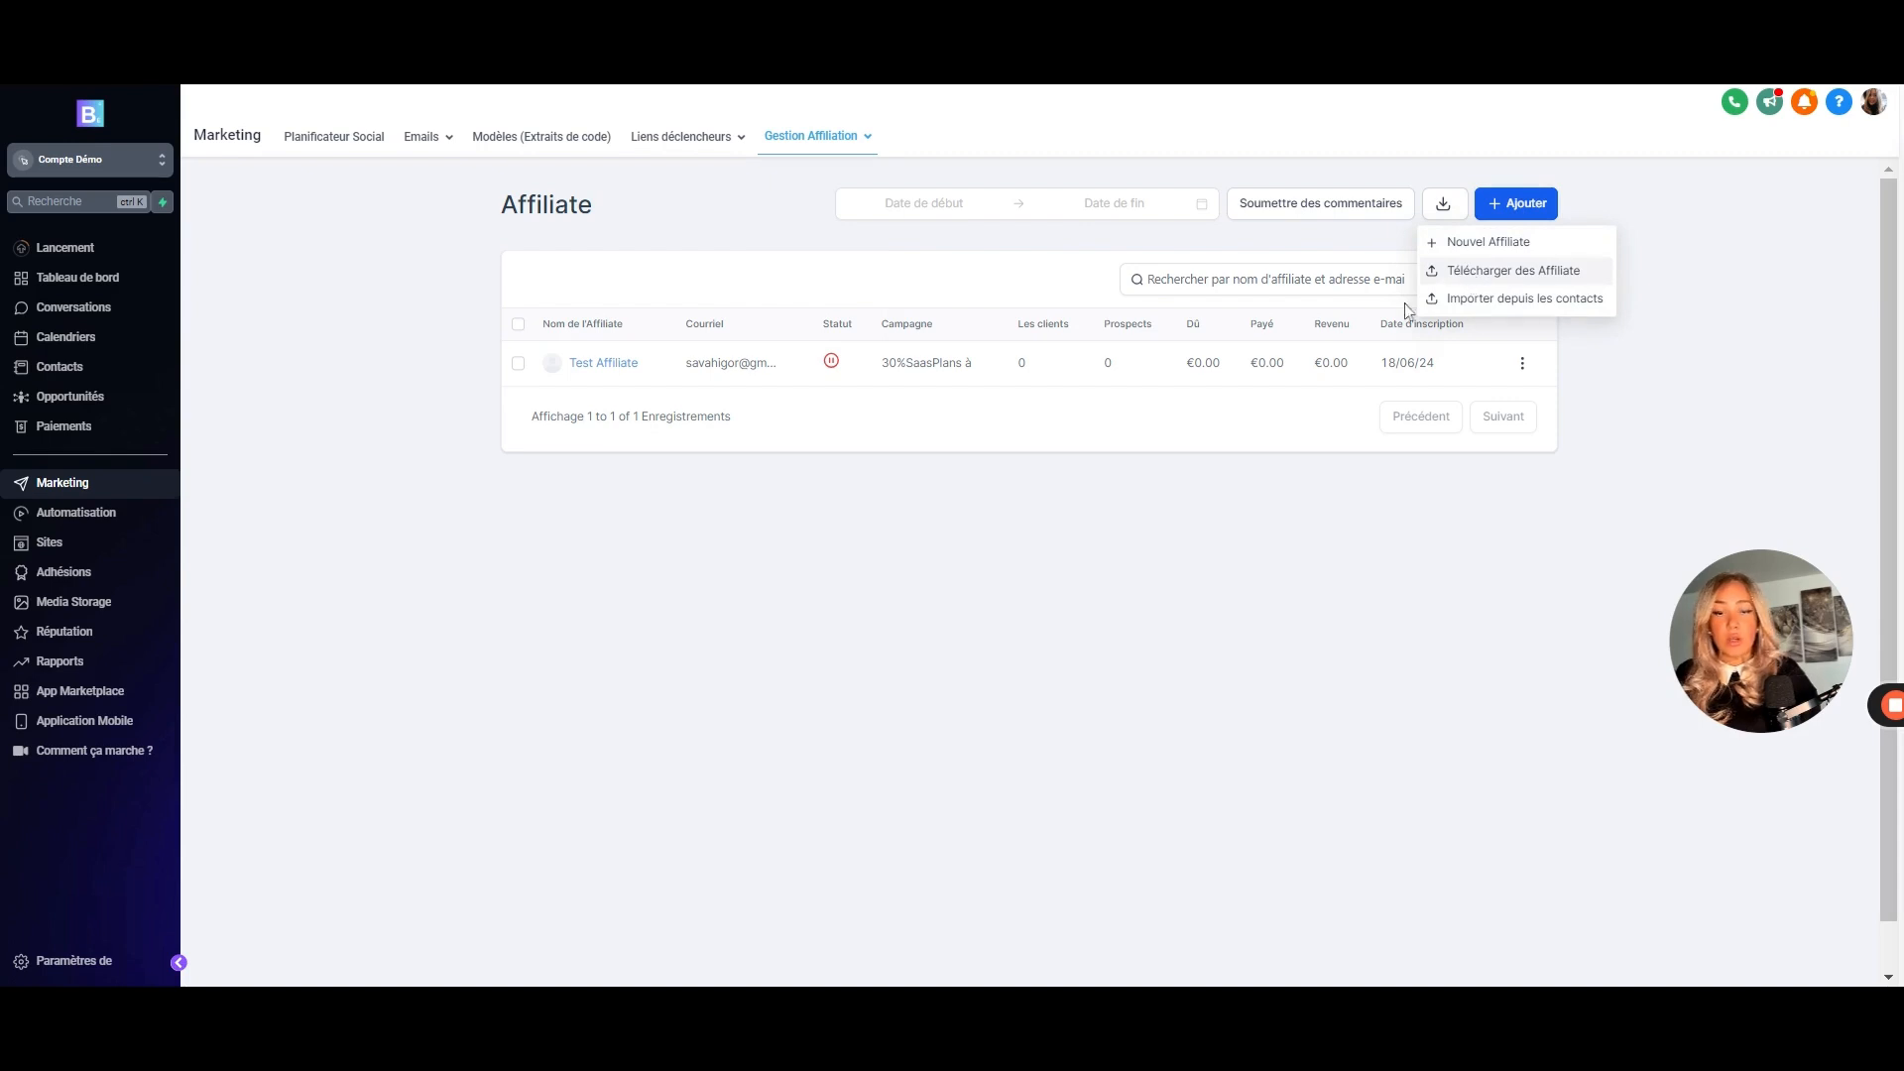
- Check the Paiements page's pending, approved, paid and refused payout lists, all empty
mouse_move(787, 153)
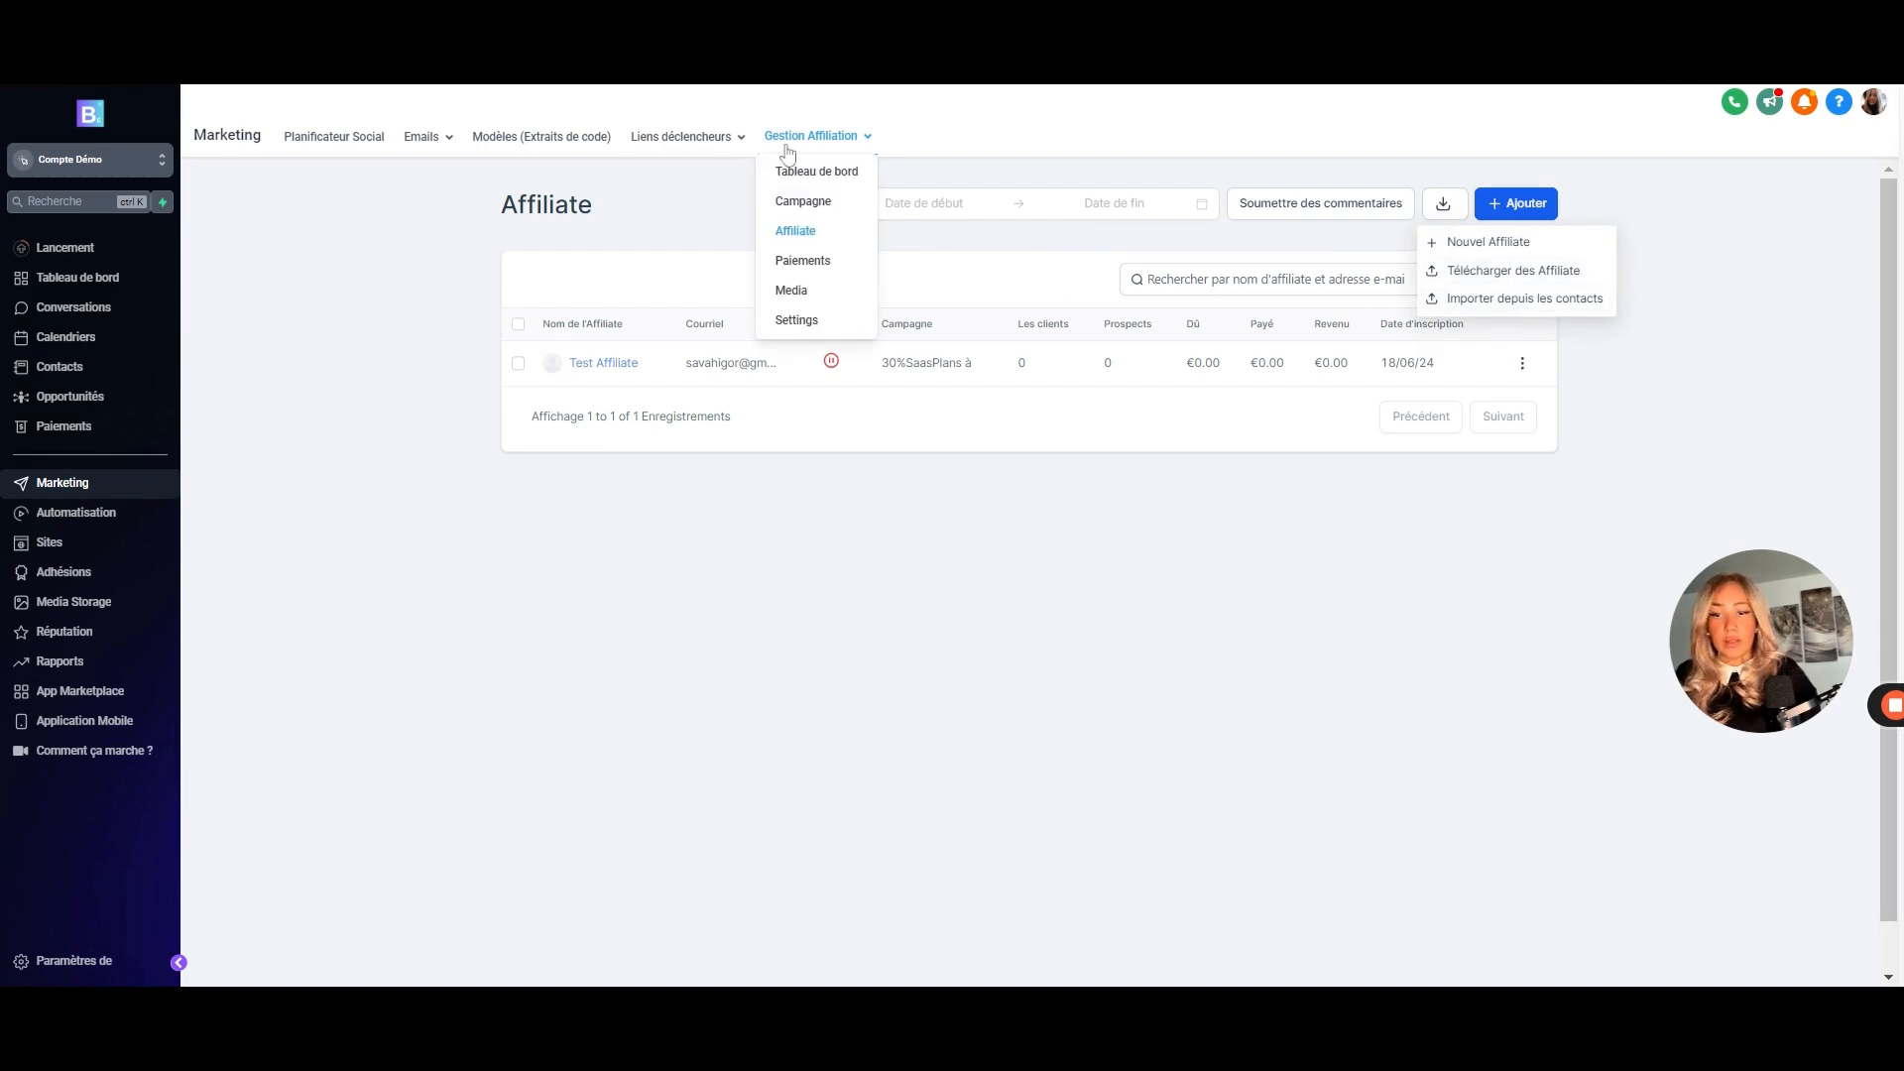
click(818, 268)
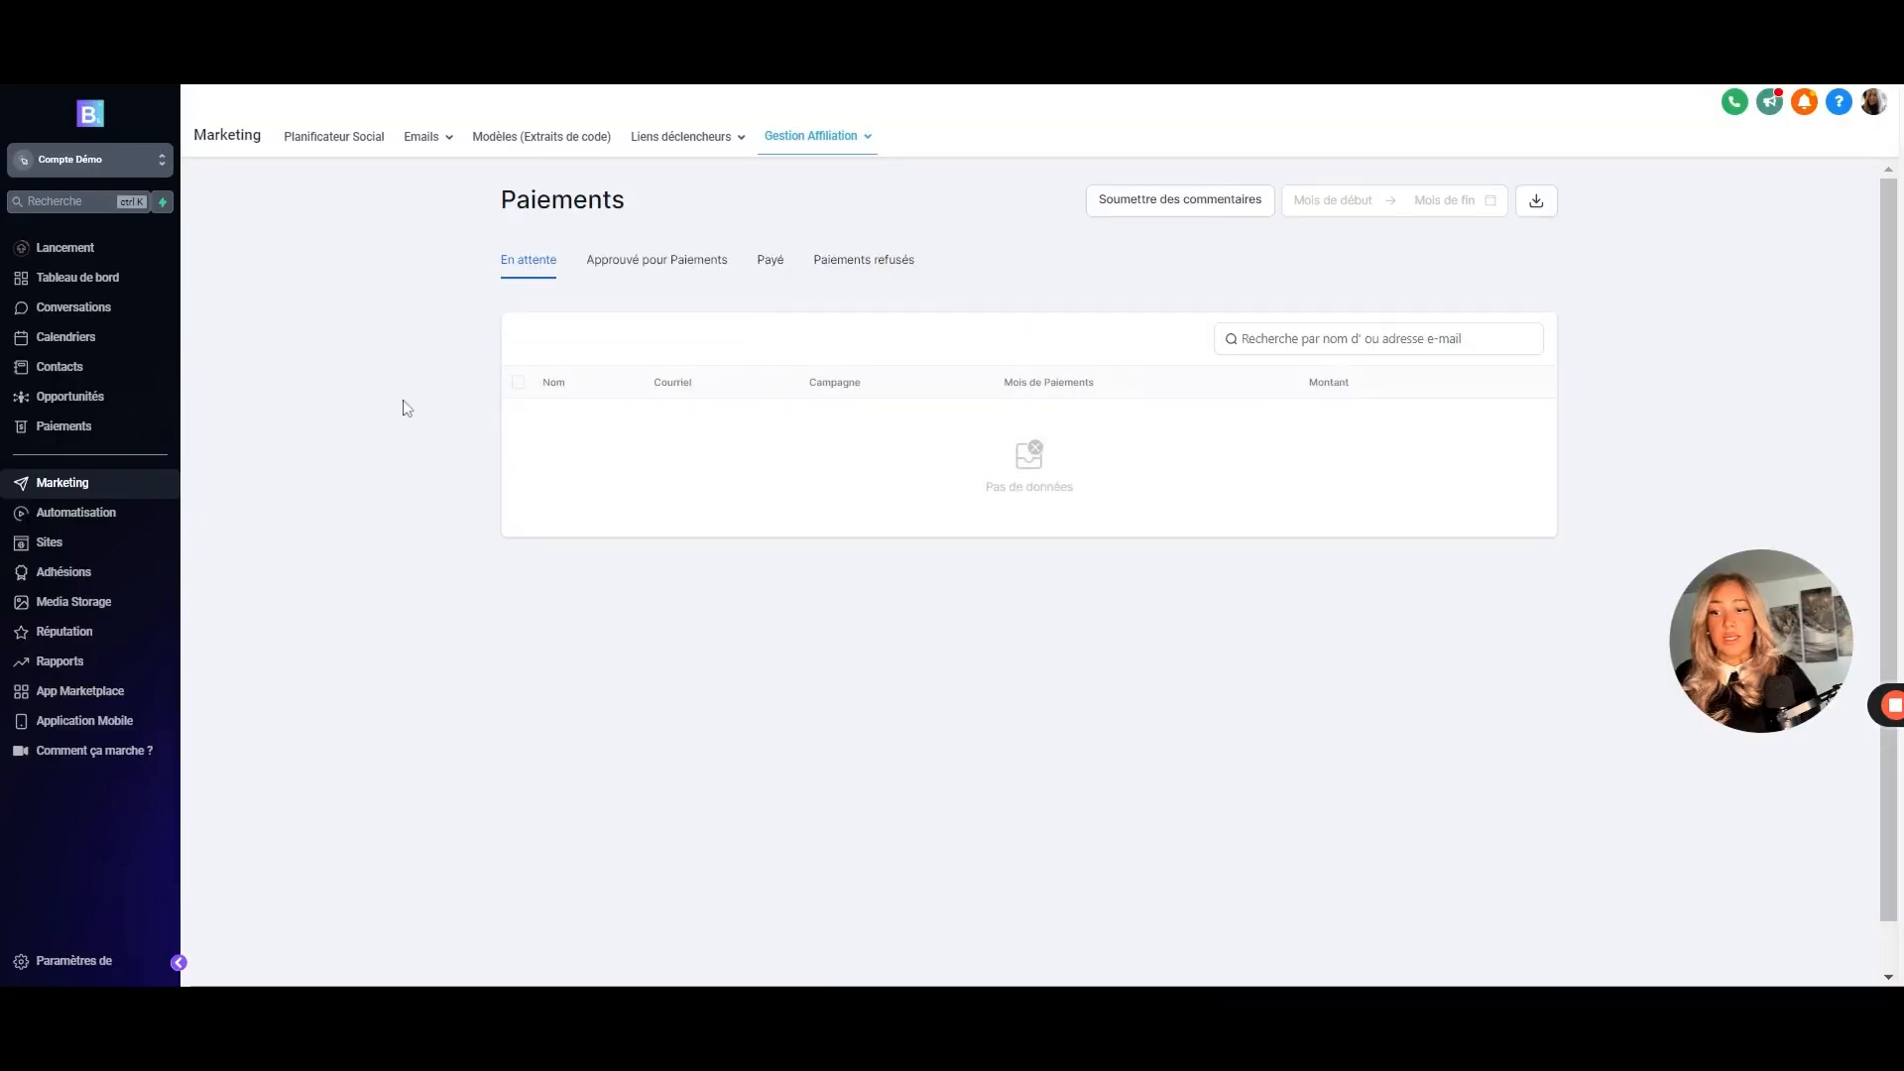
click(615, 282)
click(535, 265)
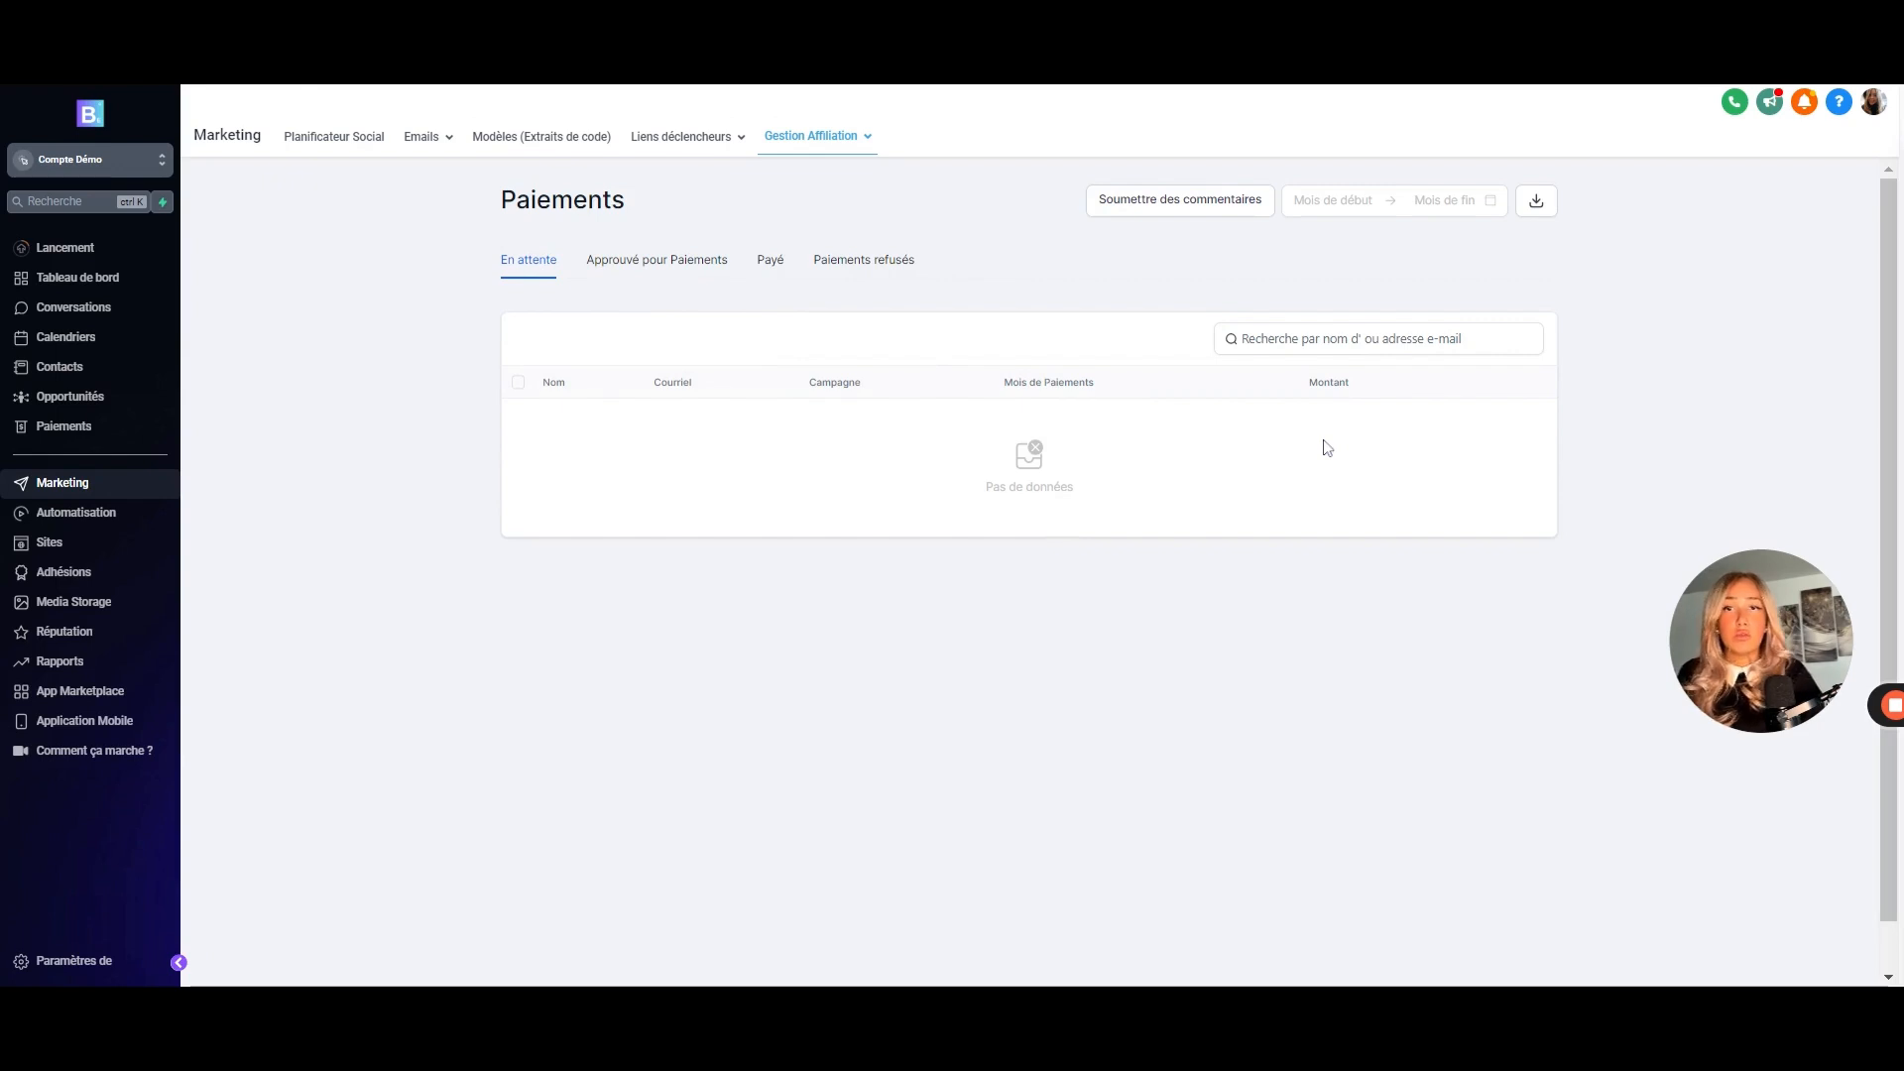
click(636, 270)
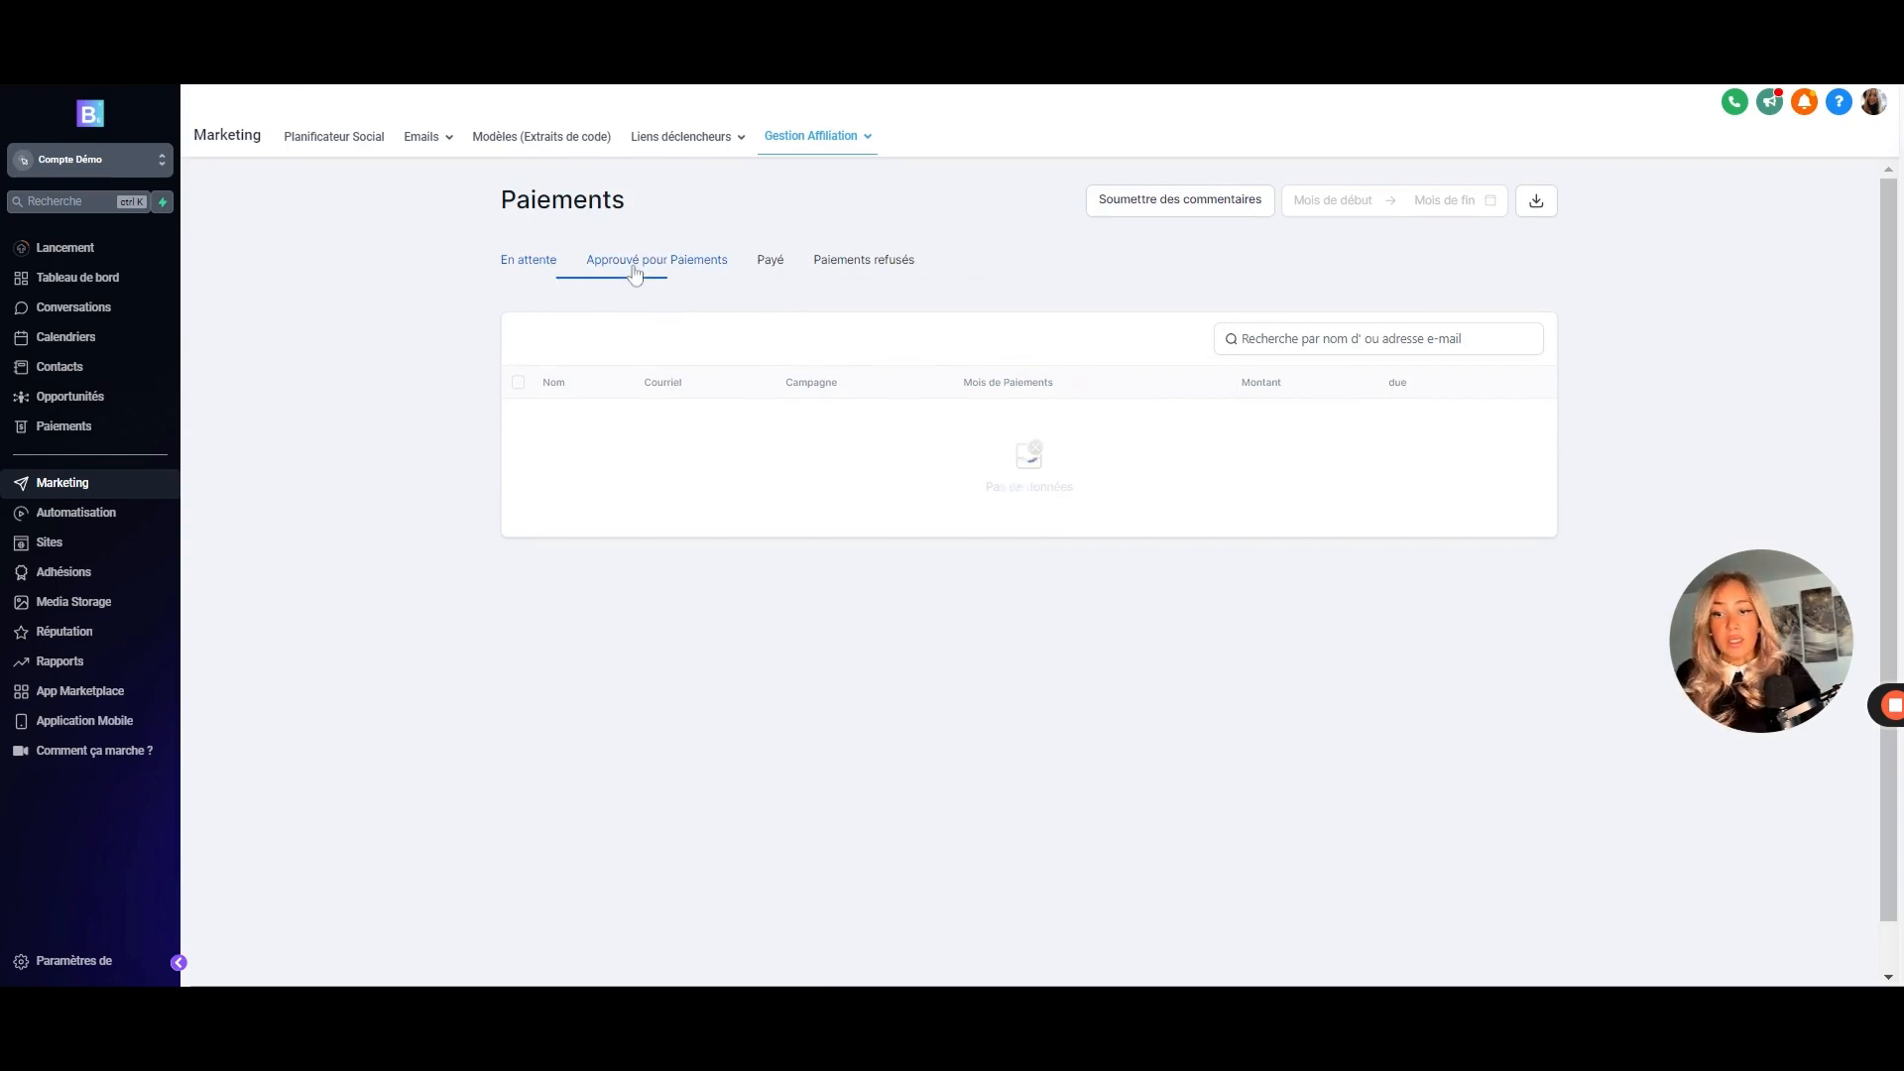
click(773, 266)
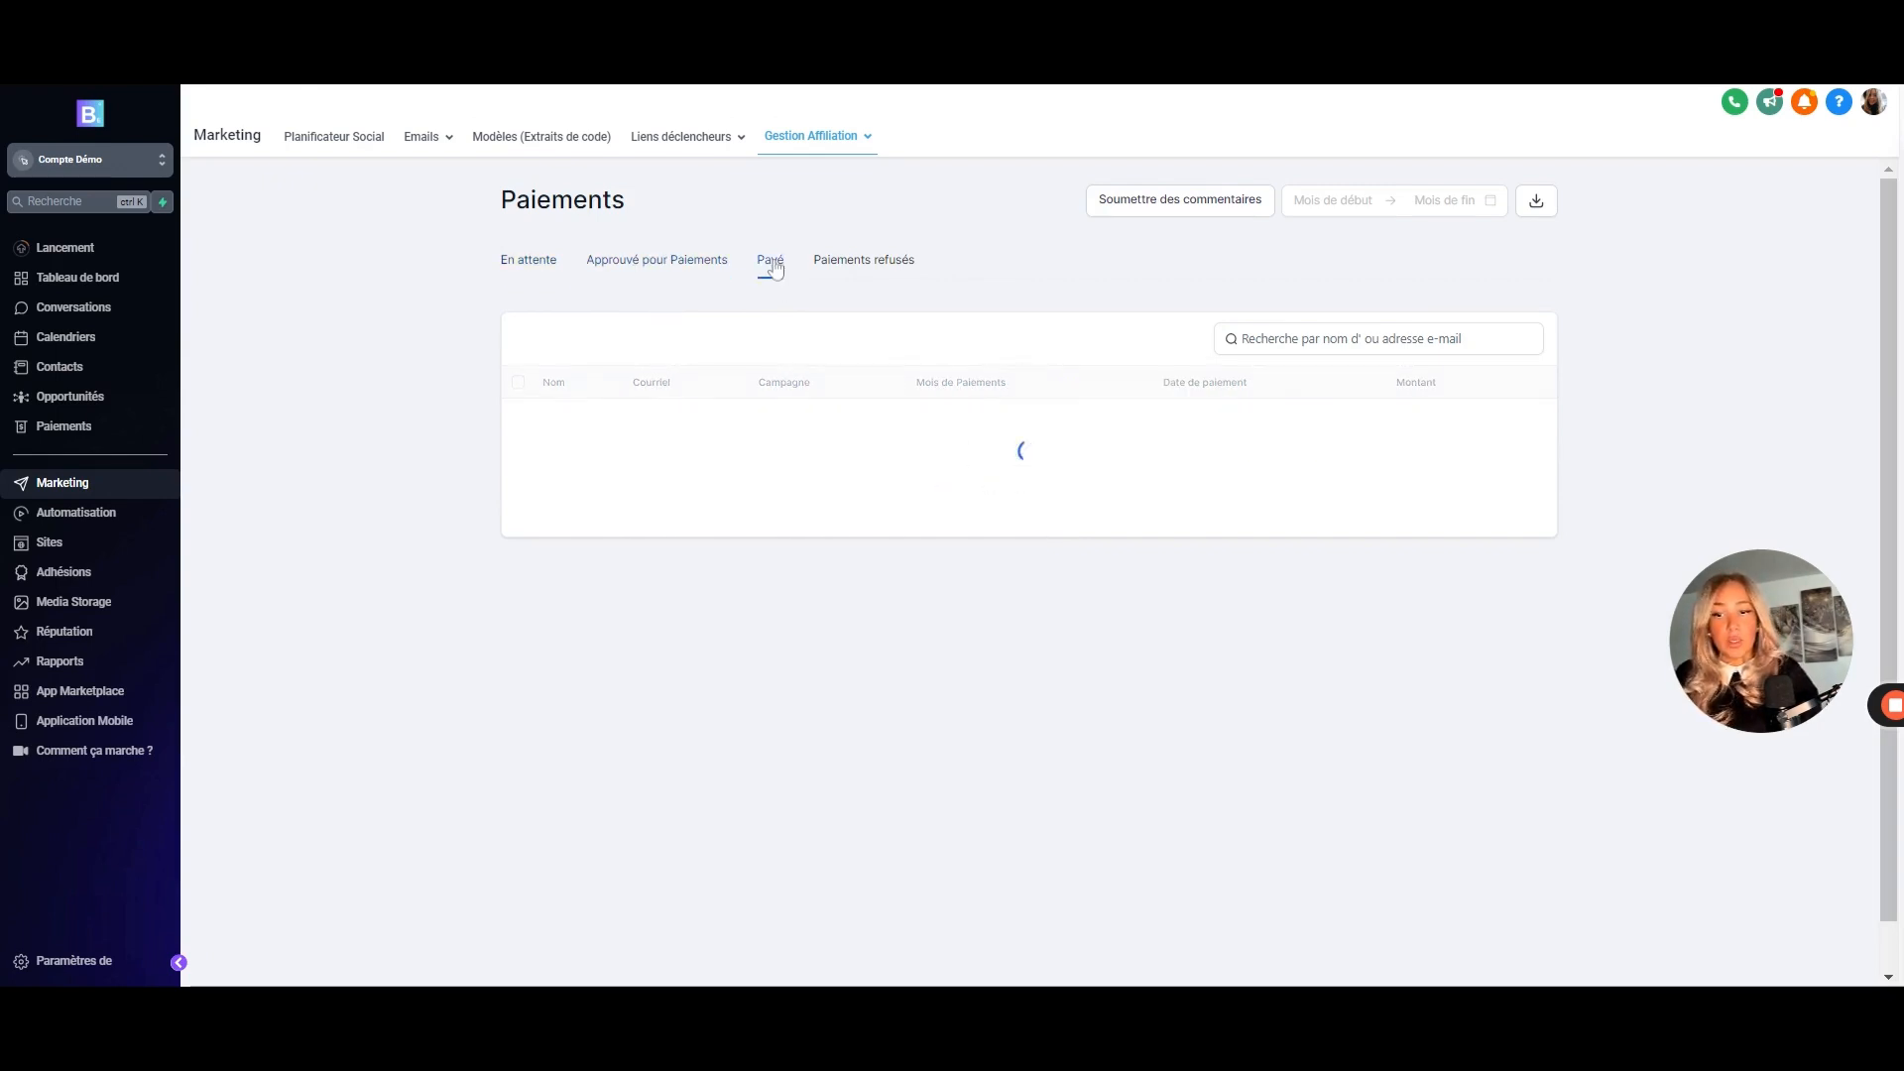
click(889, 278)
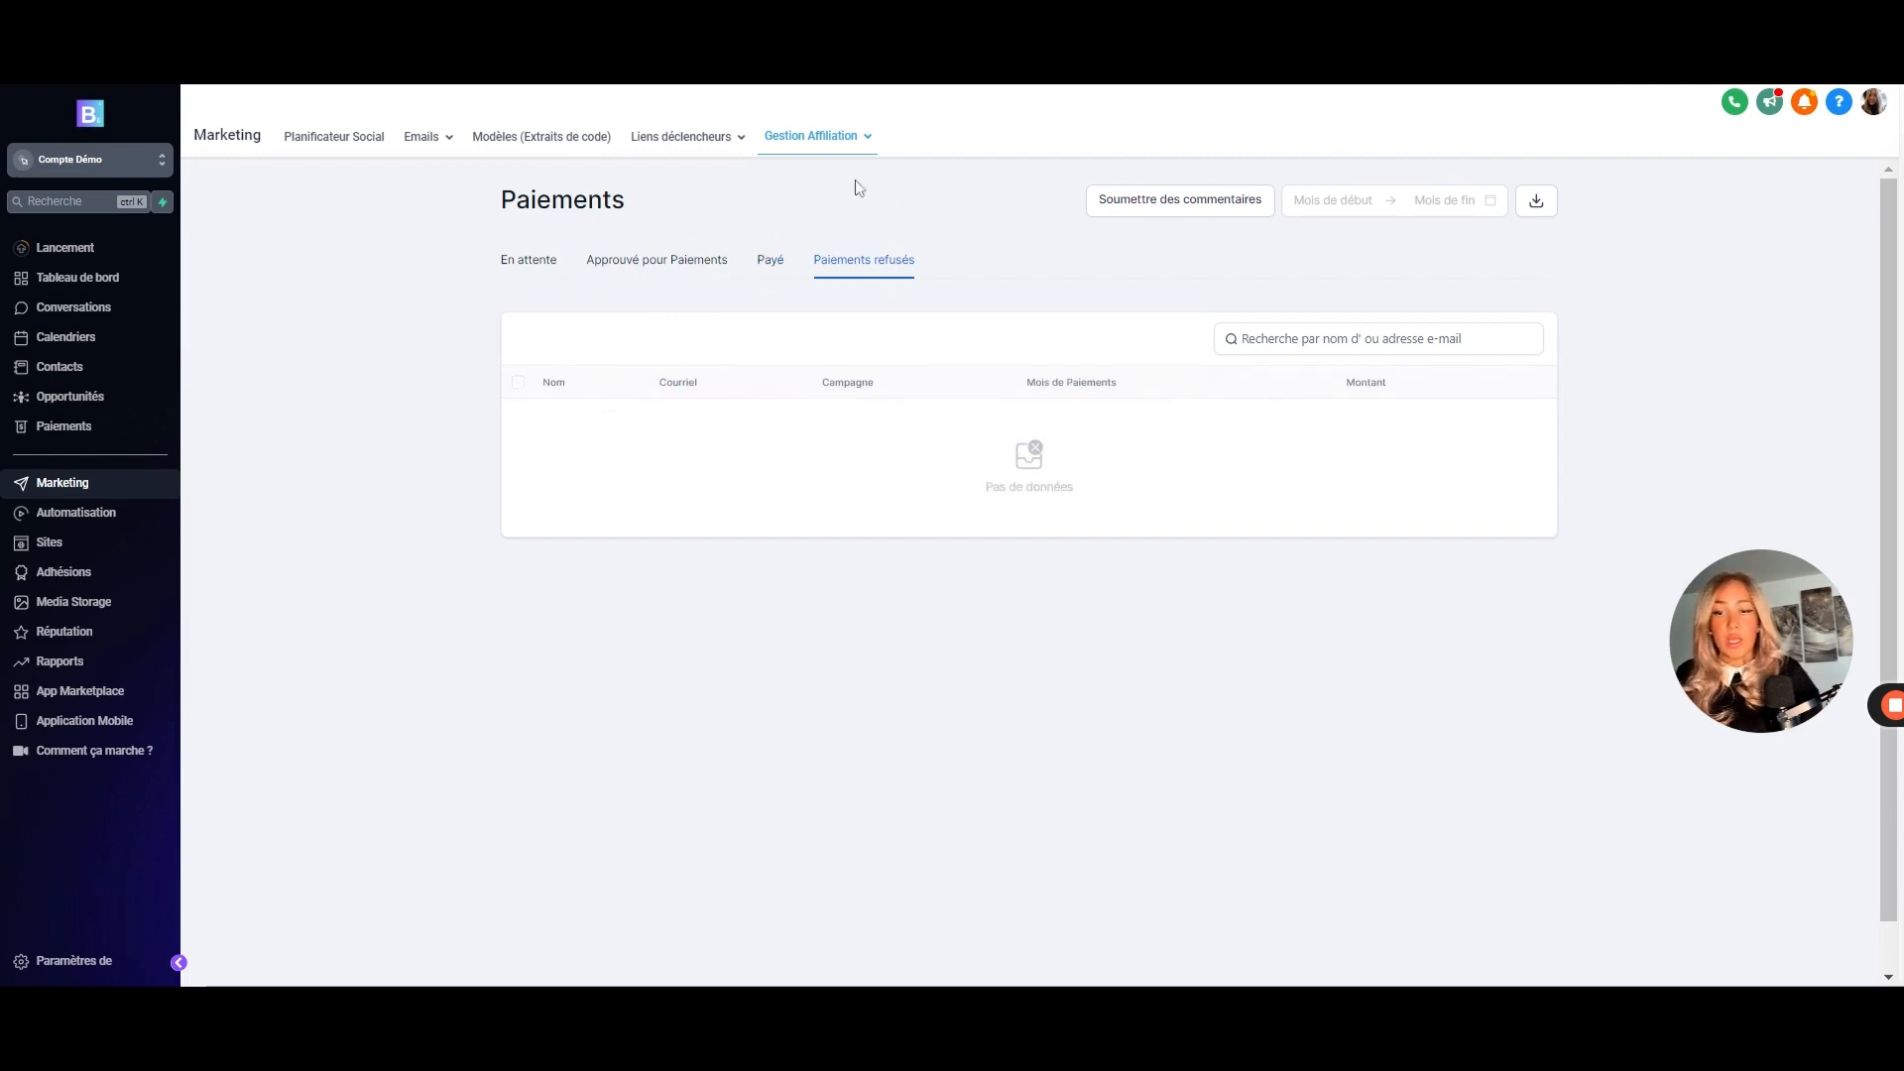
click(1169, 220)
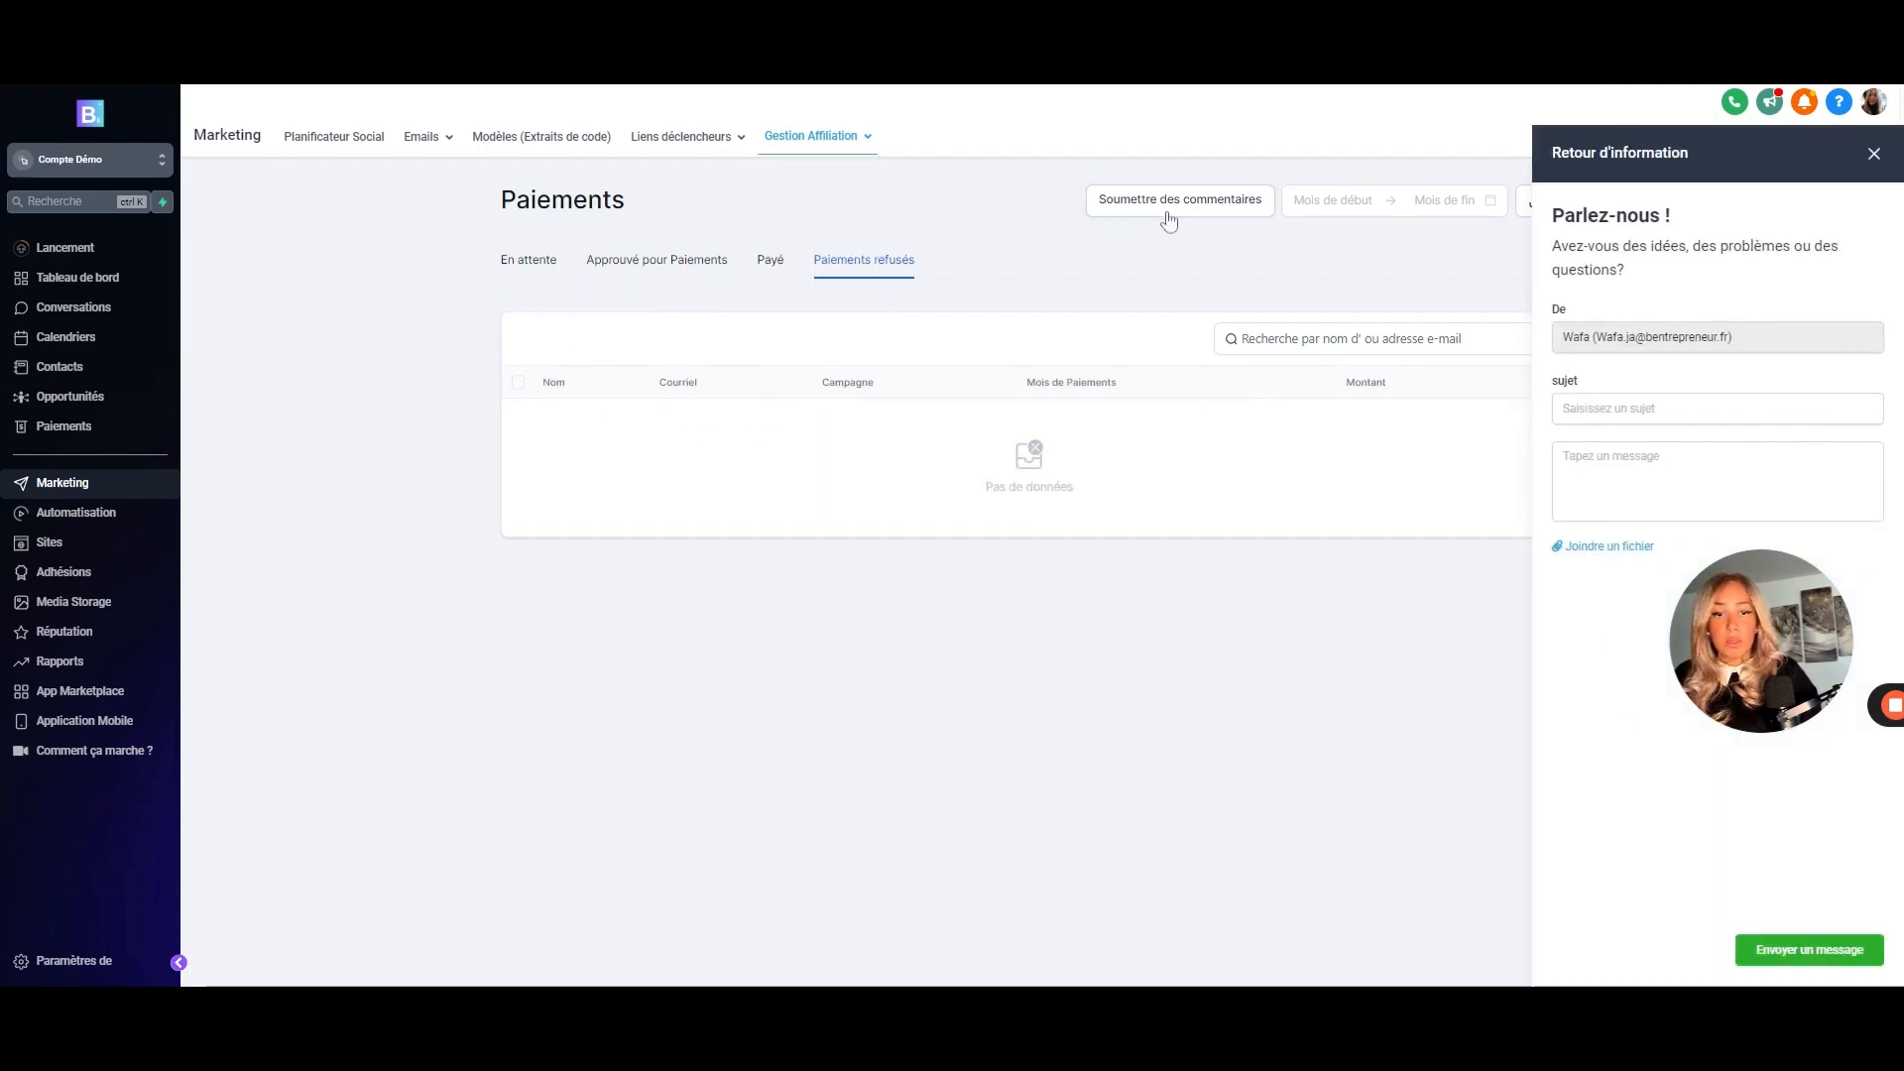
click(1879, 153)
click(804, 131)
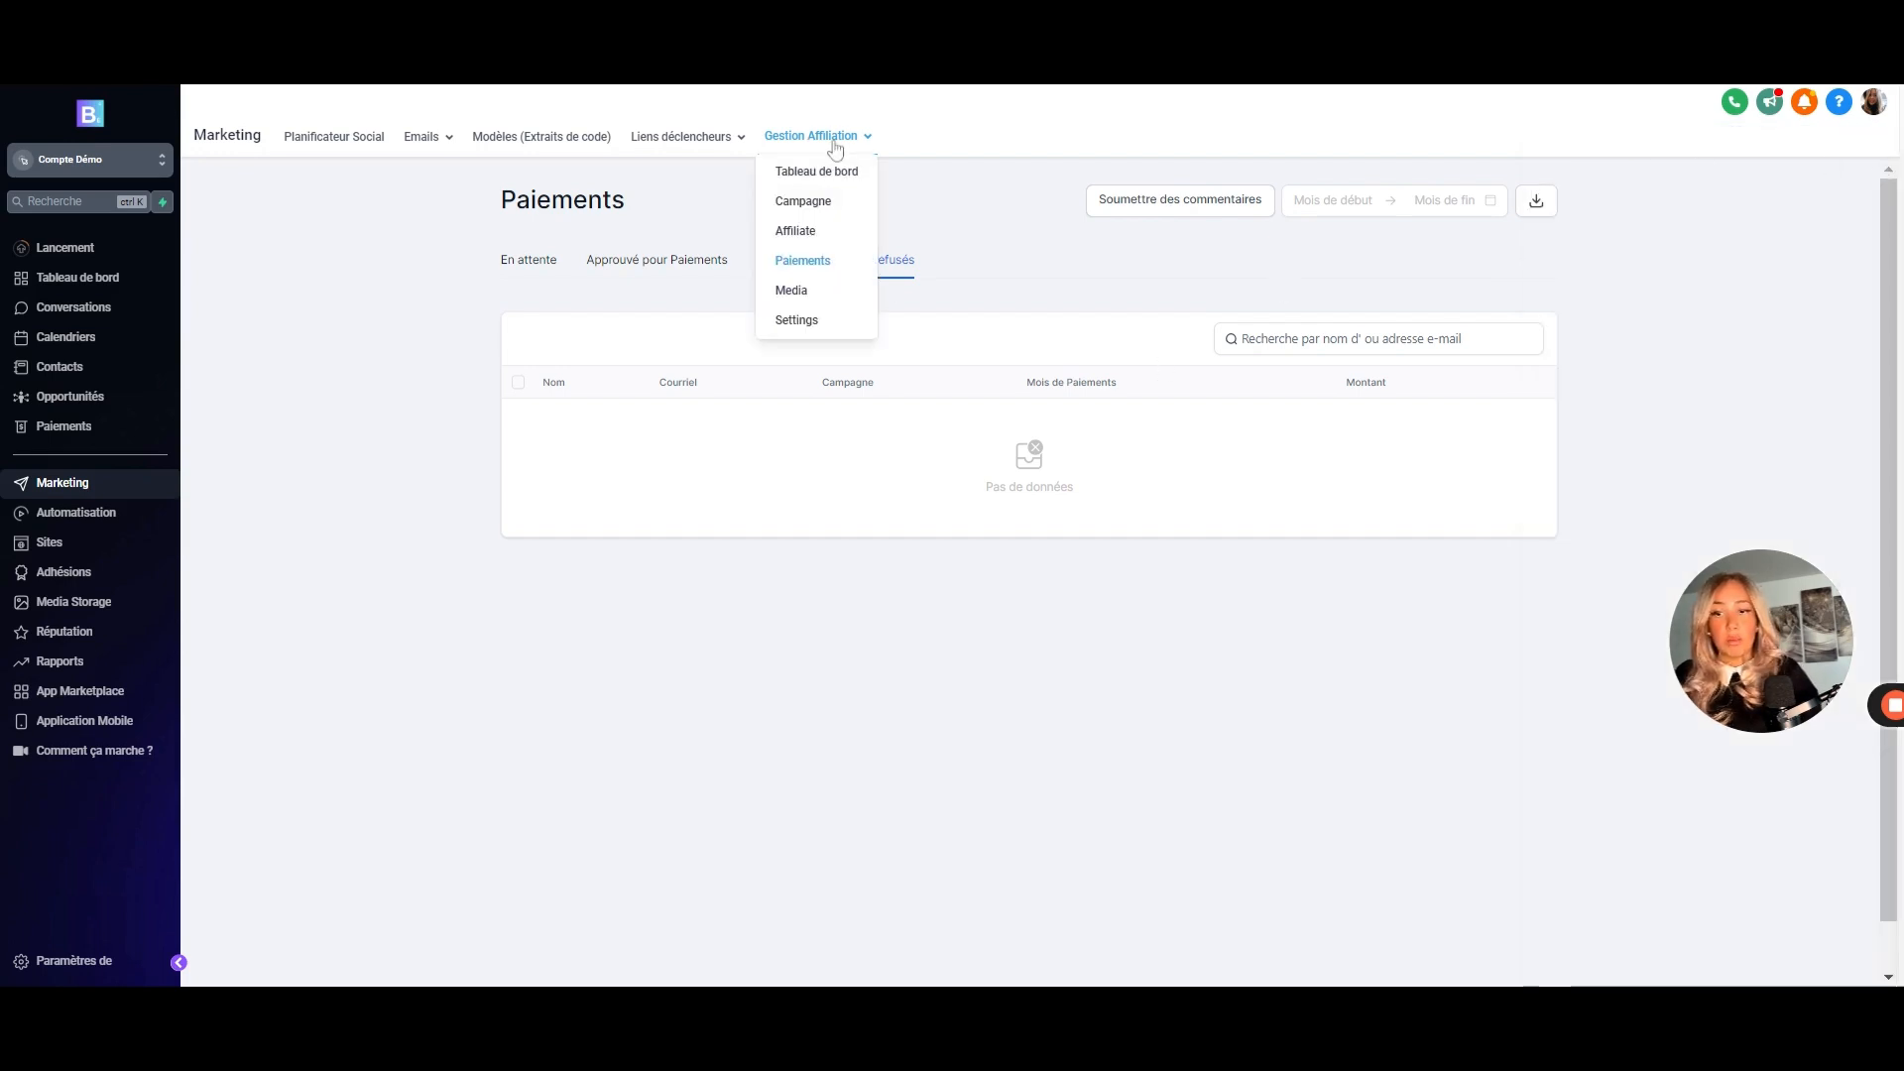
- Open the affiliate Médias library under Gestion Affiliation
click(794, 292)
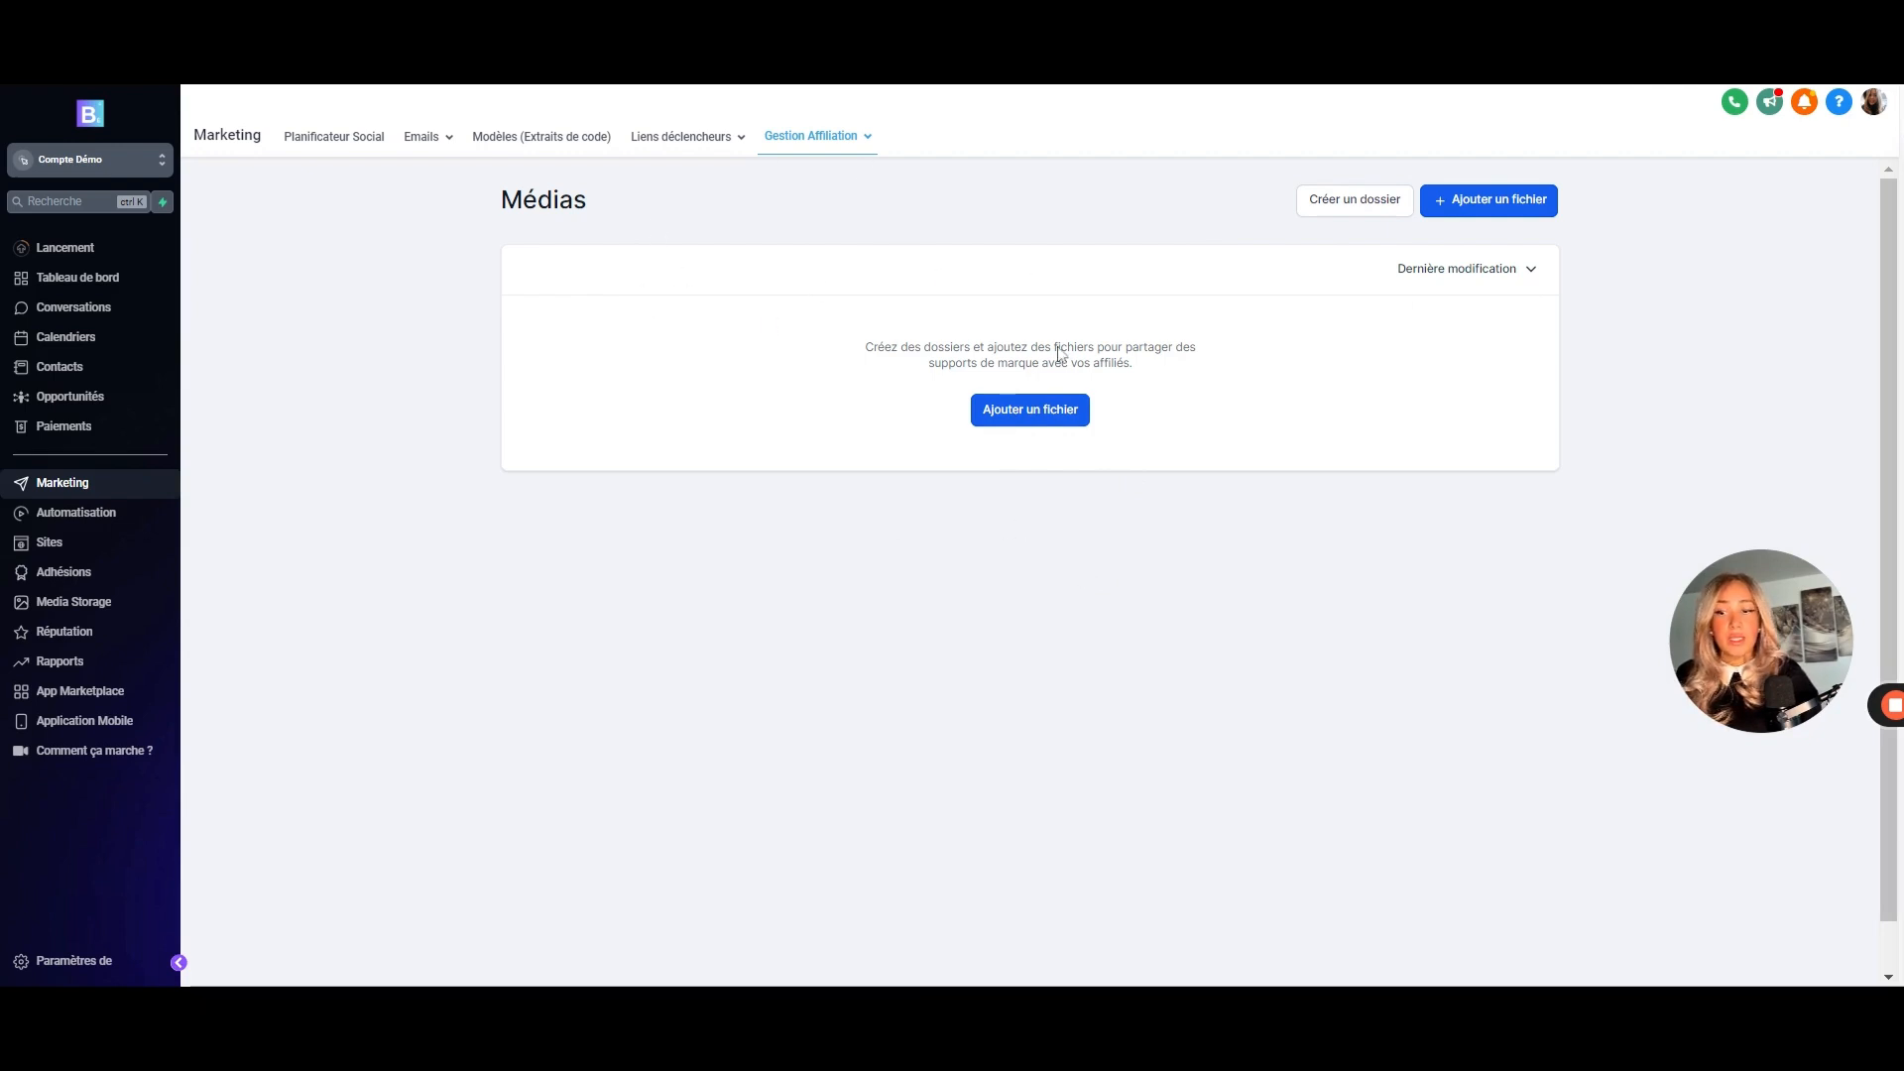
- Set the default cookie lifetime to 90 days, keep Paiement - 15 payouts, and save the settings
mouse_move(863, 136)
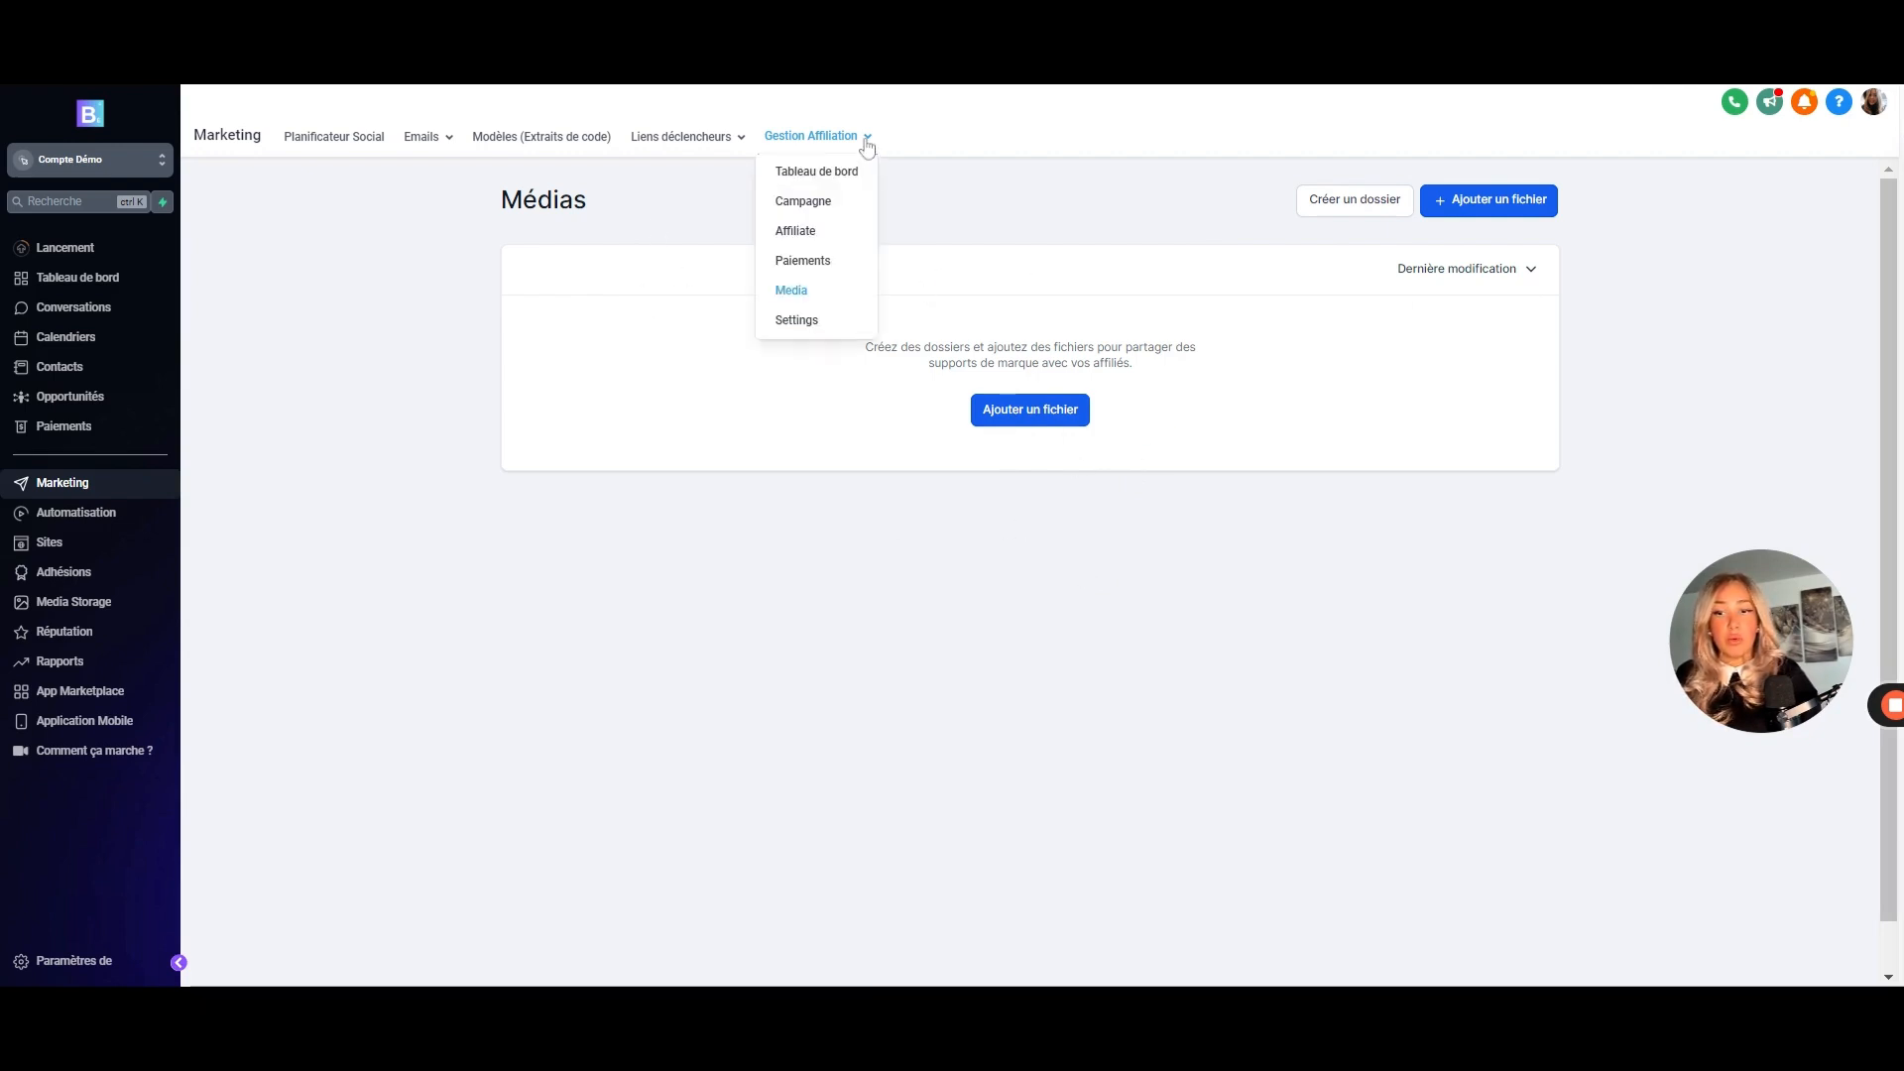
click(799, 321)
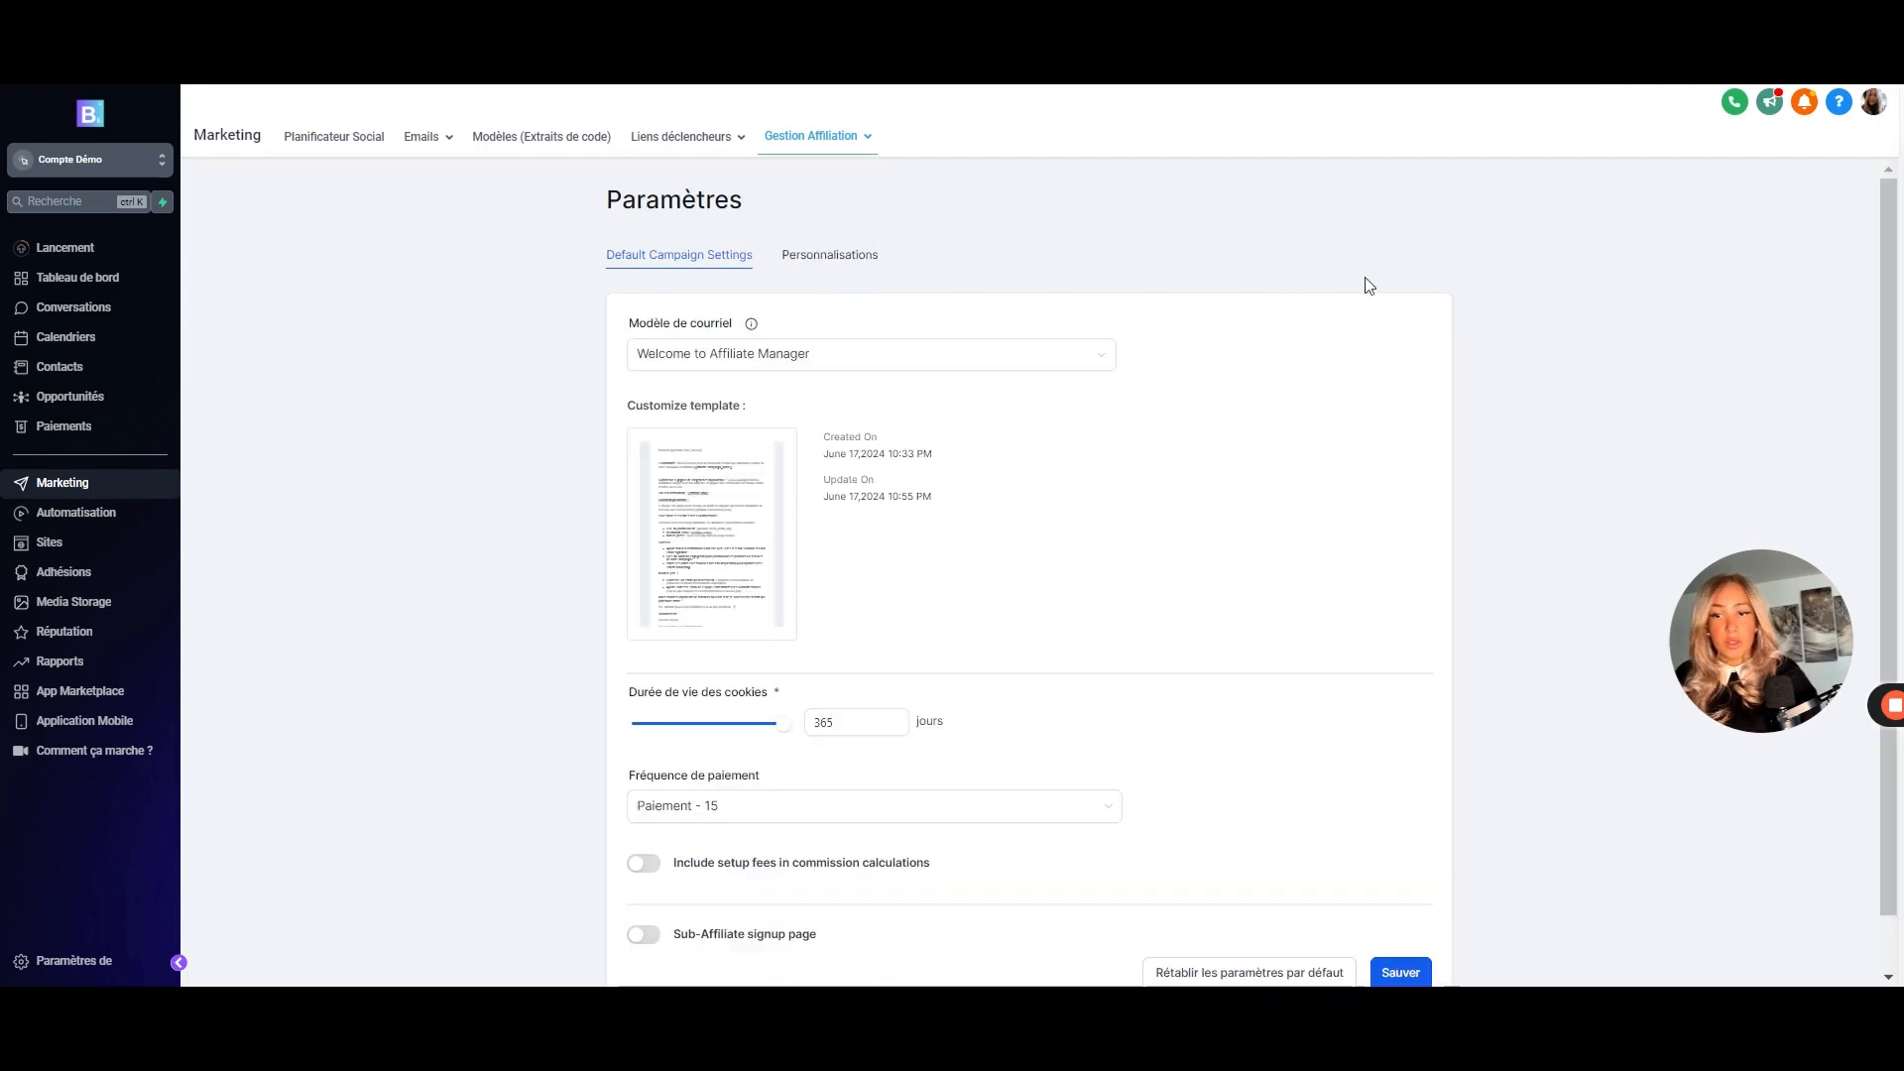
scroll(860, 575, down, 1)
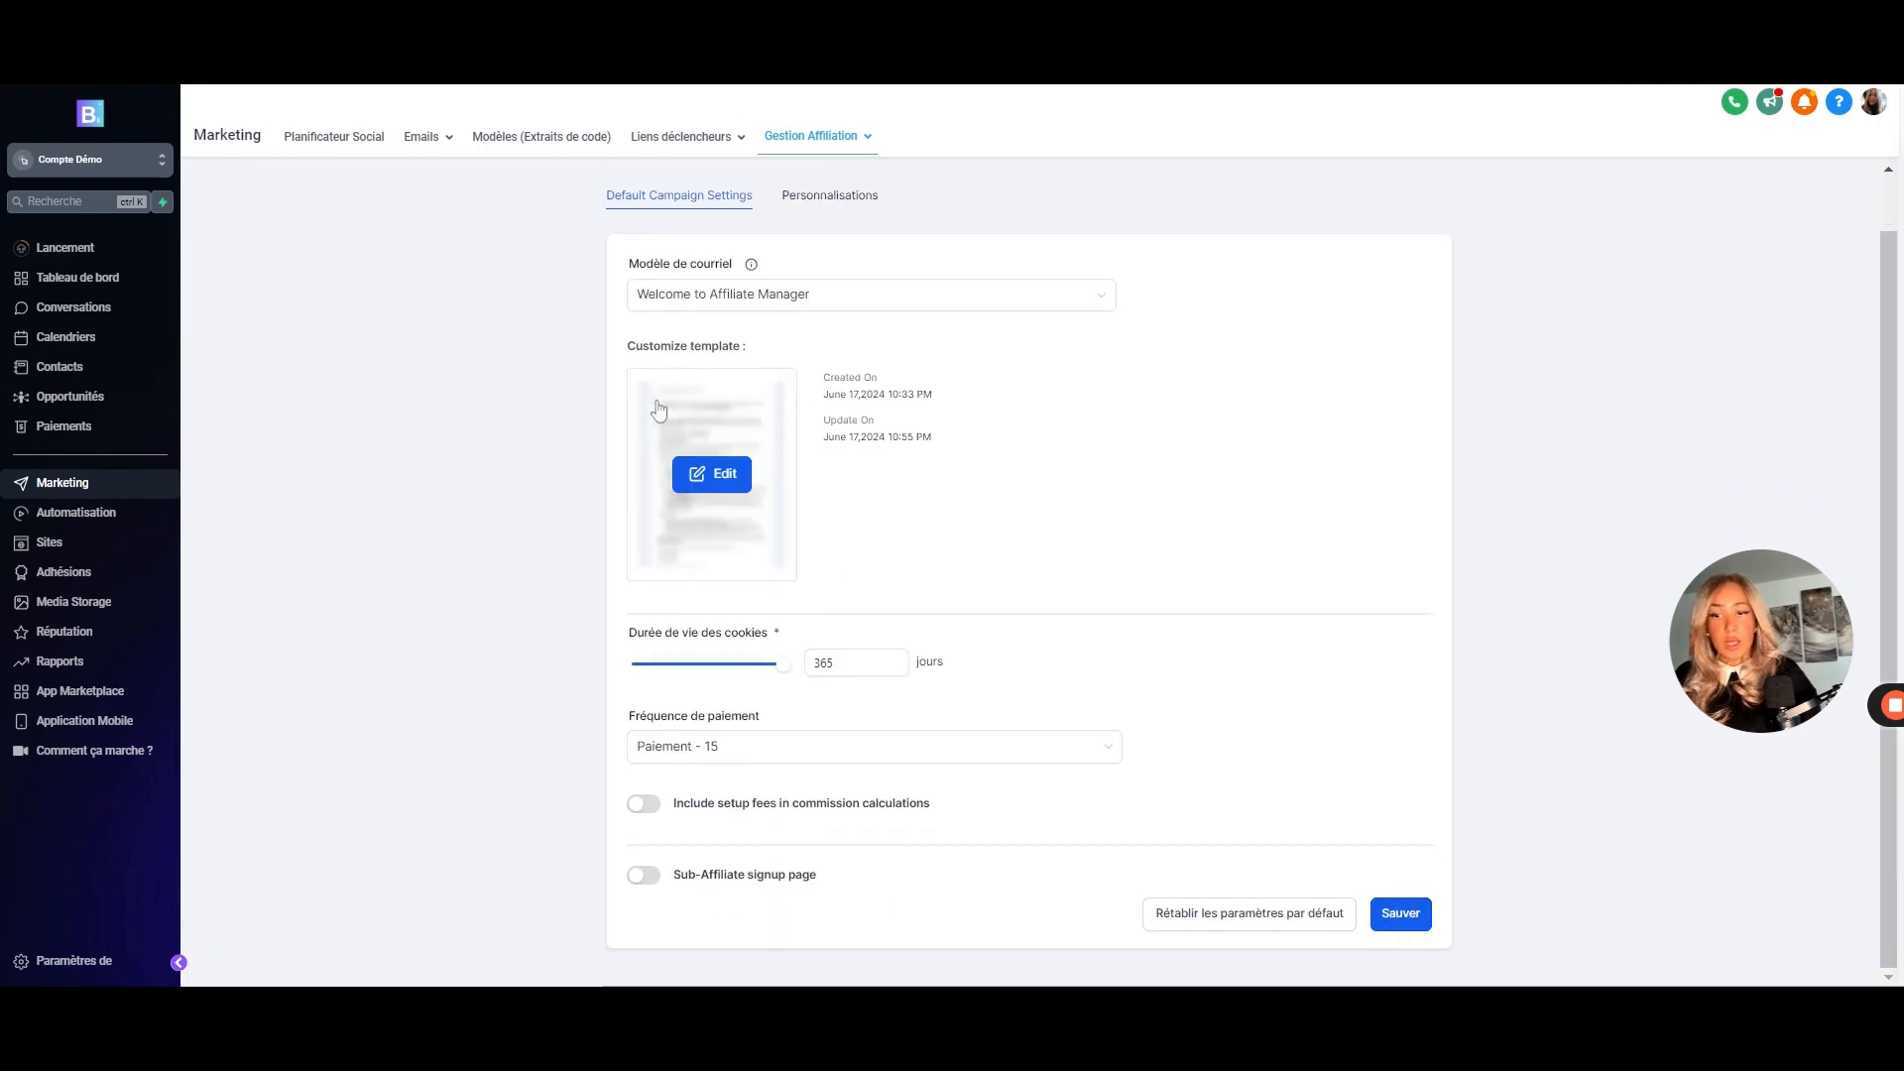
click(879, 659)
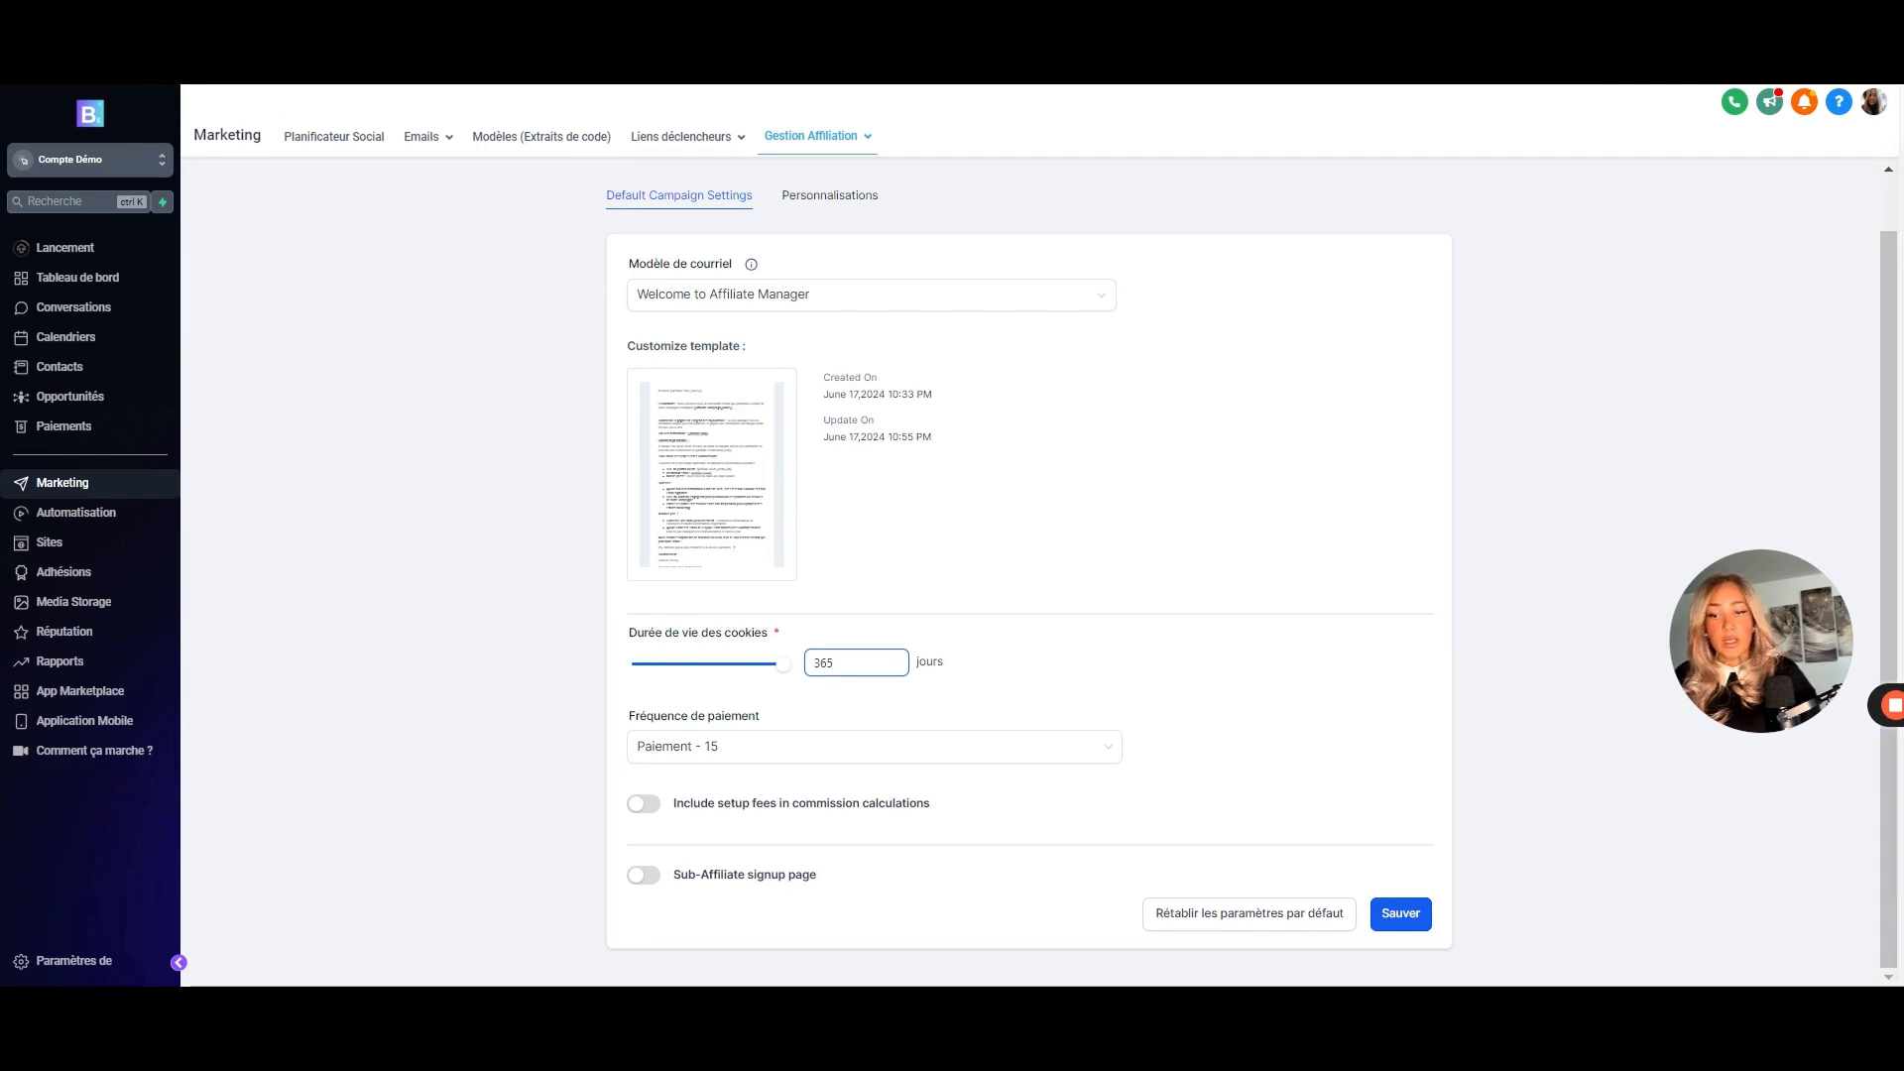
drag(784, 663, 675, 663)
click(892, 756)
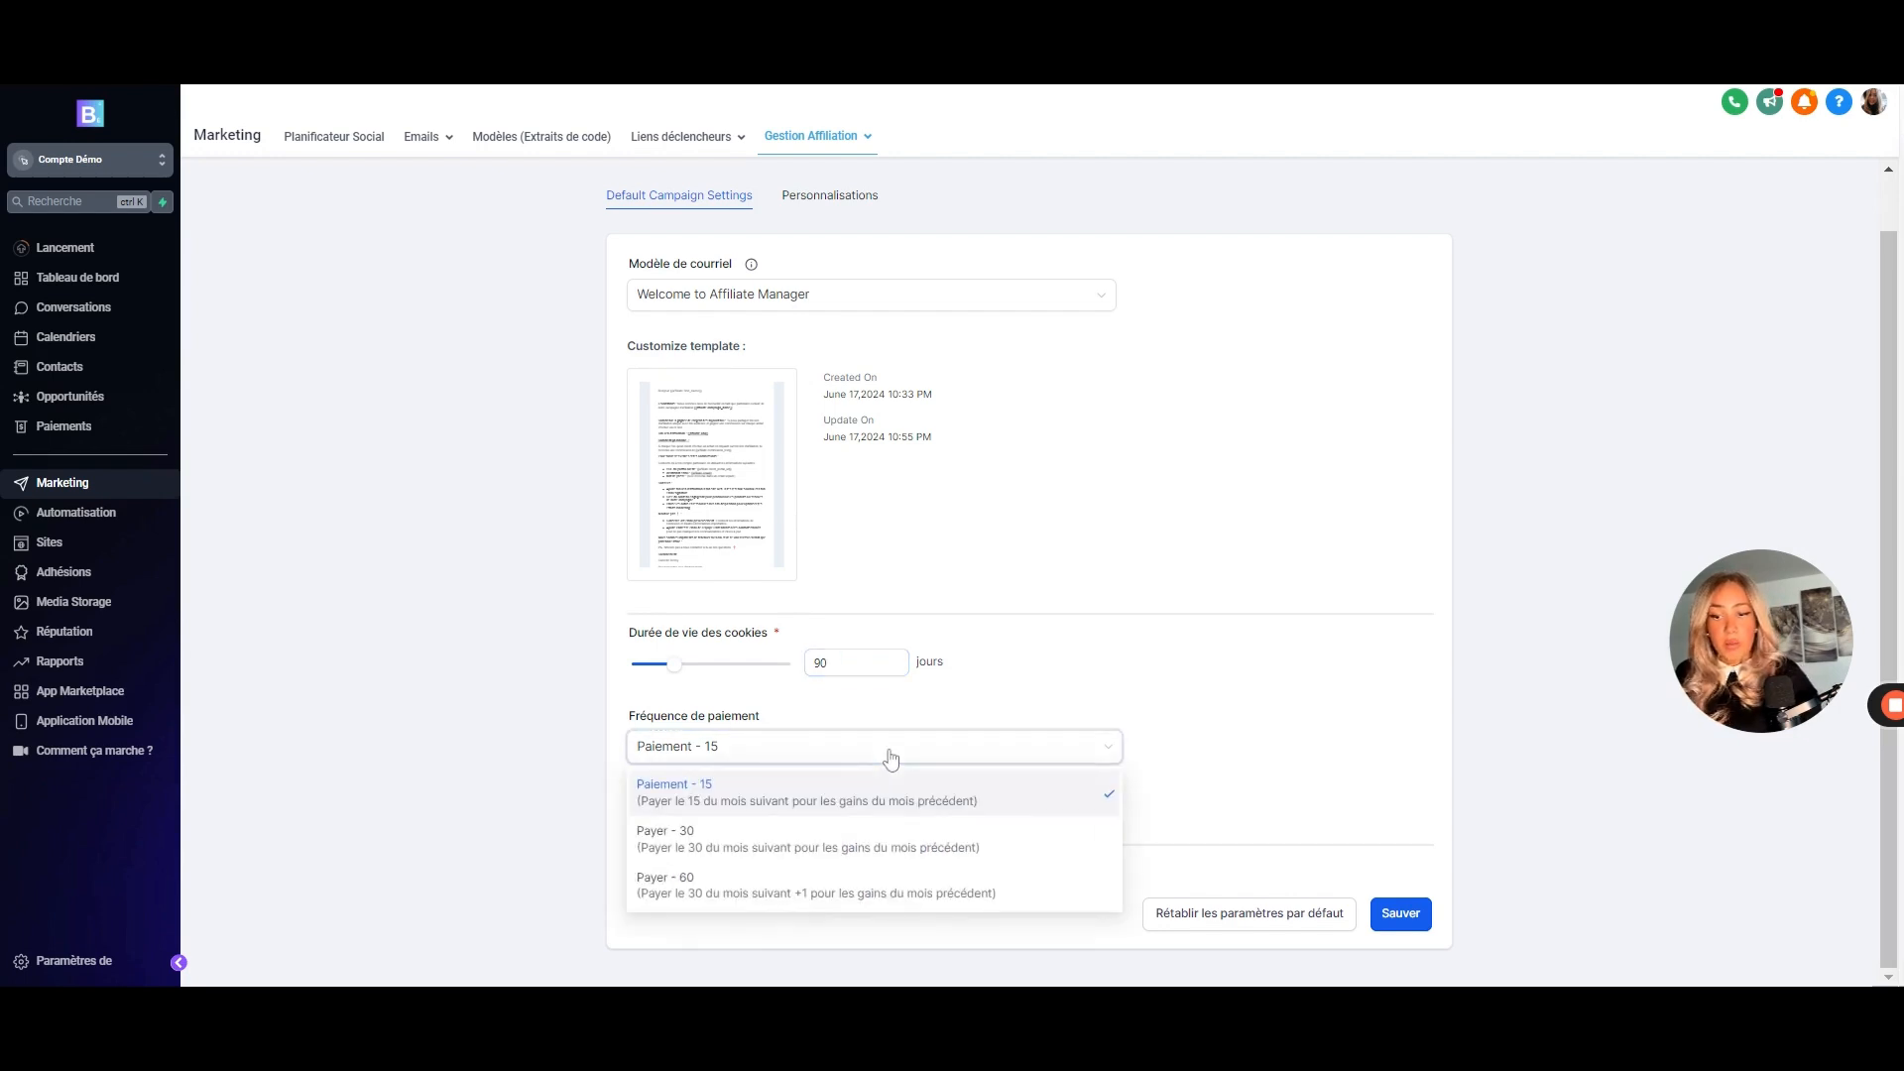
click(1279, 777)
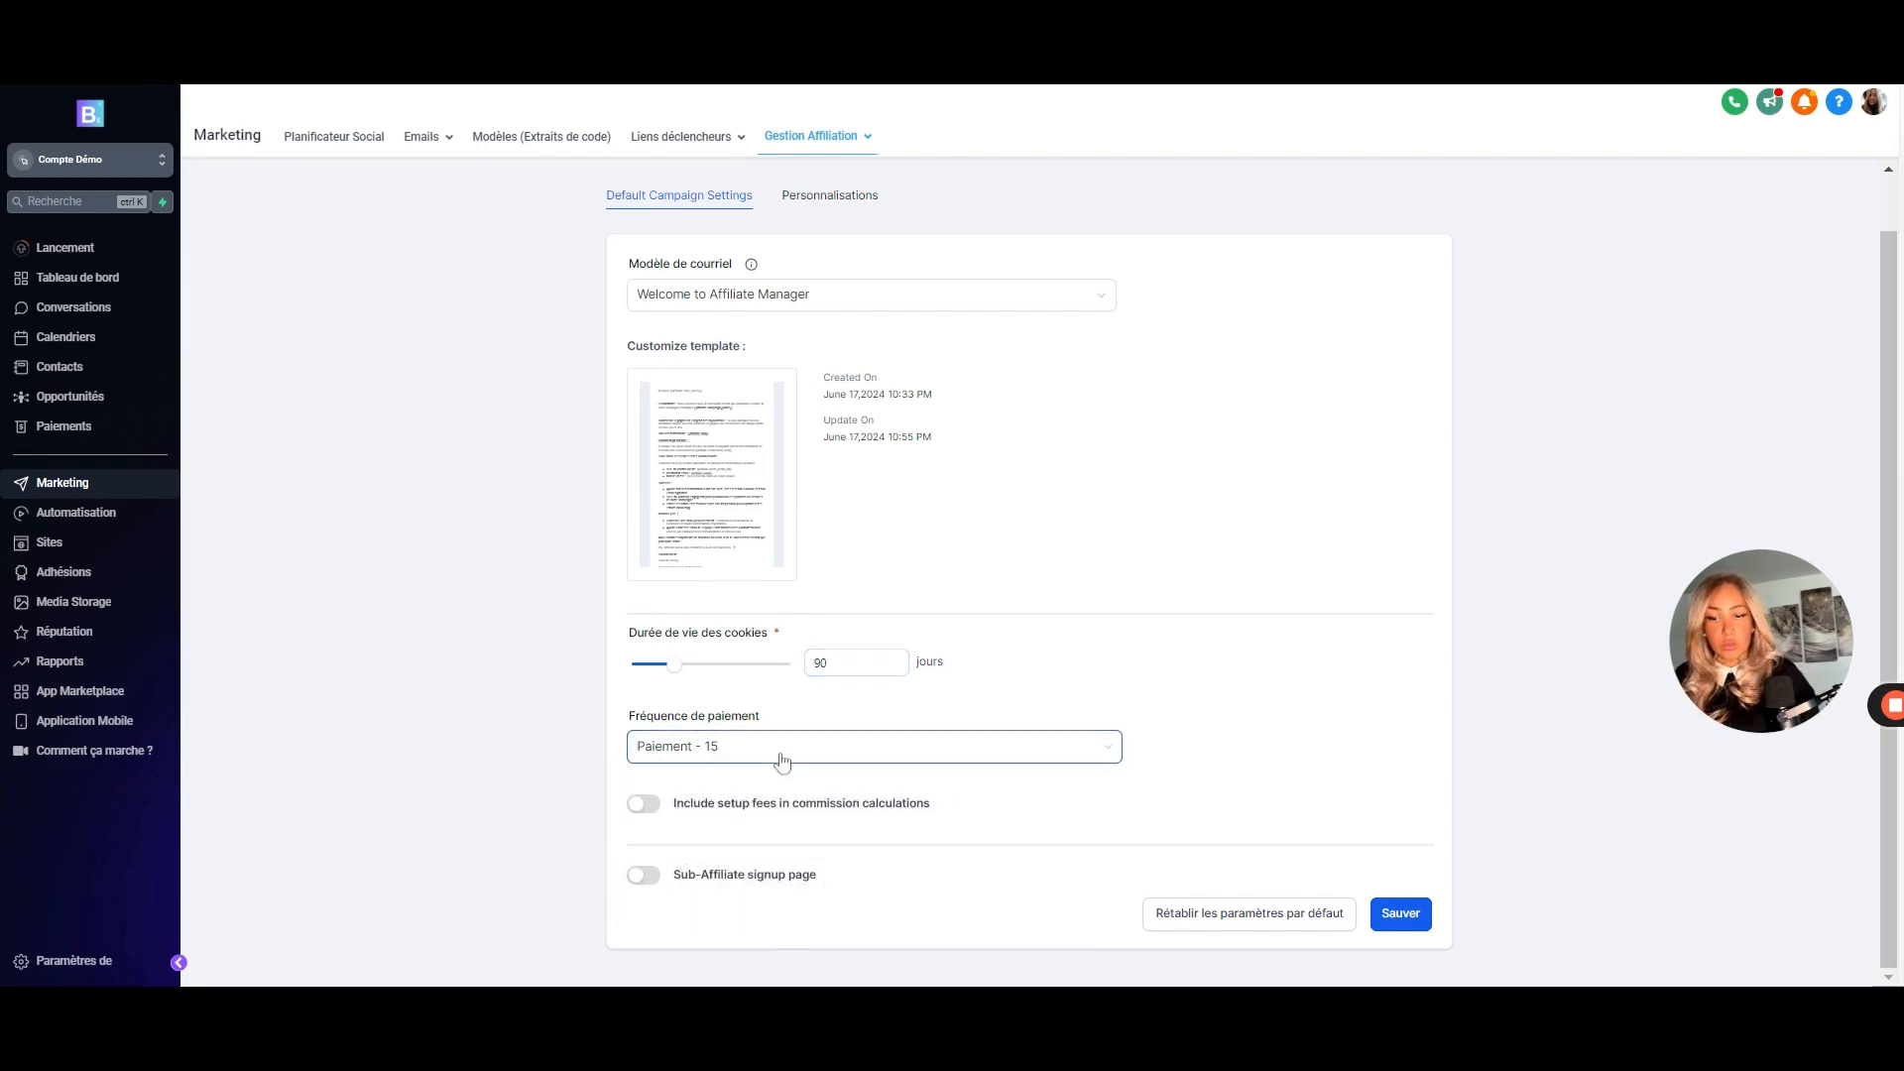
click(642, 803)
click(643, 803)
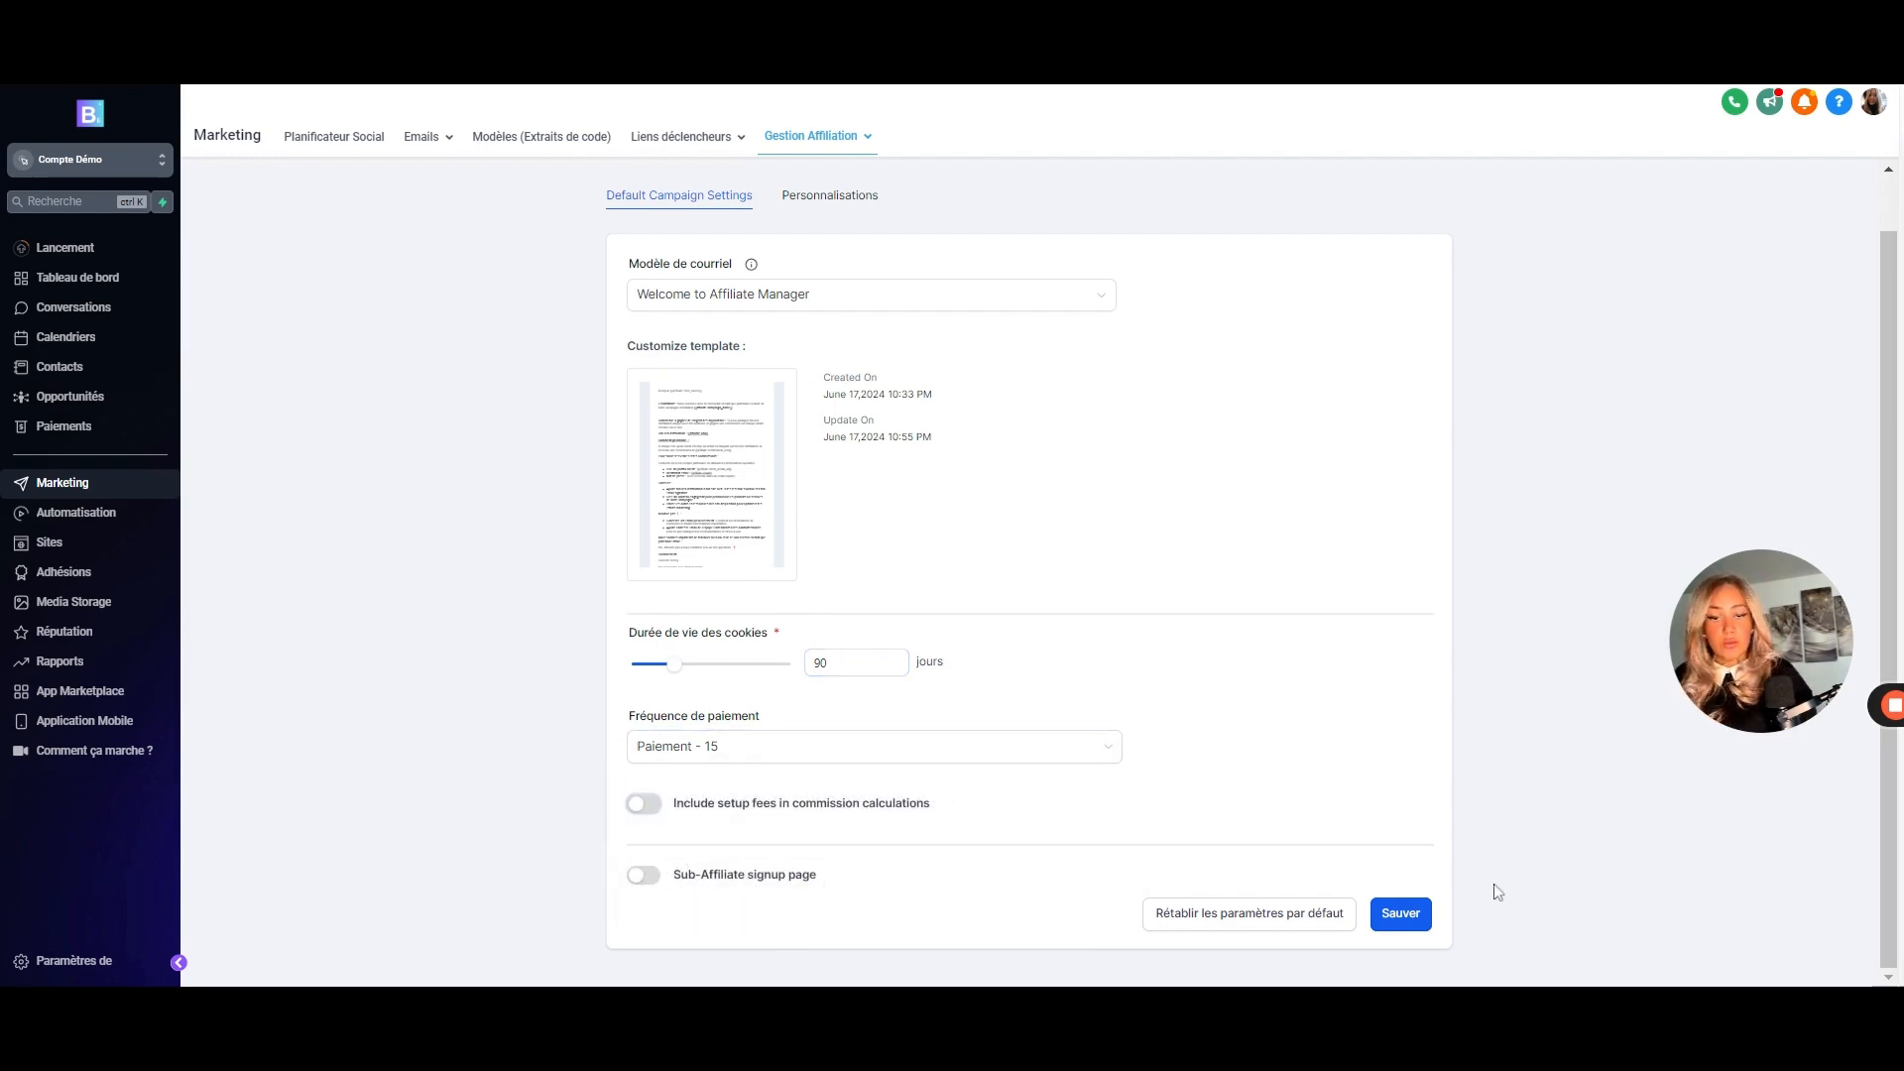
click(1415, 925)
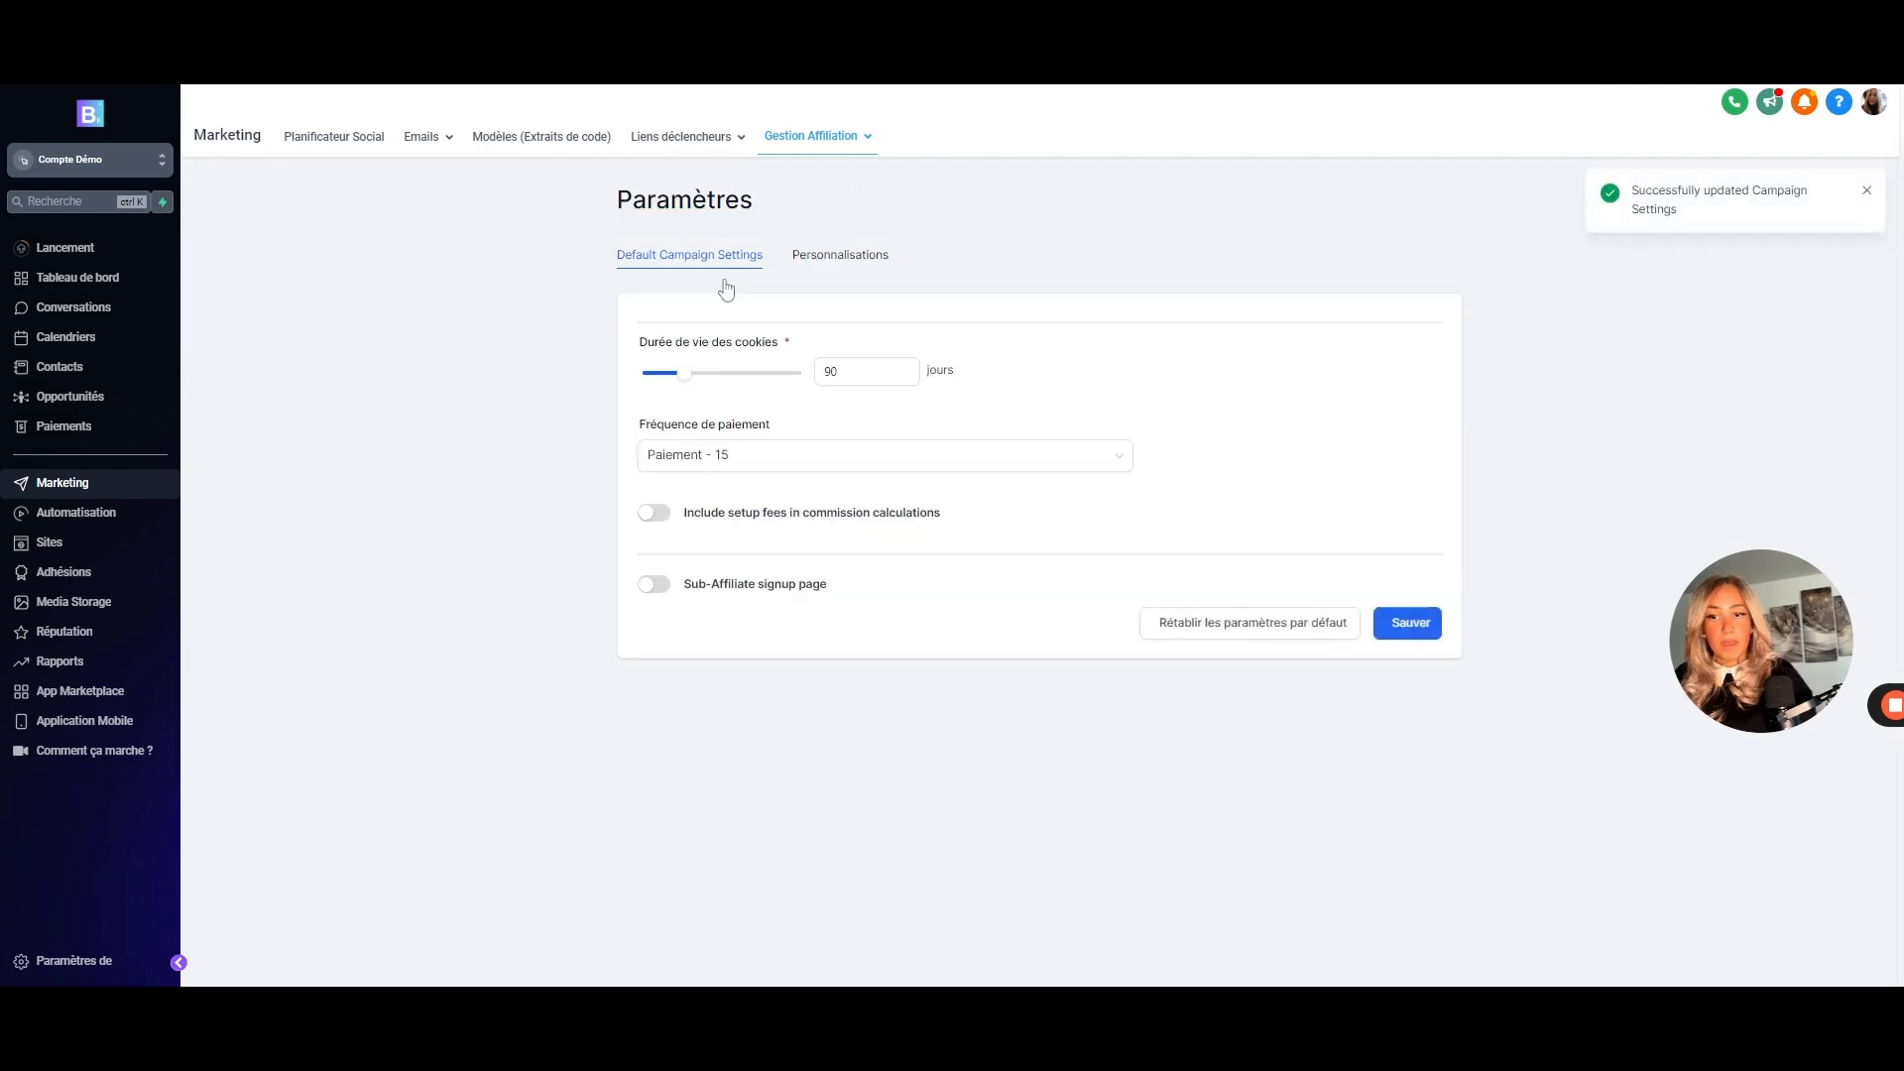
click(816, 138)
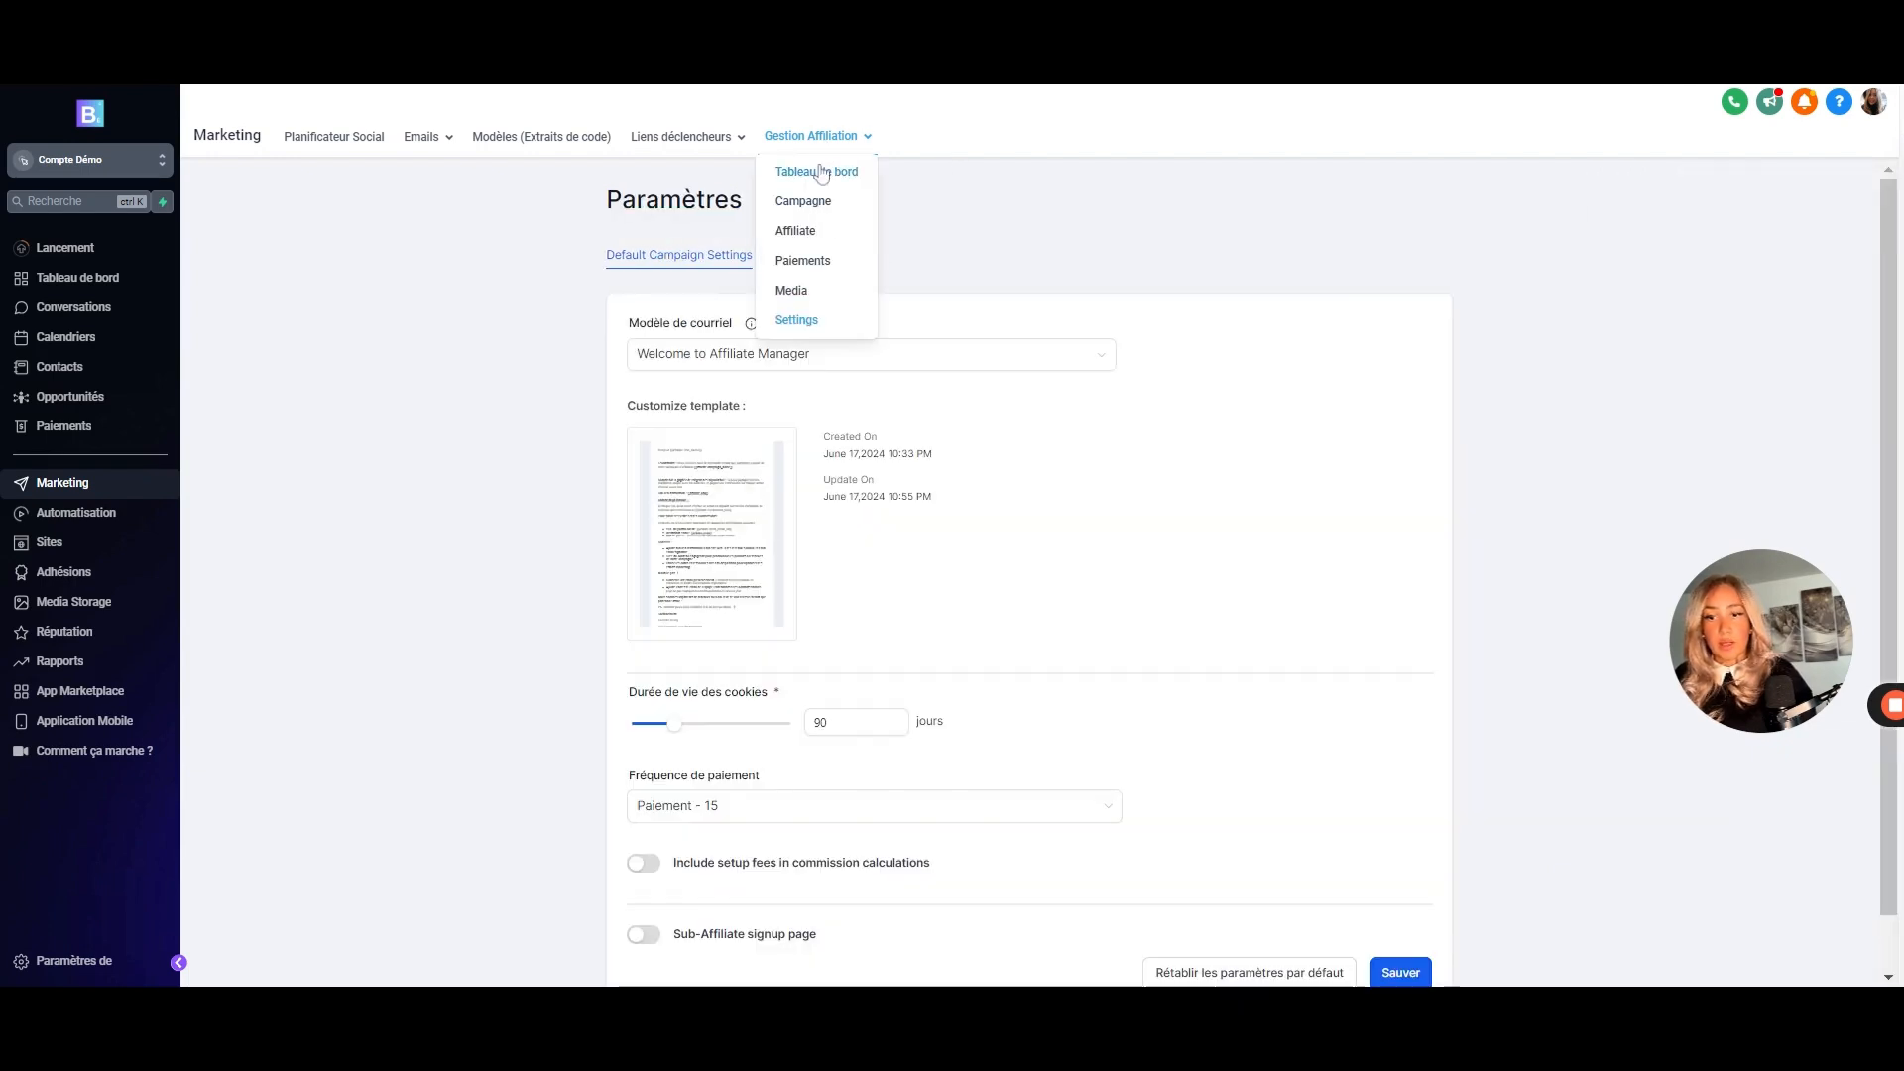
- Go back to the affiliate dashboard, then switch to the Sites section's Entonnoirs funnel list
click(822, 174)
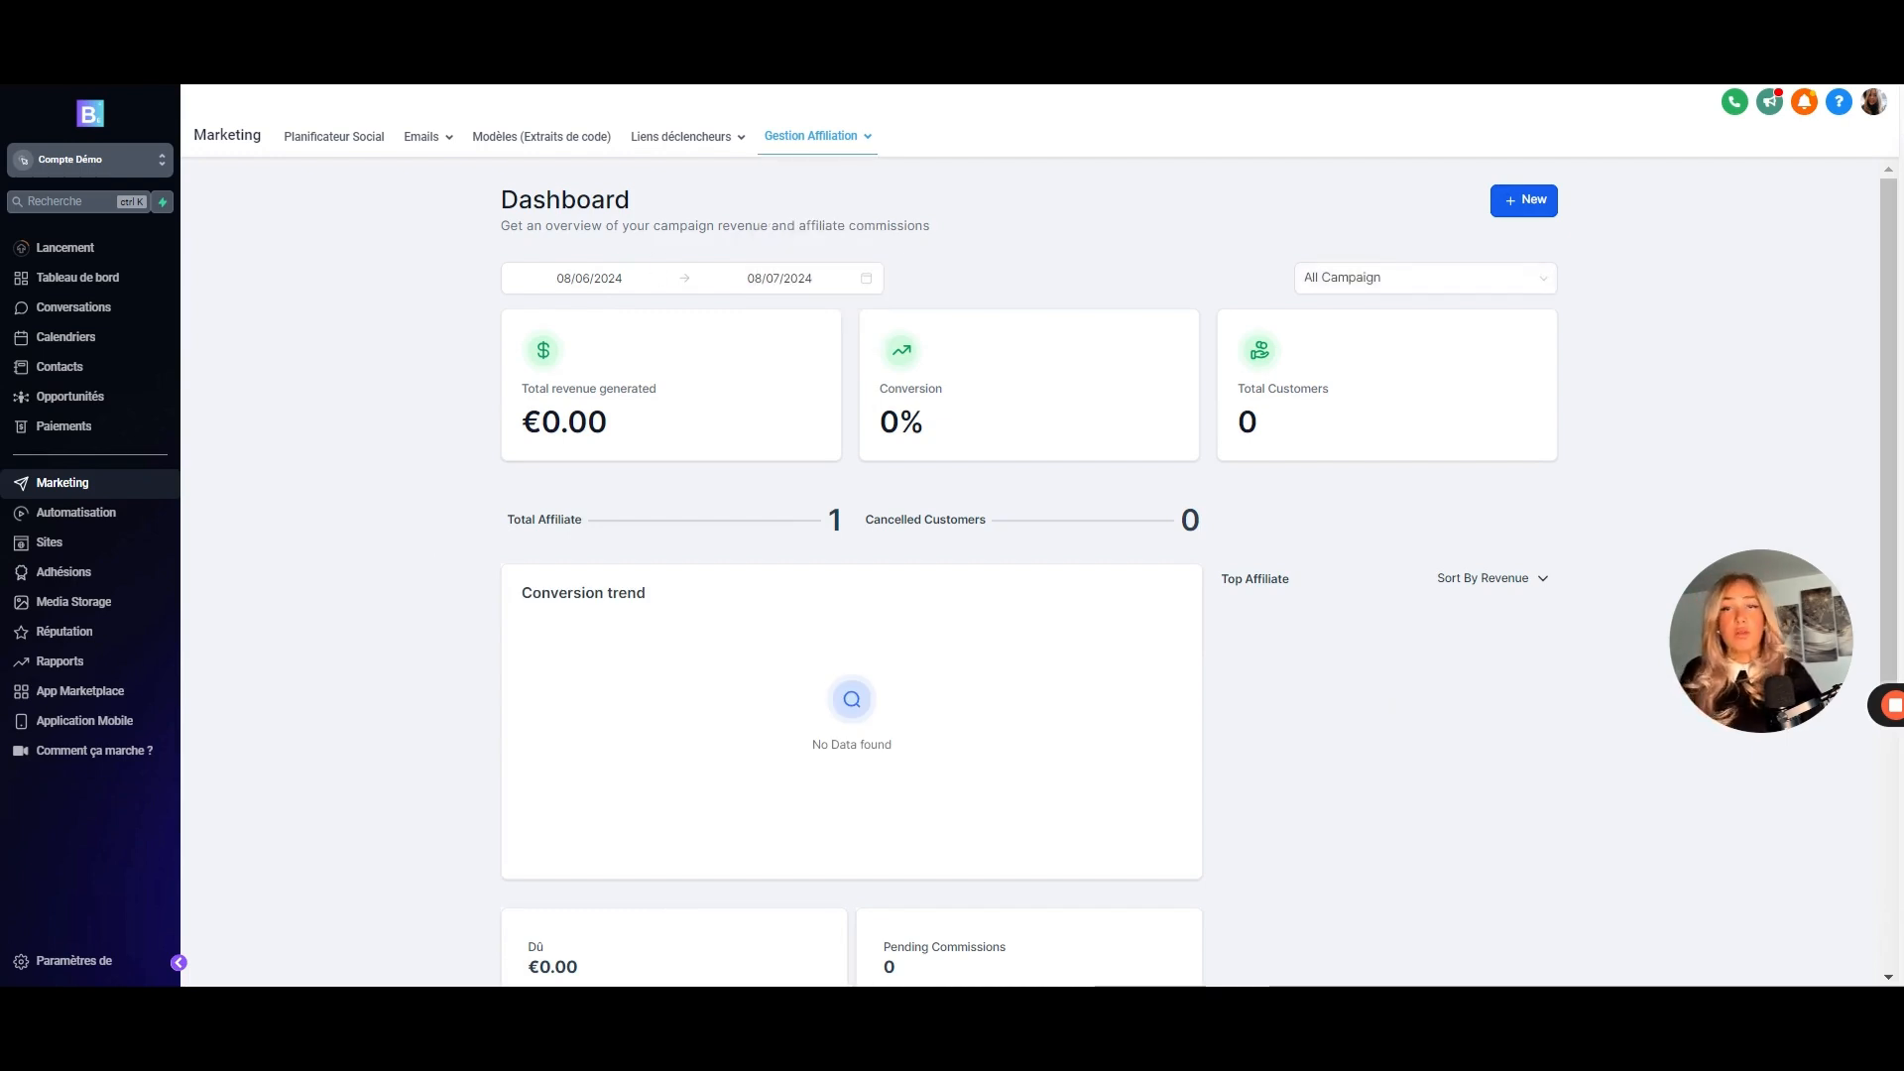
click(93, 542)
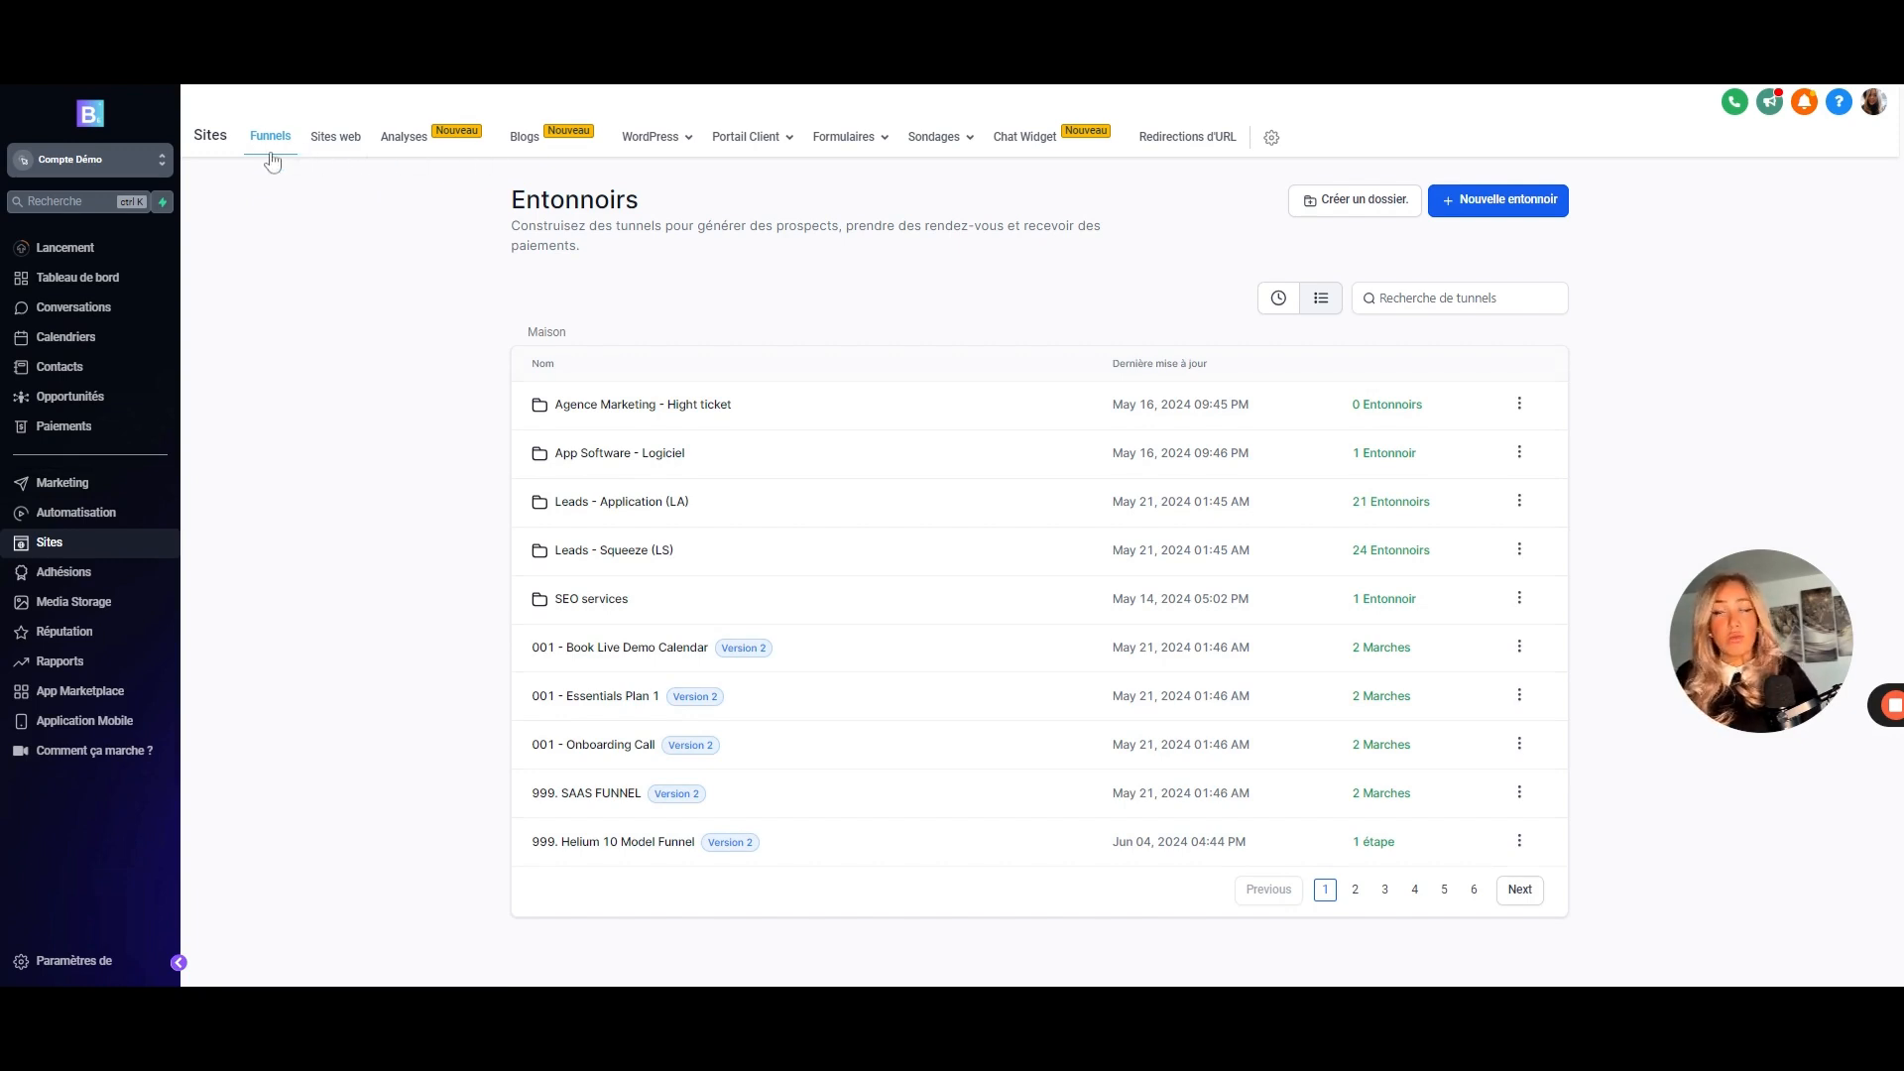
- Add a page named 'Affiliaition' with path 'affiliation' to the 999. Big SAAS Website site
click(331, 149)
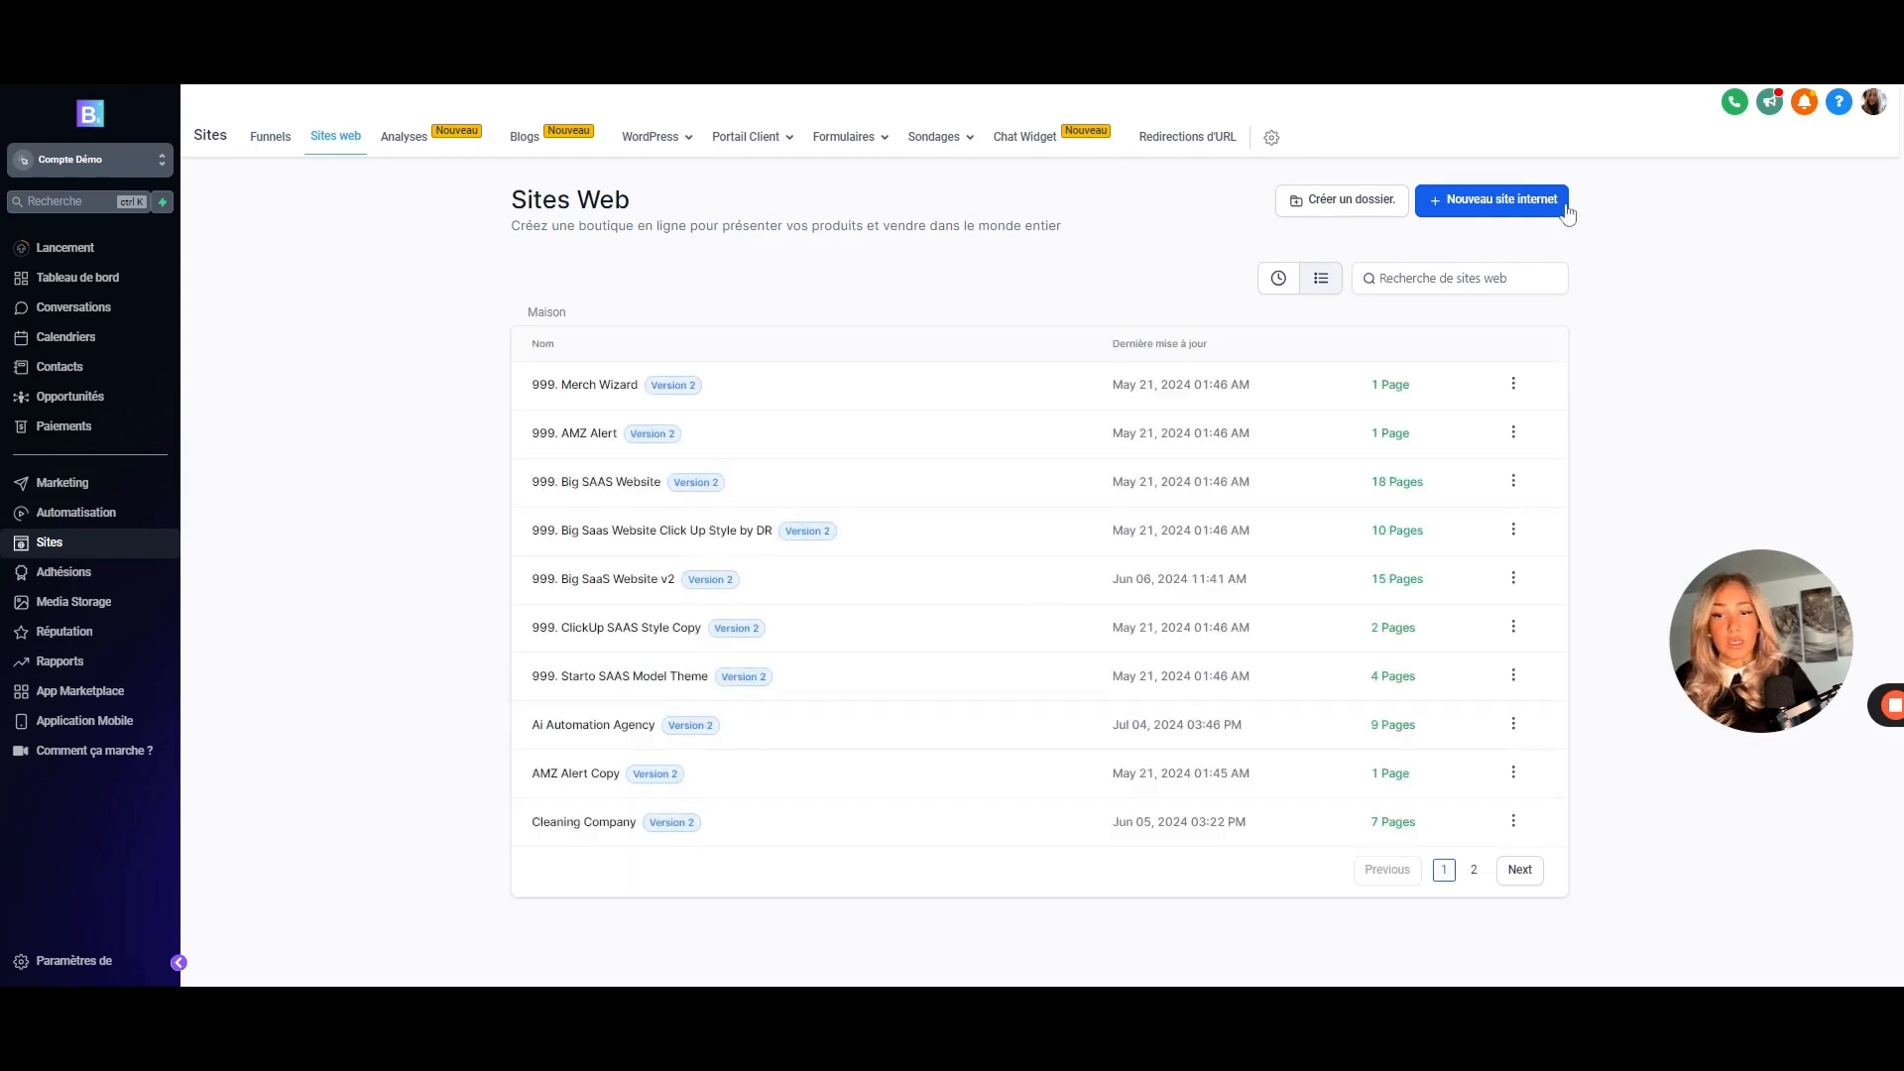
click(580, 491)
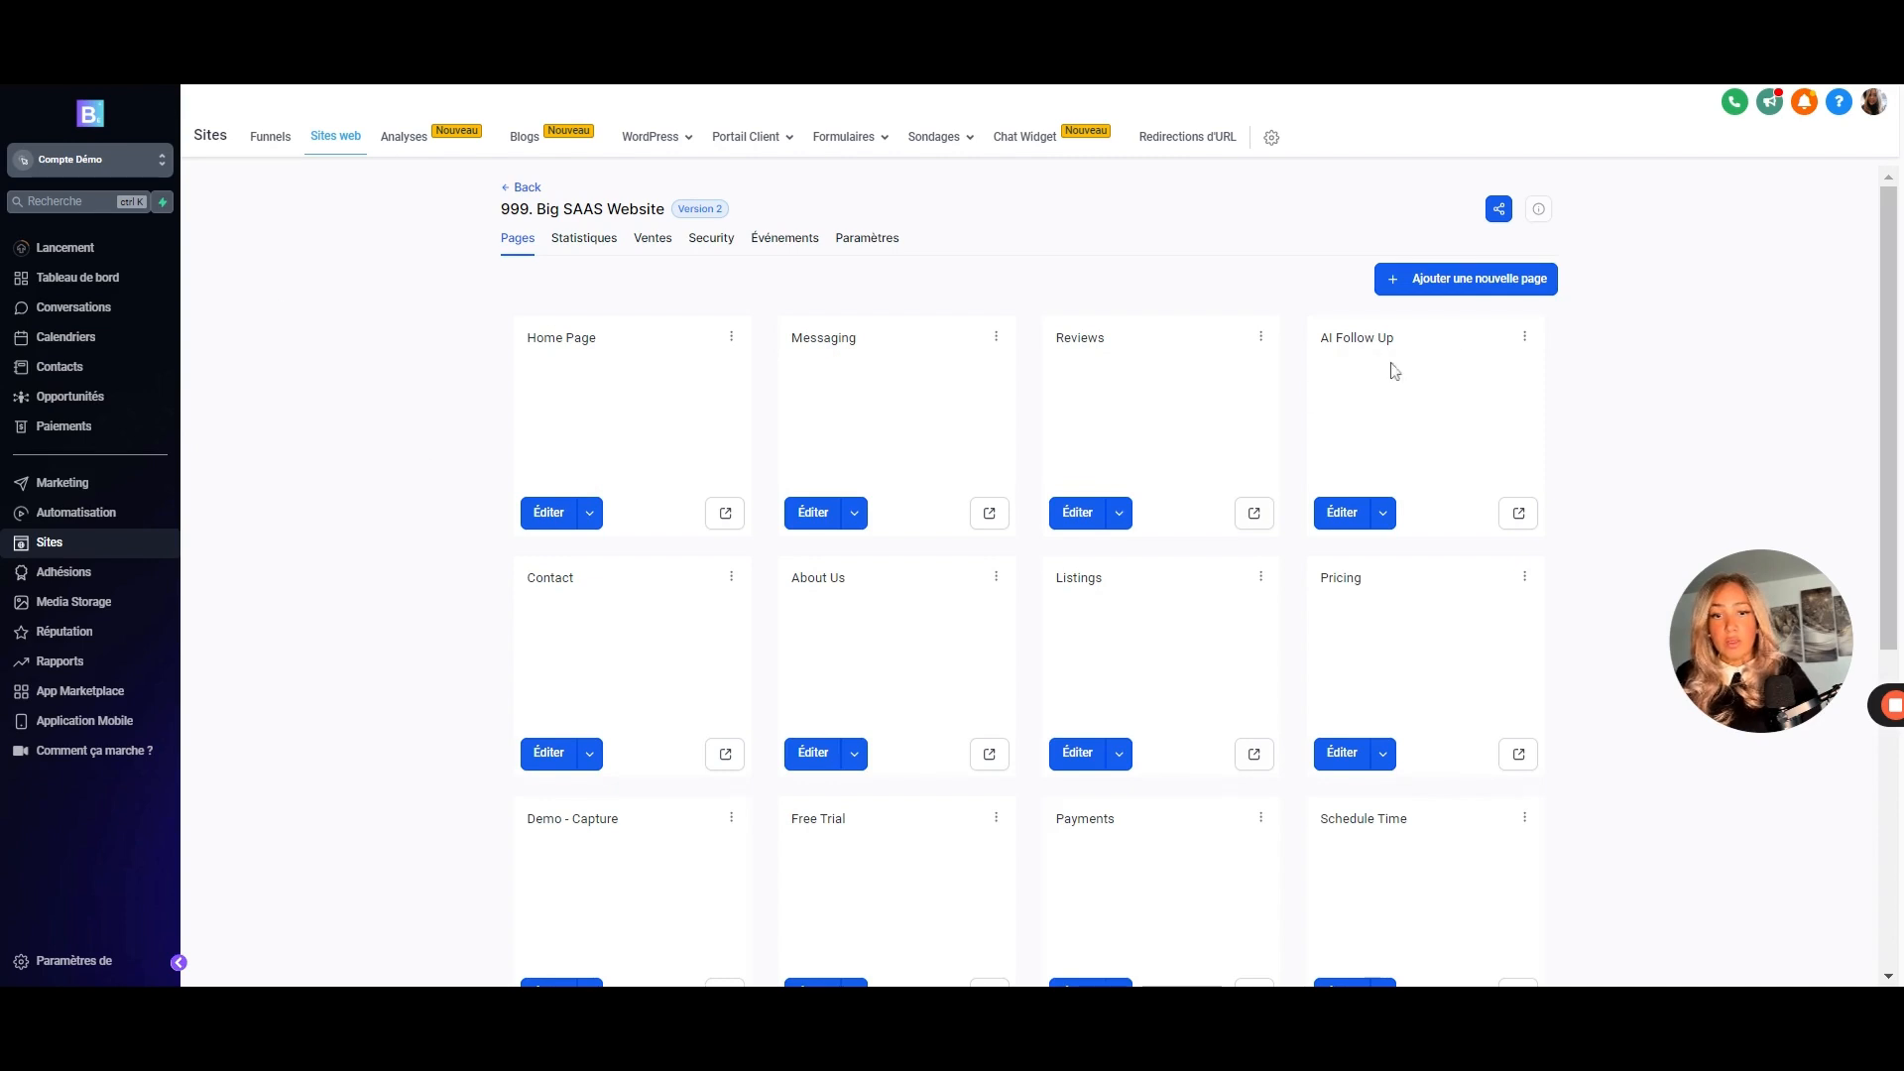
click(1476, 280)
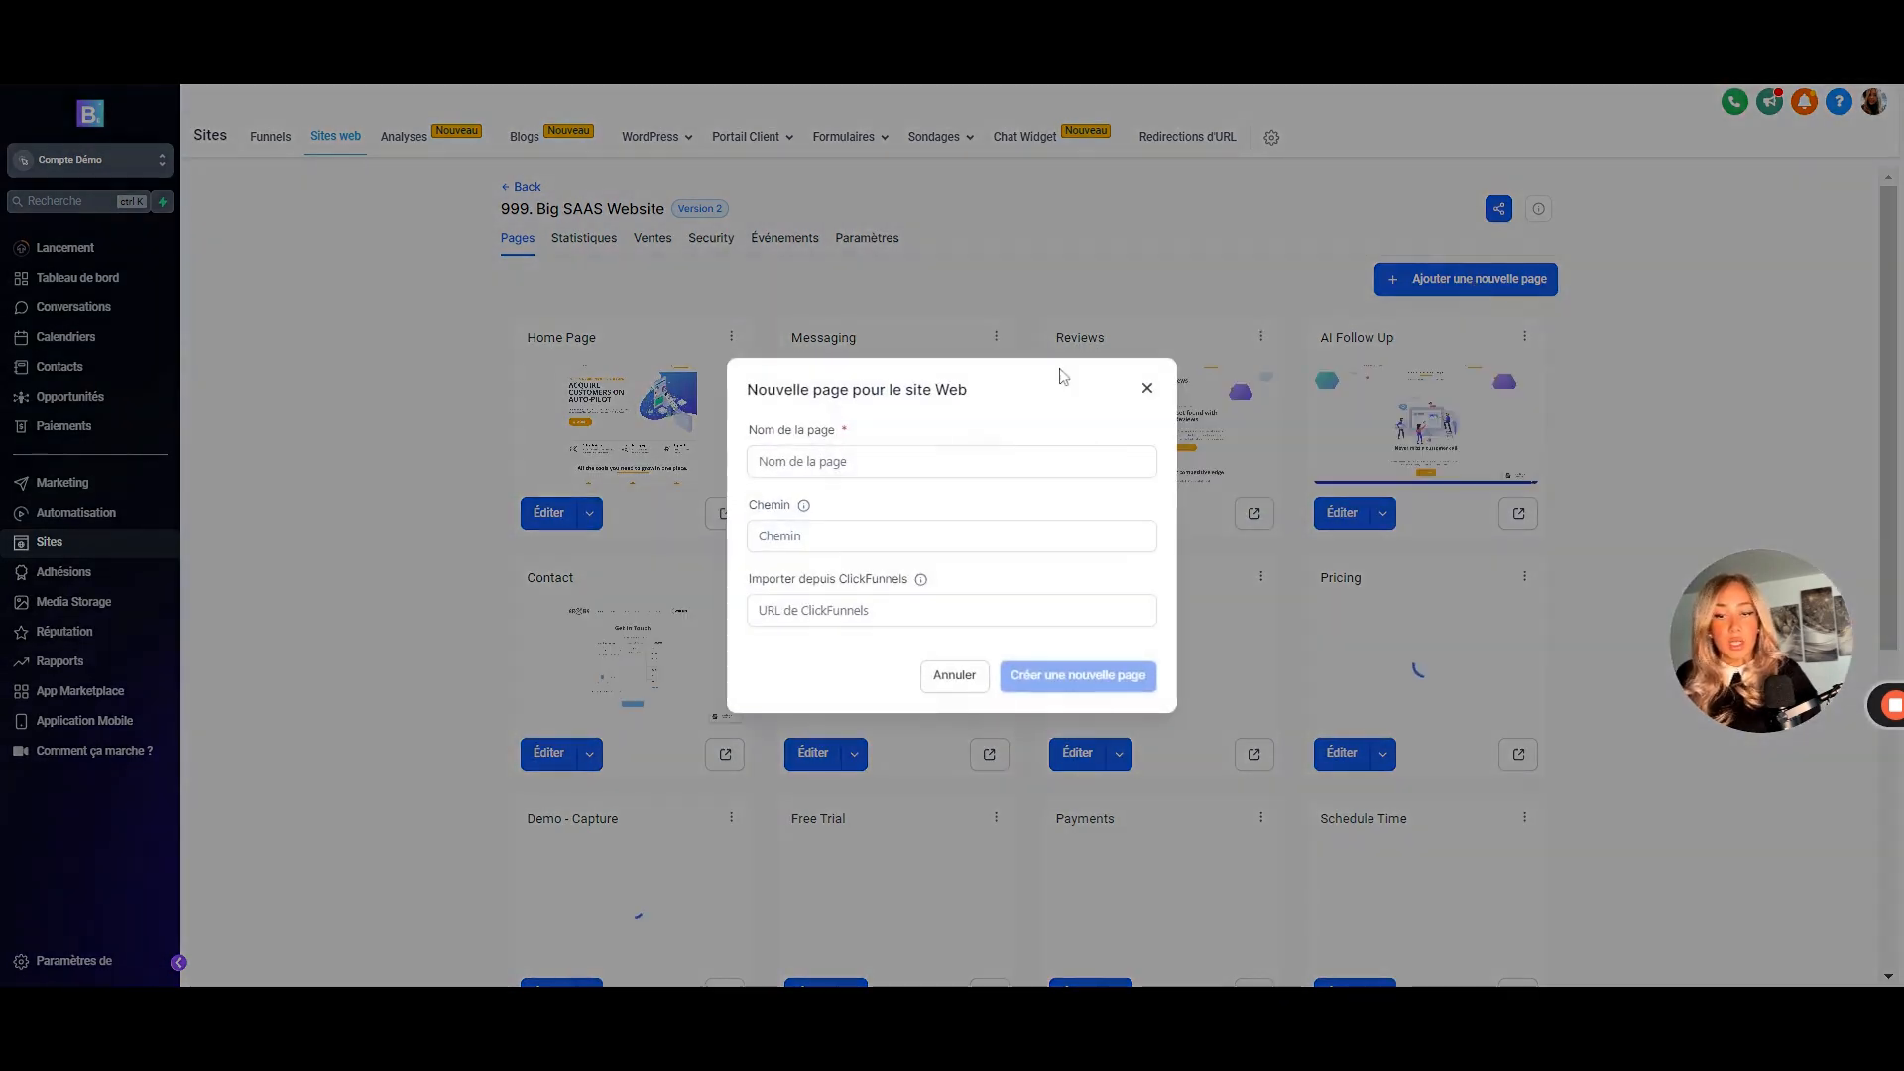
text(Affiliaition)
click(951, 536)
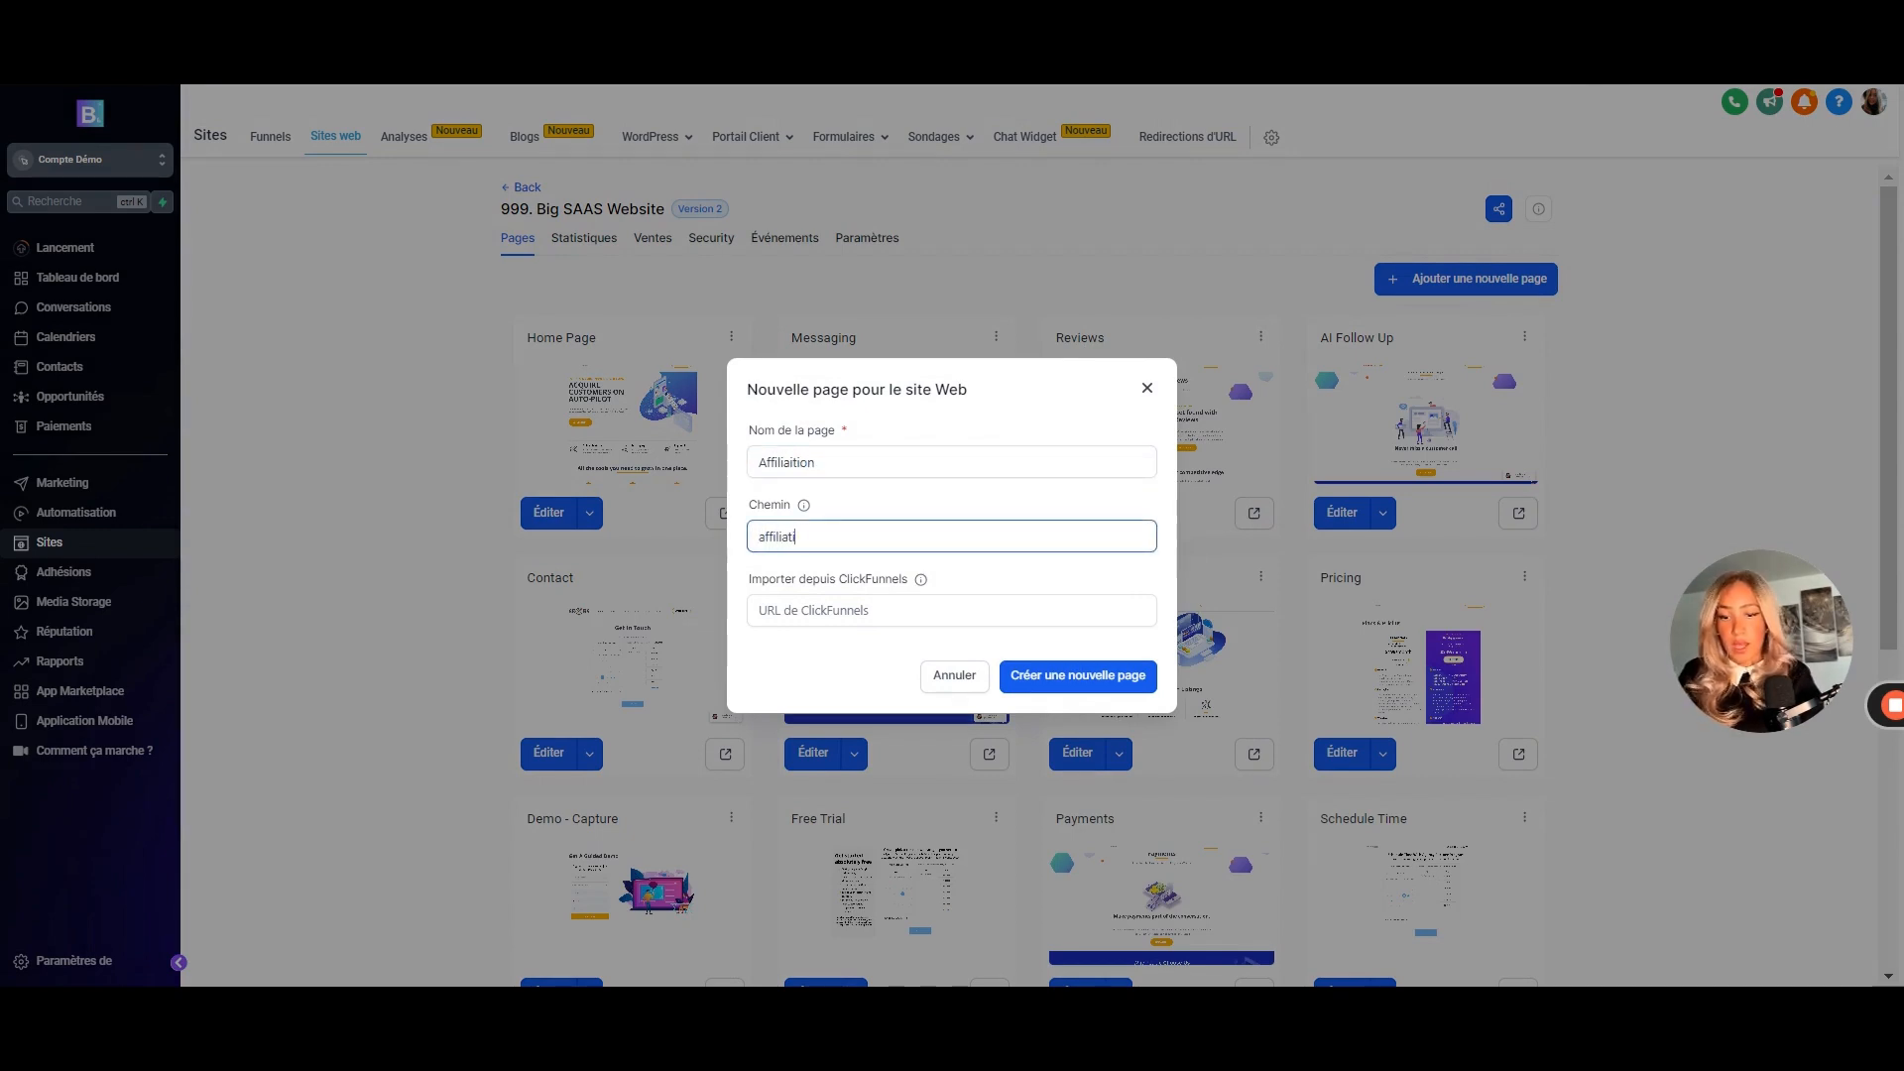
click(951, 610)
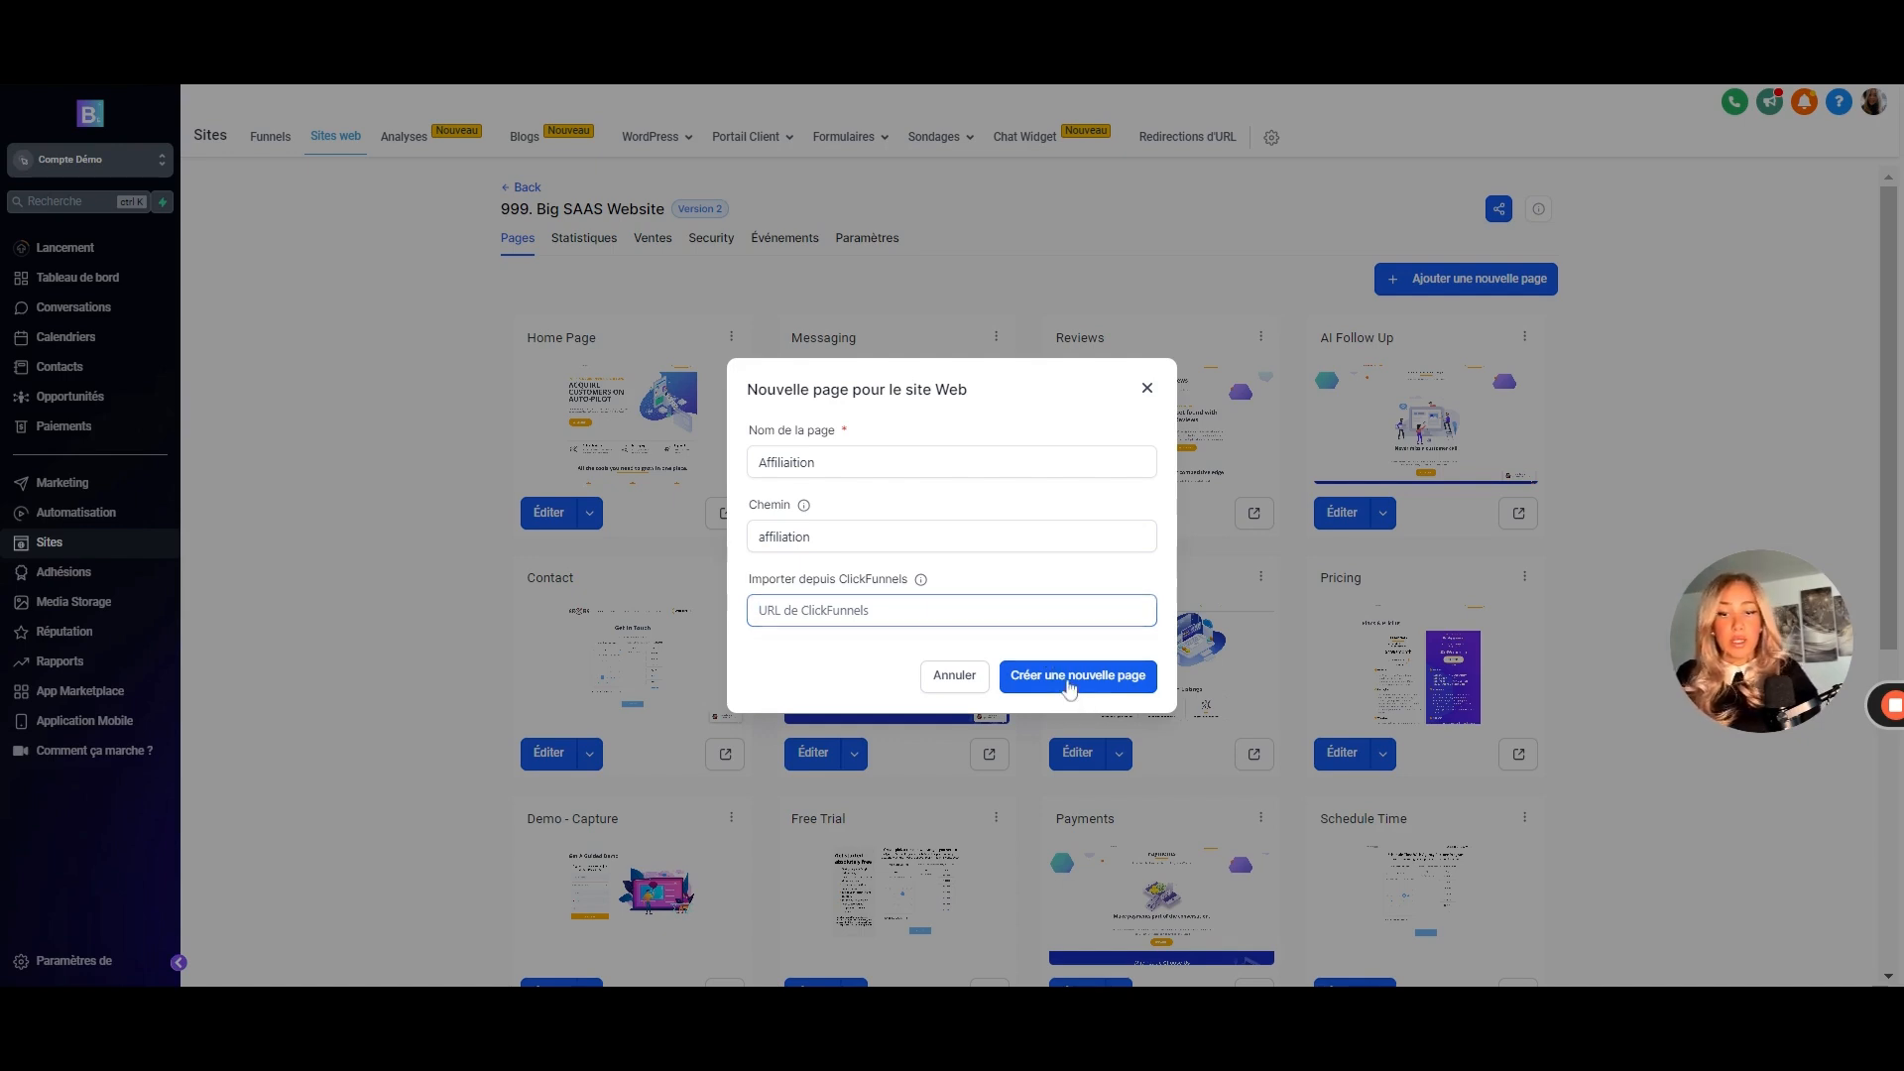
click(1070, 685)
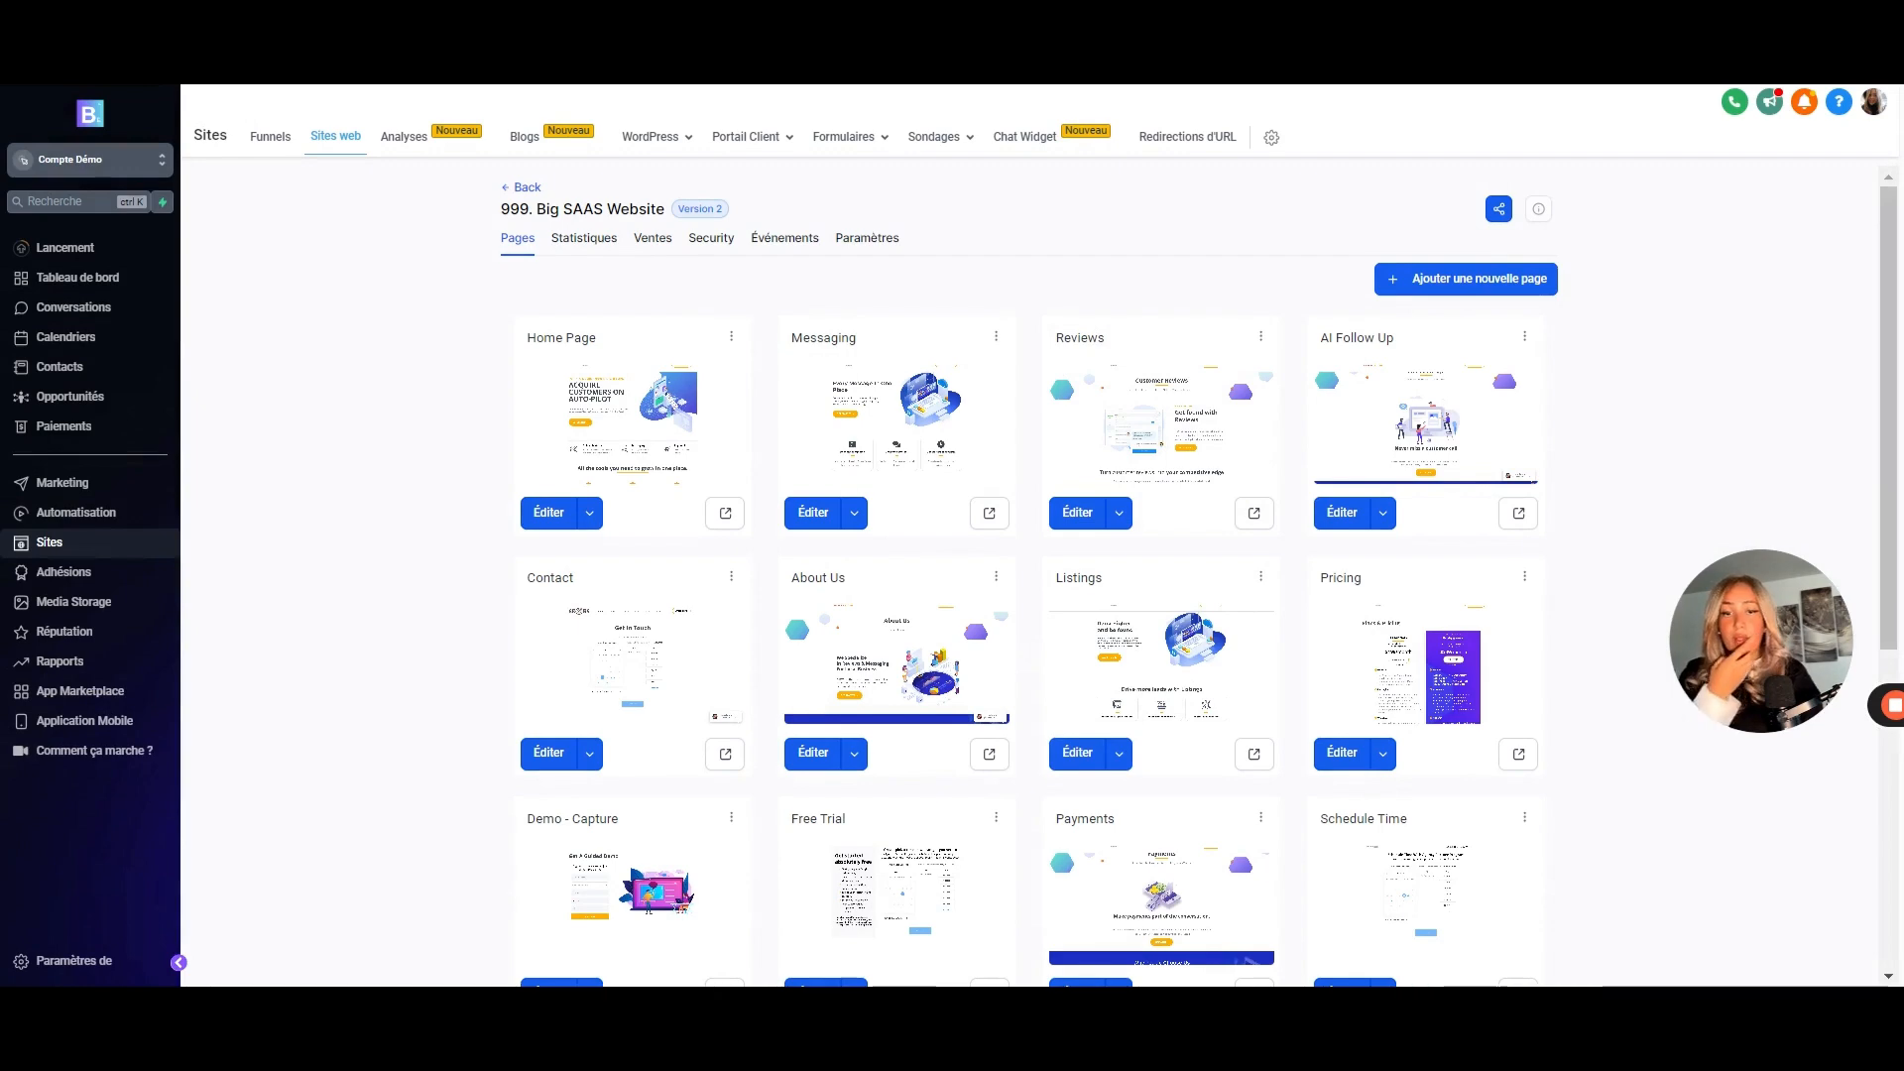
- Look at the import options without importing, then start the page from a blank canvas
scroll(942, 504, down, 2)
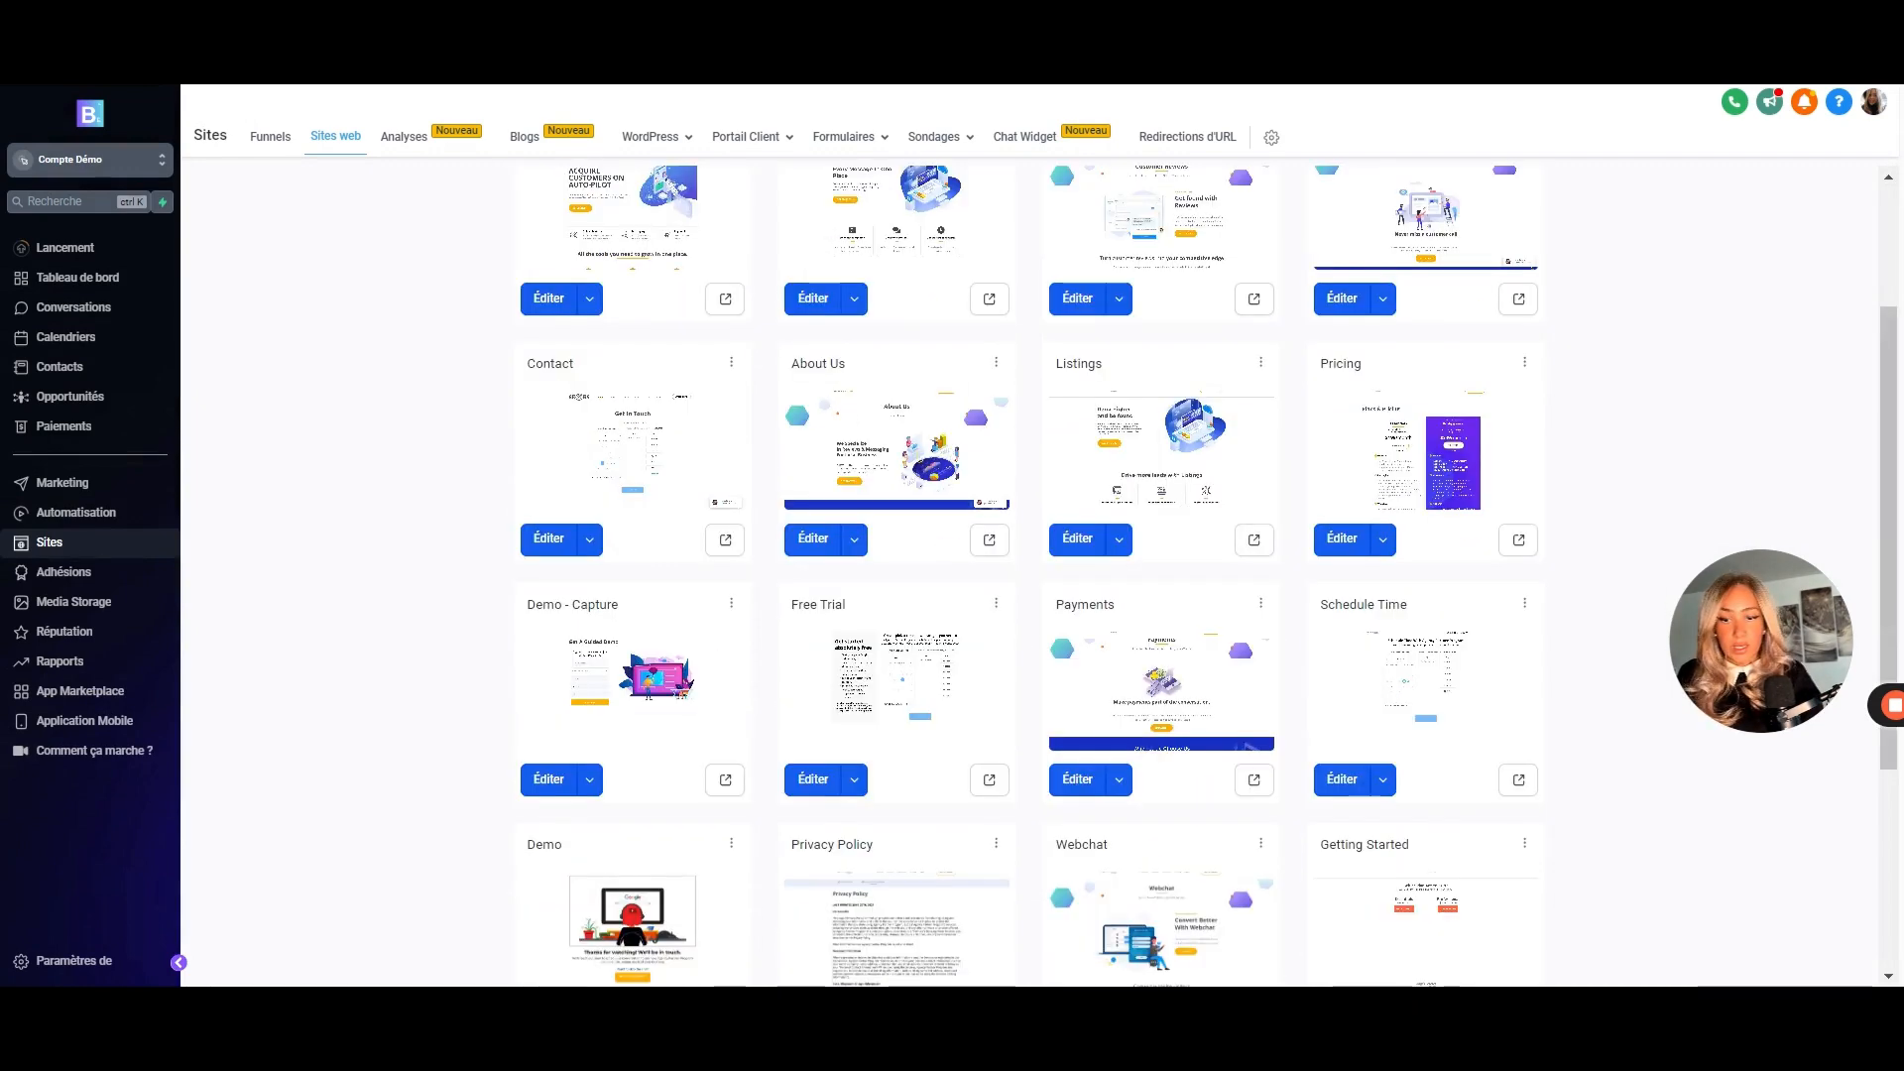
scroll(954, 547, down, 3)
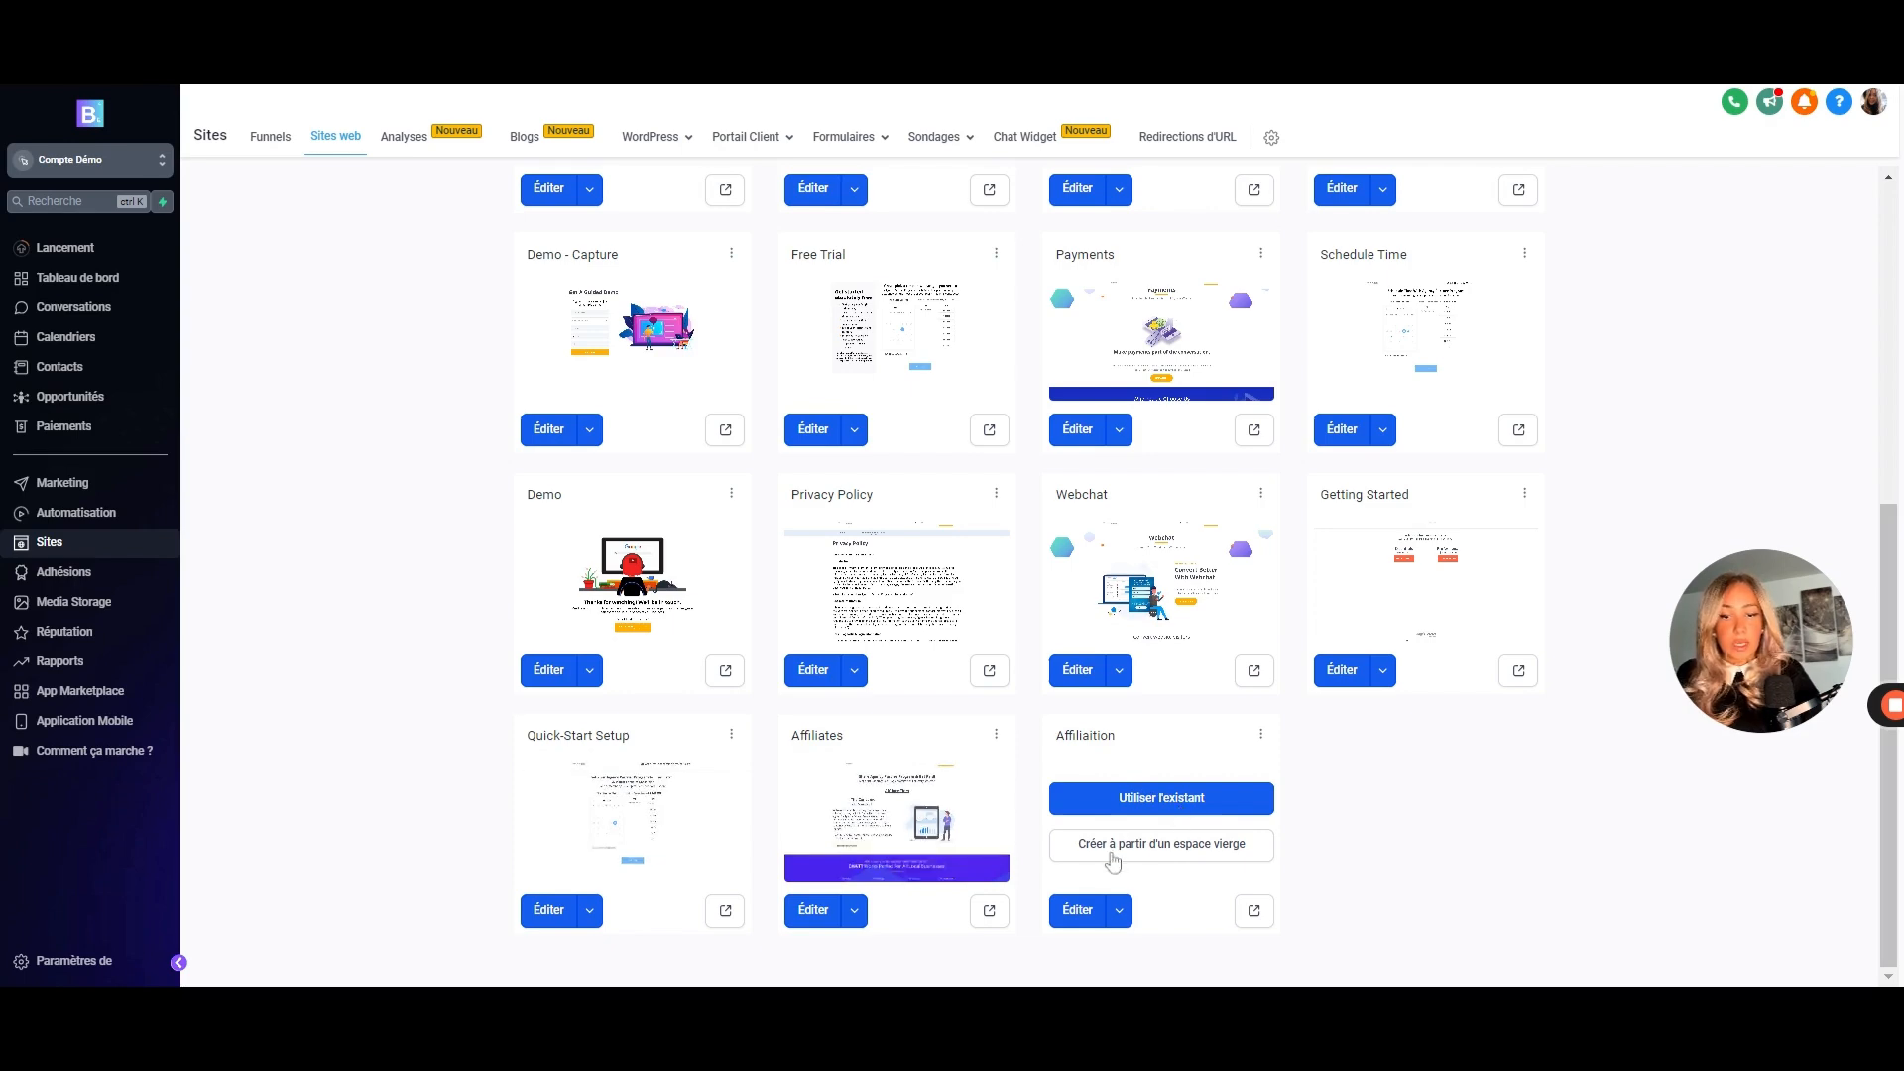
click(1188, 819)
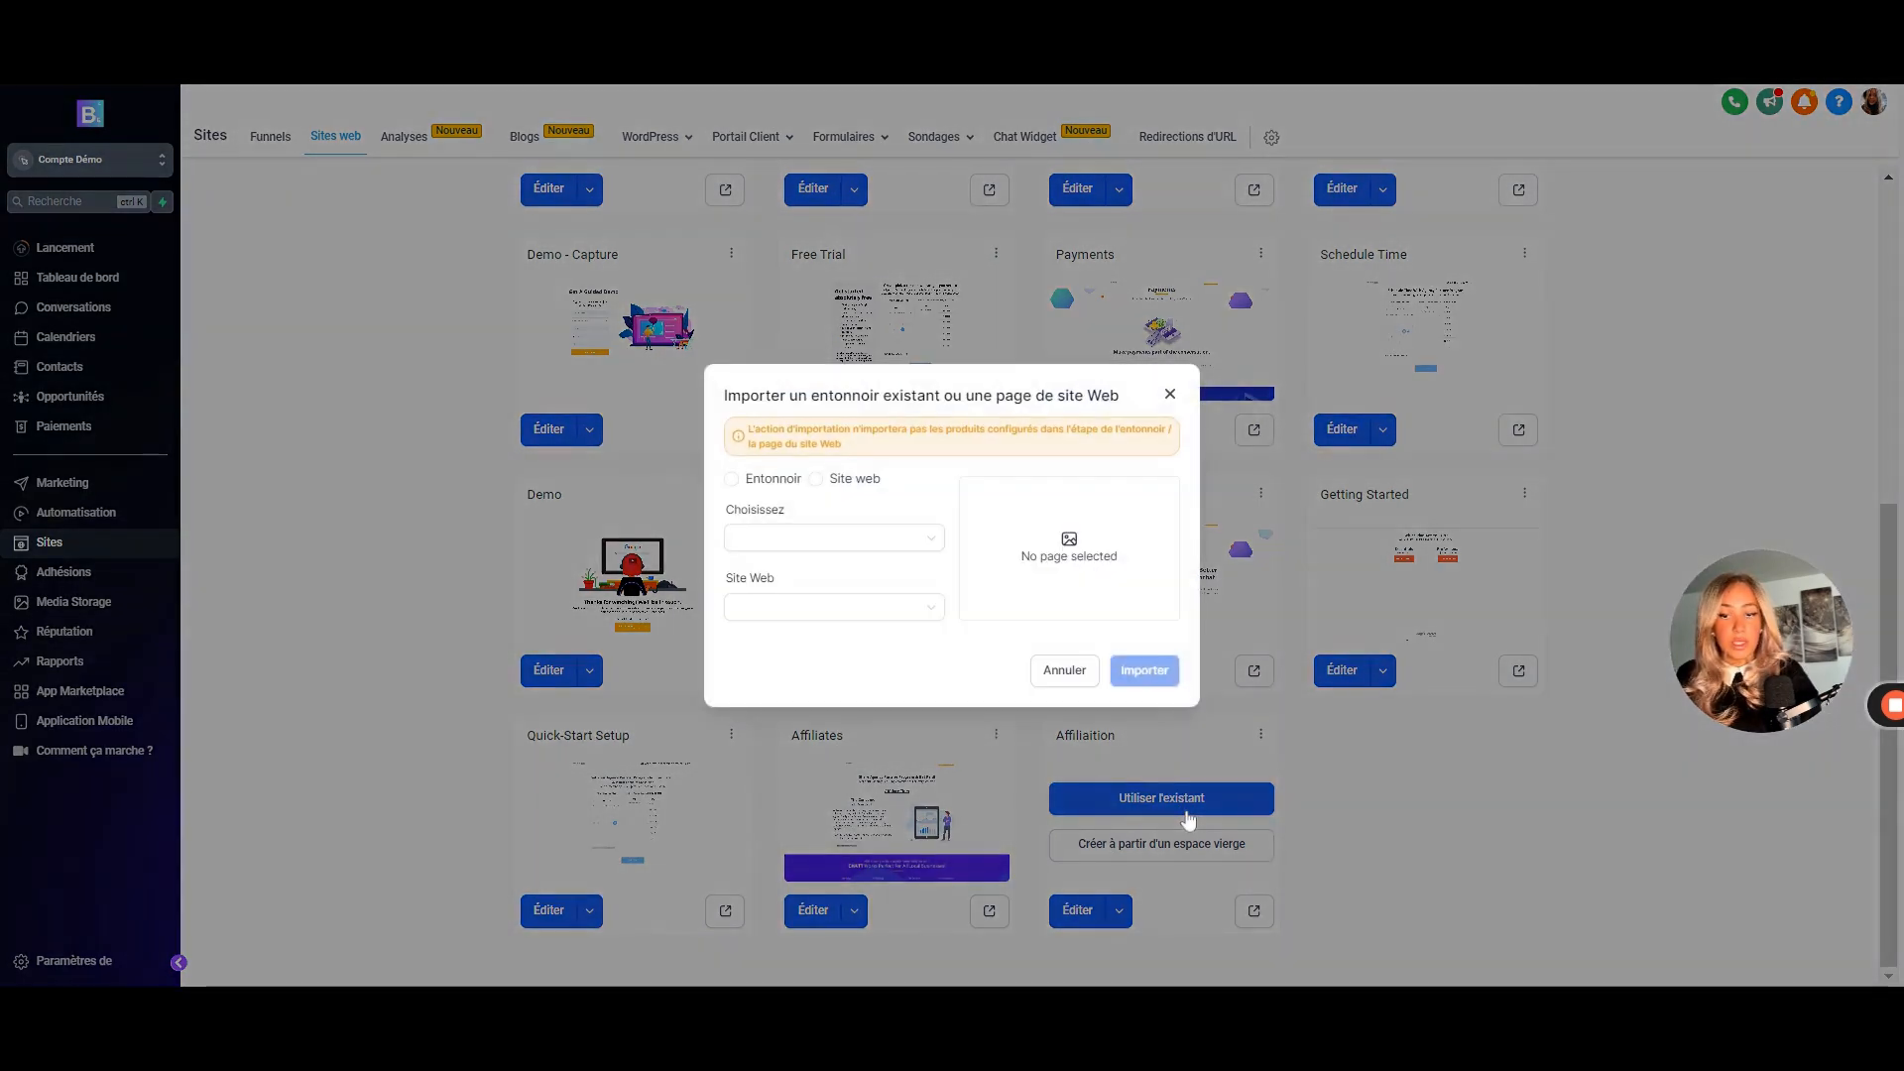
click(731, 479)
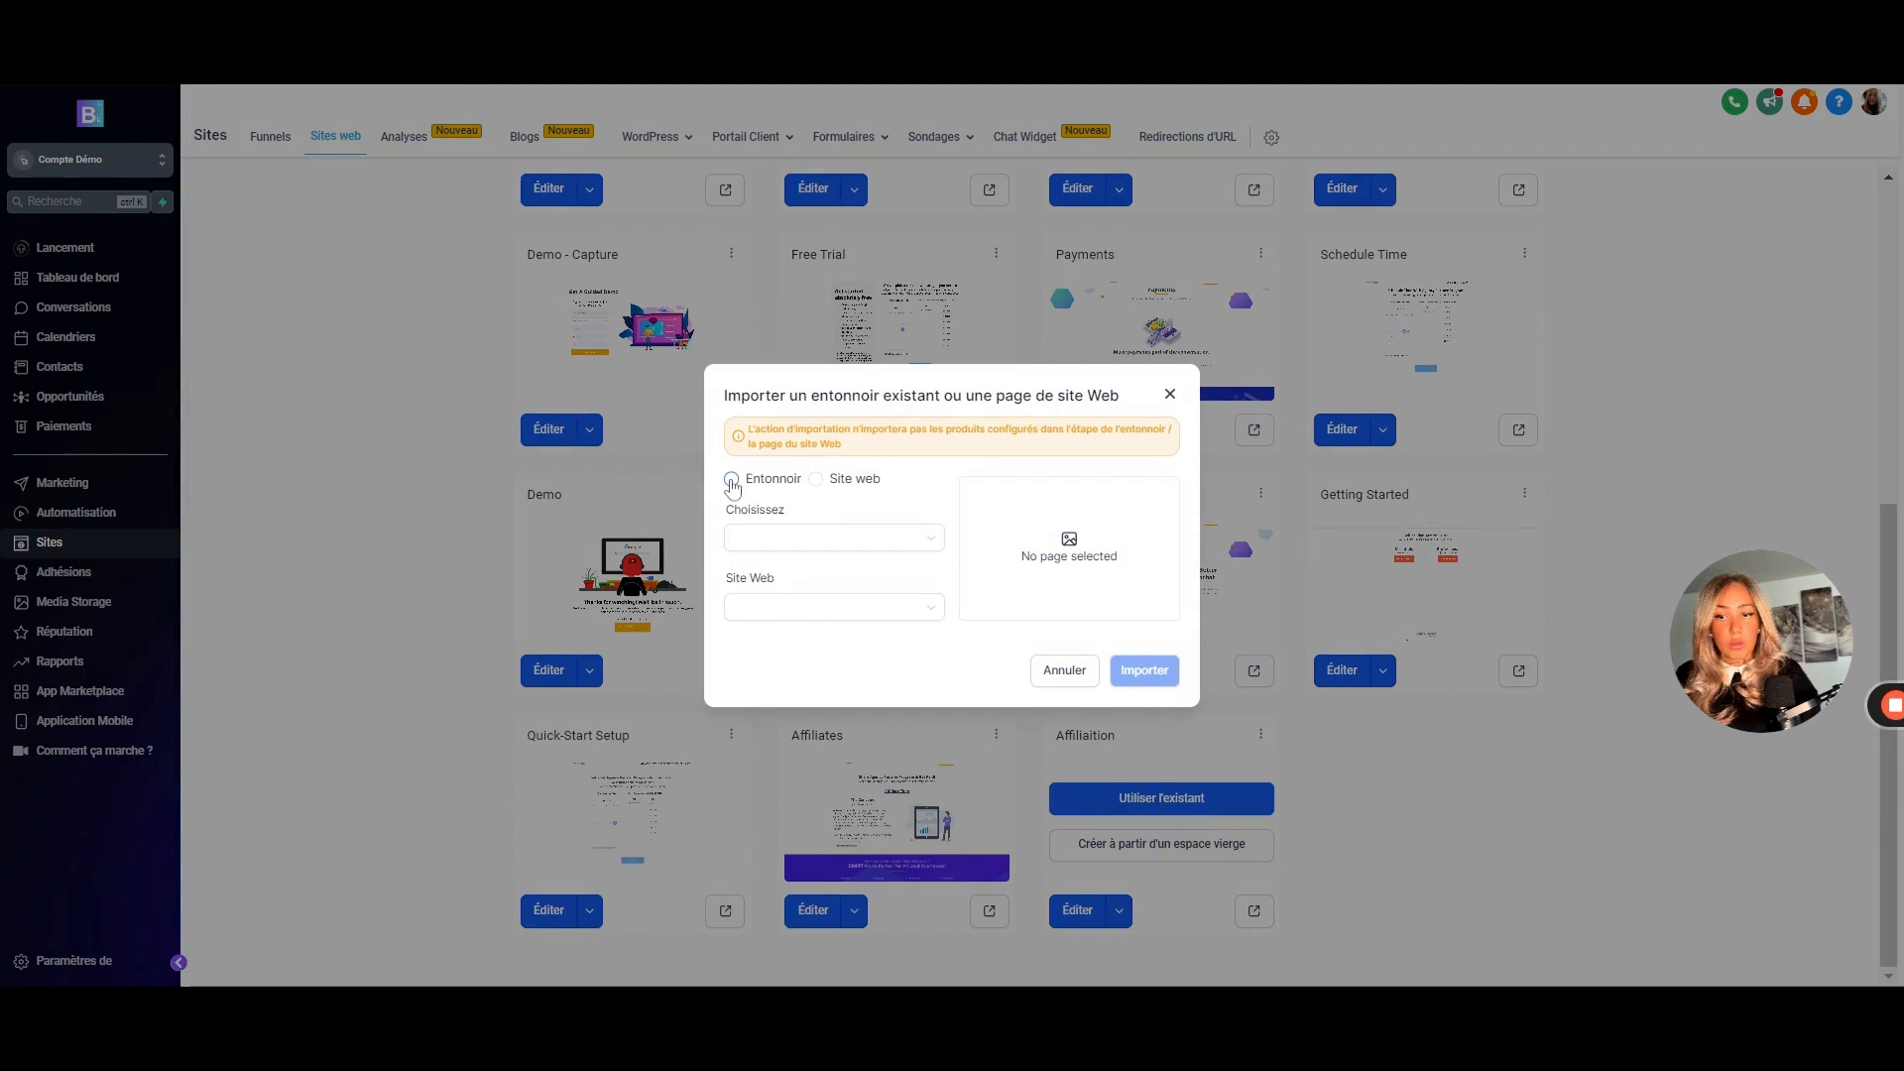
click(871, 547)
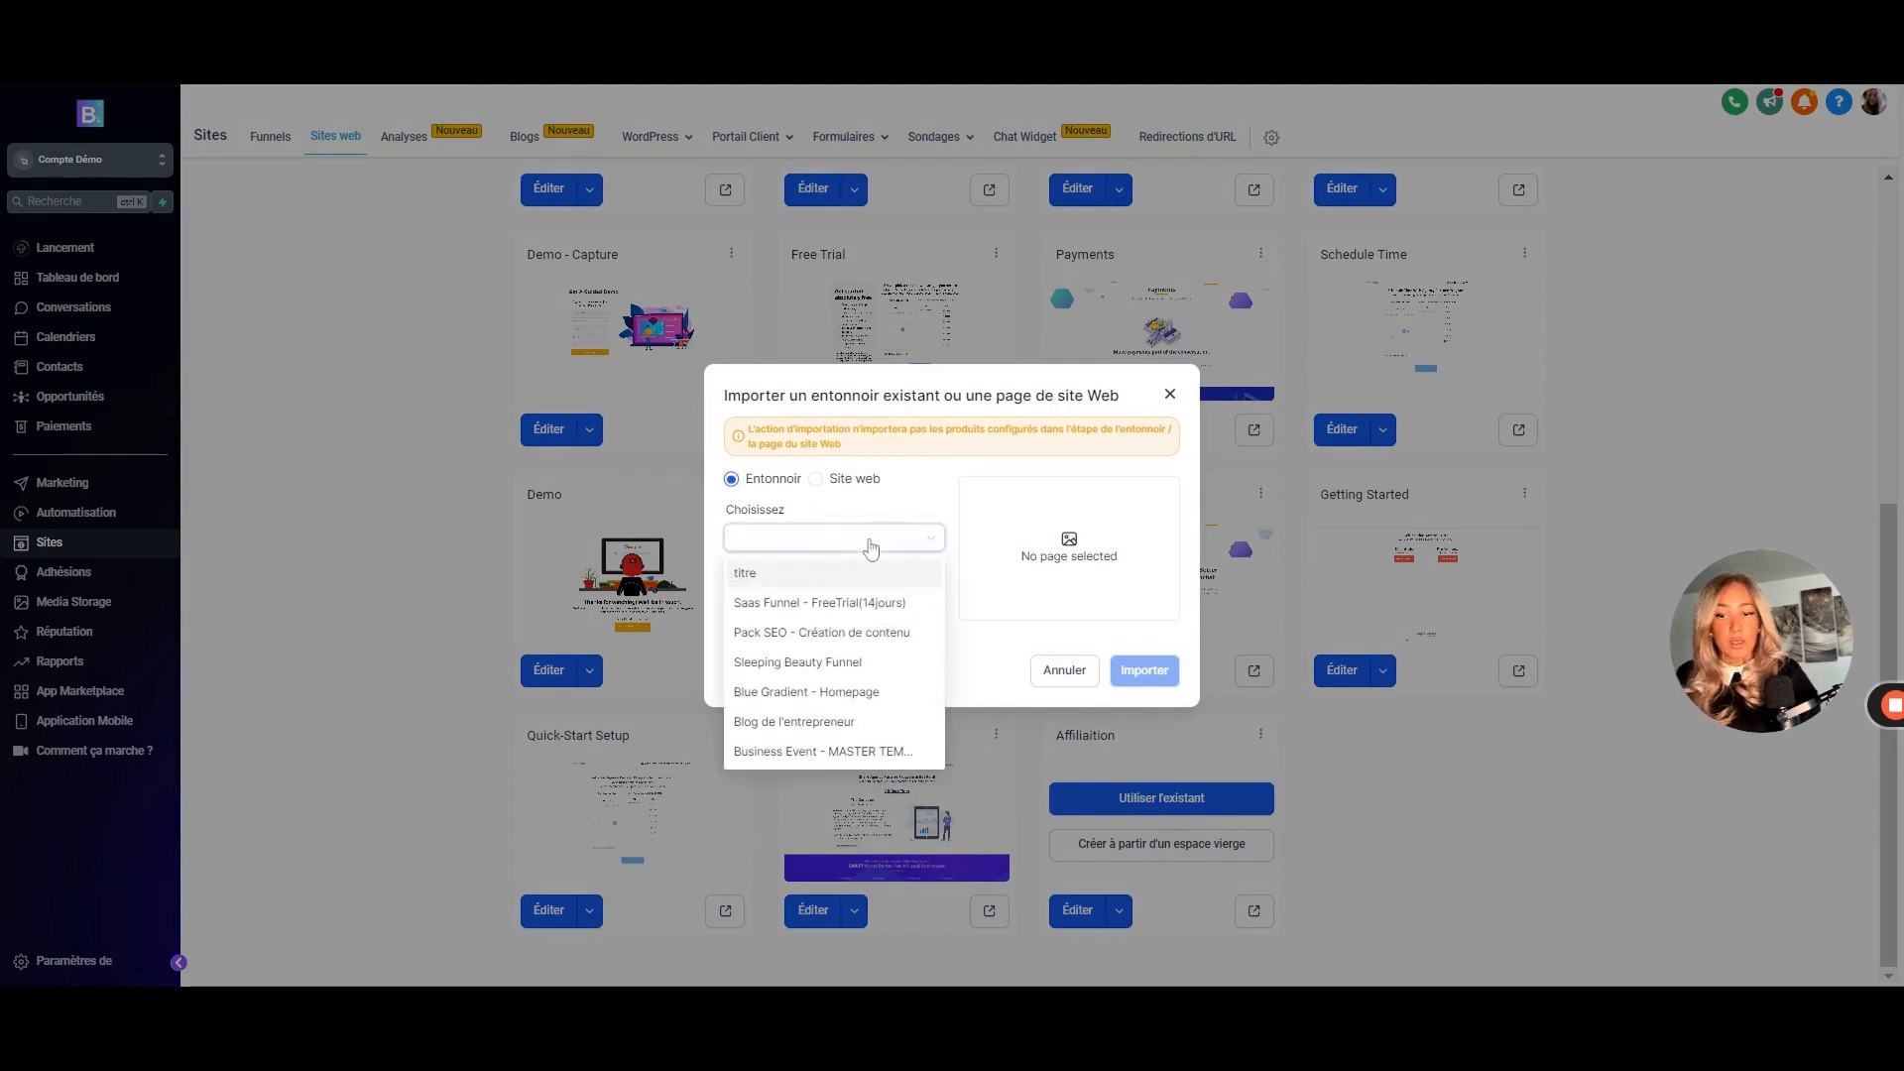
click(816, 479)
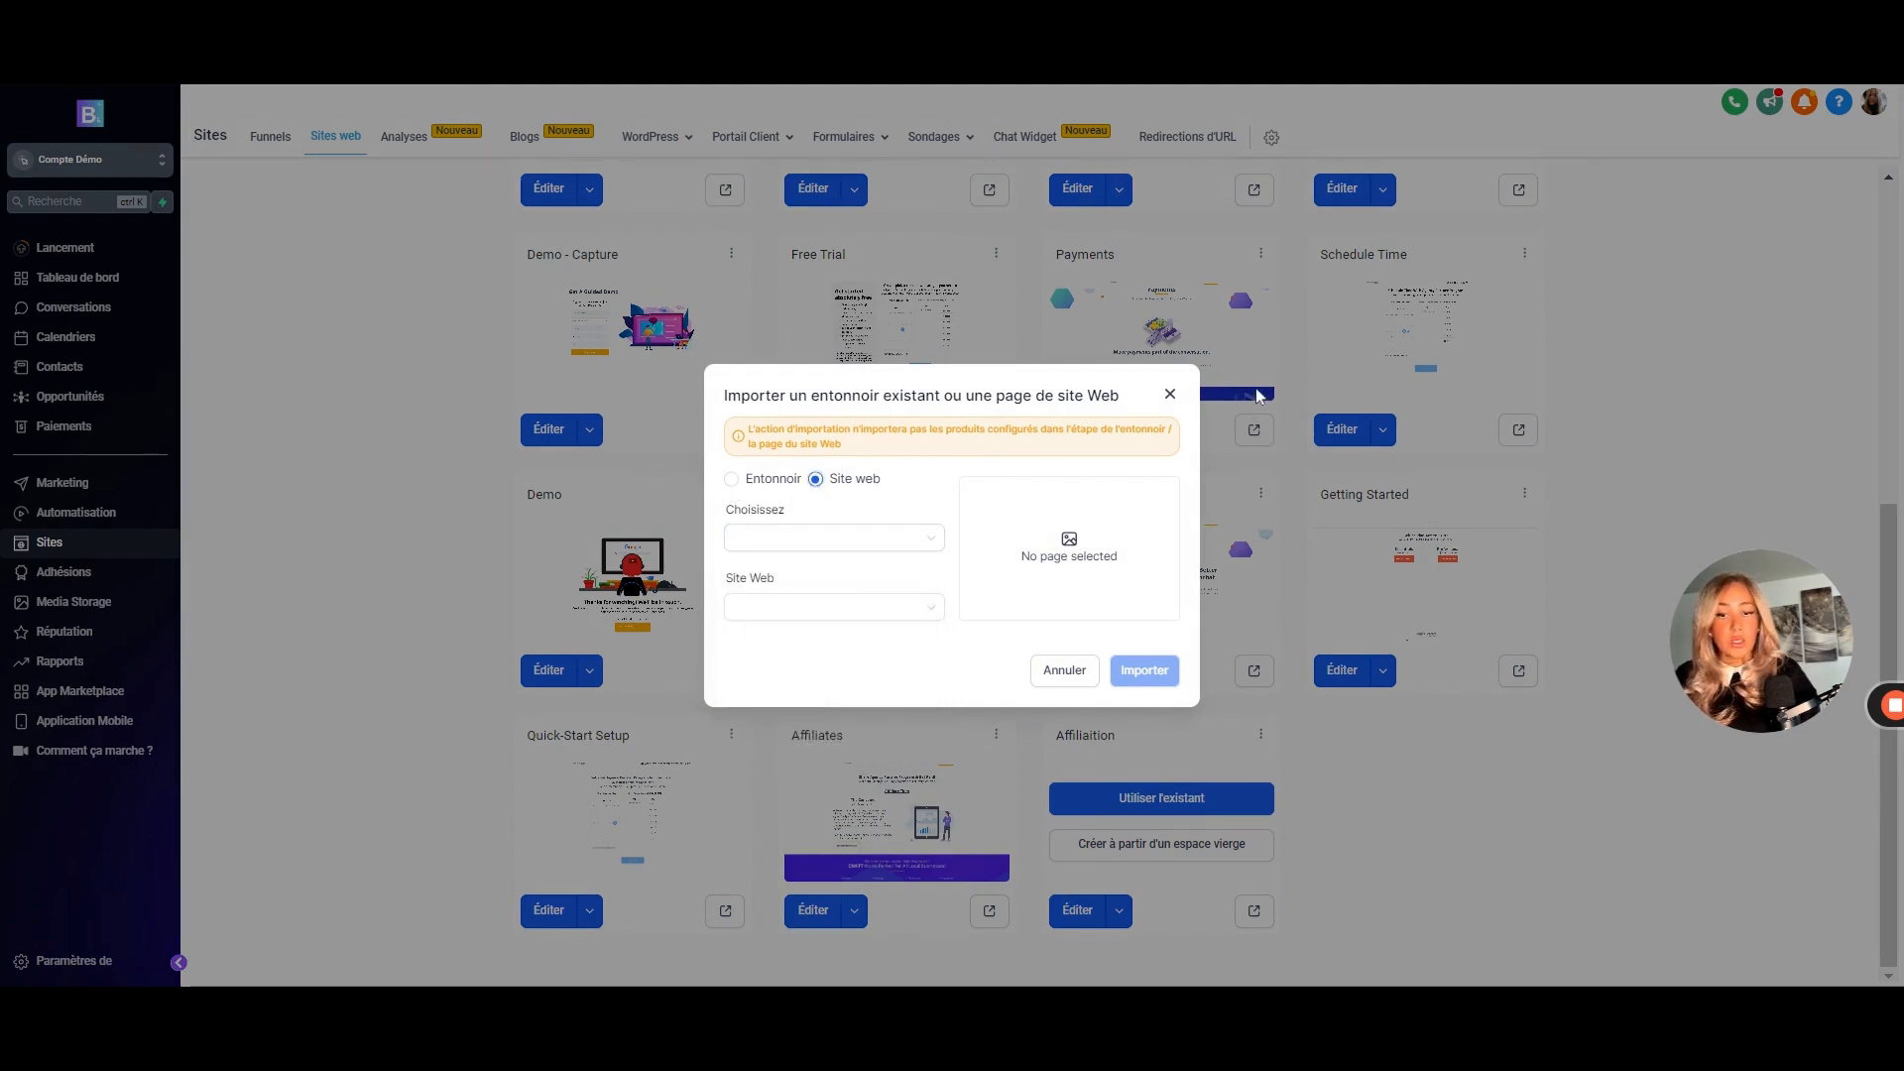
click(1171, 394)
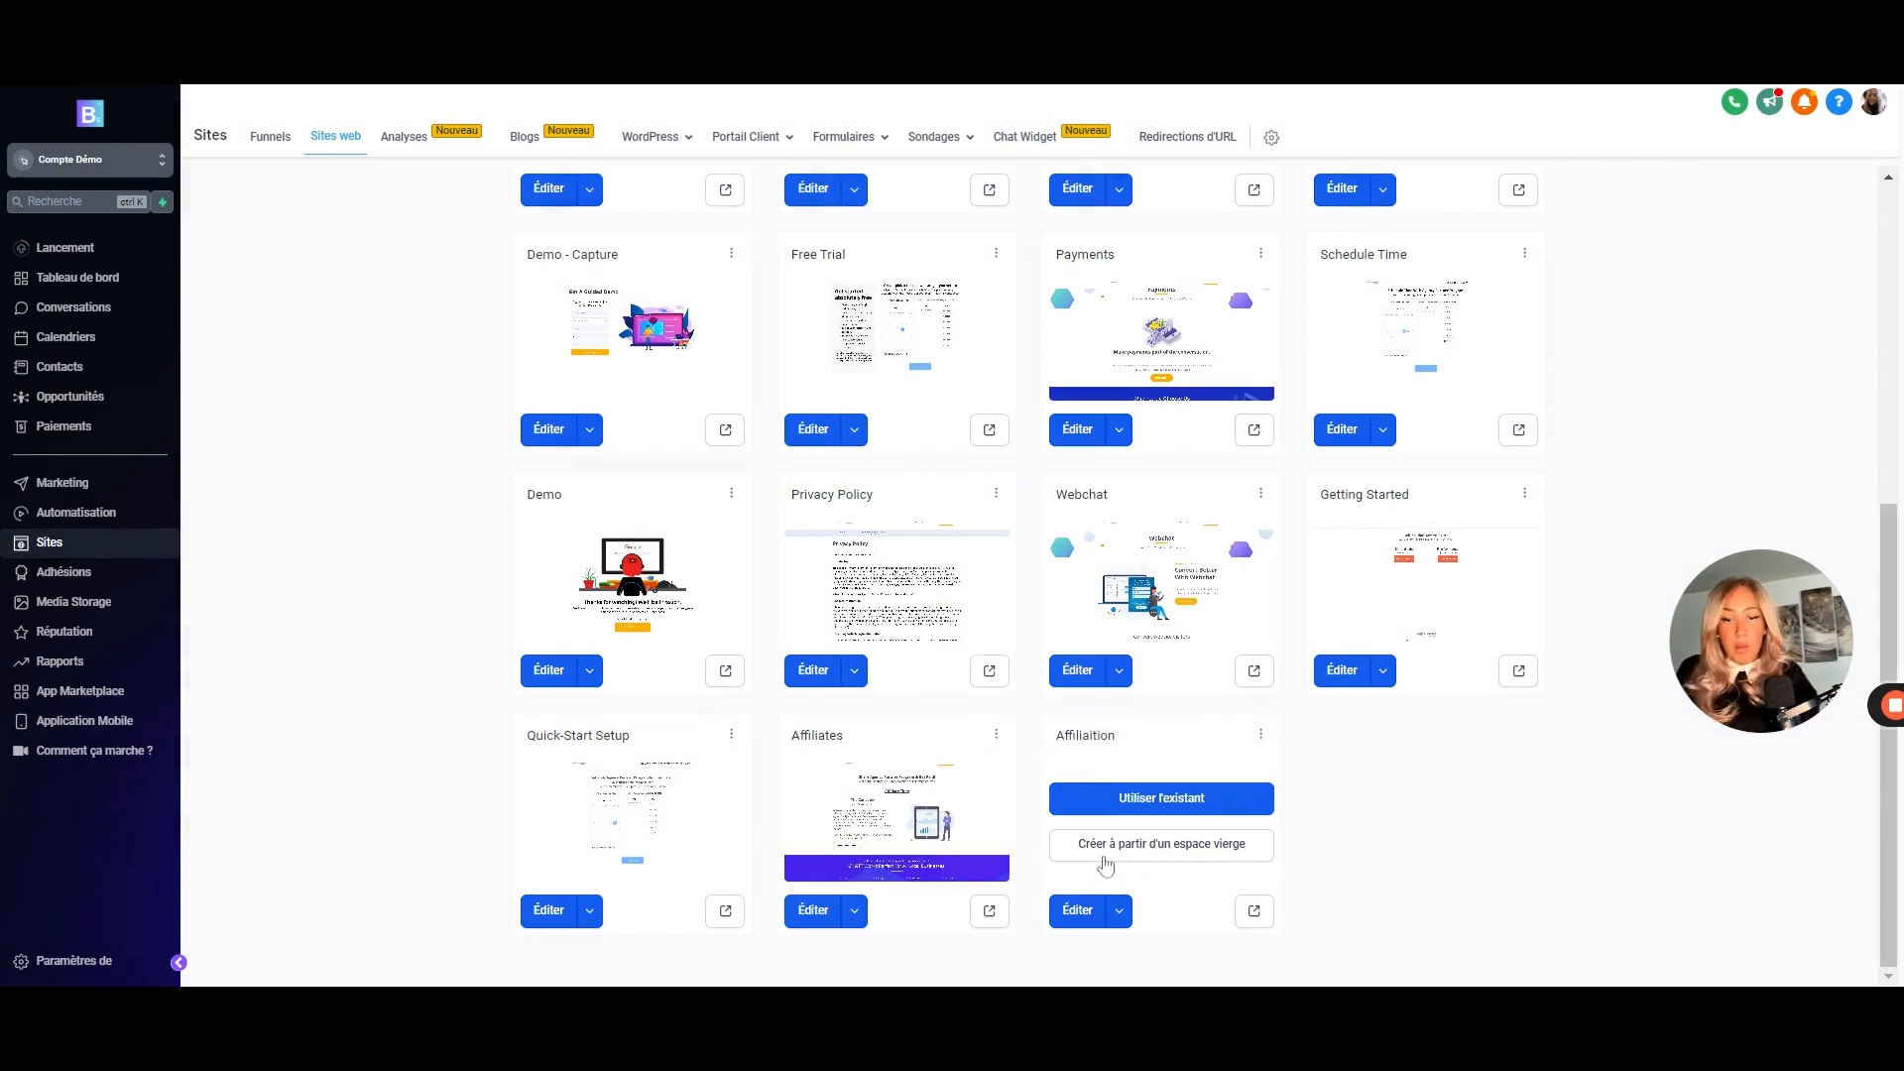
click(1139, 851)
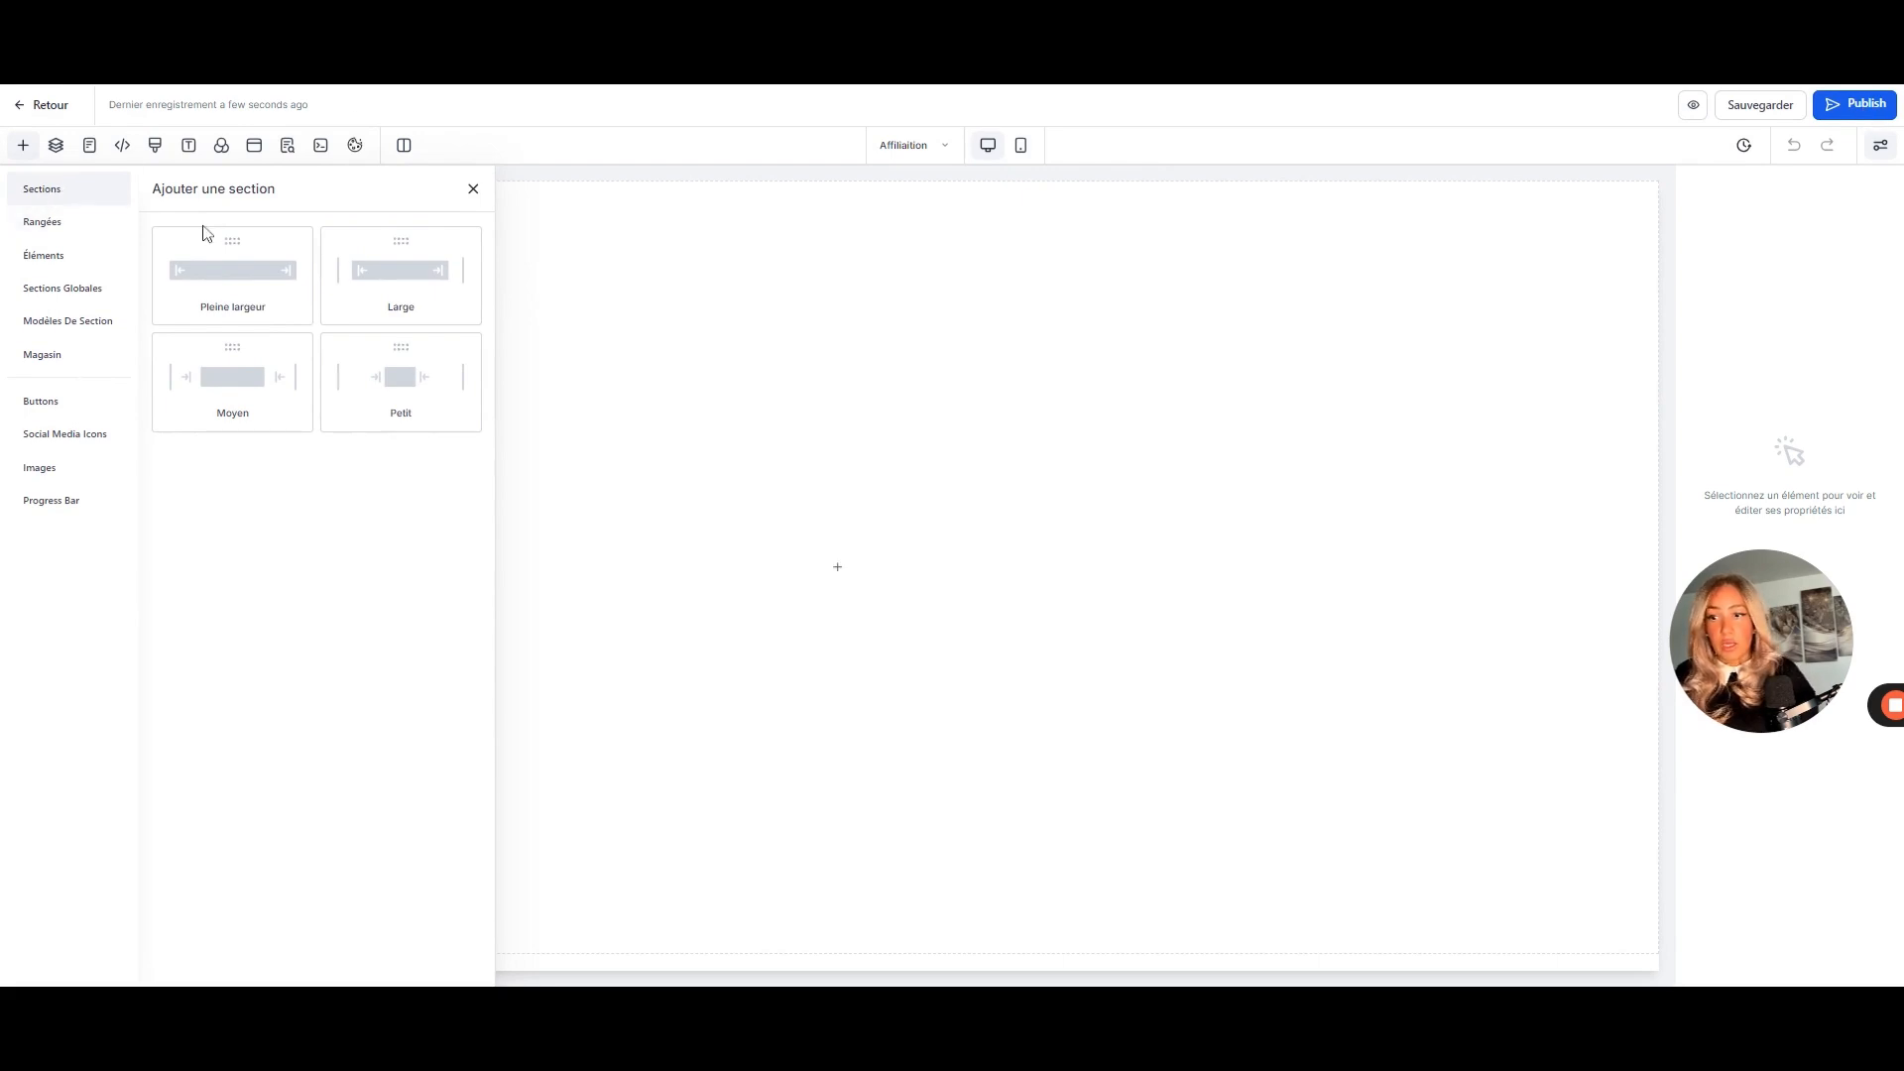
- Add a full-width section holding a one-column row to the empty page
drag(227, 287, 800, 289)
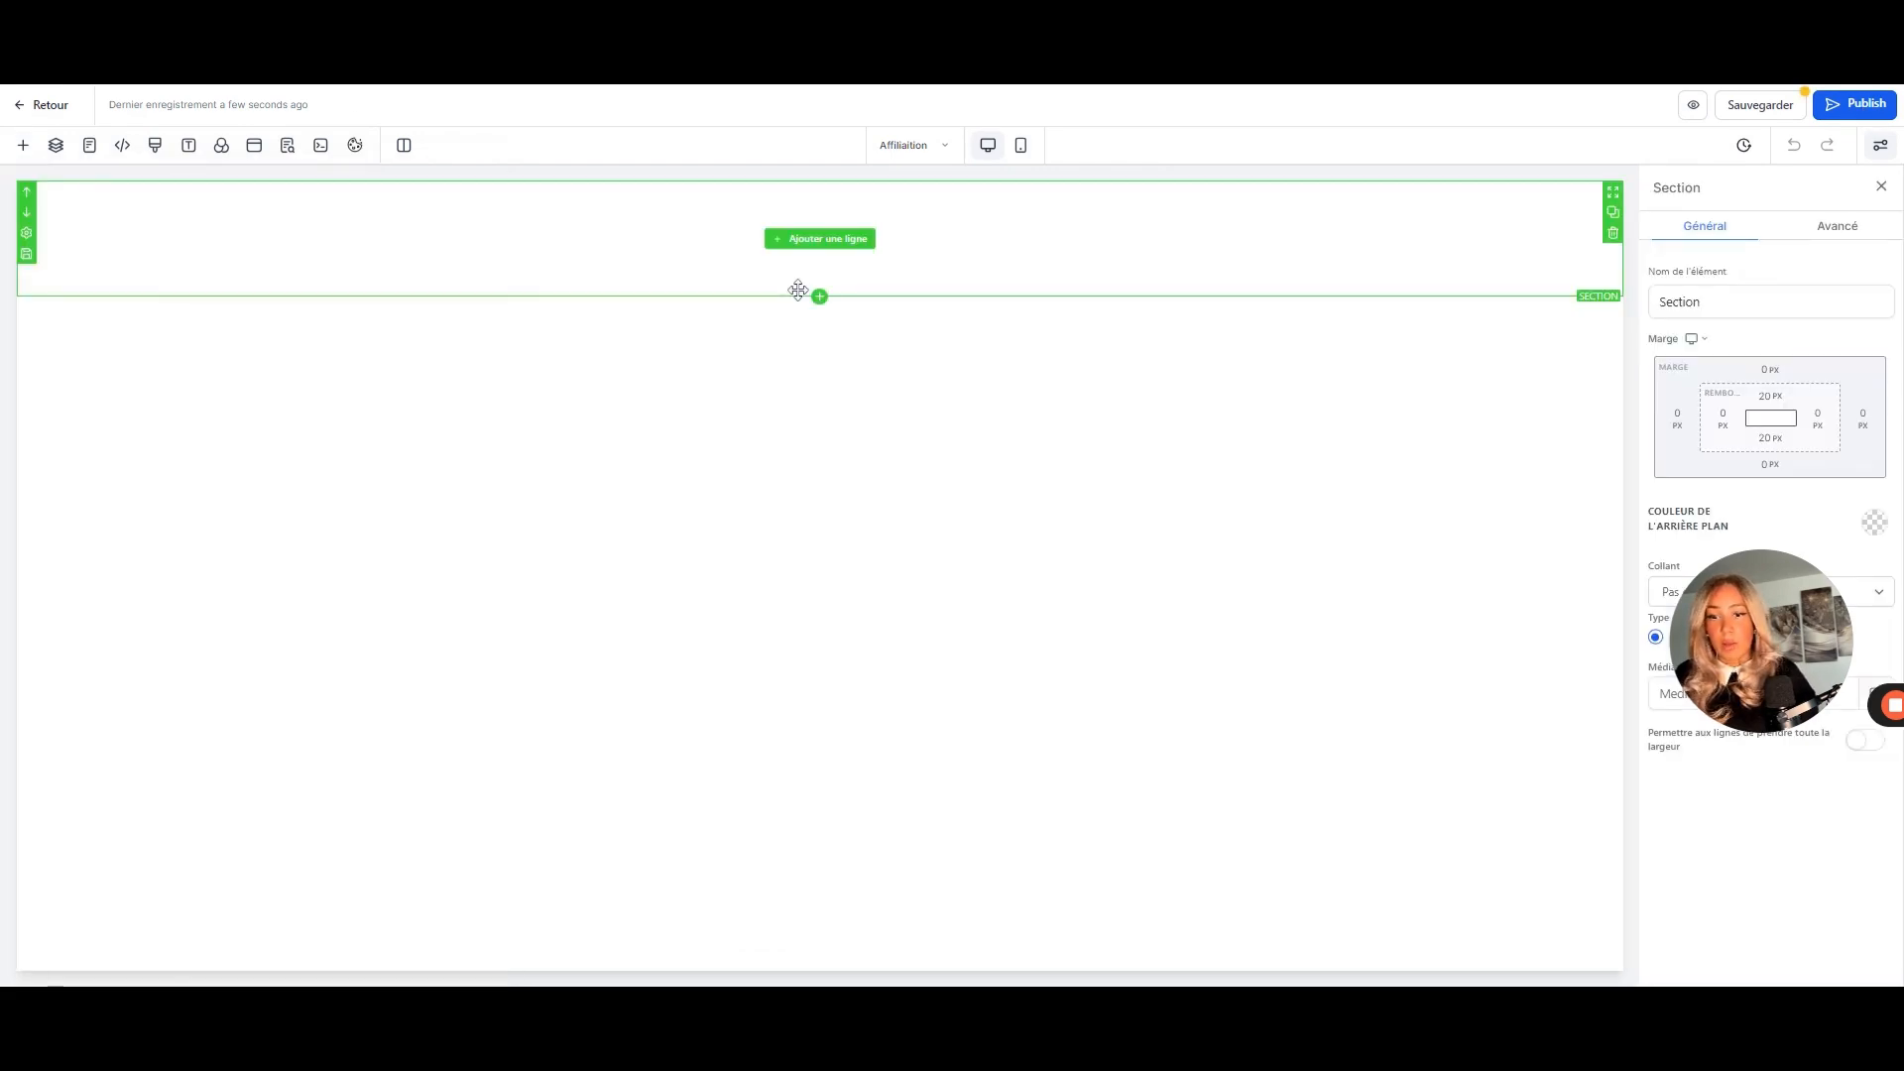
click(822, 238)
drag(234, 267, 797, 263)
- Search the elements and drag an Image placeholder into the column
click(795, 260)
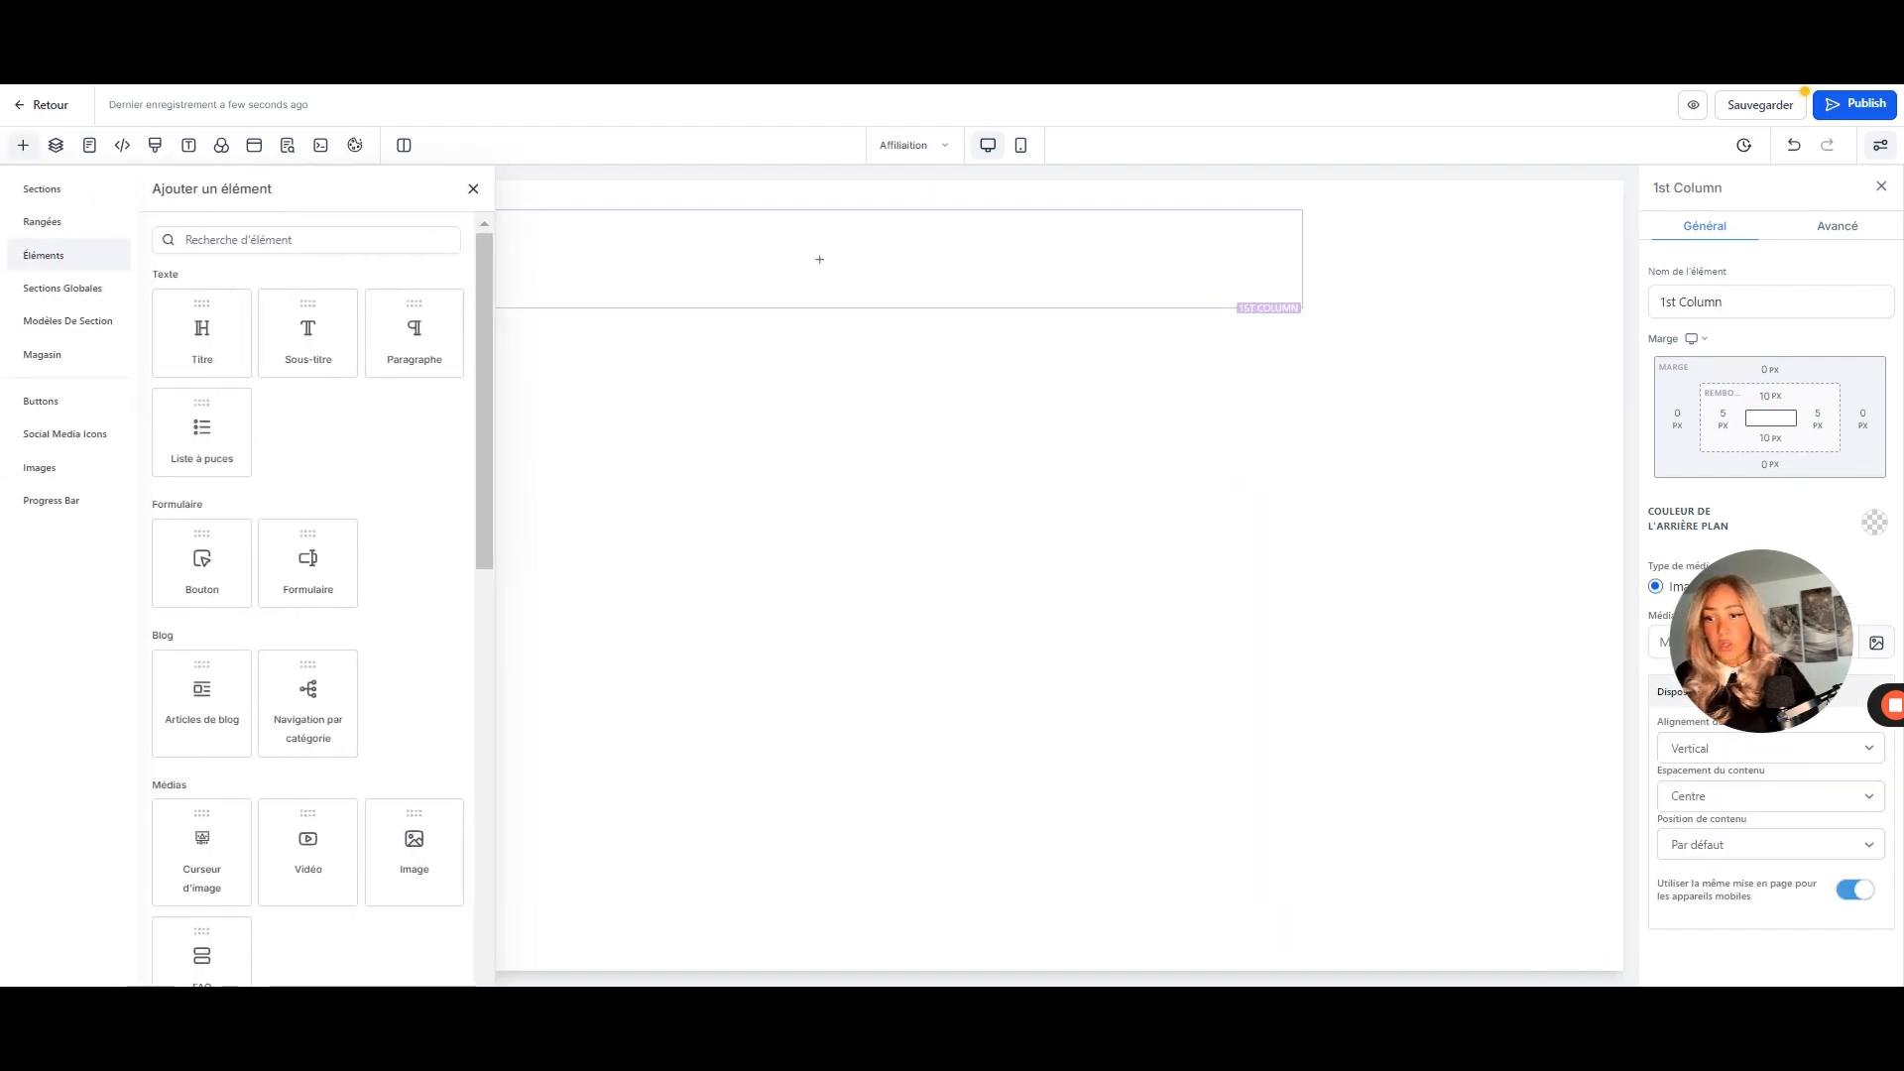
scroll(280, 530, down, 2)
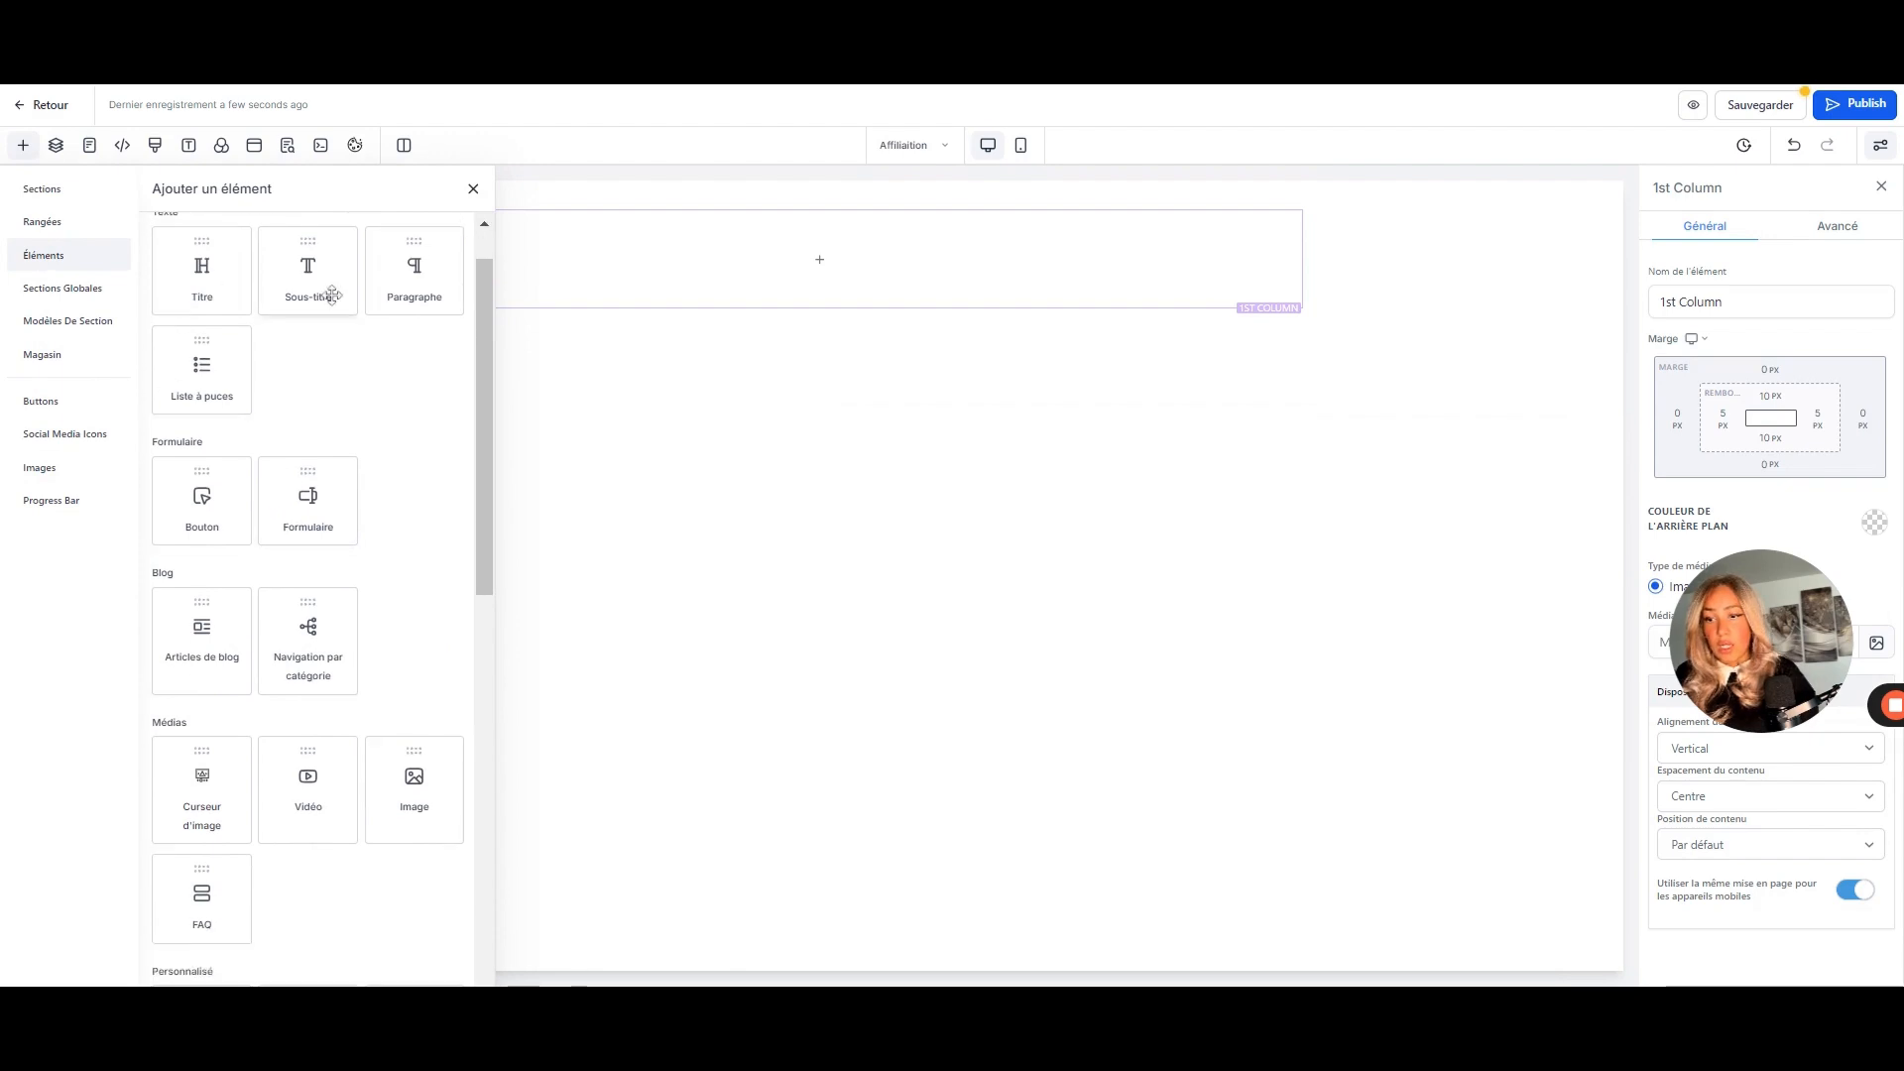
scroll(253, 551, down, 1)
scroll(253, 550, up, 3)
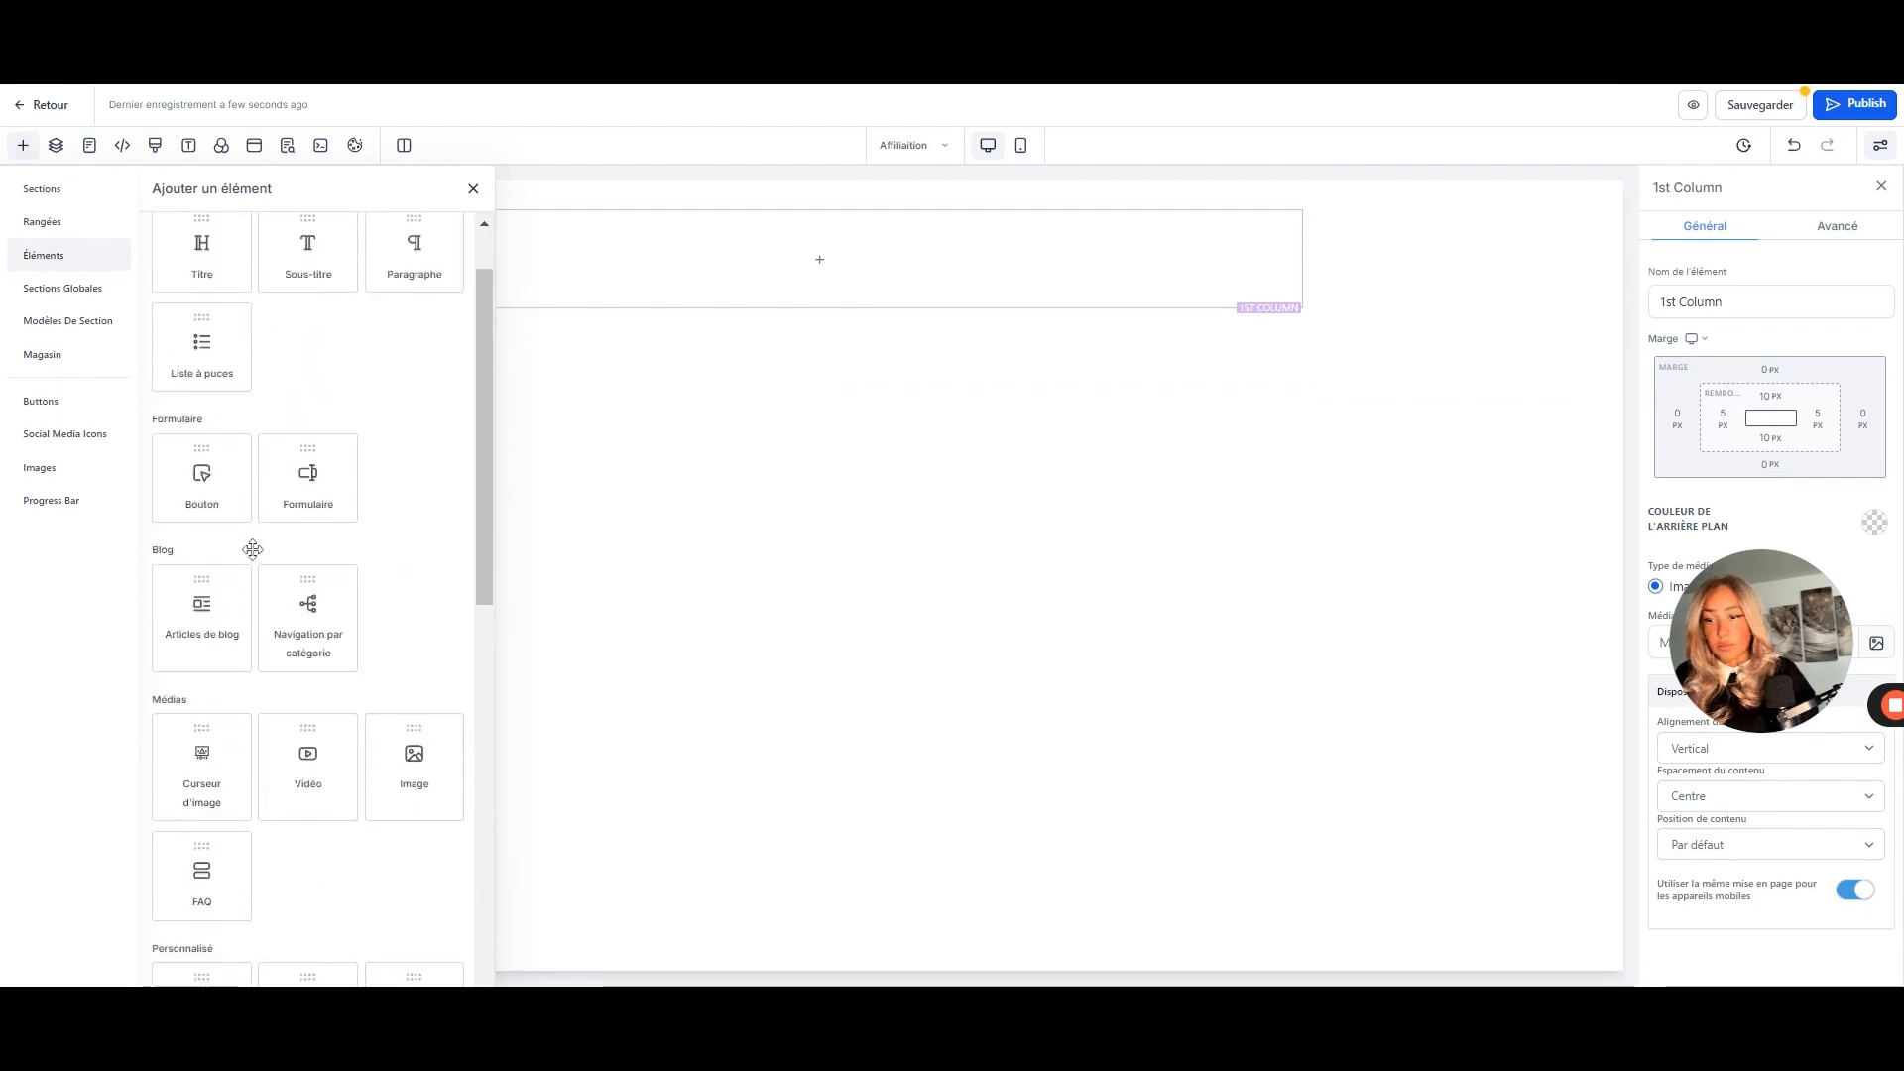
text(logi)
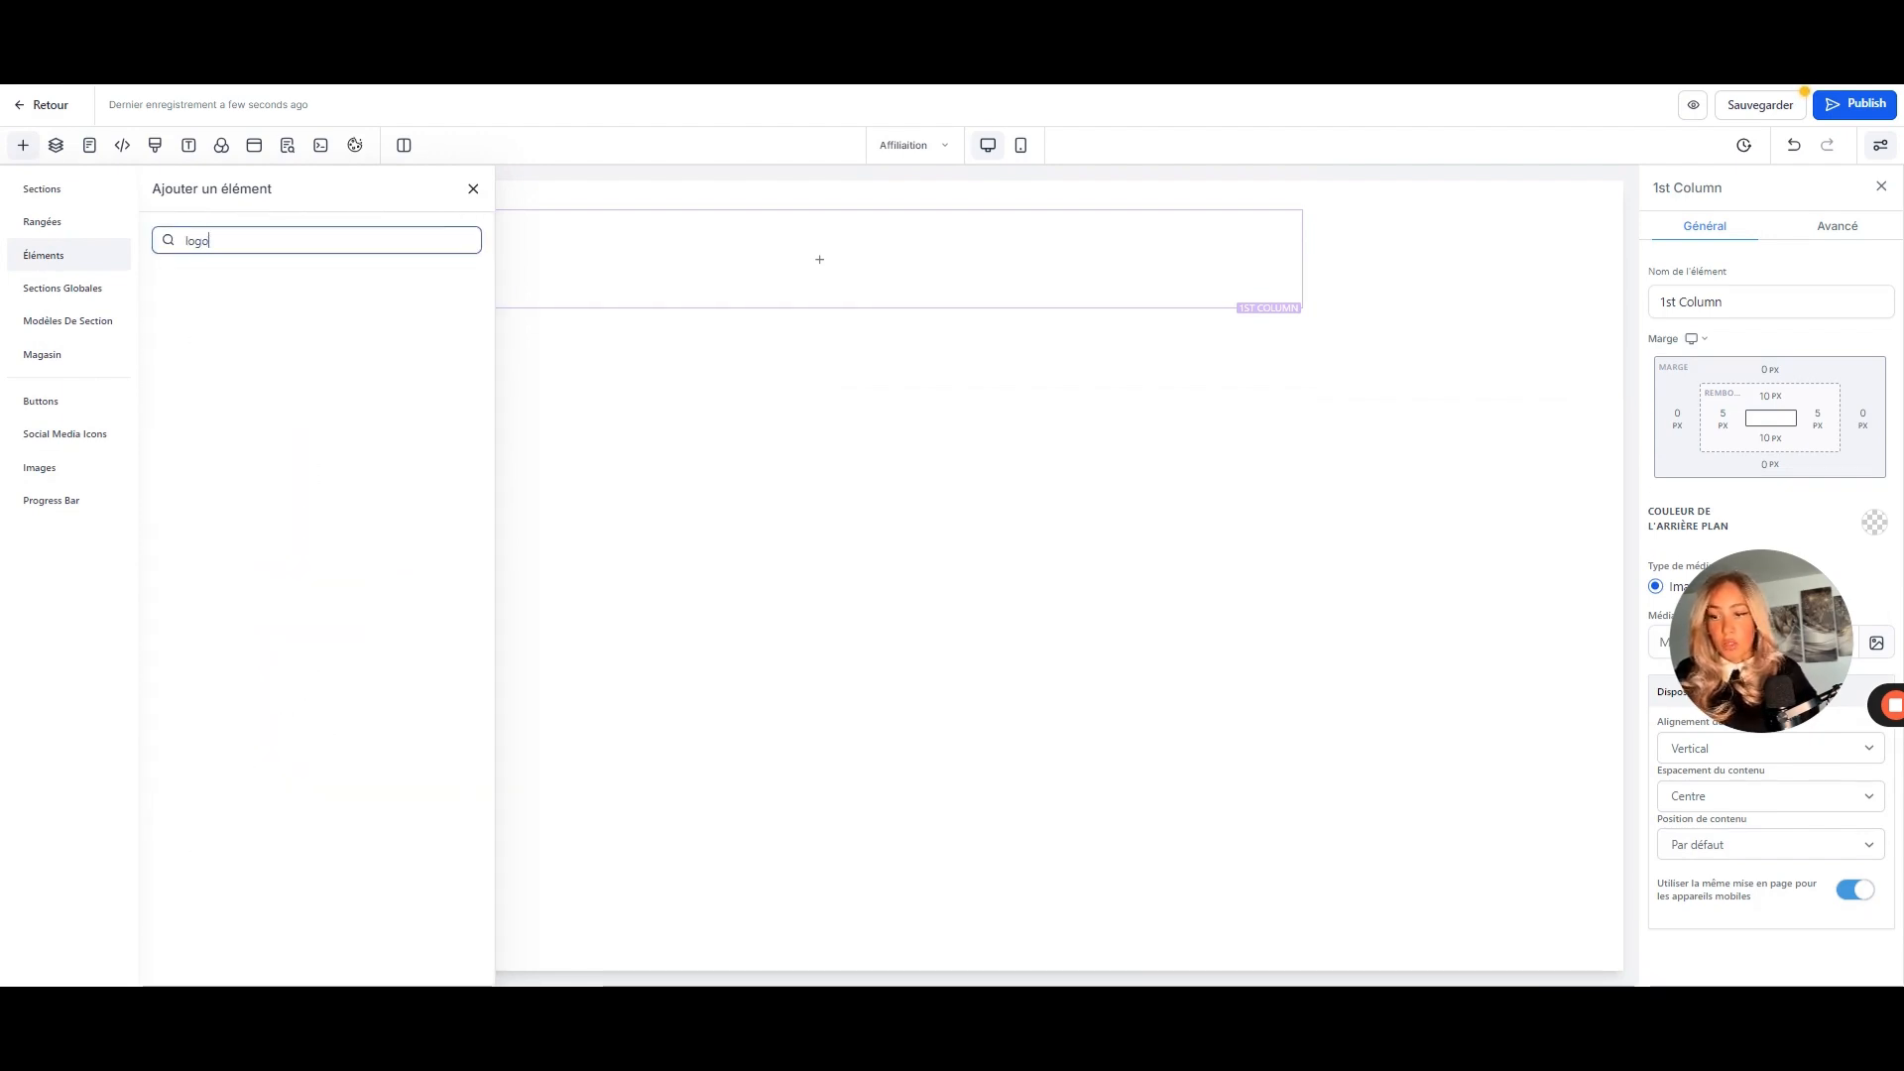
key(BackSpace)
key(BackSpace)
key(BackSpace)
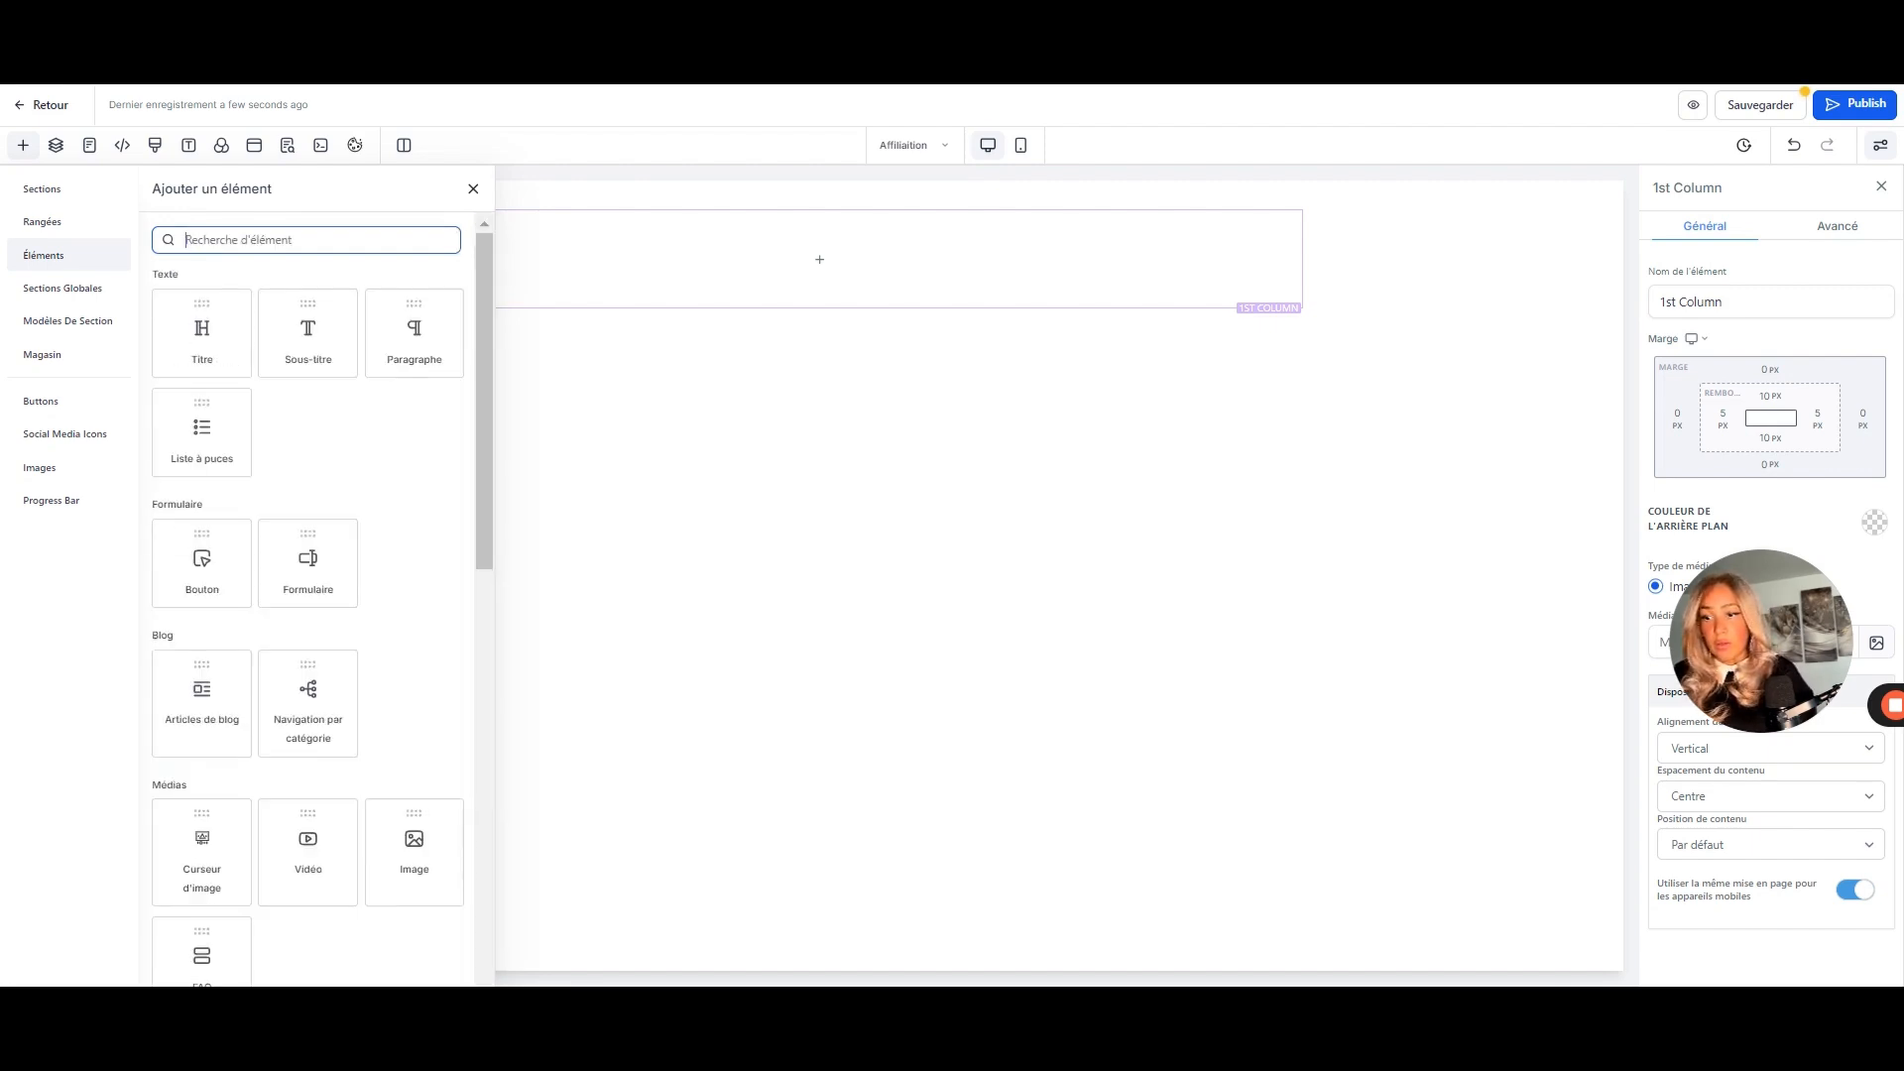
scroll(360, 566, down, 1)
scroll(360, 565, down, 1)
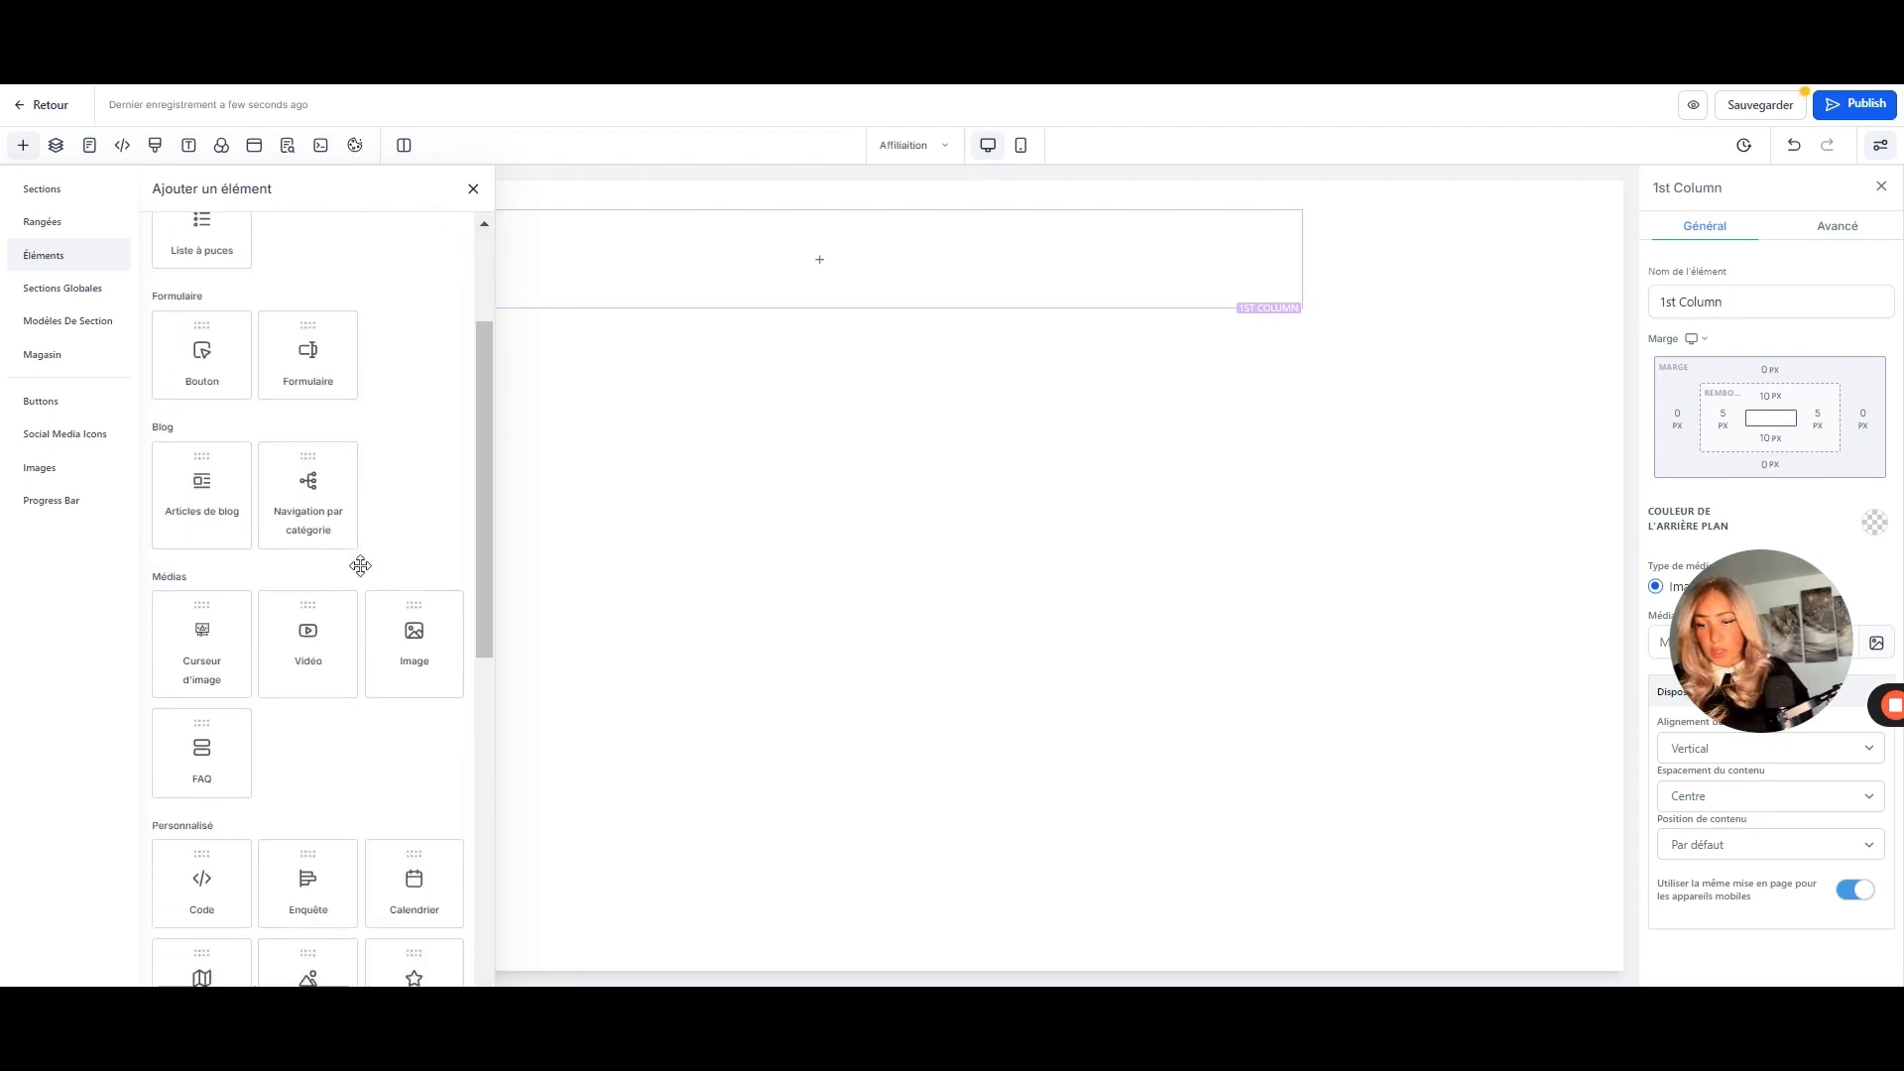
drag(424, 609, 822, 269)
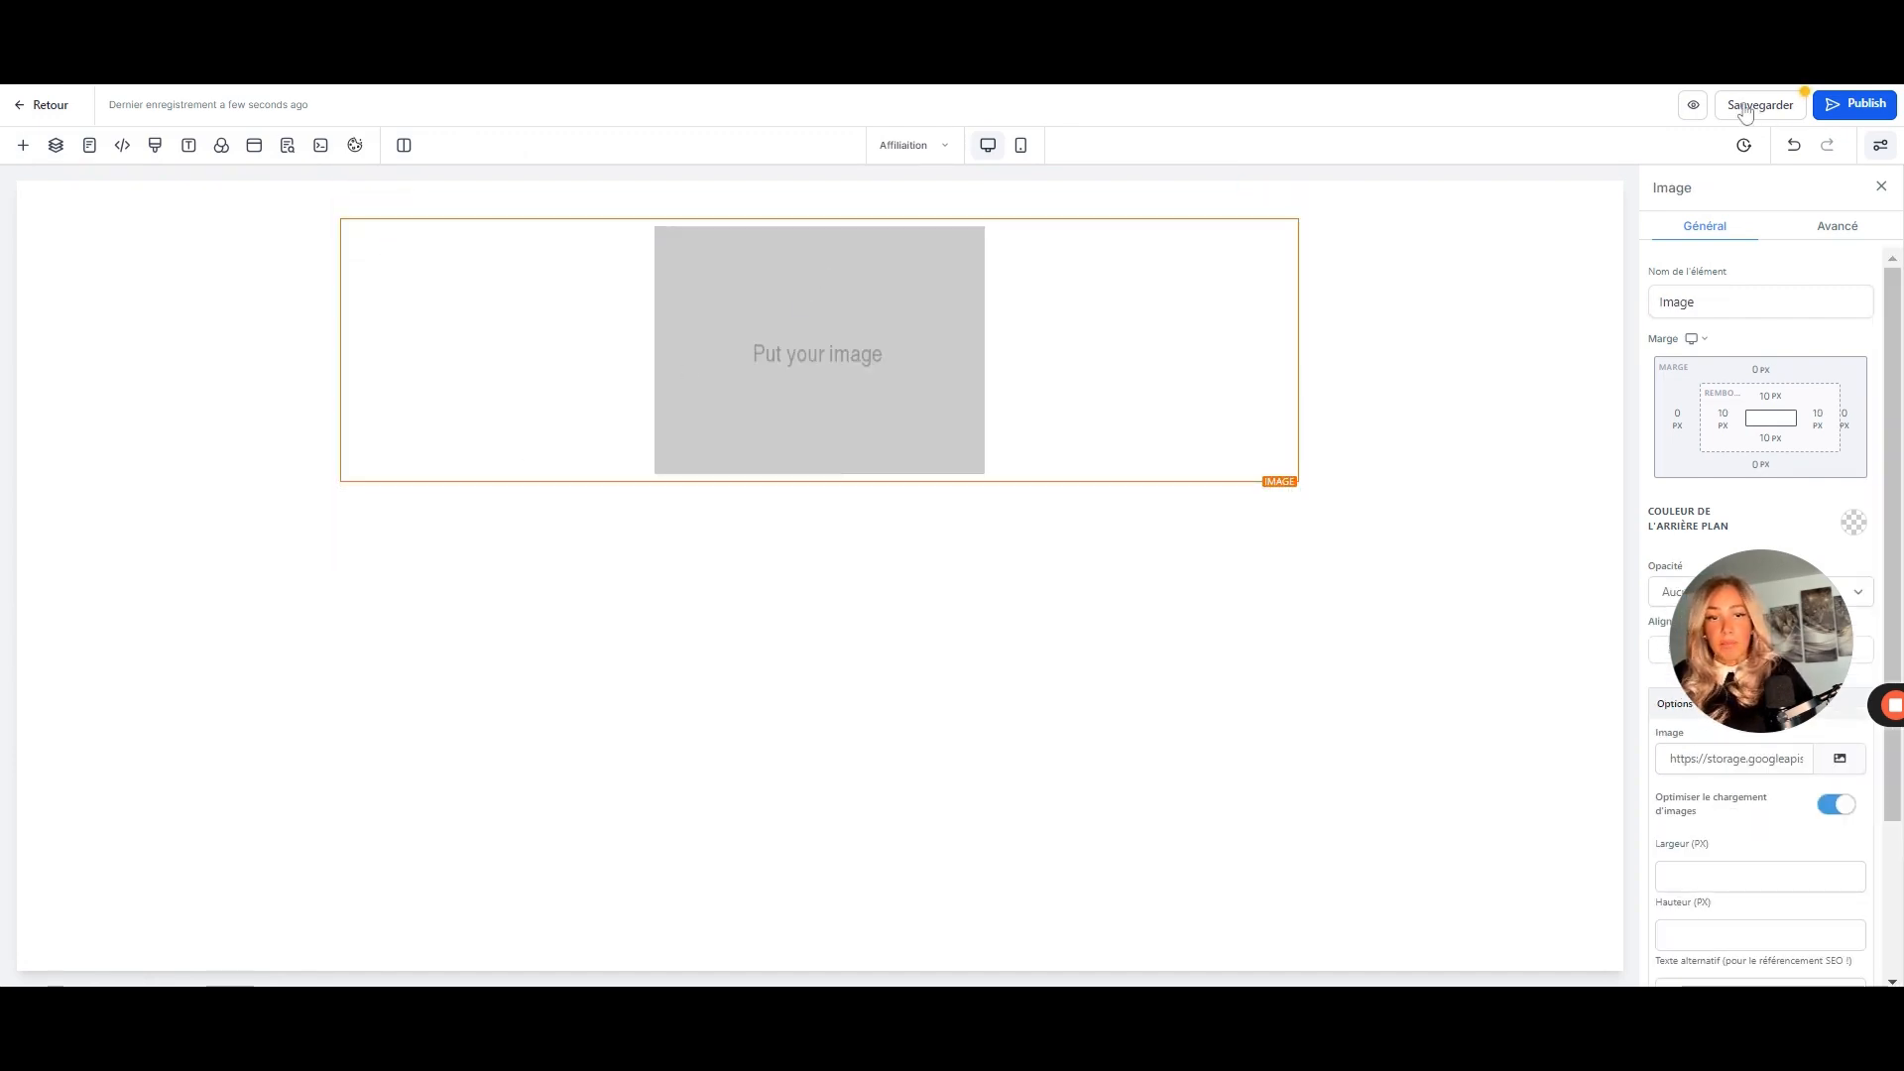
- Save the page and leave the editor, confirming the unsaved-changes warning
click(1778, 109)
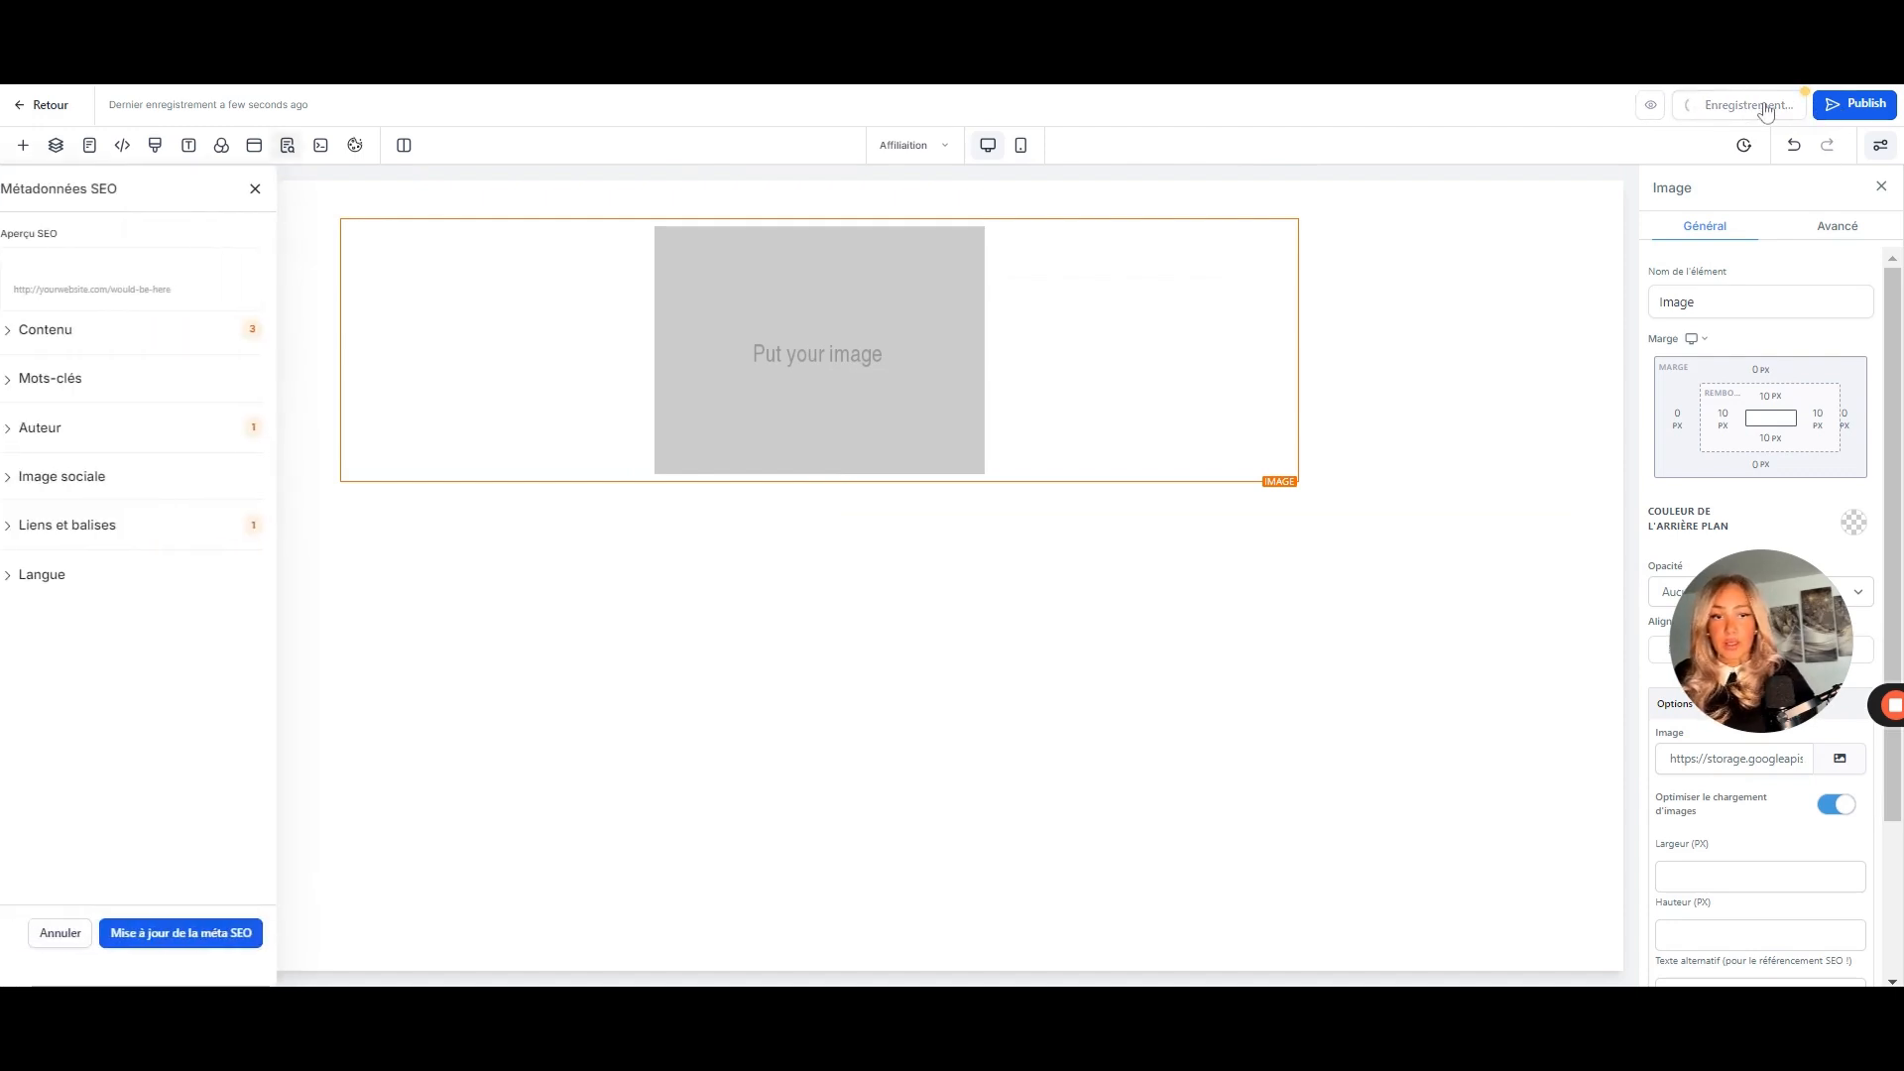
click(30, 111)
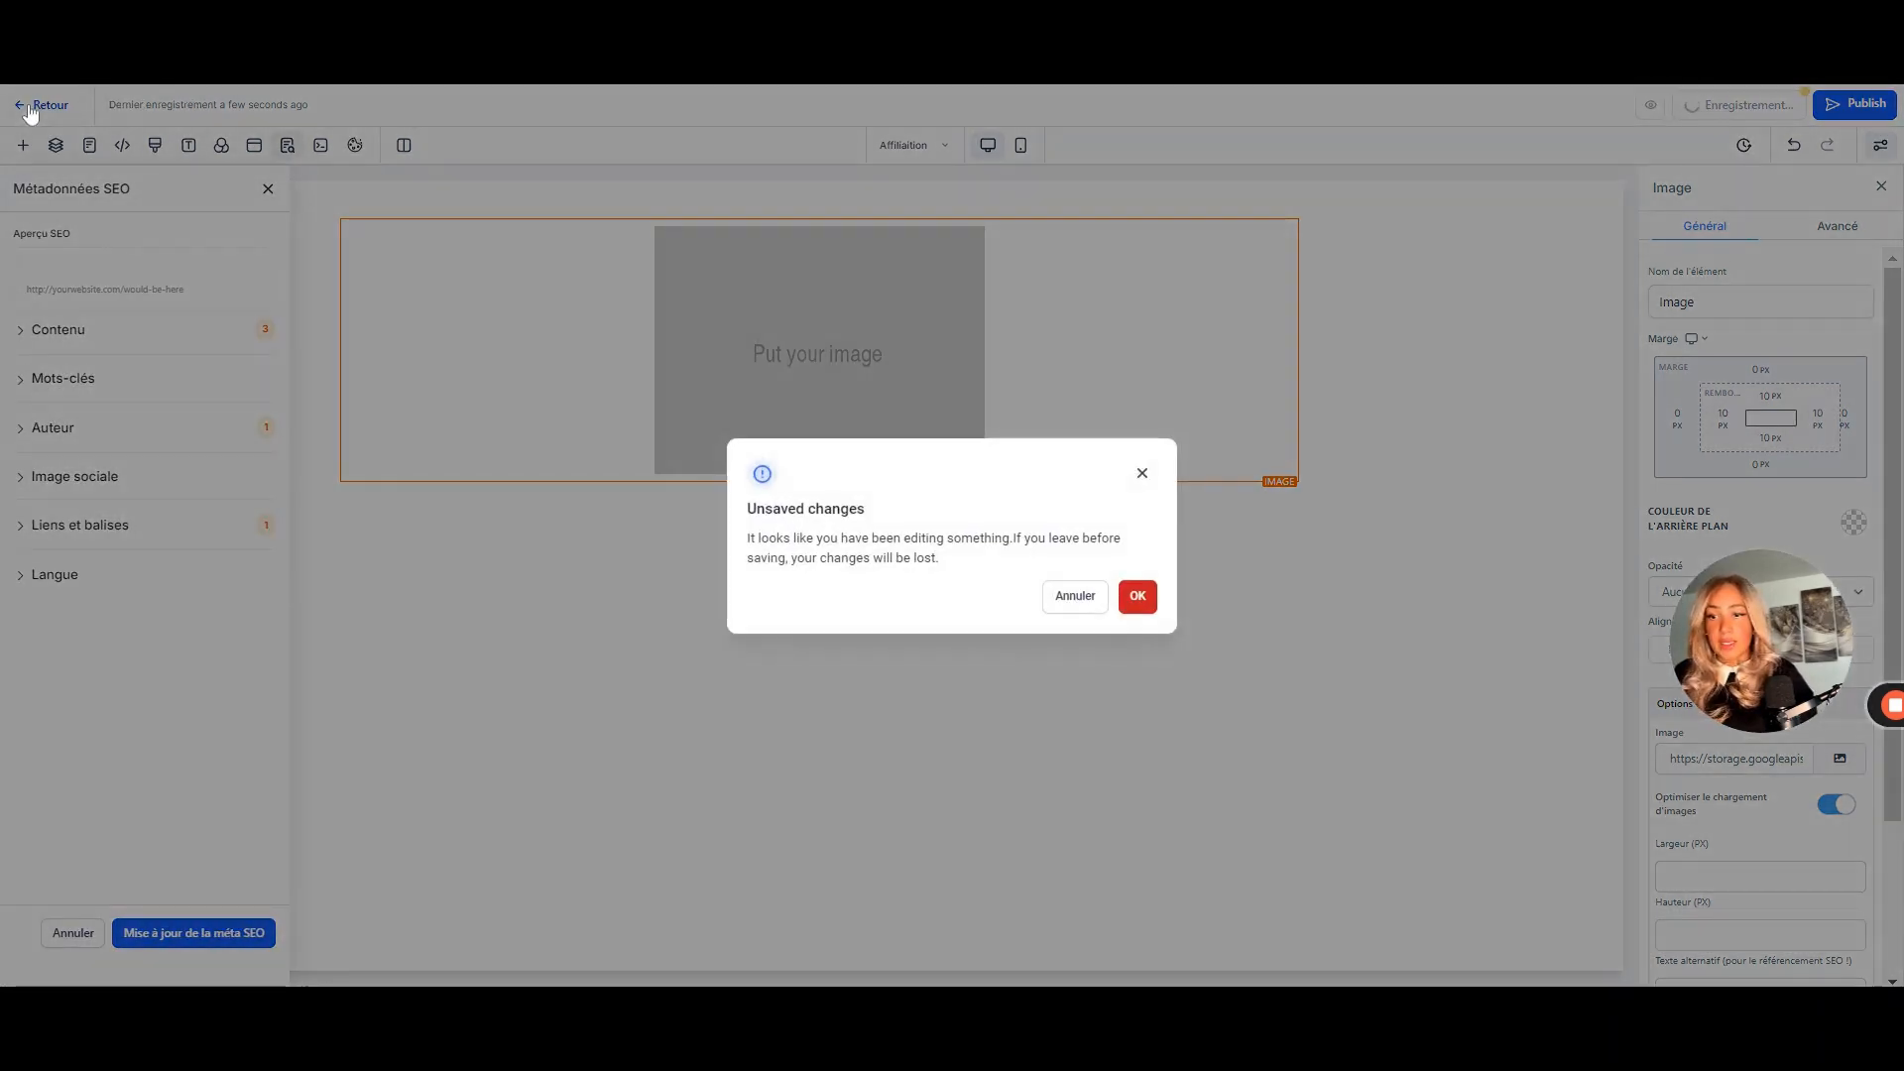
click(1140, 600)
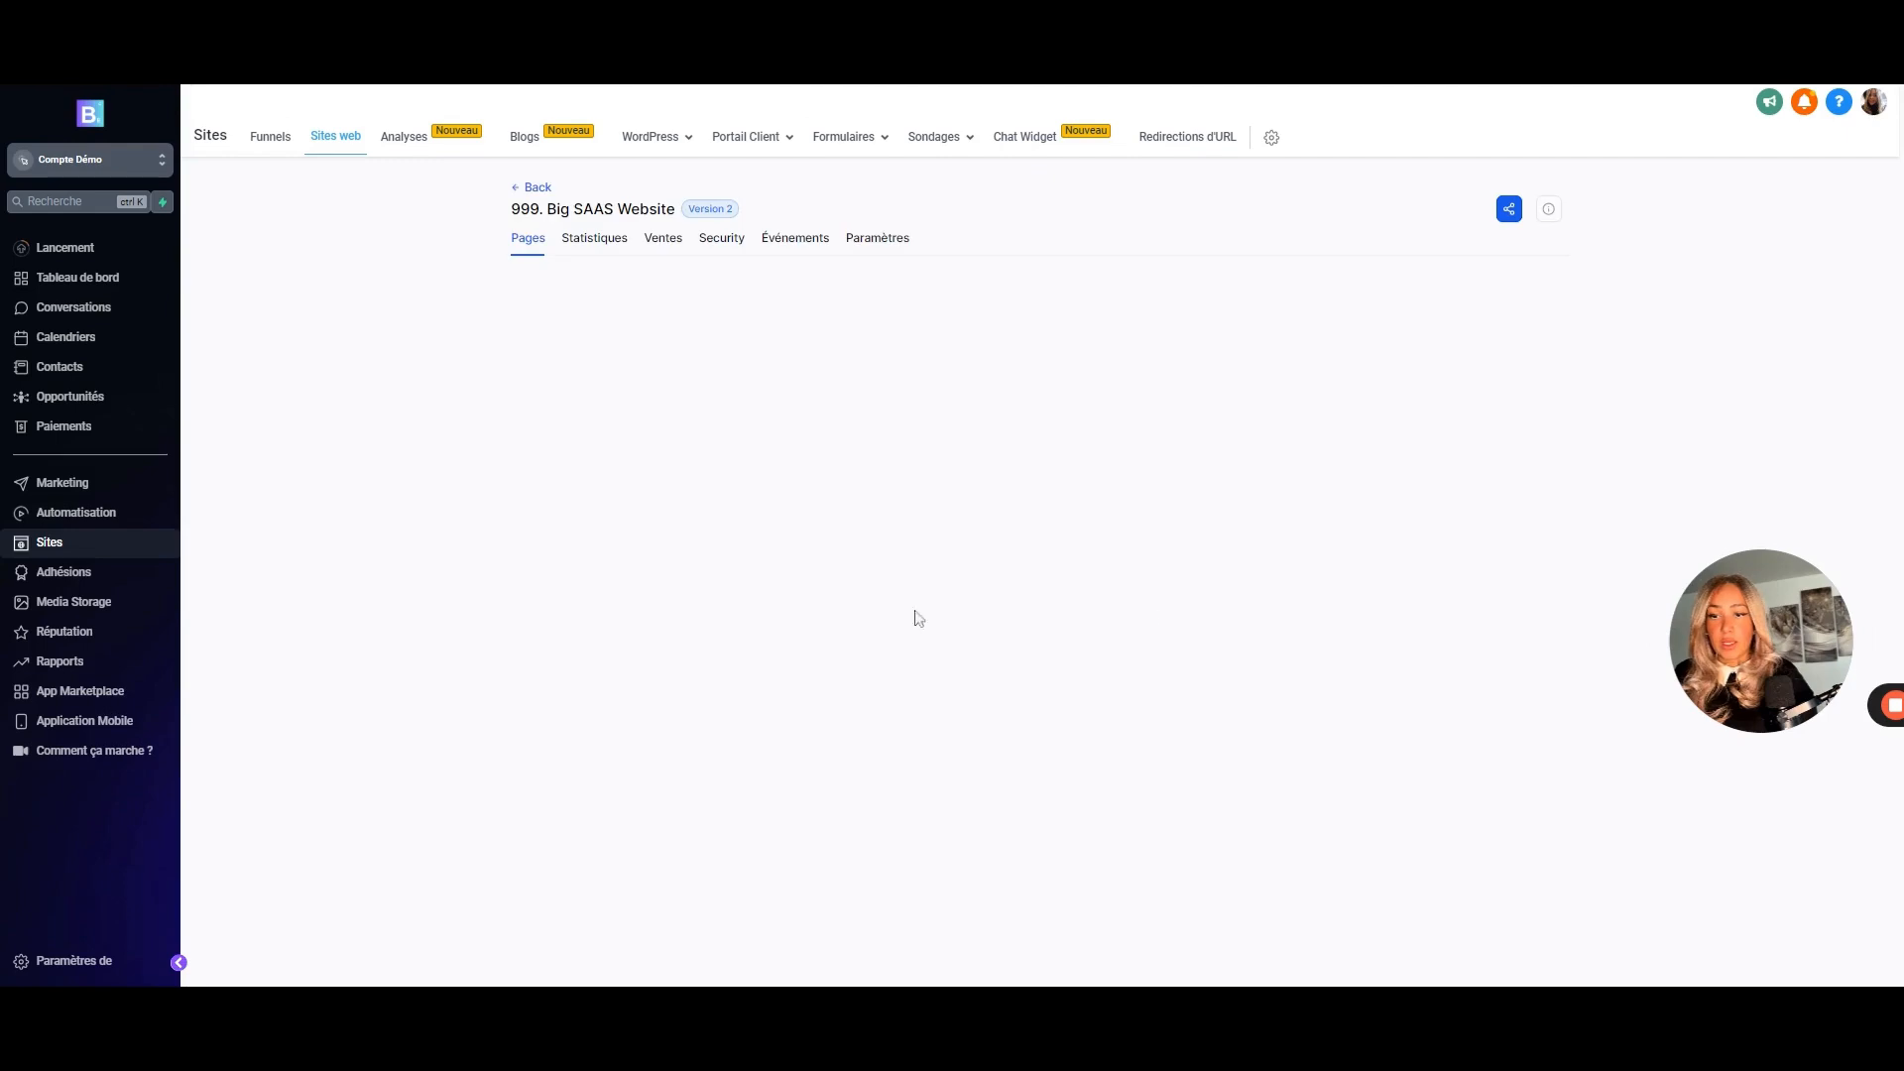
- Create a new funnel from the SaaS Sales template, starting from the Funnels list
click(522, 190)
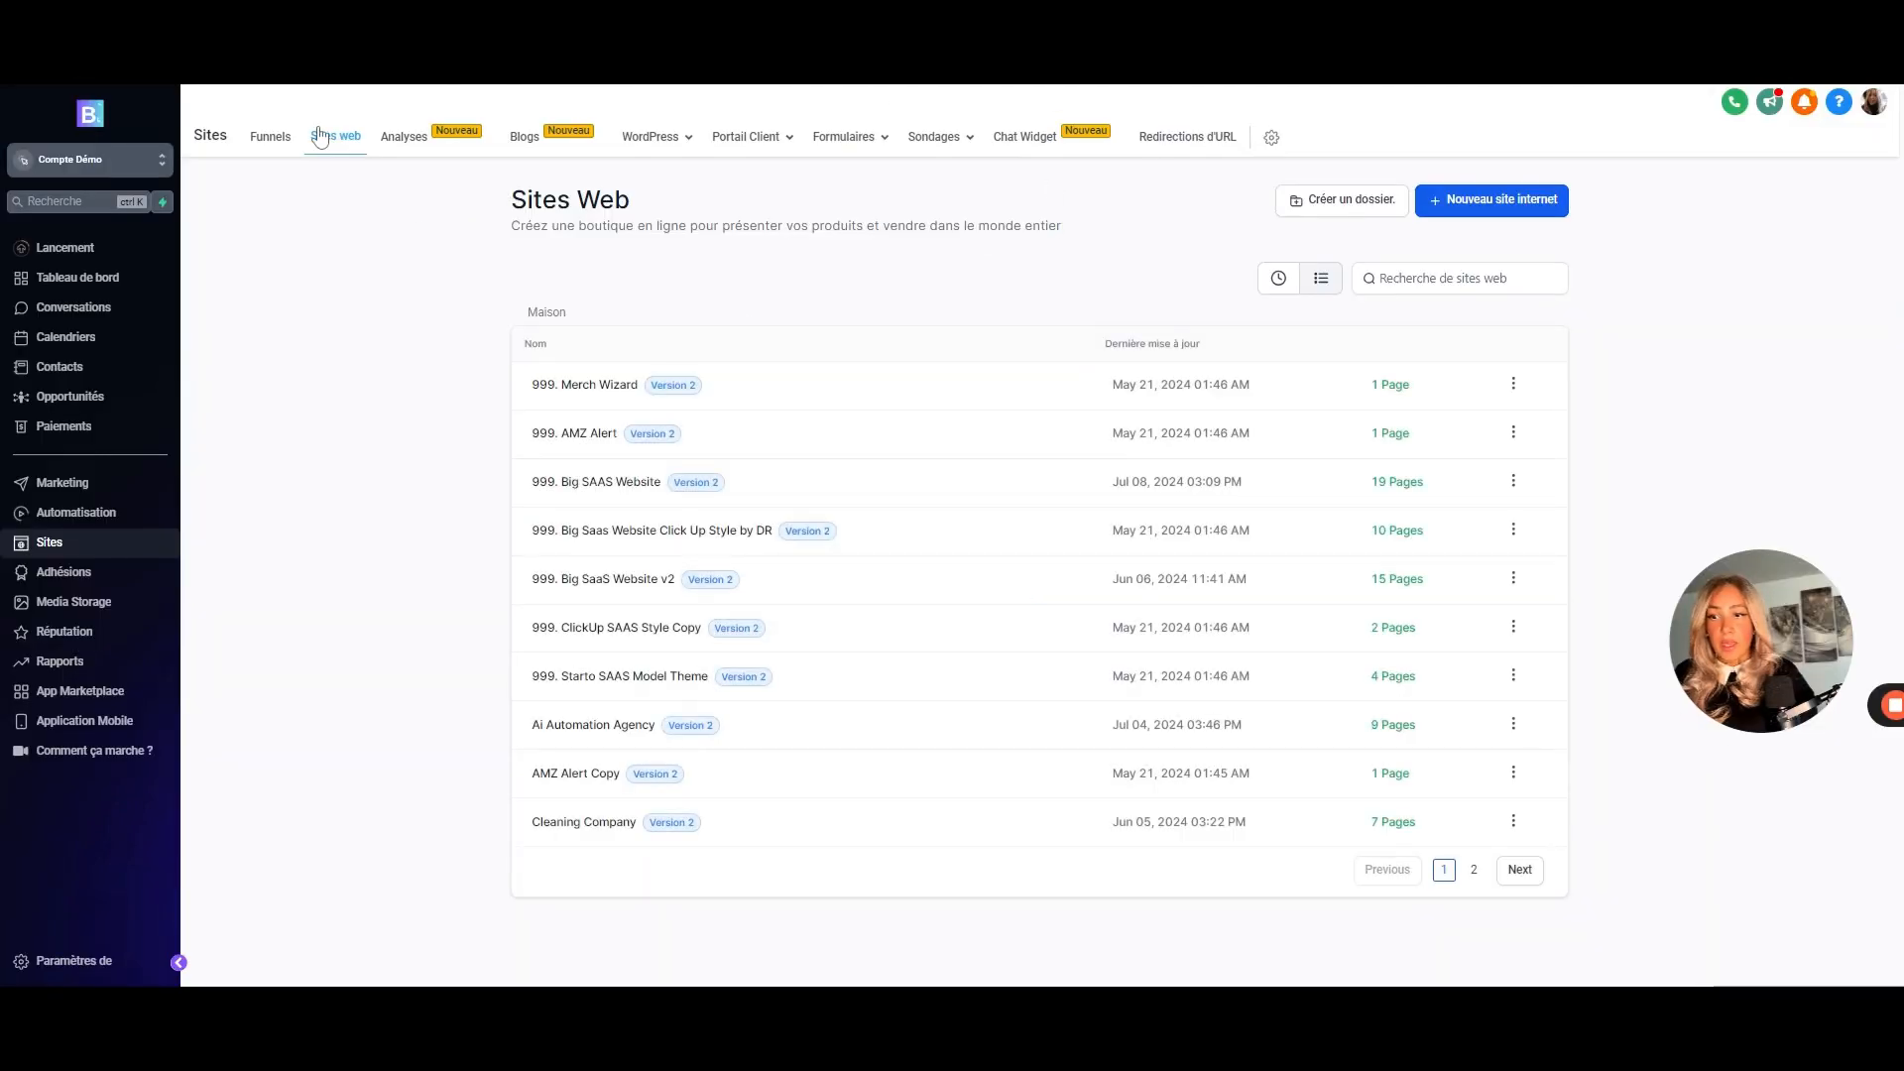
click(269, 137)
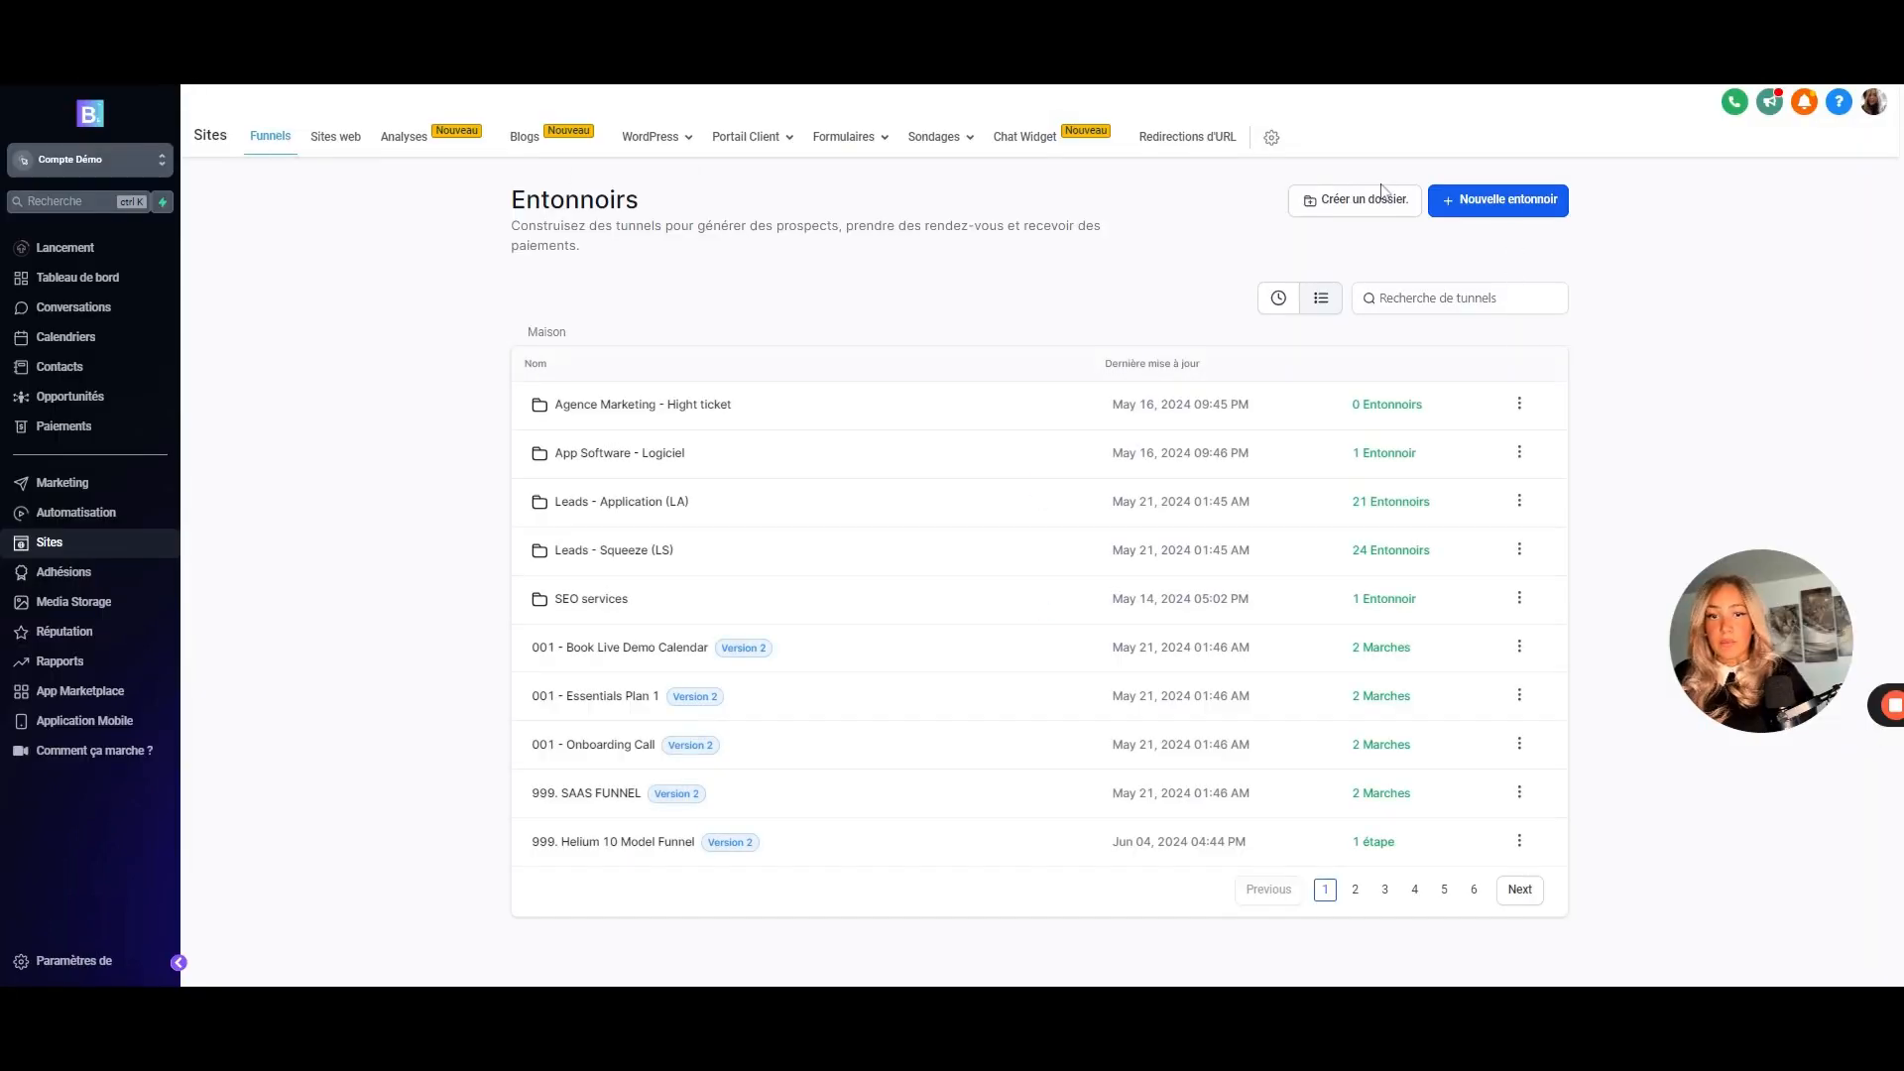
click(1465, 210)
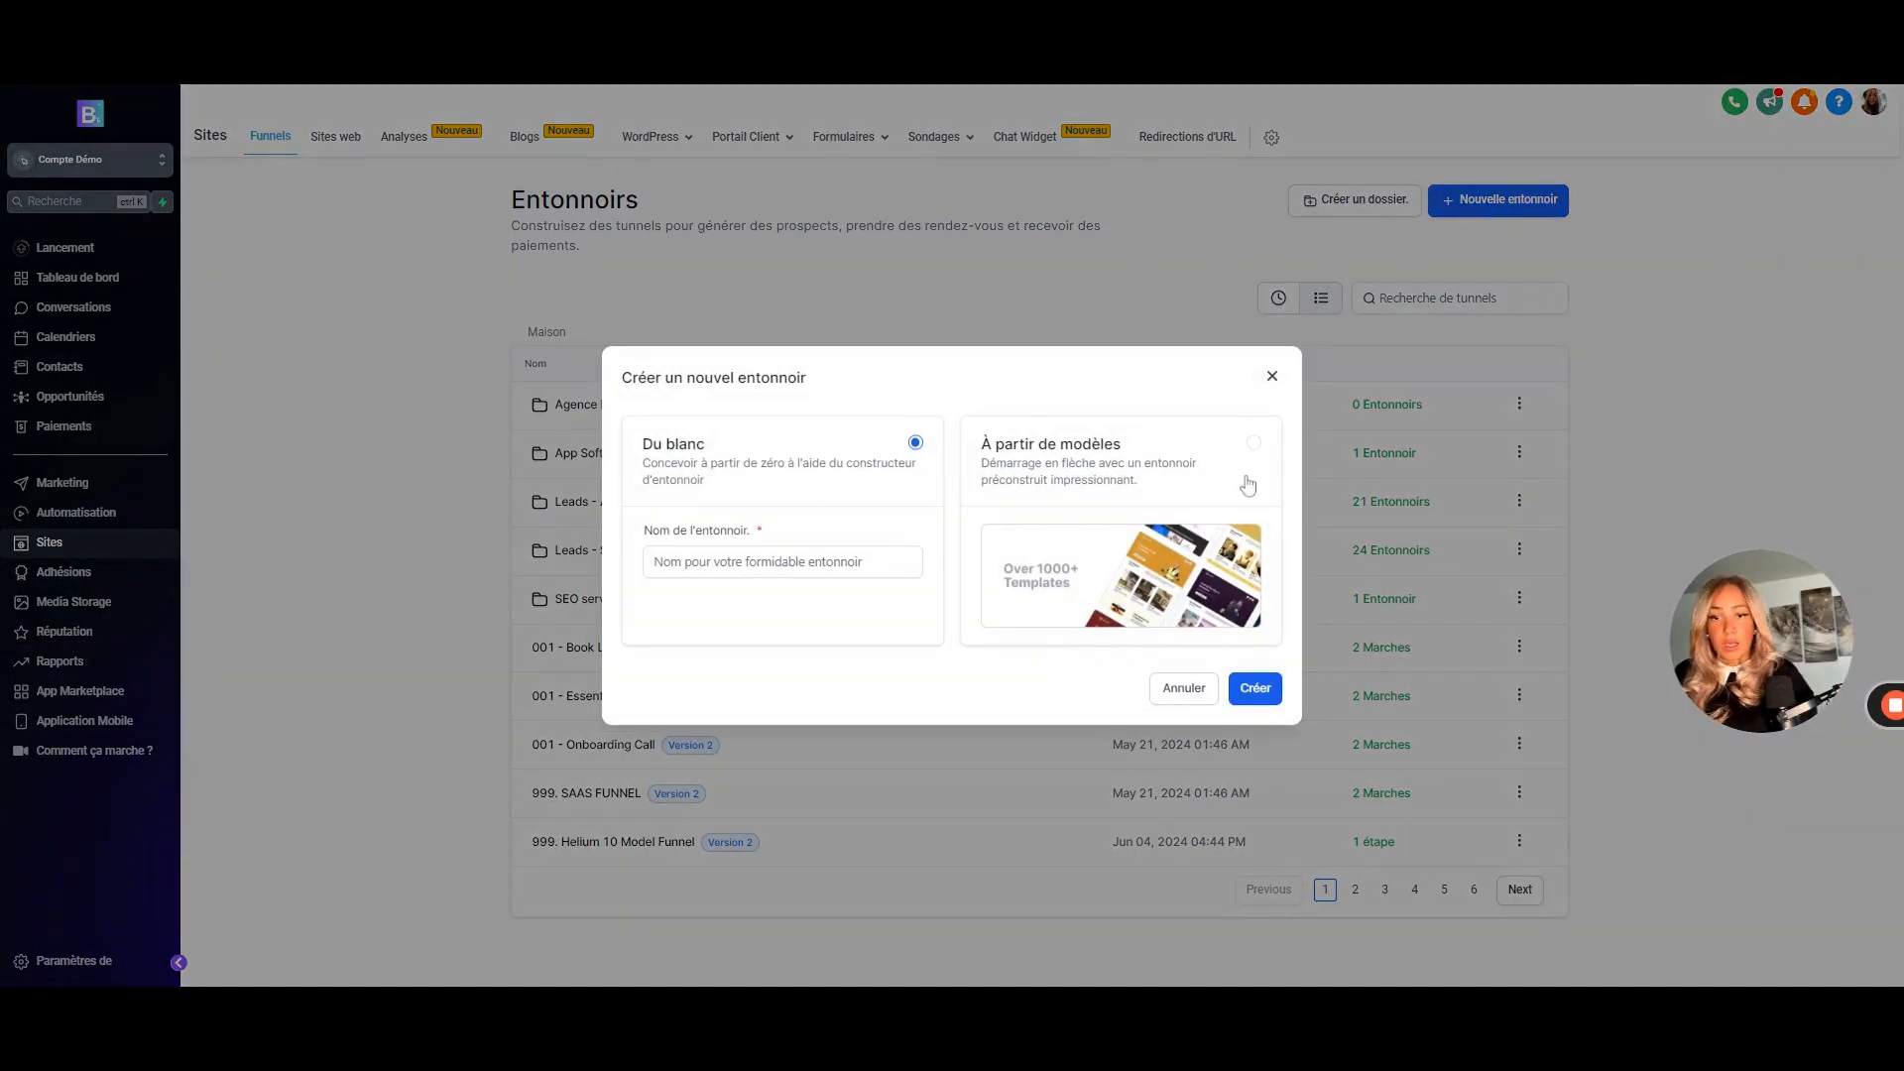
click(1240, 694)
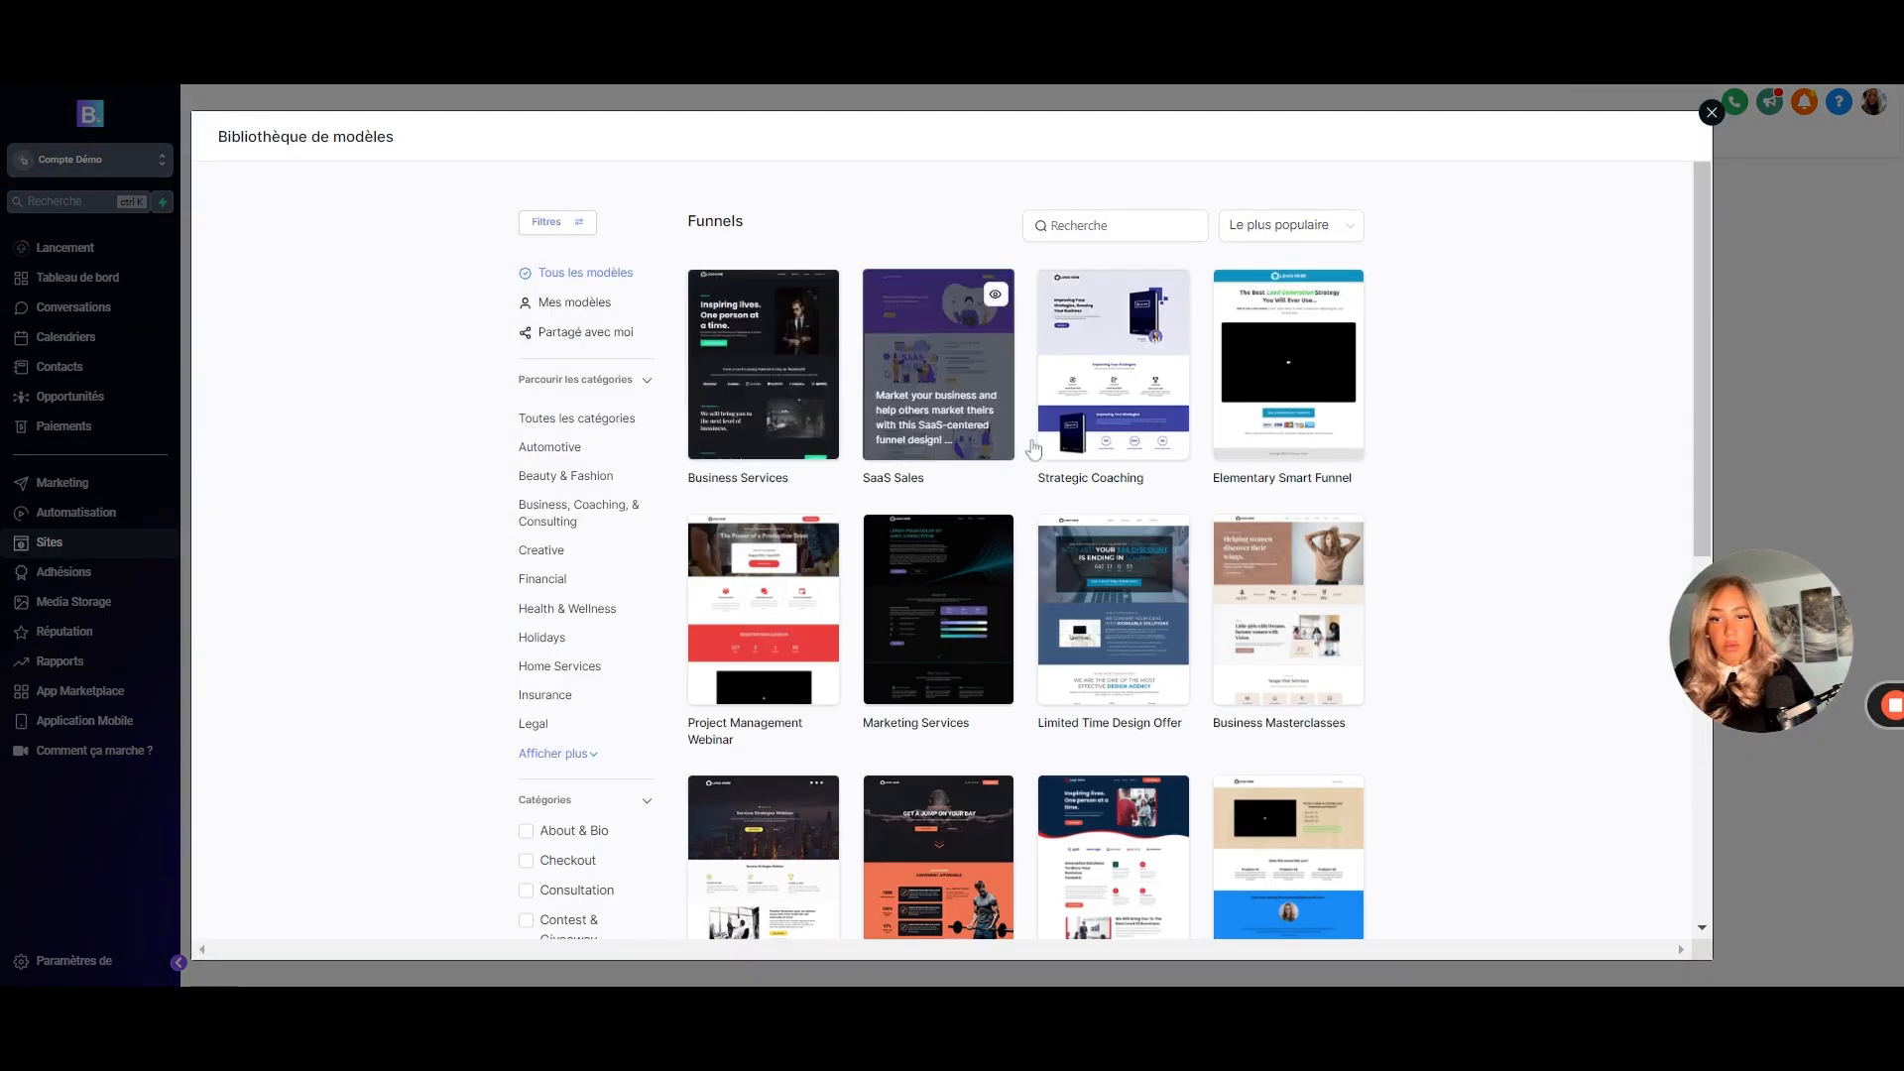
scroll(924, 316, down, 1)
click(925, 315)
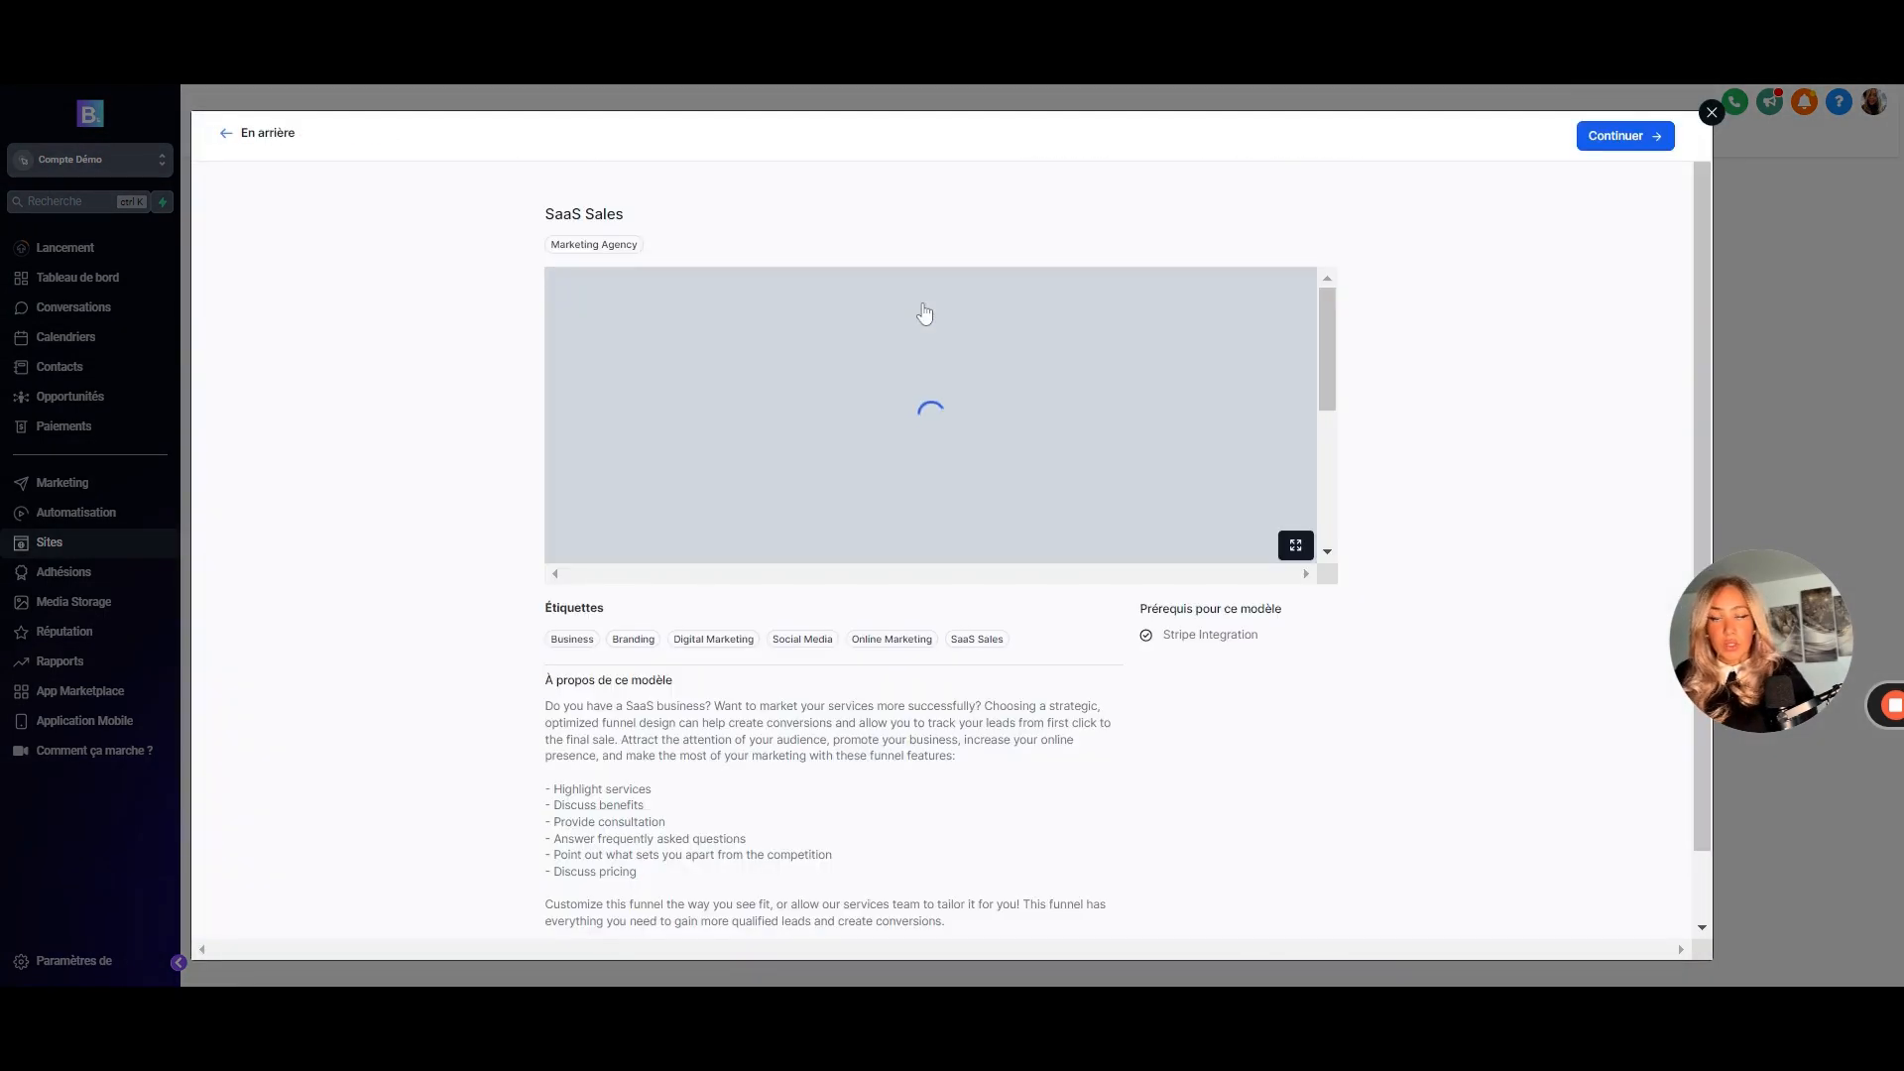
click(1621, 139)
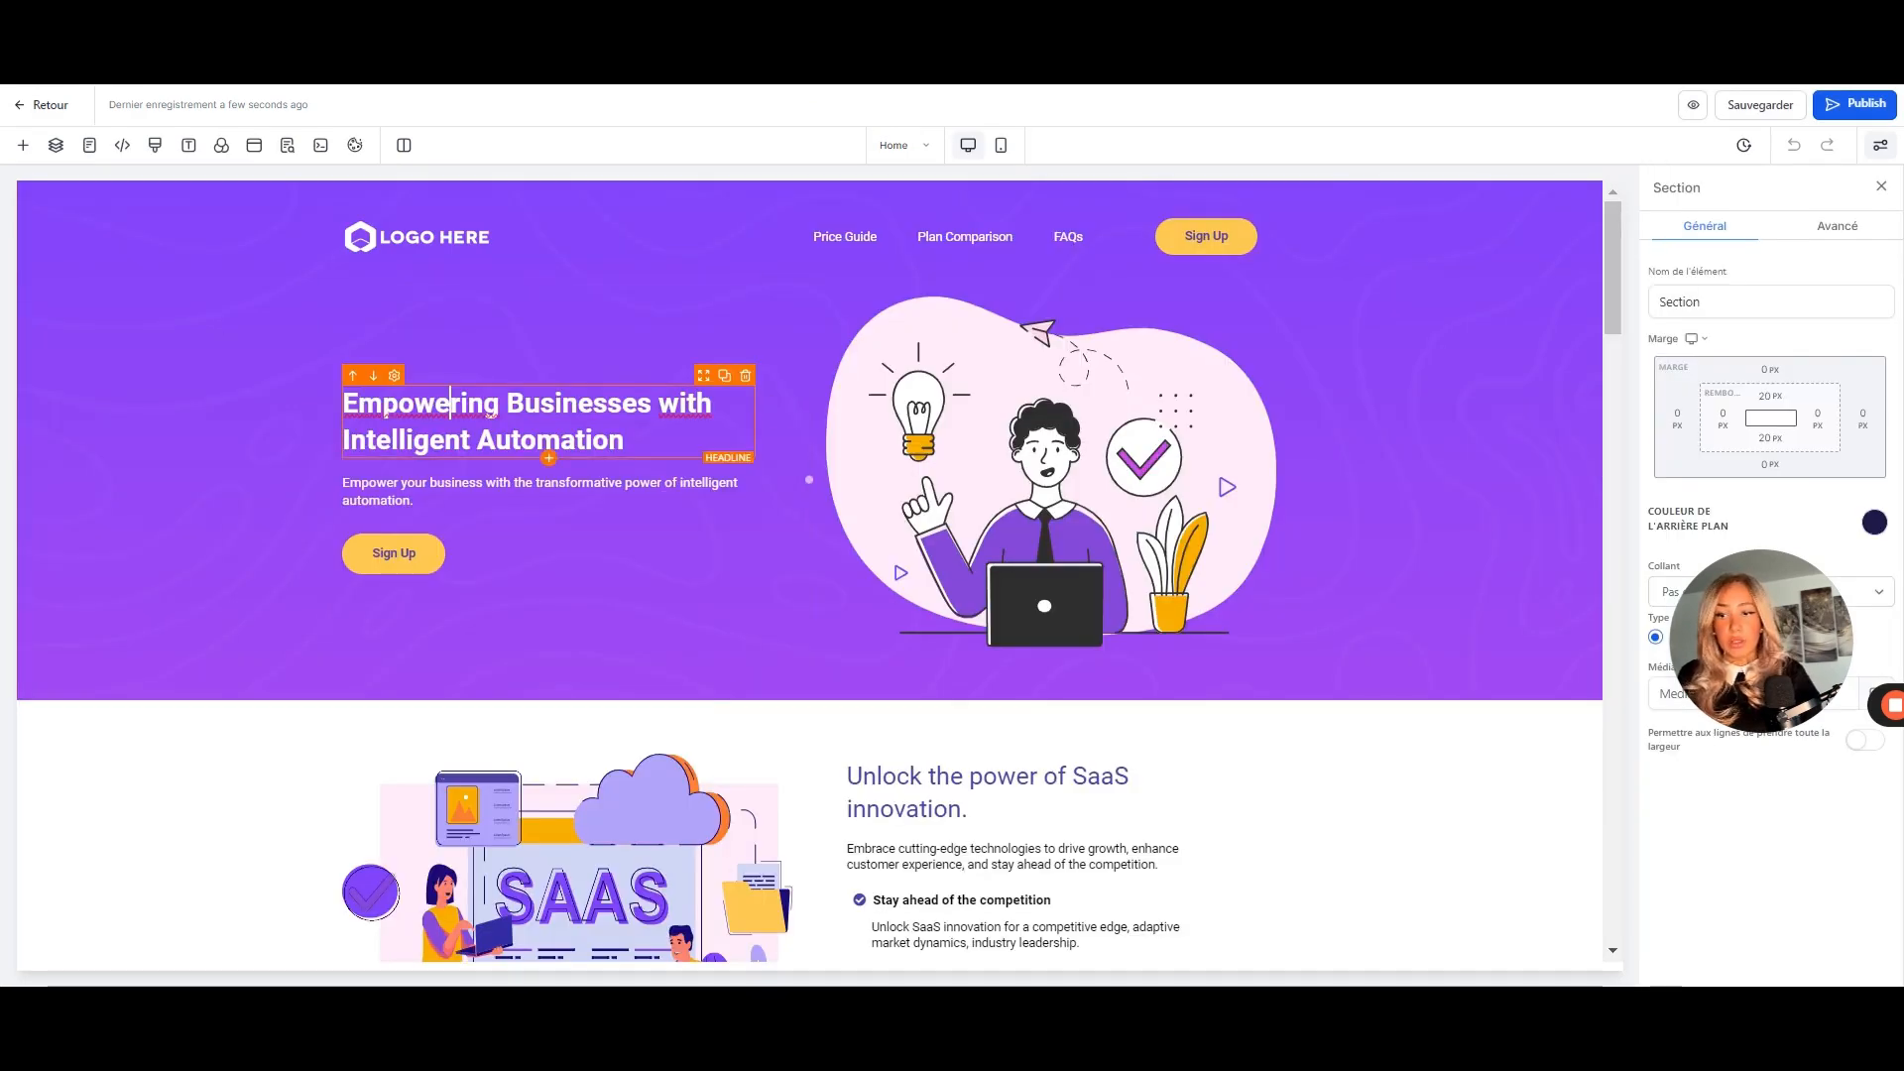
- Replace the hero headline with "Gagnez jusqu'à 250 € à vie"
click(449, 404)
triple_click(449, 404)
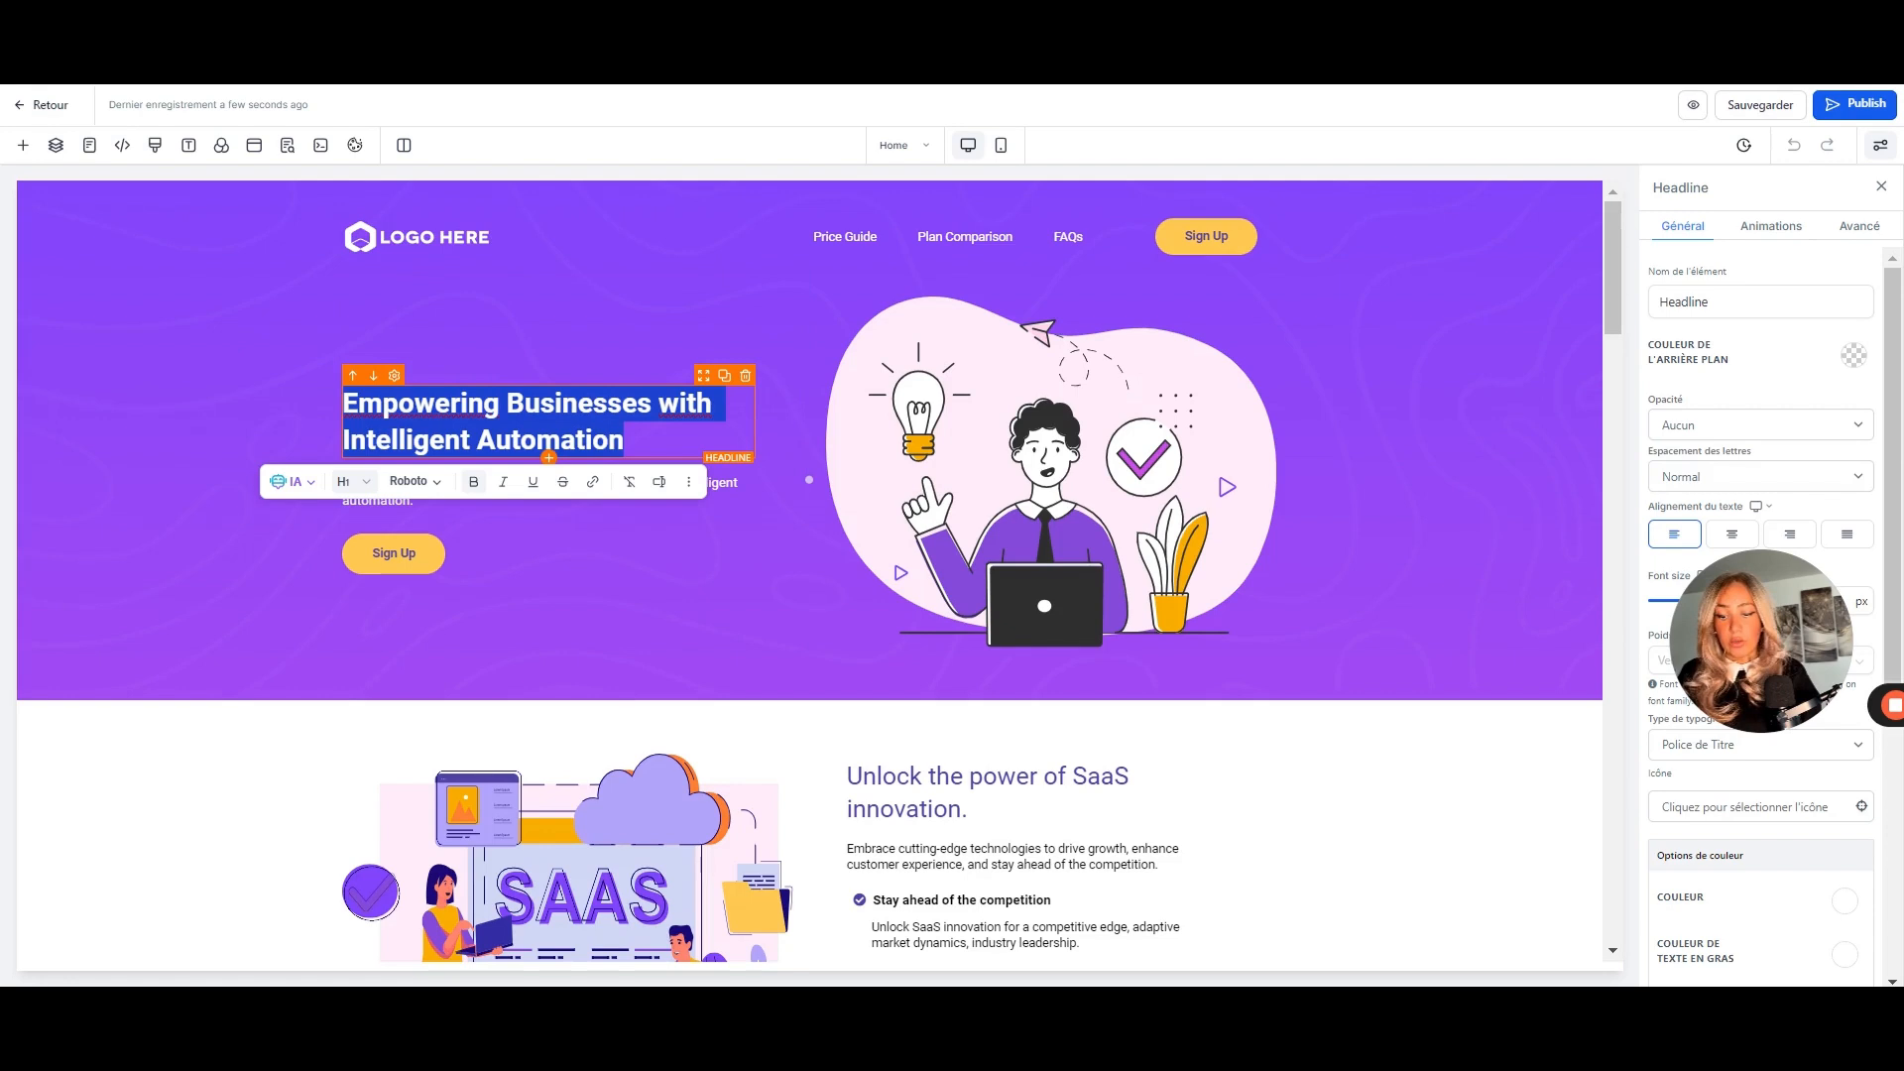
text(Valeur)
key(BackSpace)
key(BackSpace)
key(BackSpace)
key(BackSpace)
key(BackSpace)
key(BackSpace)
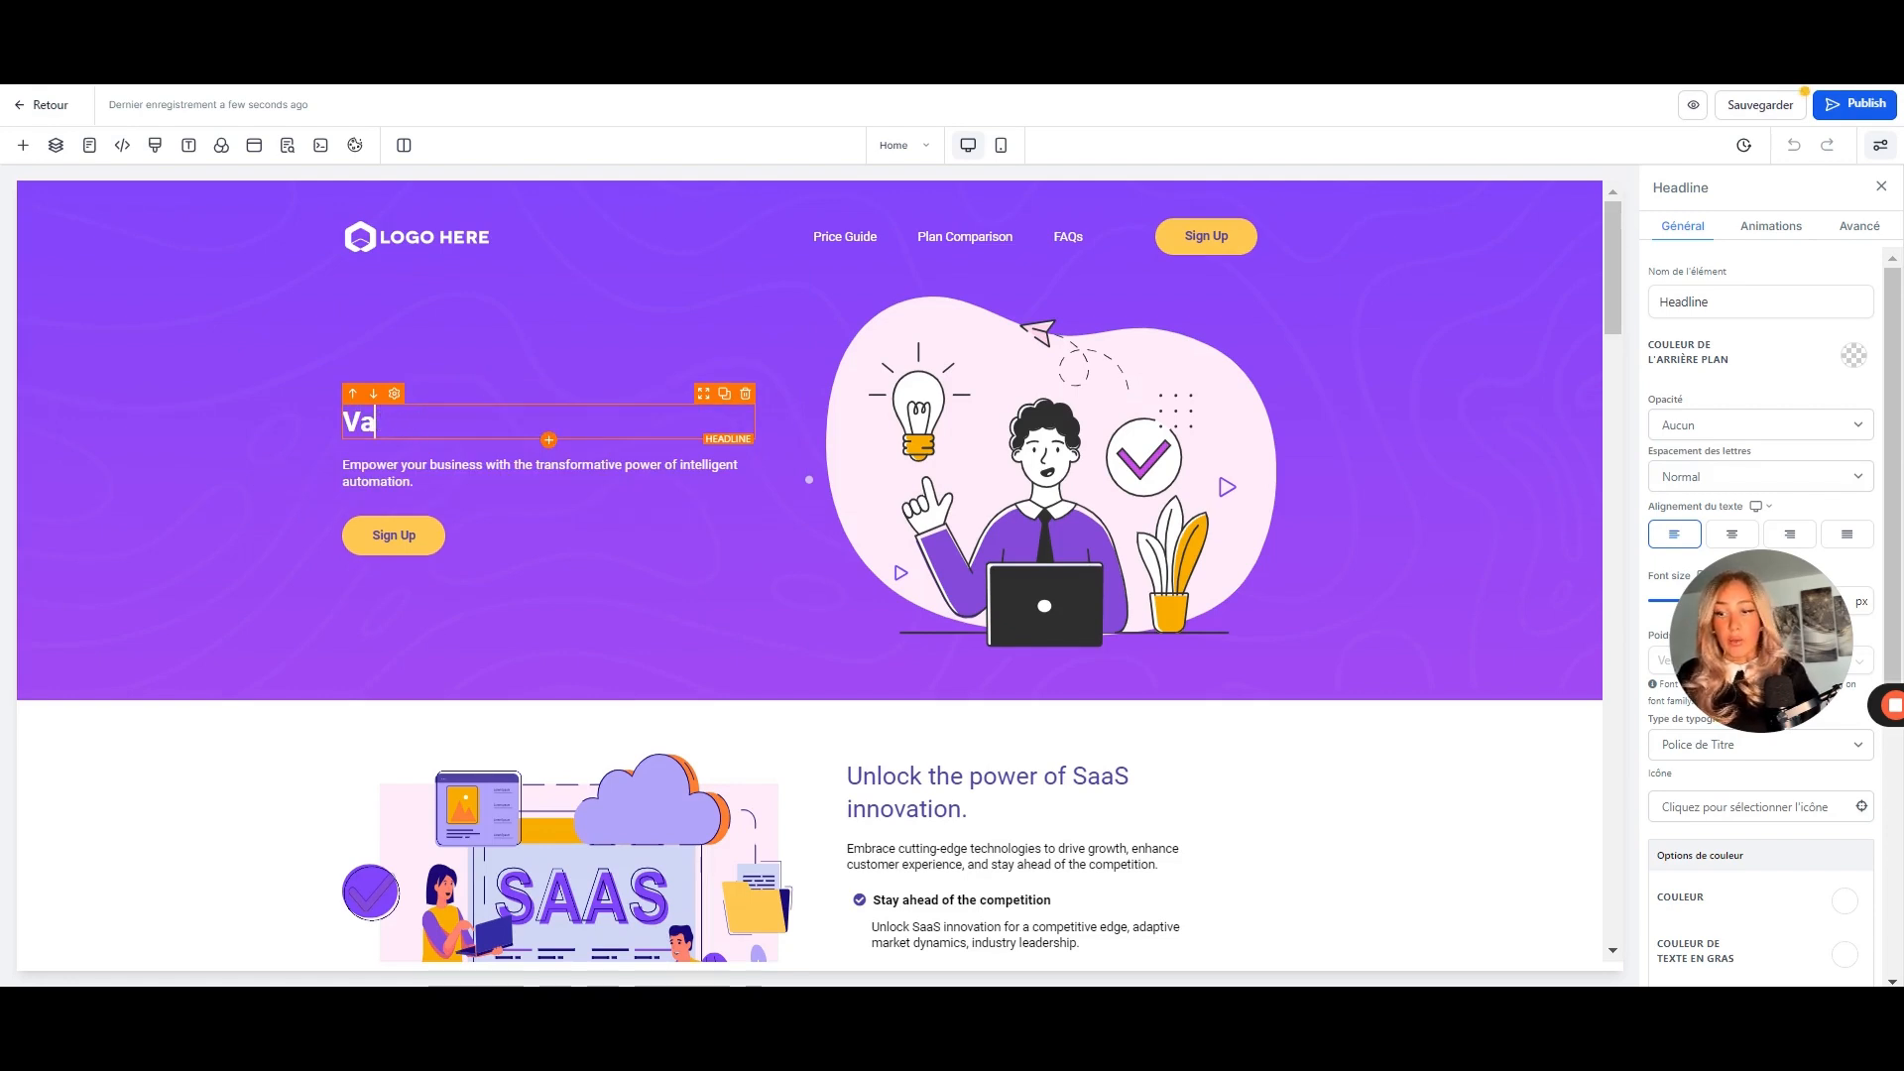
text(Gagnez jusqu'à 2)
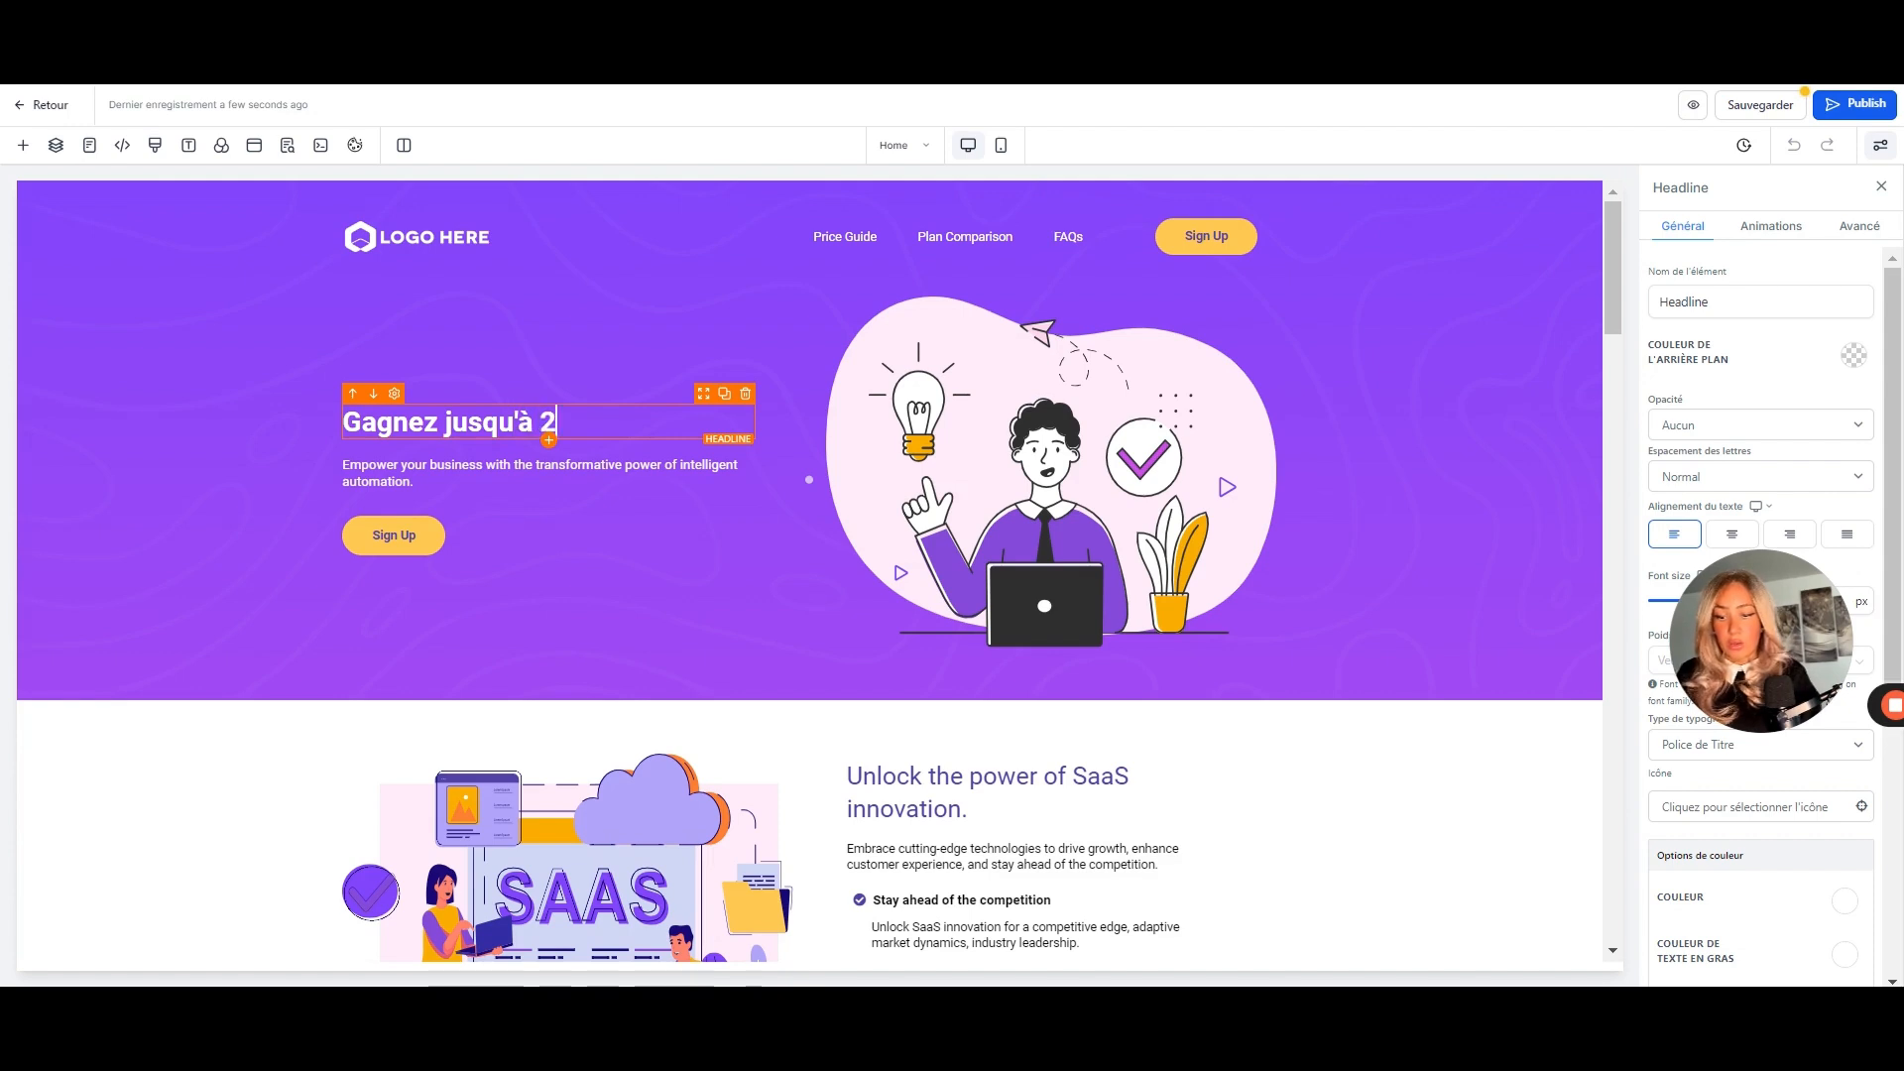
text(50 € à vie)
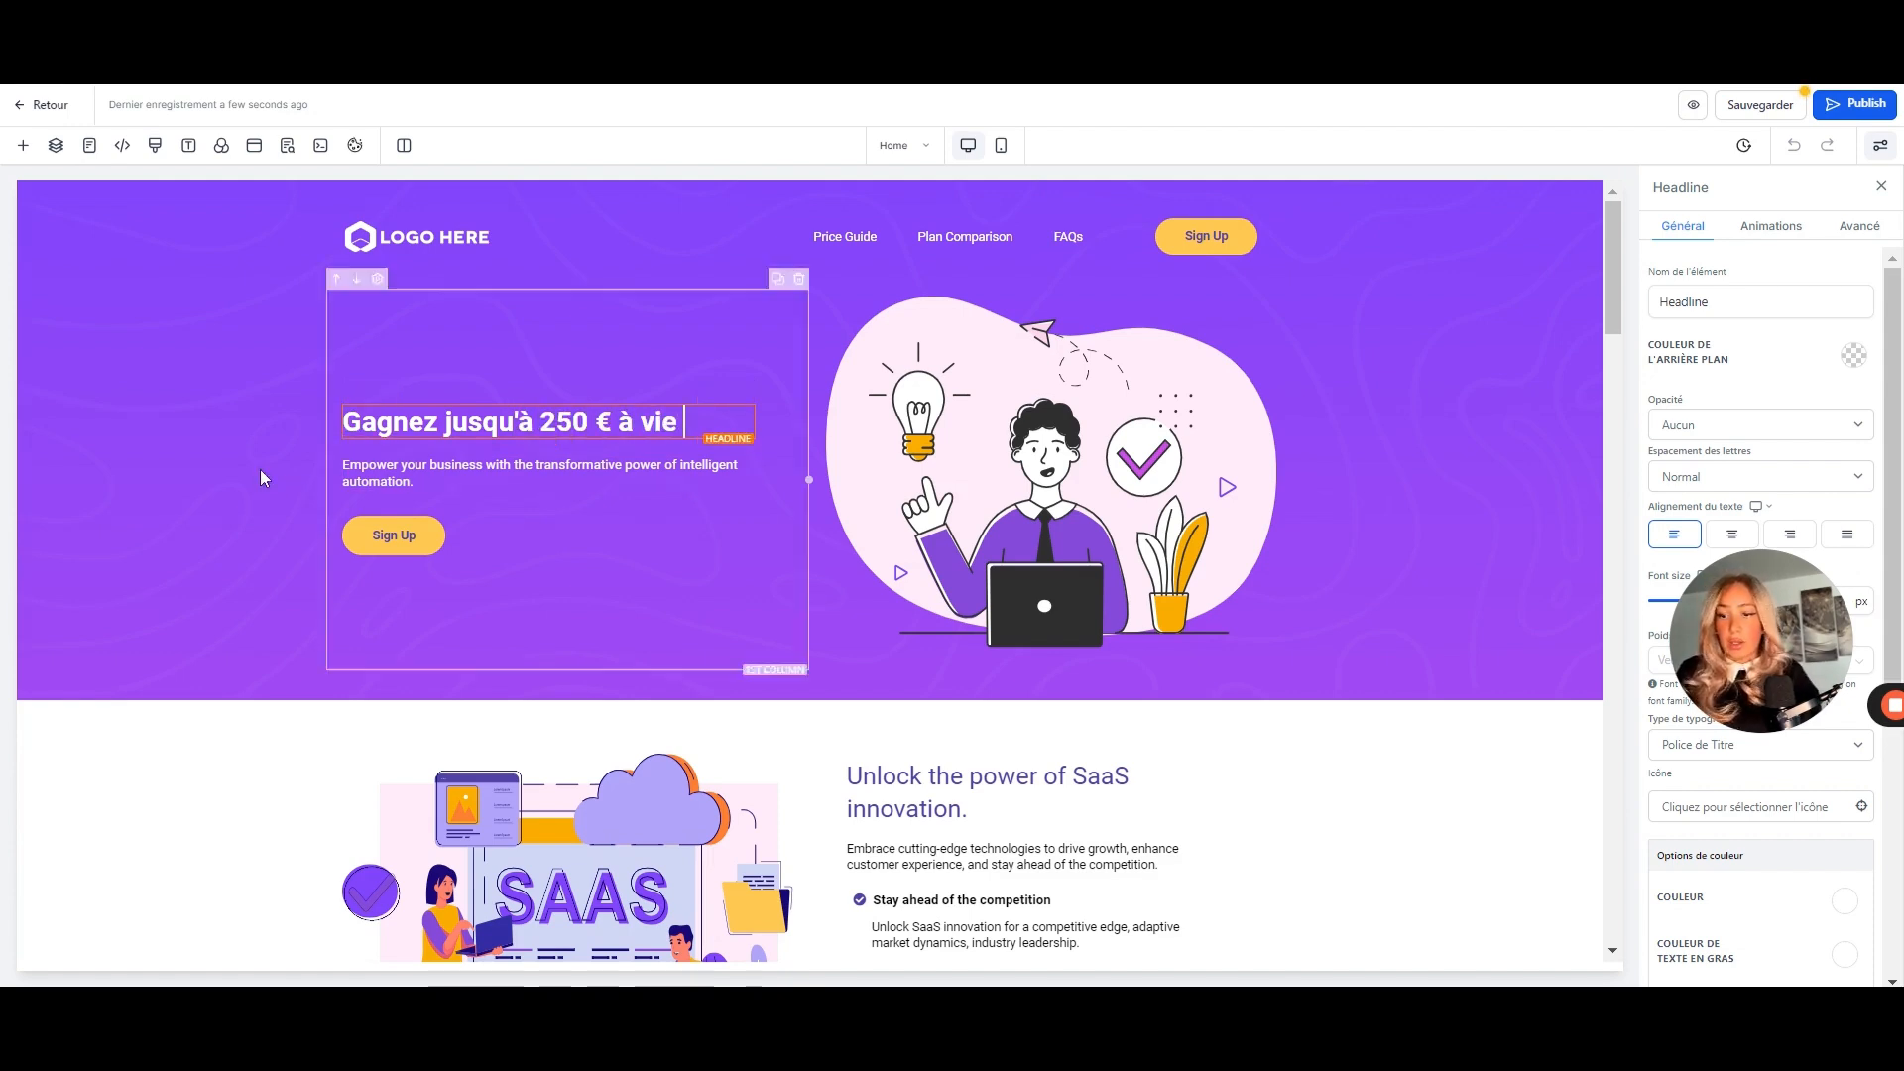
- Type a subtitle about the affiliate programme into the paragraph, then erase most of it
triple_click(377, 481)
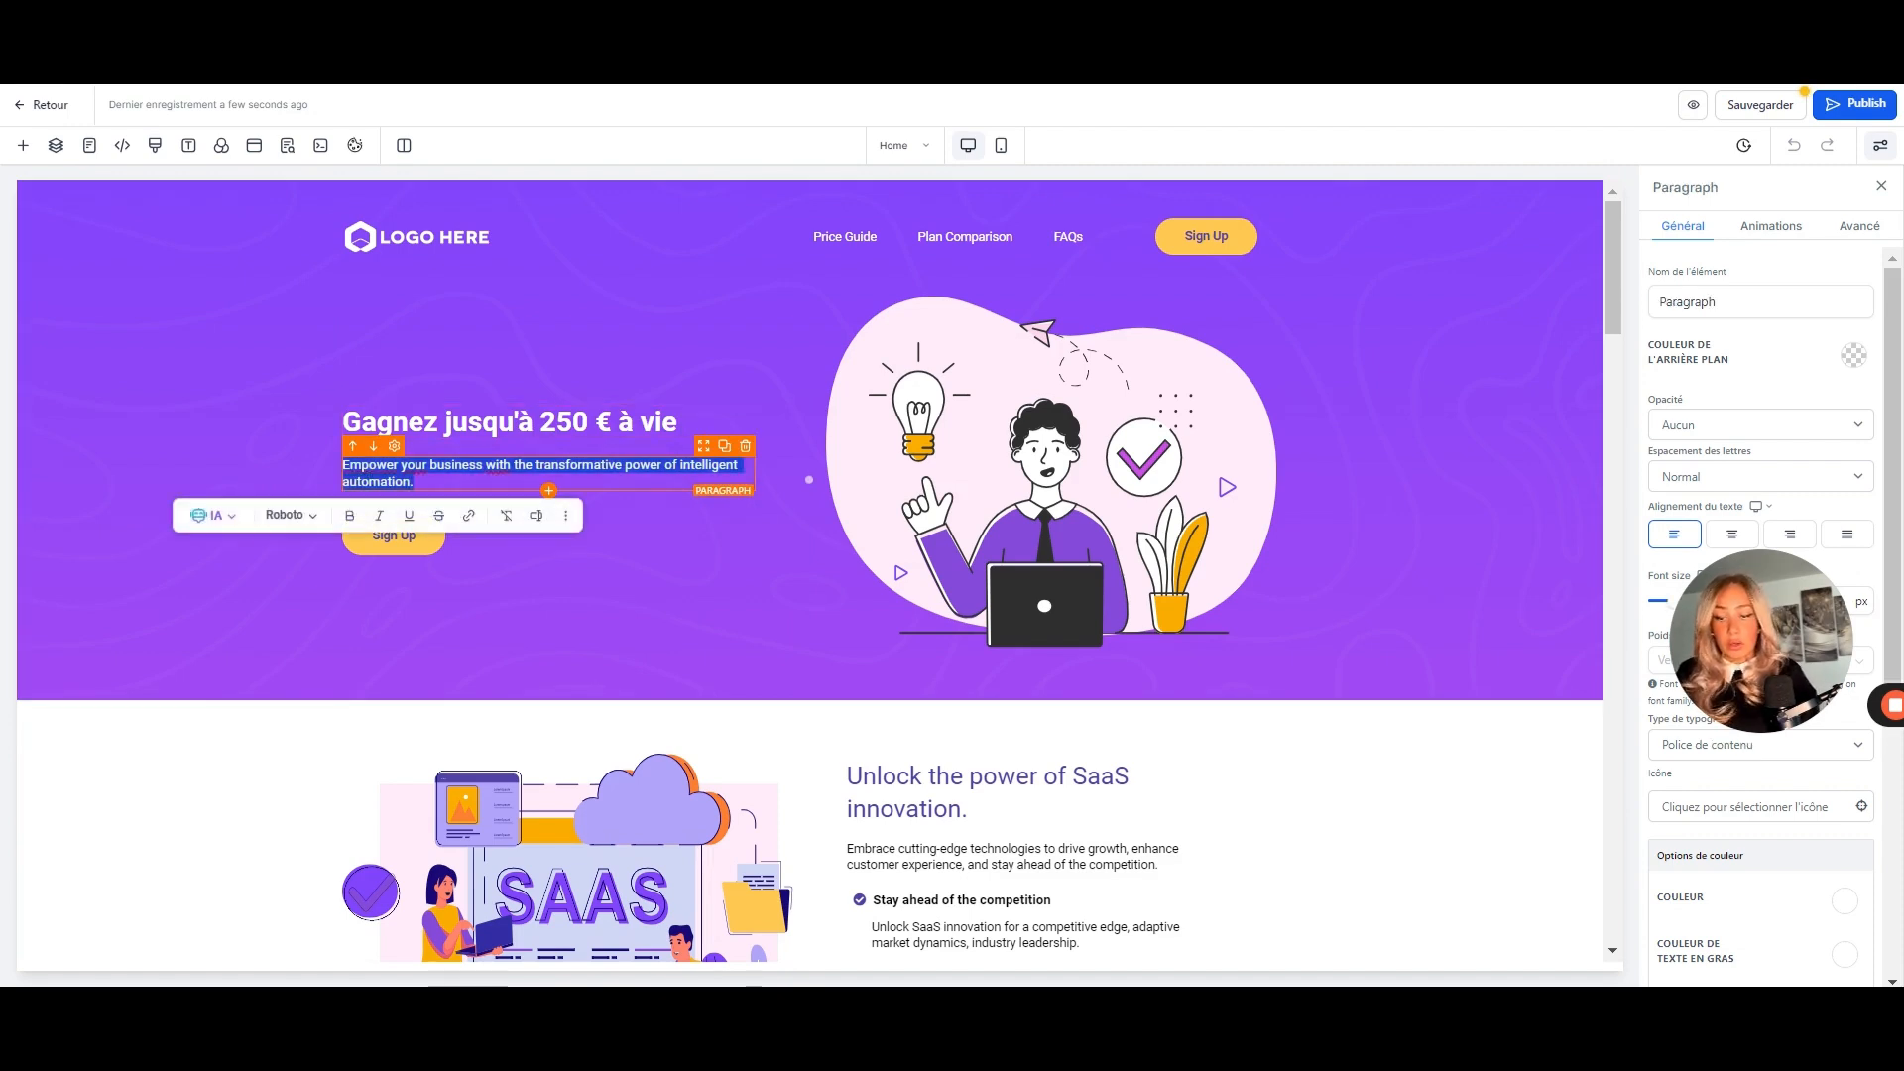
text(sur)
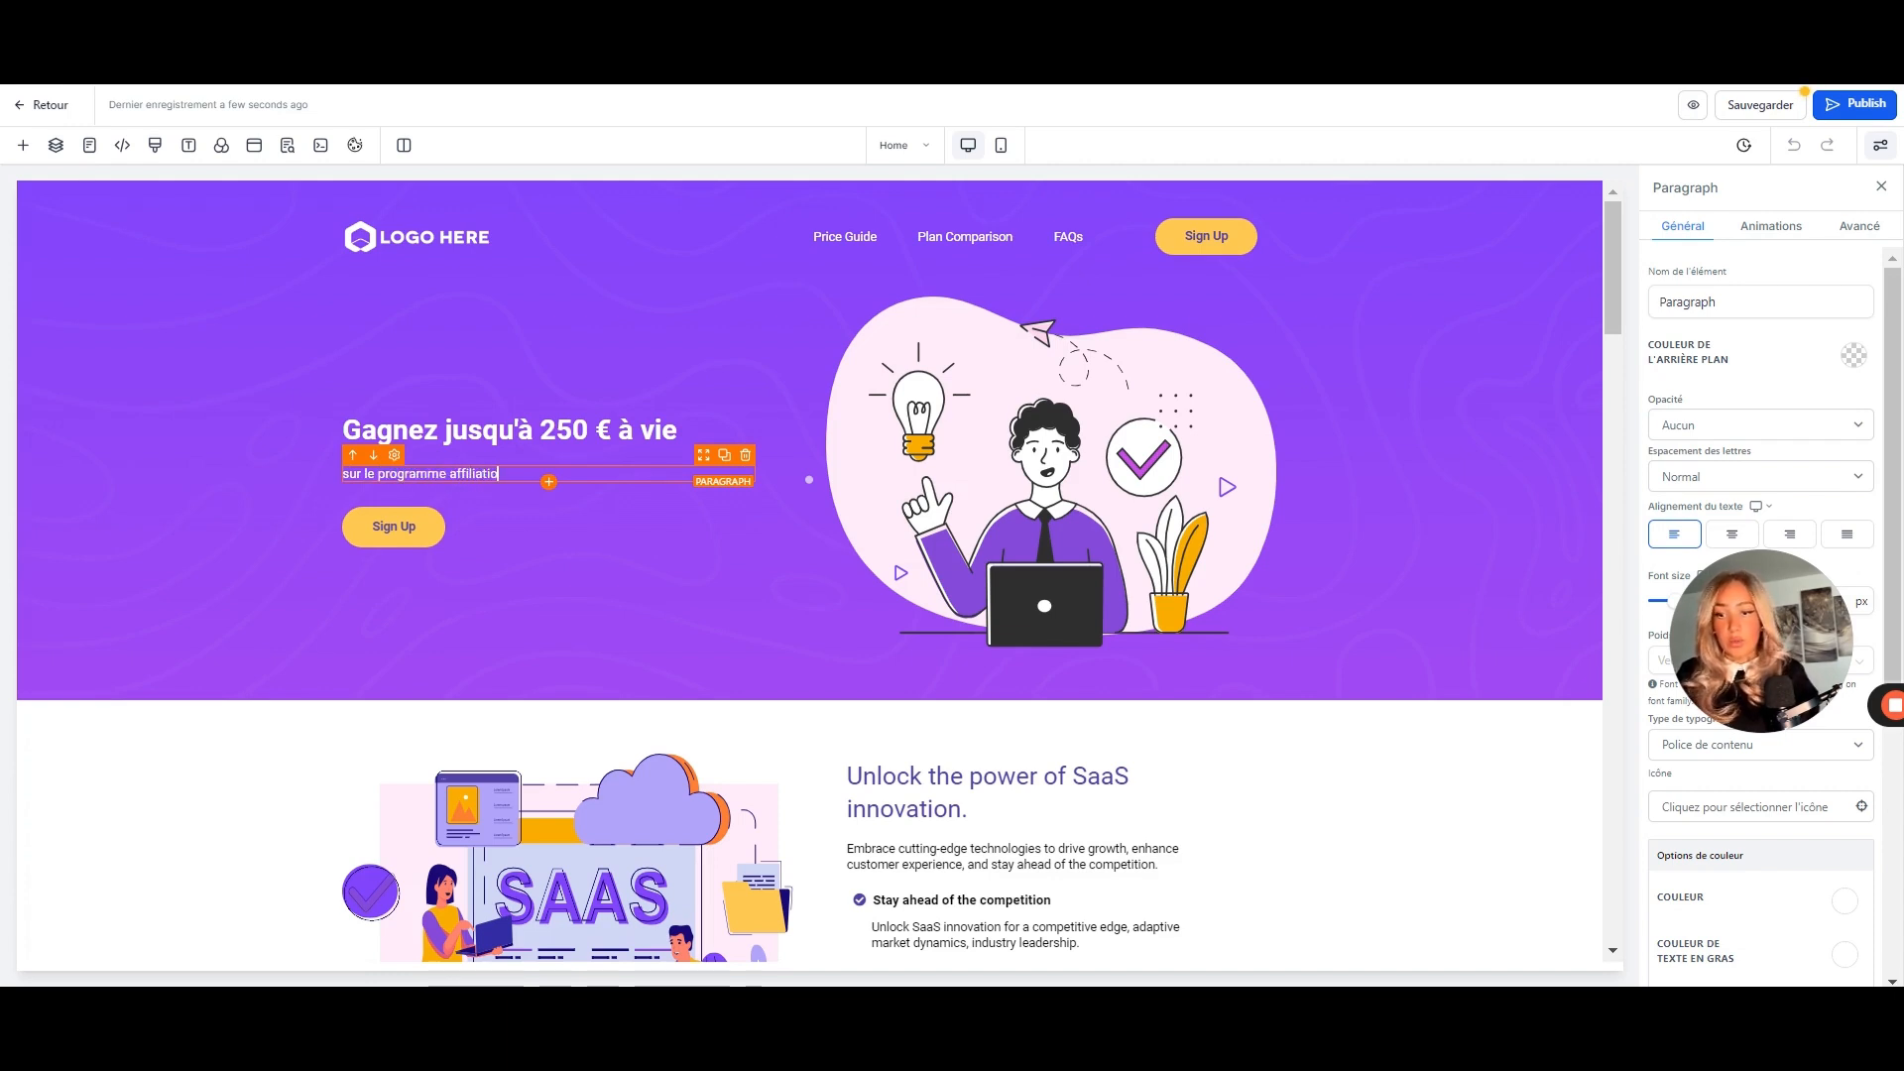
text(le programme affiliation avonnement)
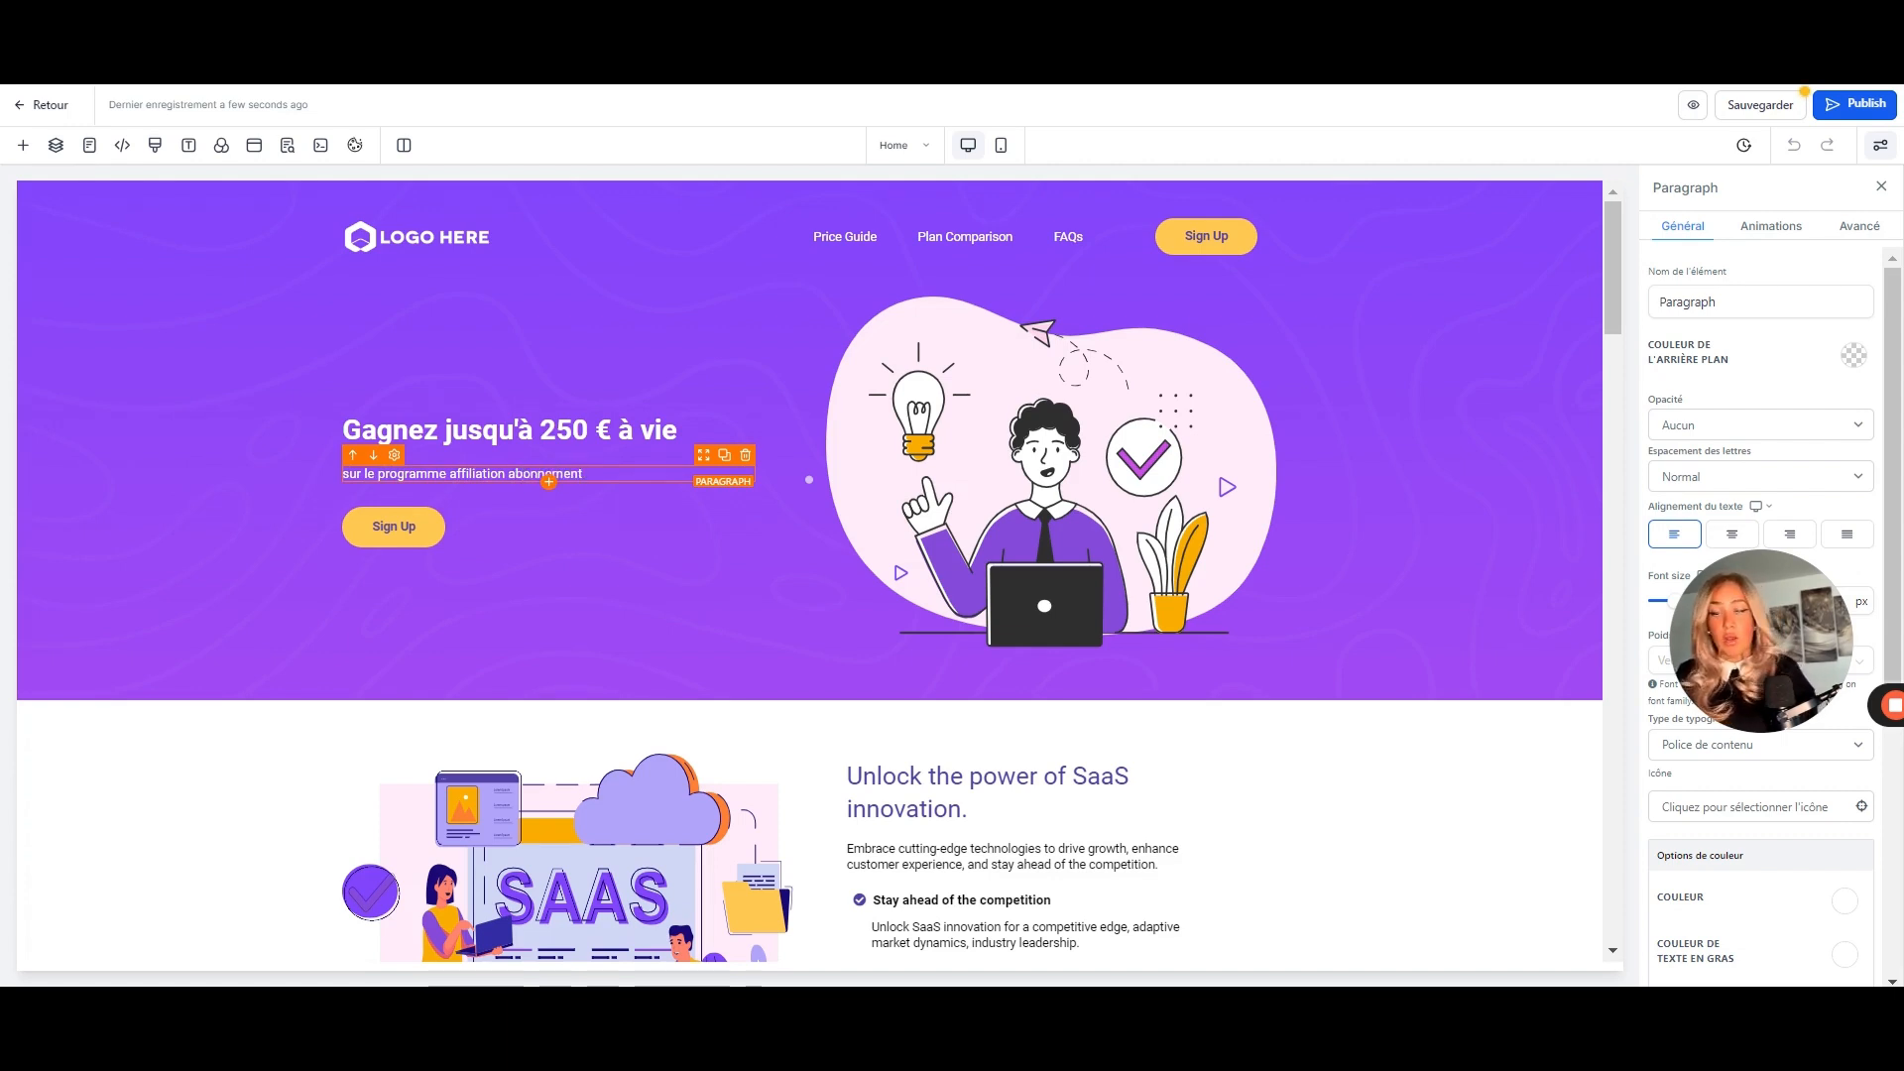
key(BackSpace)
key(BackSpace)
key(BackSpace)
key(BackSpace)
key(BackSpace)
key(BackSpace)
key(BackSpace)
key(BackSpace)
key(BackSpace)
key(BackSpace)
key(BackSpace)
key(BackSpace)
key(BackSpace)
key(BackSpace)
key(BackSpace)
key(BackSpace)
key(BackSpace)
key(BackSpace)
key(BackSpace)
key(BackSpace)
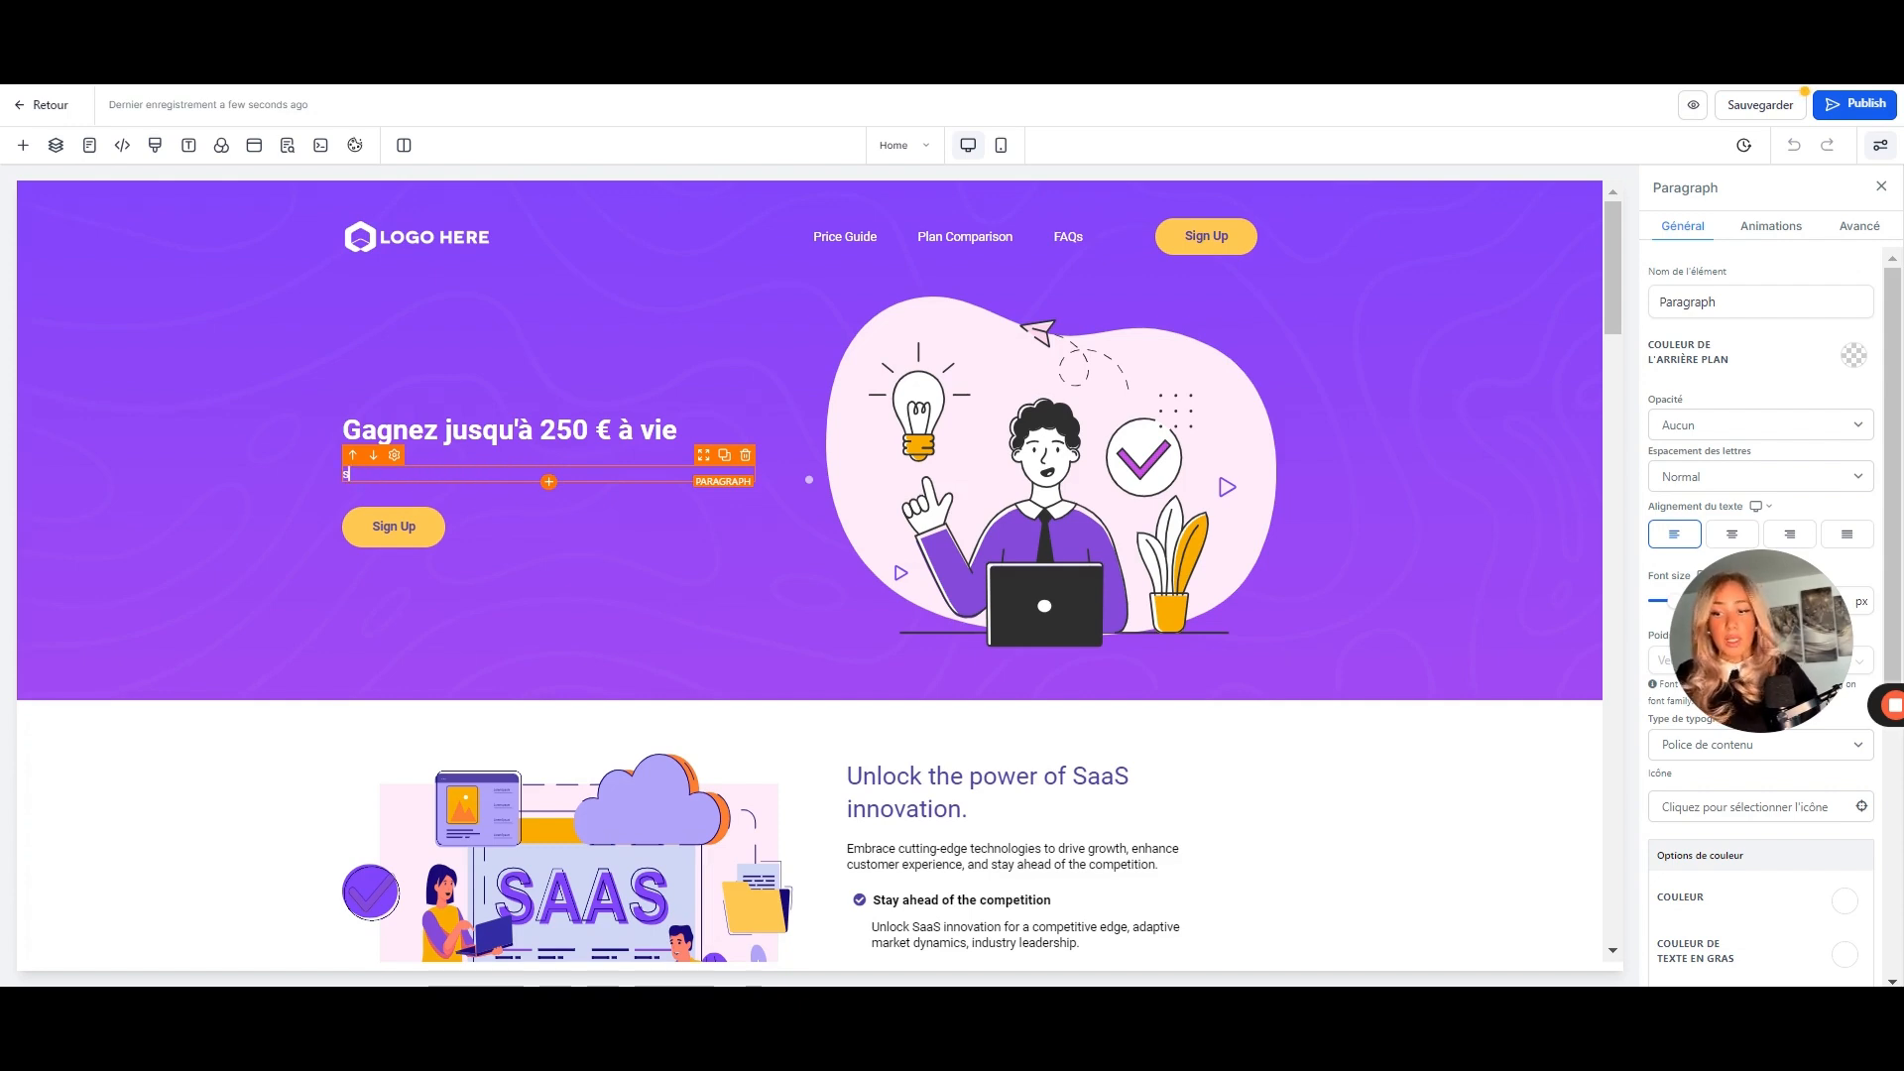
- Save the landing page changes
click(403, 533)
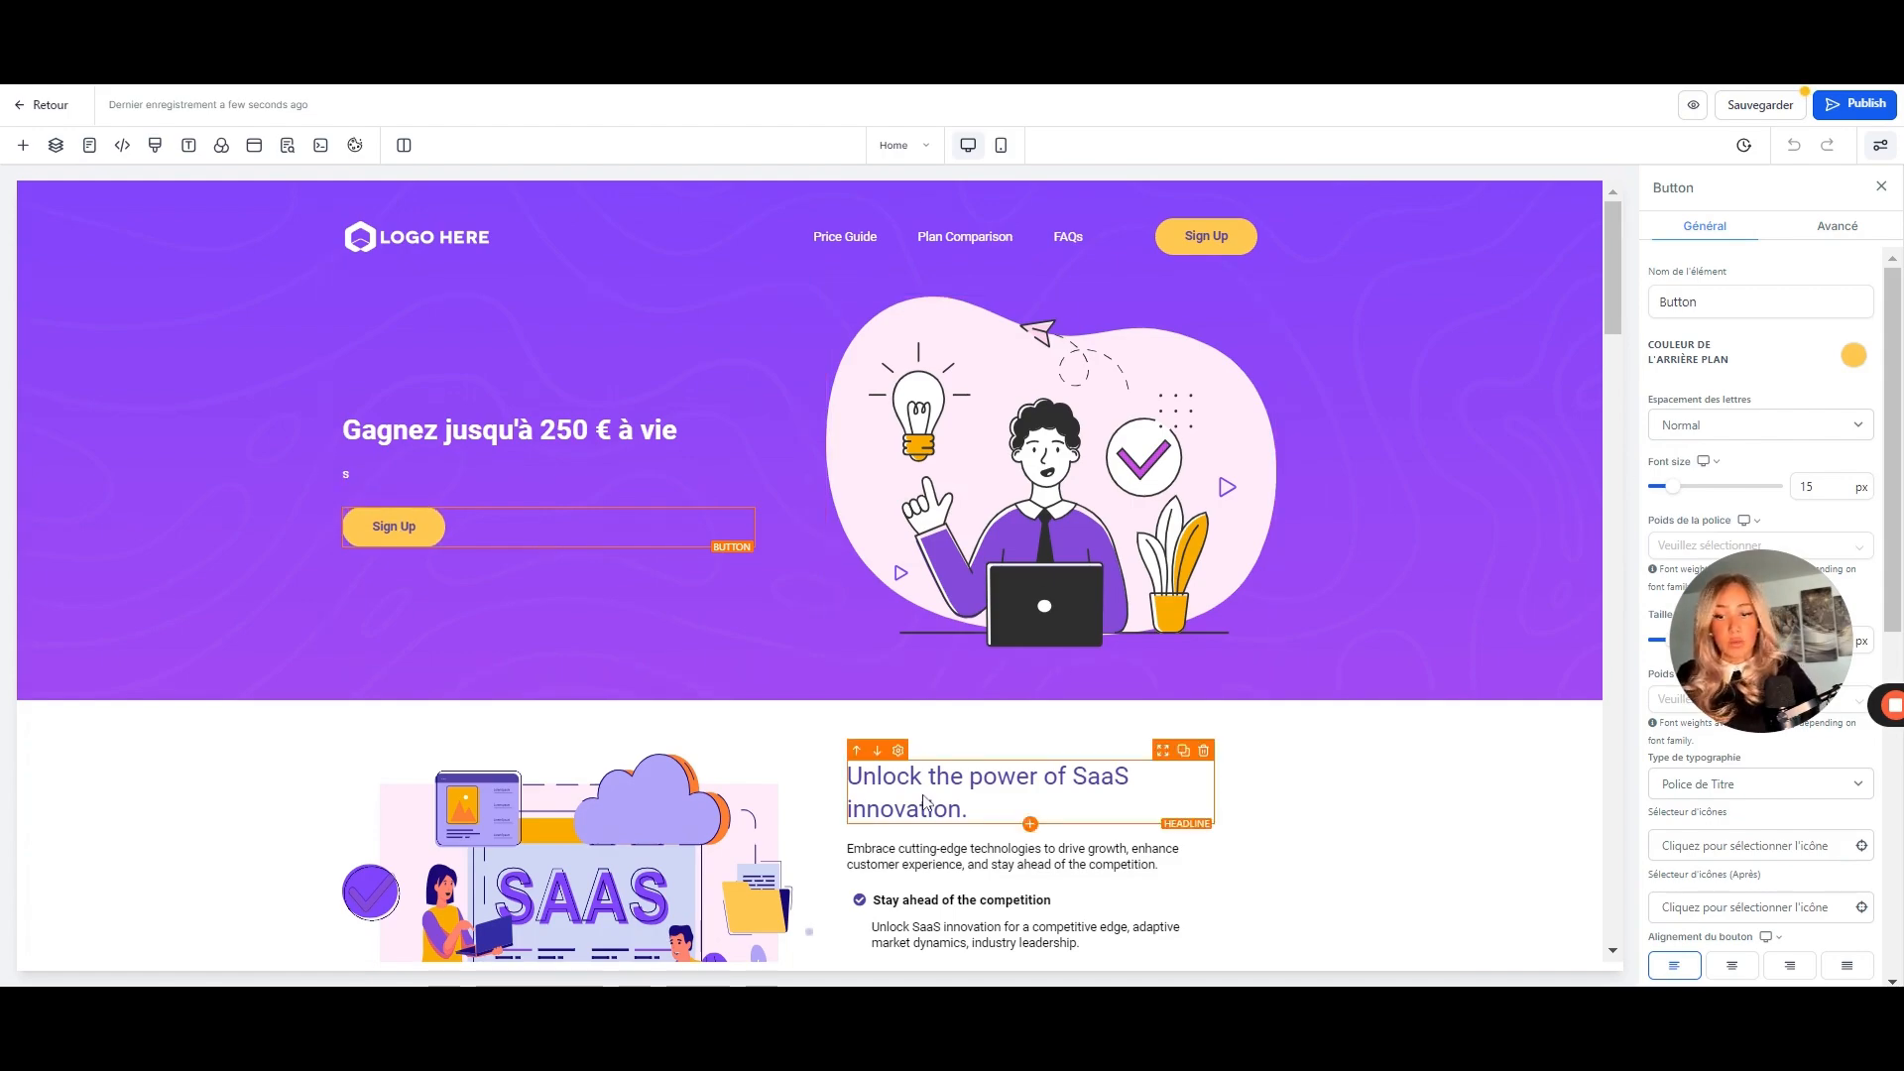
scroll(922, 802, down, 15)
scroll(869, 634, down, 10)
scroll(849, 721, up, 20)
scroll(848, 721, up, 10)
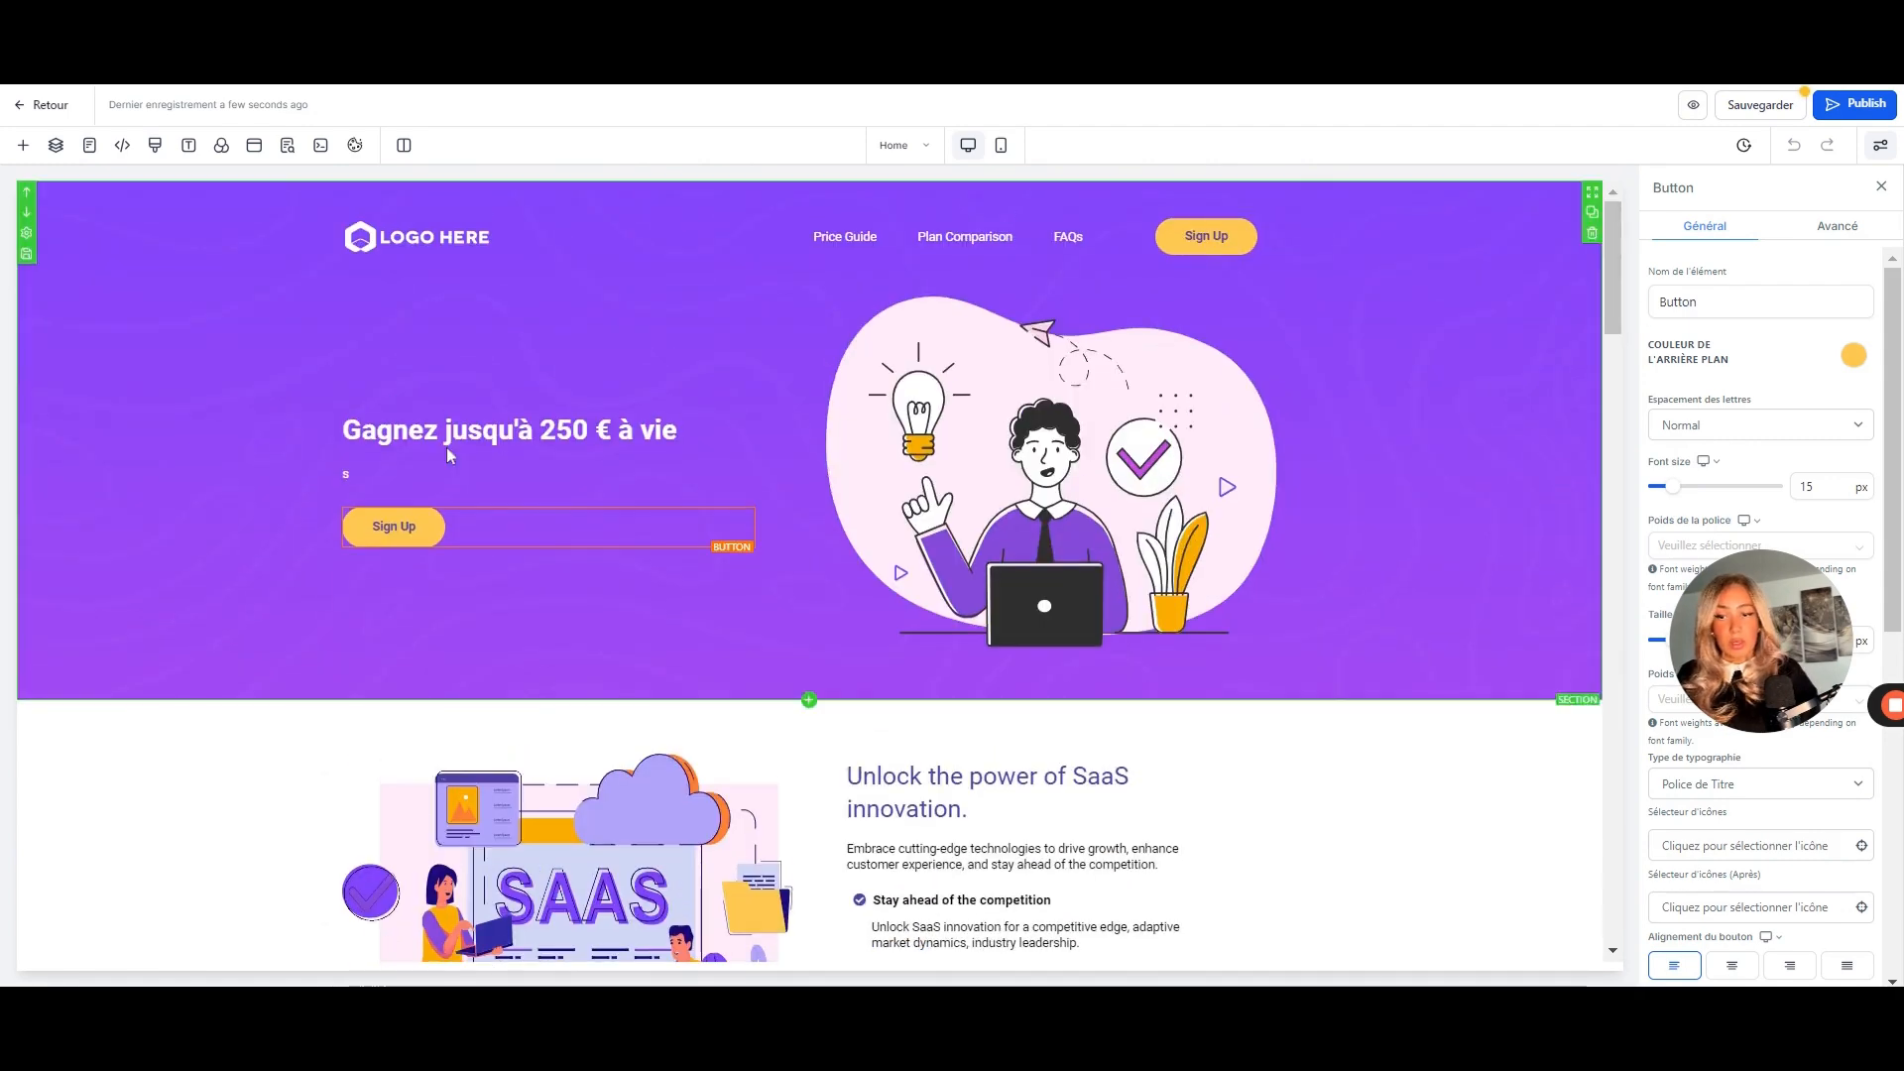
click(1759, 107)
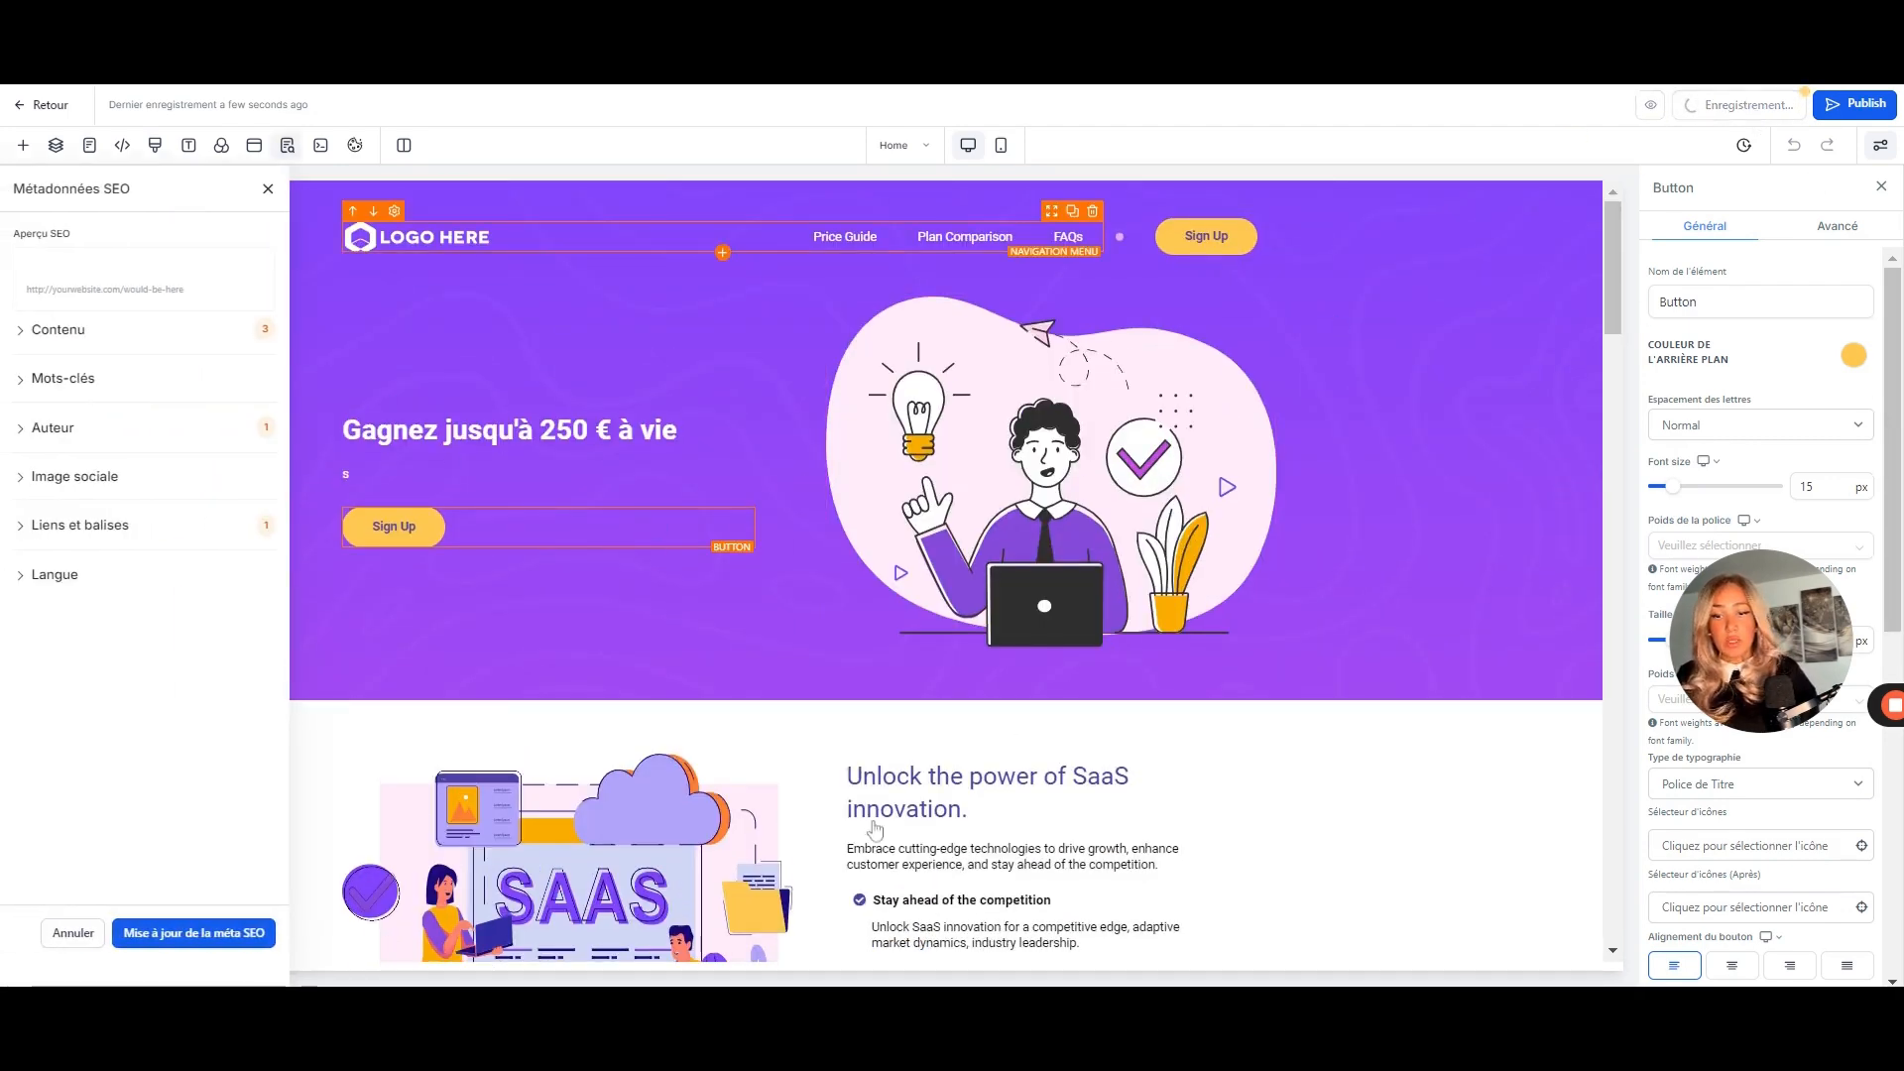
- Delete the hero illustration and insert a Formulaire block into the emptied column
scroll(1002, 823, down, 10)
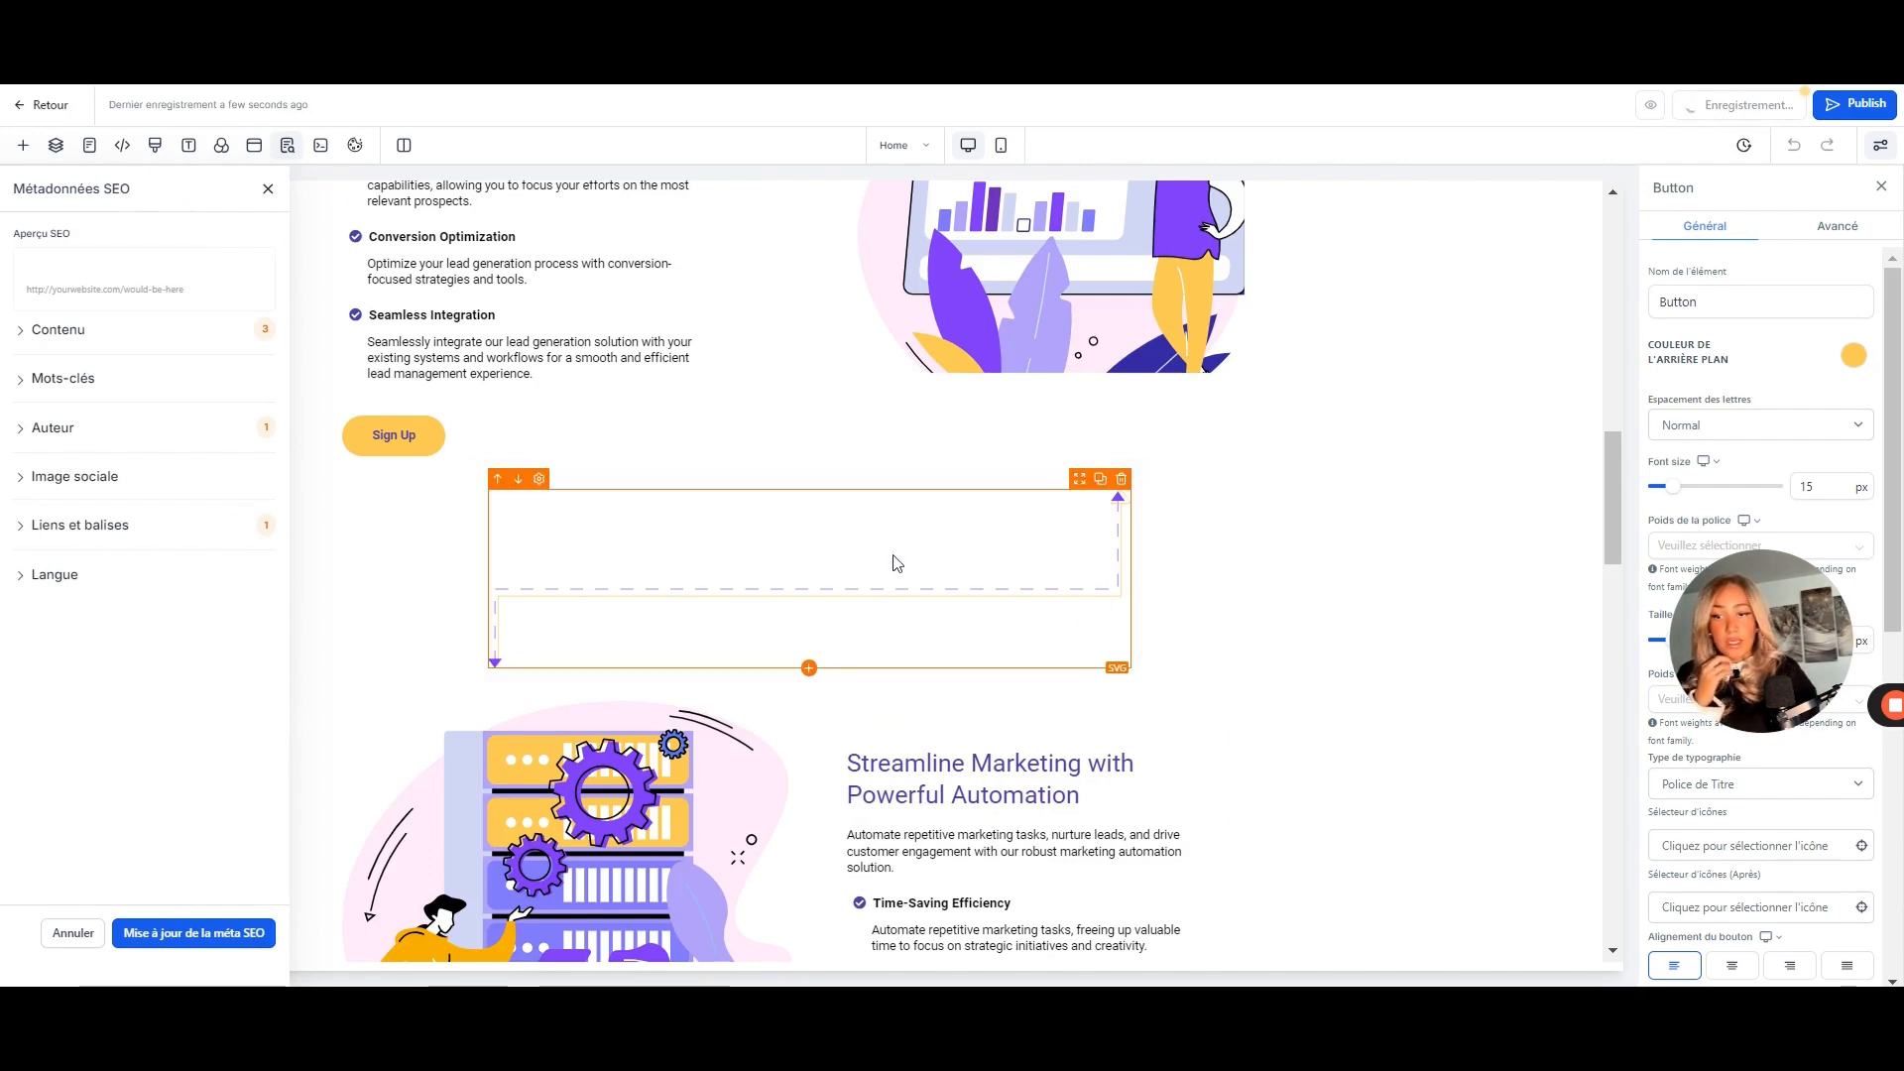
scroll(898, 564, up, 10)
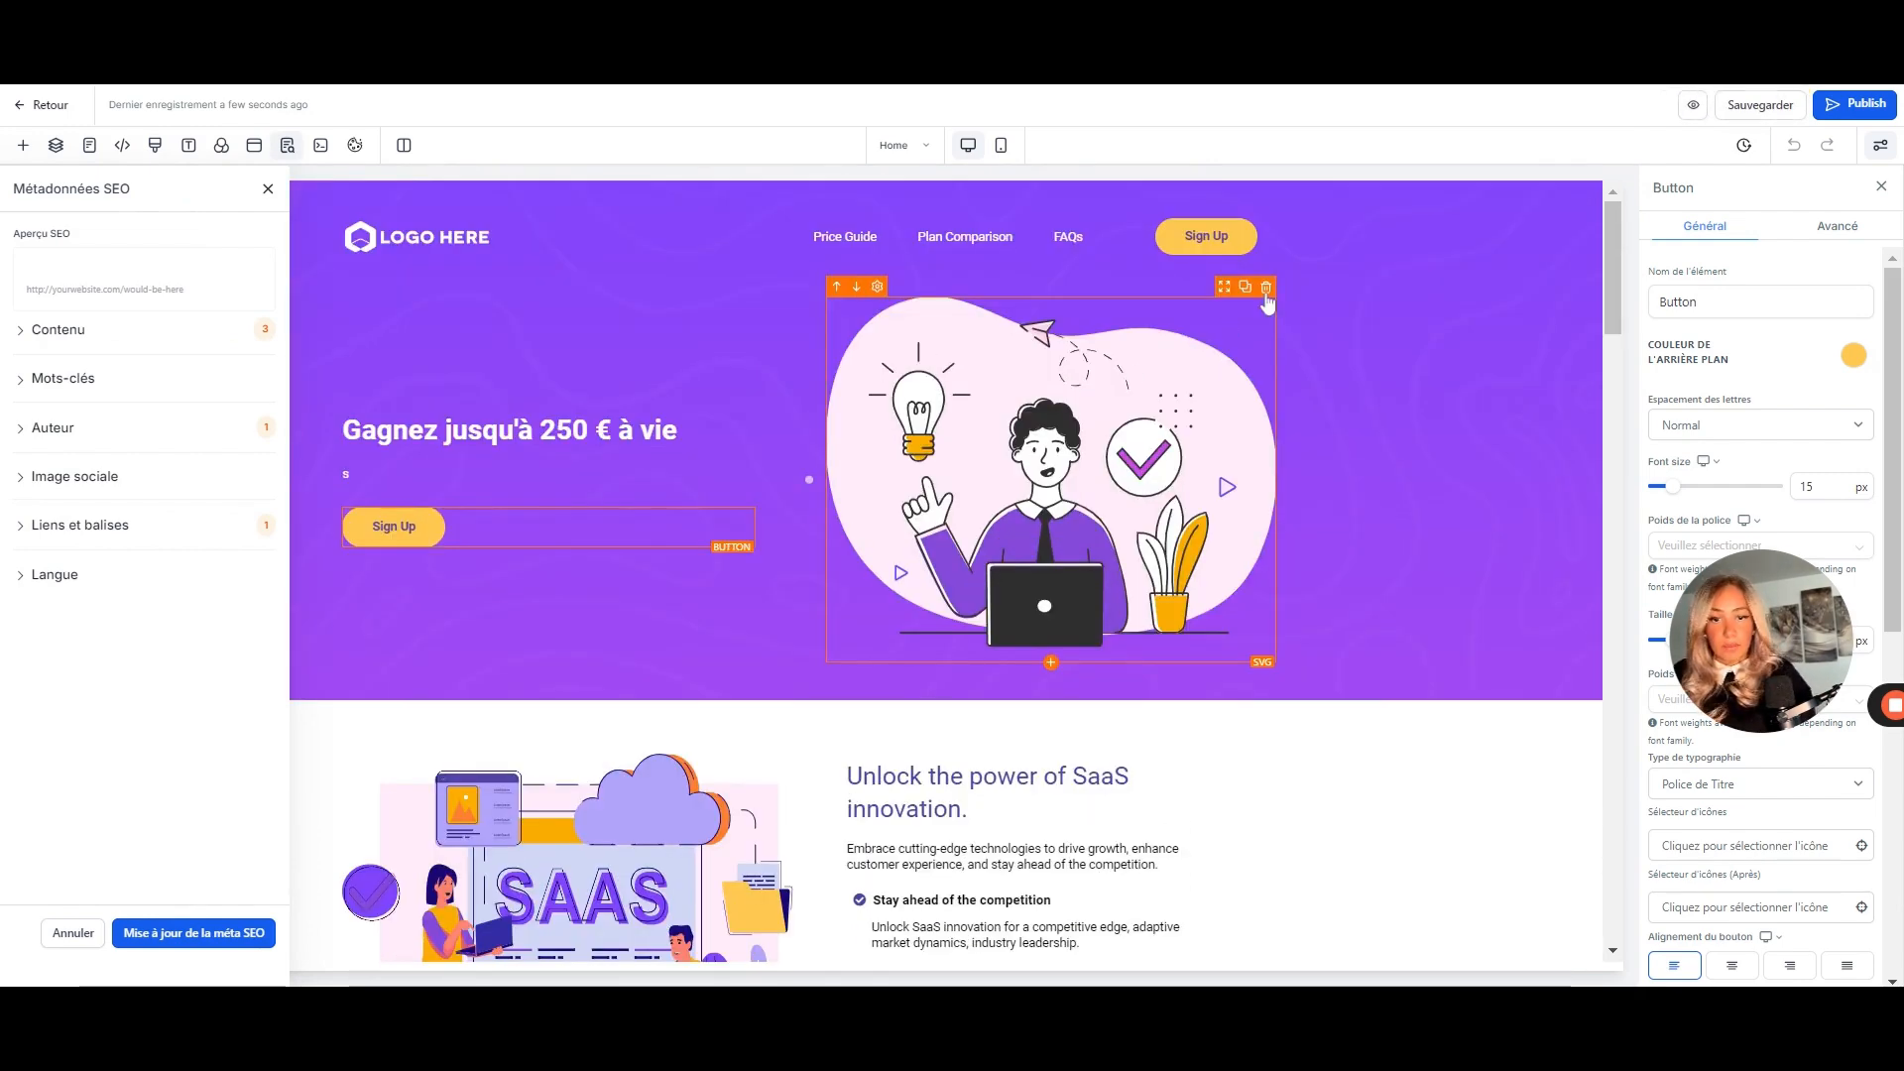
click(1267, 288)
click(1050, 369)
click(297, 240)
text(for)
click(233, 344)
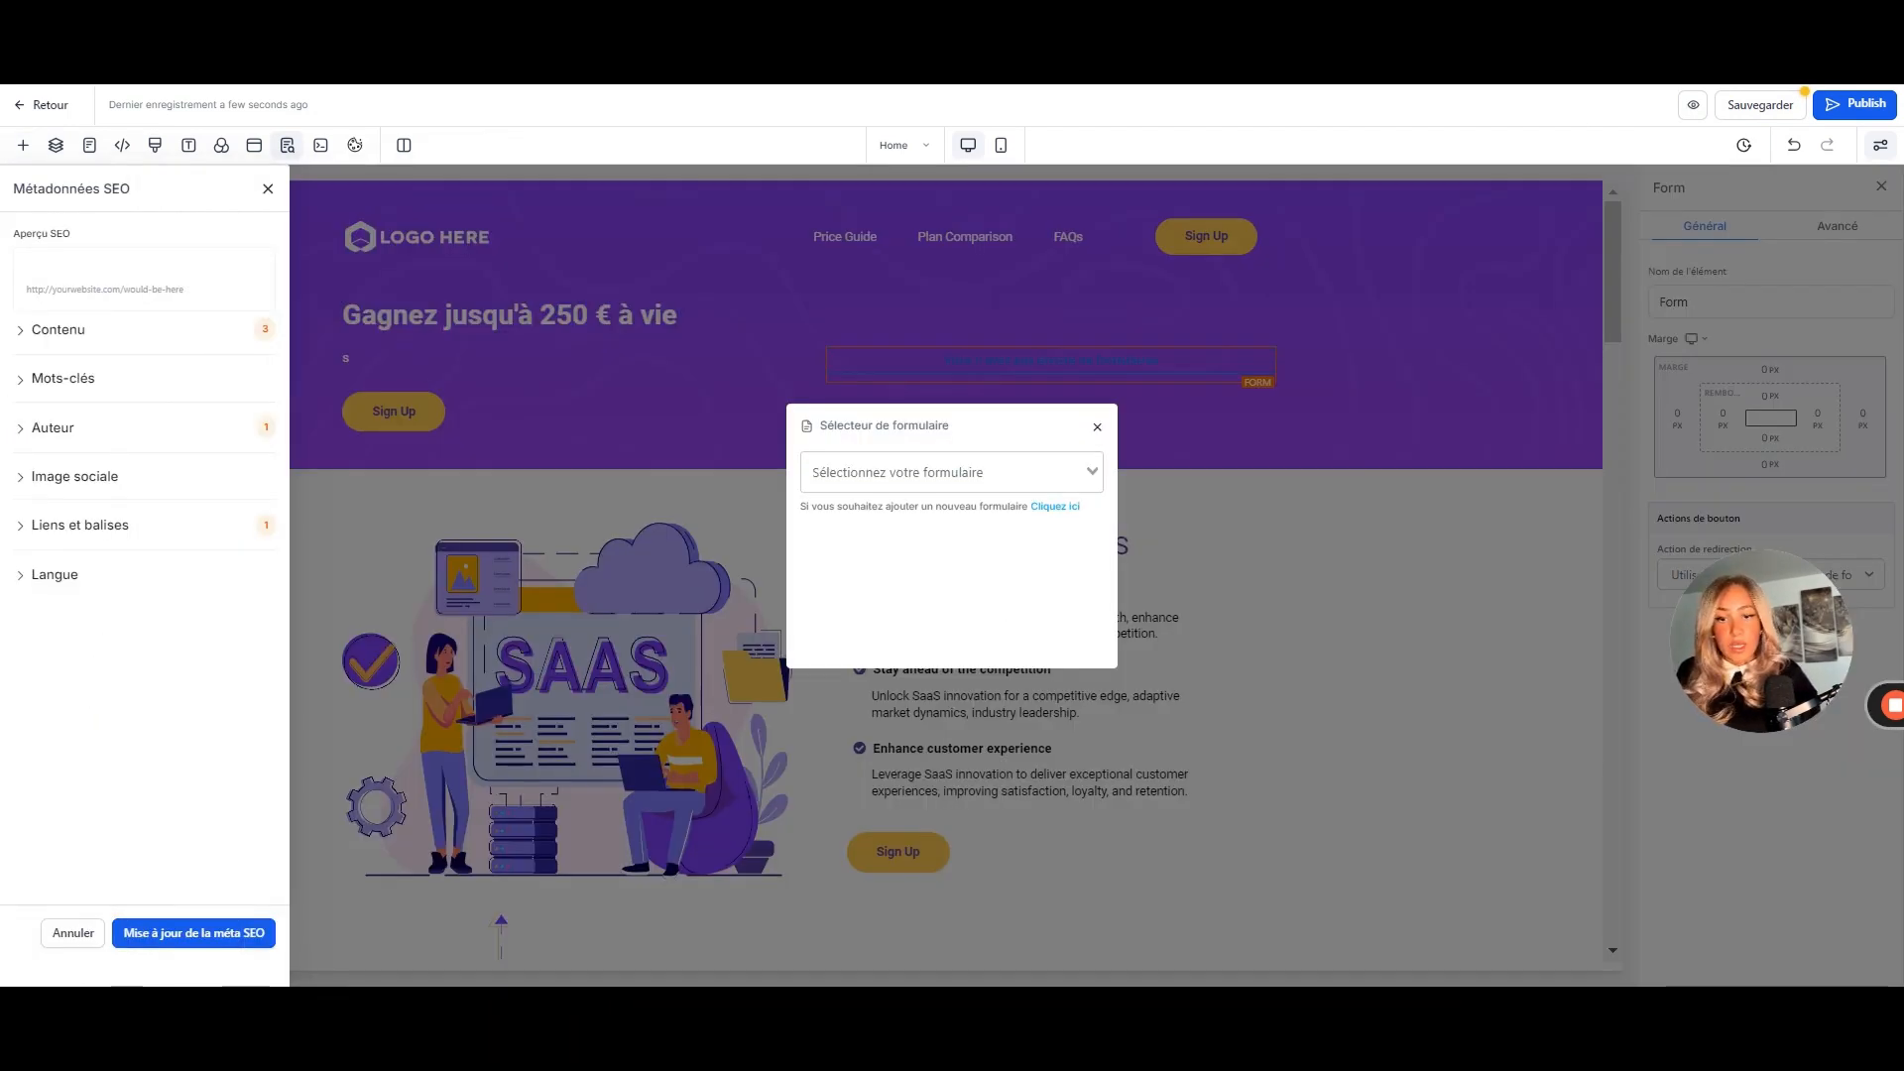
- Skip the existing forms and choose to create a brand-new form instead
click(942, 472)
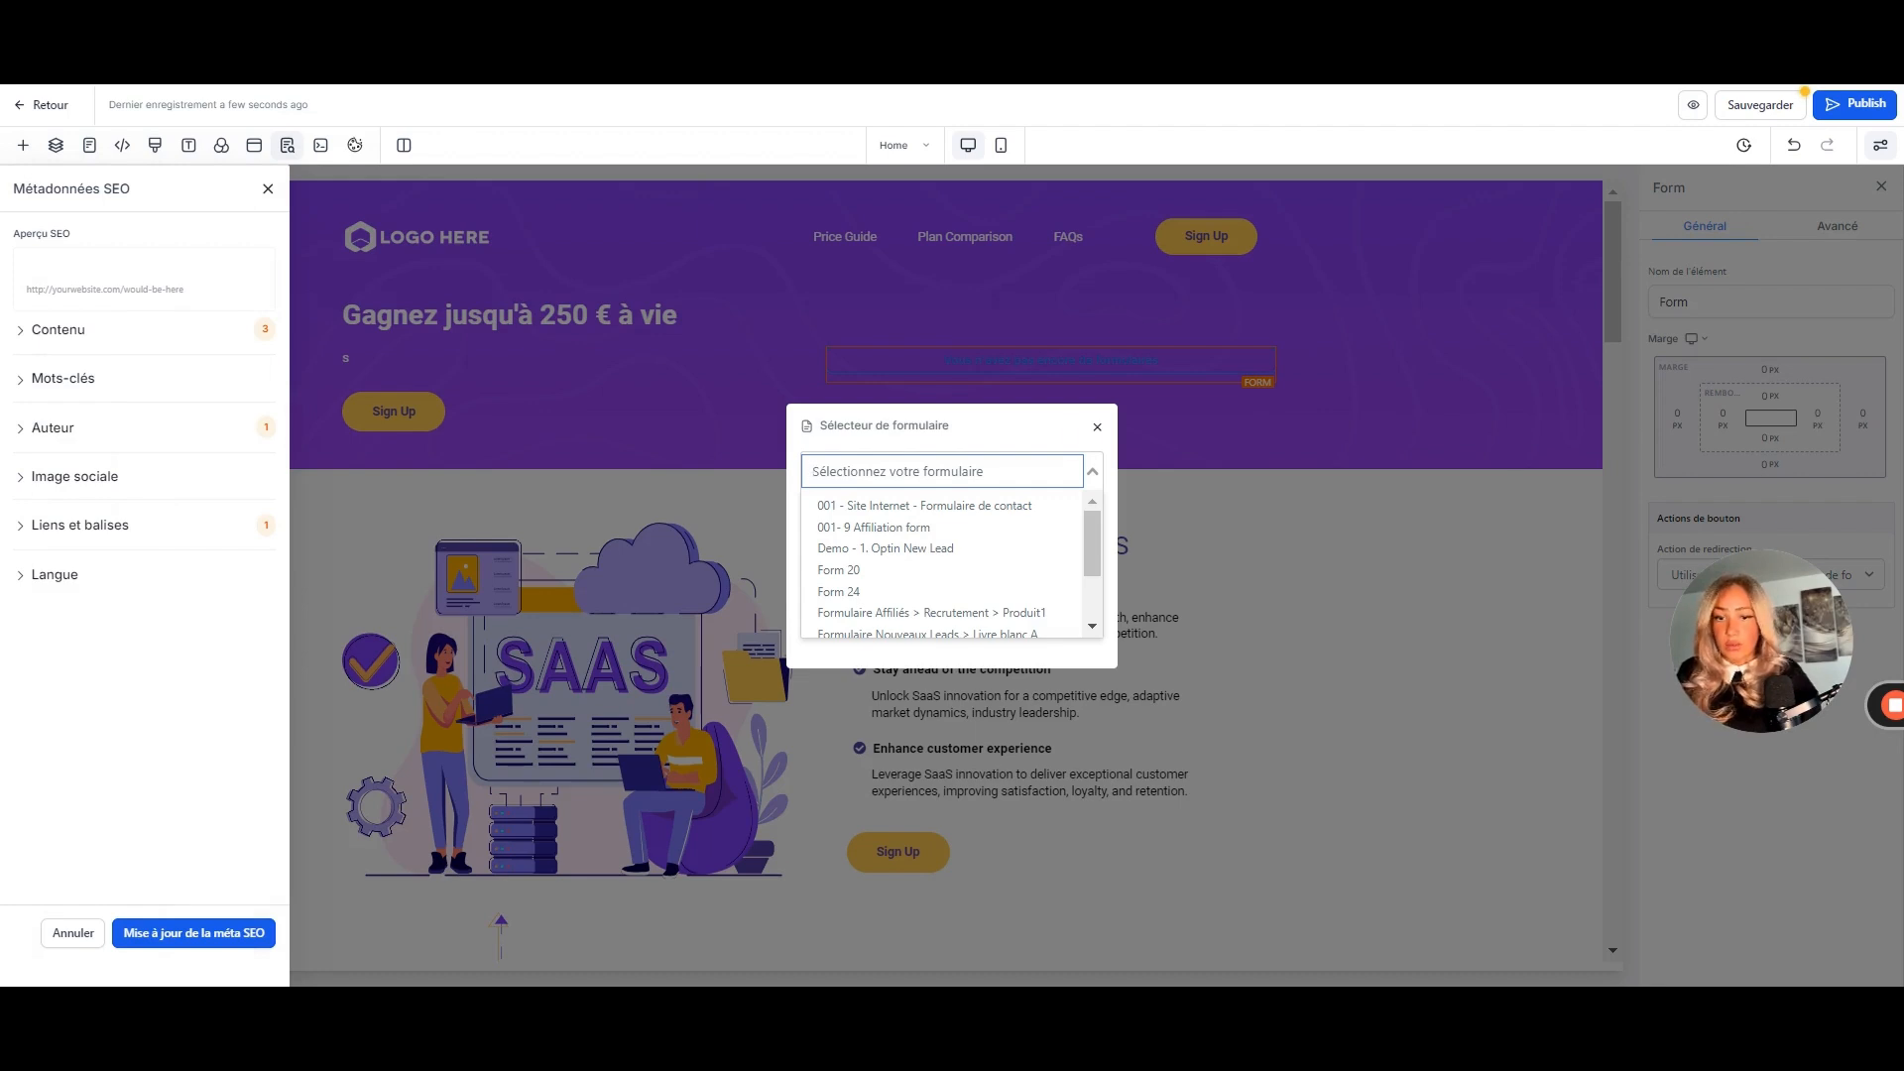
click(1070, 439)
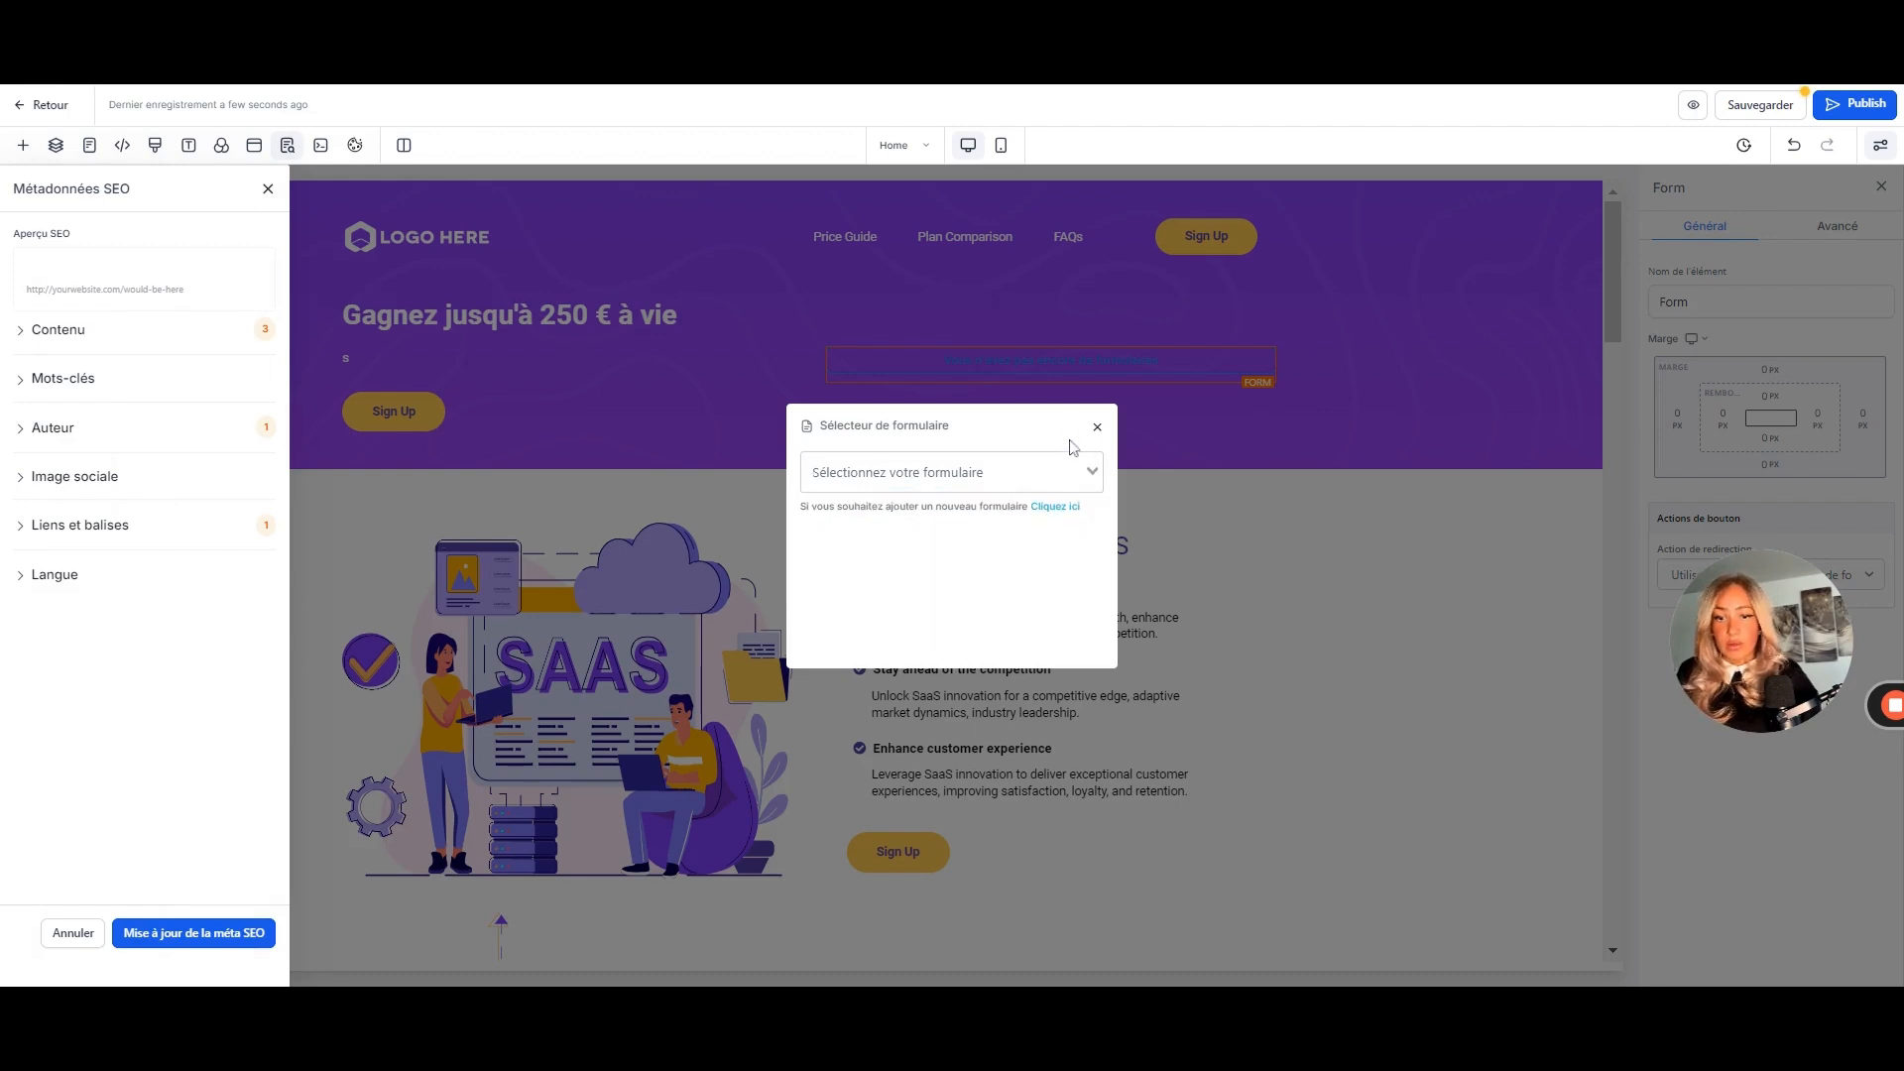
click(1058, 517)
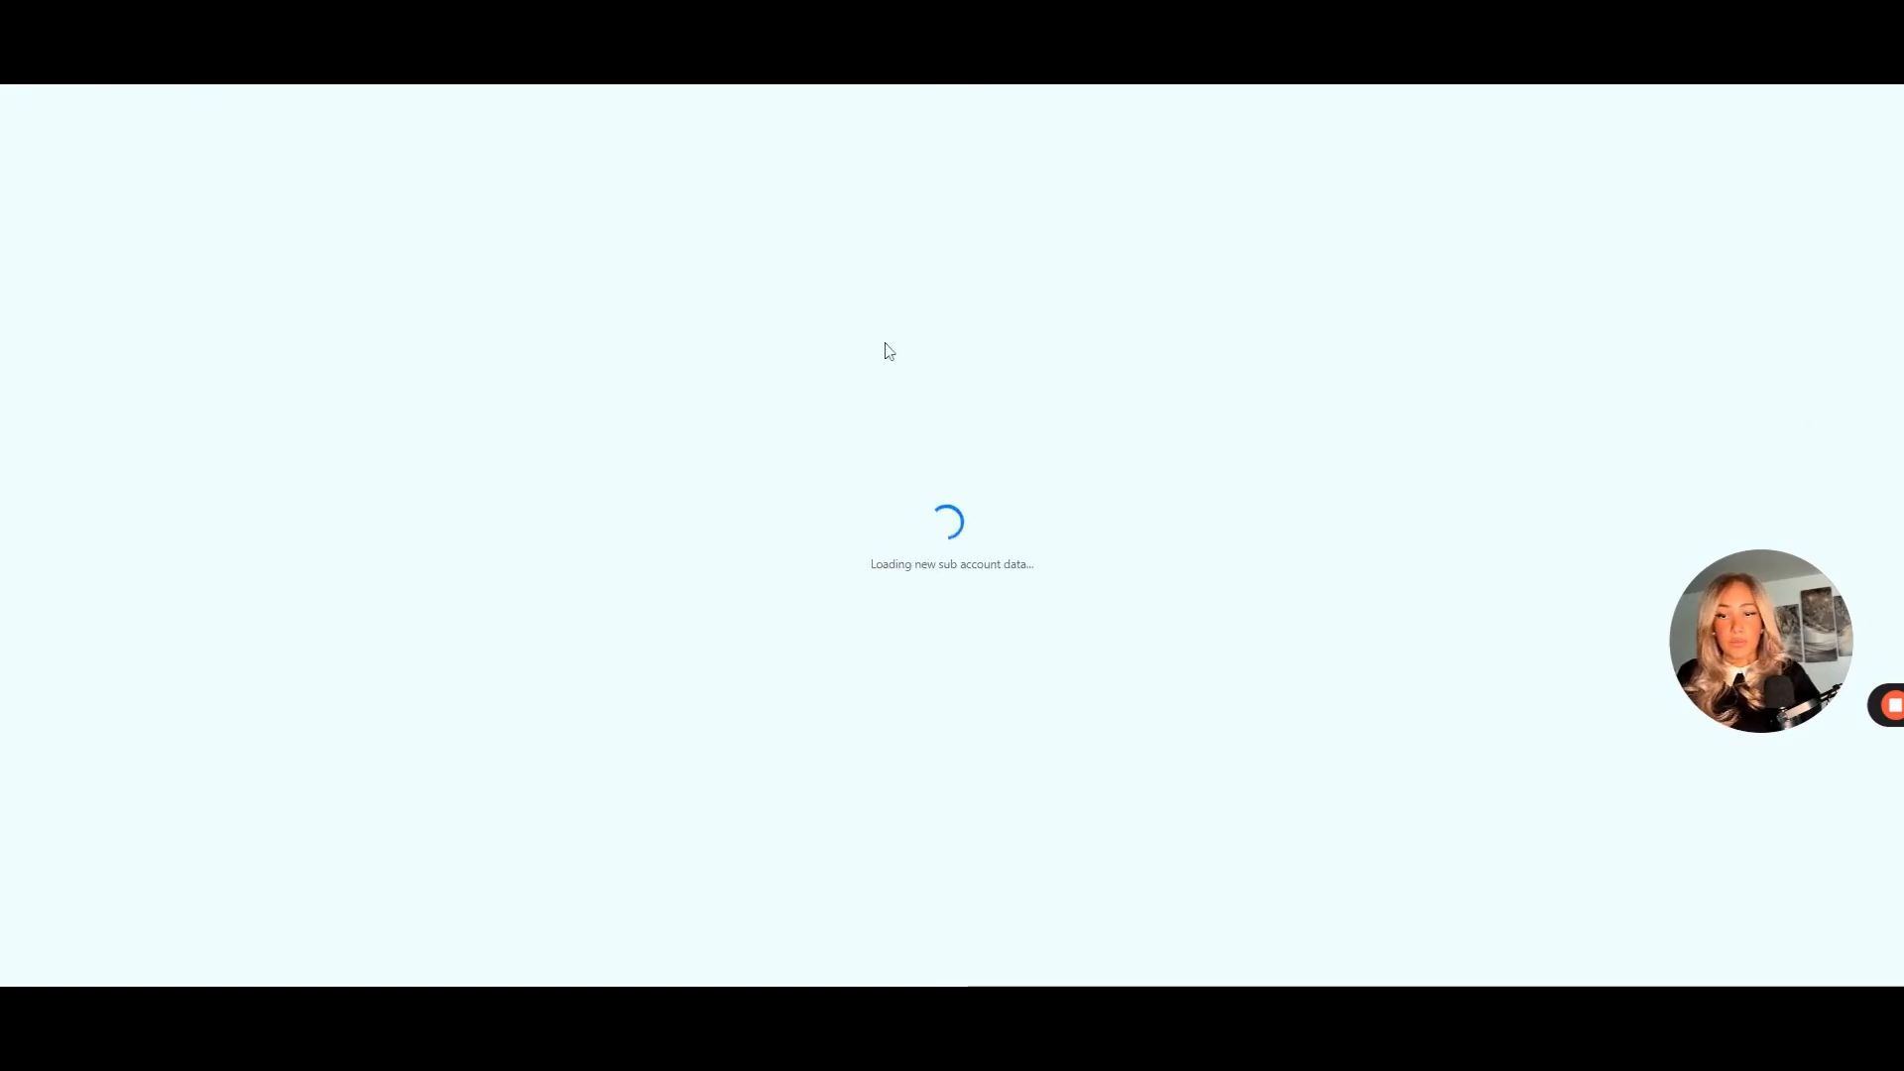
- Start a form from scratch and relabel the First Name field and placeholder as 'Nom'
click(1507, 204)
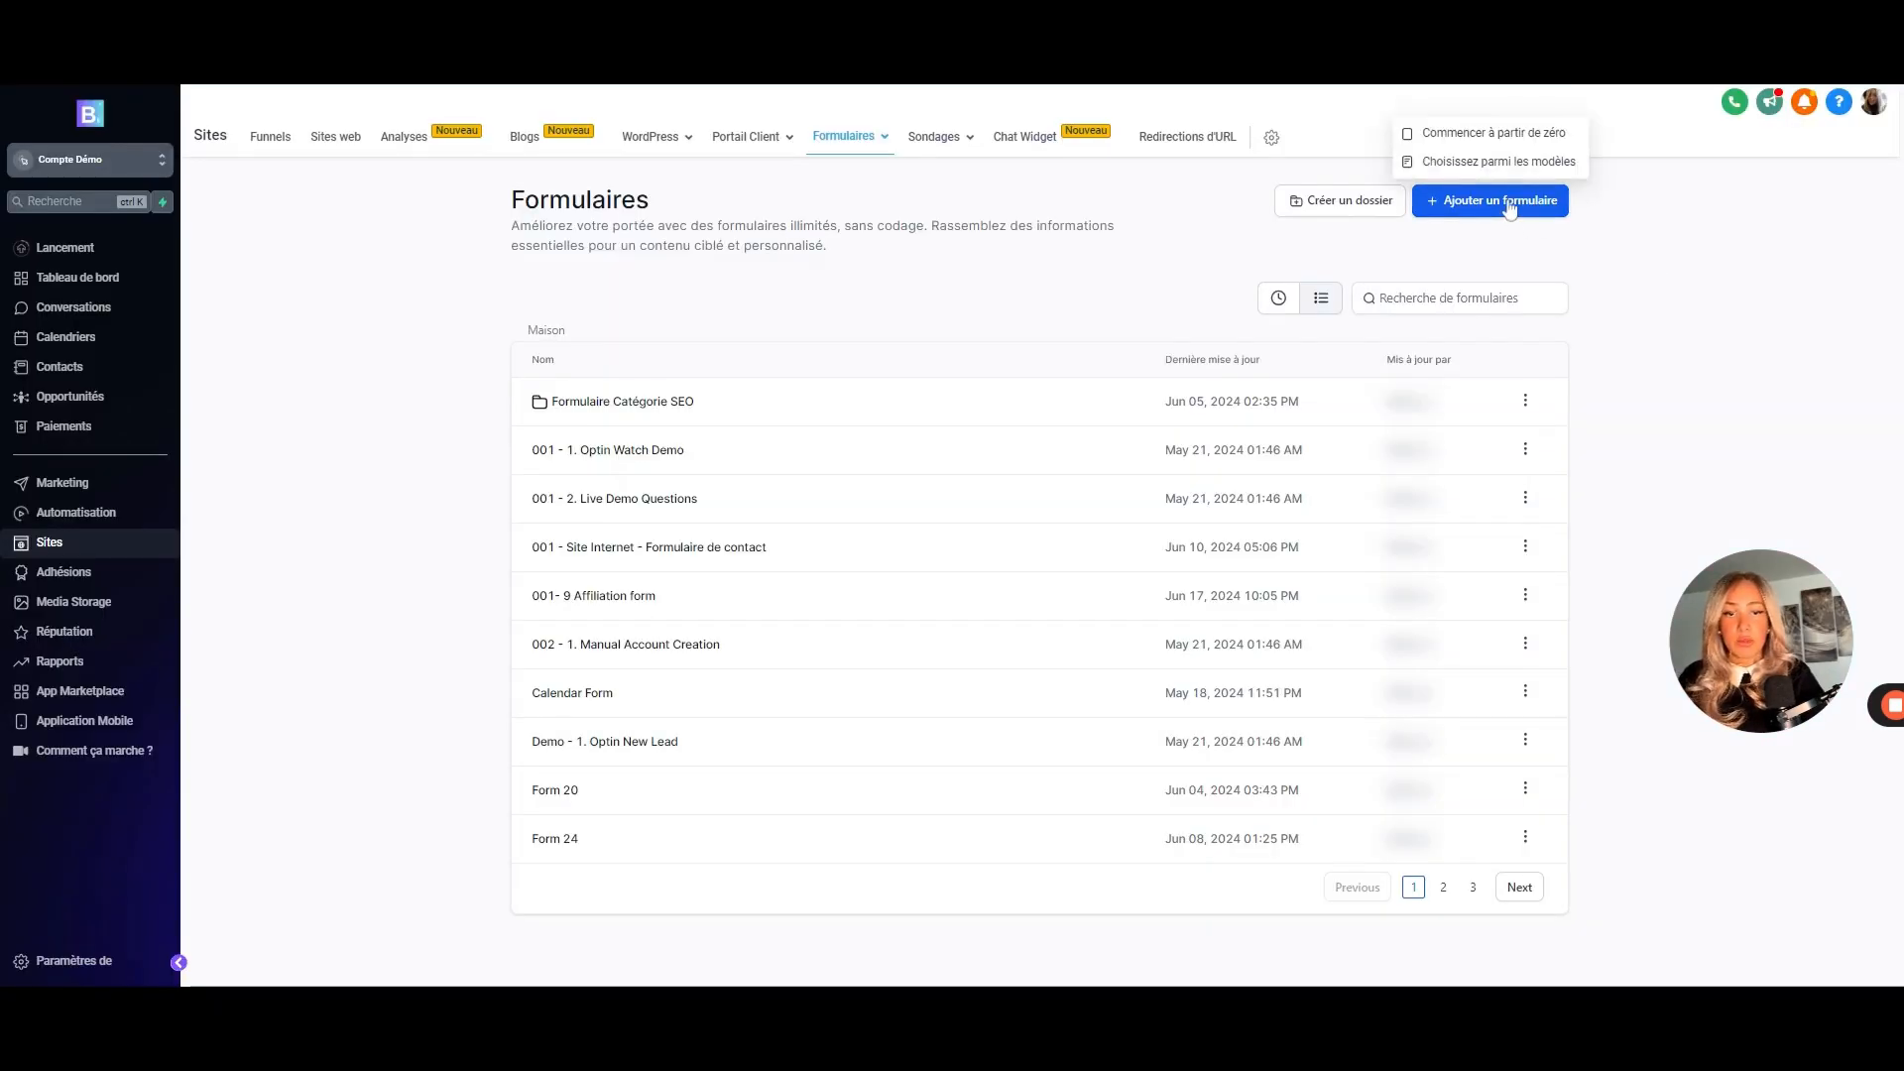
click(1478, 136)
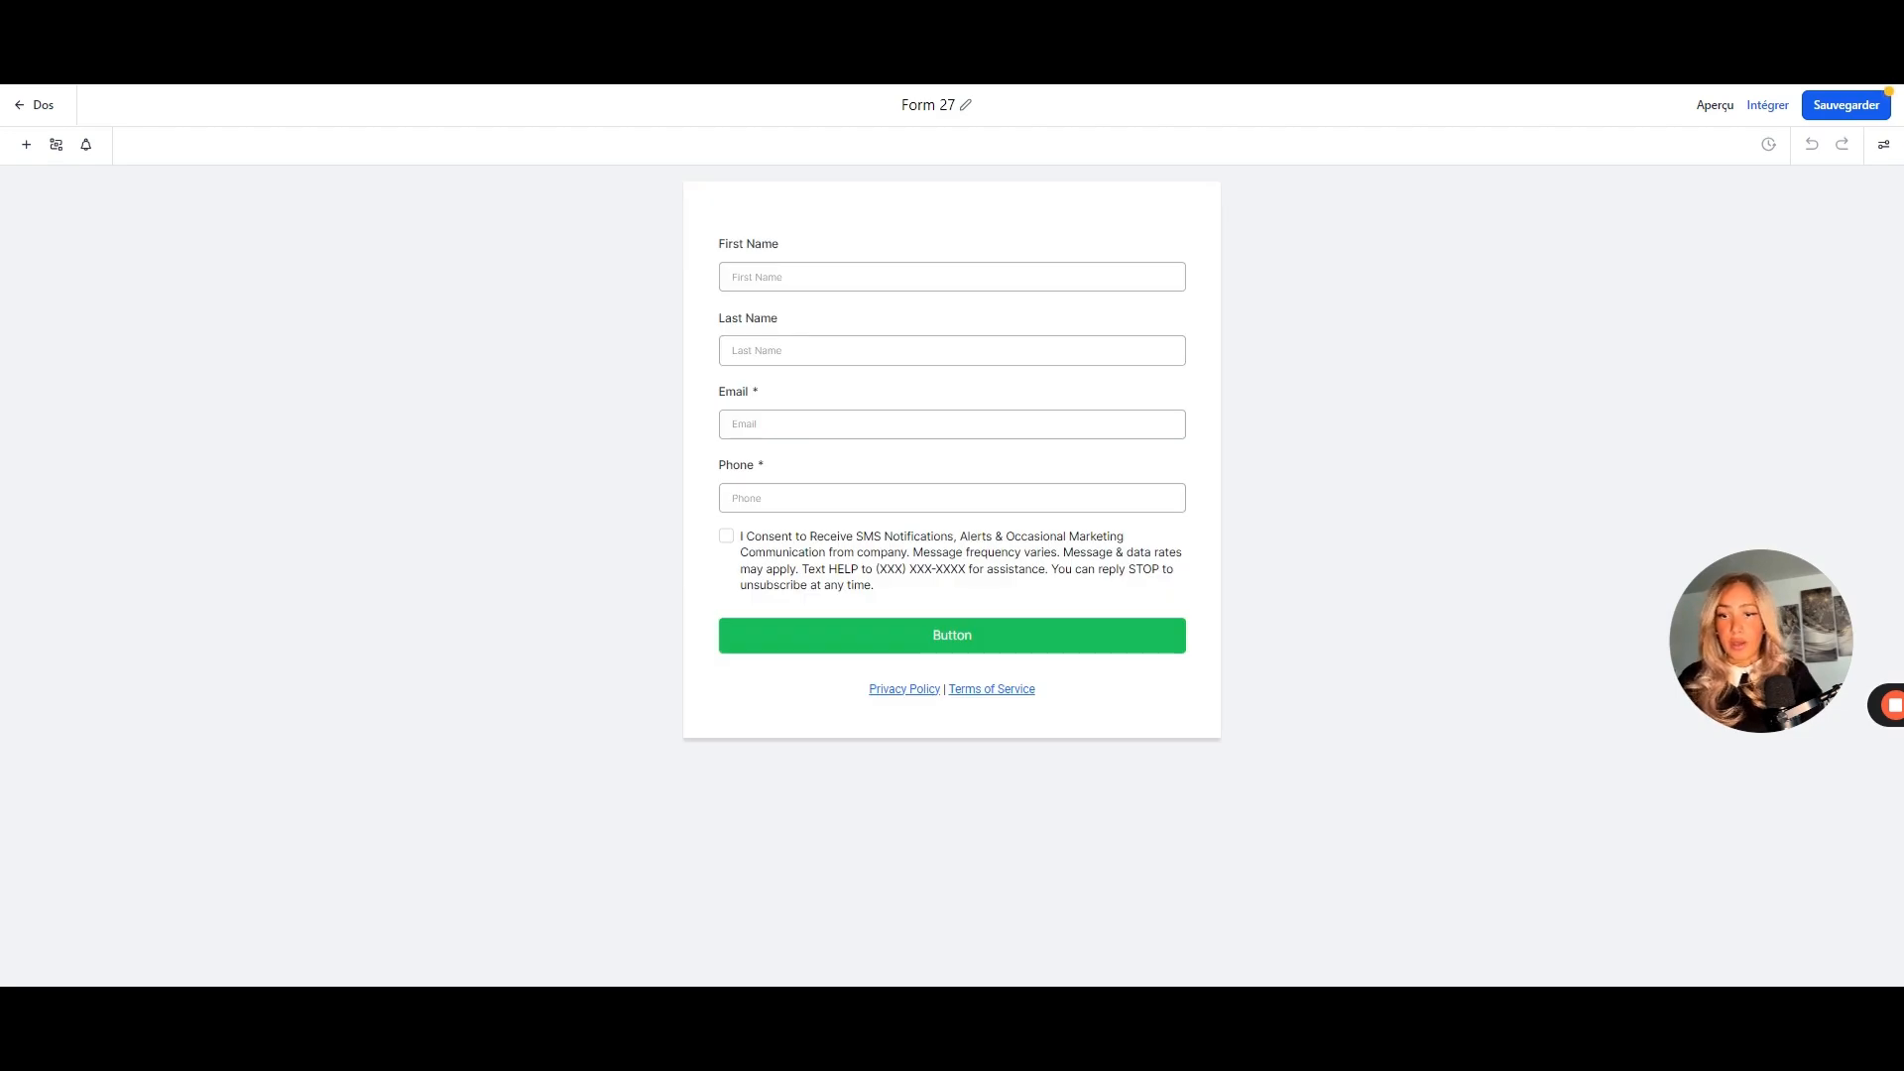
click(783, 261)
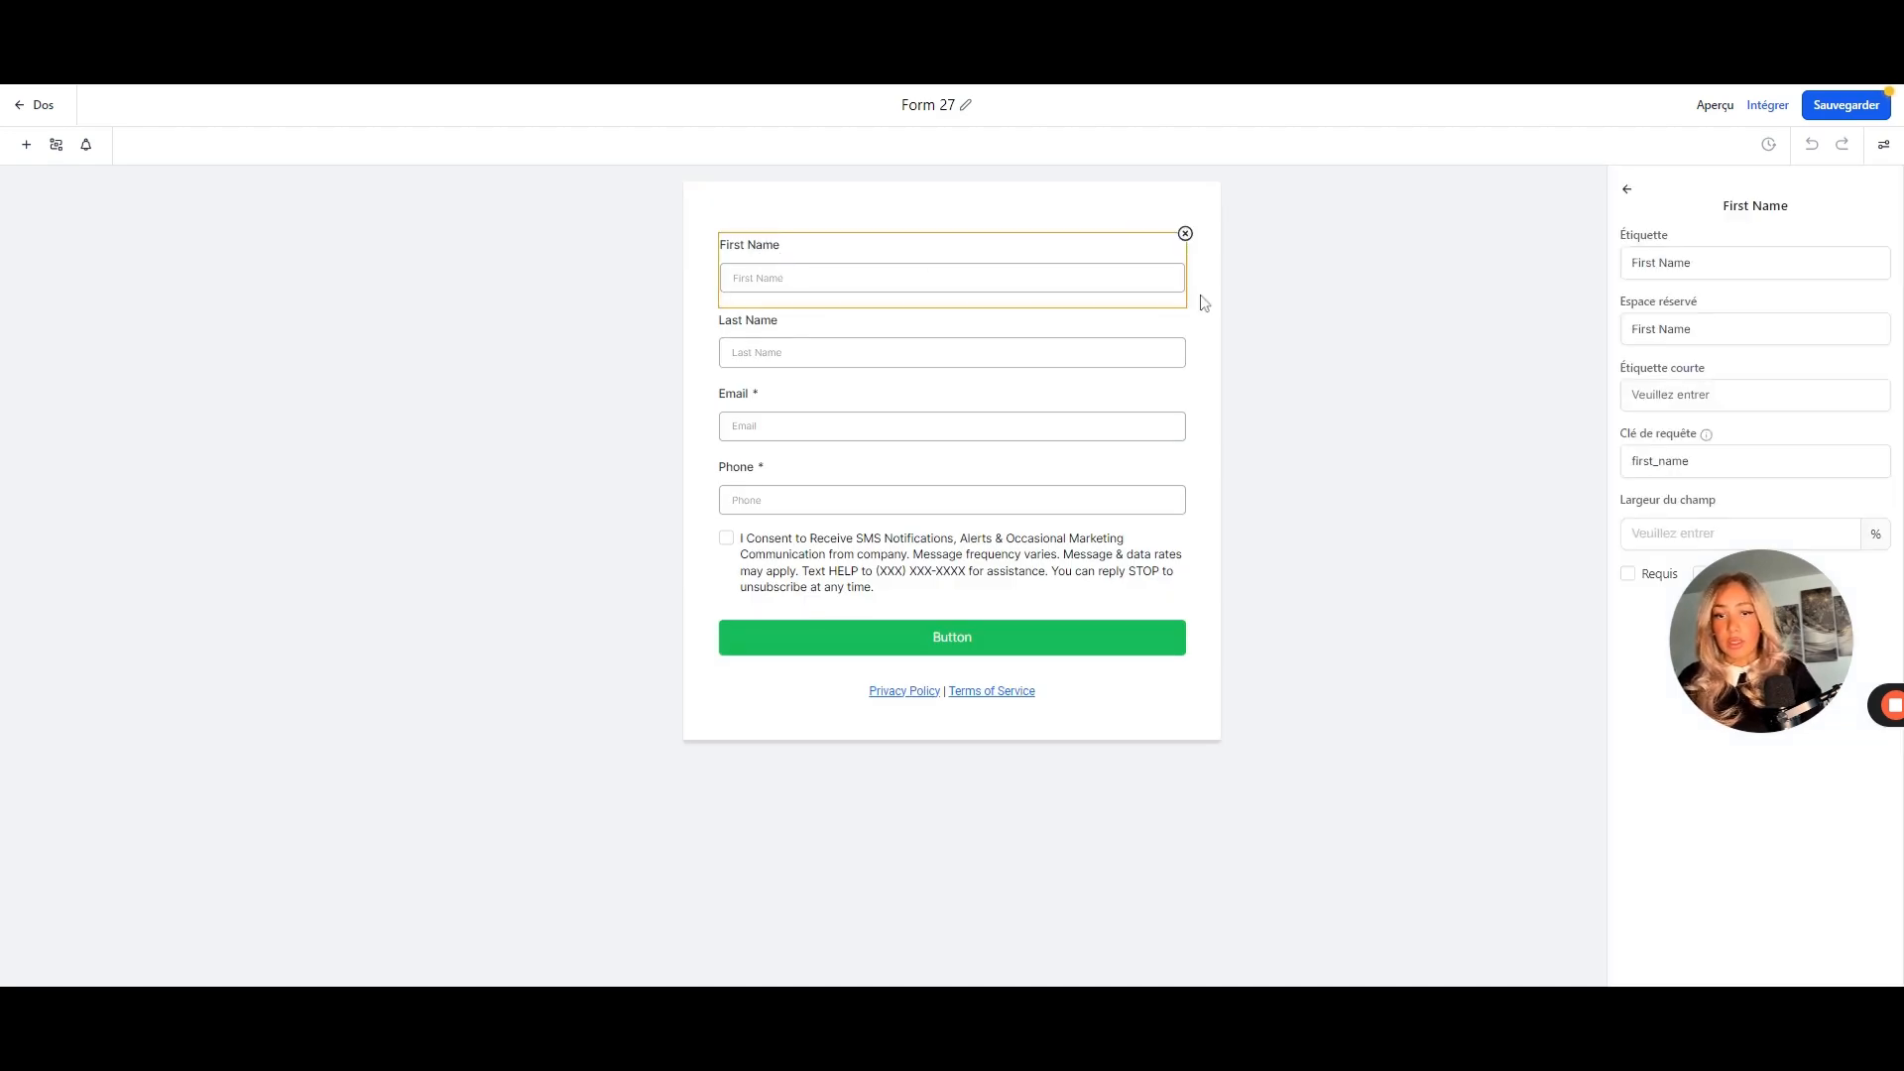
drag(1718, 263, 1572, 268)
text(Nom)
drag(1698, 329, 1539, 357)
text(Nom)
- Relabel the Last Name field as 'Prénom' and delete the Phone field
click(1053, 315)
drag(1706, 262, 1531, 248)
text(Prénom)
drag(1698, 330, 1555, 342)
text(Prénom)
click(952, 427)
click(952, 499)
click(1186, 456)
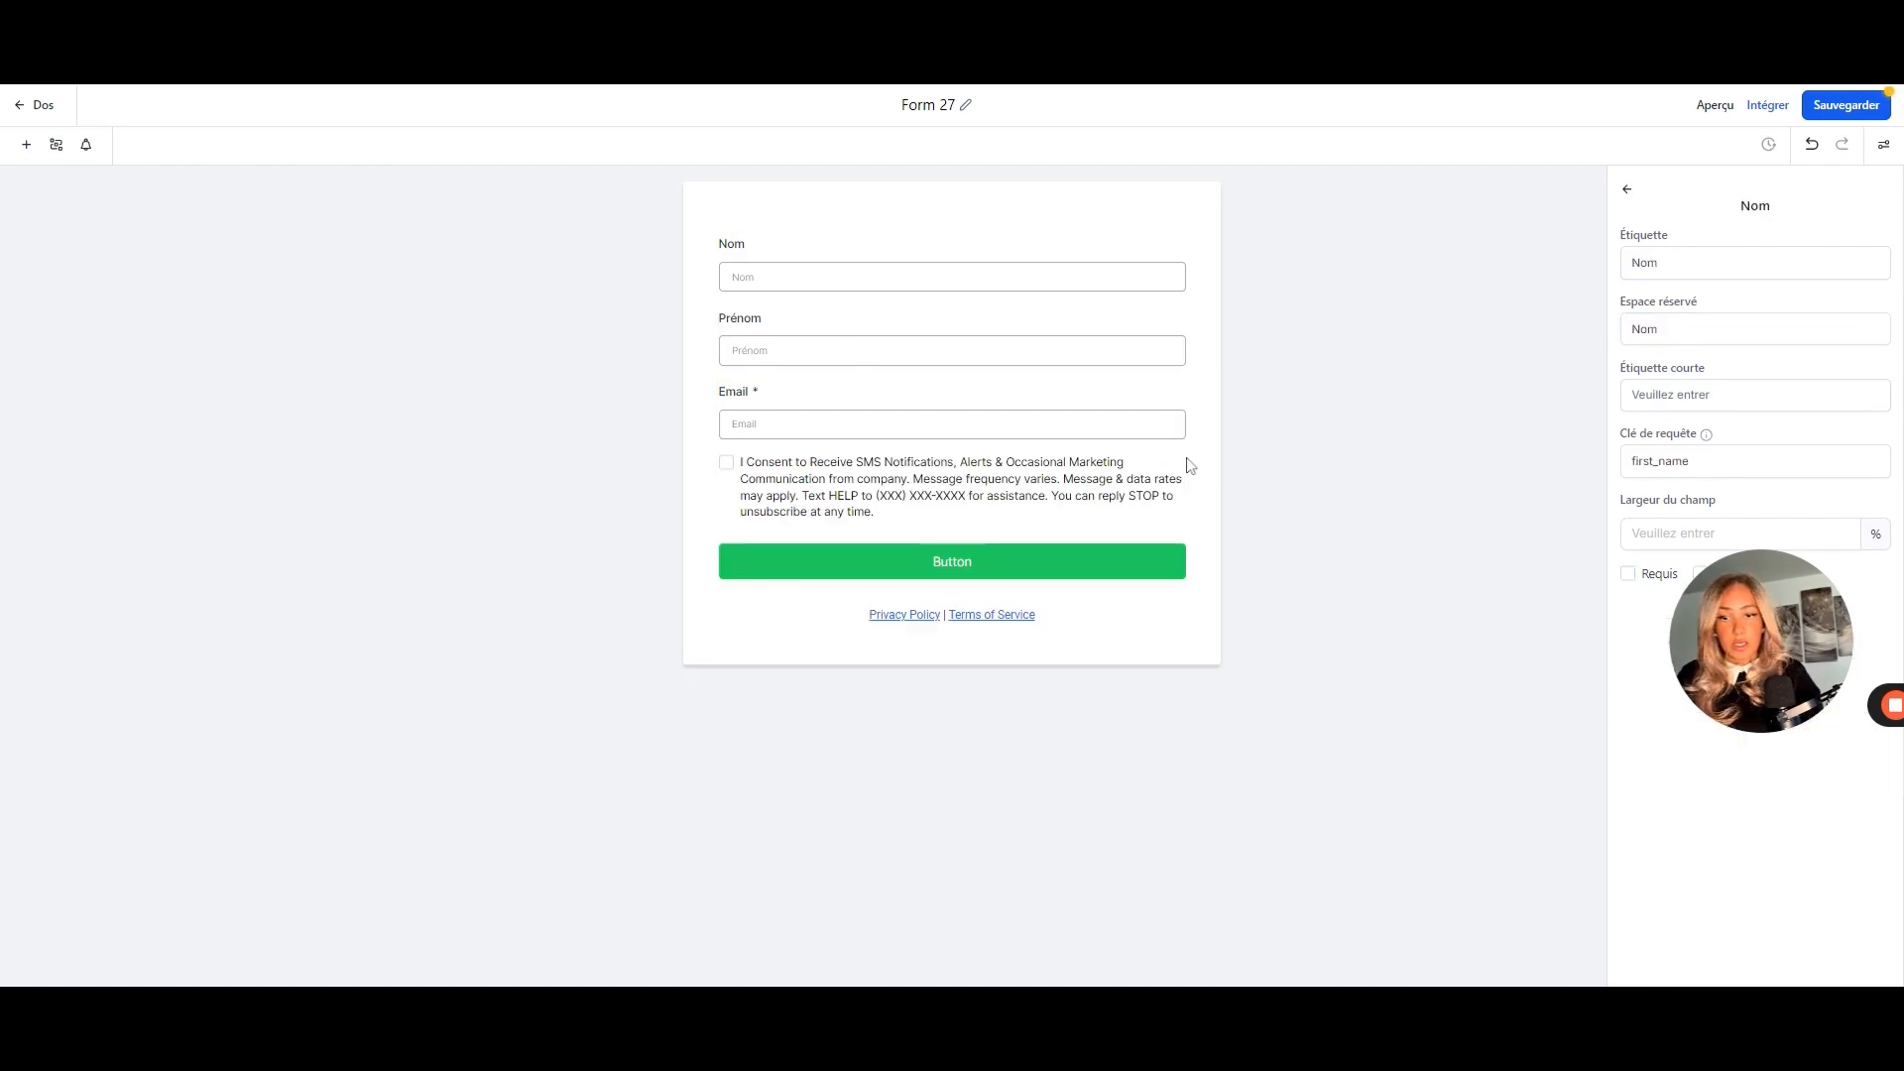
- Add a Collect Payment field, remove it again, and show the custom fields list
click(25, 144)
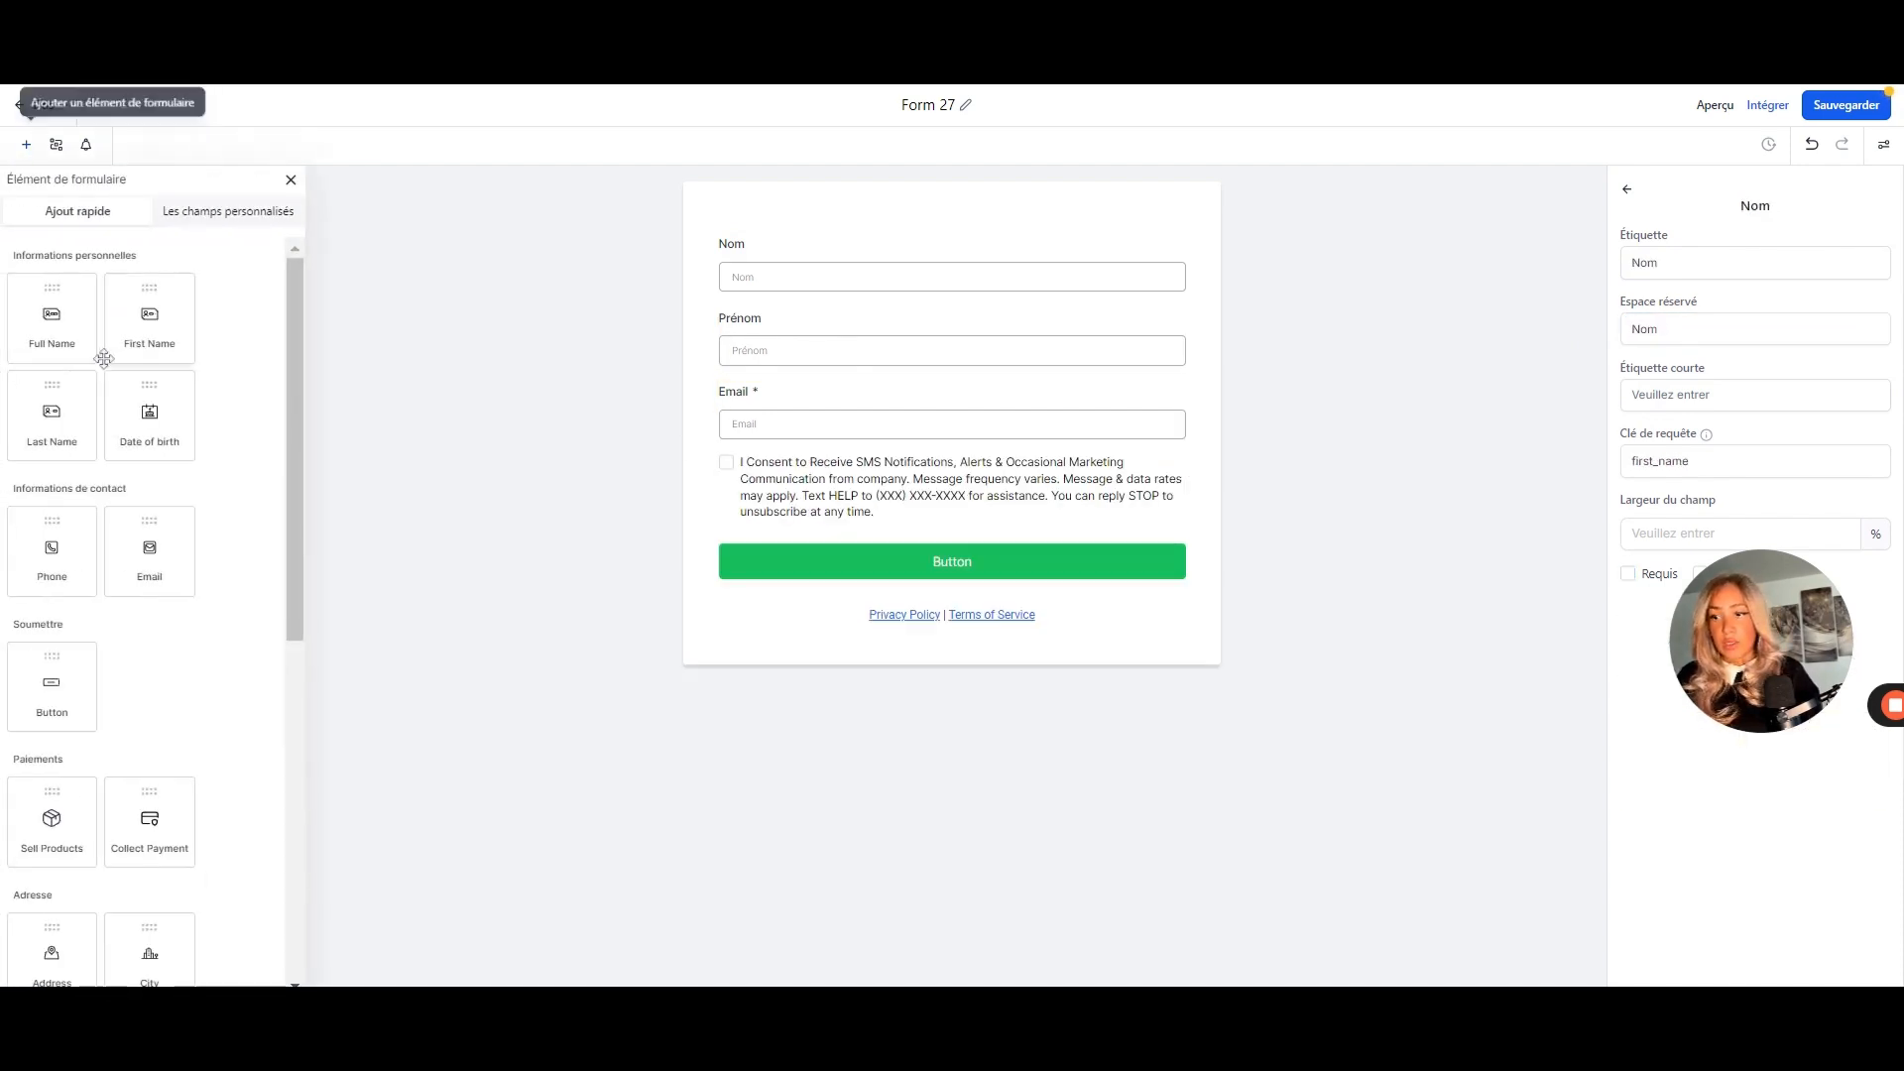
scroll(128, 417, down, 2)
scroll(161, 404, down, 1)
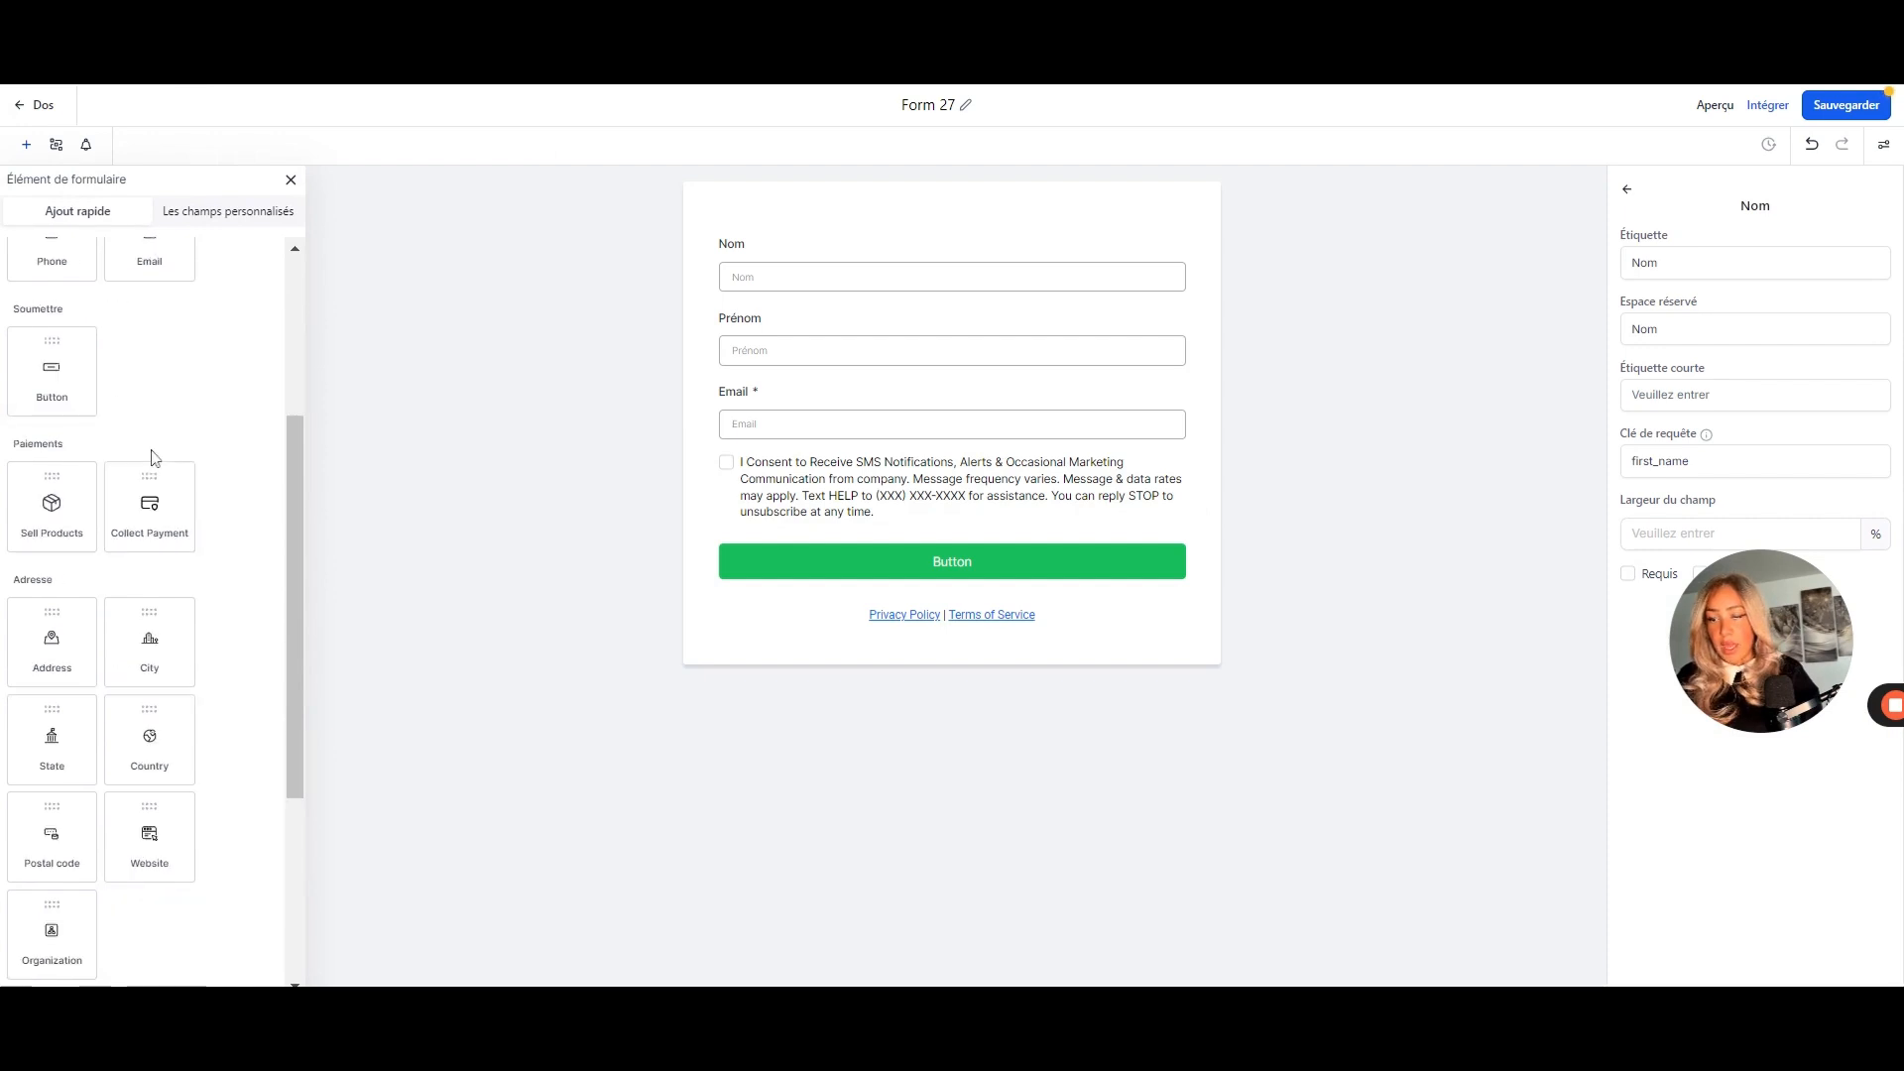
scroll(177, 521, down, 2)
drag(150, 317, 870, 467)
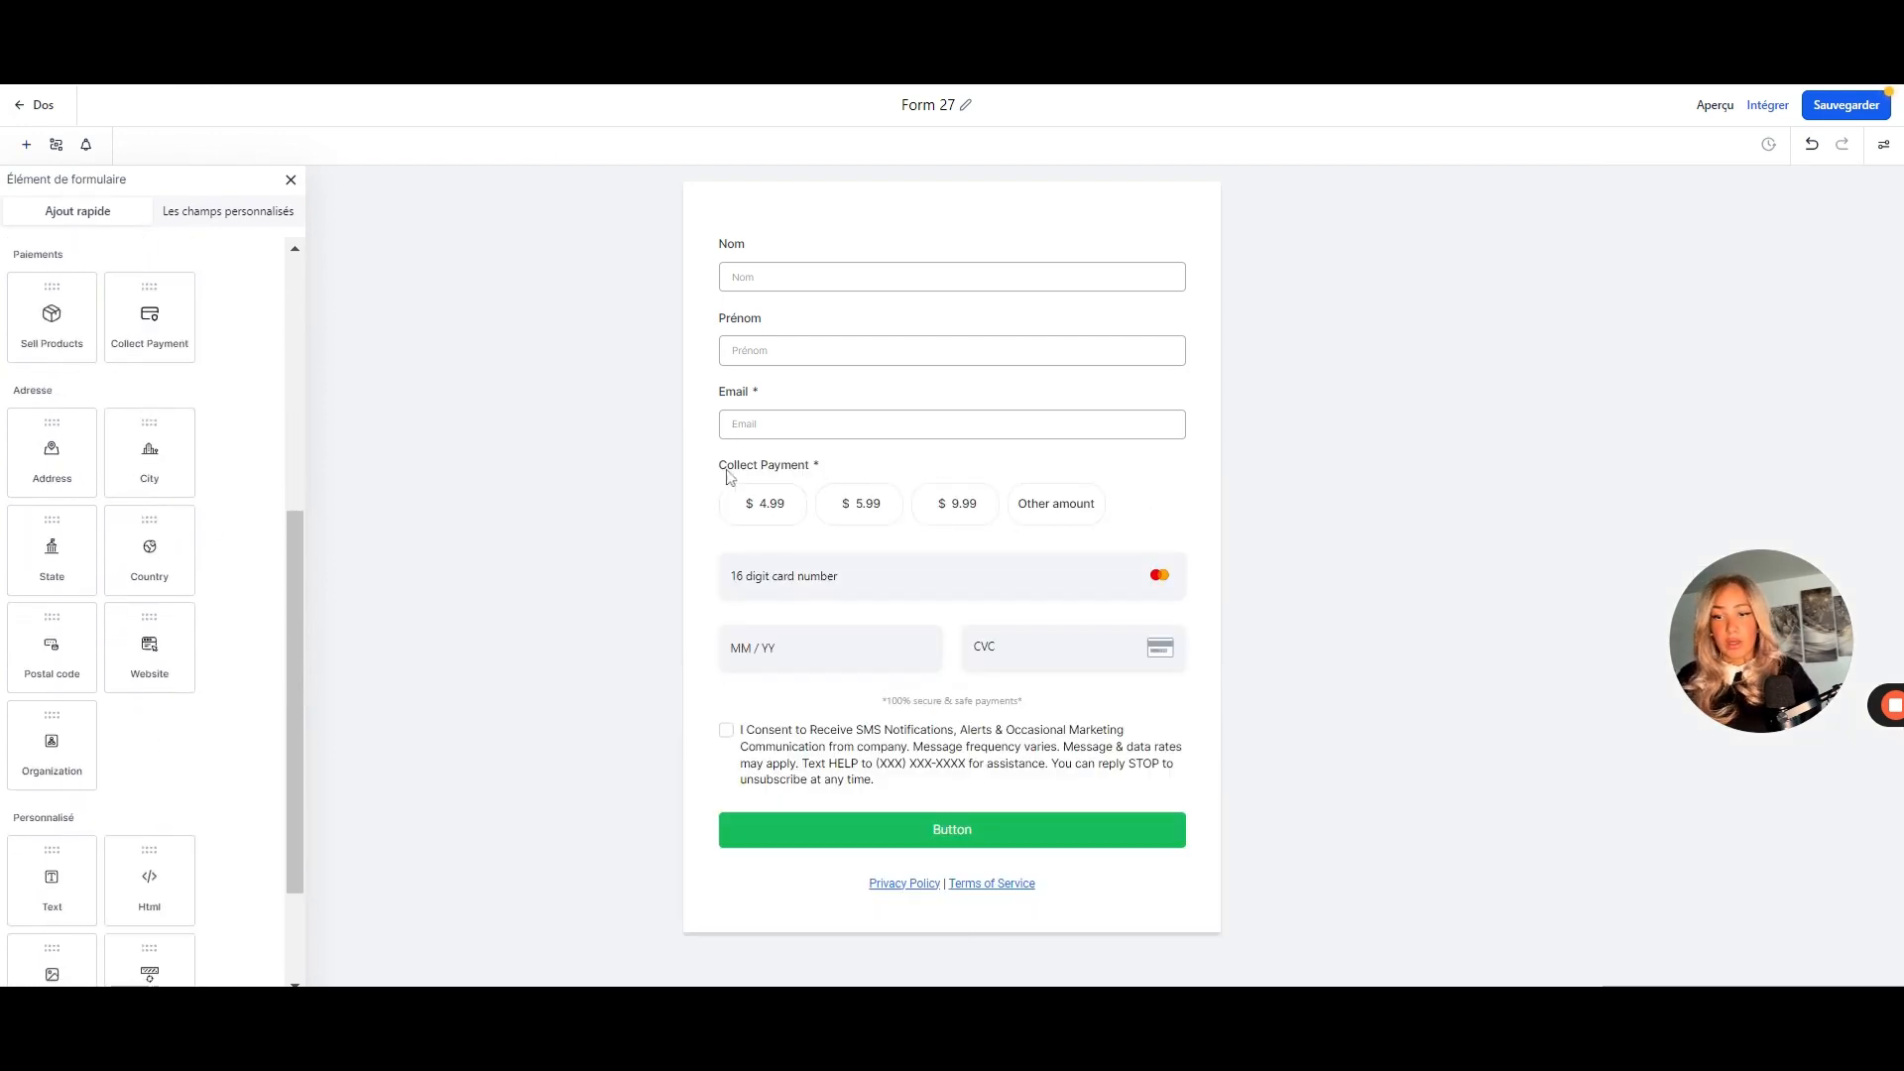
click(1075, 486)
click(1193, 460)
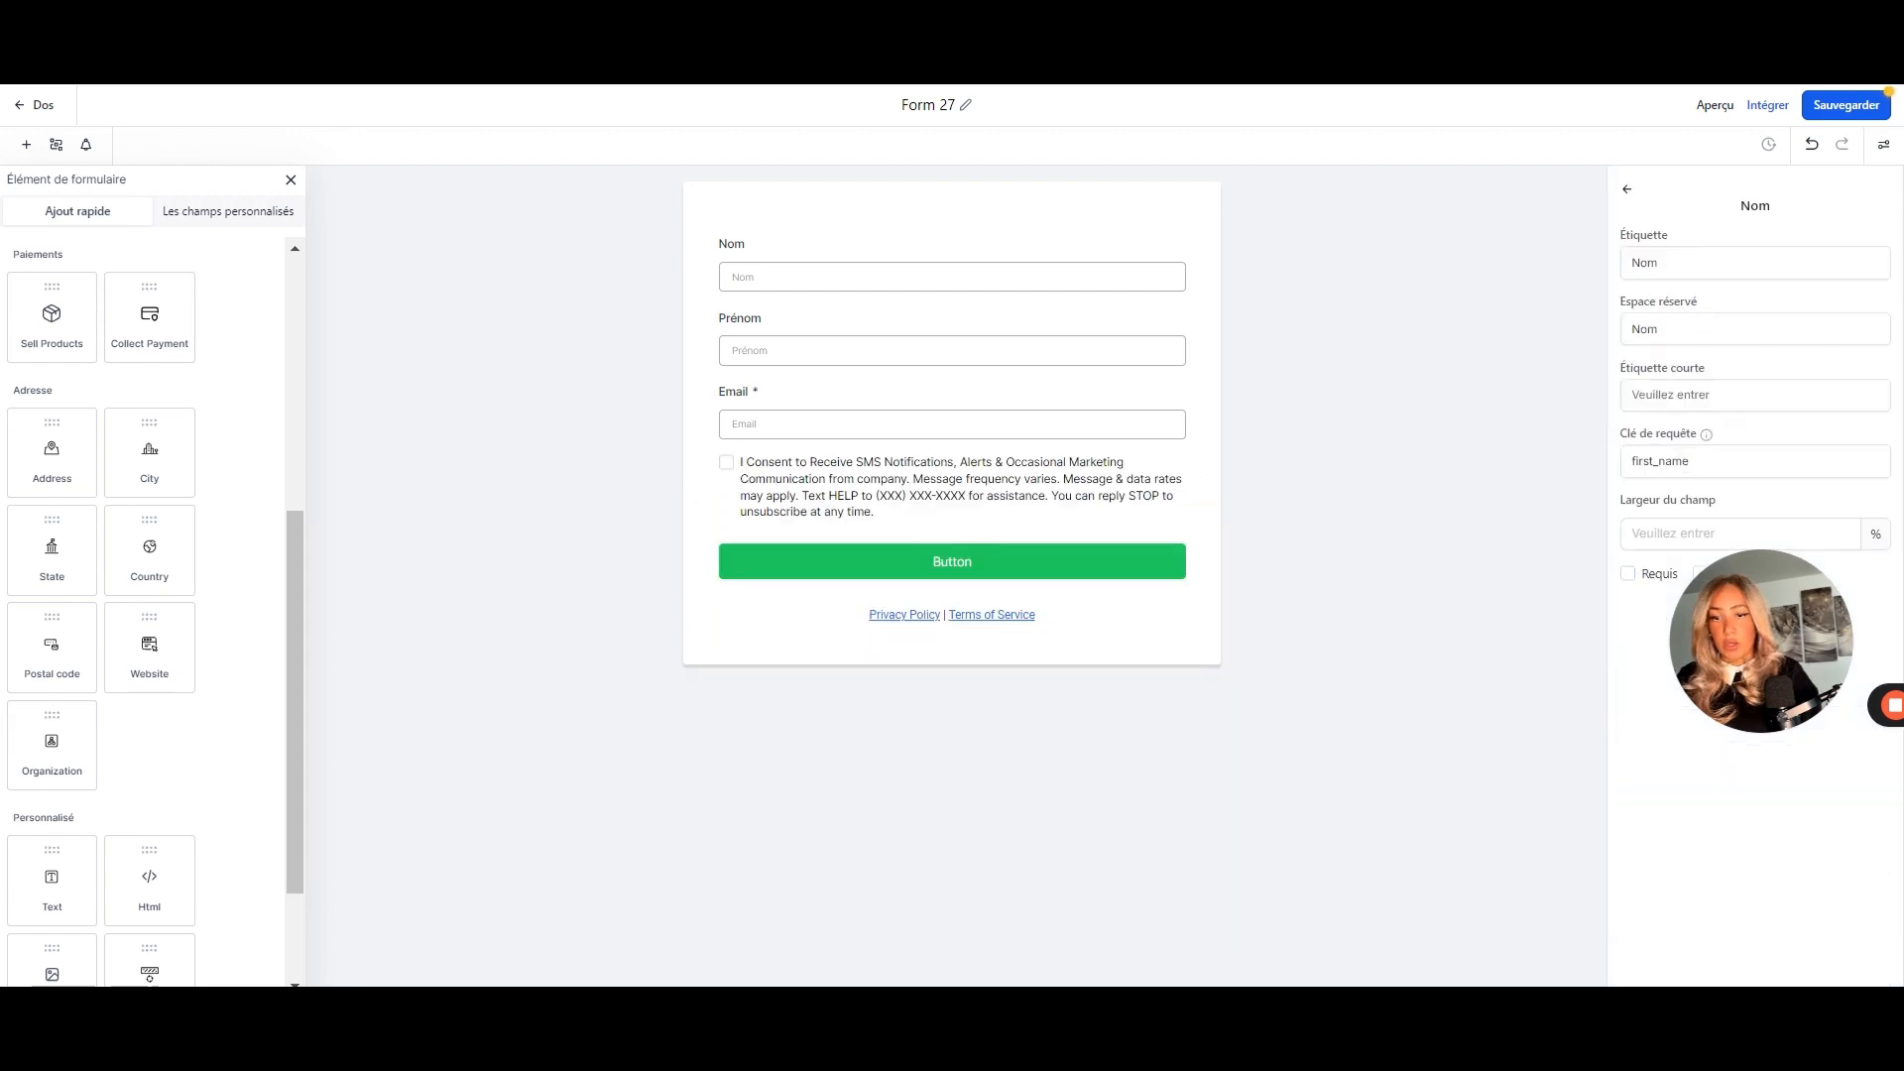
scroll(126, 652, down, 2)
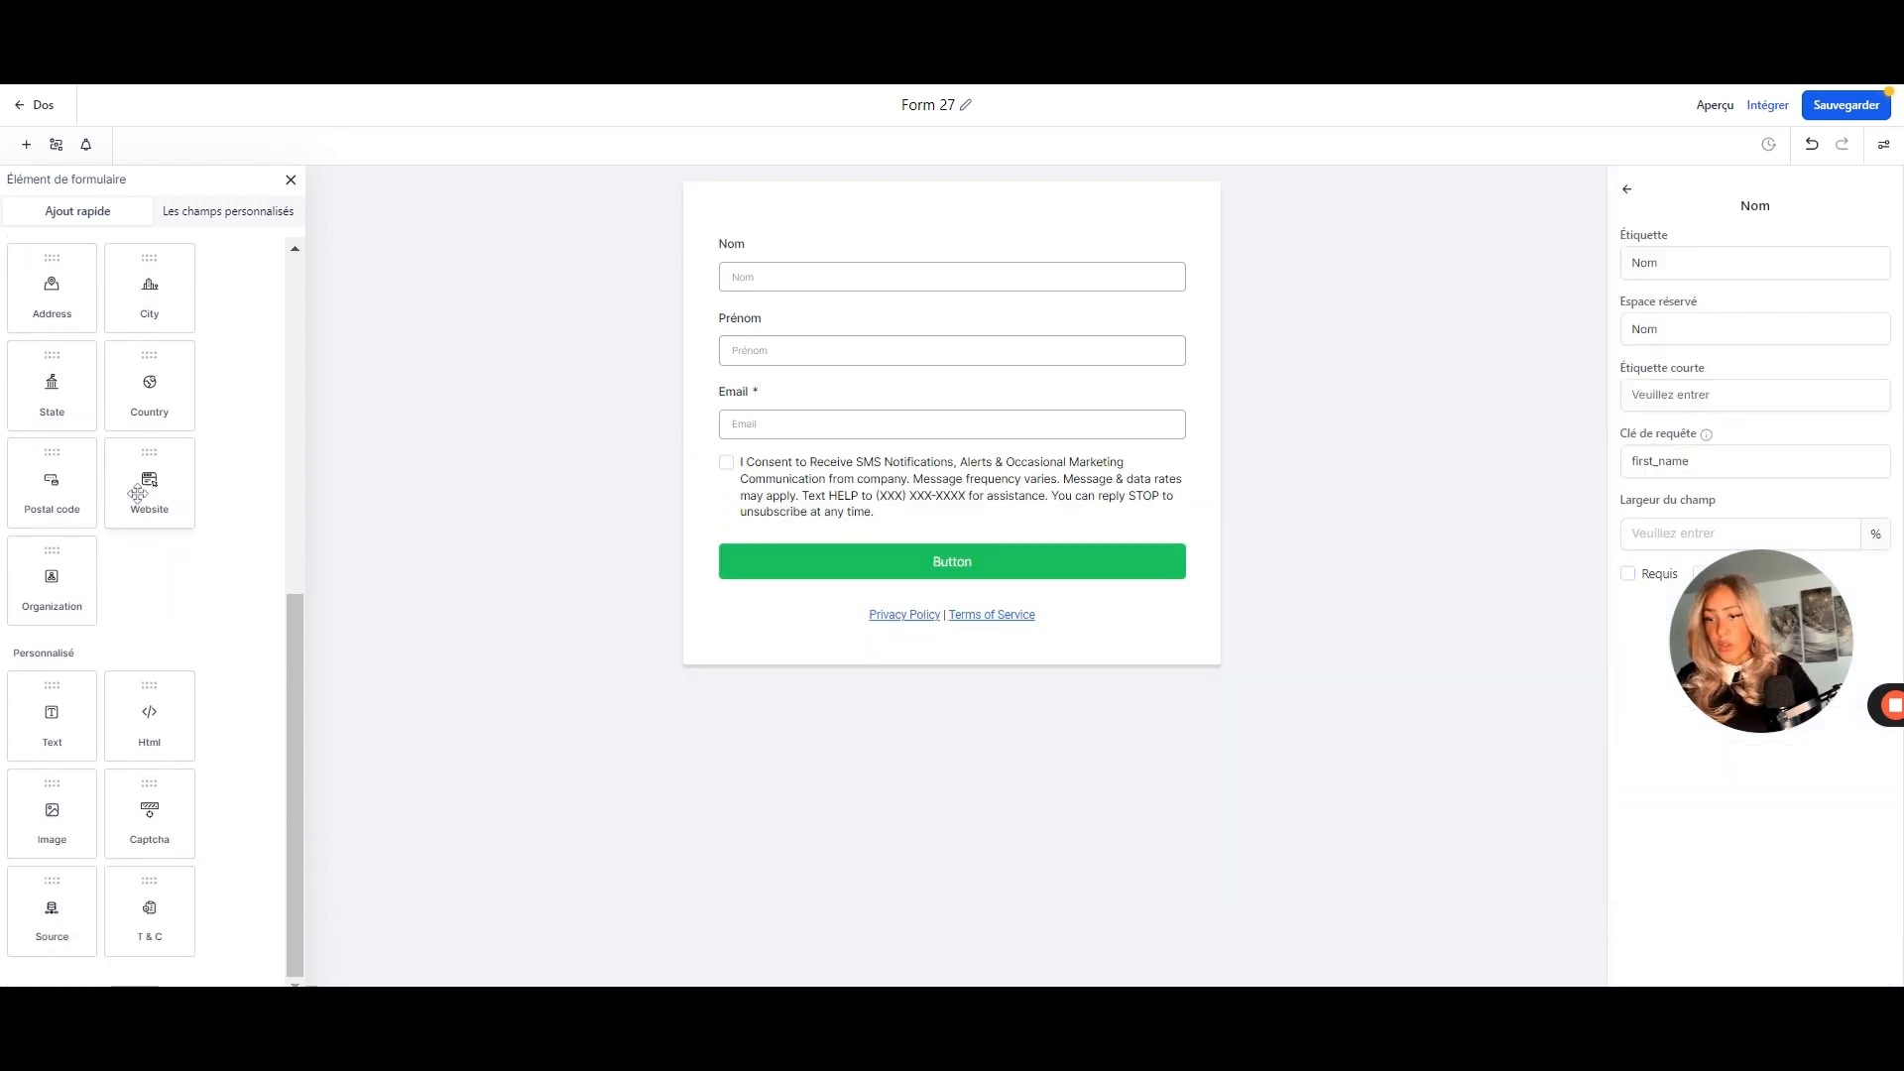
scroll(139, 489, up, 5)
click(250, 213)
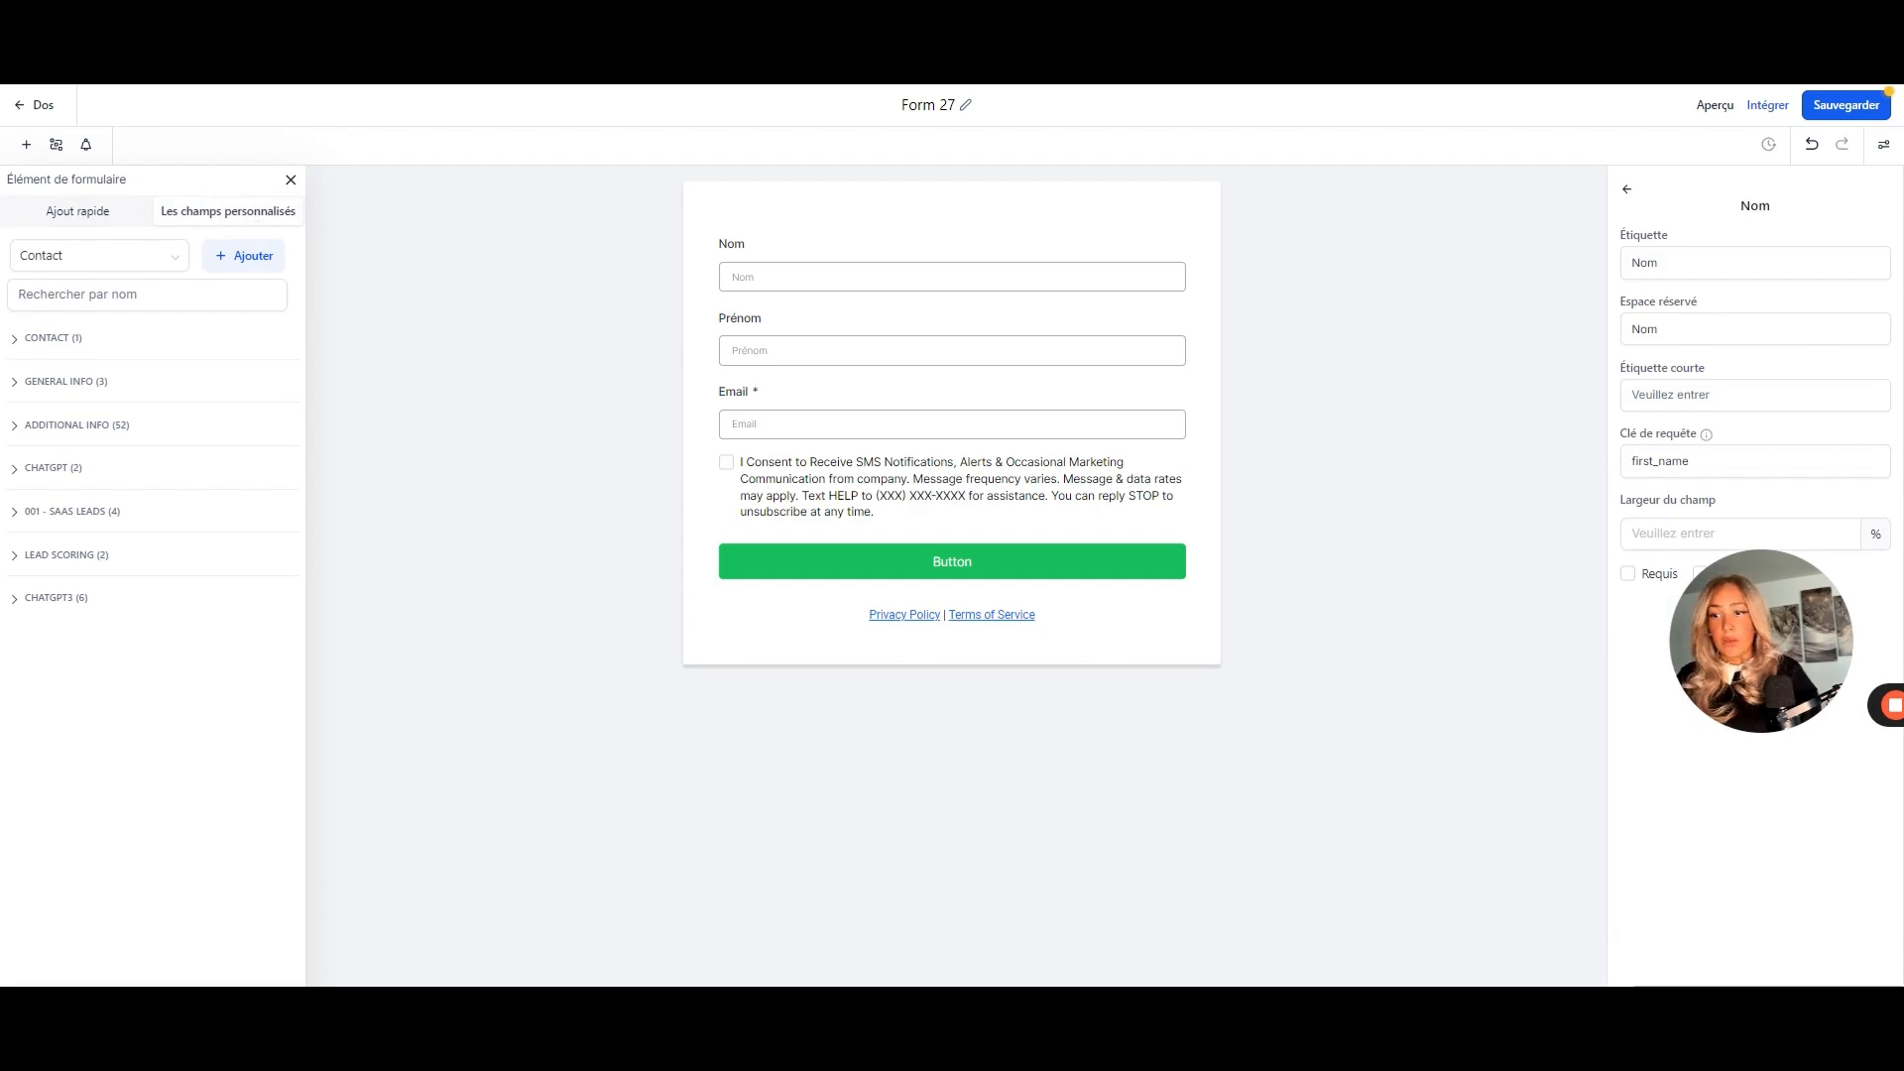
- Create a multi-select dropdown custom field 'Affiliation - Canaux de promotion' in the General Info group
click(248, 257)
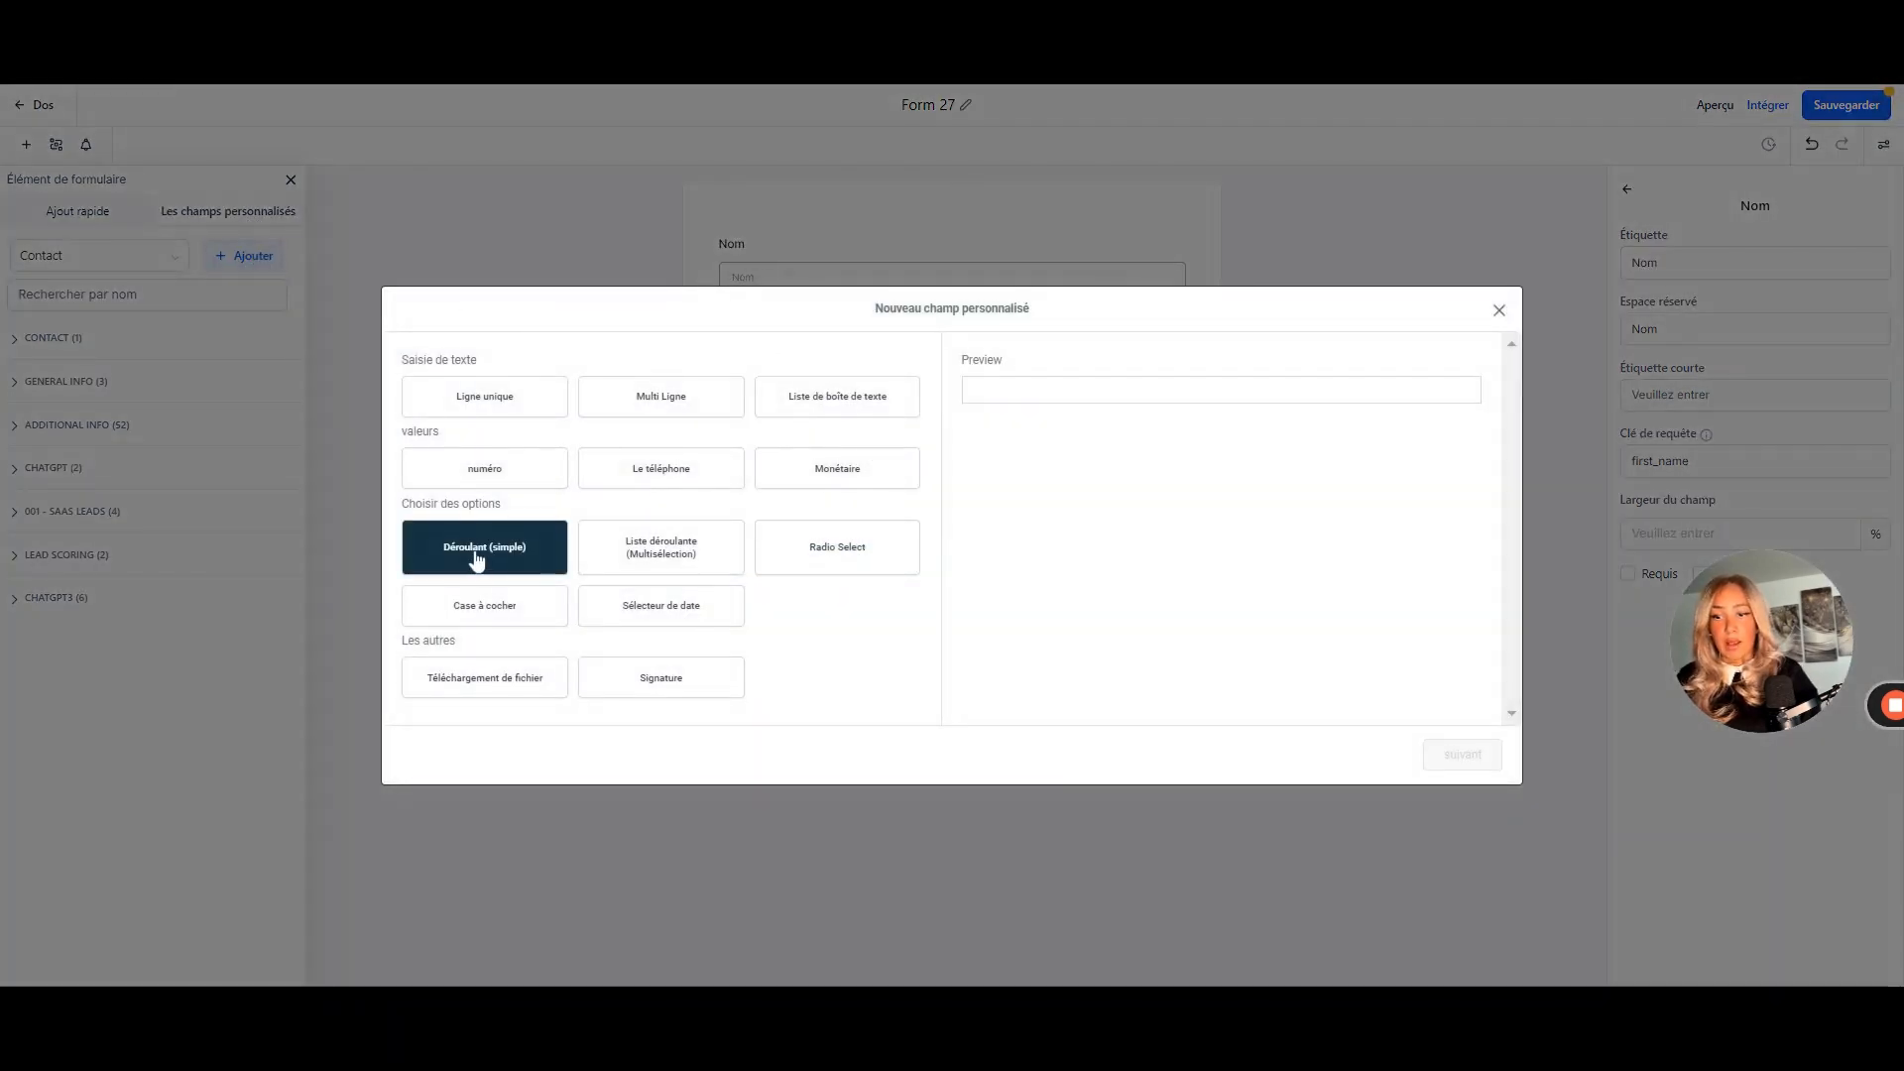
click(462, 623)
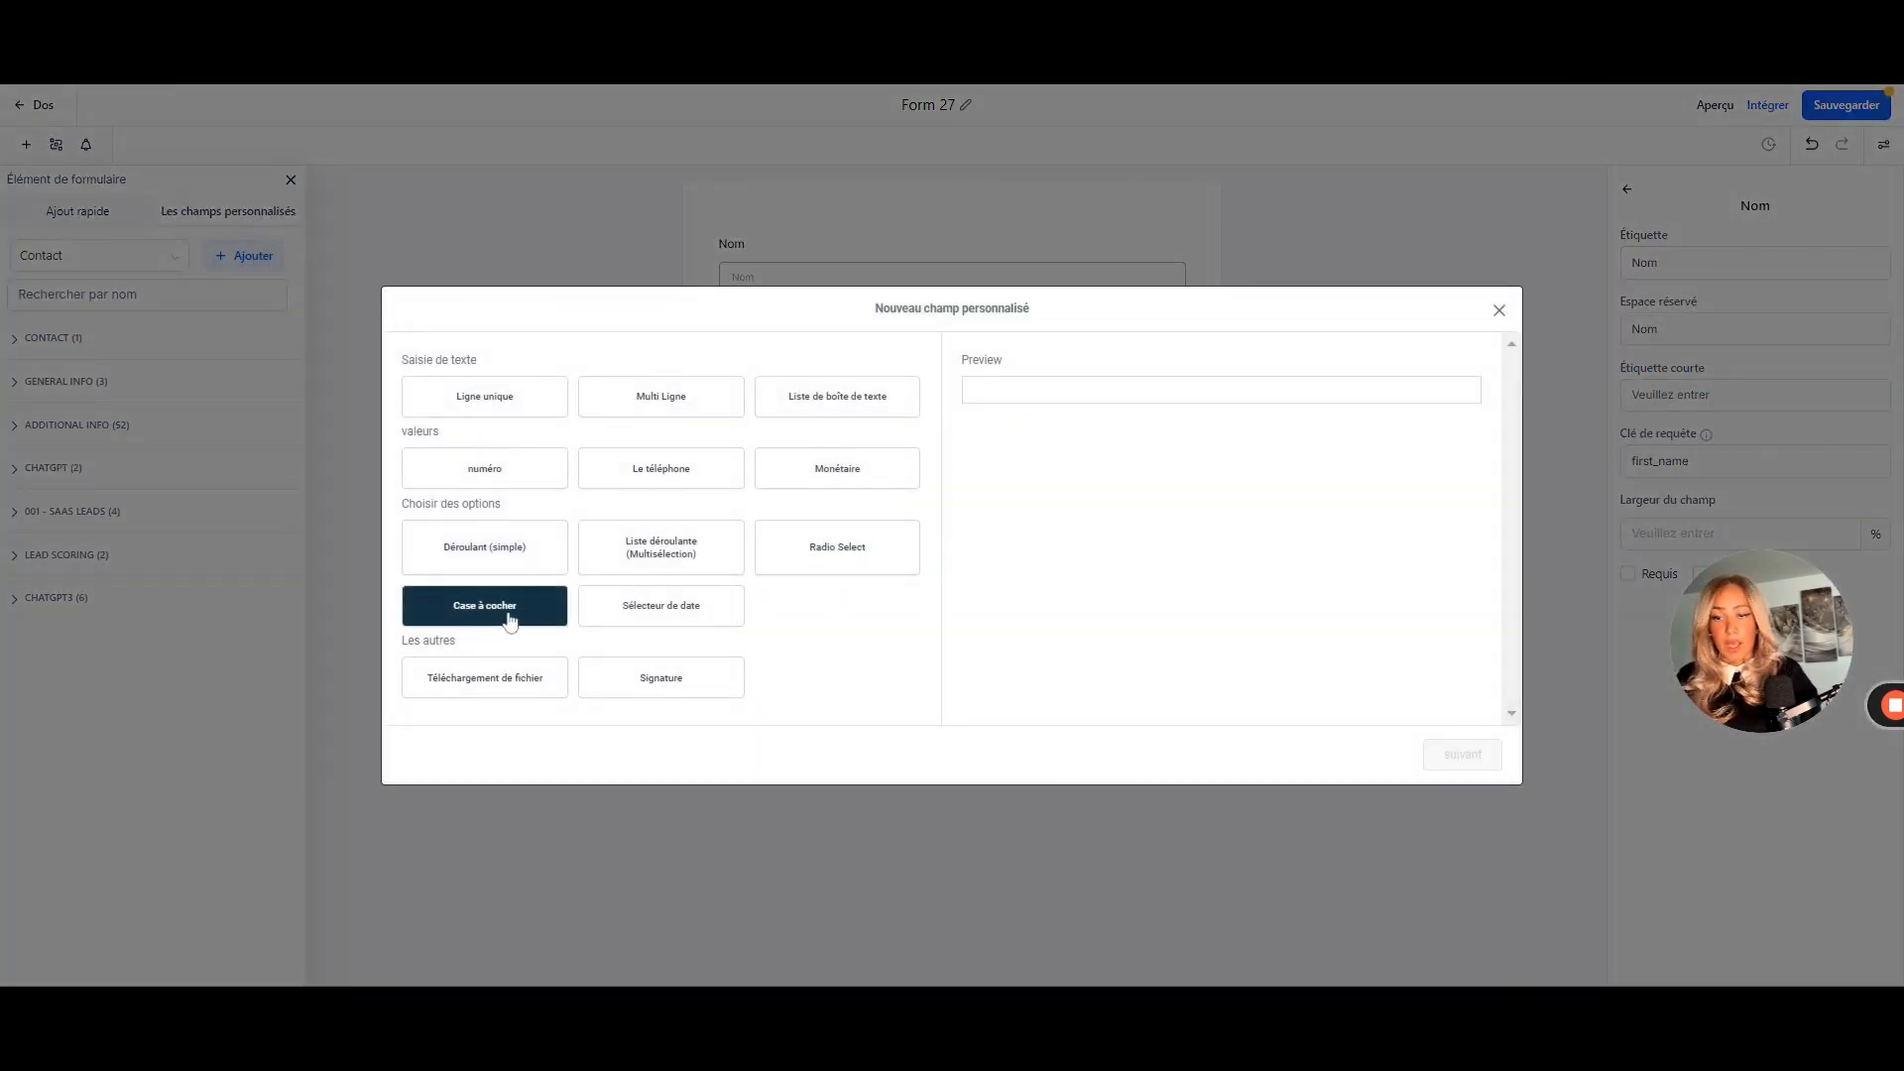
click(700, 547)
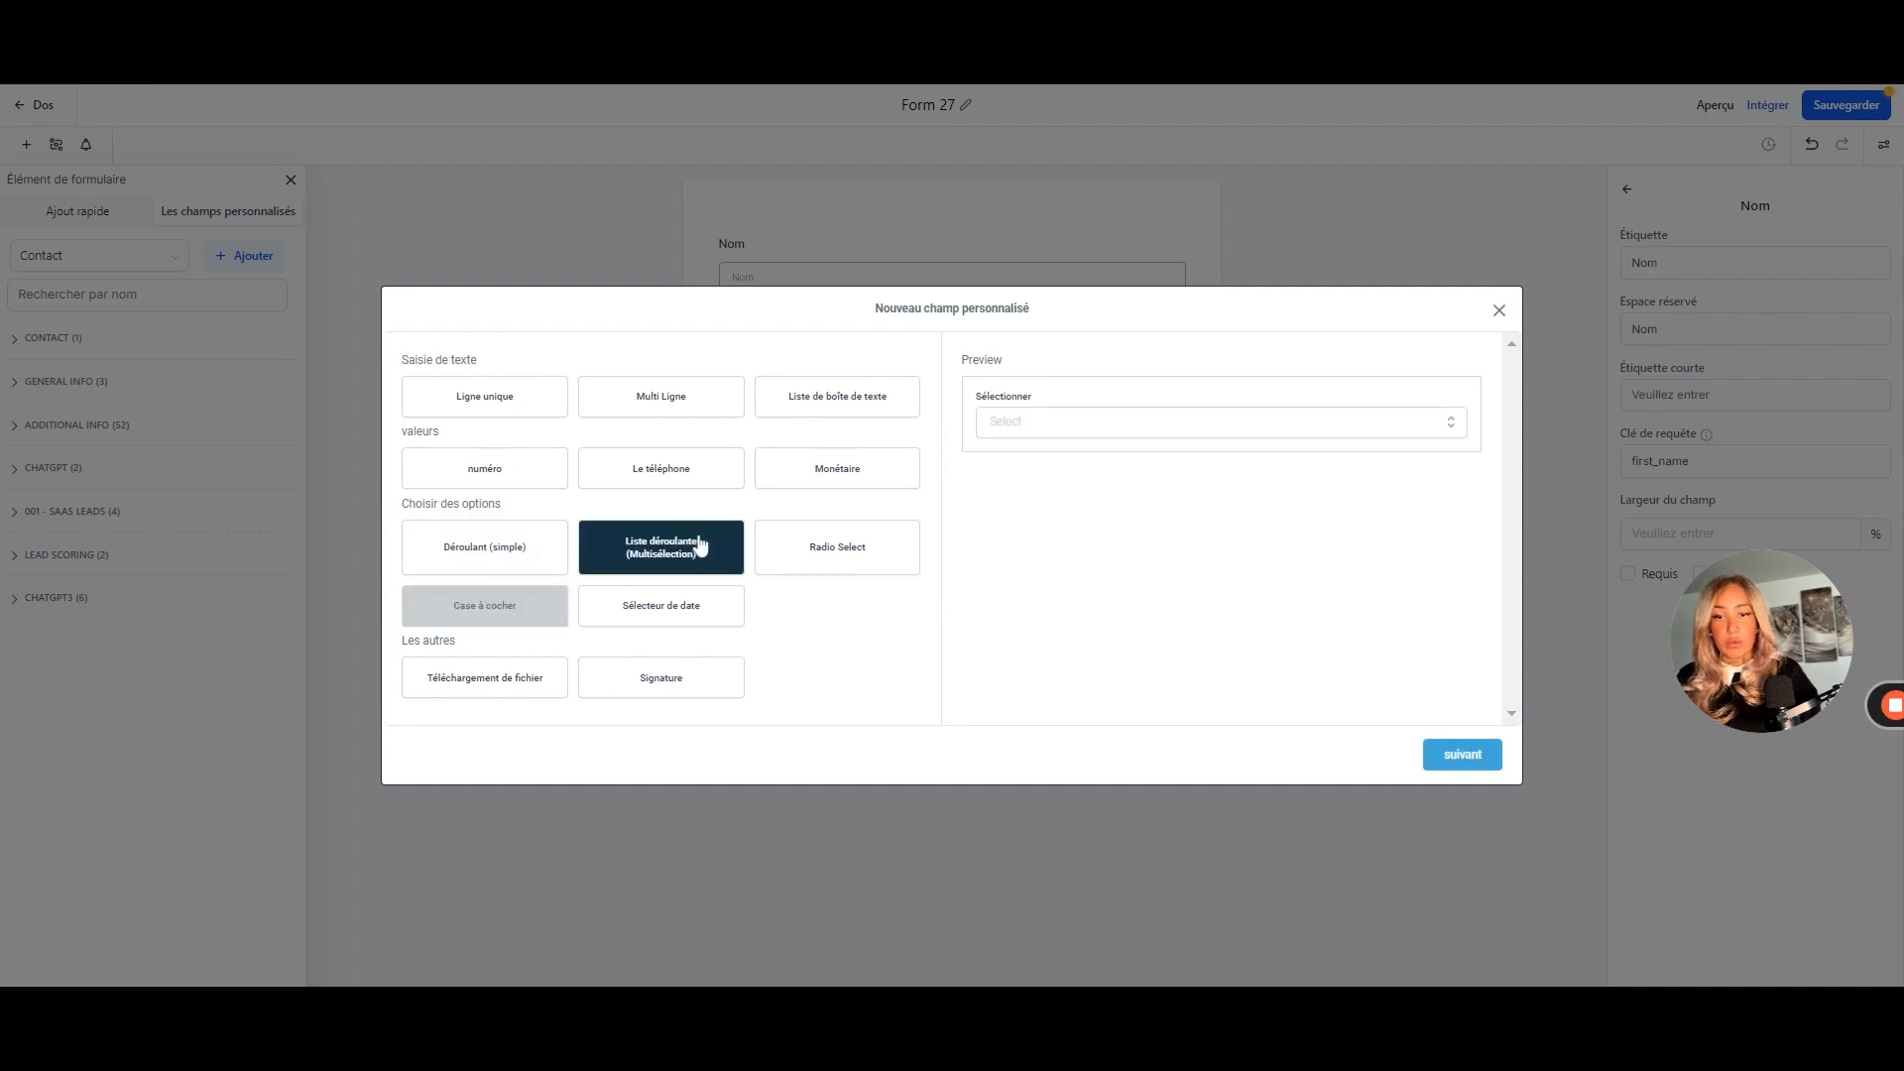
click(1472, 757)
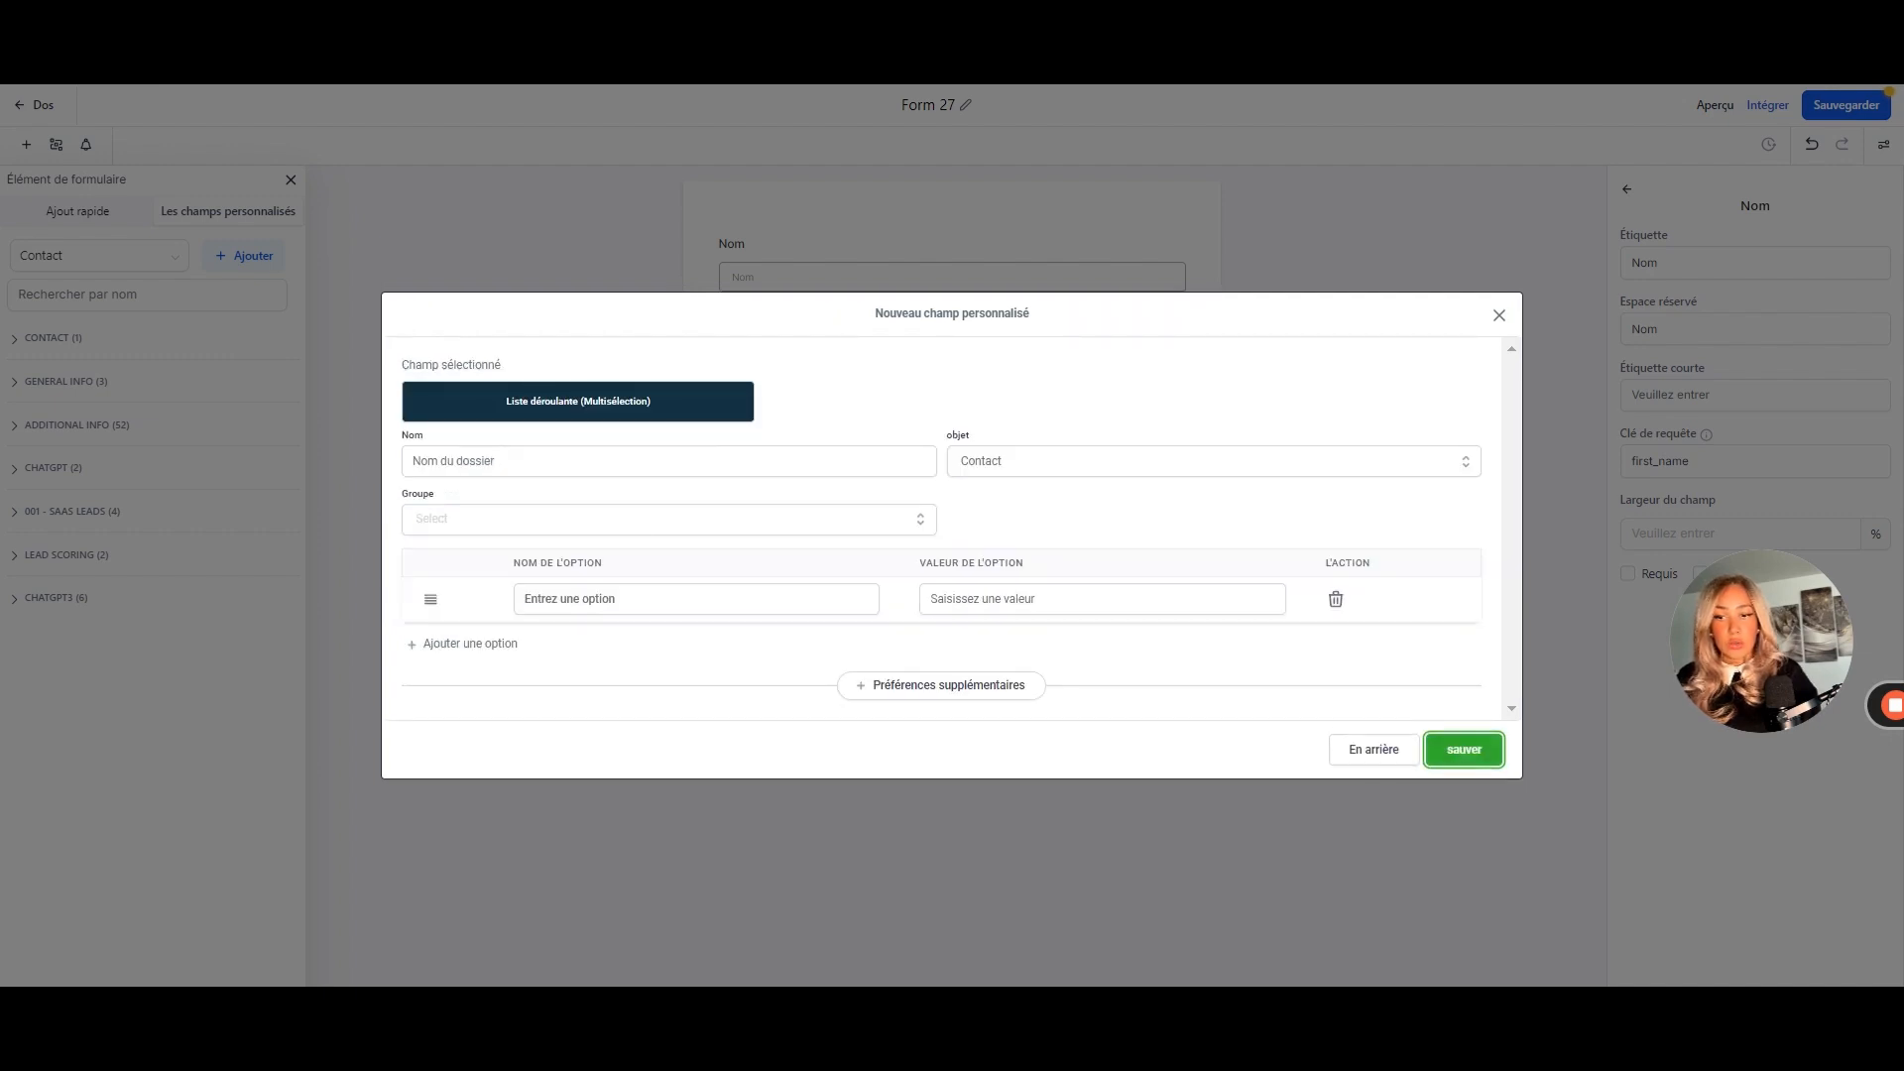
text(Affiliation)
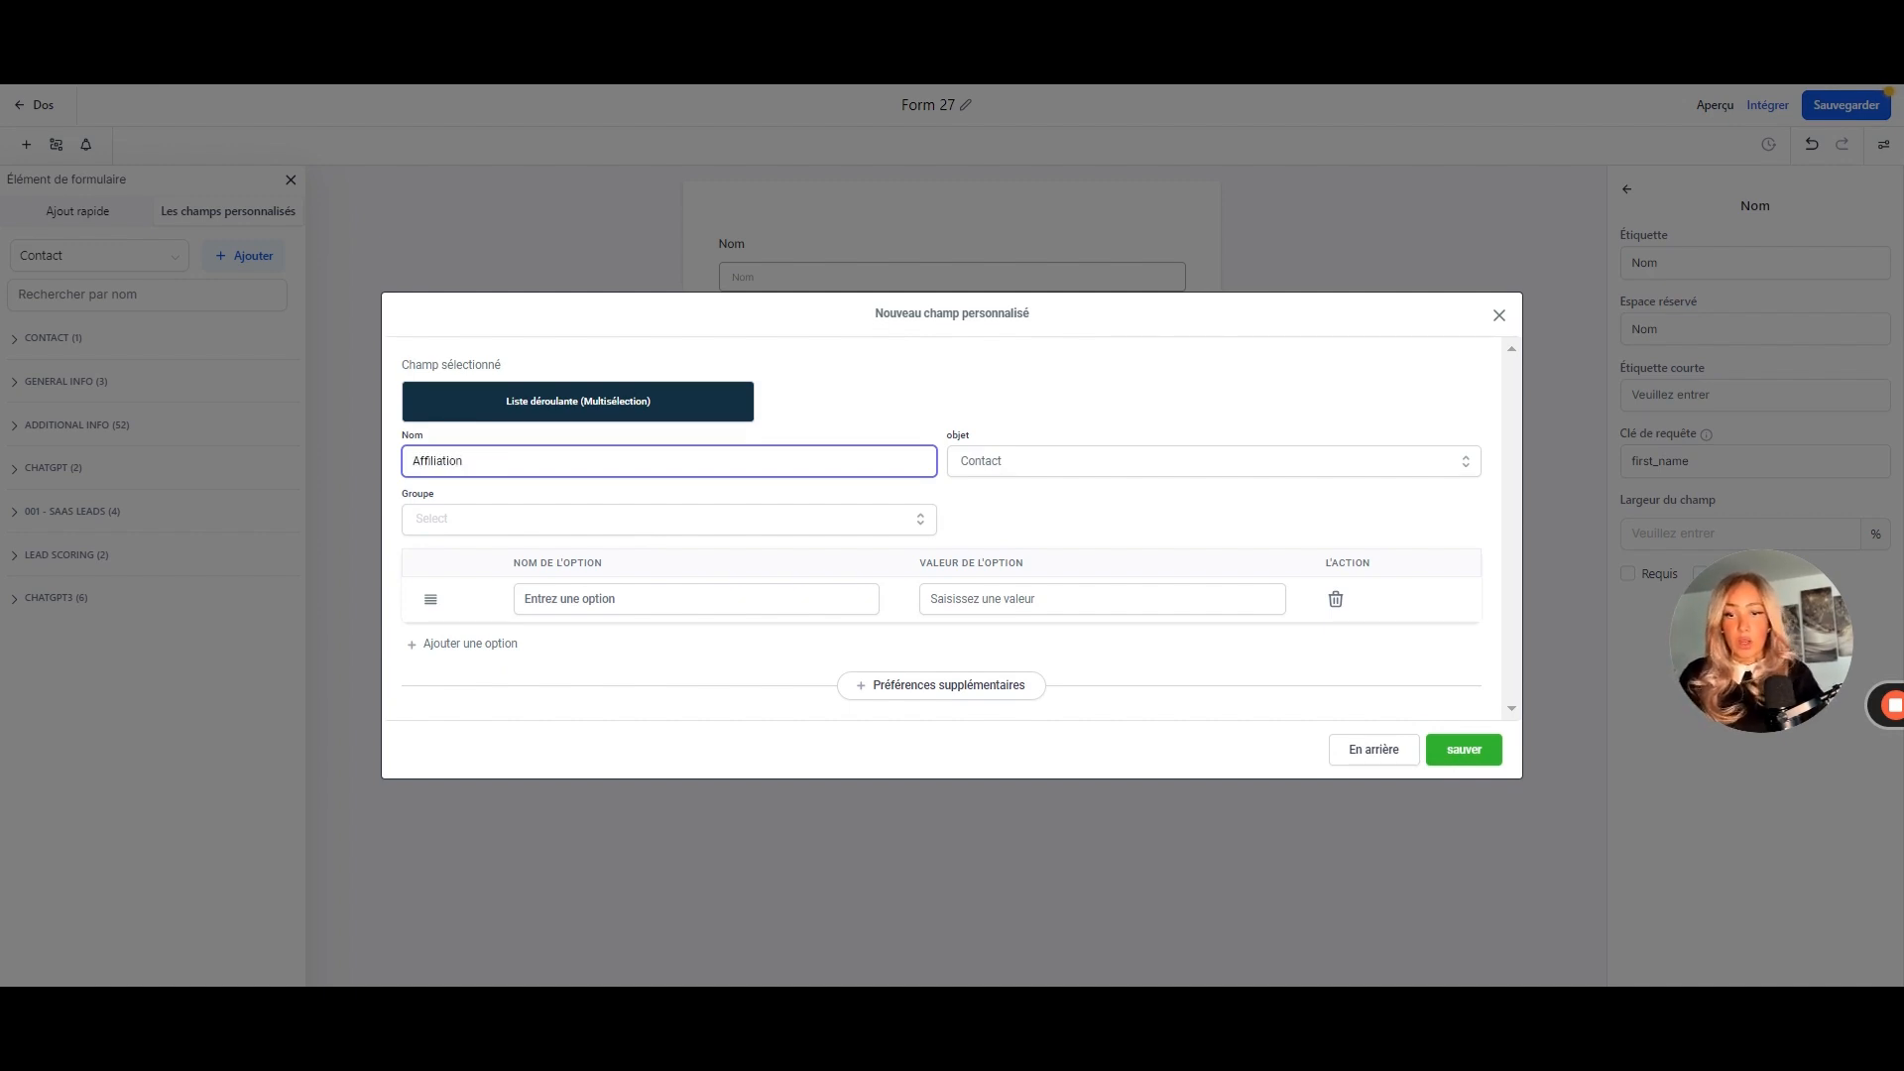
click(563, 520)
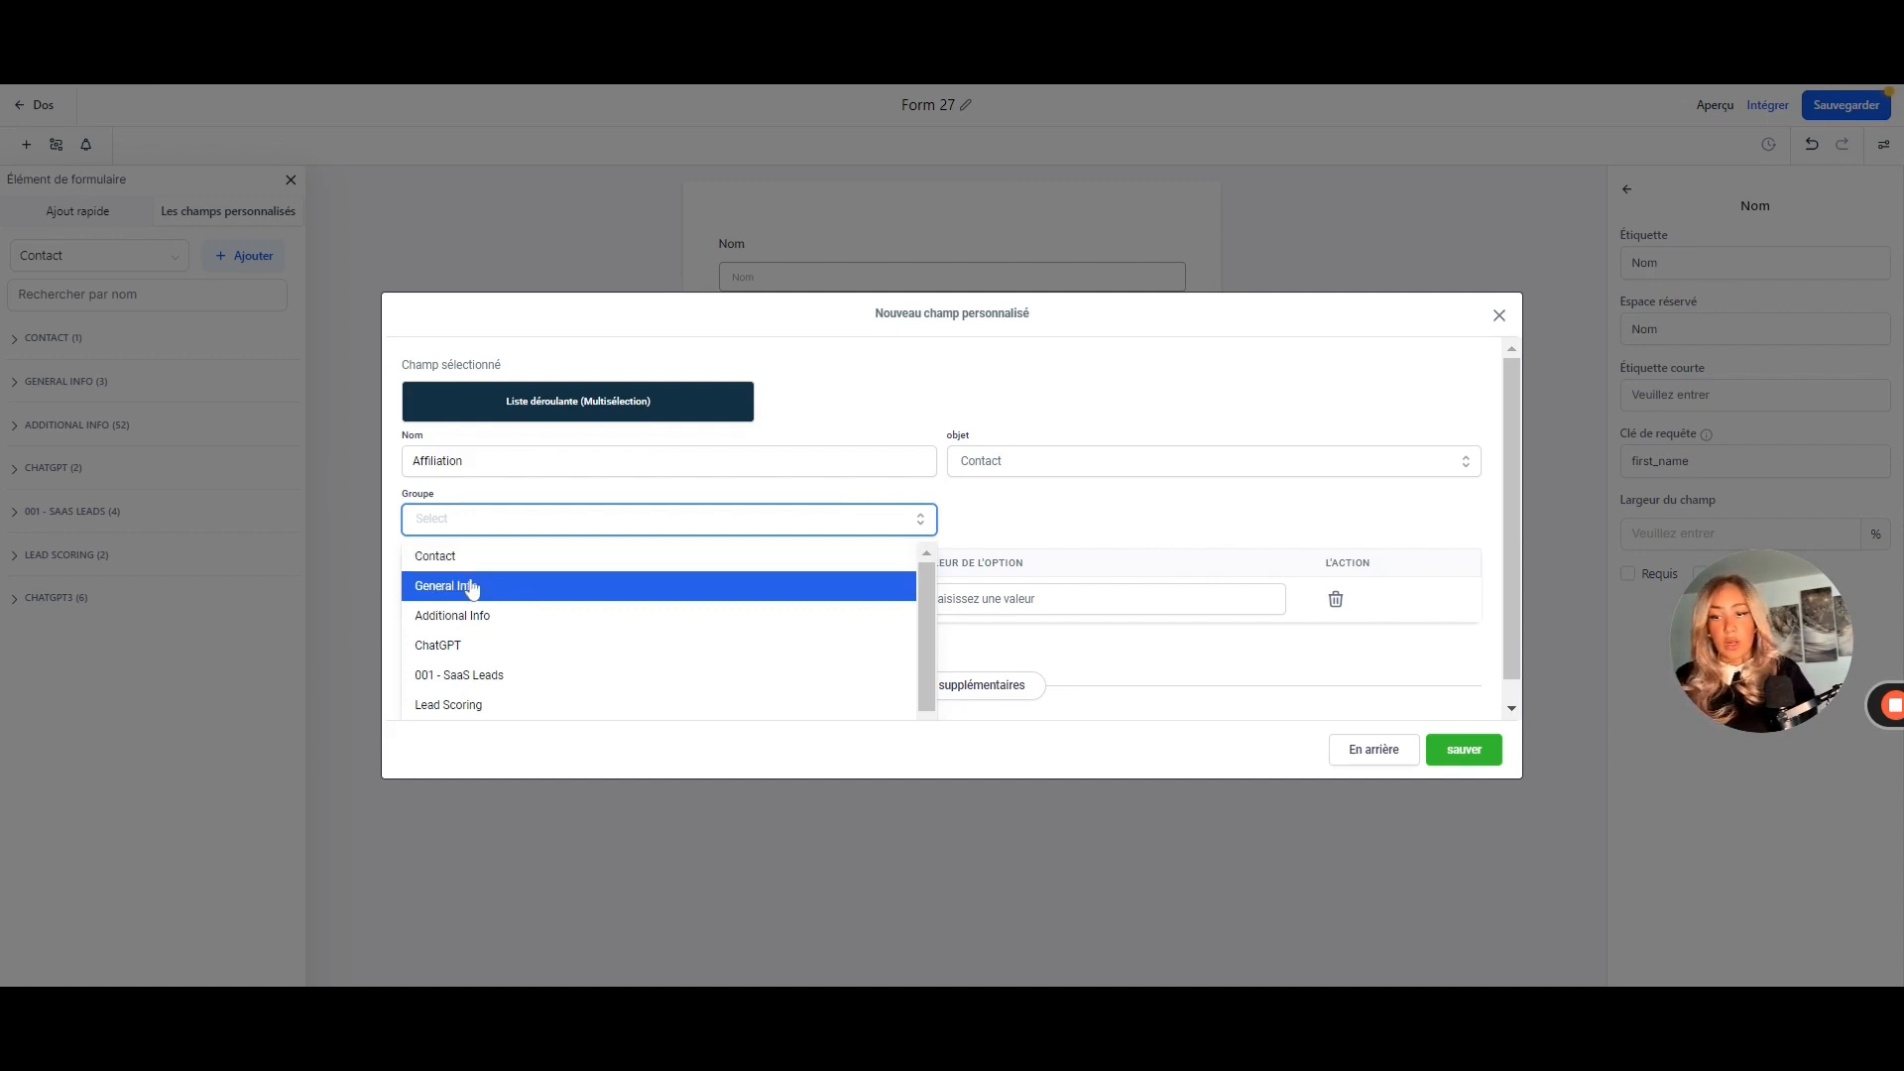
click(470, 589)
- Give the field options Youtube, Réseaux sociaux and Emails, and save it
click(634, 599)
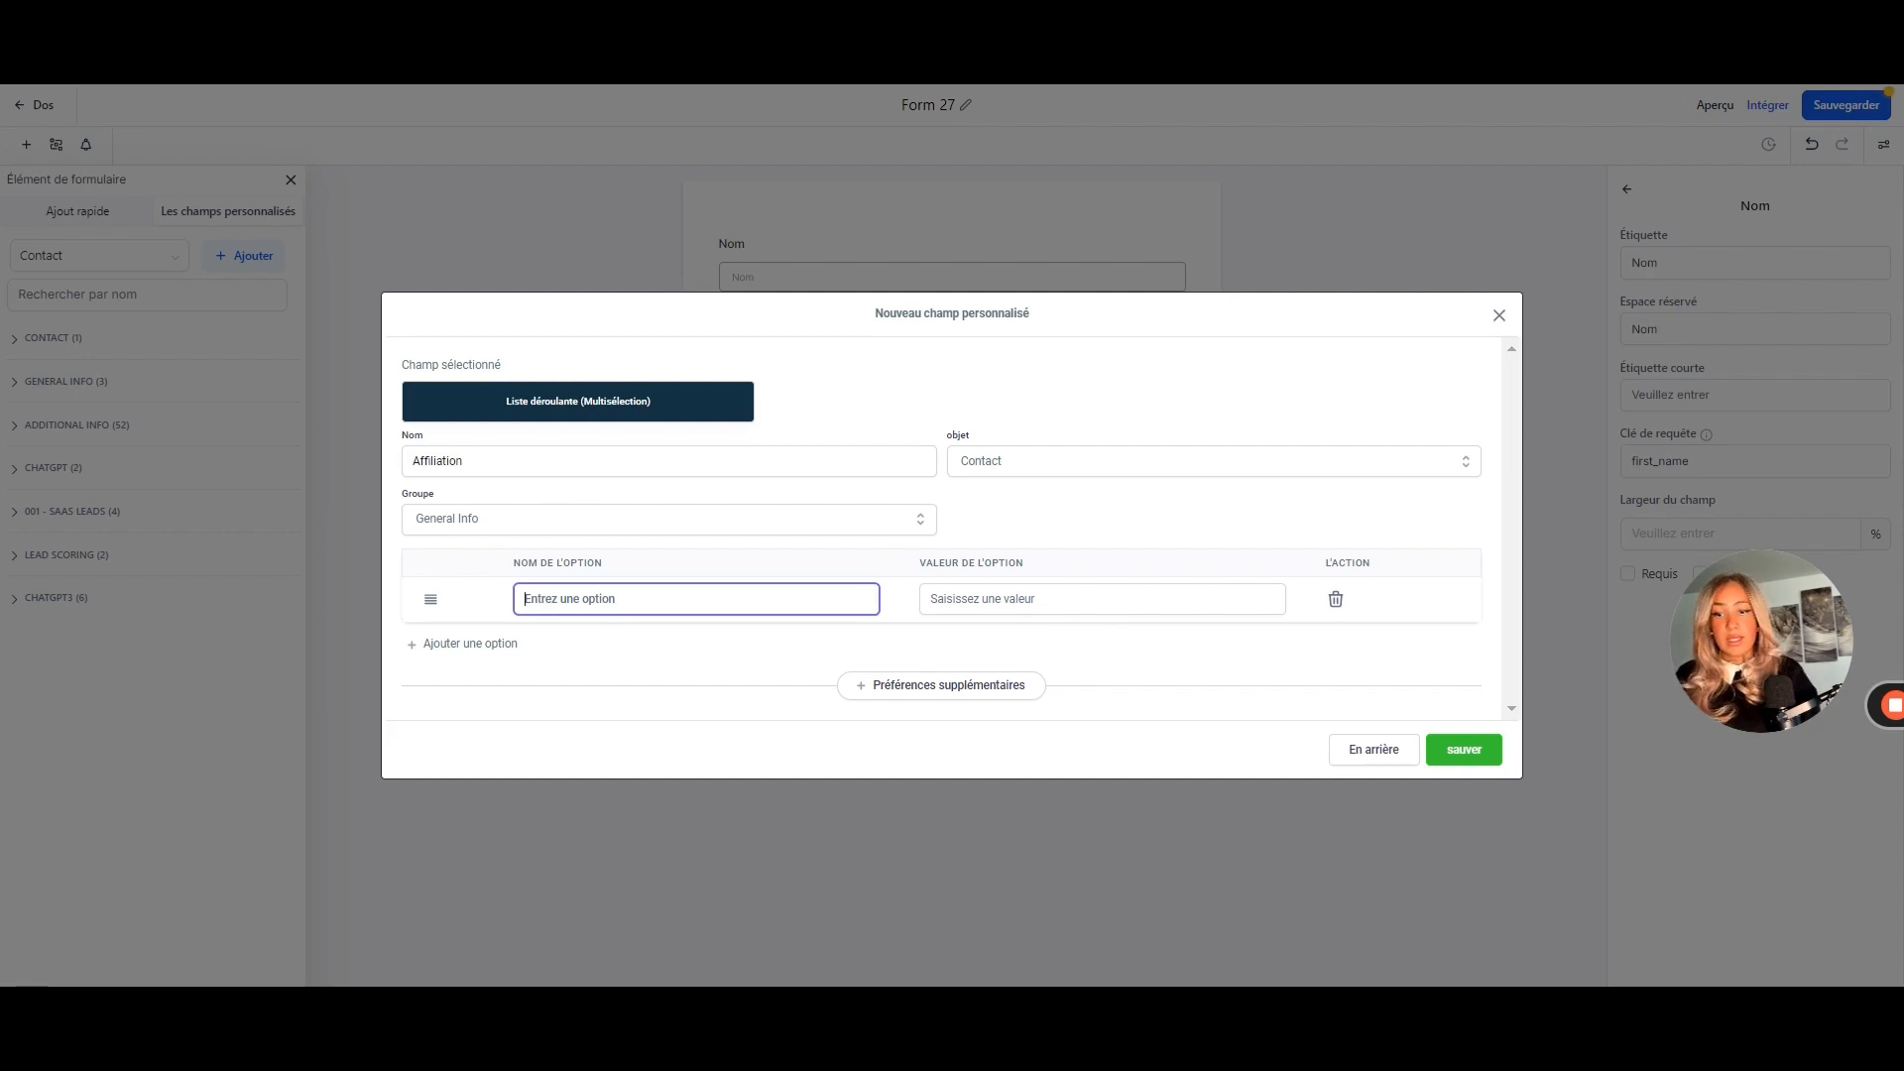
text(Pro)
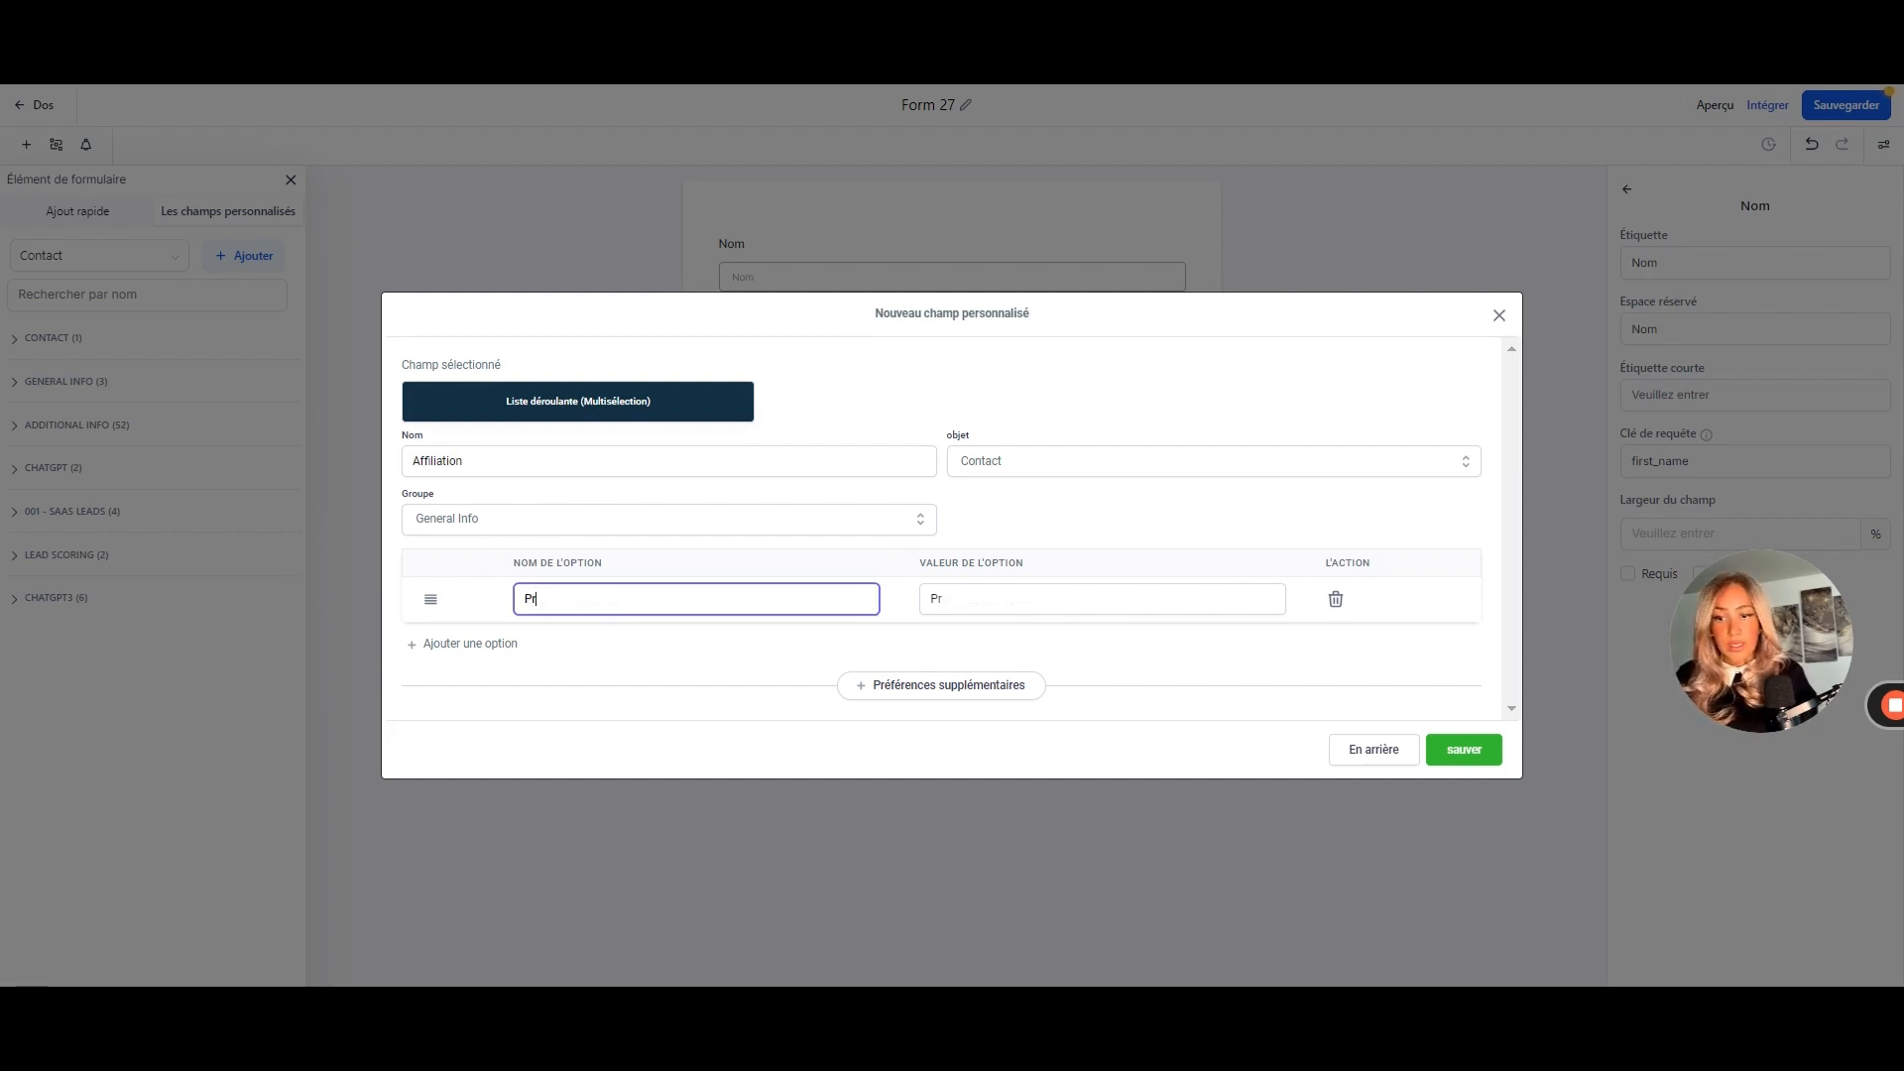
key(BackSpace)
key(BackSpace)
click(464, 451)
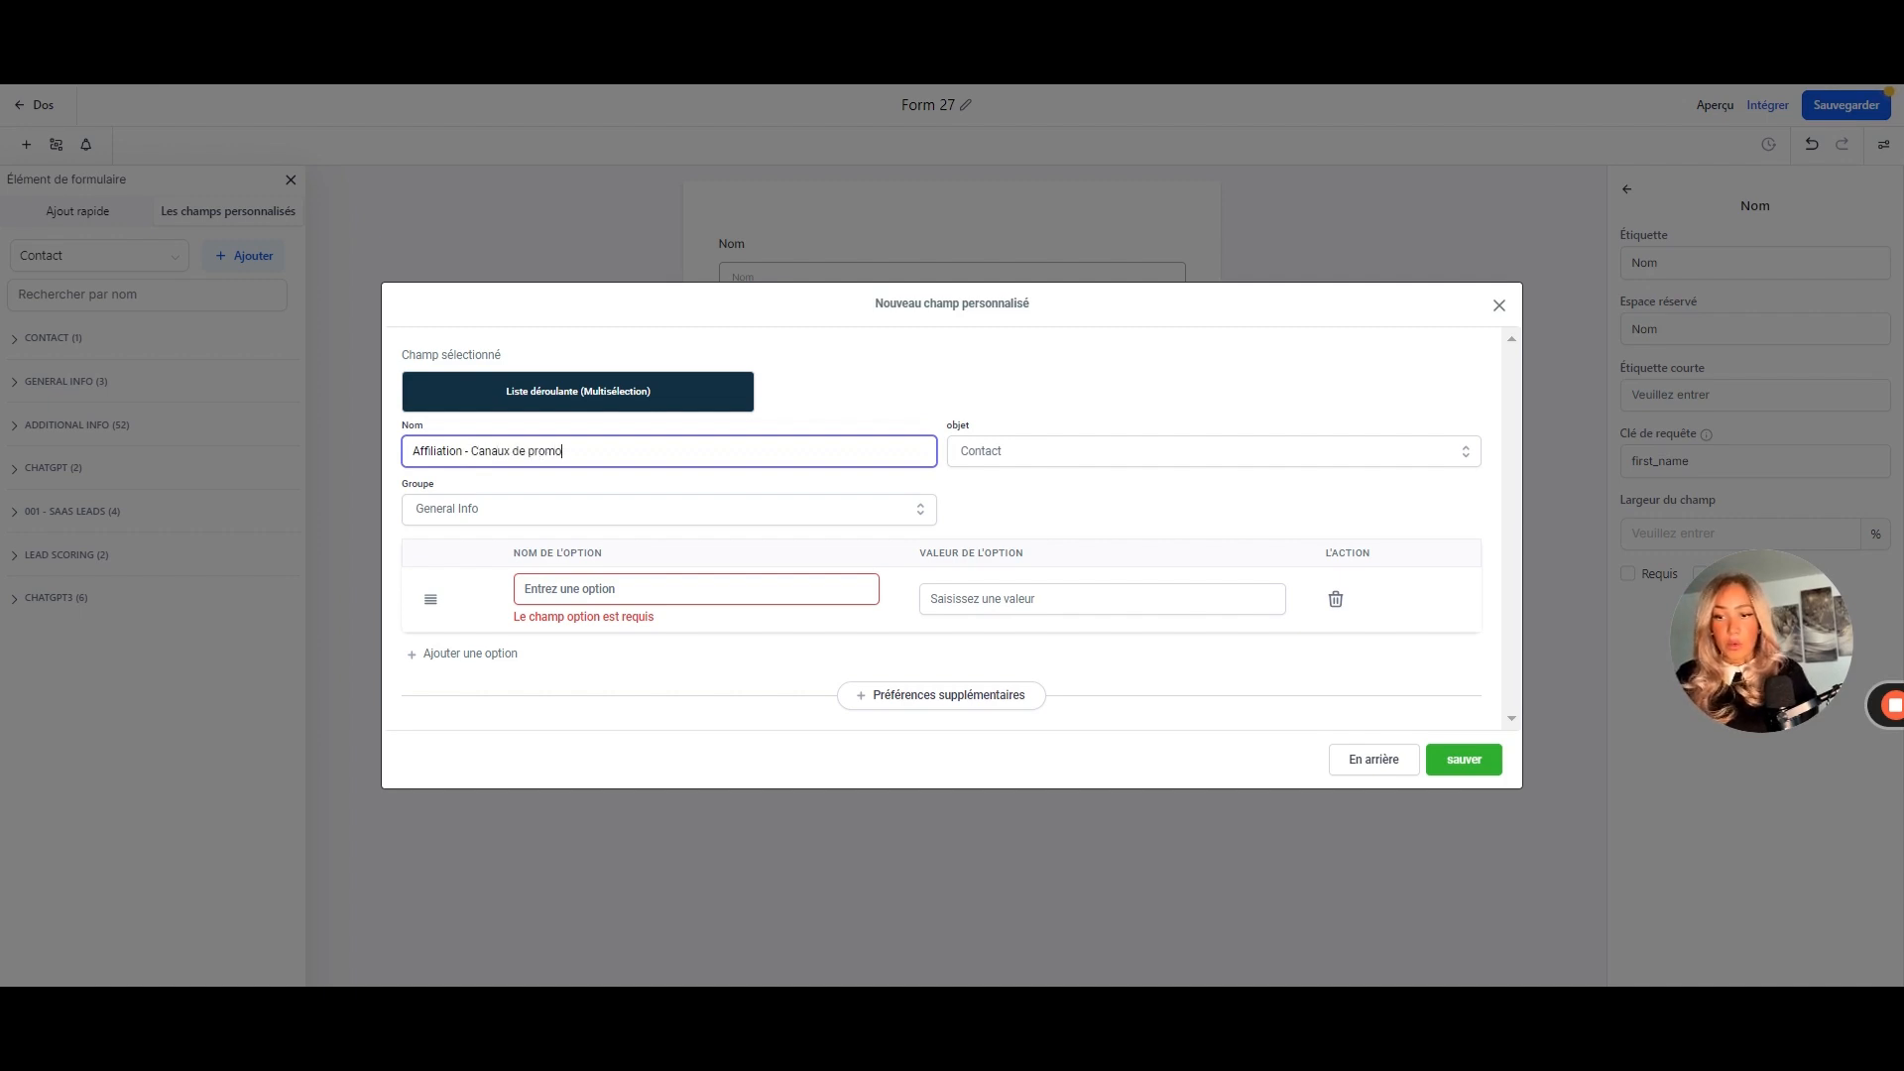
click(571, 589)
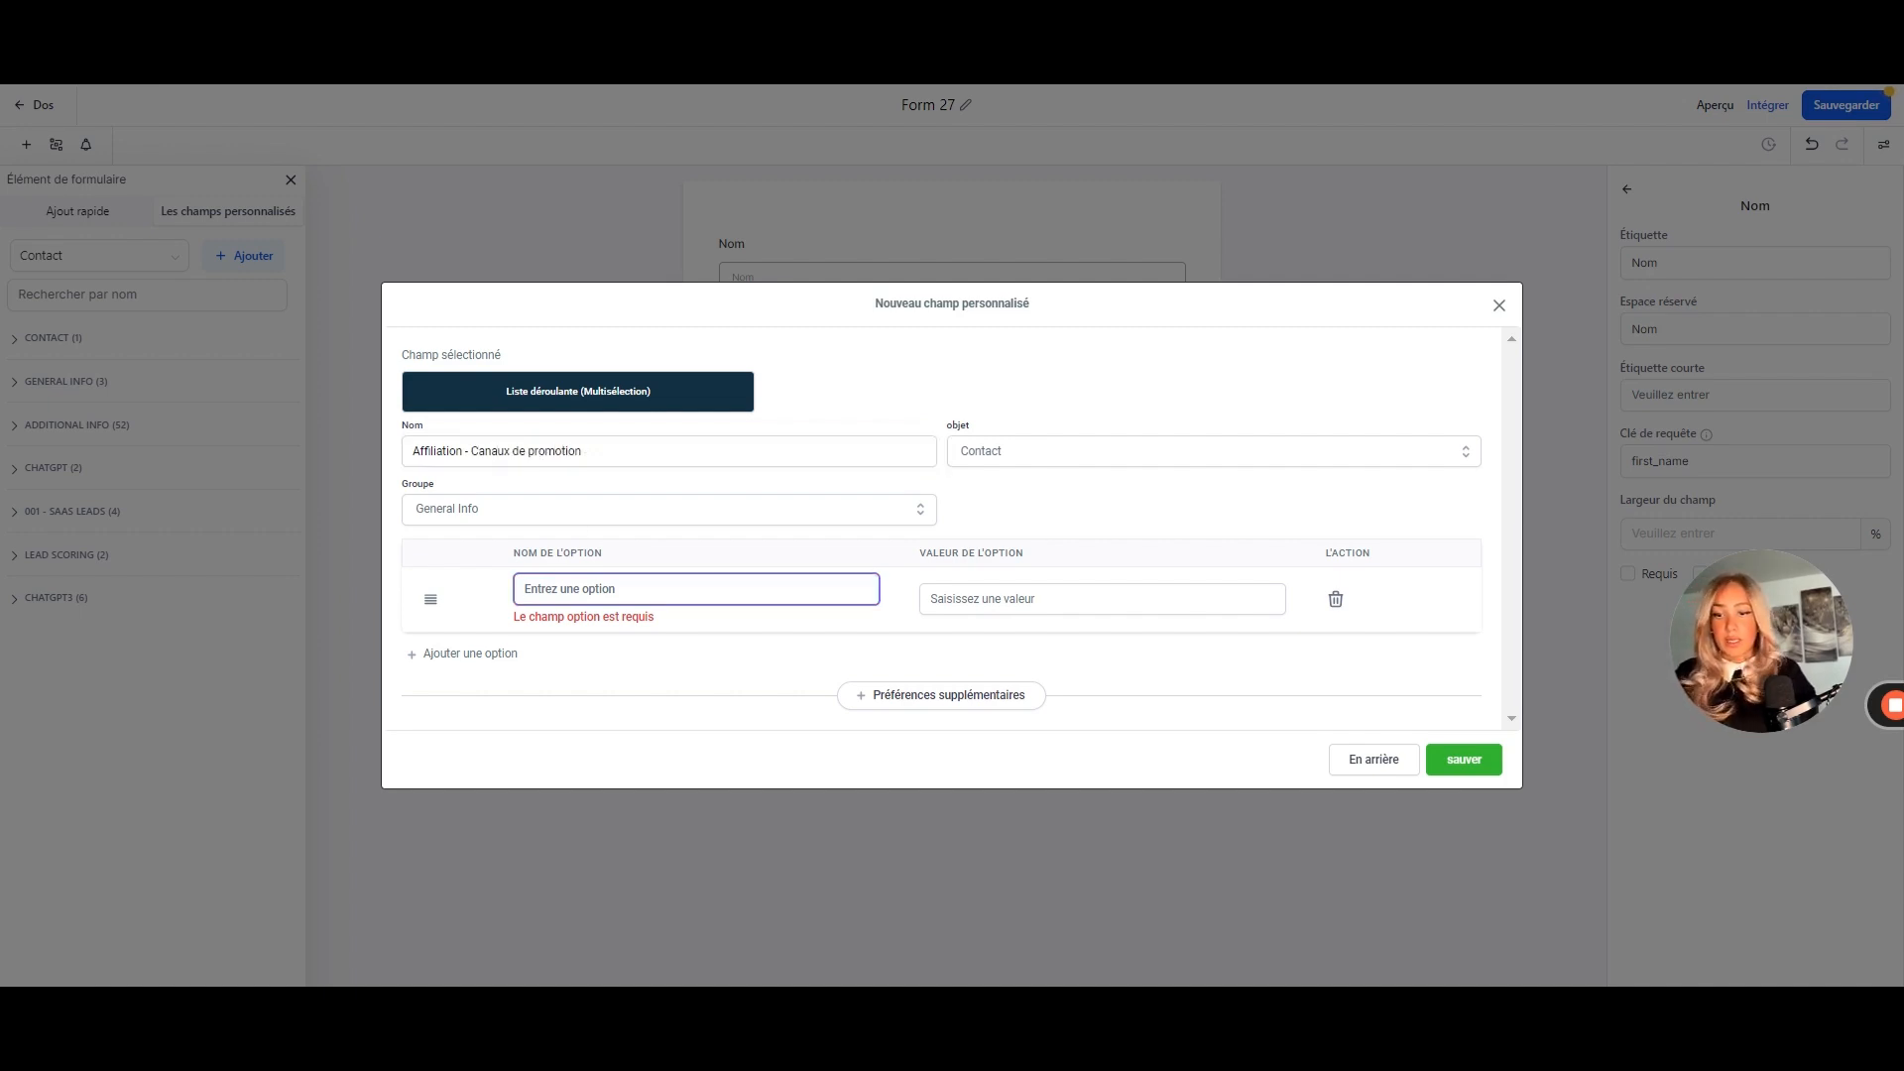
click(898, 578)
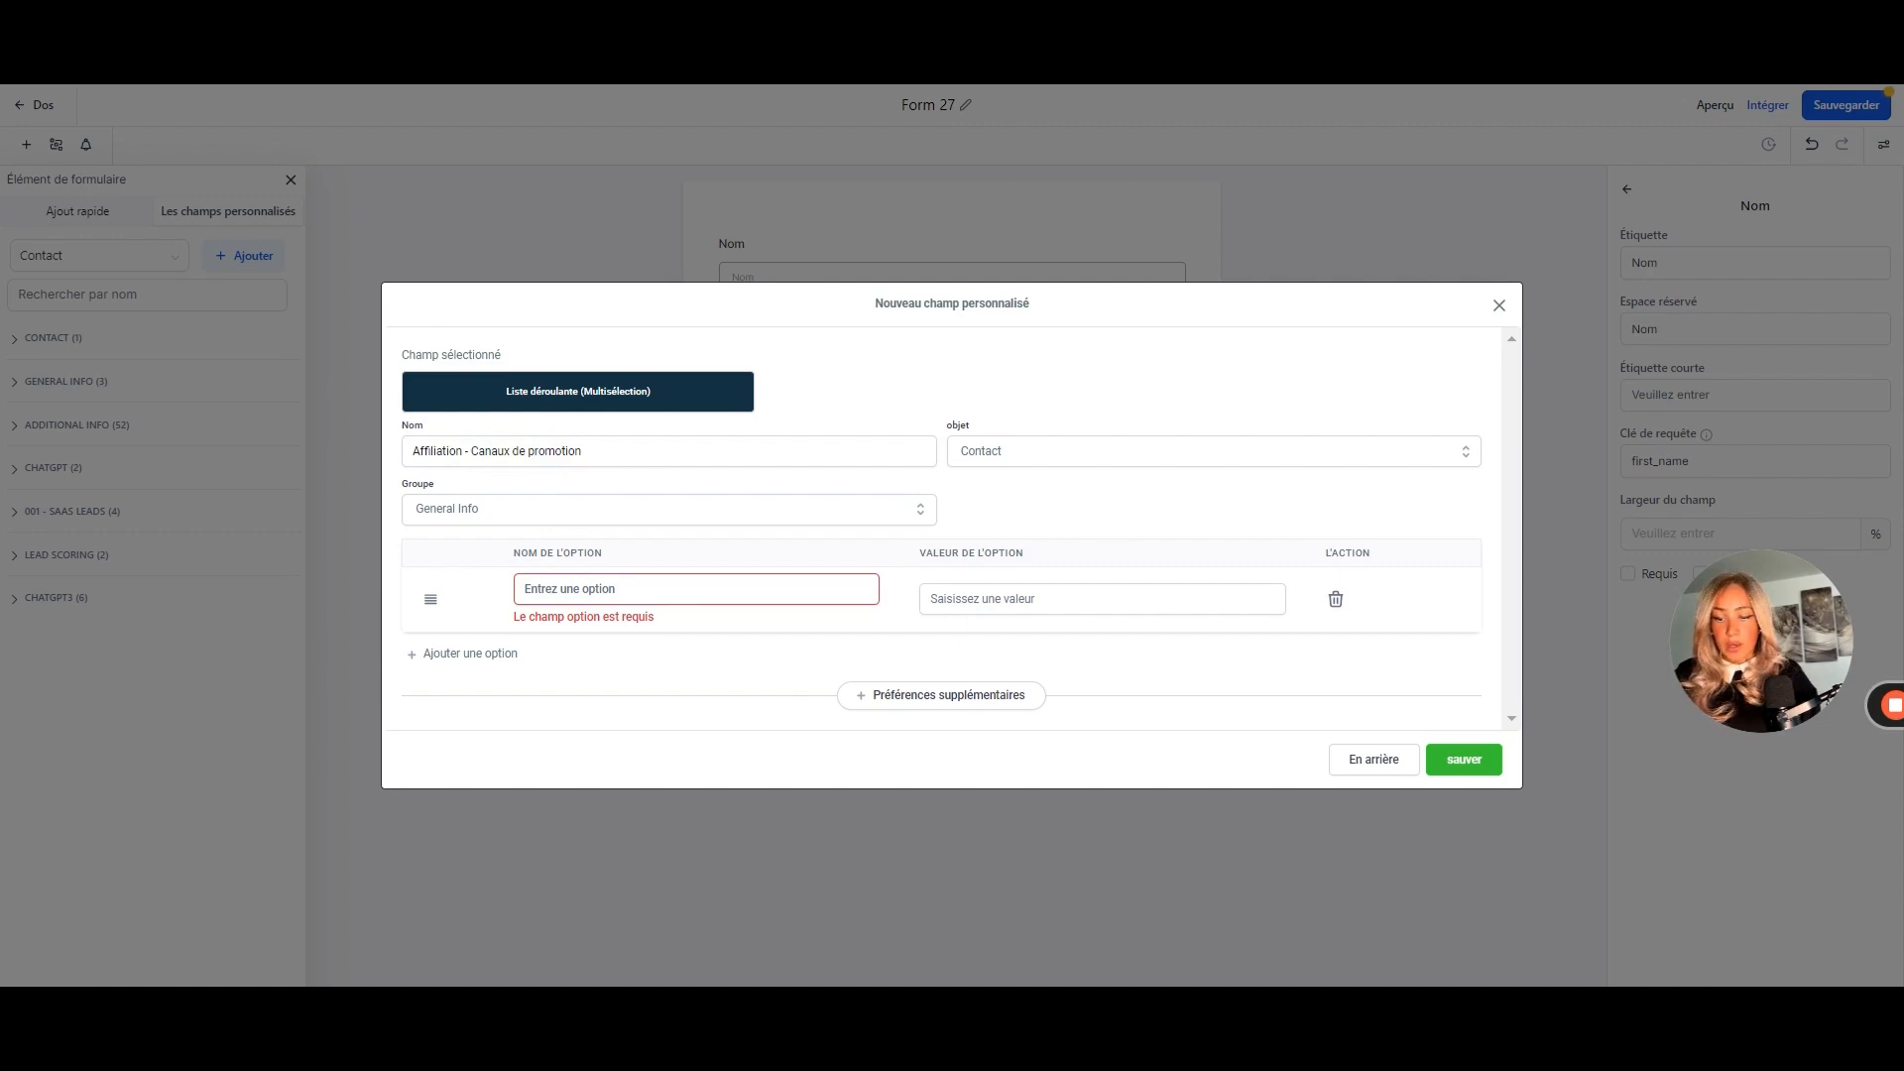
click(684, 589)
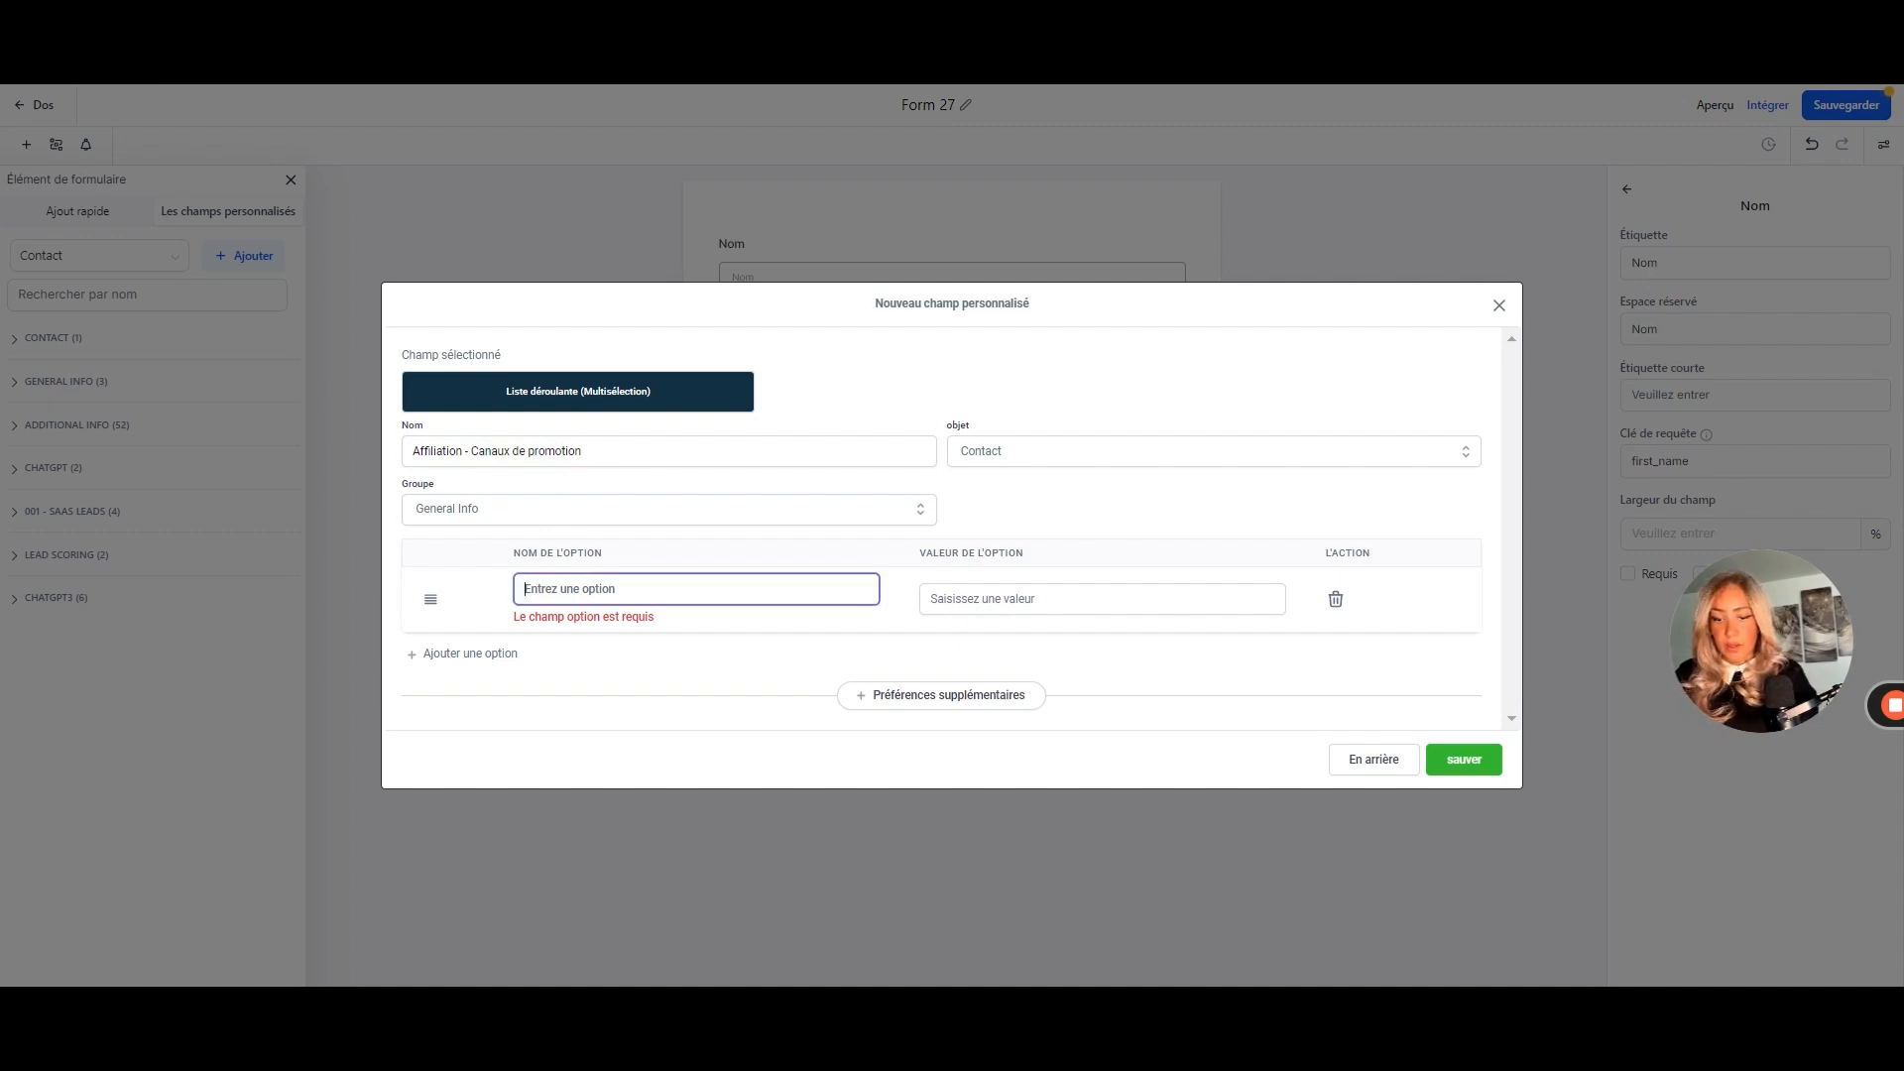
text(Youtube)
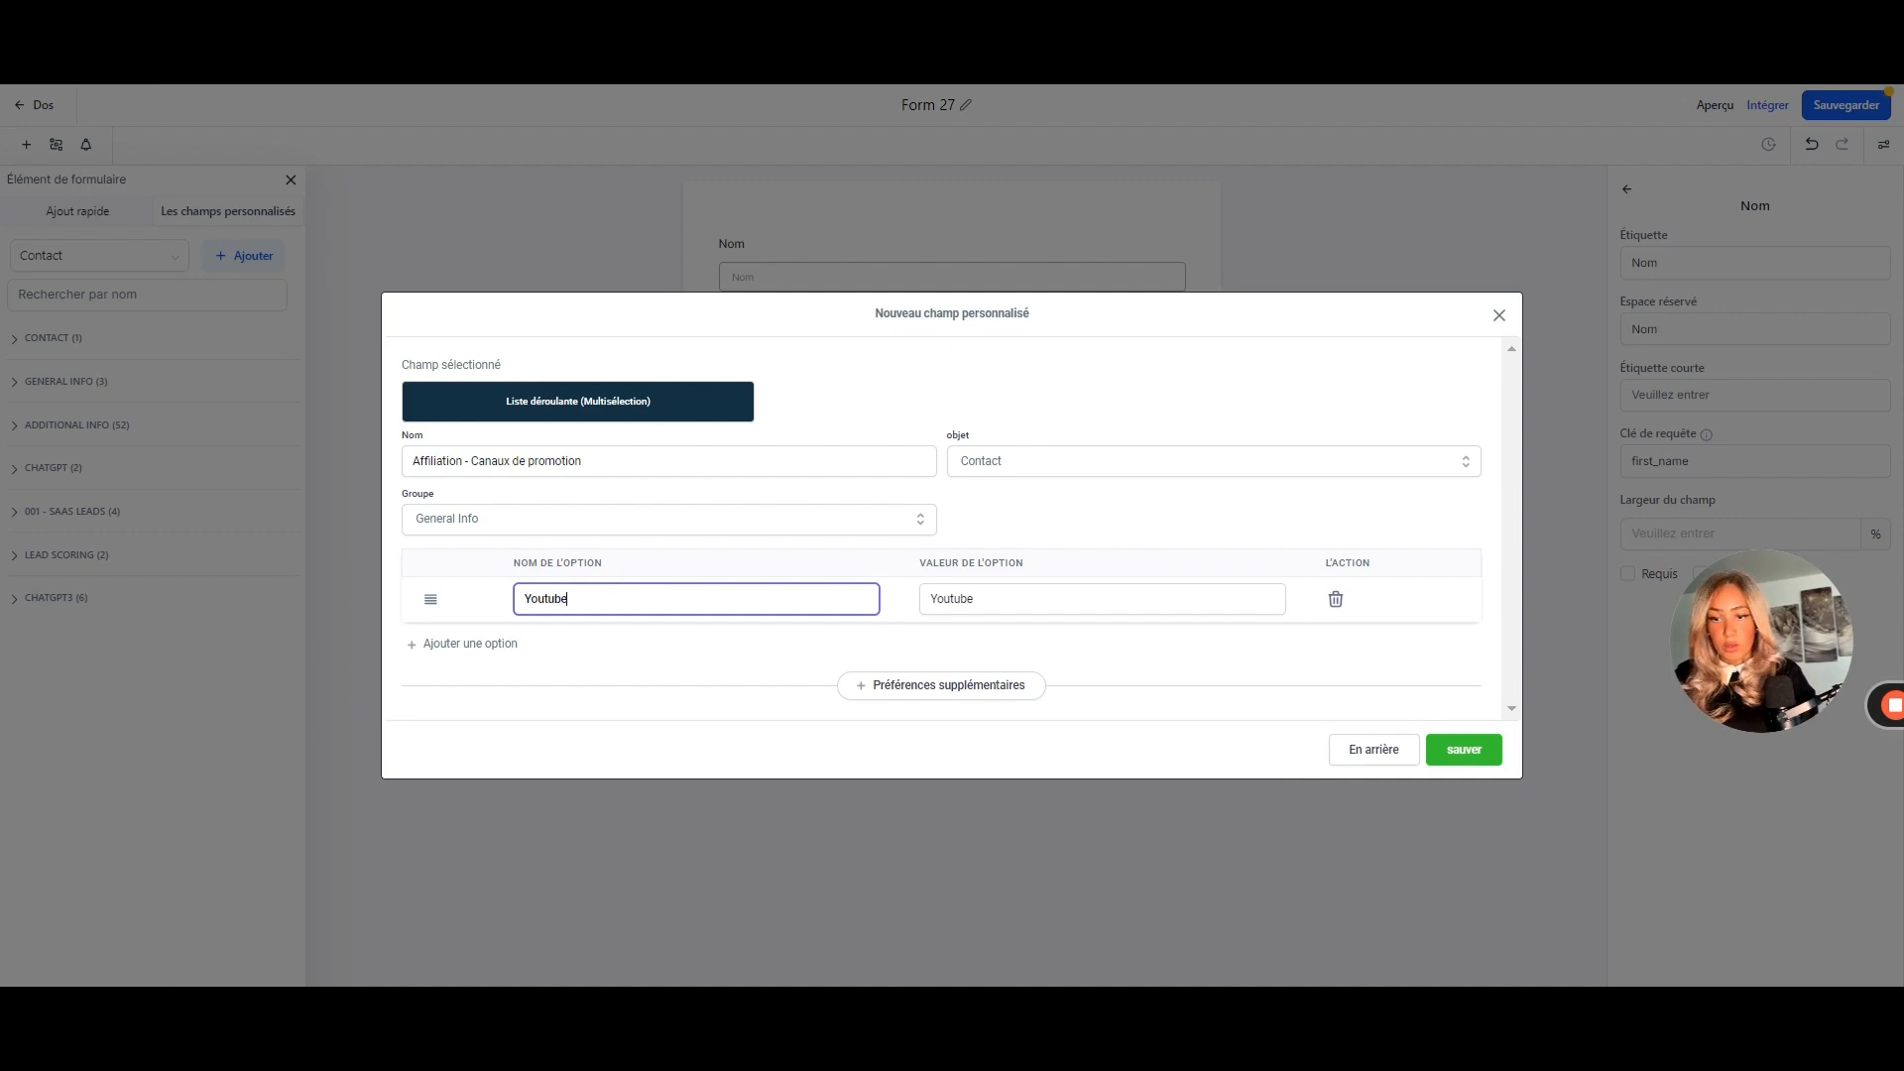
click(466, 645)
text(Réseaux sociaux)
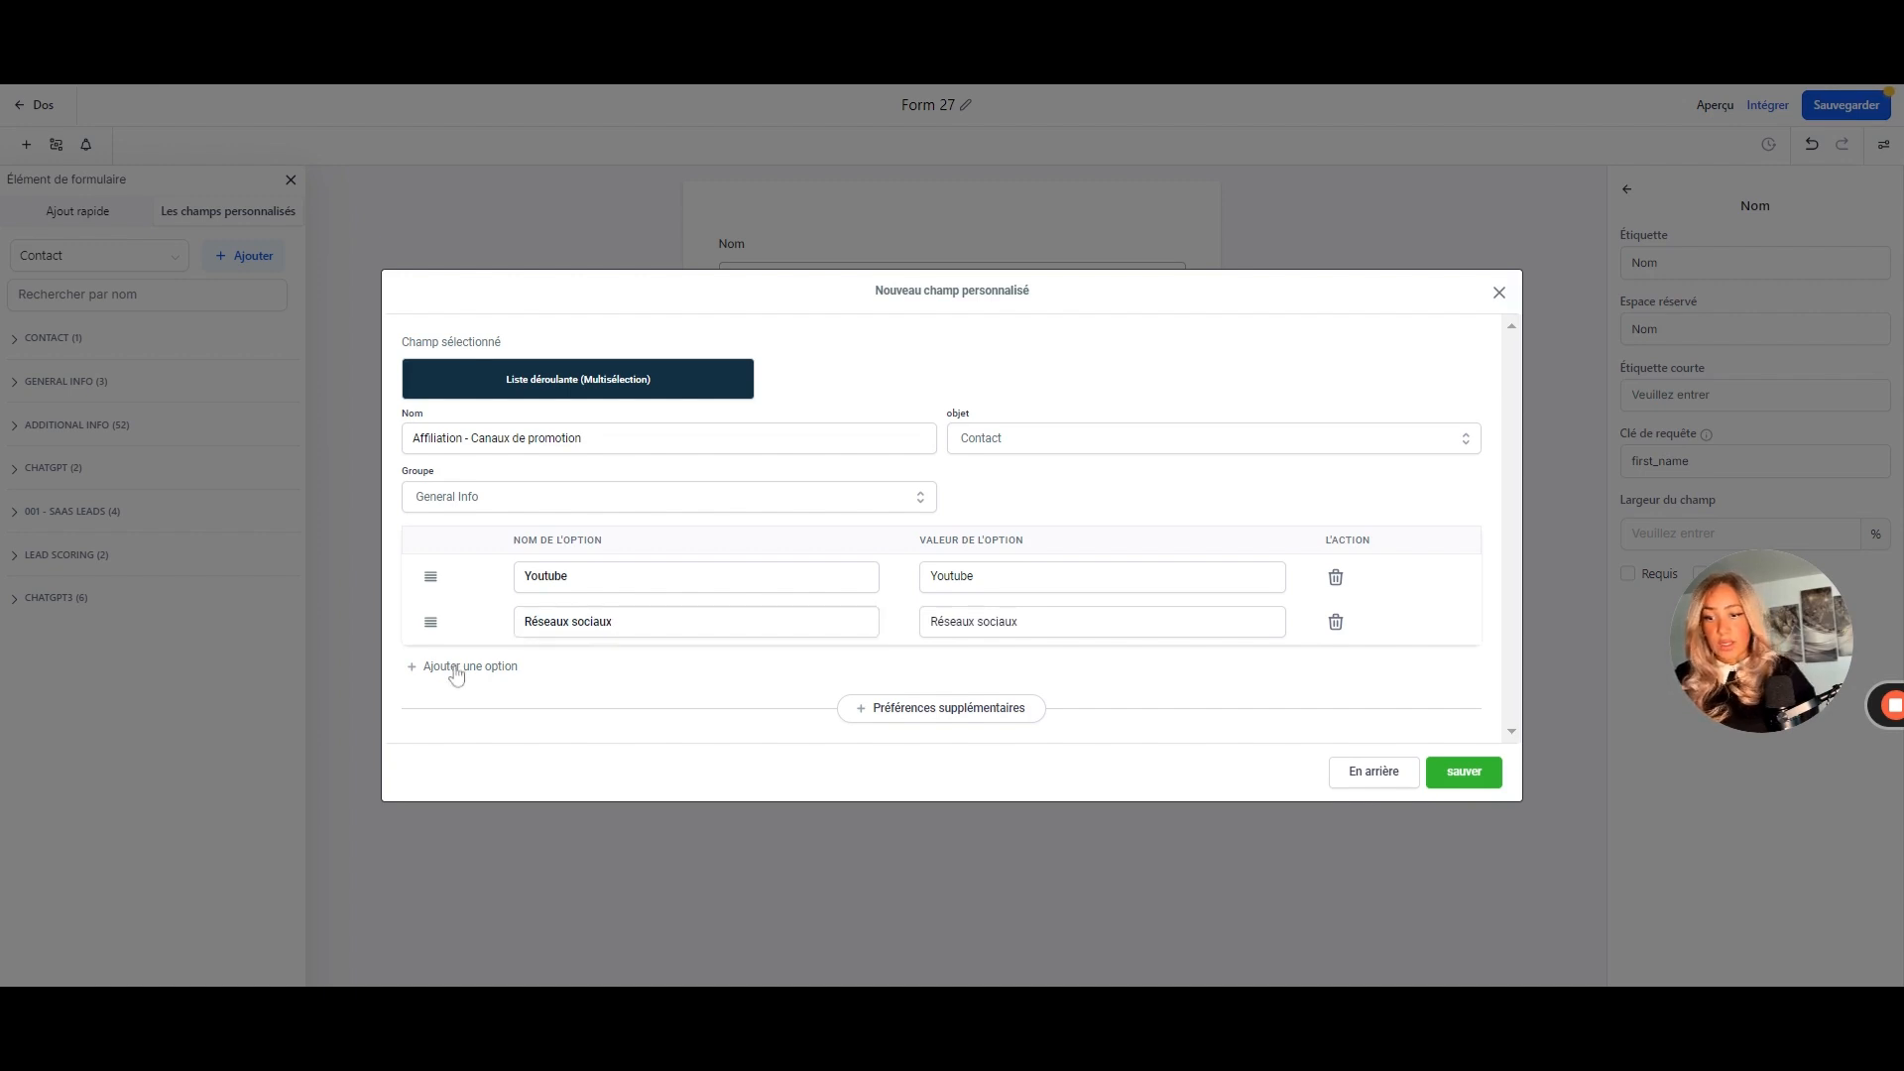
click(459, 666)
text(Emails)
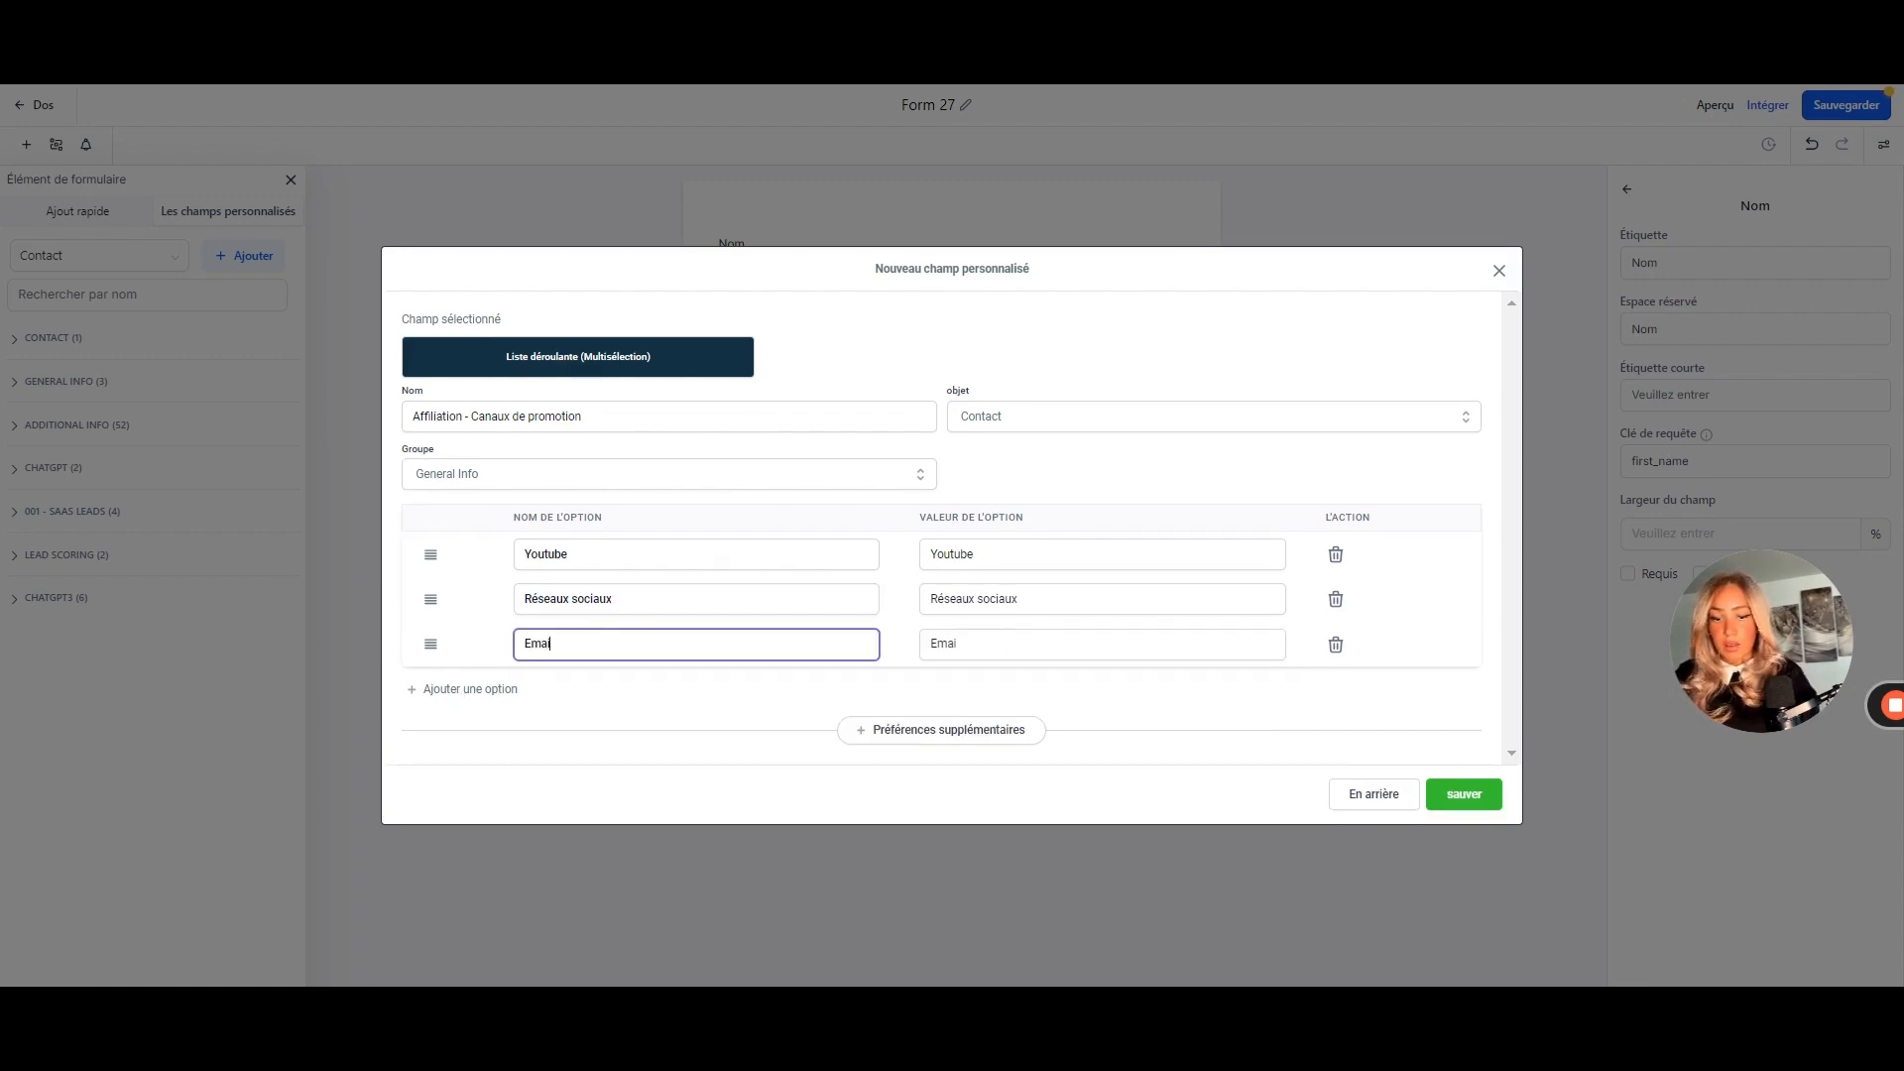
click(1466, 794)
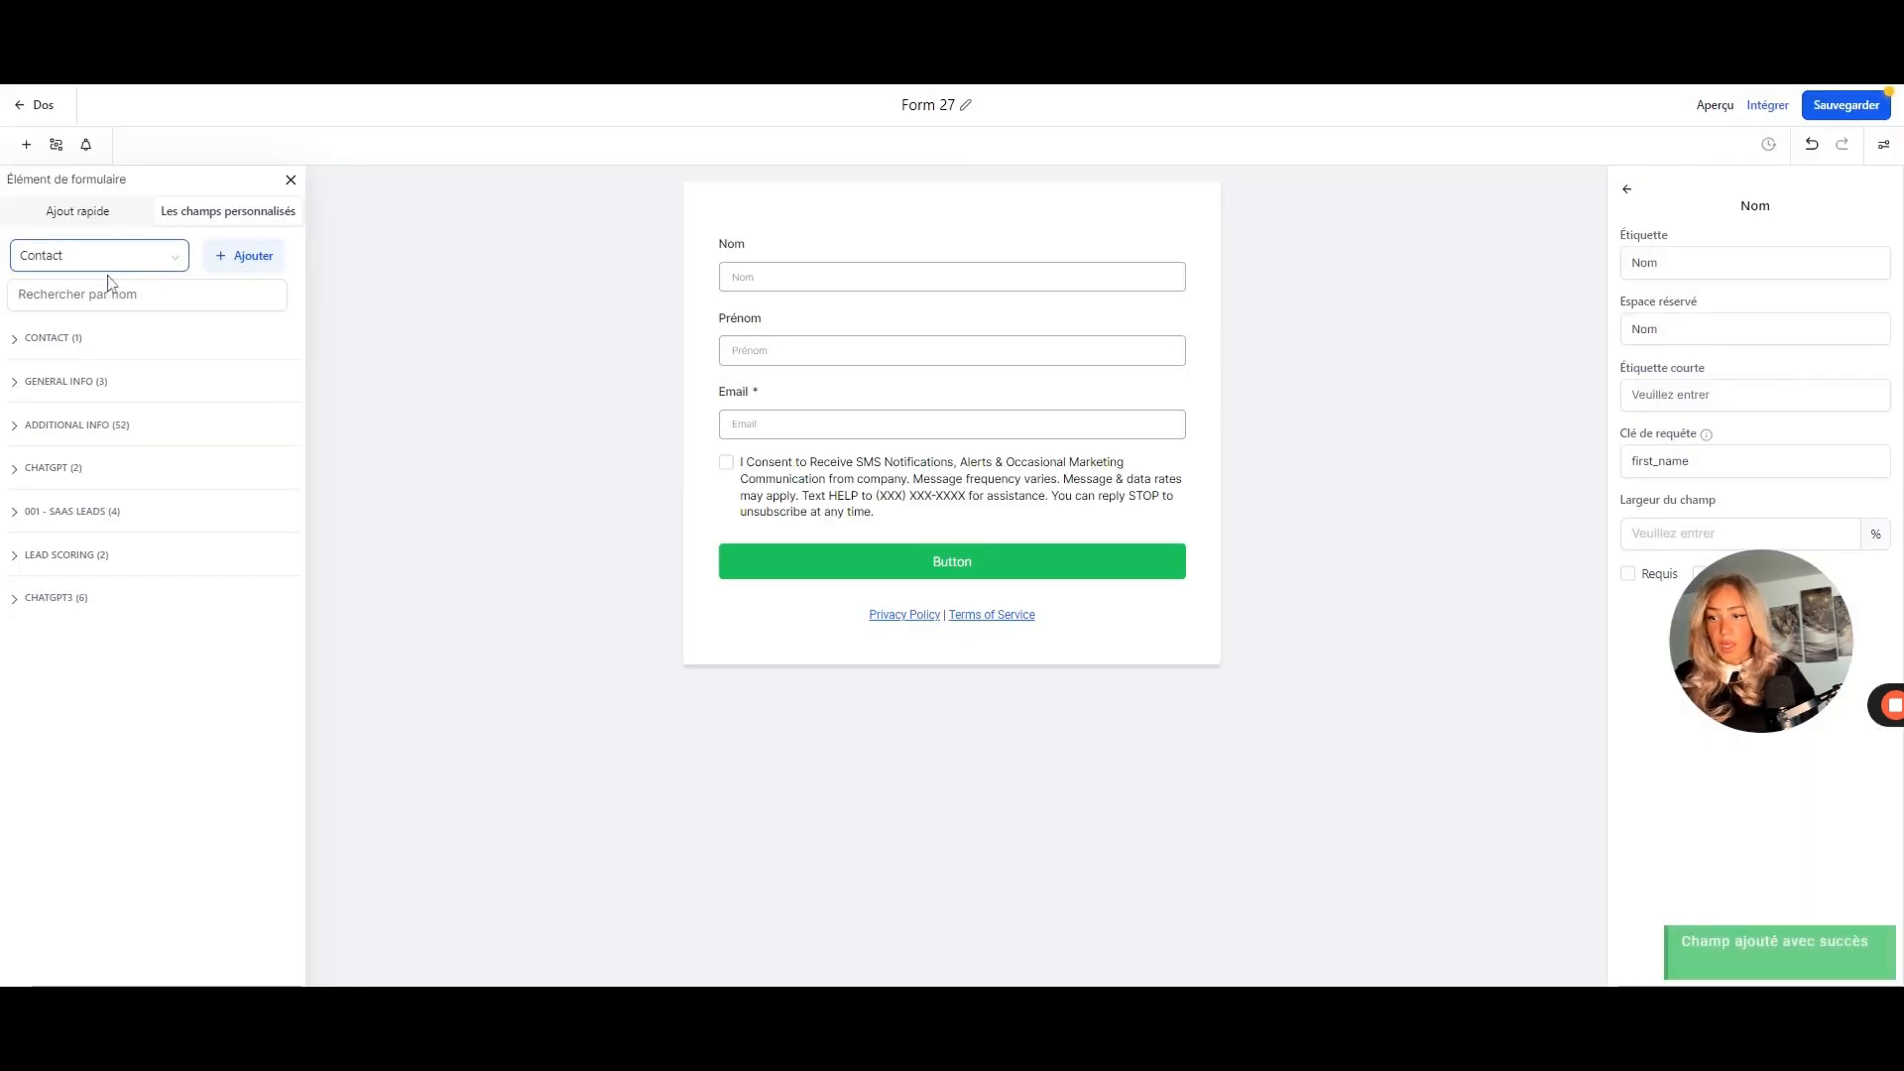
- Drag the Affiliation - Canaux de promotion field from General Info into the form below Email
click(60, 387)
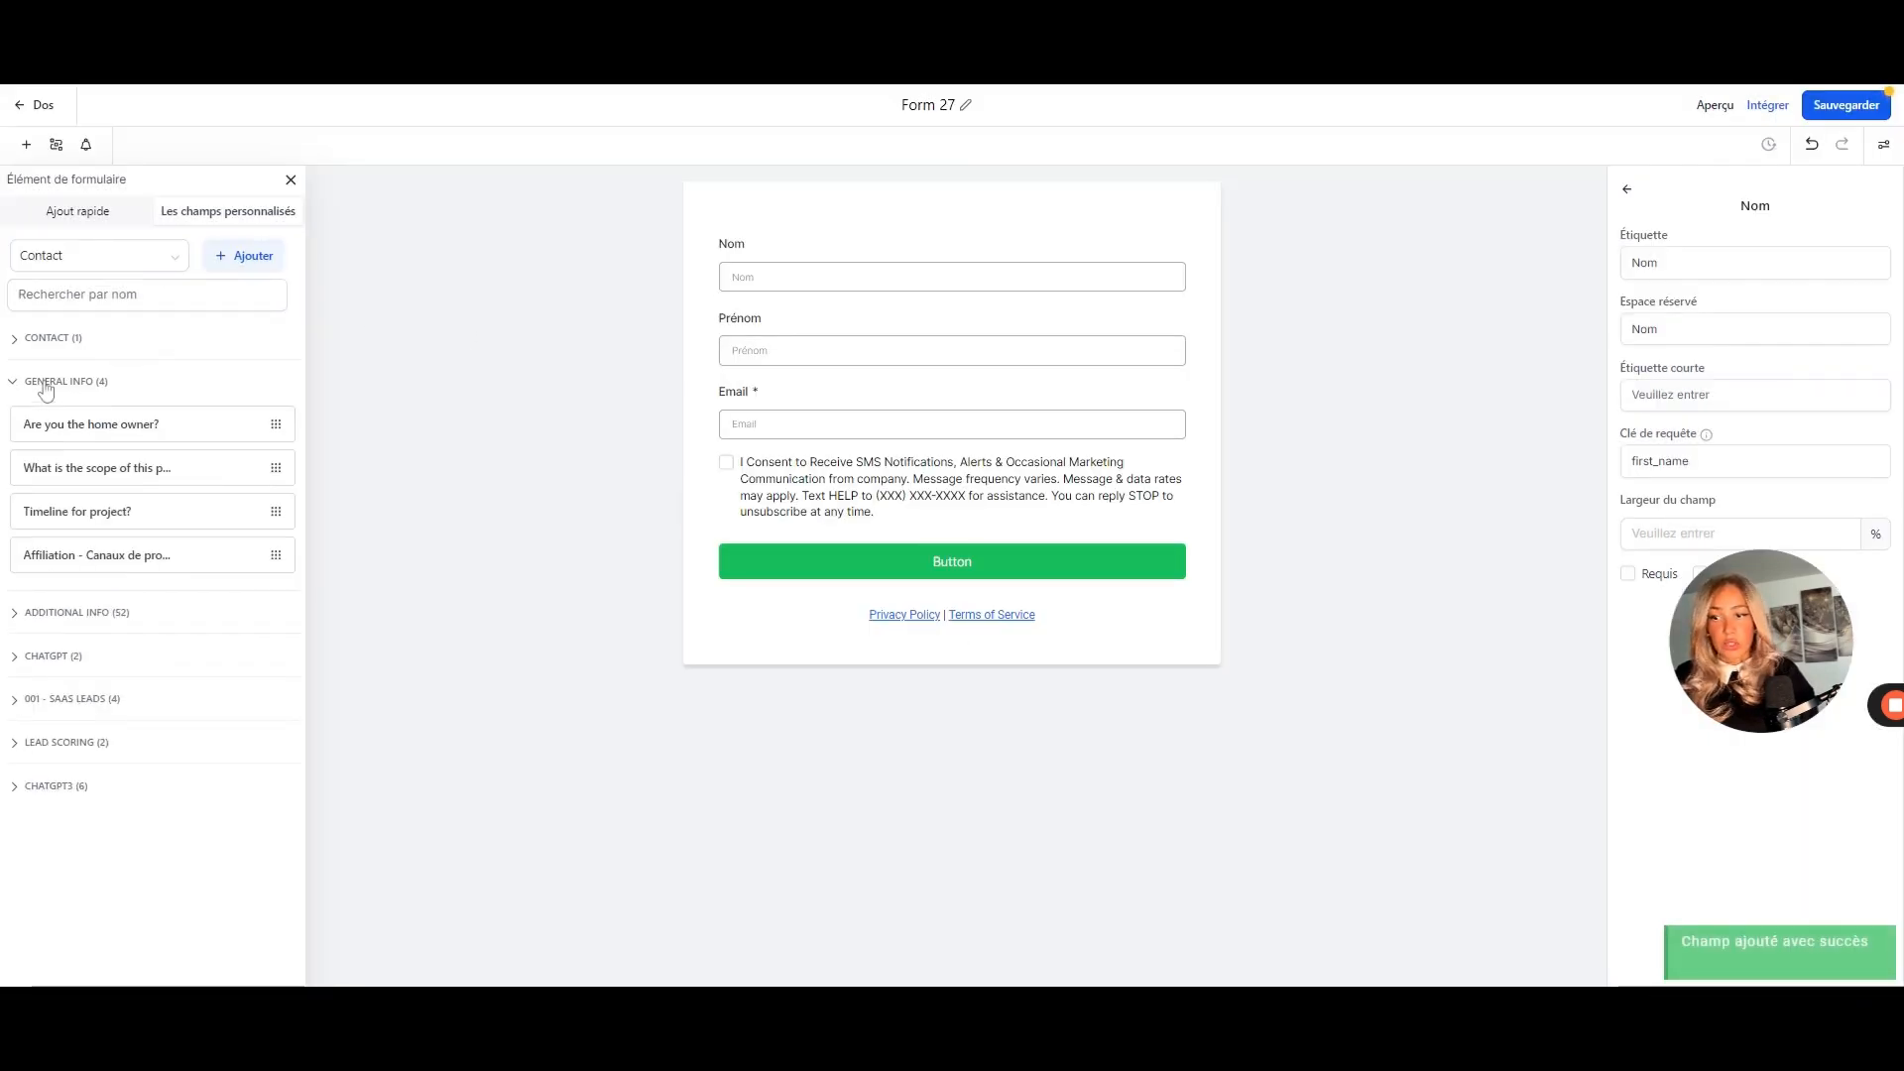
drag(115, 553, 826, 479)
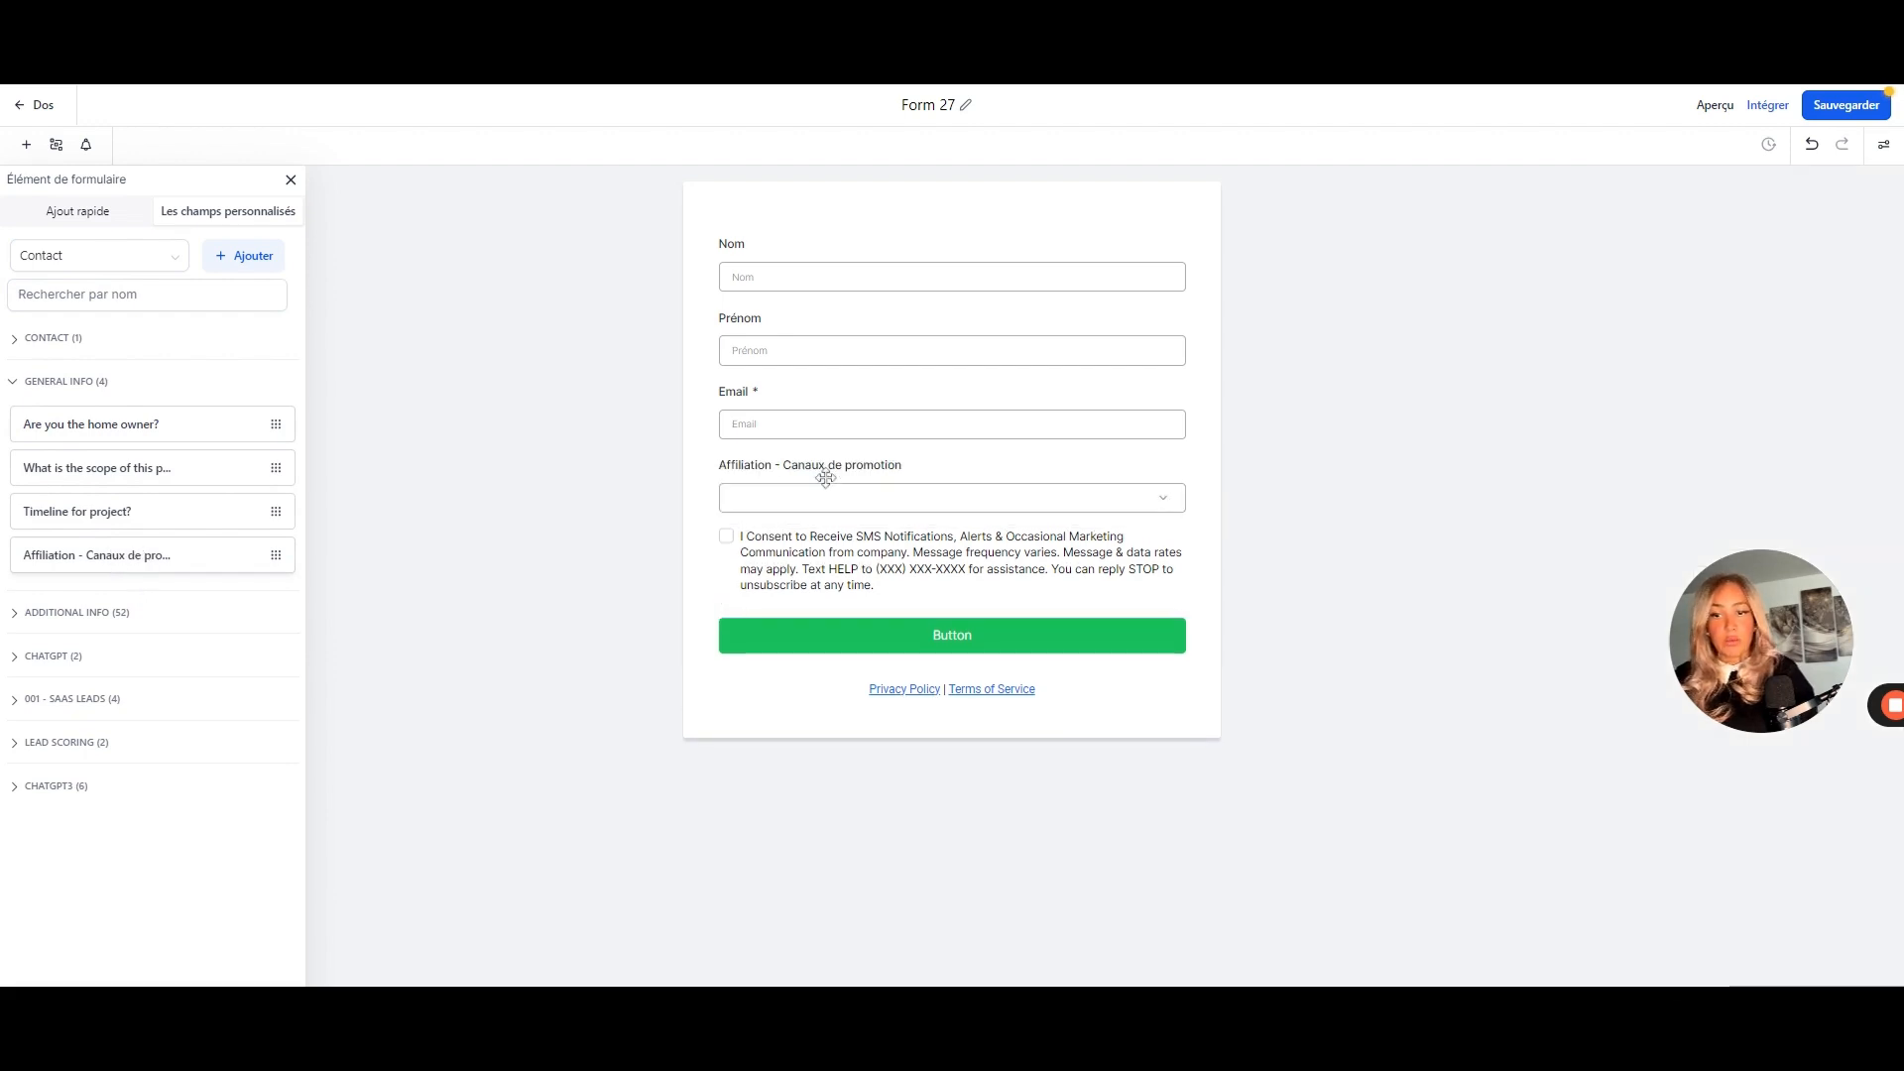
click(1174, 509)
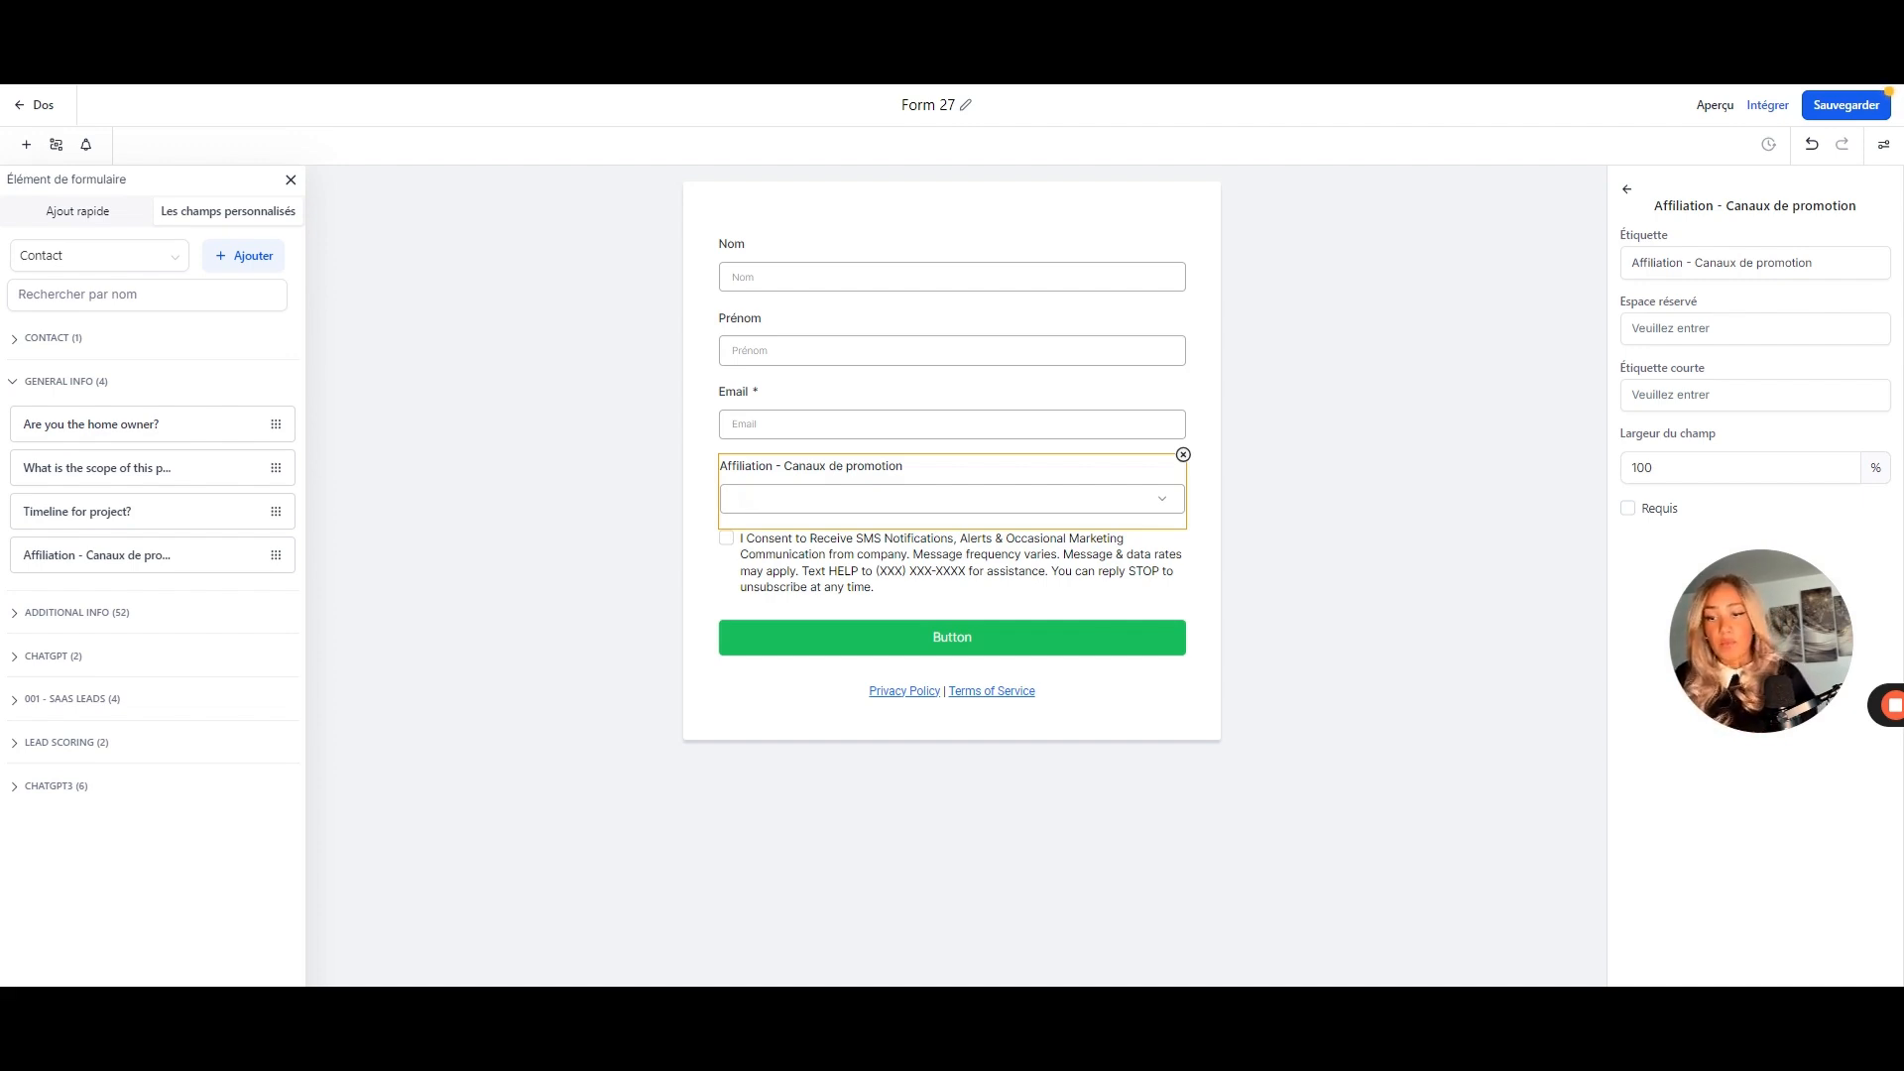
- Add a Website field to the form from the quick-add fields
click(79, 210)
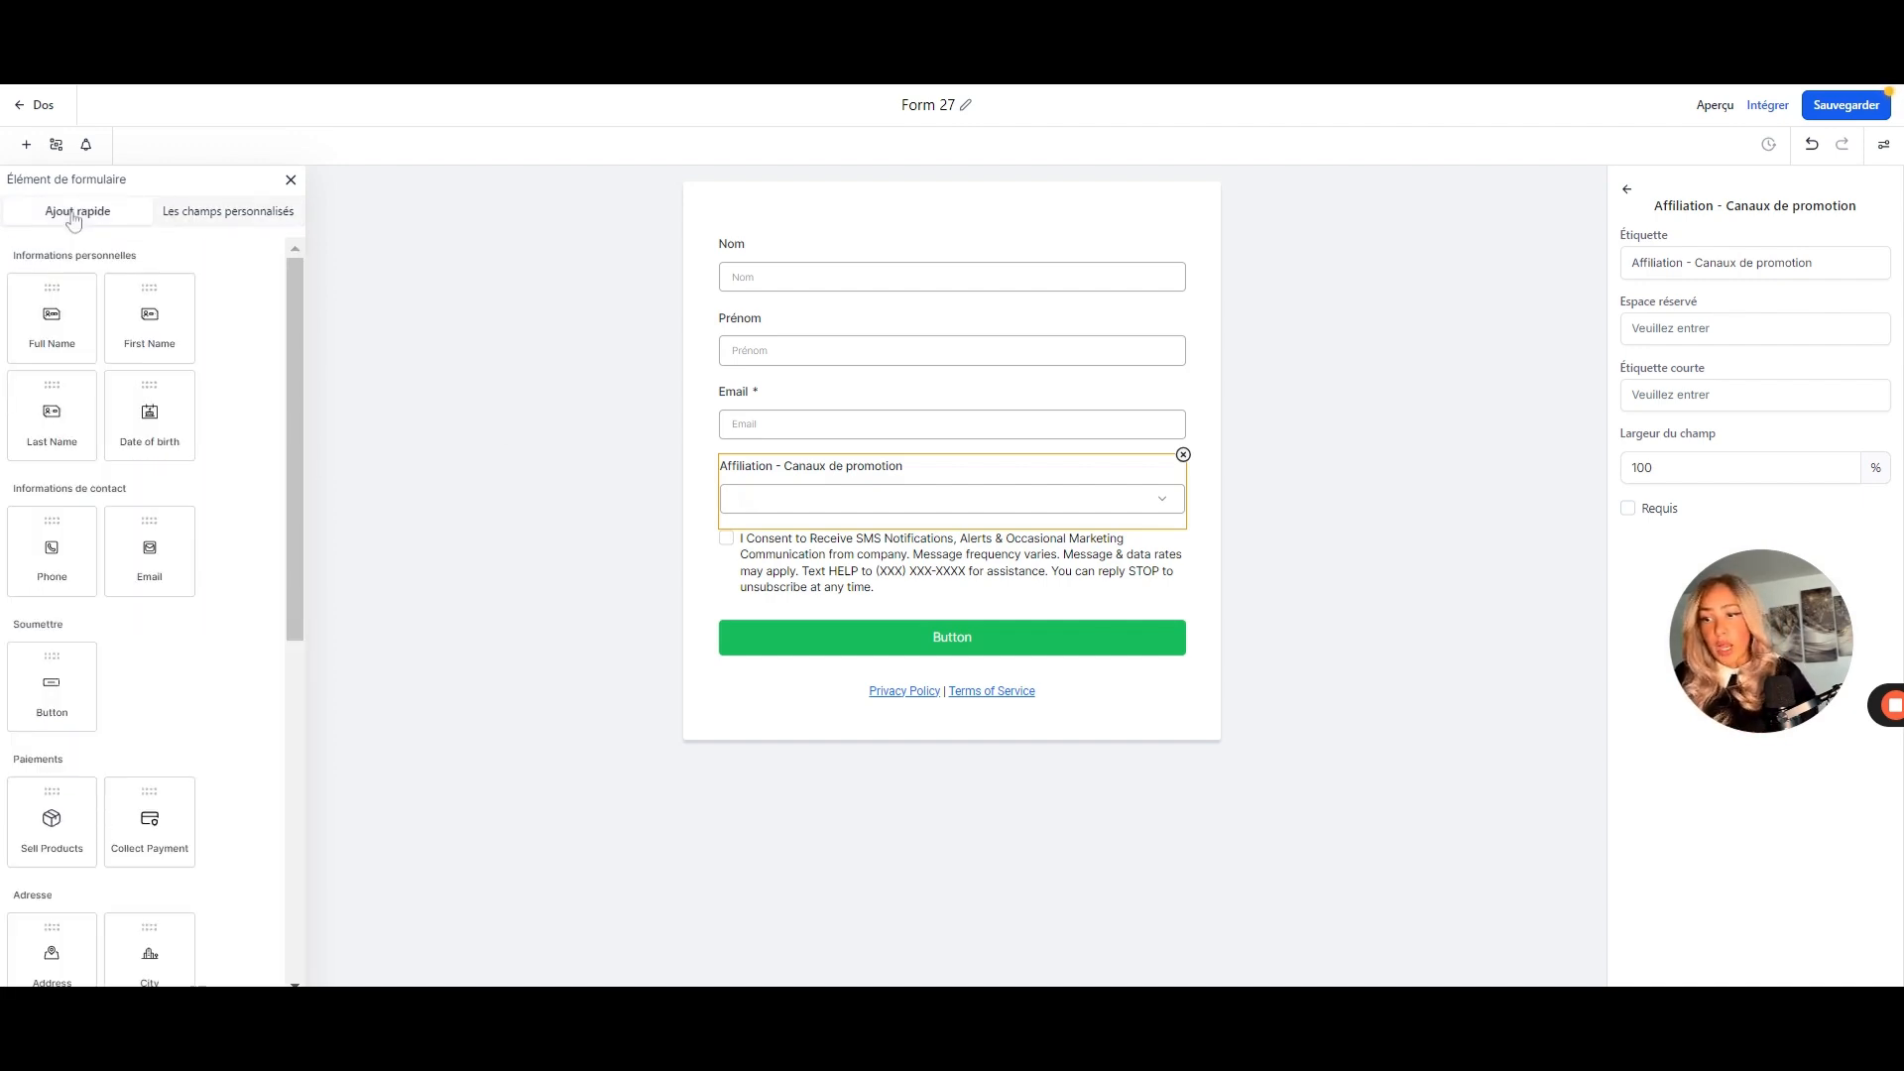
scroll(255, 701, down, 6)
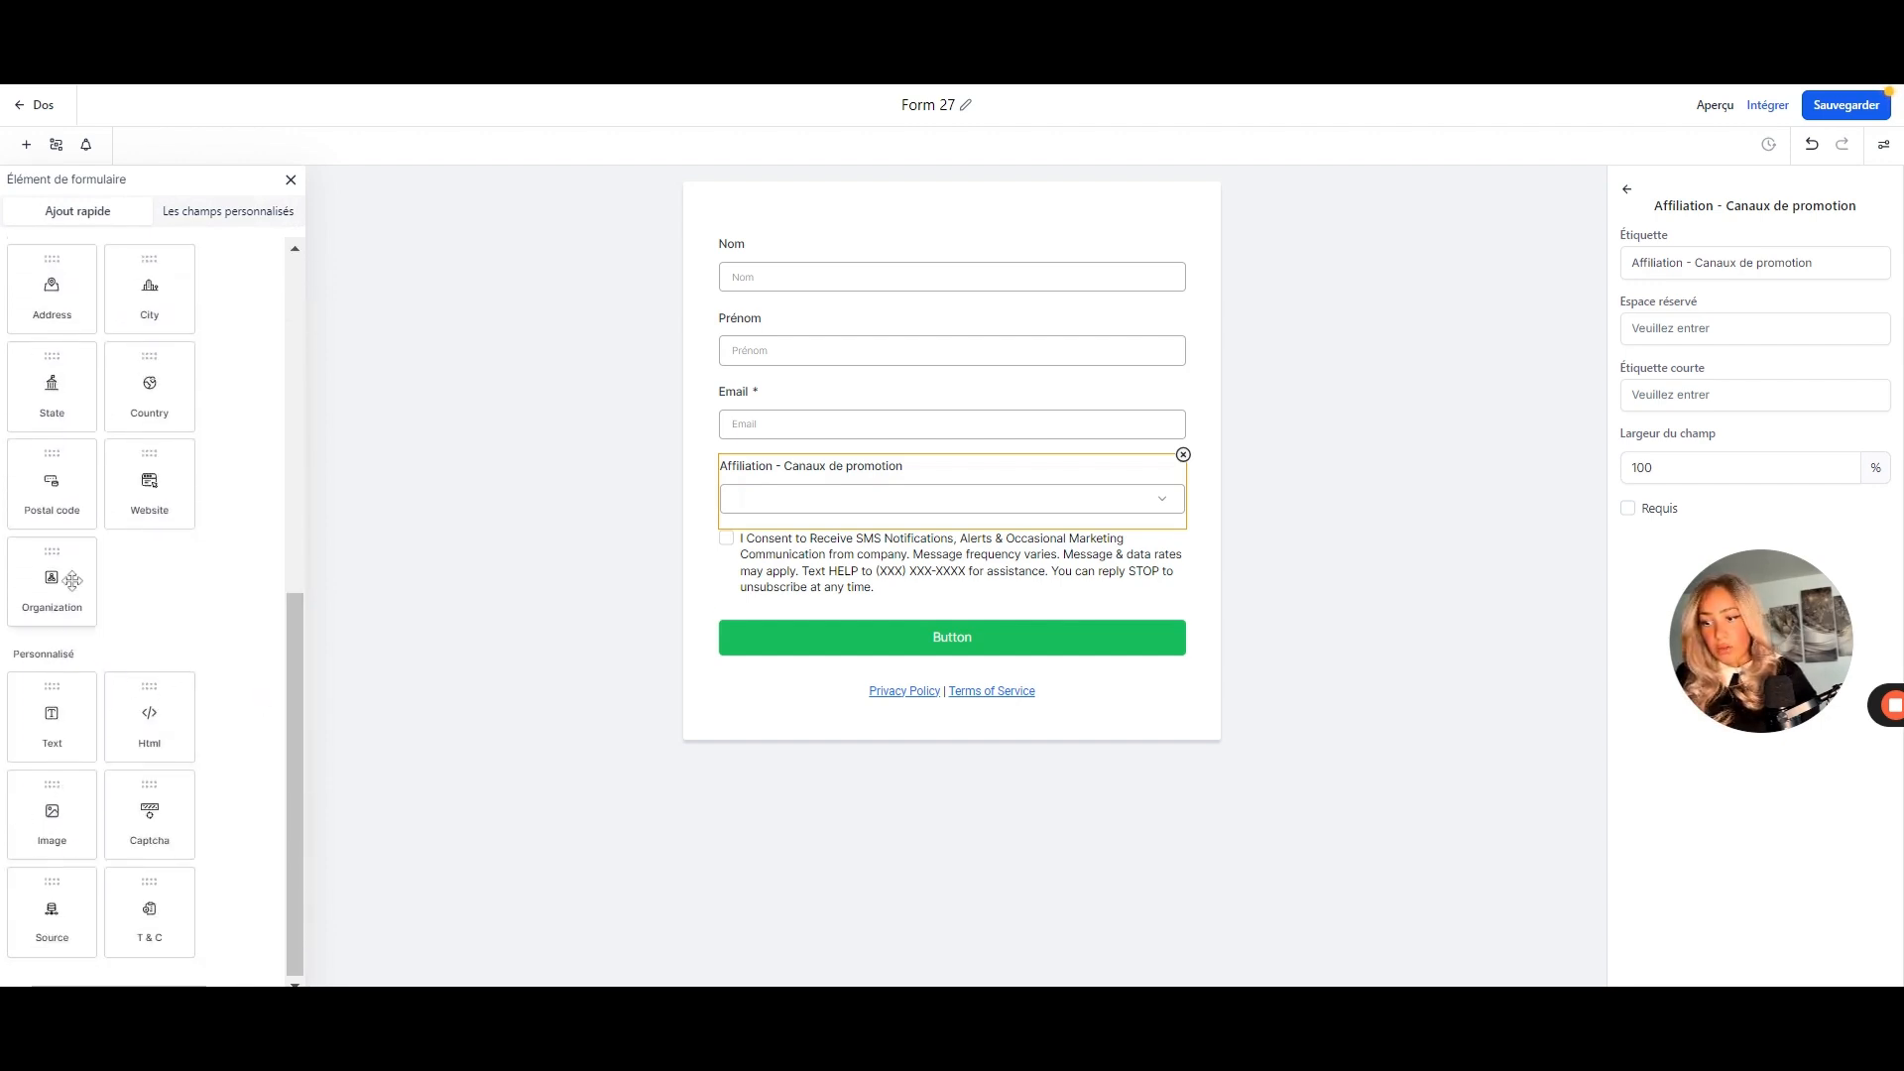
scroll(72, 581, up, 1)
scroll(73, 581, up, 5)
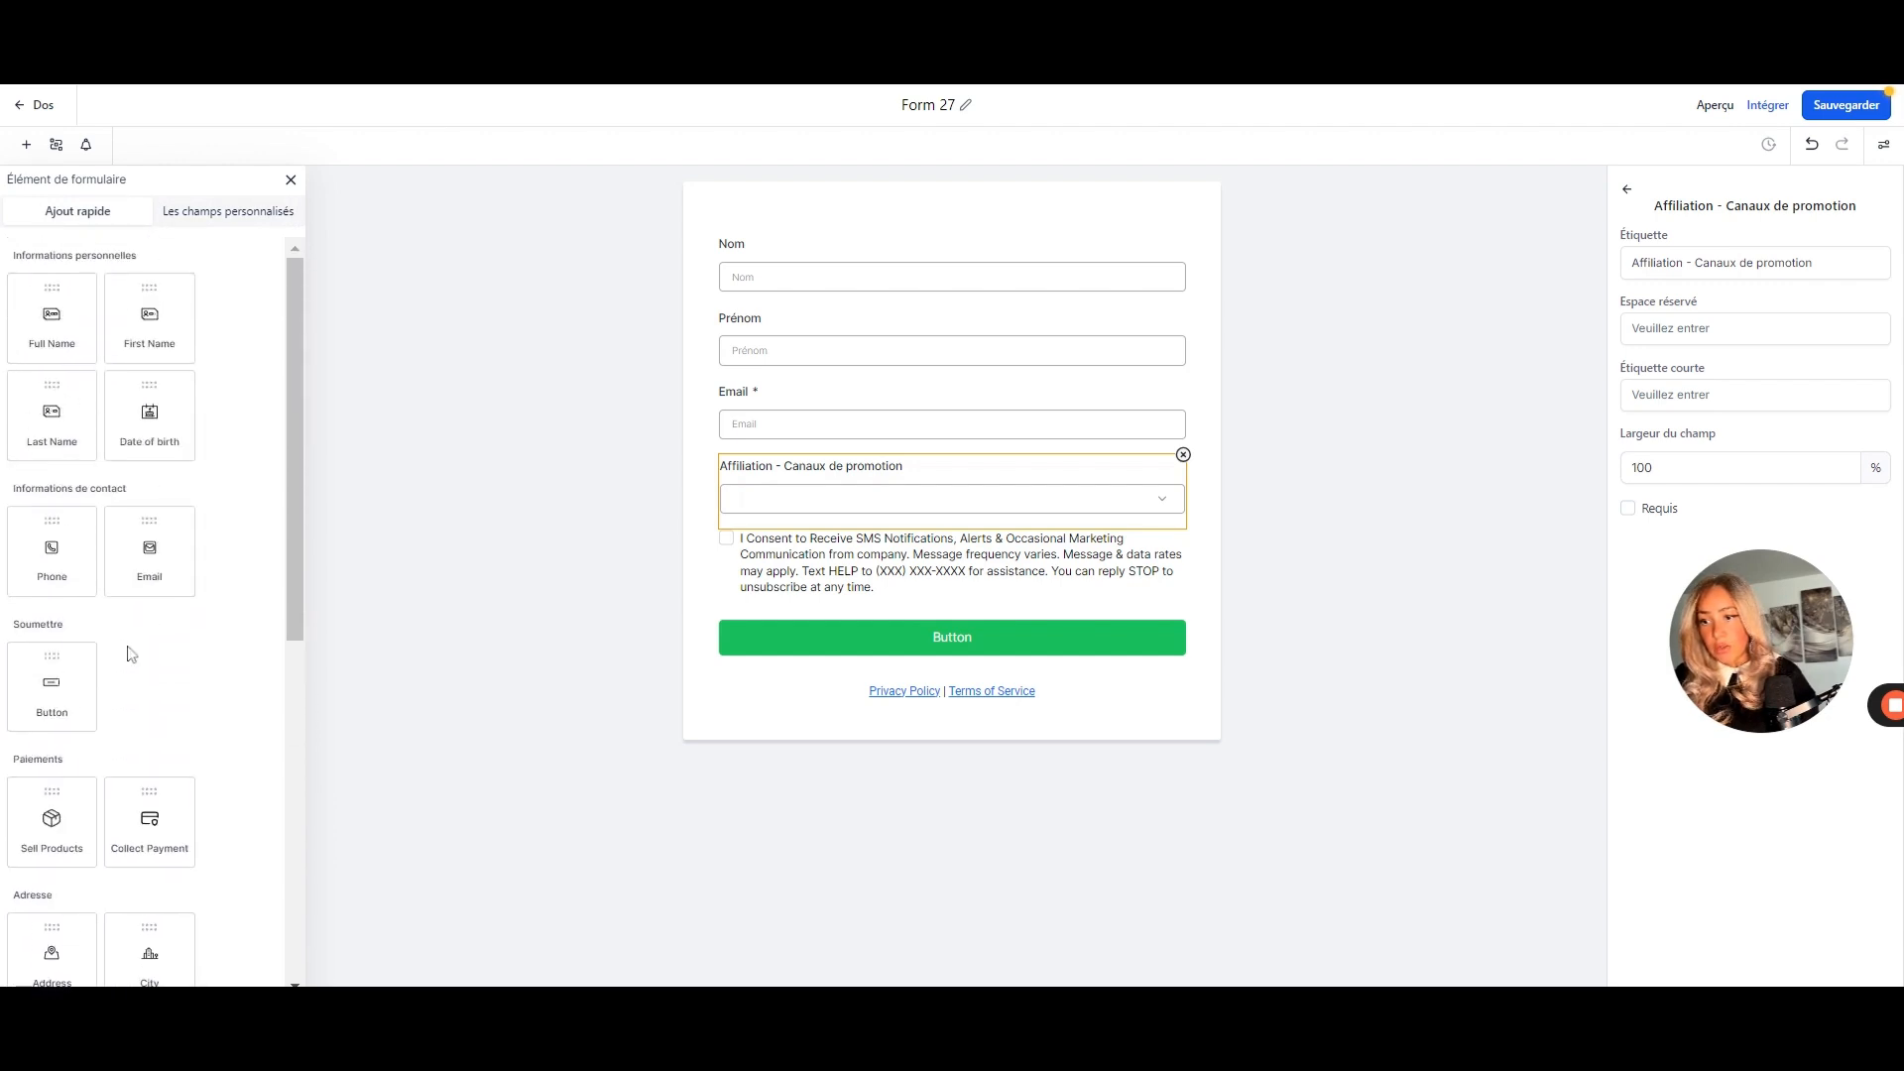
scroll(129, 652, down, 3)
scroll(131, 655, down, 3)
scroll(120, 801, up, 1)
drag(149, 628, 793, 506)
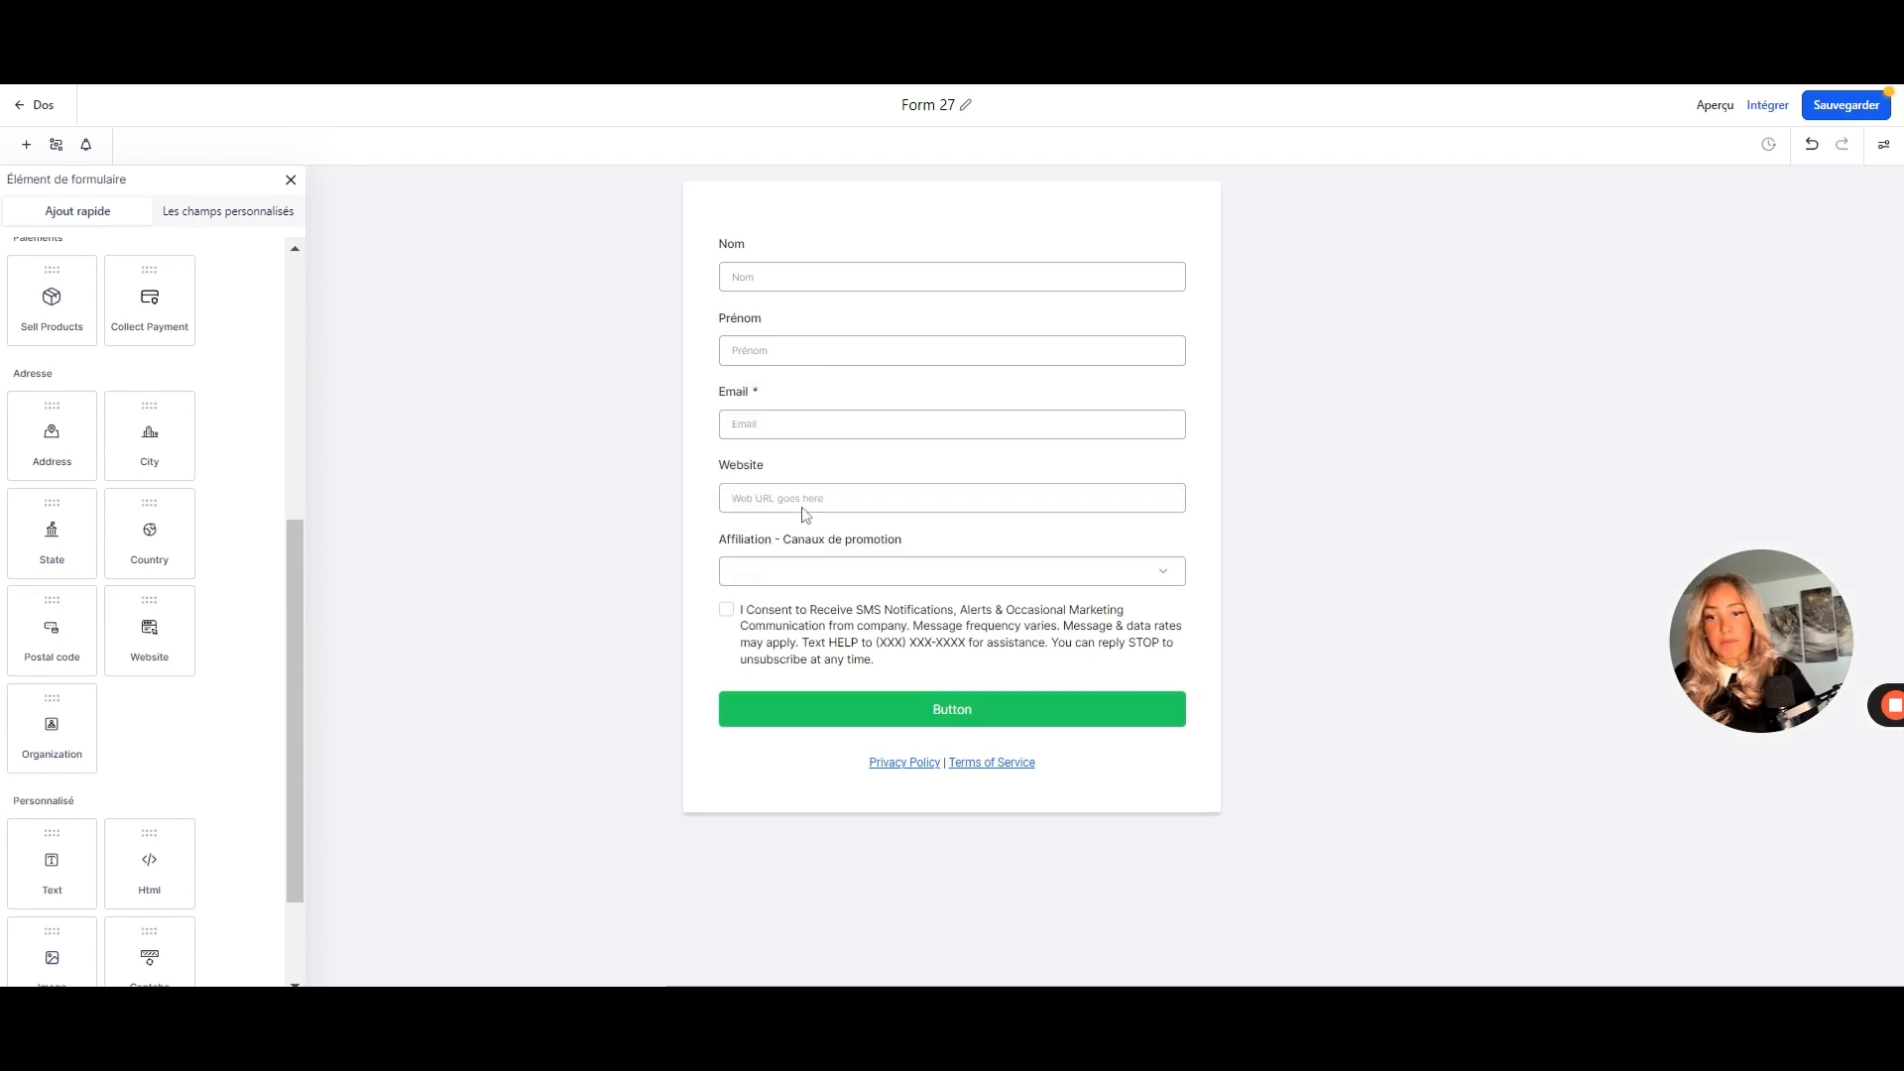
click(739, 479)
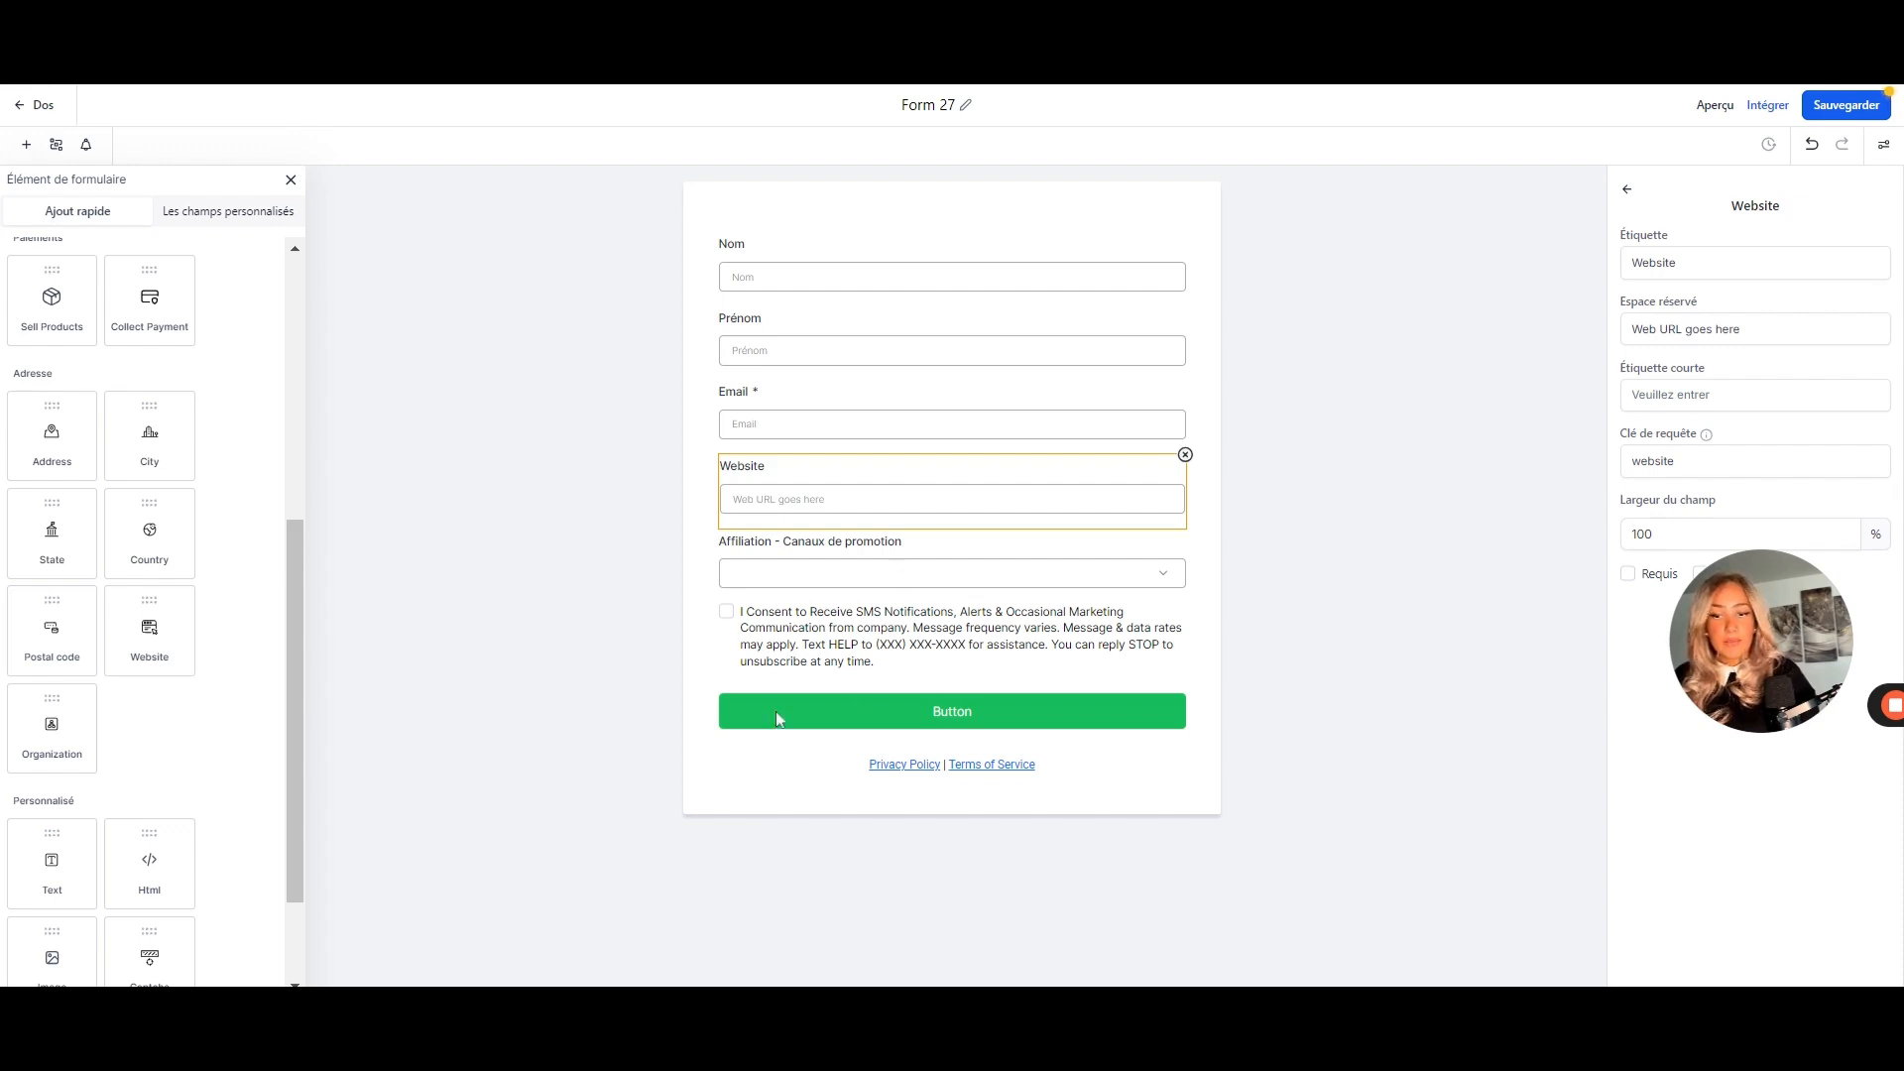
click(937, 637)
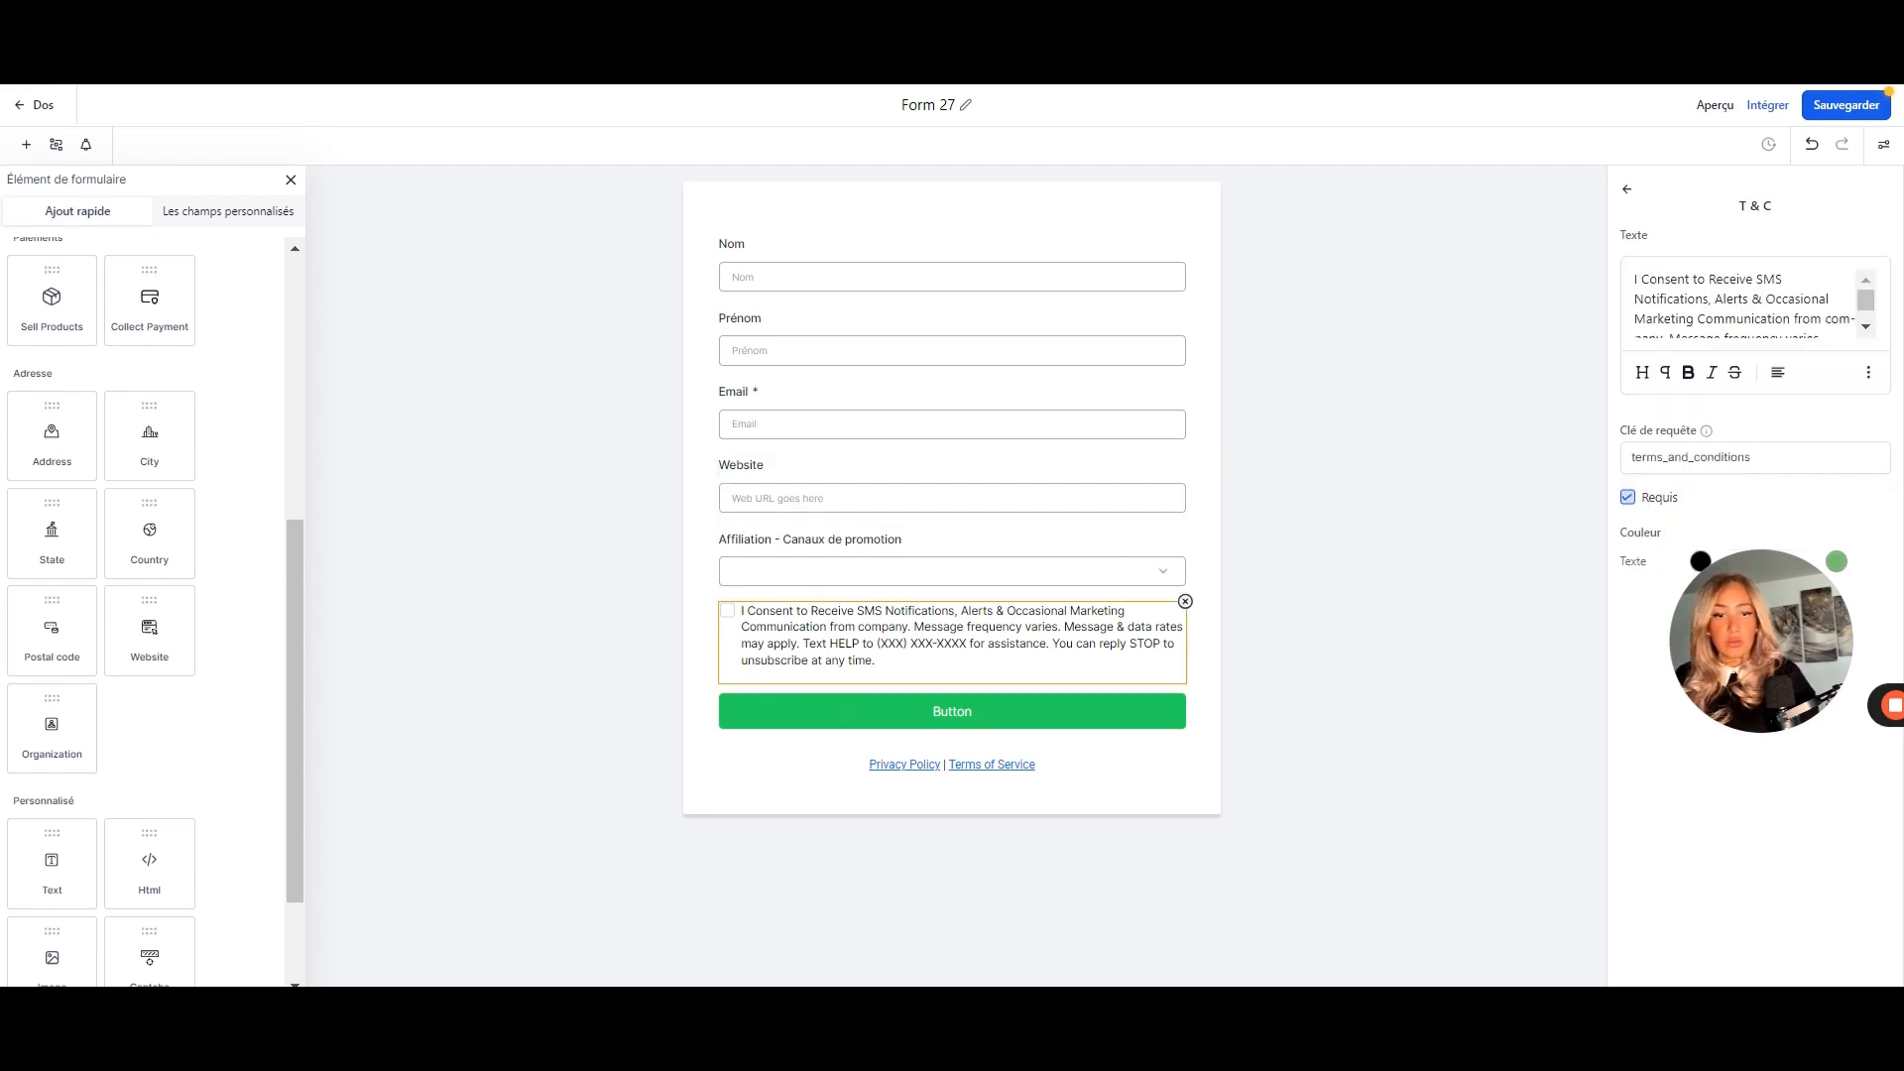
- Change the submit button's background colour to blue
drag(1635, 279, 1812, 355)
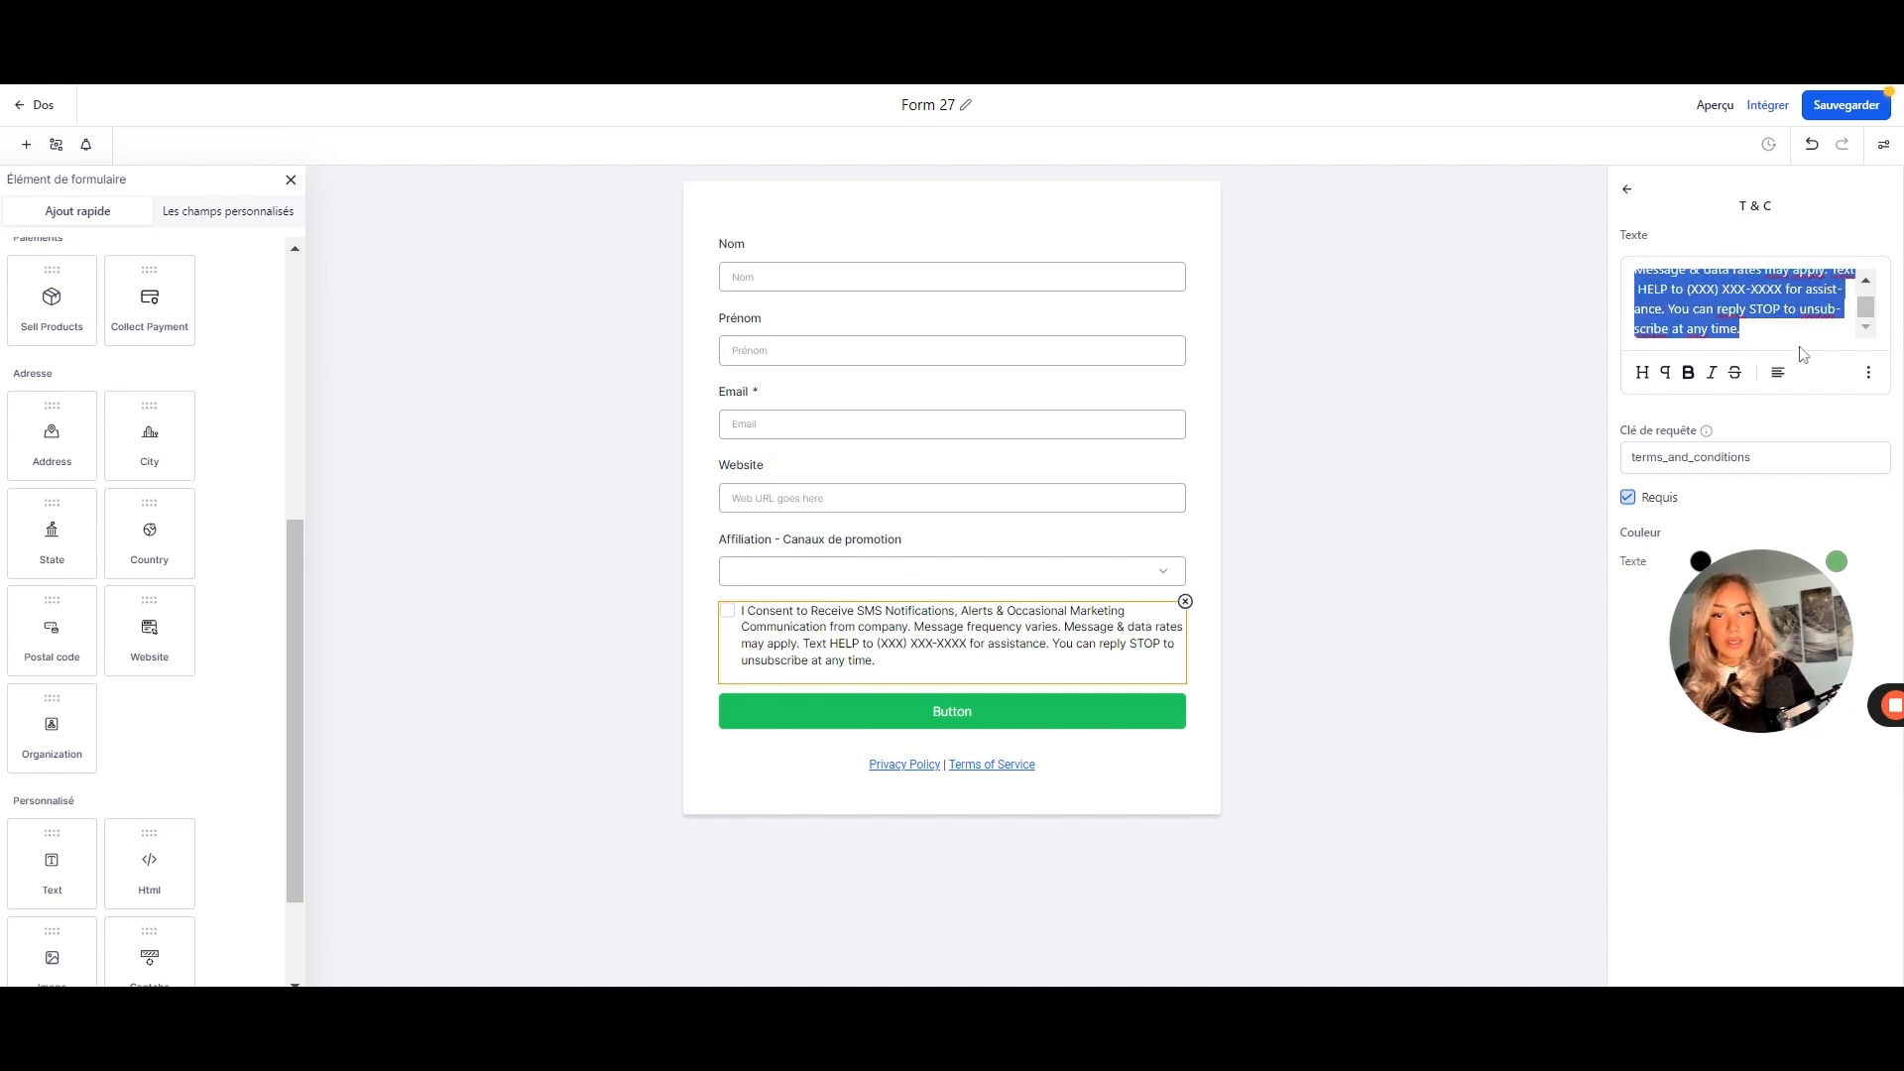
drag(1748, 615, 1611, 809)
click(926, 736)
scroll(1756, 516, down, 2)
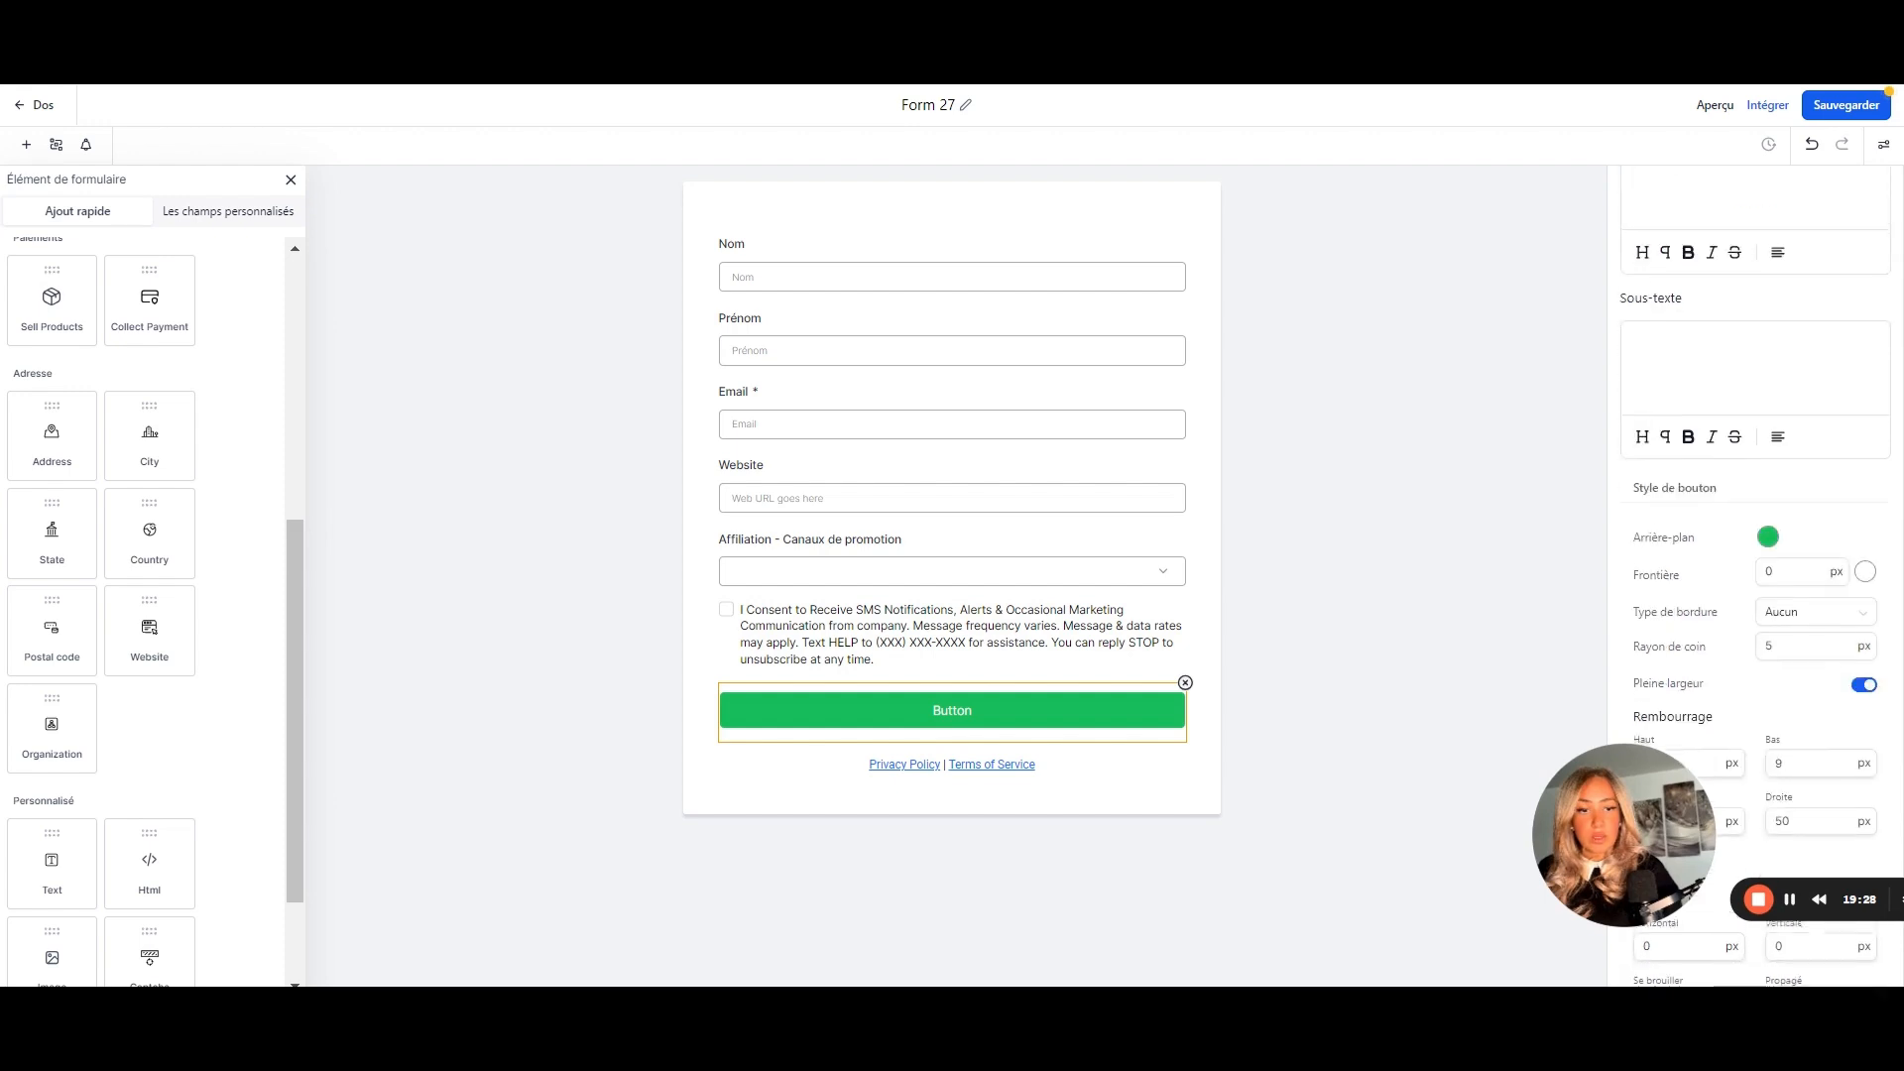
click(1769, 526)
drag(1755, 718, 1794, 729)
click(1833, 102)
- Rename the form to 'Affiliaition Formulaire _ Page site'
click(932, 104)
text(Affiliaition Formulaire _ Page site)
click(1292, 269)
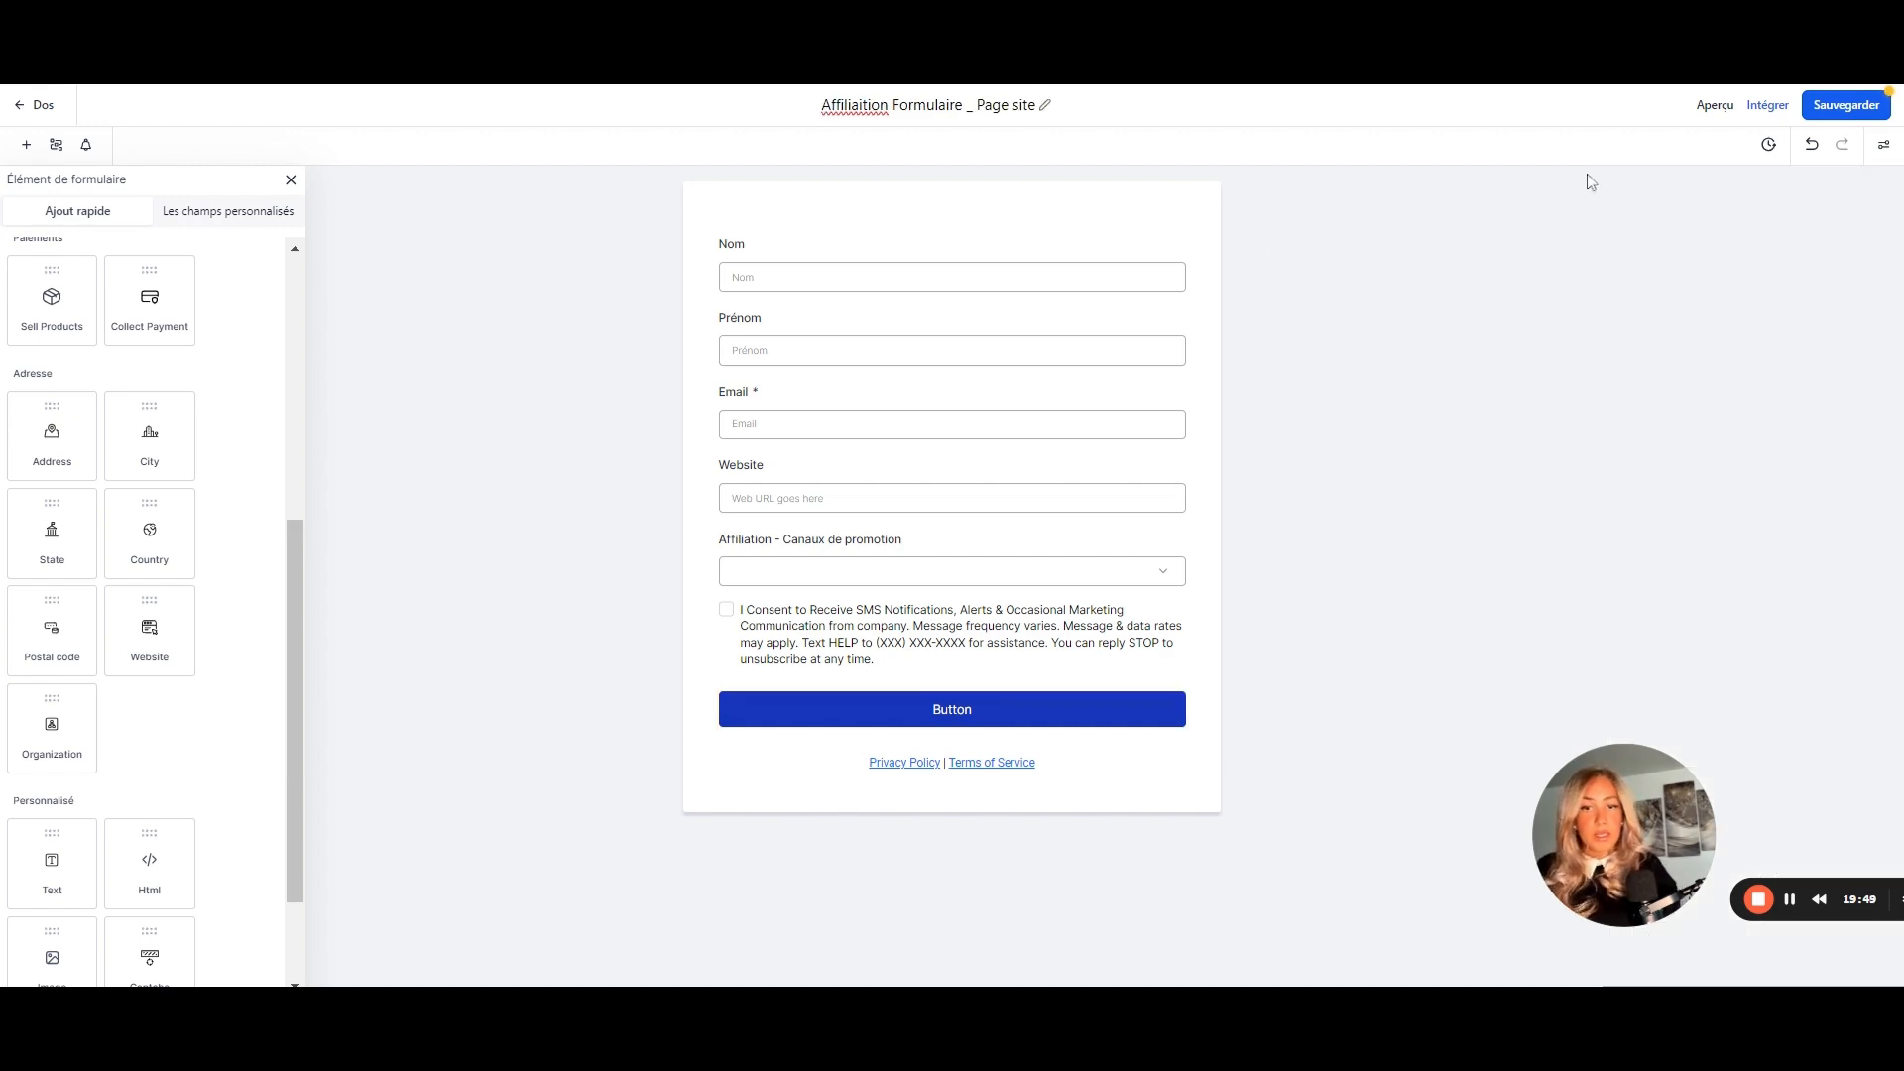
- Copy the form's shareable link from the Integrate options and save the form
click(1771, 107)
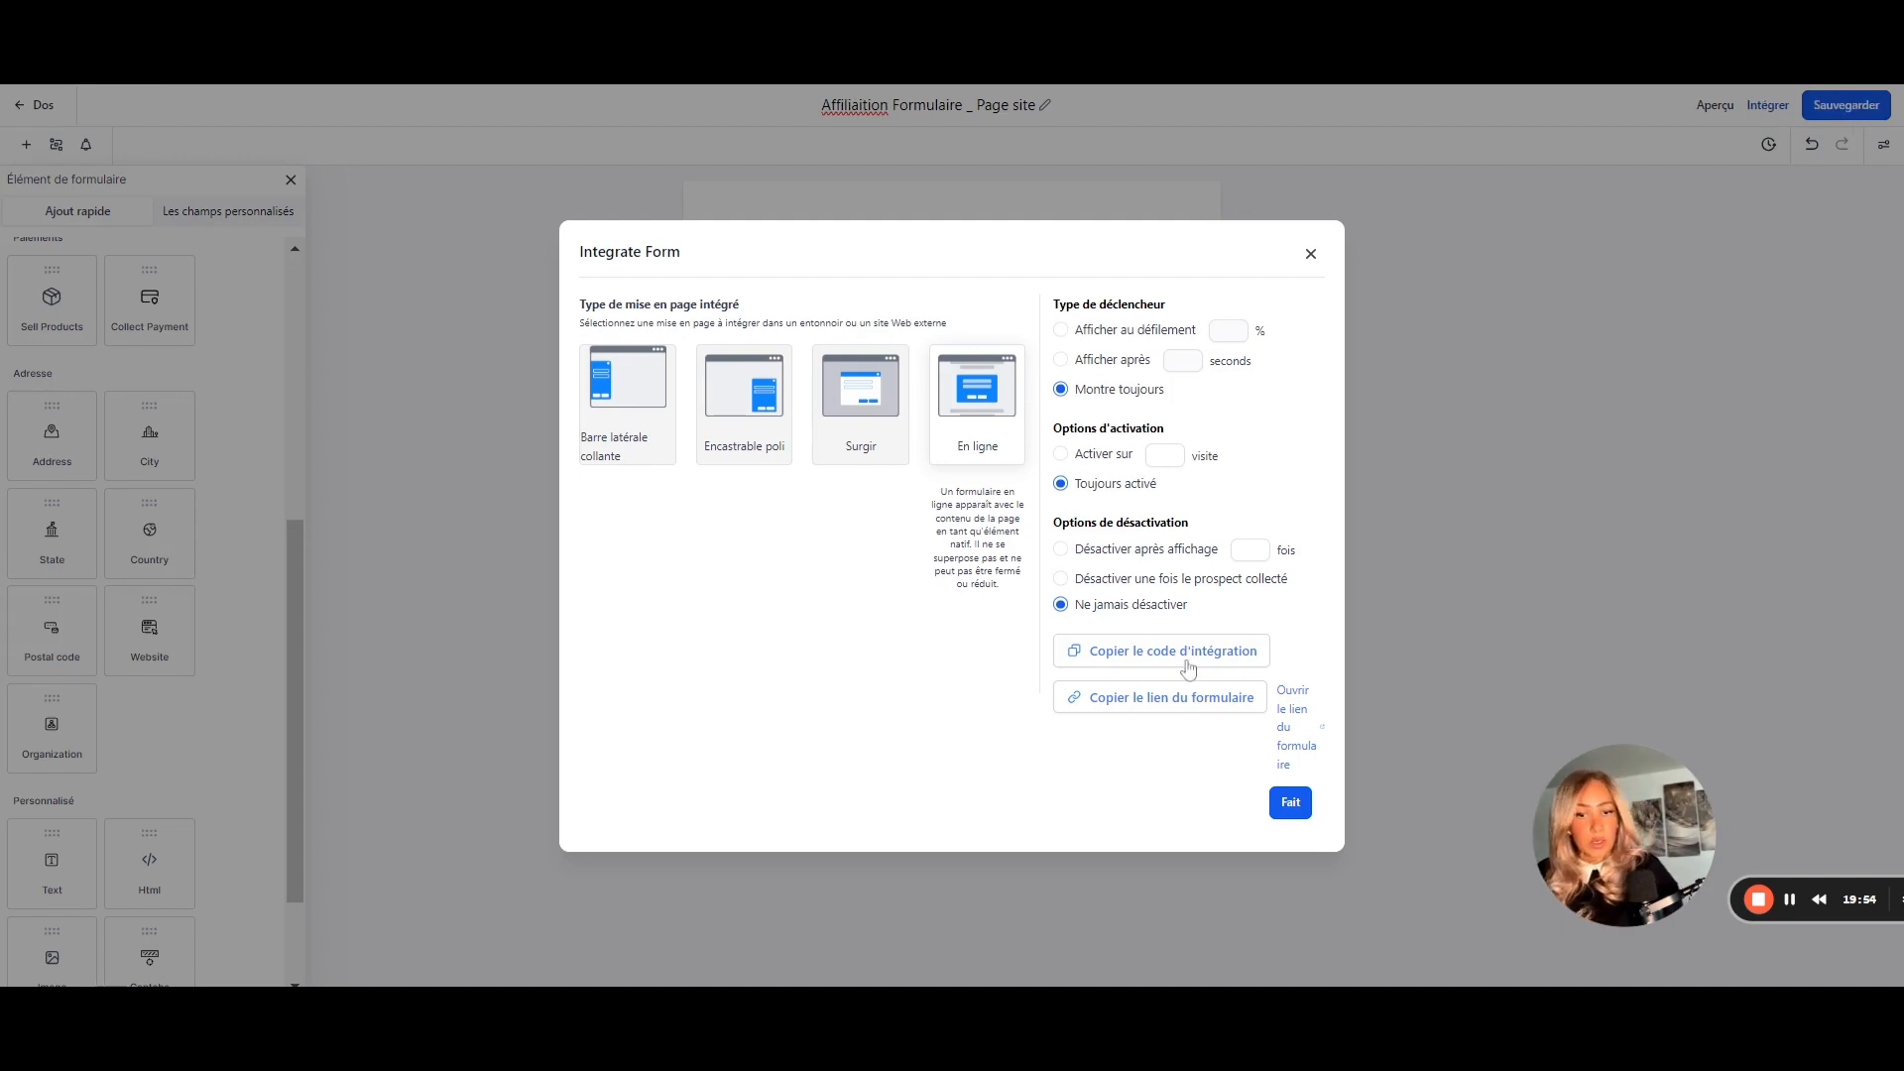
click(1127, 704)
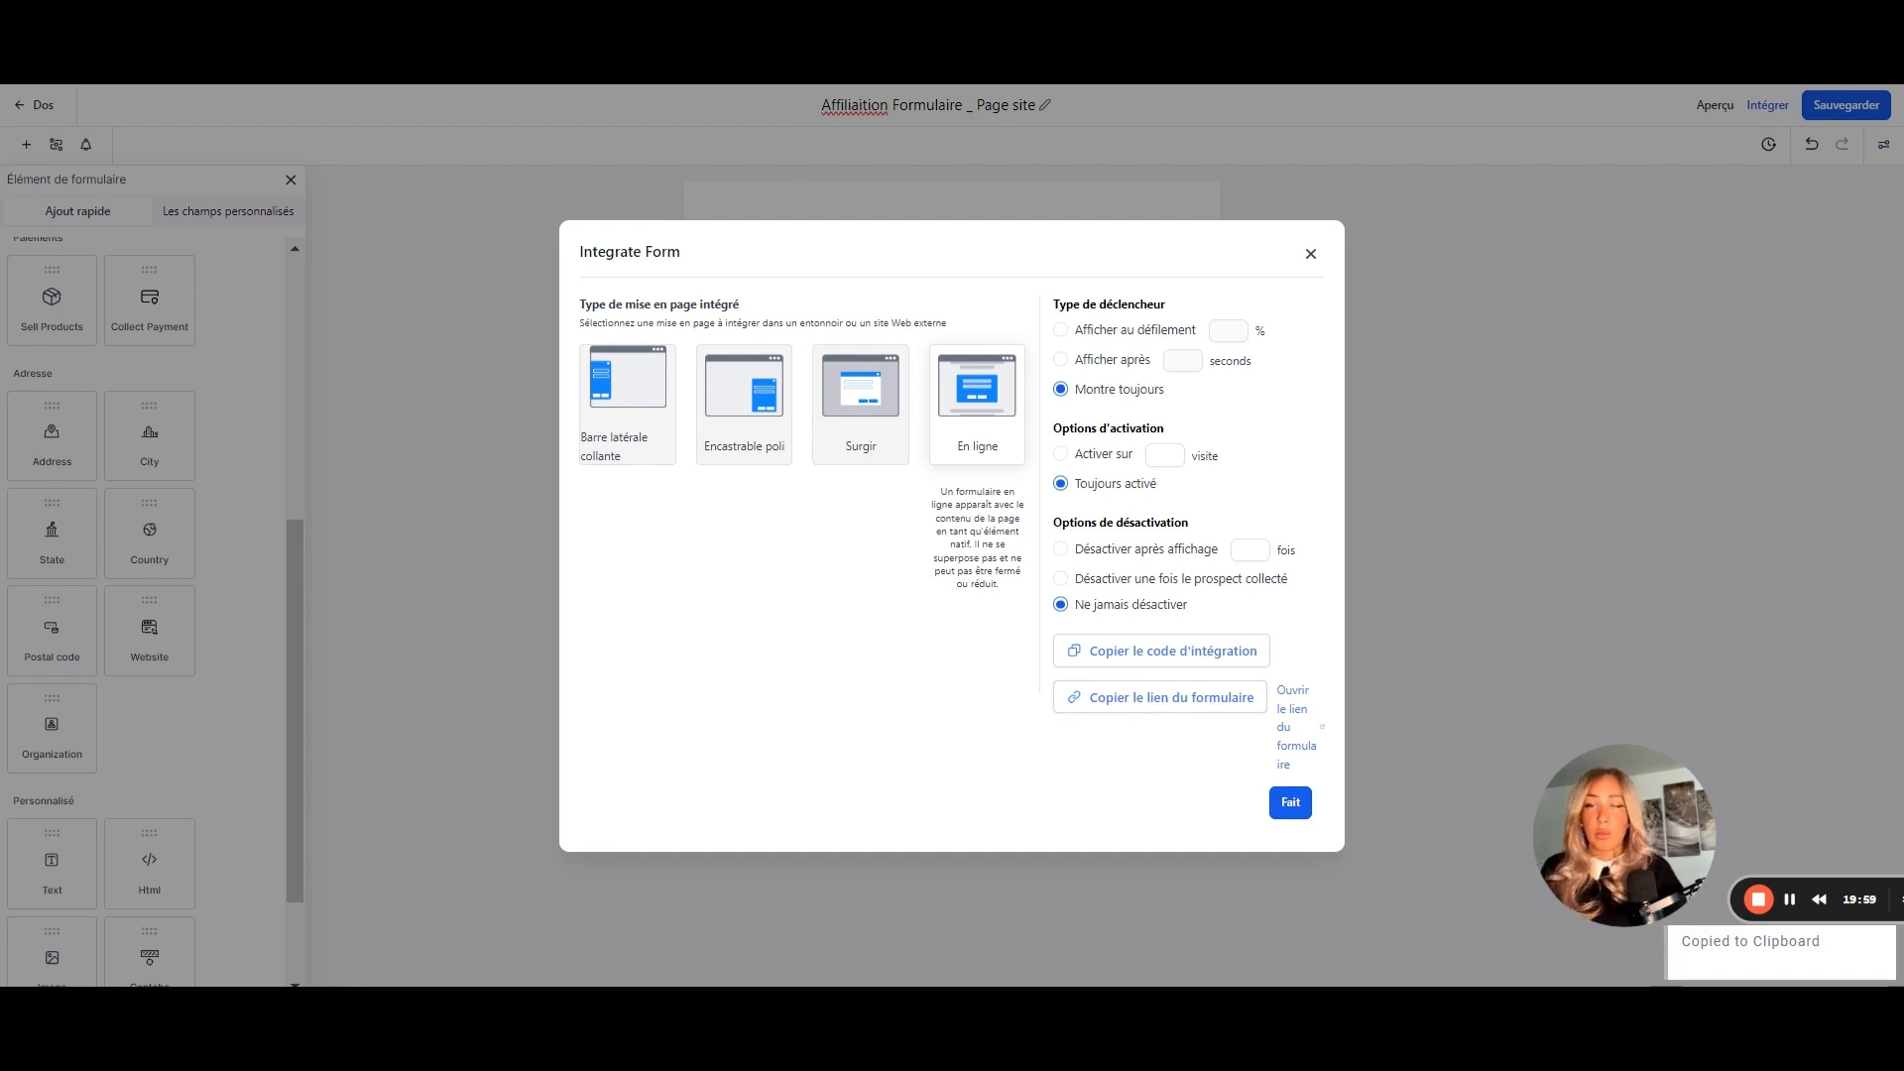
click(1310, 254)
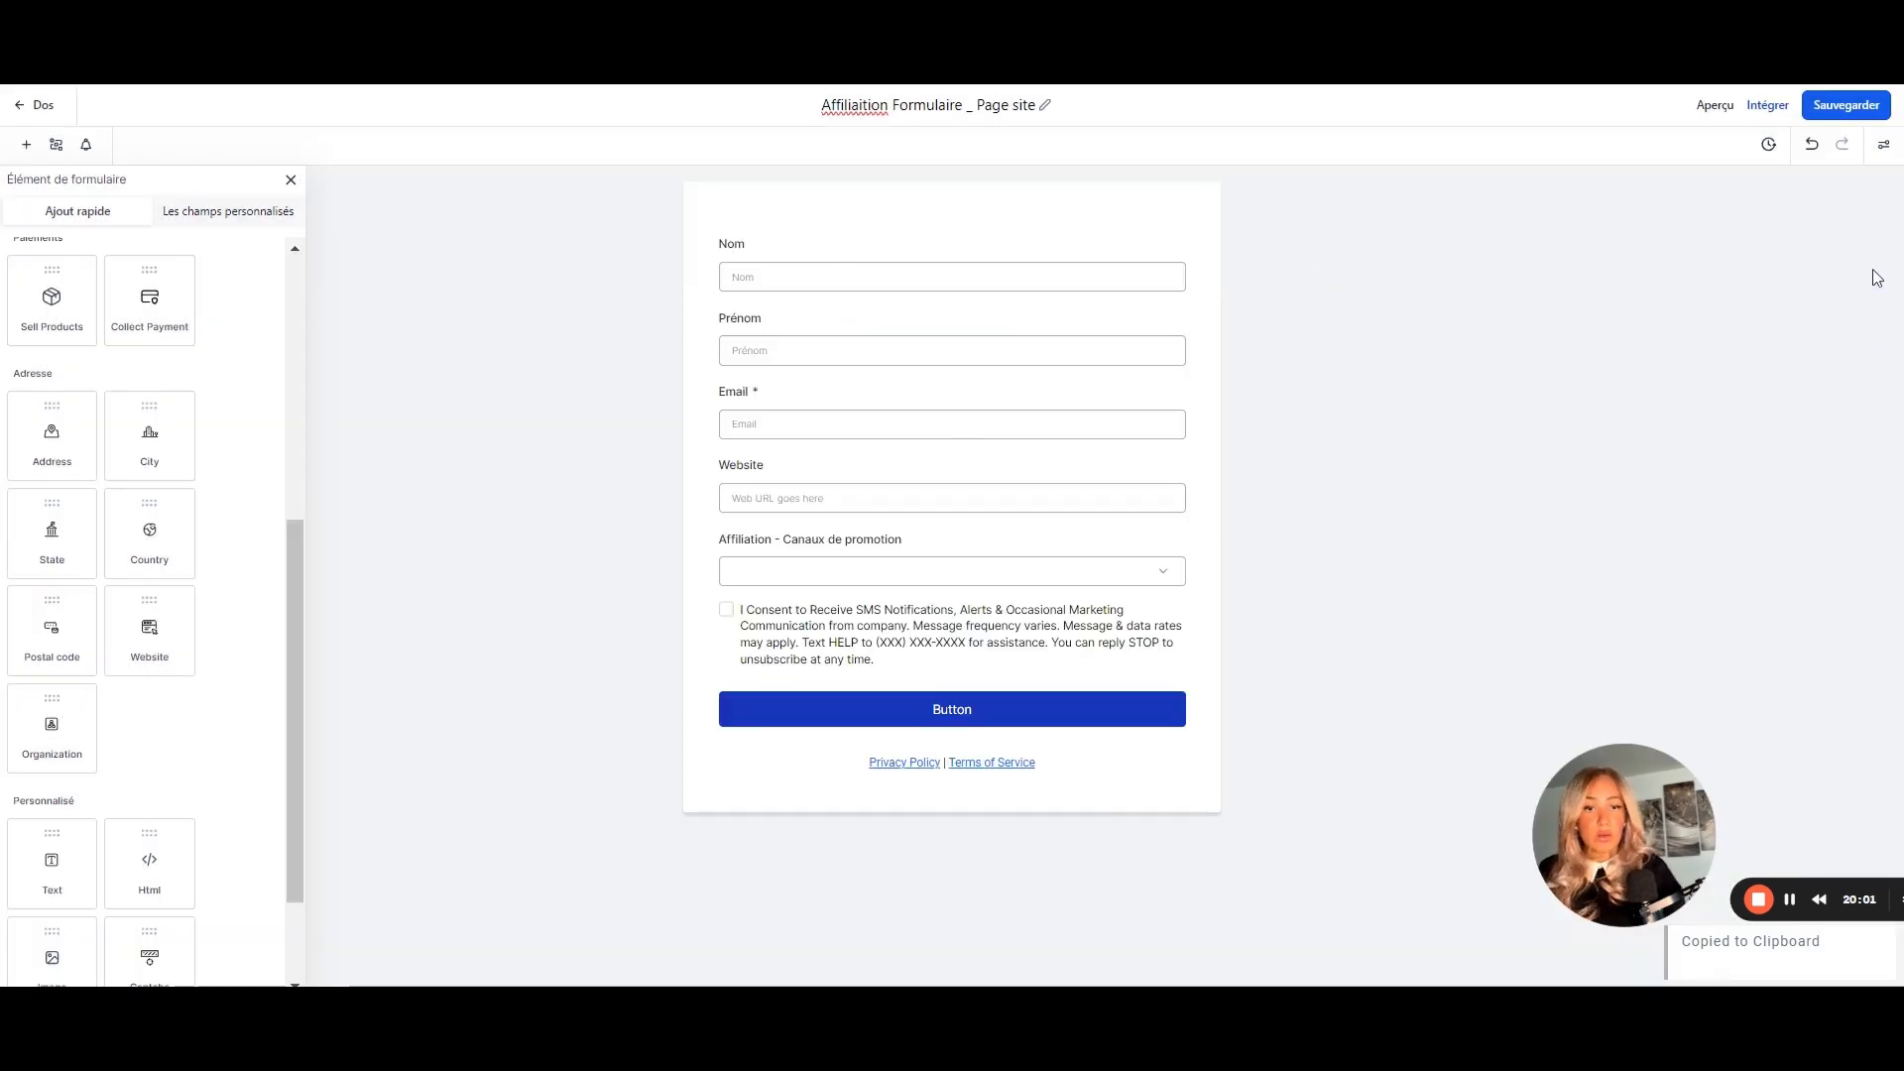
click(1833, 105)
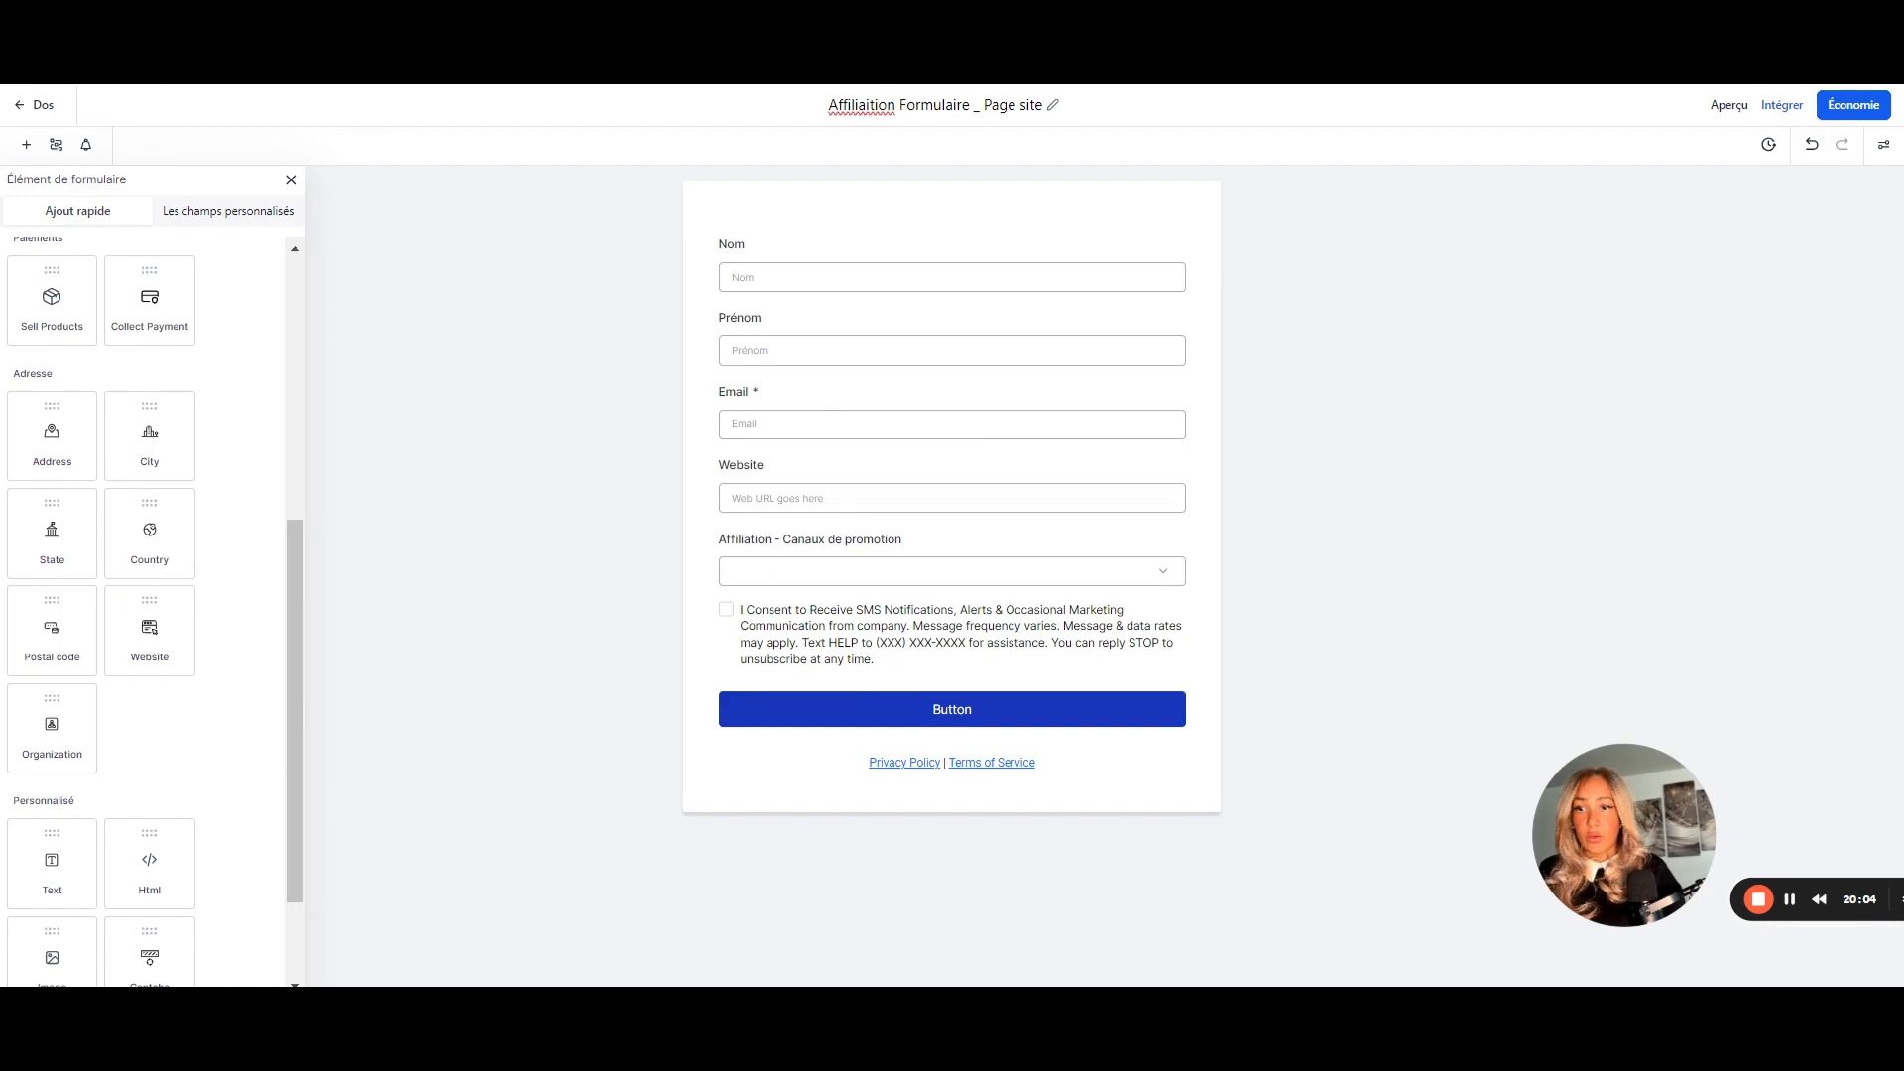
key(ctrl+Tab)
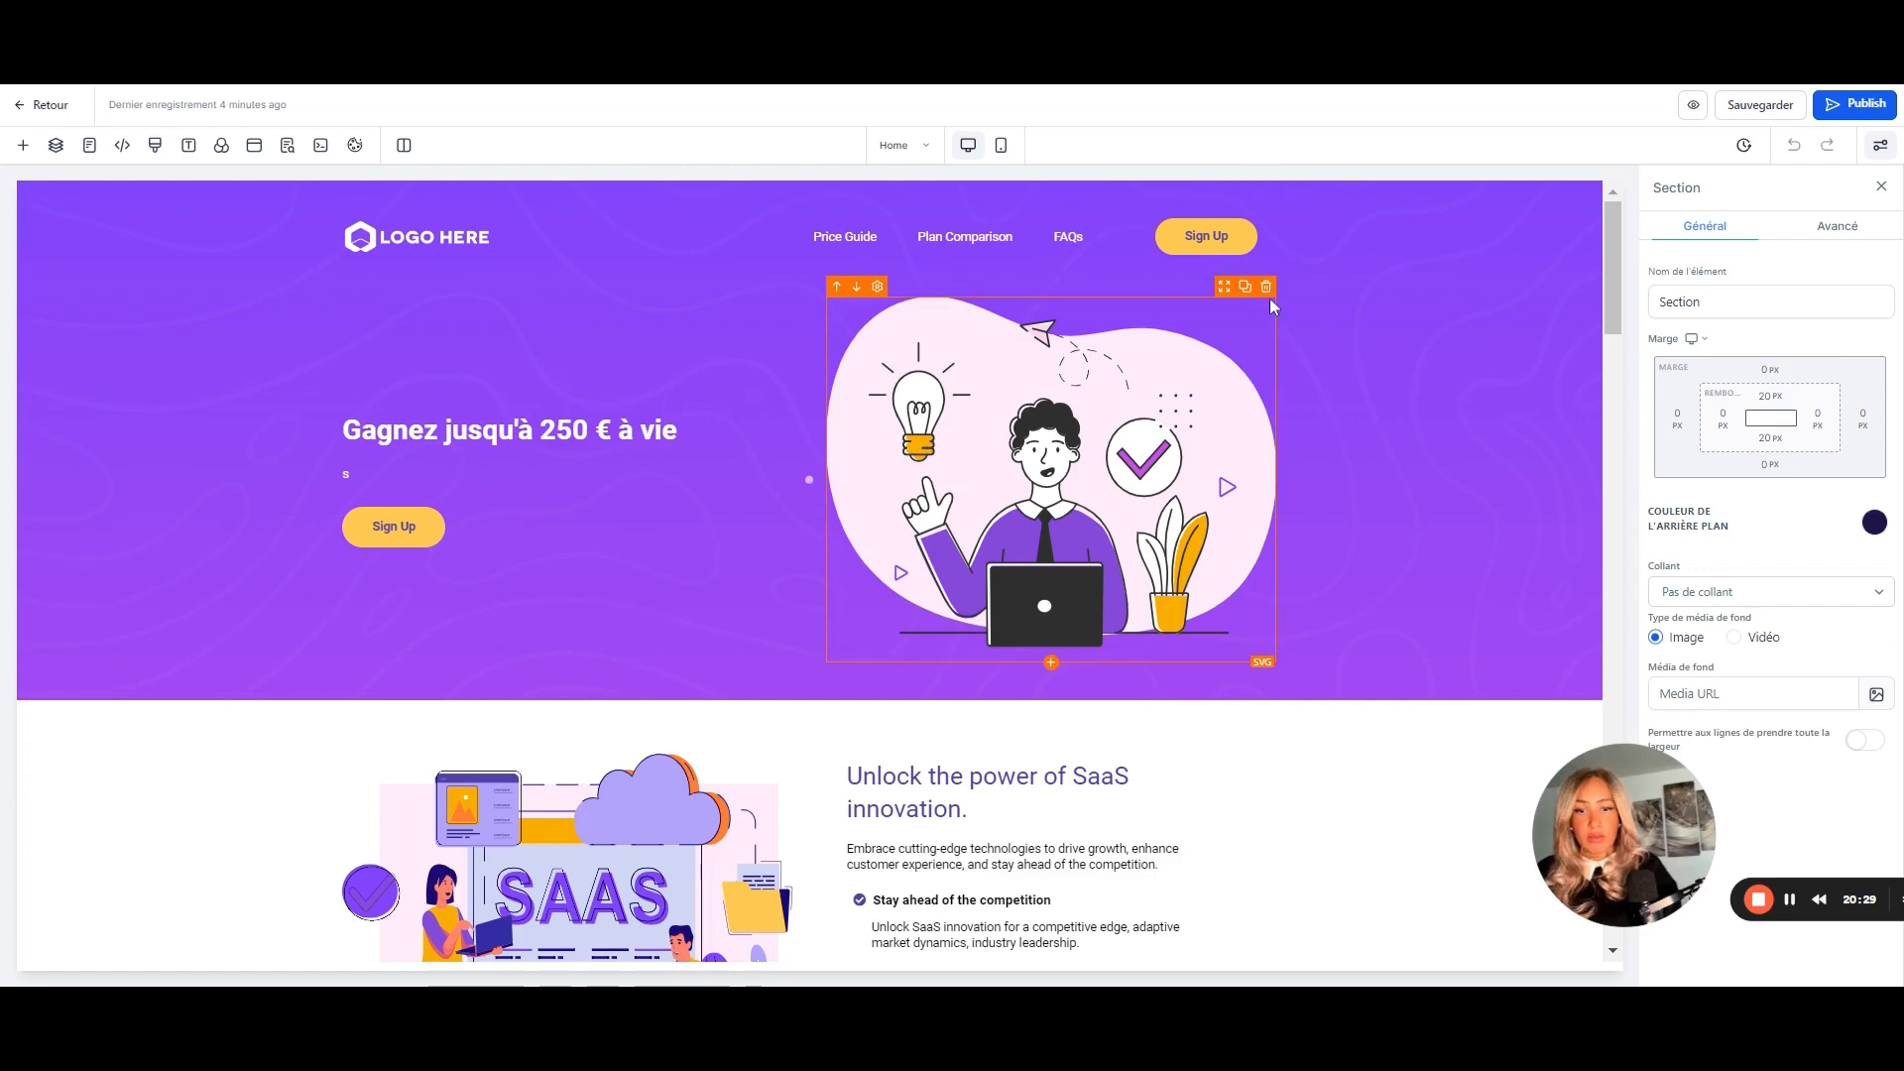
- Replace the Home page hero image with a Form element showing '001- 9 Affiliation form'
click(1267, 286)
click(1048, 363)
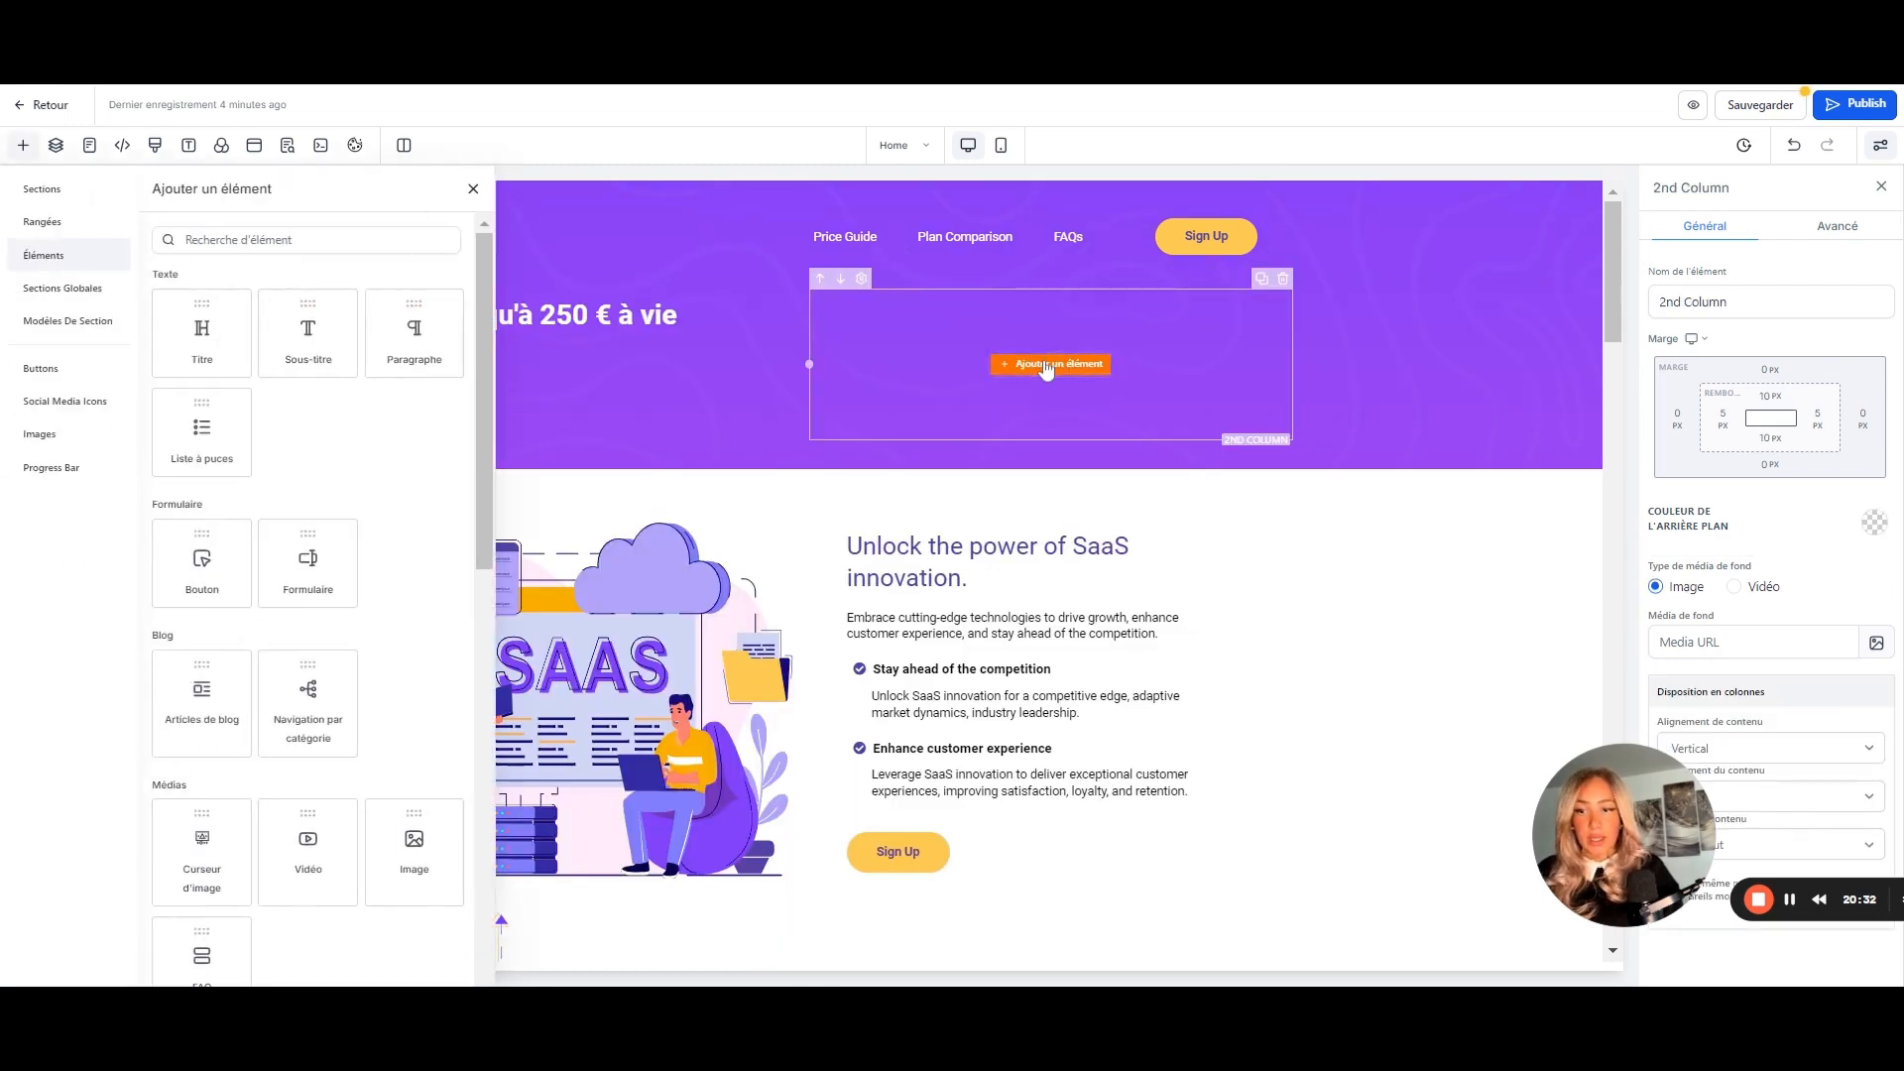
click(307, 240)
text(form)
click(201, 352)
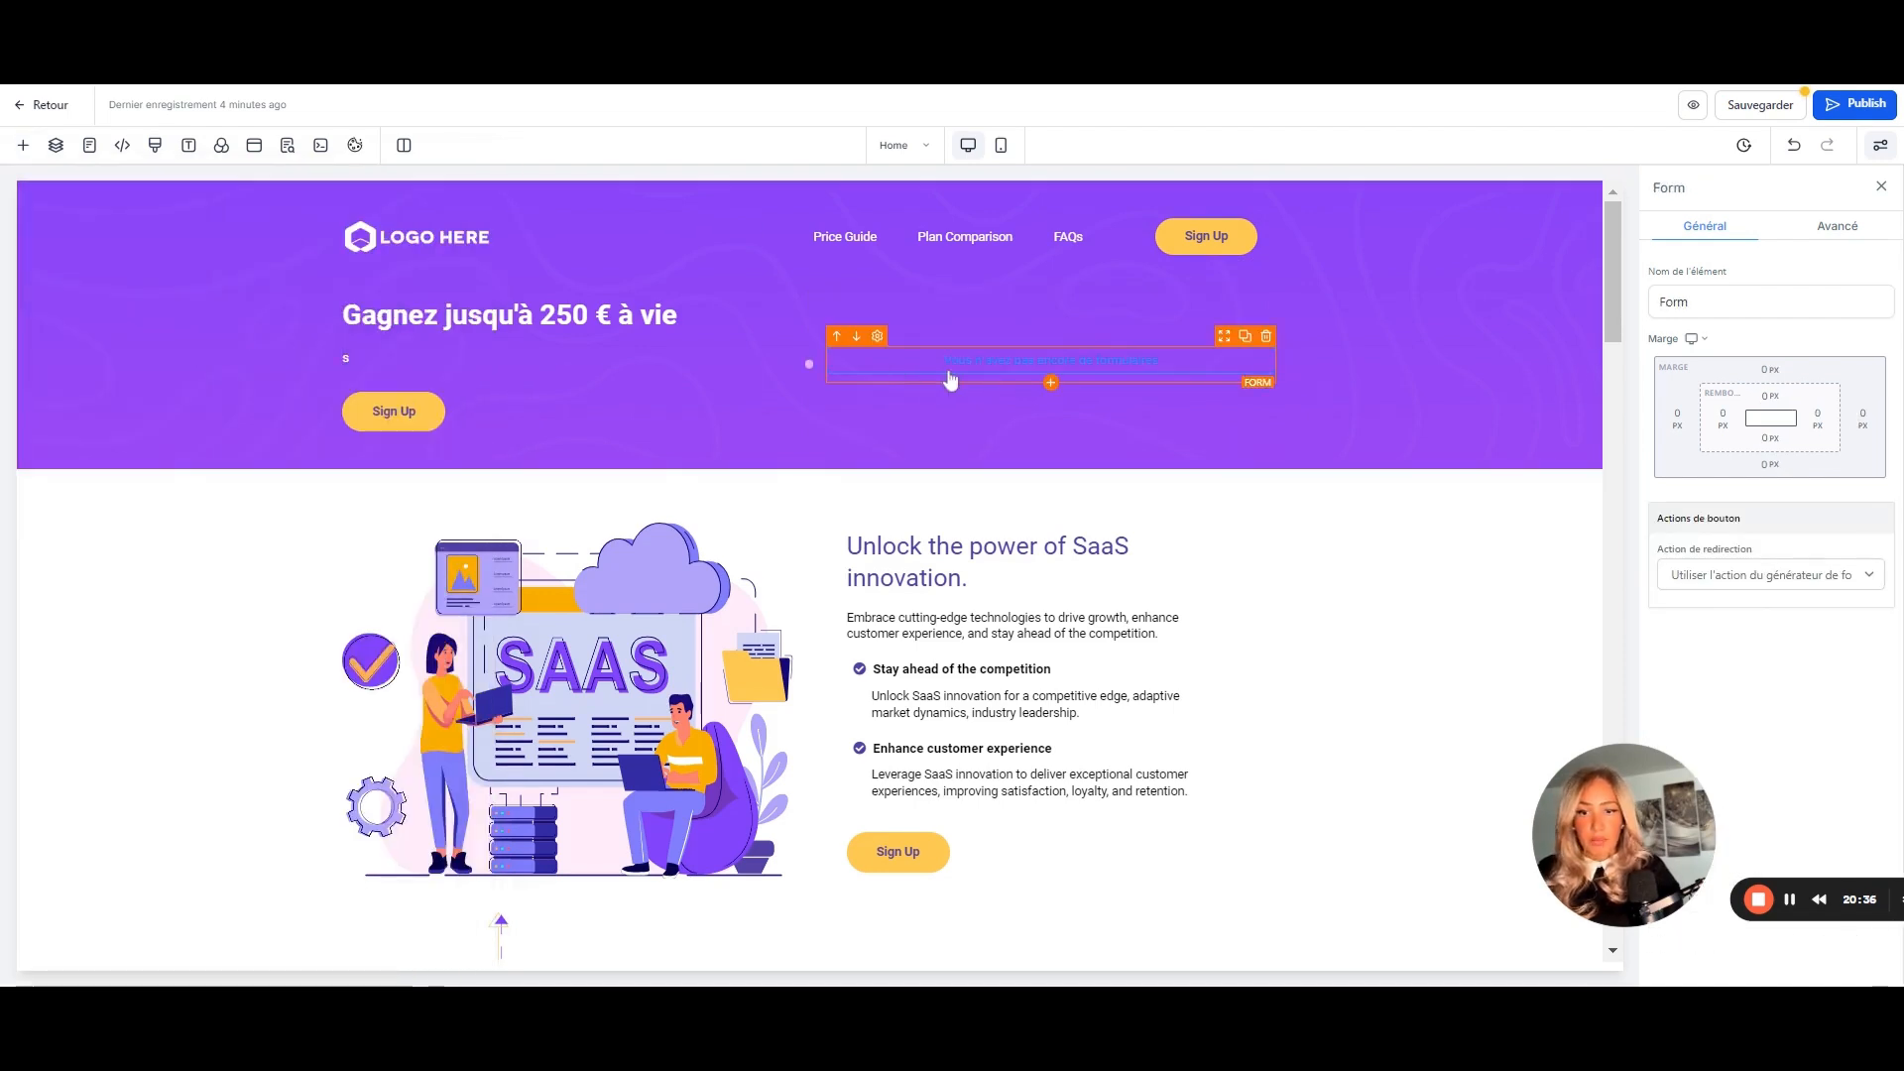
click(950, 380)
click(943, 472)
click(913, 529)
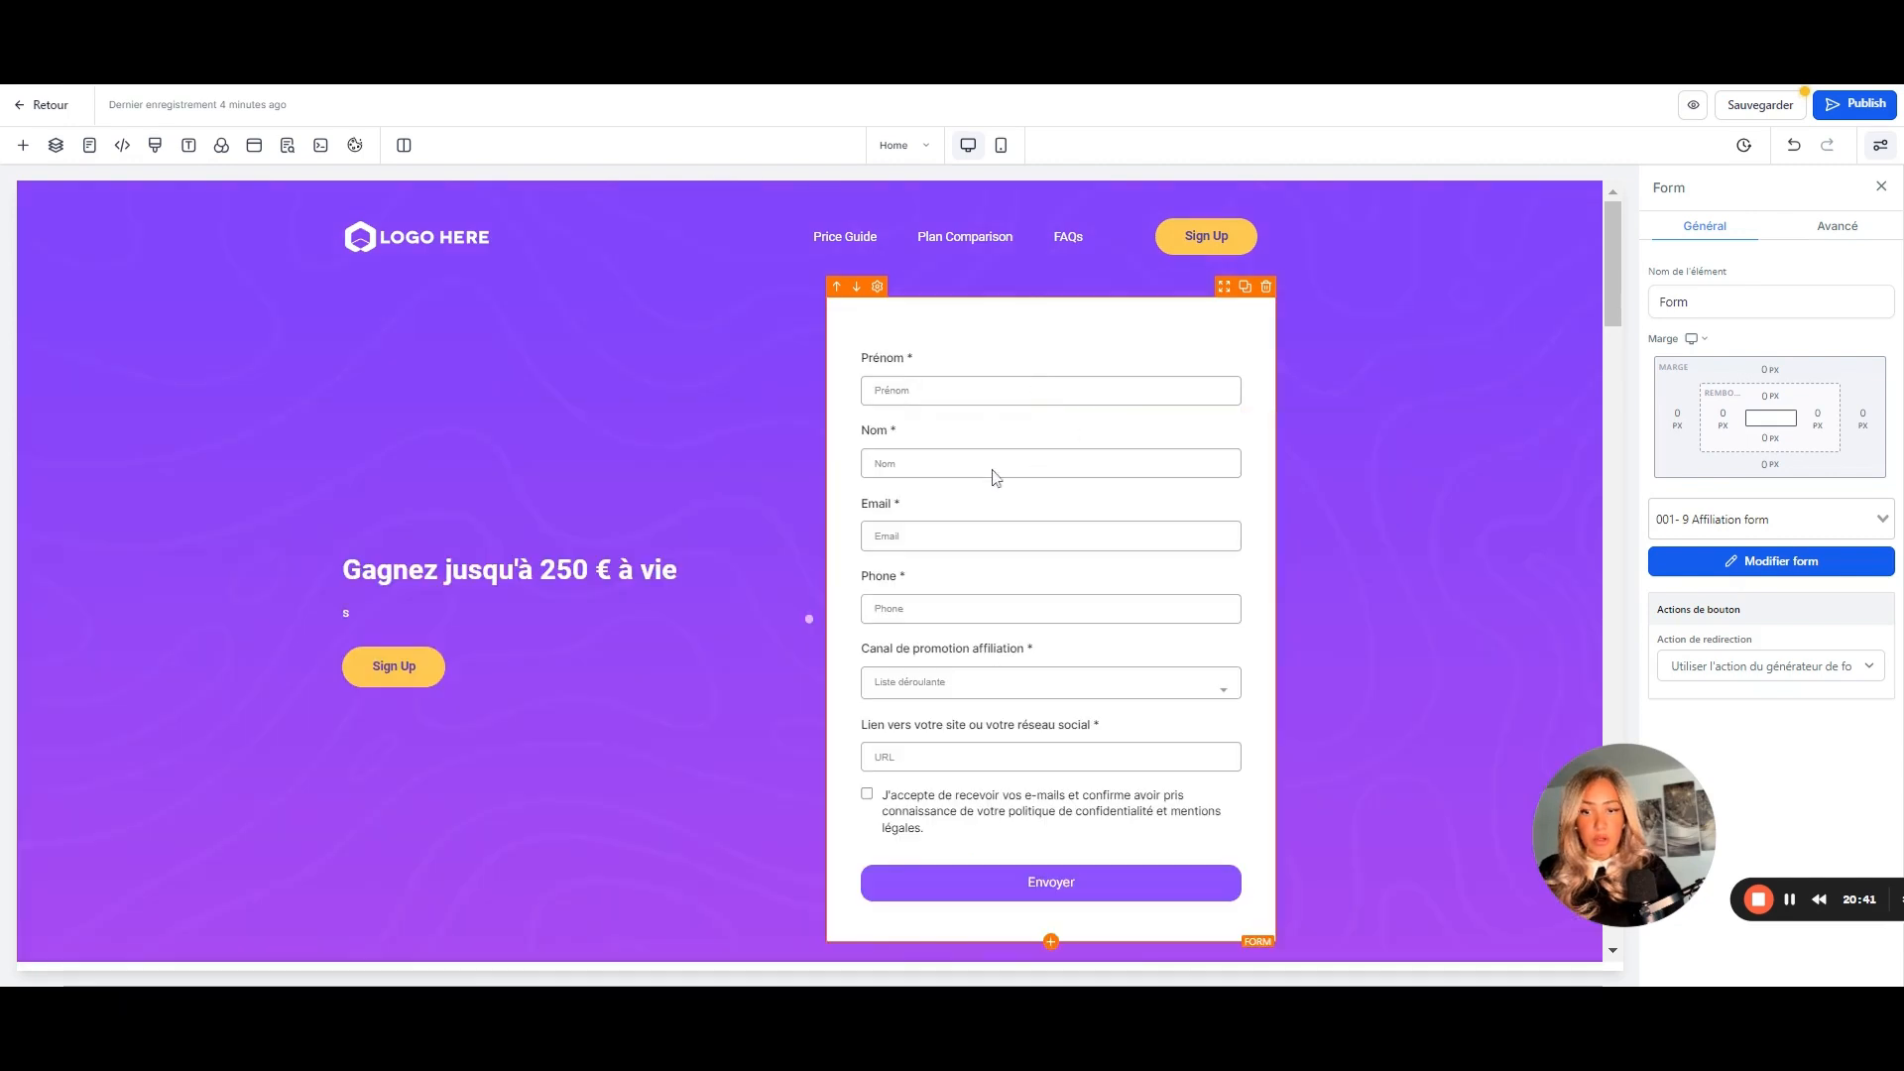
- Publish the Home page on the blog.bentrepreneur.fr domain and leave the editor
click(1836, 119)
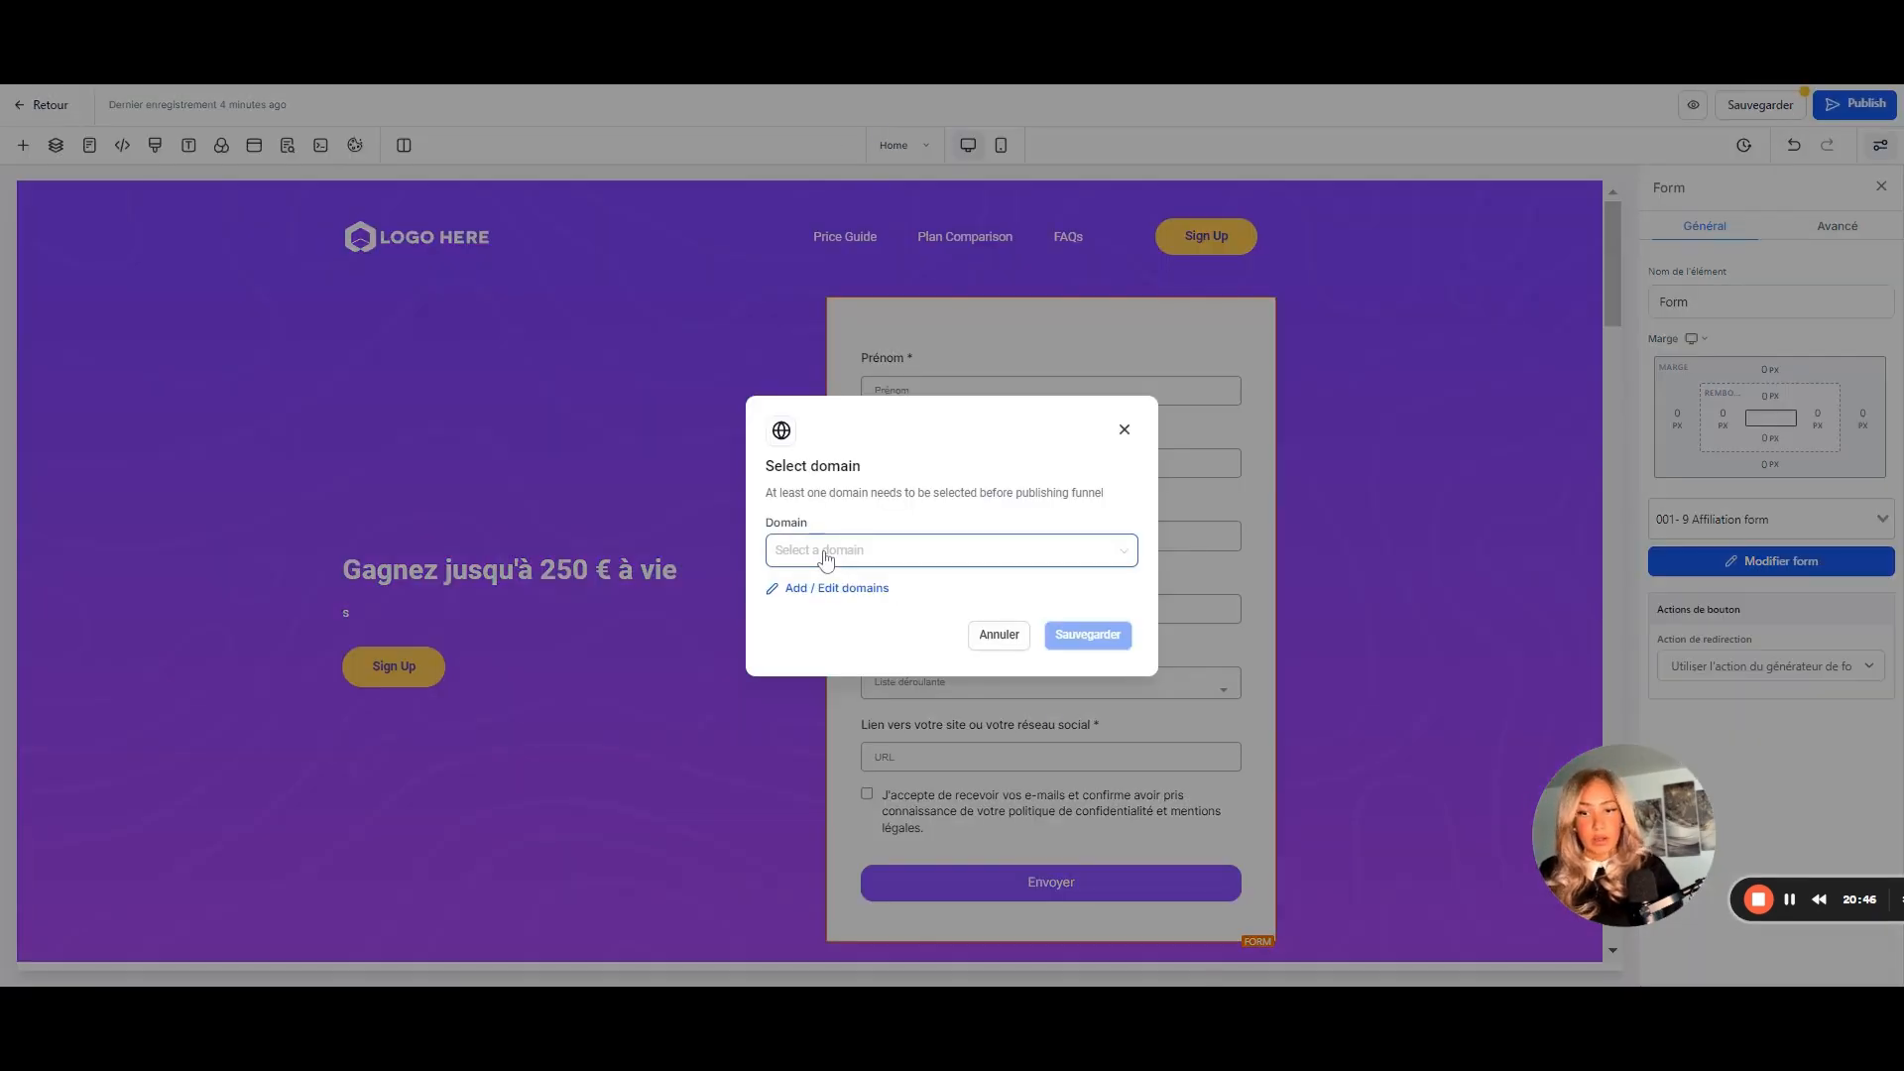
click(824, 552)
click(813, 587)
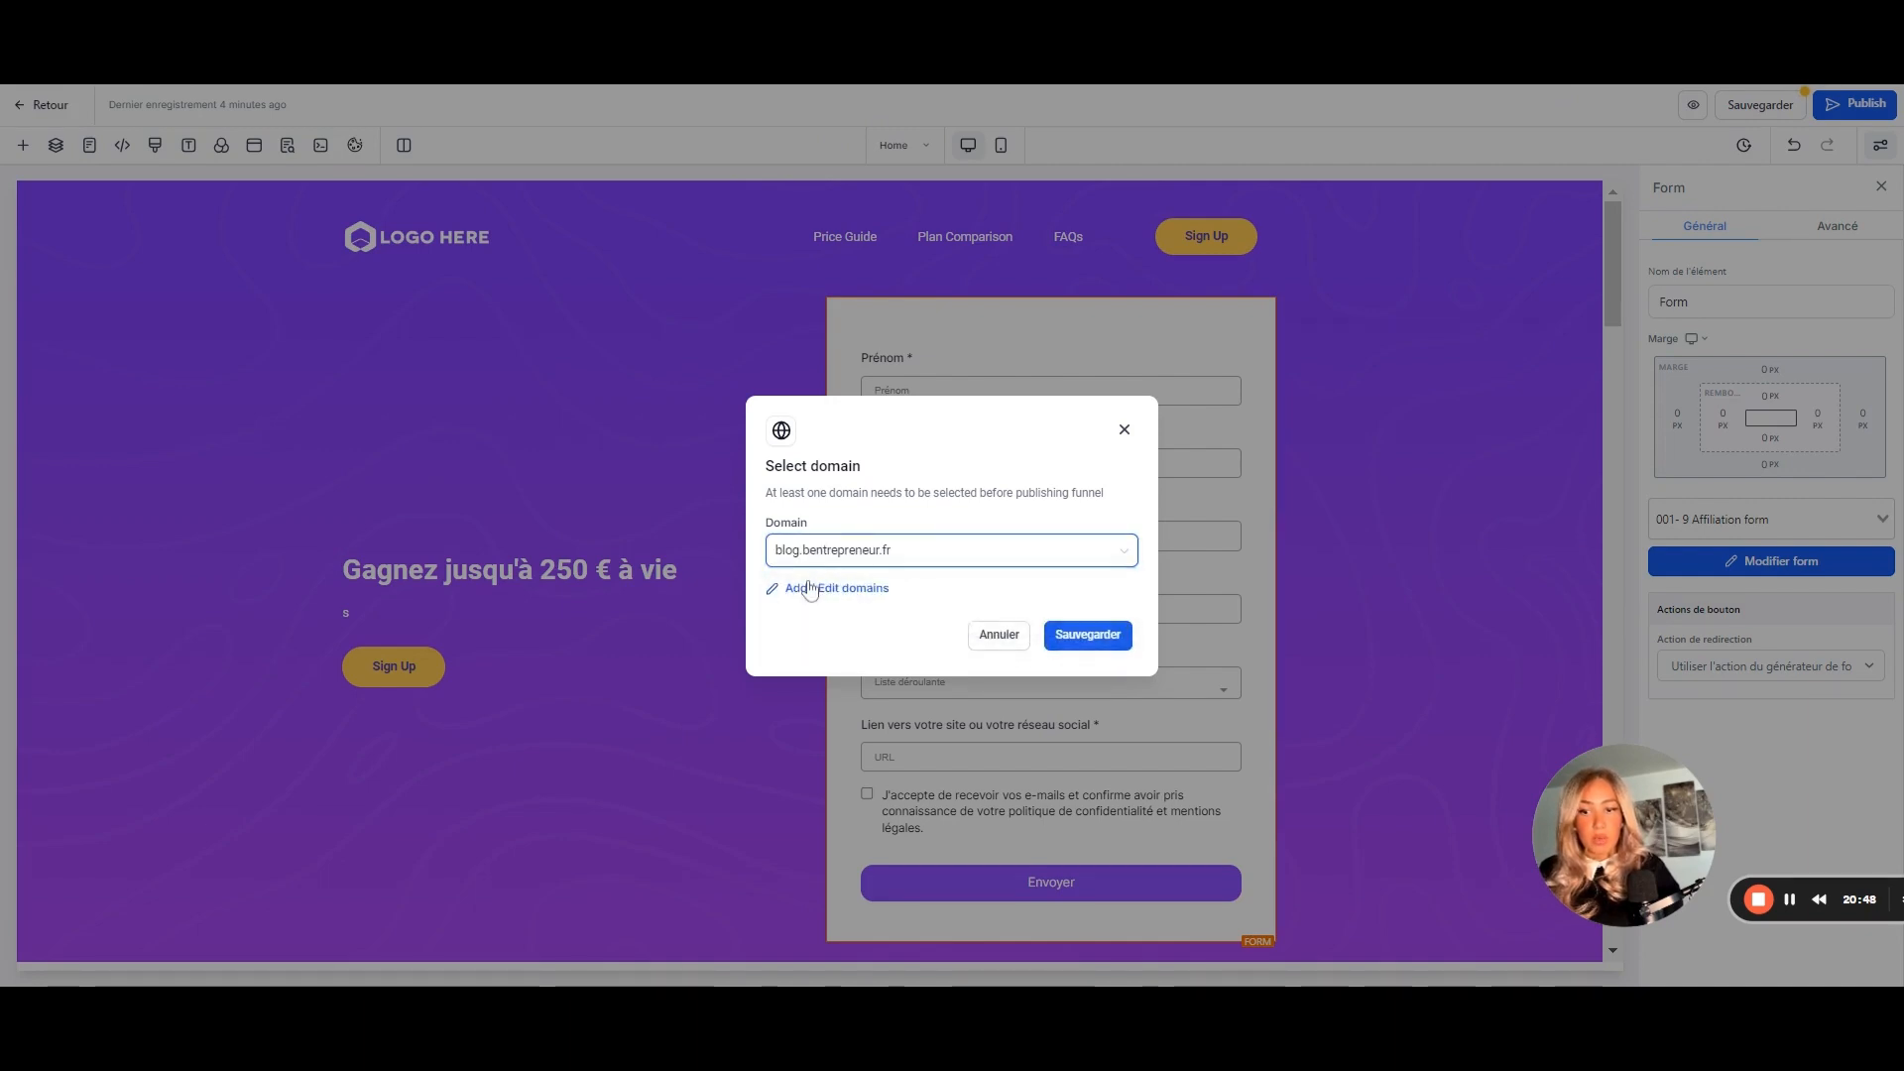
click(1071, 637)
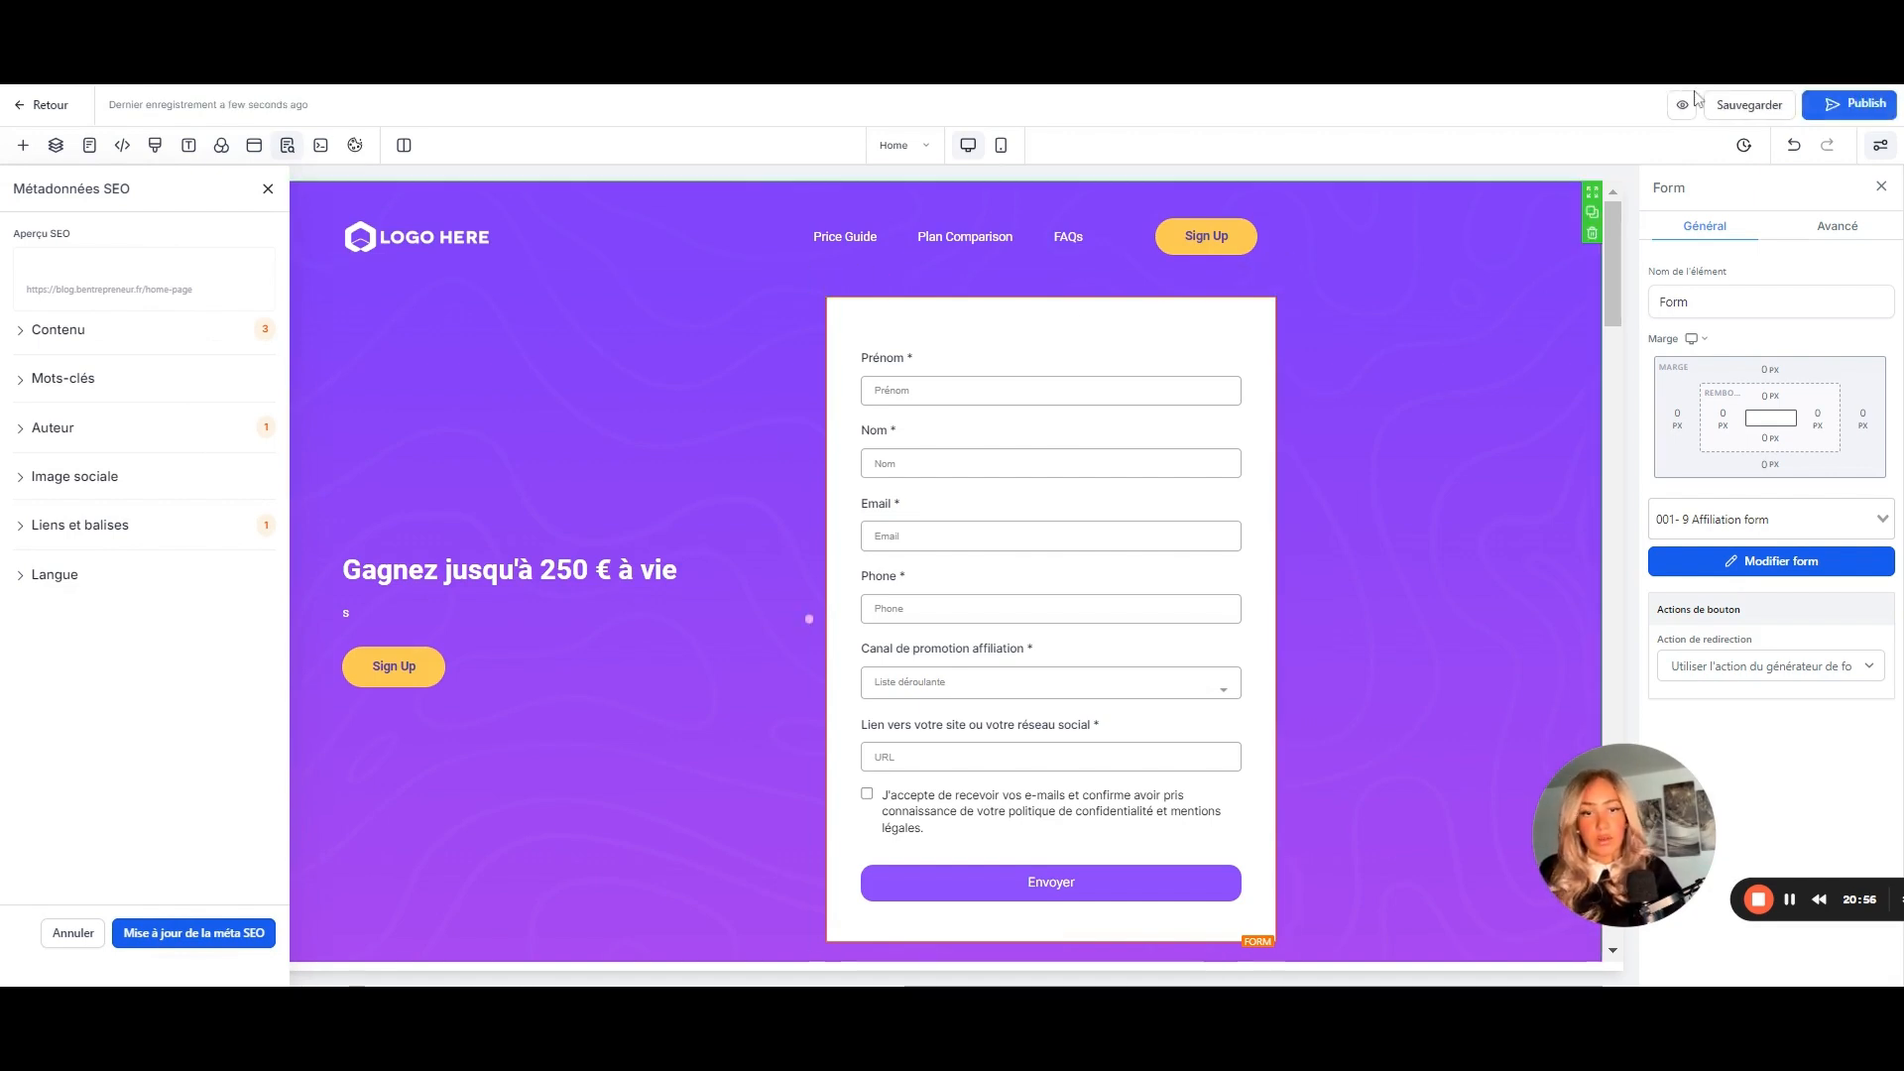
click(18, 107)
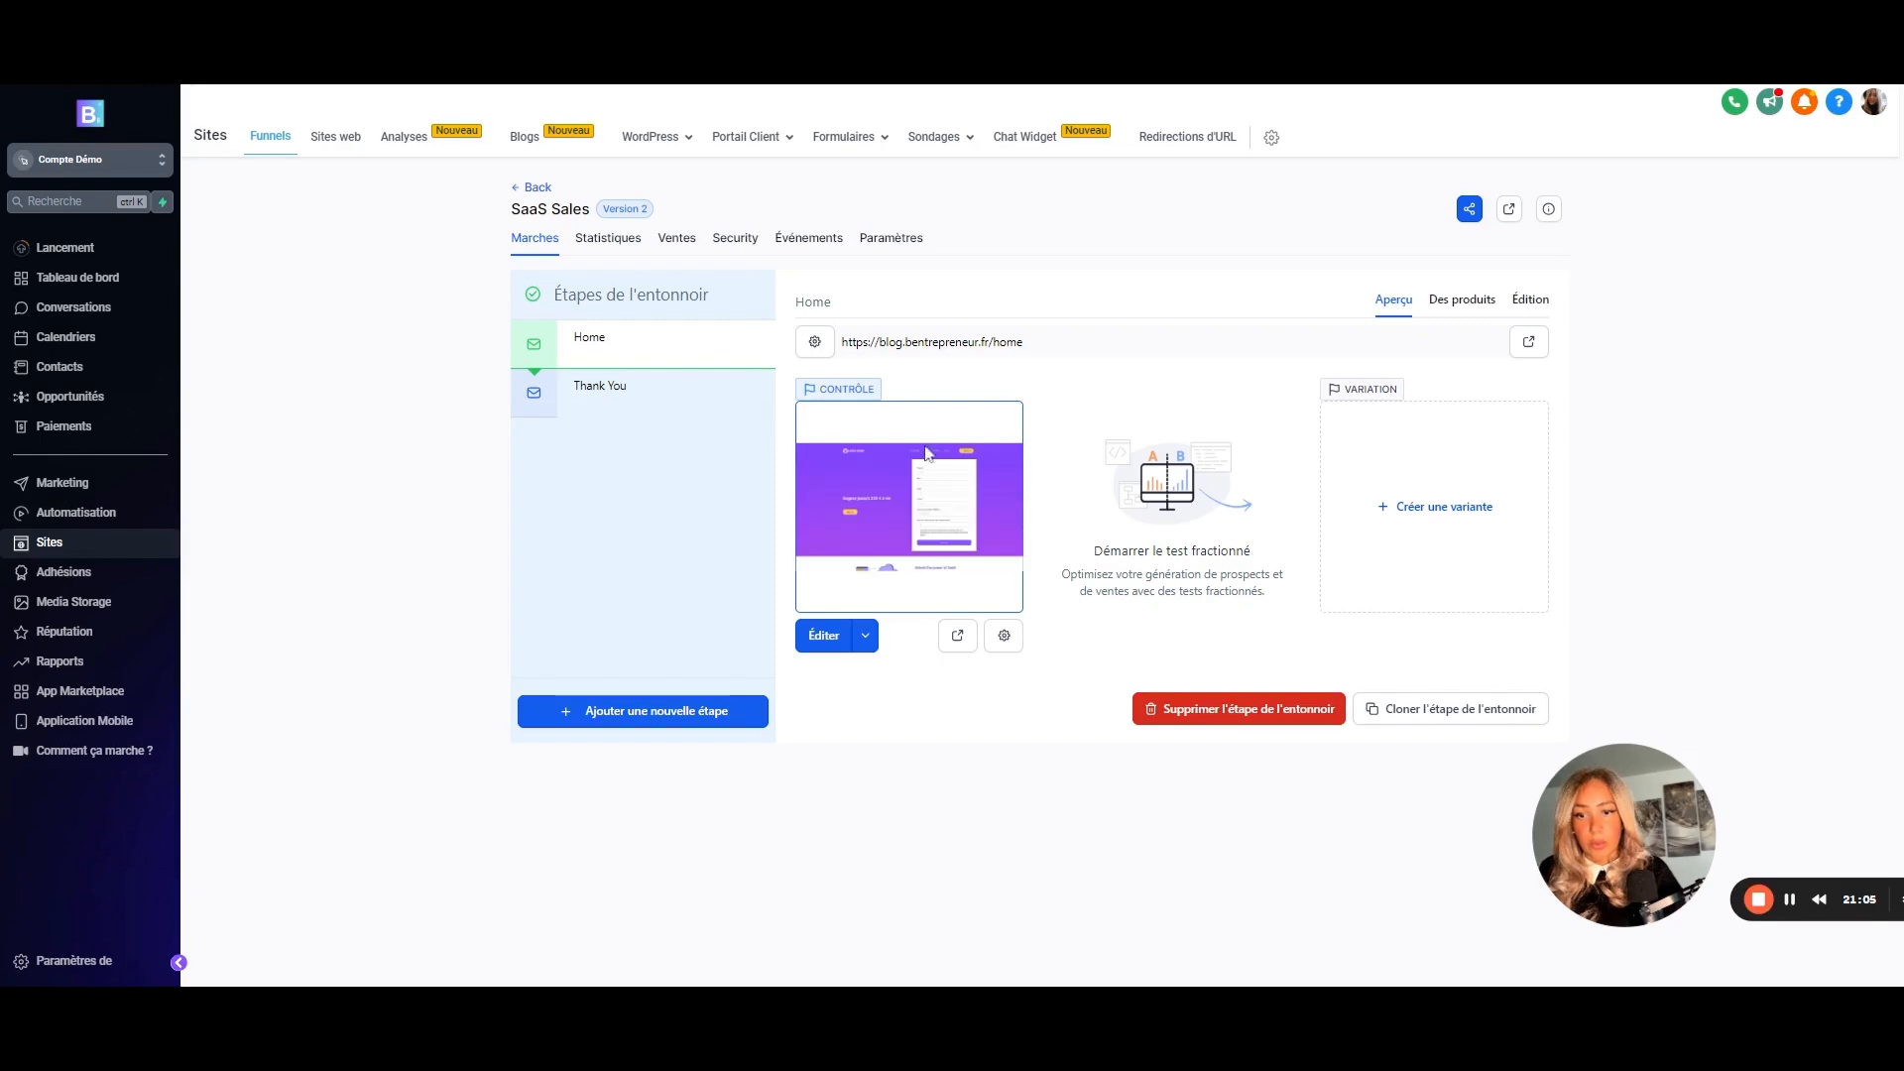
- Check the Thank You step in the page editor, then go to the Sites Web list
click(617, 409)
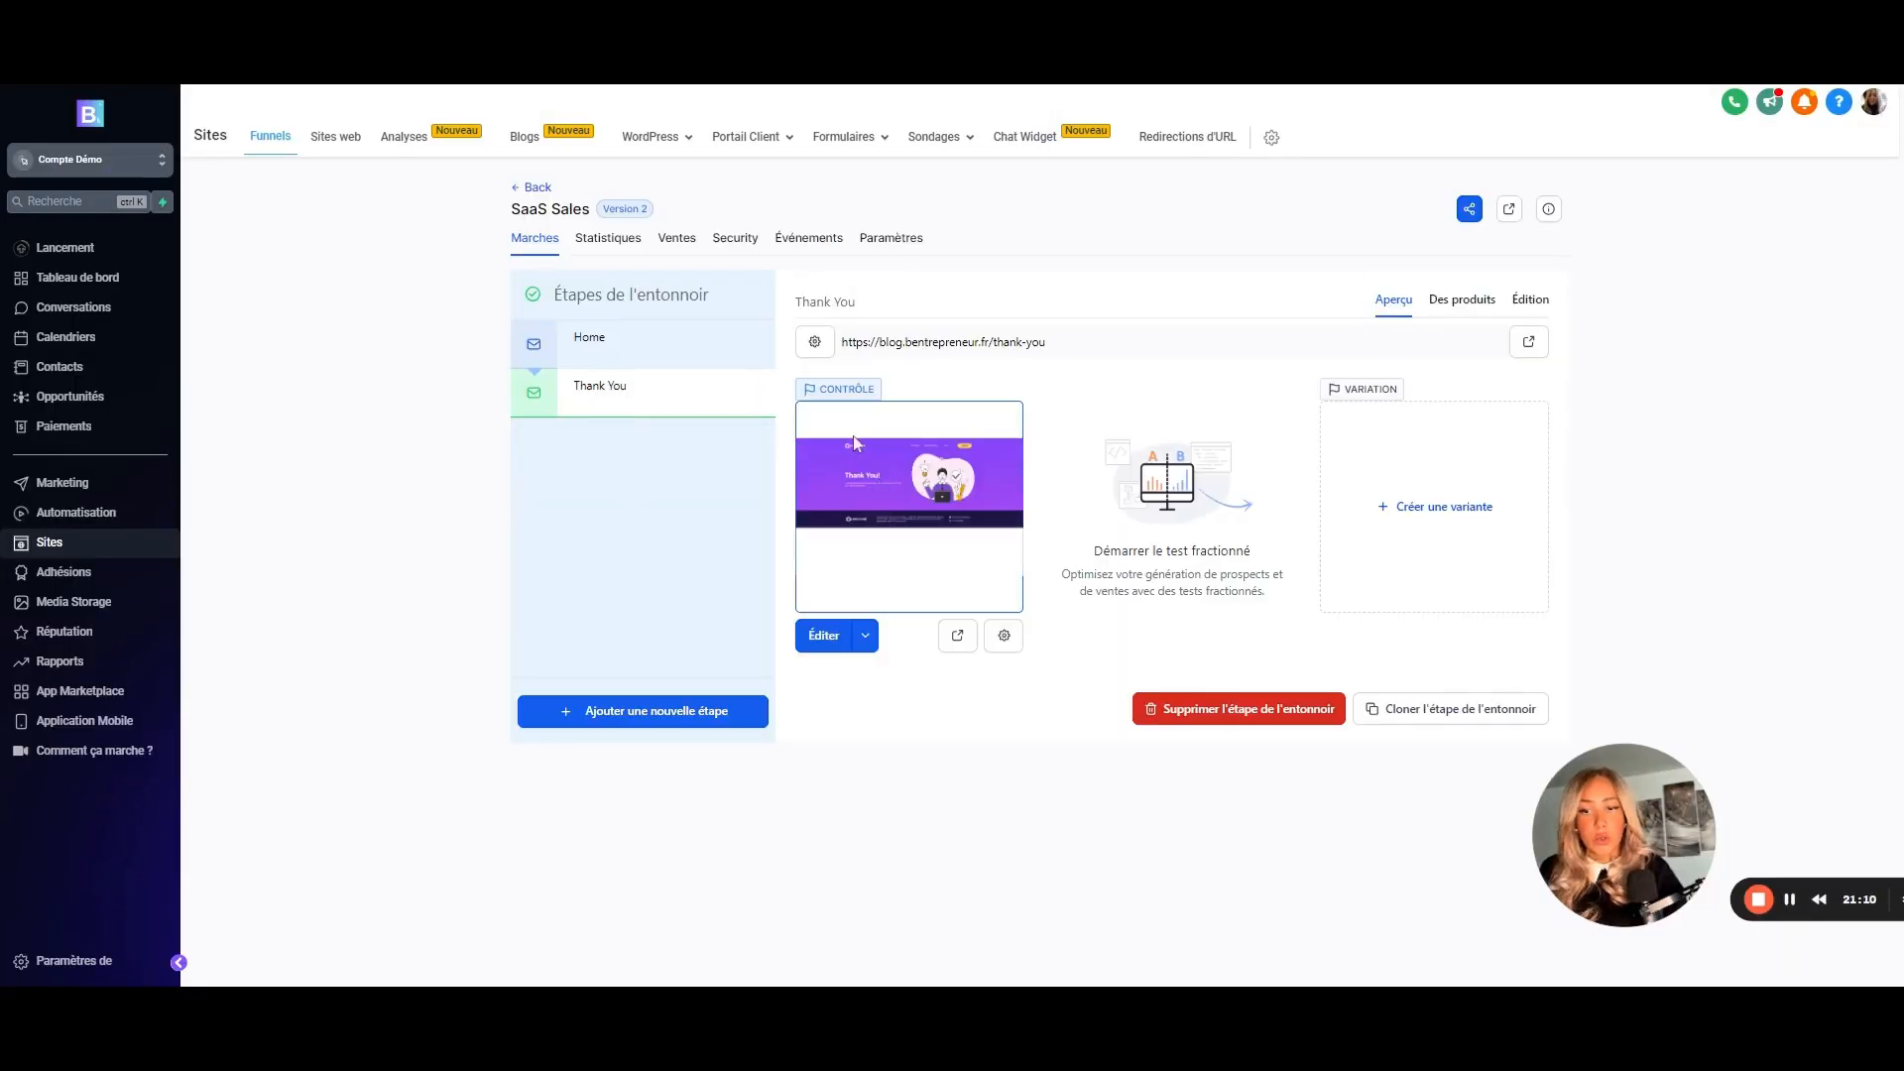
click(825, 636)
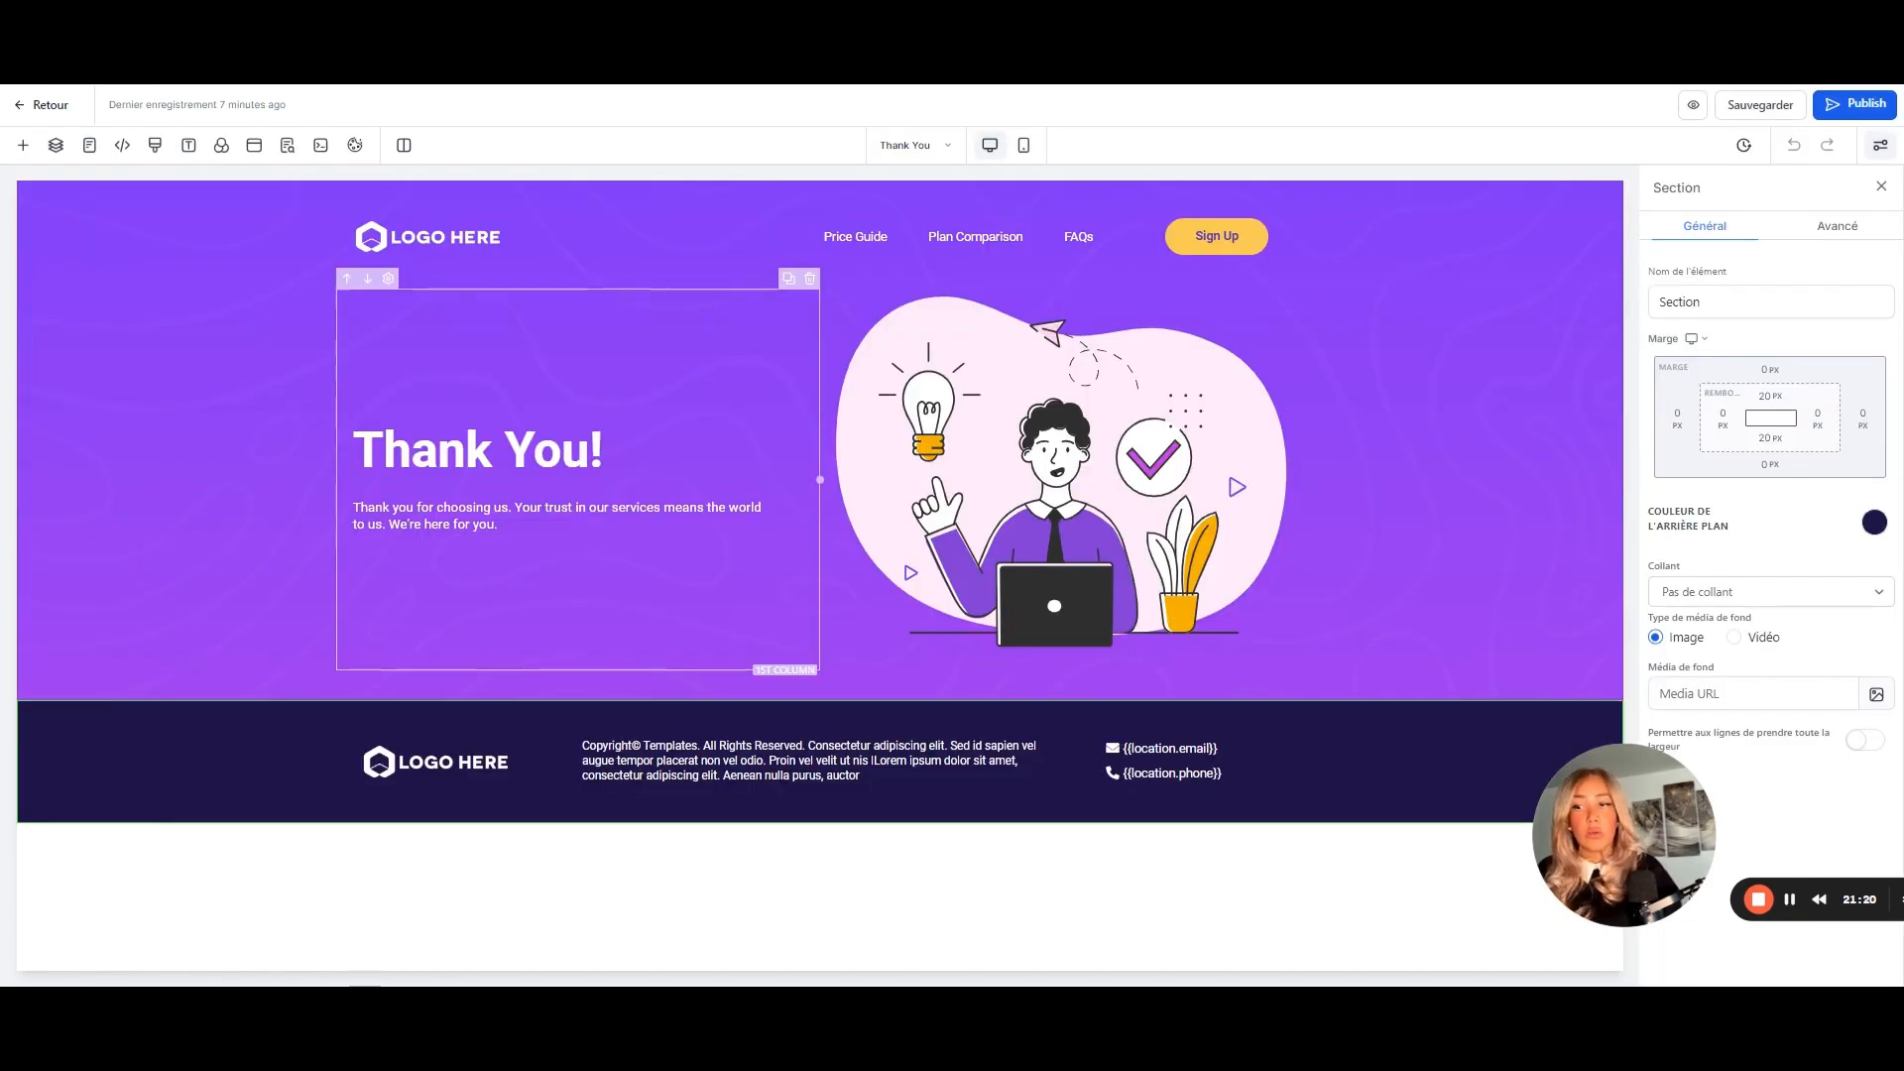
click(23, 106)
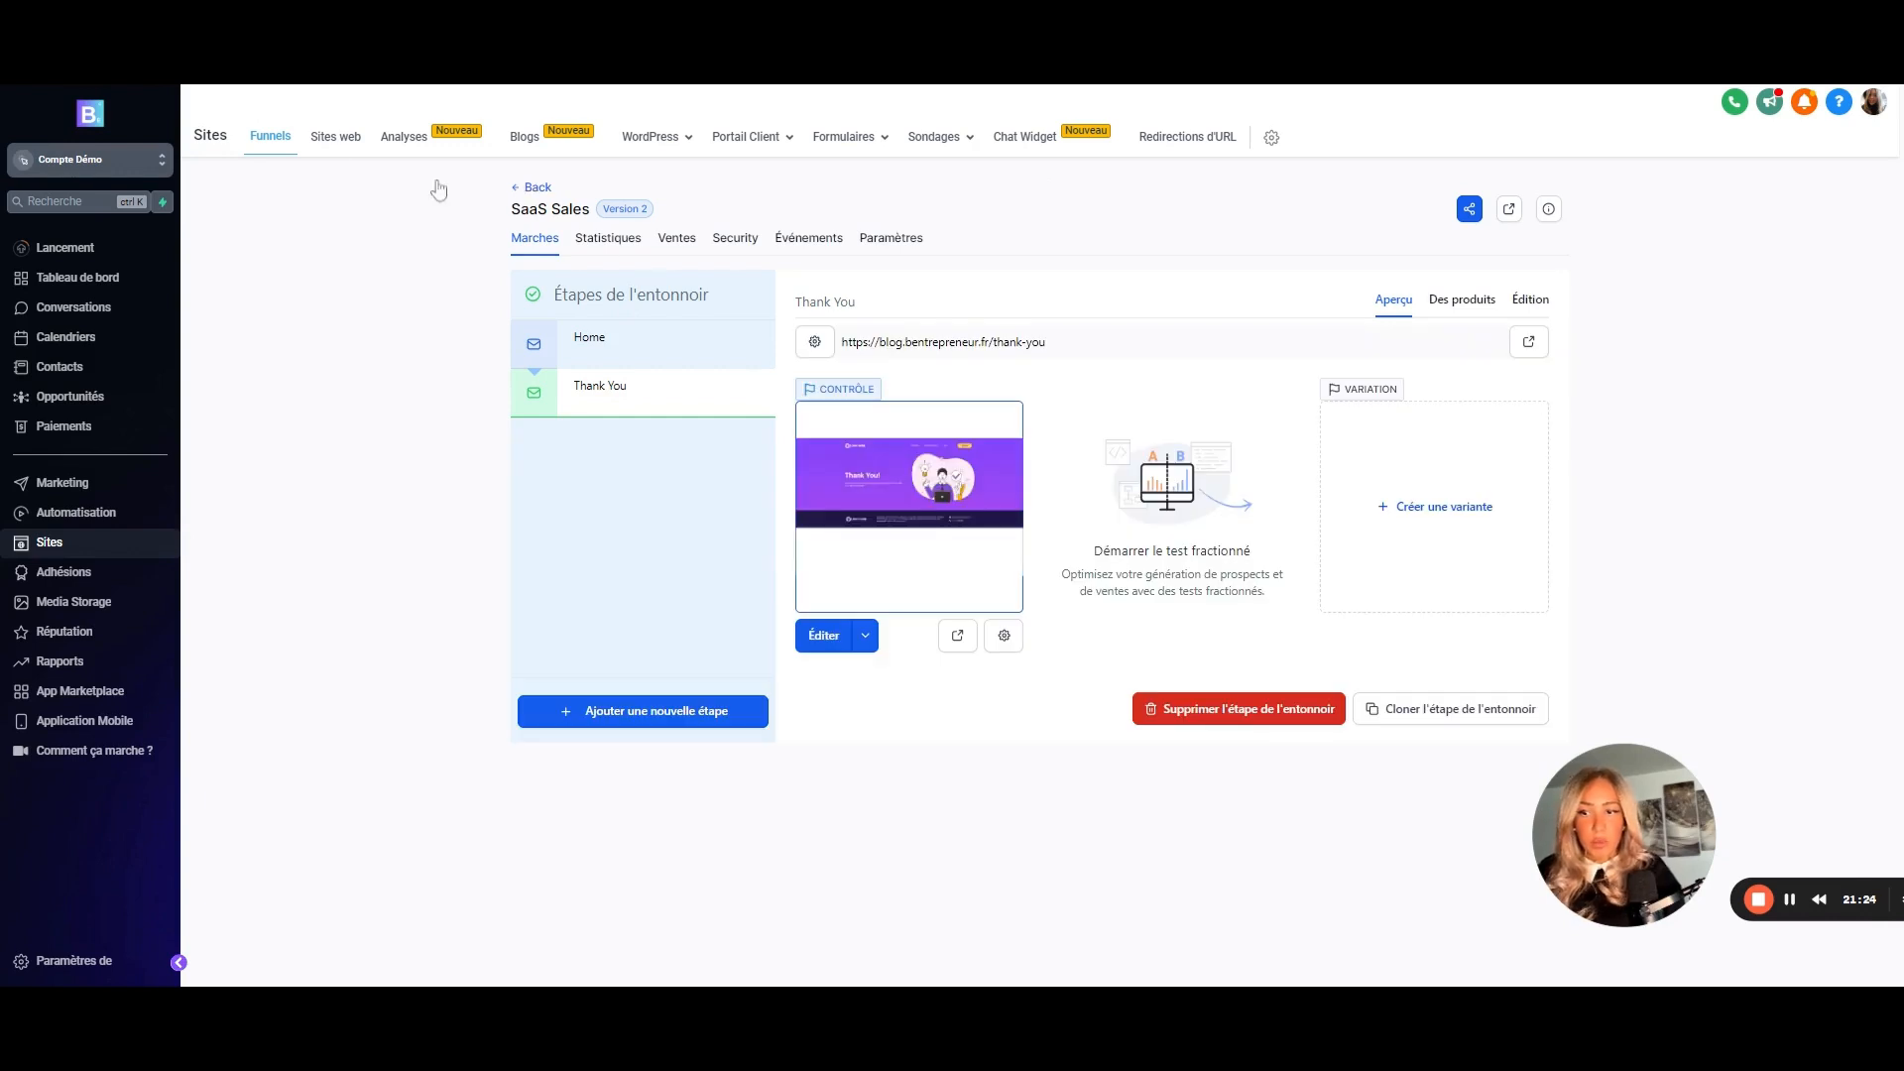
click(334, 139)
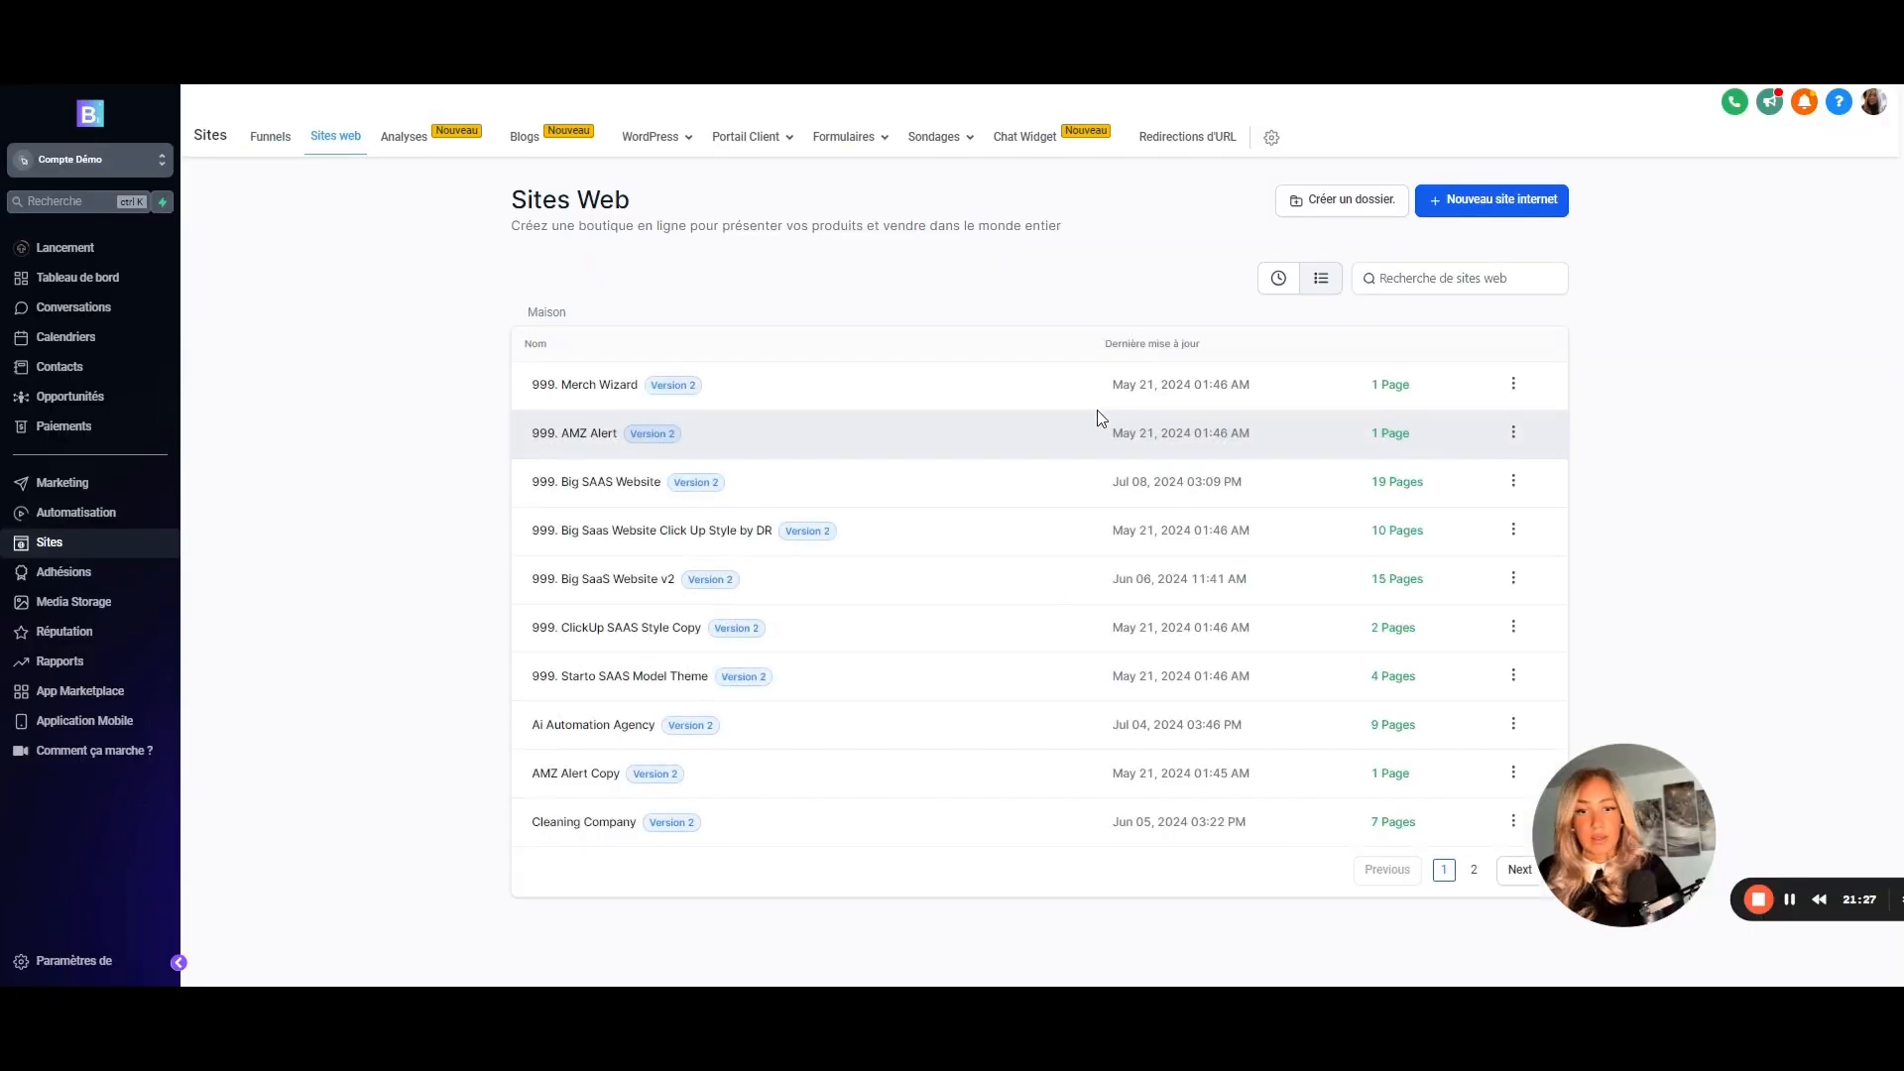
- Delete the Affiliaition page from 999. Big SAAS Website, confirming with DELETE
click(595, 483)
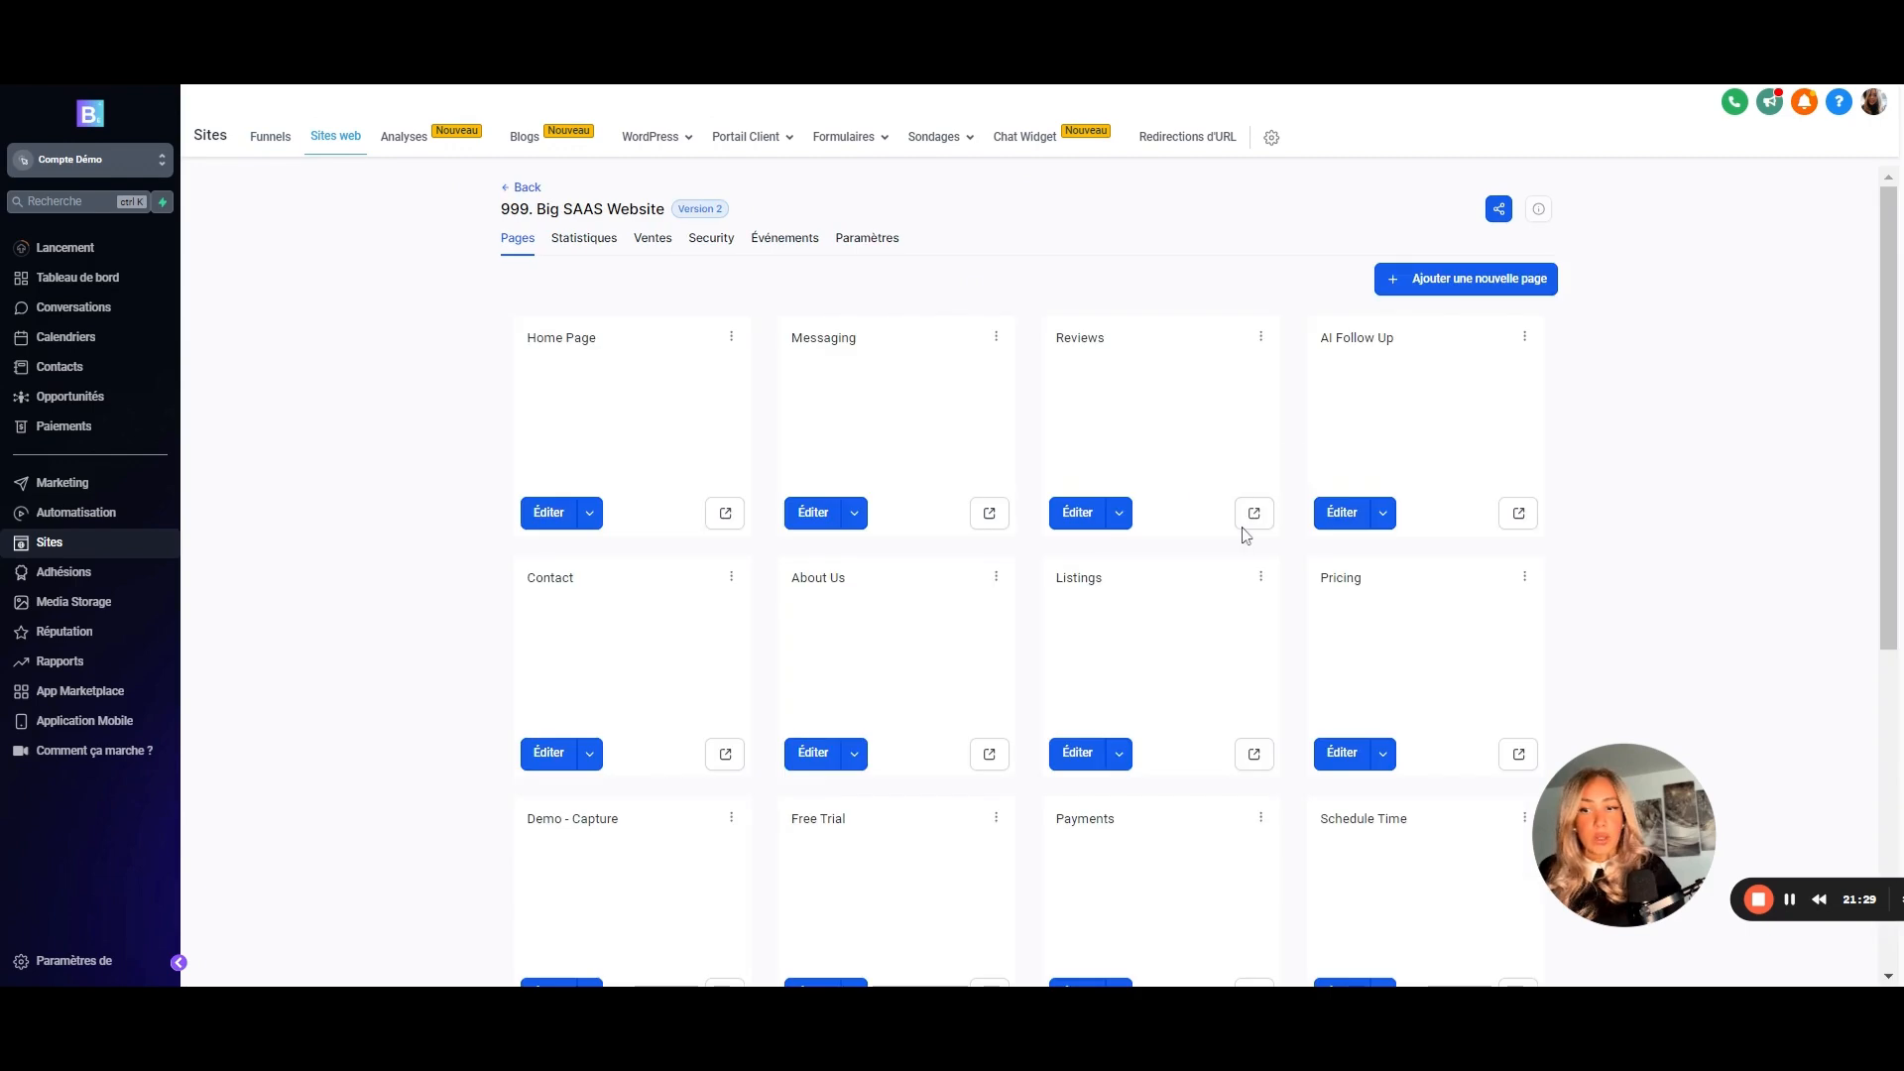
scroll(1246, 536, down, 6)
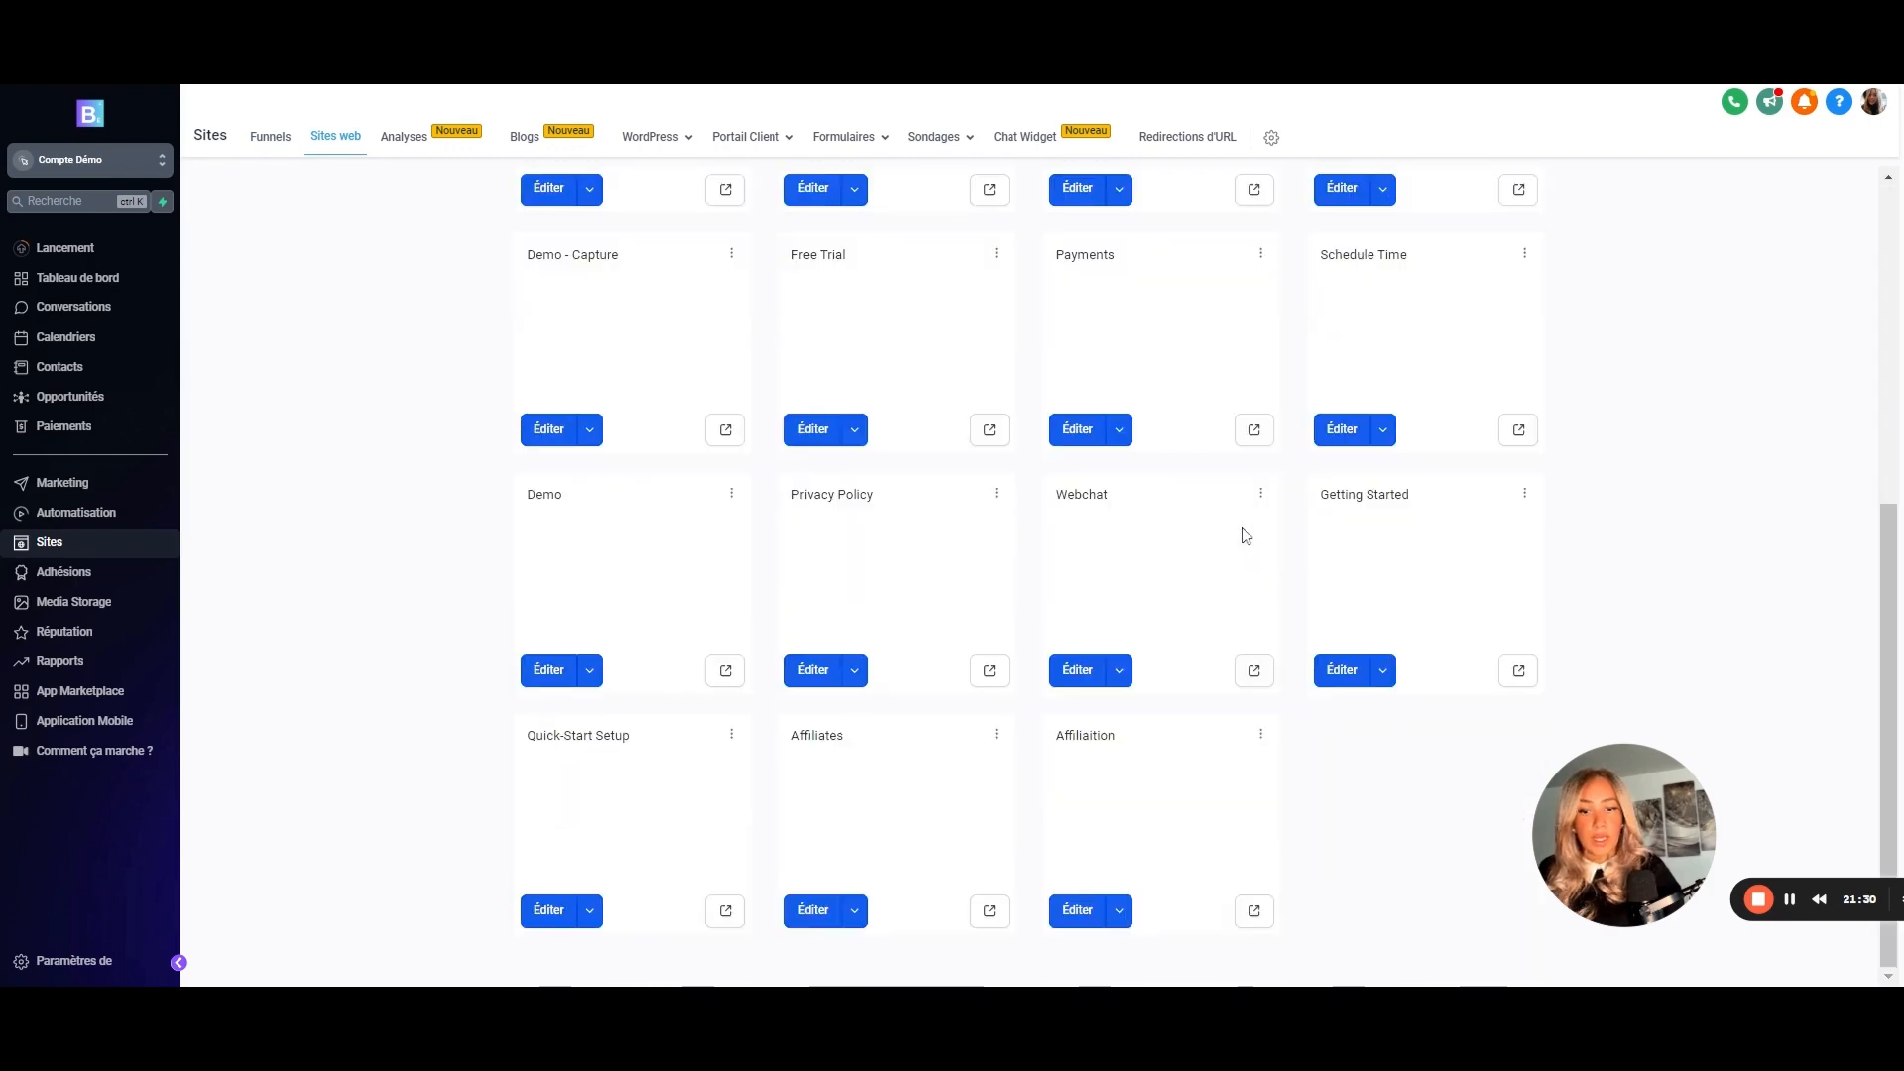
click(1261, 739)
click(1266, 704)
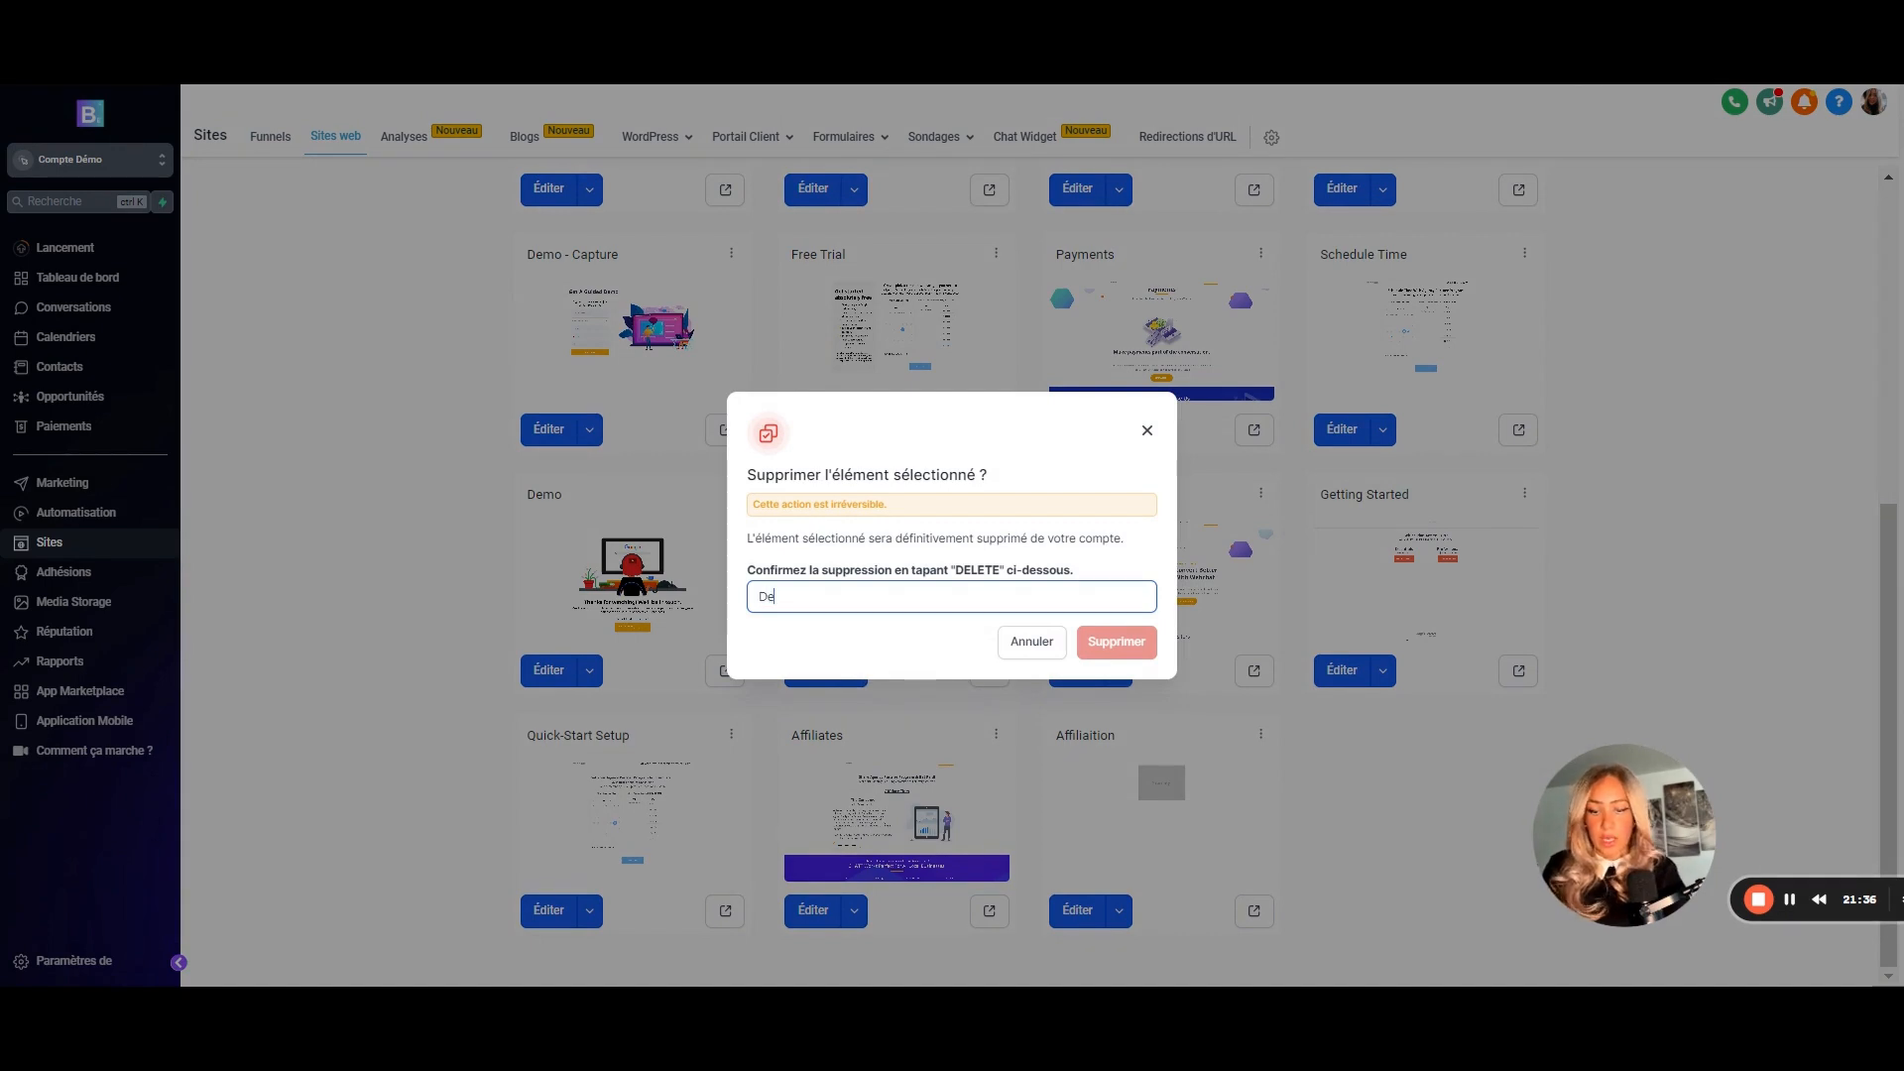
text(Delete)
key(ctrl+a)
text(DELETE)
click(1112, 645)
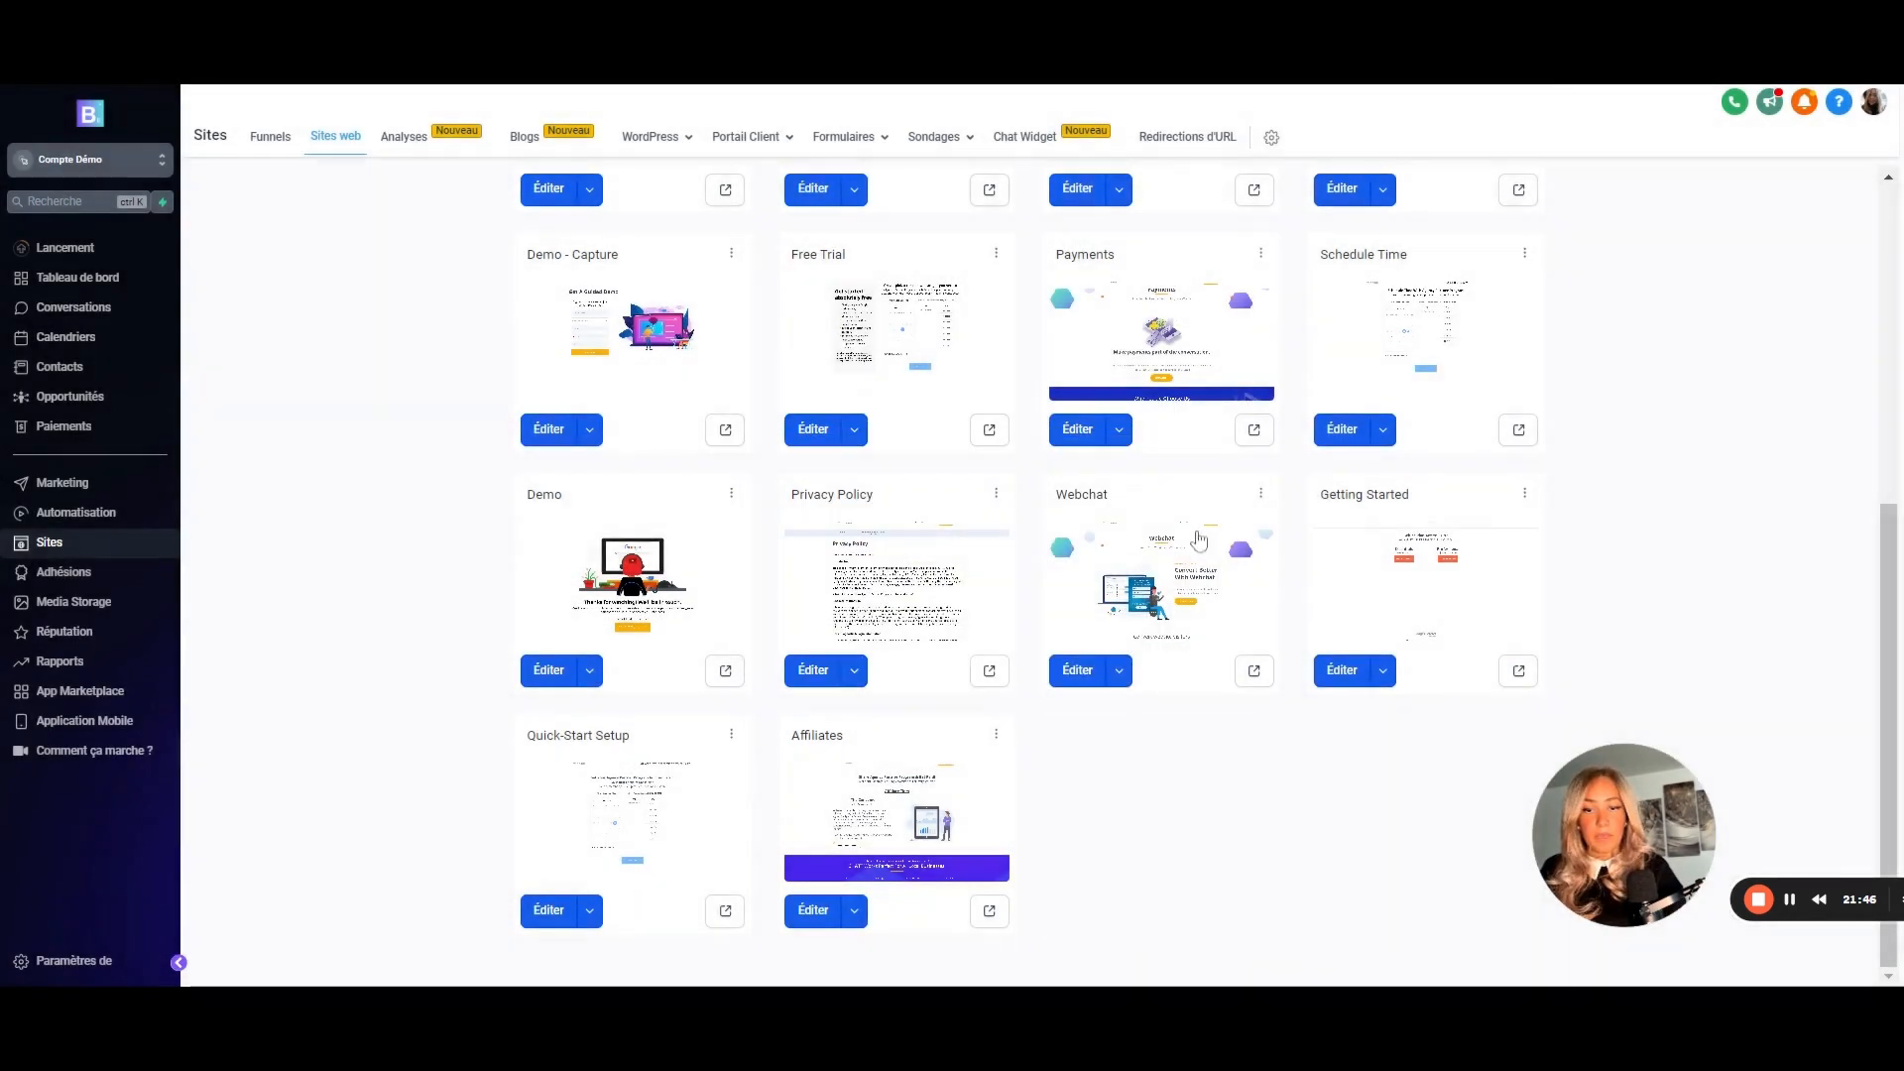
scroll(1388, 417, up, 5)
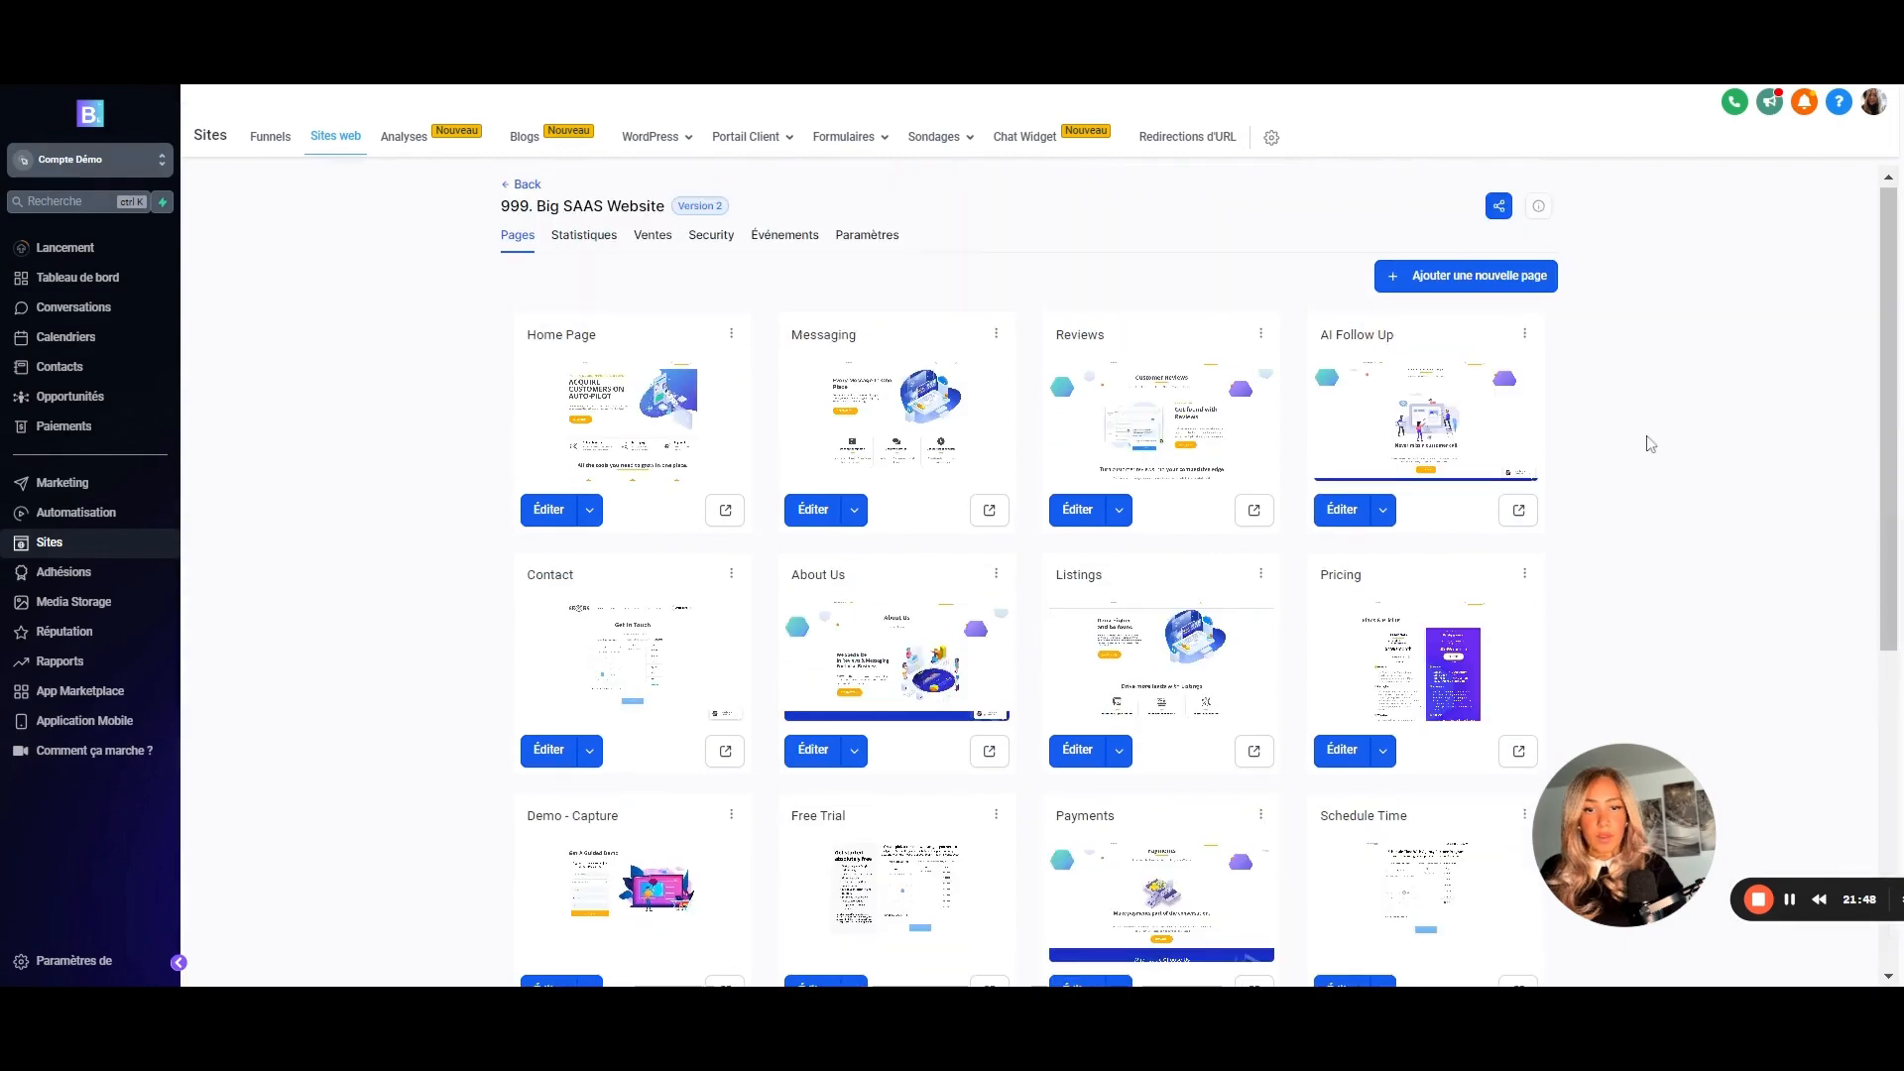
- Create a new site page named Affiliation with the path affiliation
click(1441, 277)
click(913, 462)
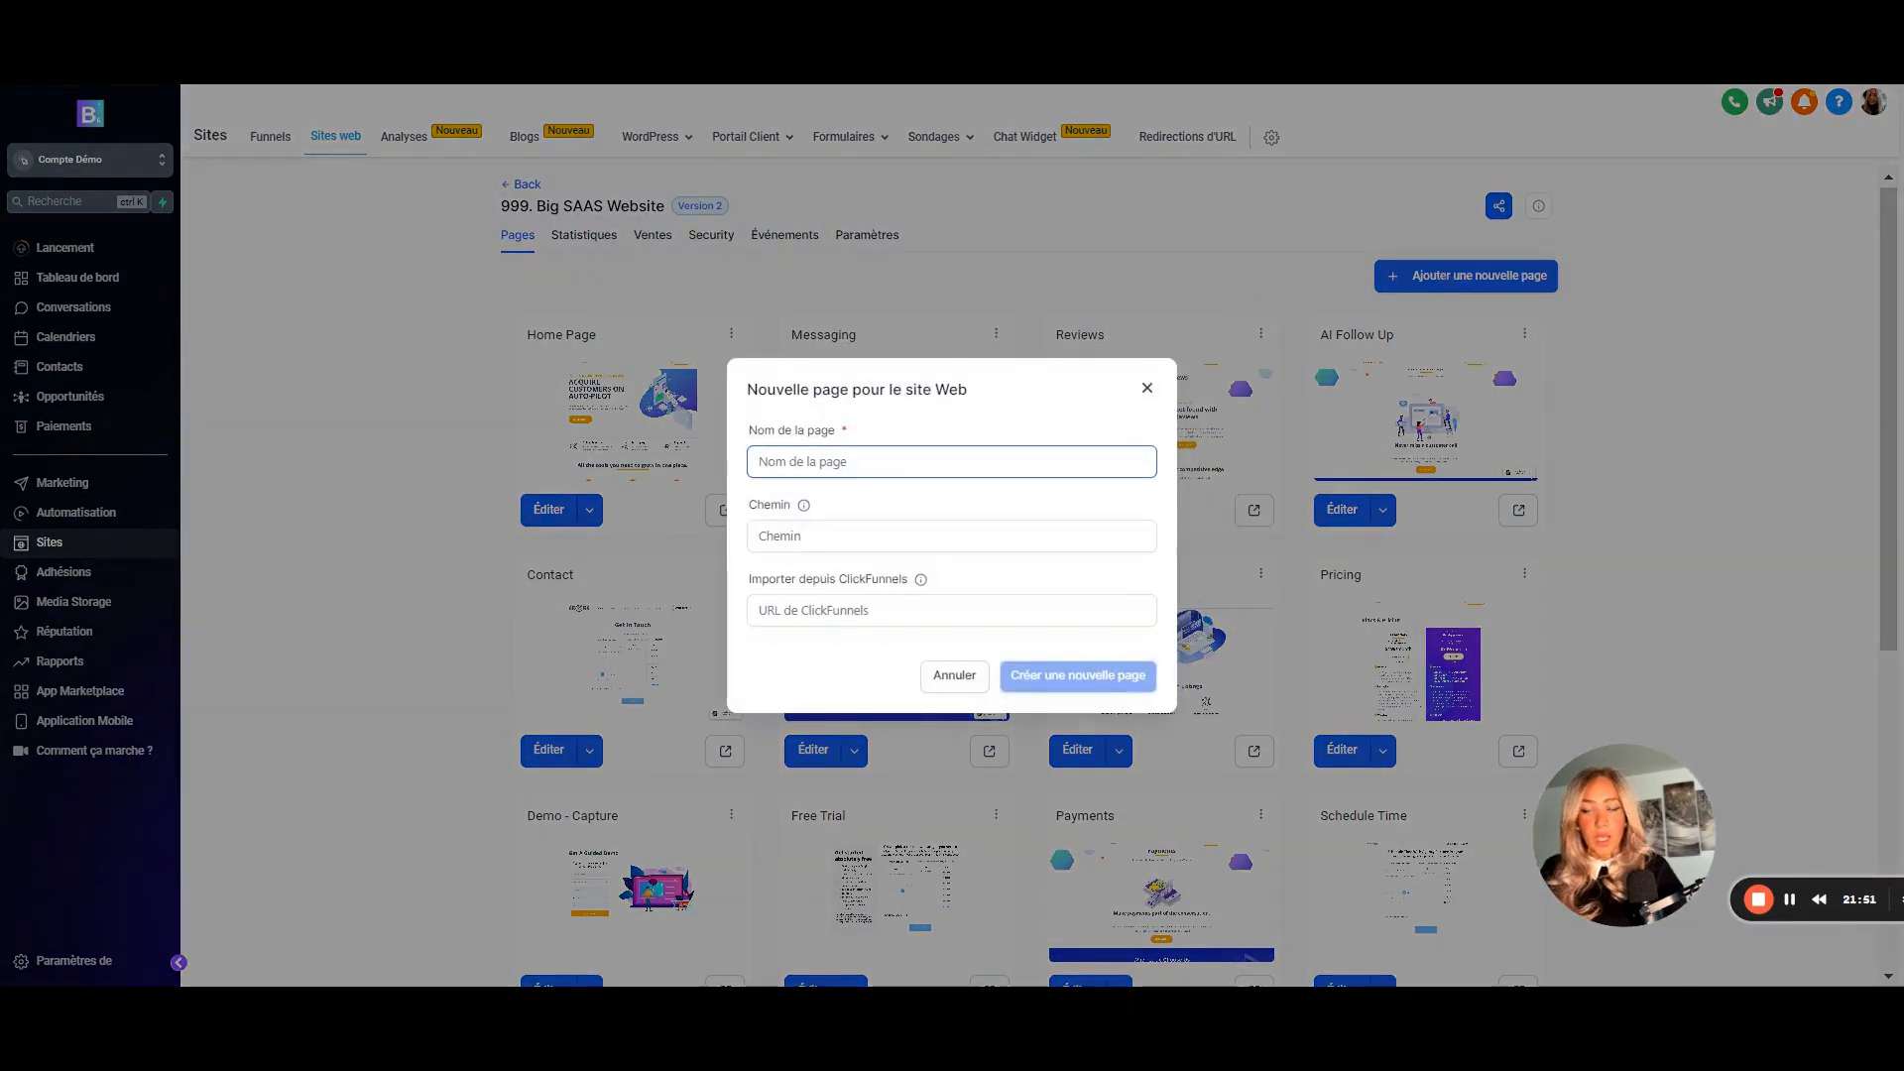
text(Affiliatio)
key(Tab)
text(affiliatio)
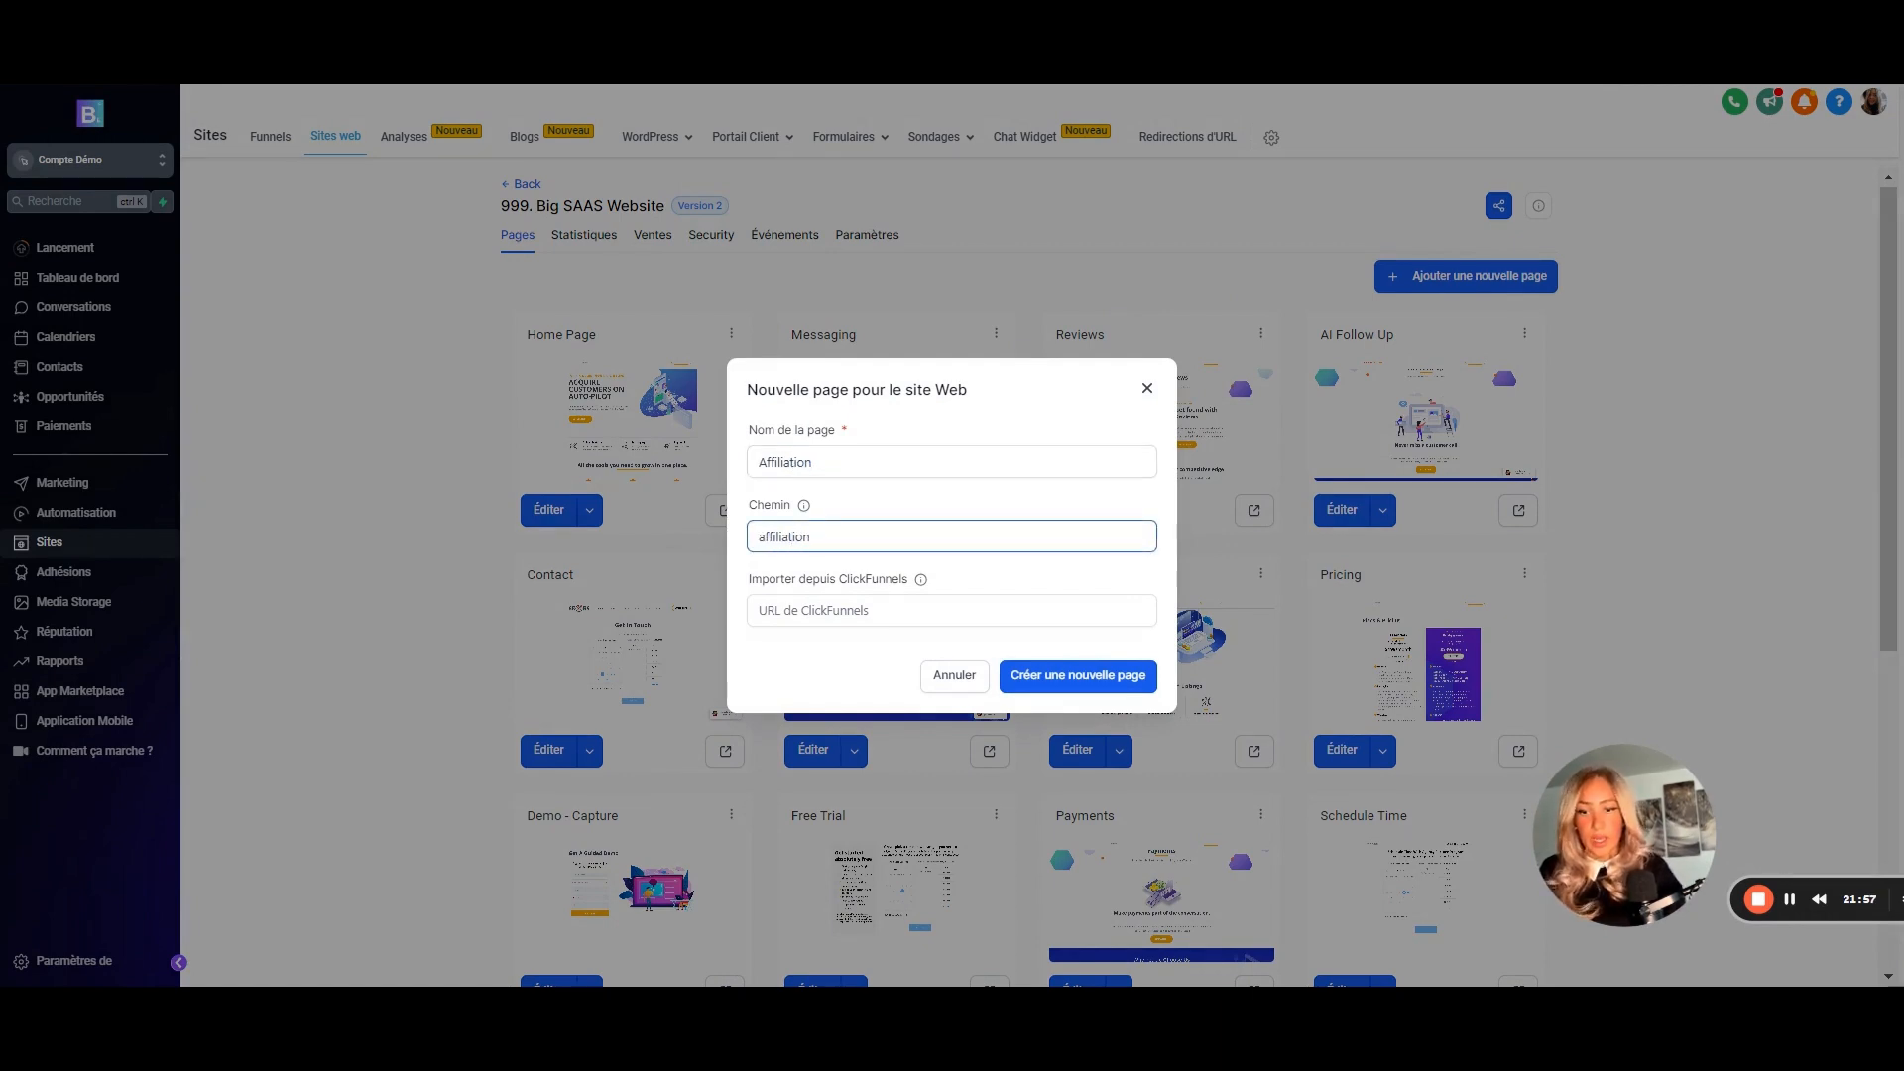
click(1097, 675)
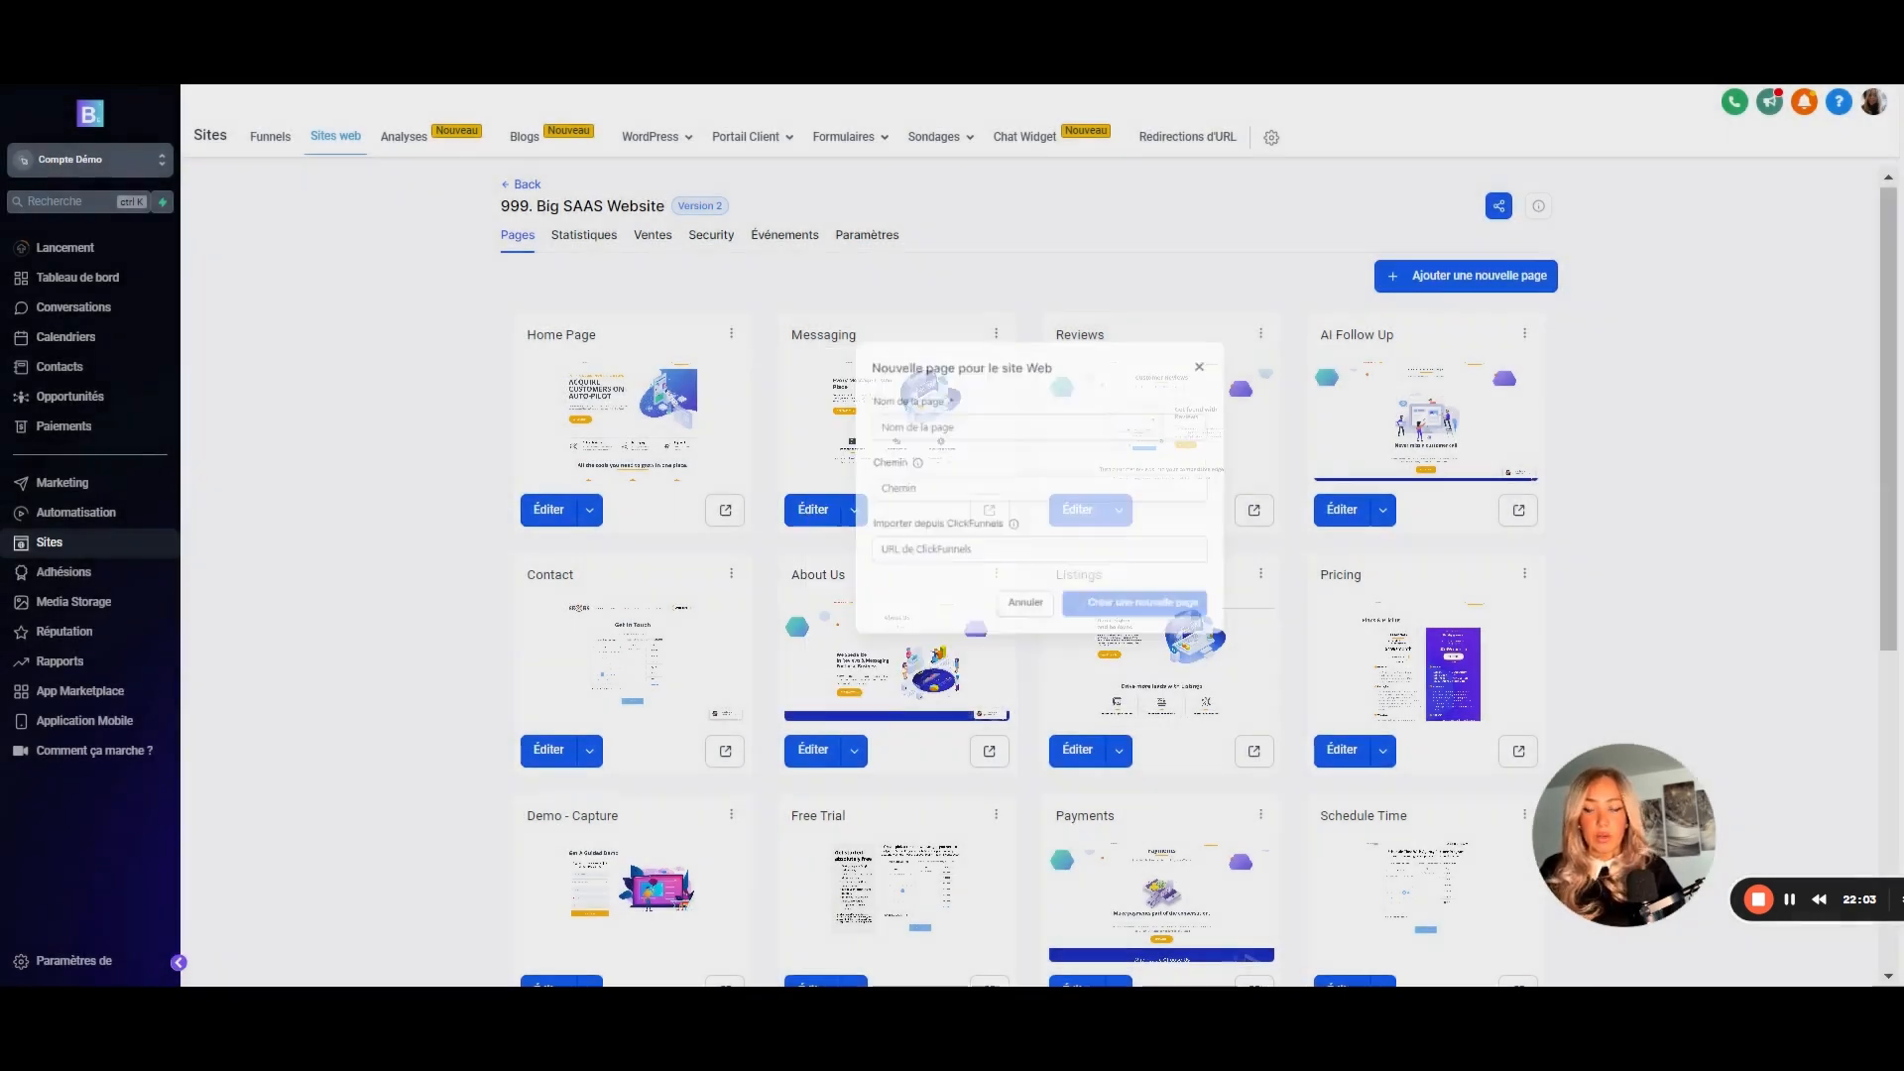
- Import the SaaS Sales funnel's Home step as the Affiliation page's content
scroll(1330, 667, down, 5)
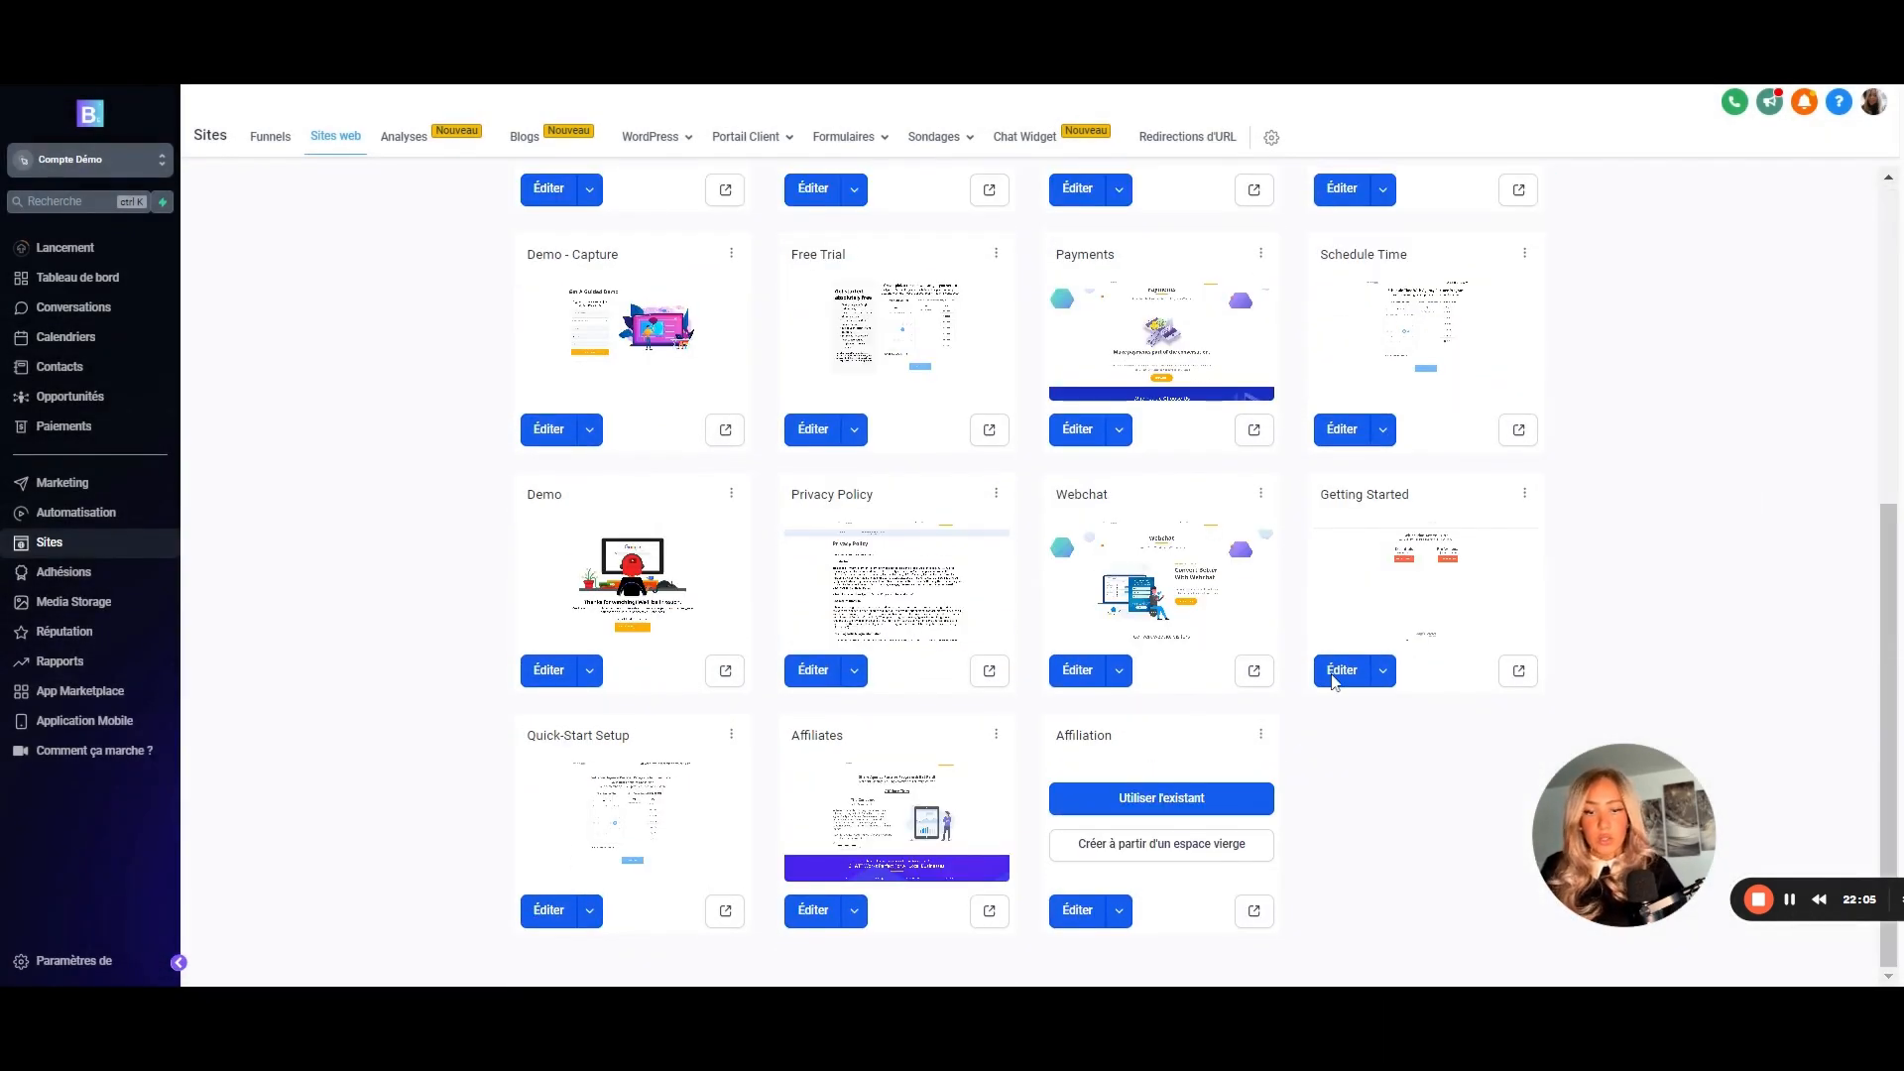
click(1145, 811)
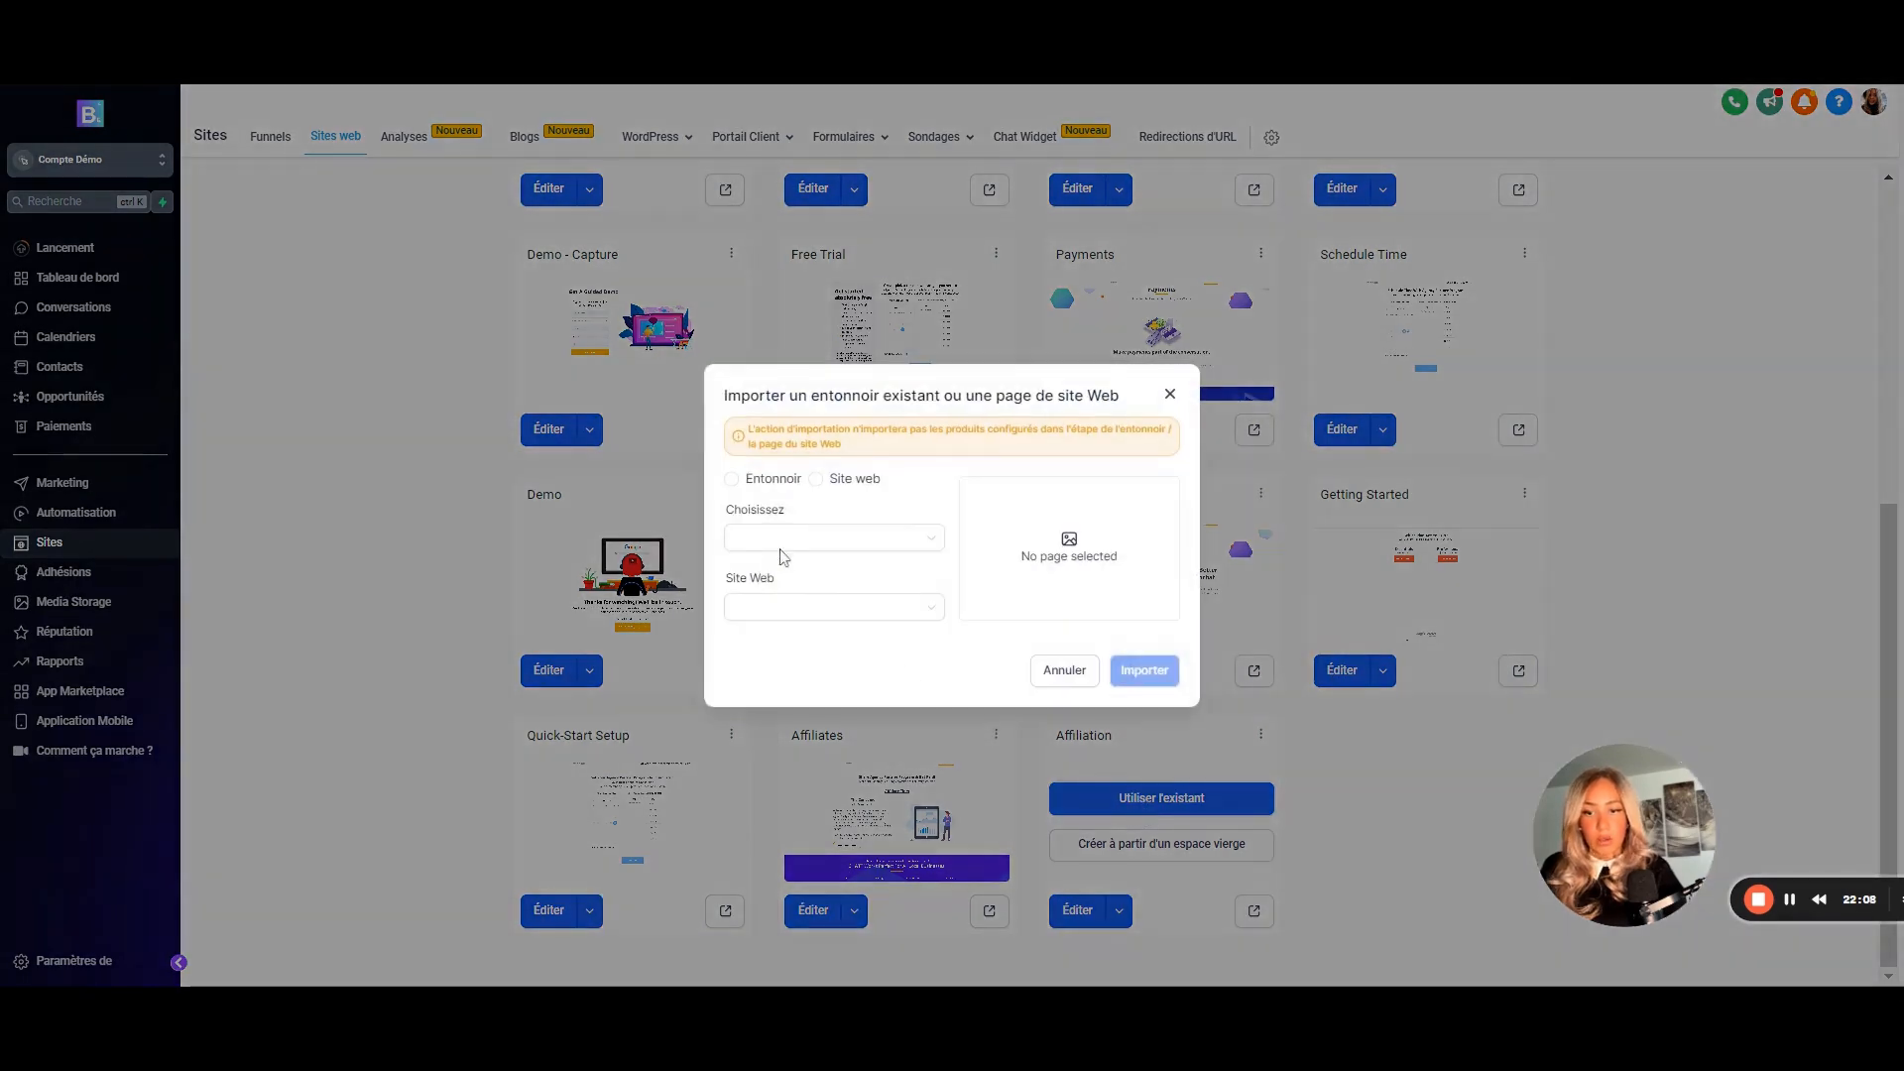
click(787, 541)
click(795, 579)
click(806, 607)
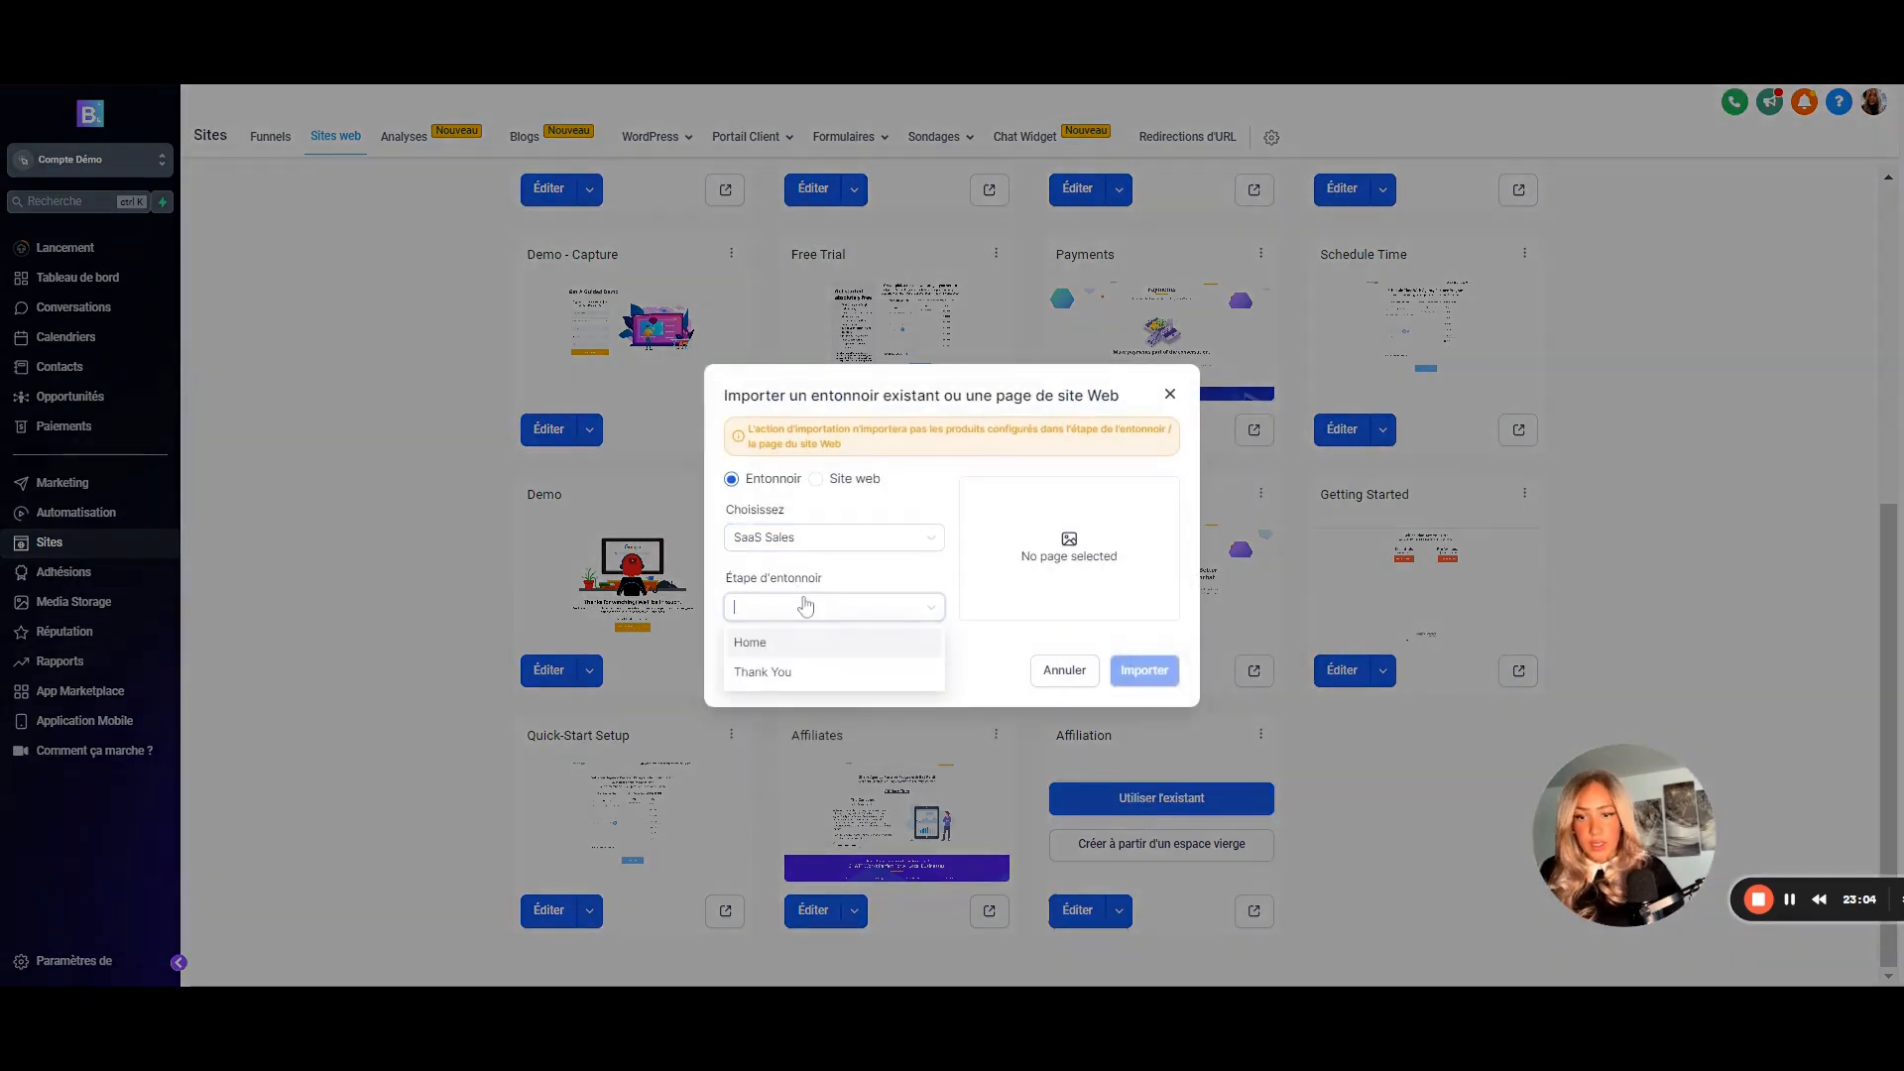
click(760, 650)
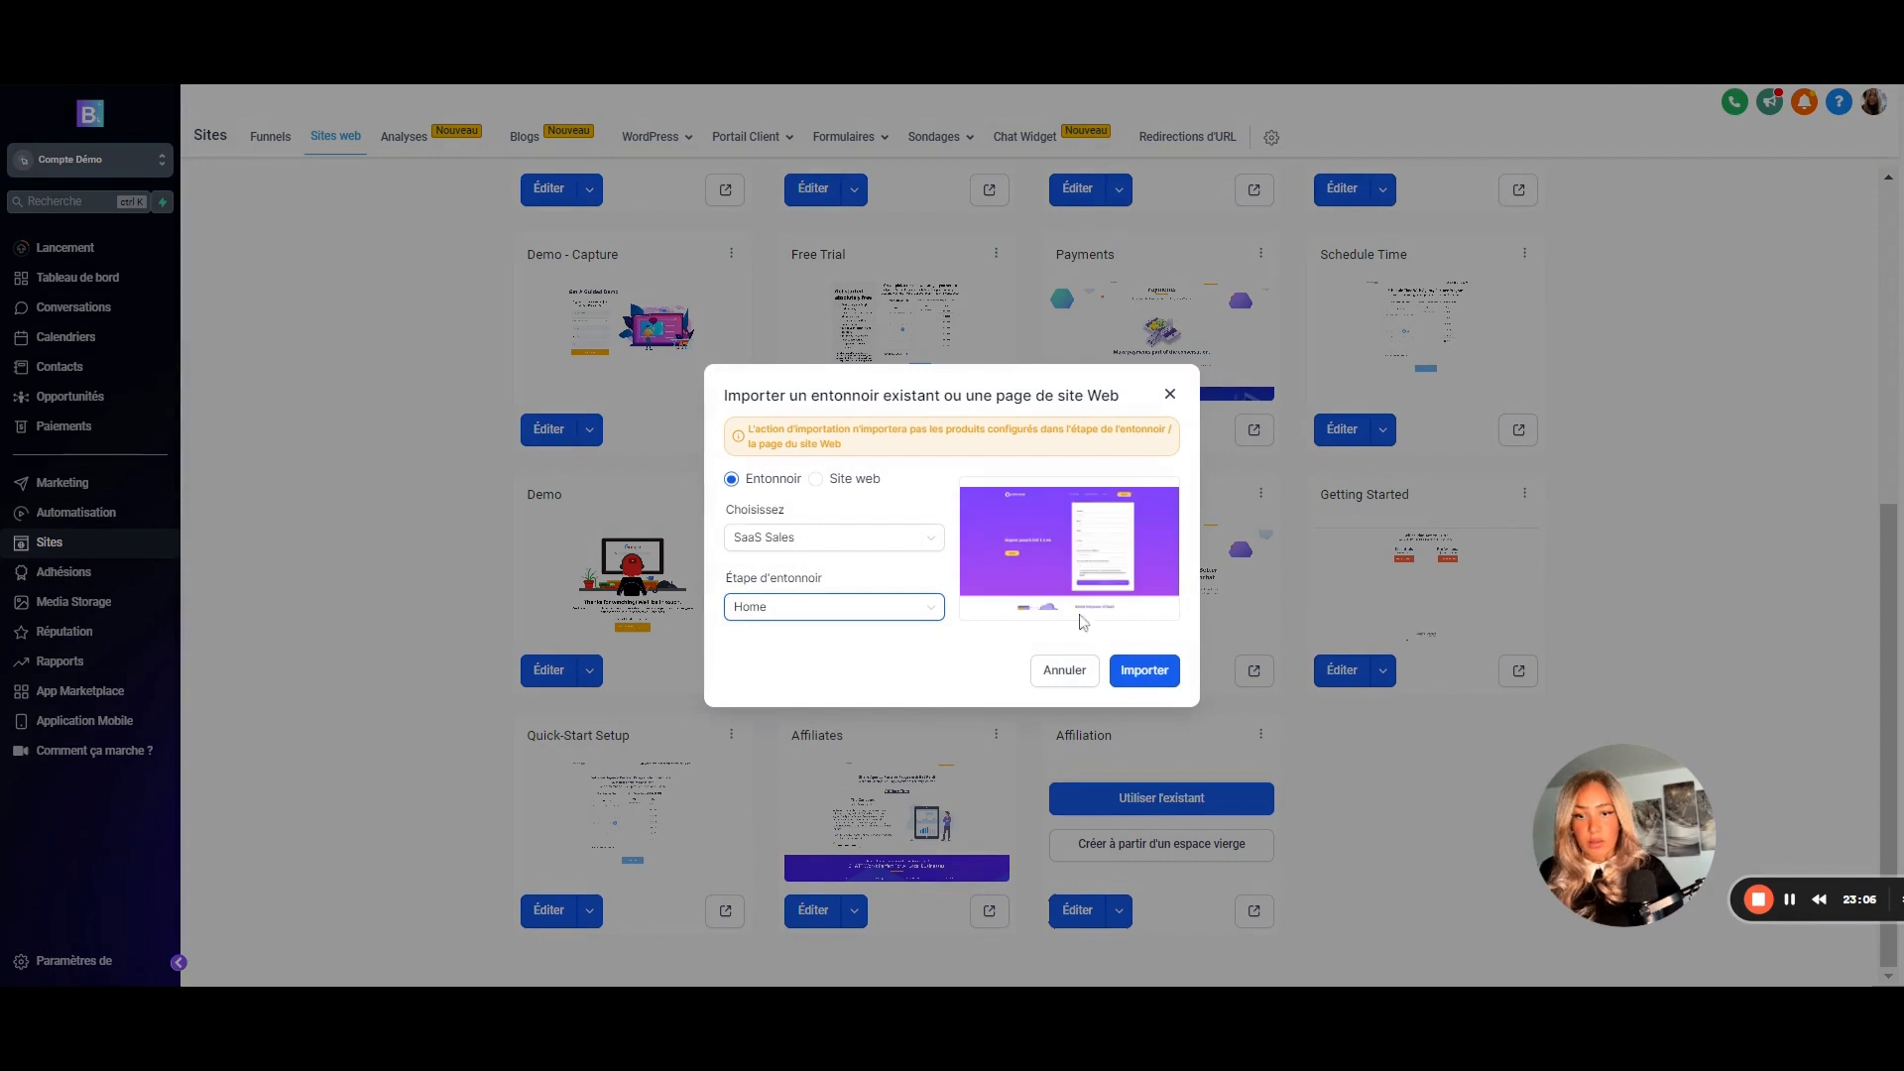
click(1149, 673)
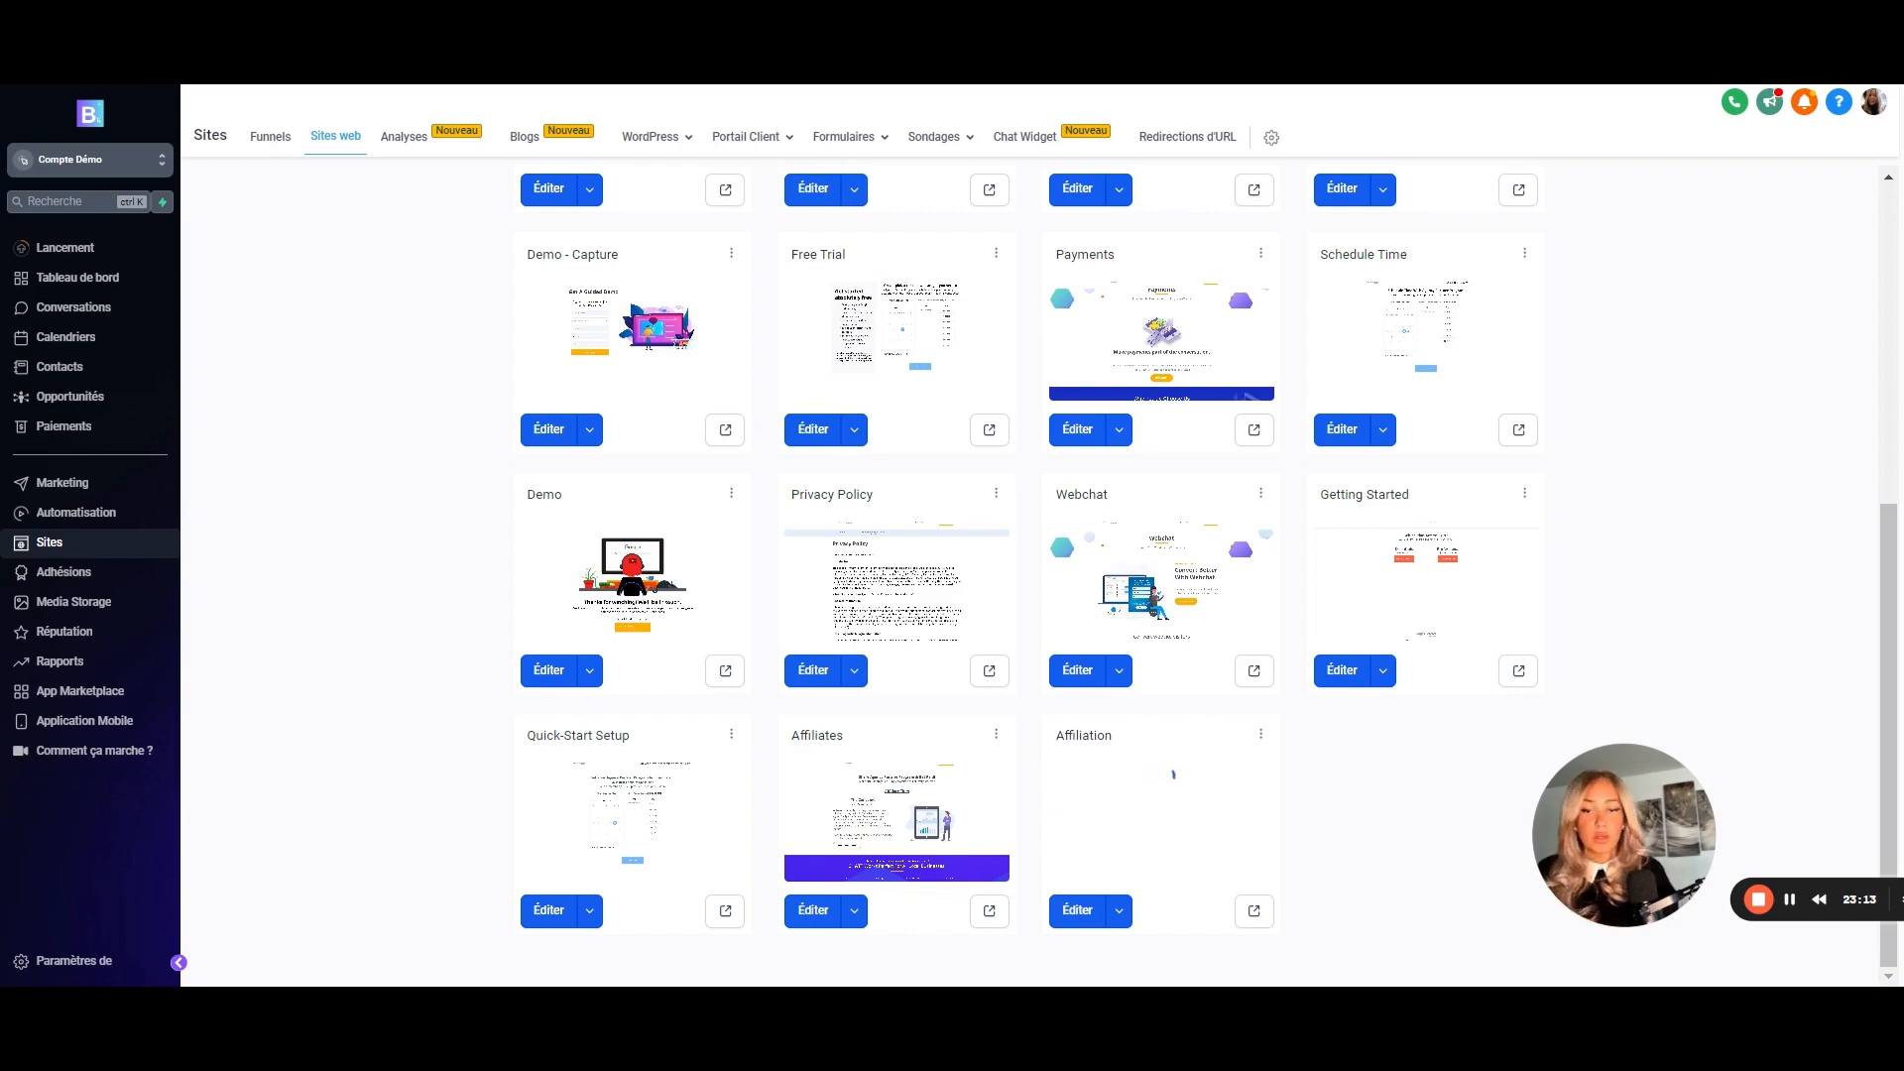
scroll(698, 525, up, 3)
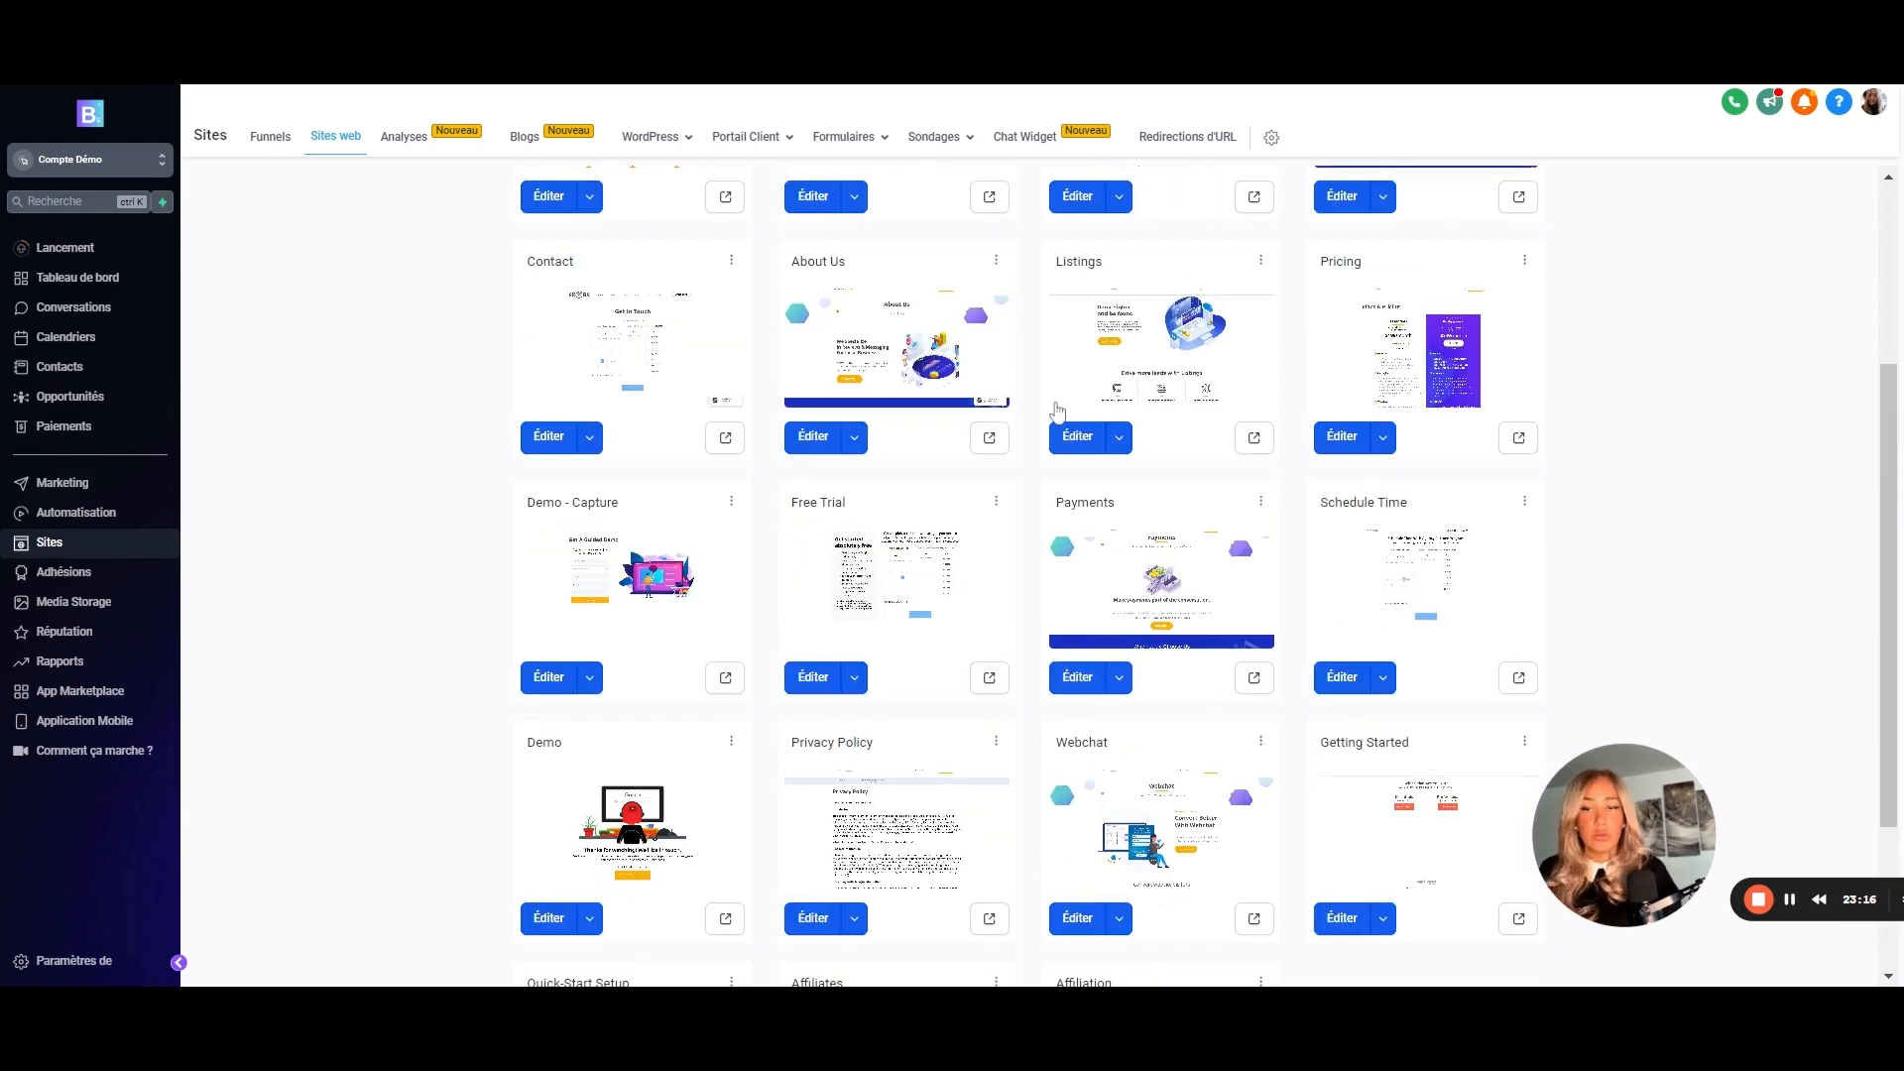
scroll(731, 278, up, 3)
scroll(1019, 476, down, 5)
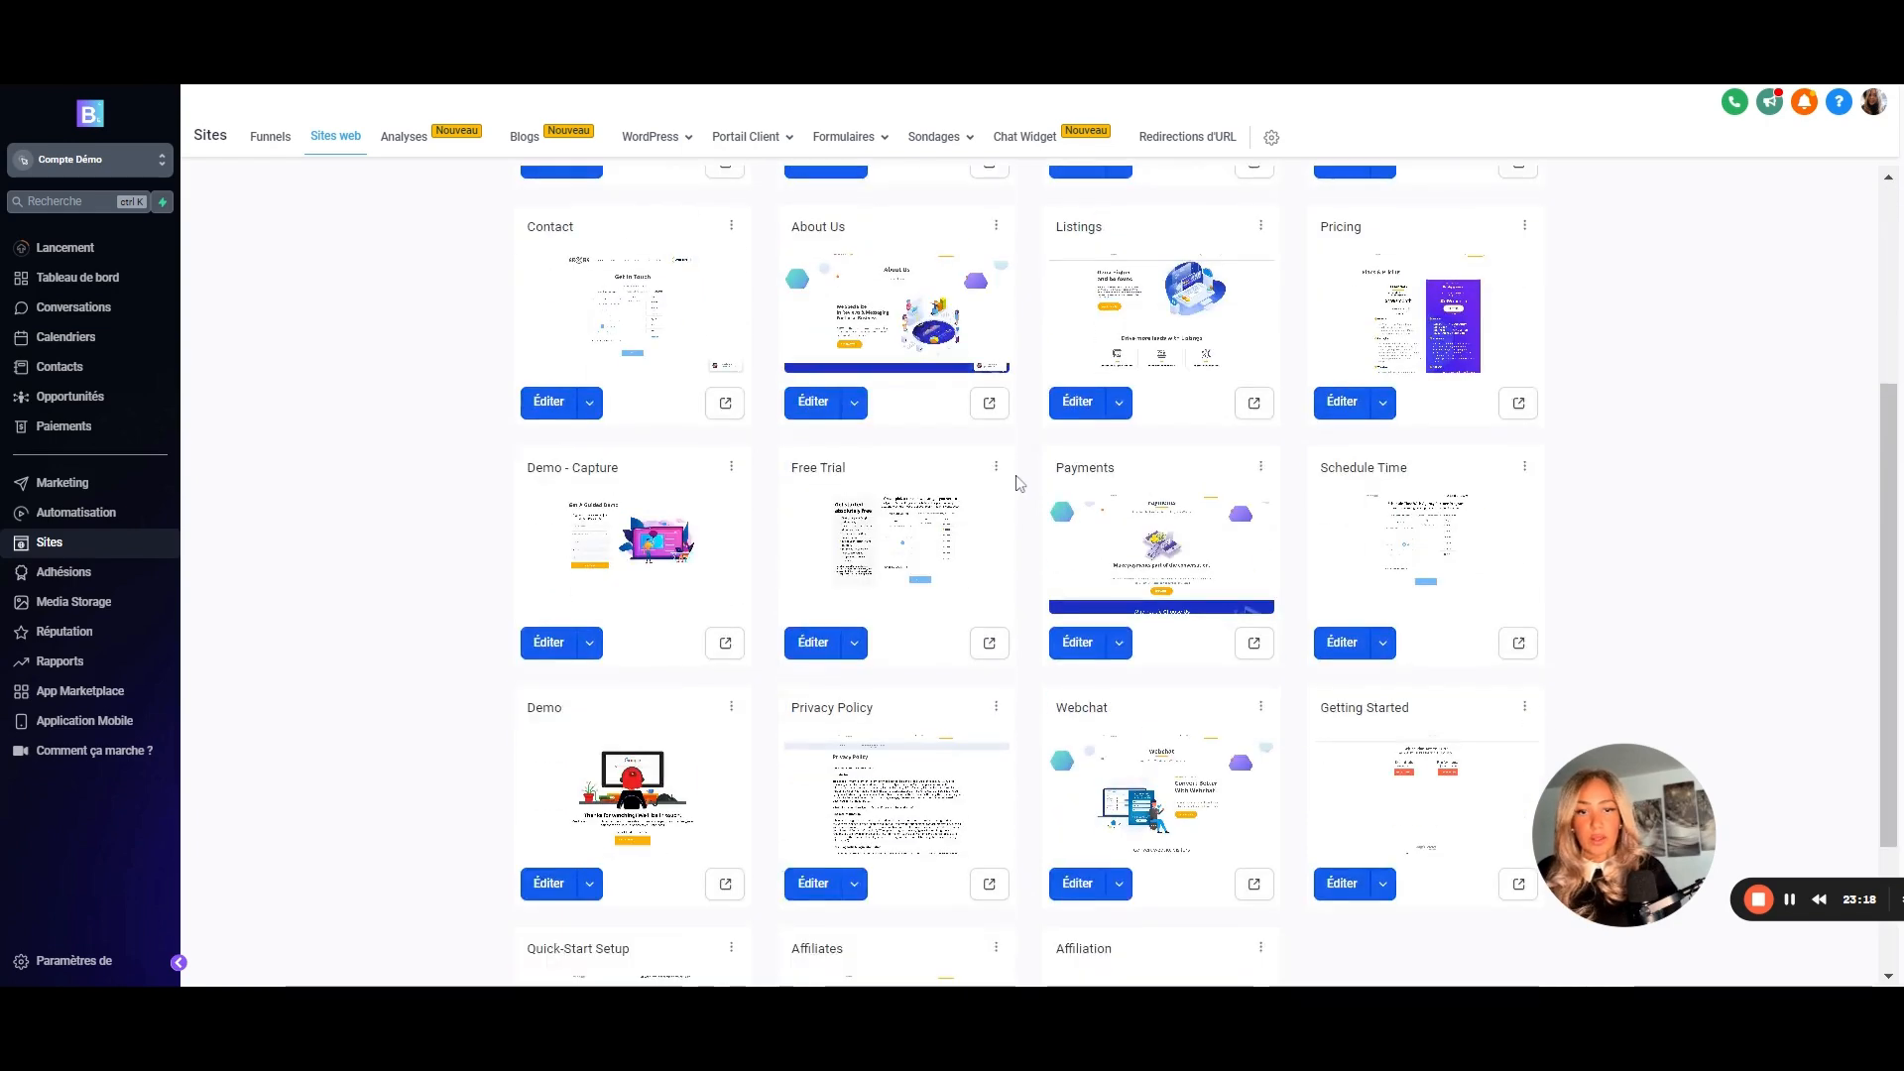
scroll(1032, 566, up, 5)
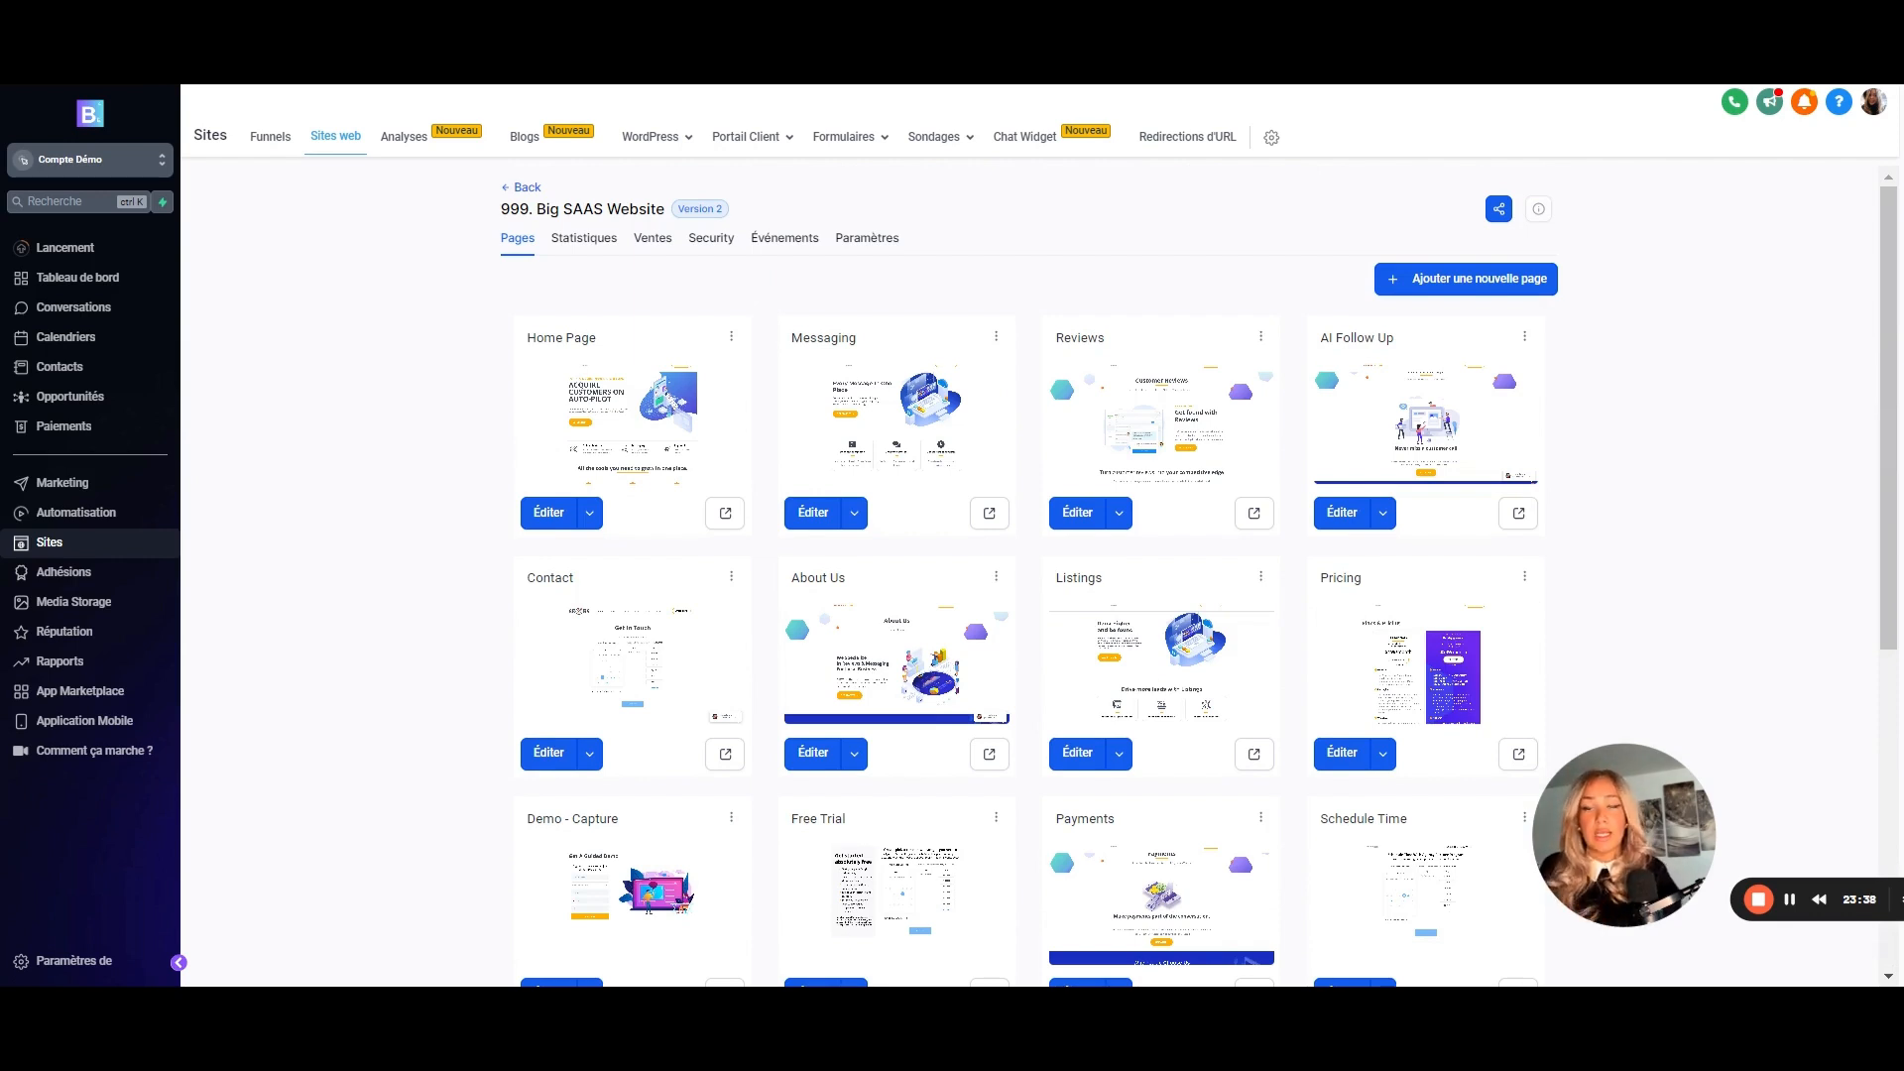
- Create a new automation workflow from scratch
click(83, 515)
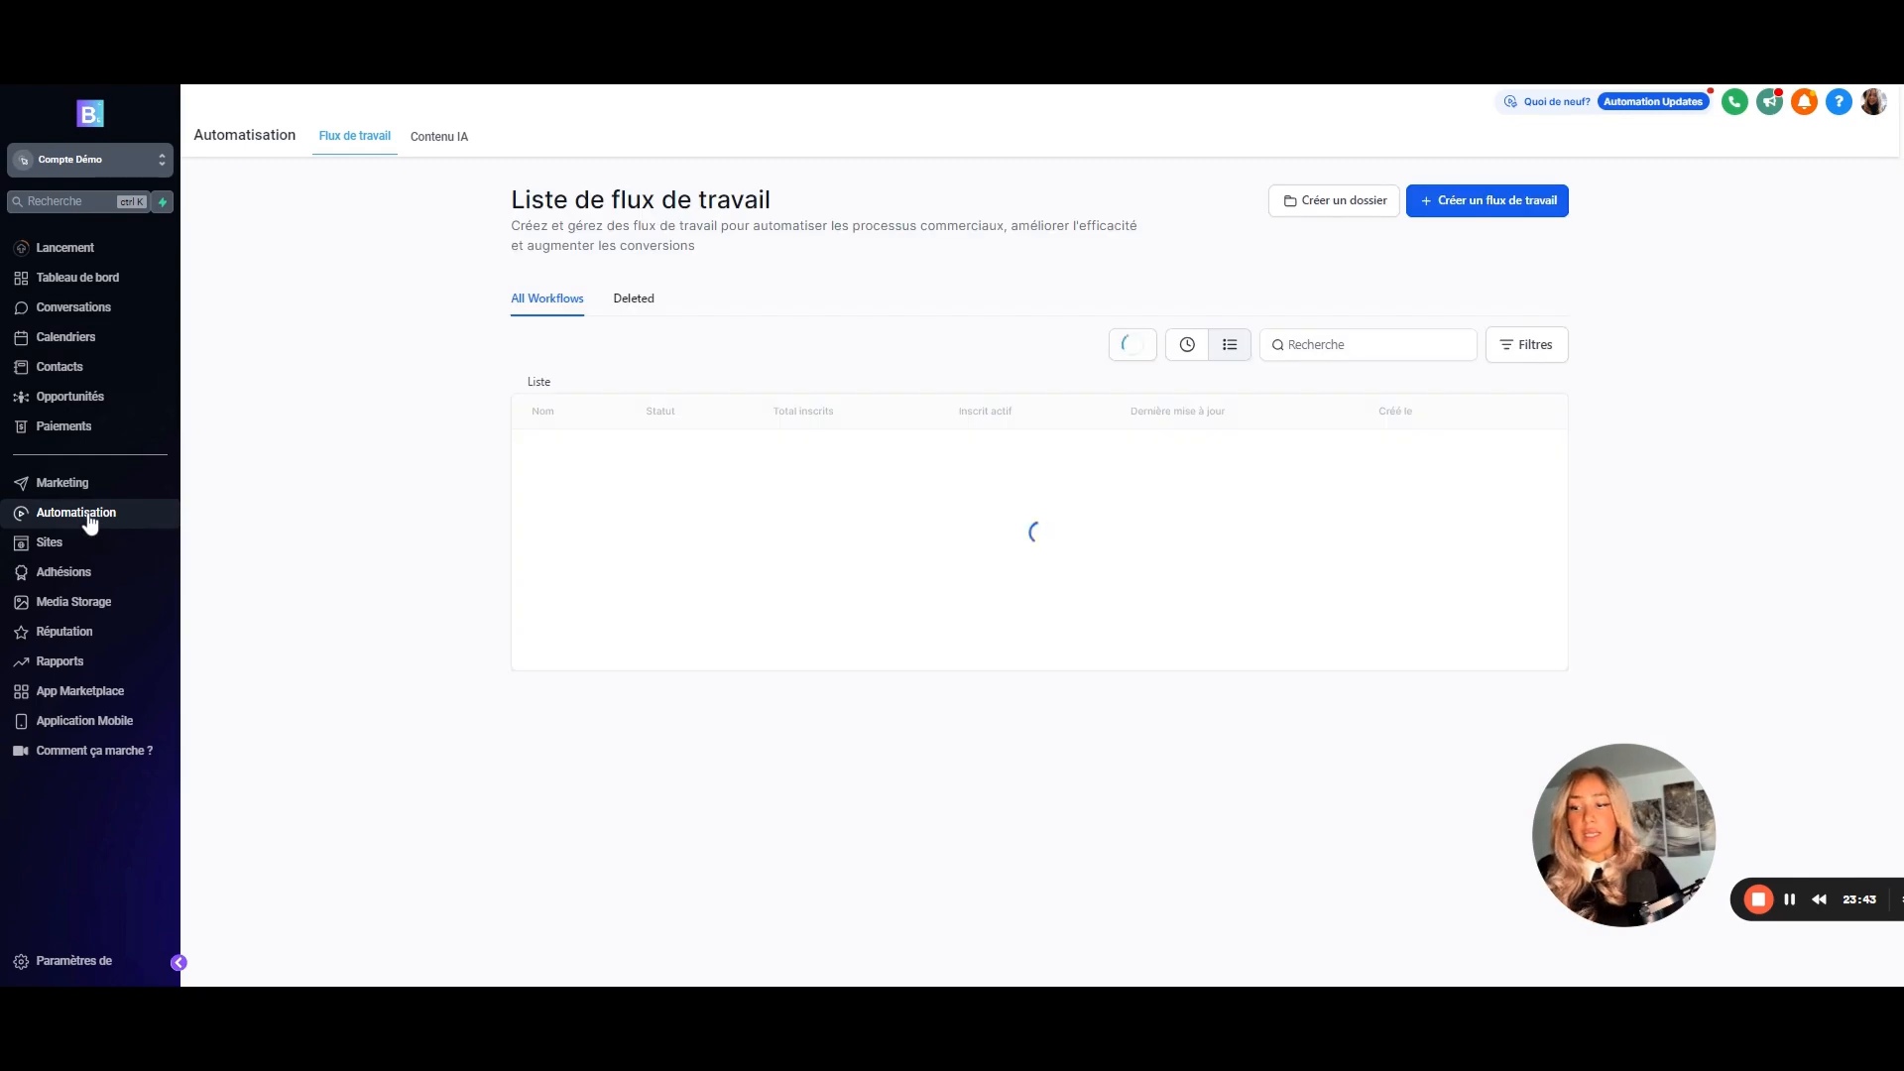
click(1453, 201)
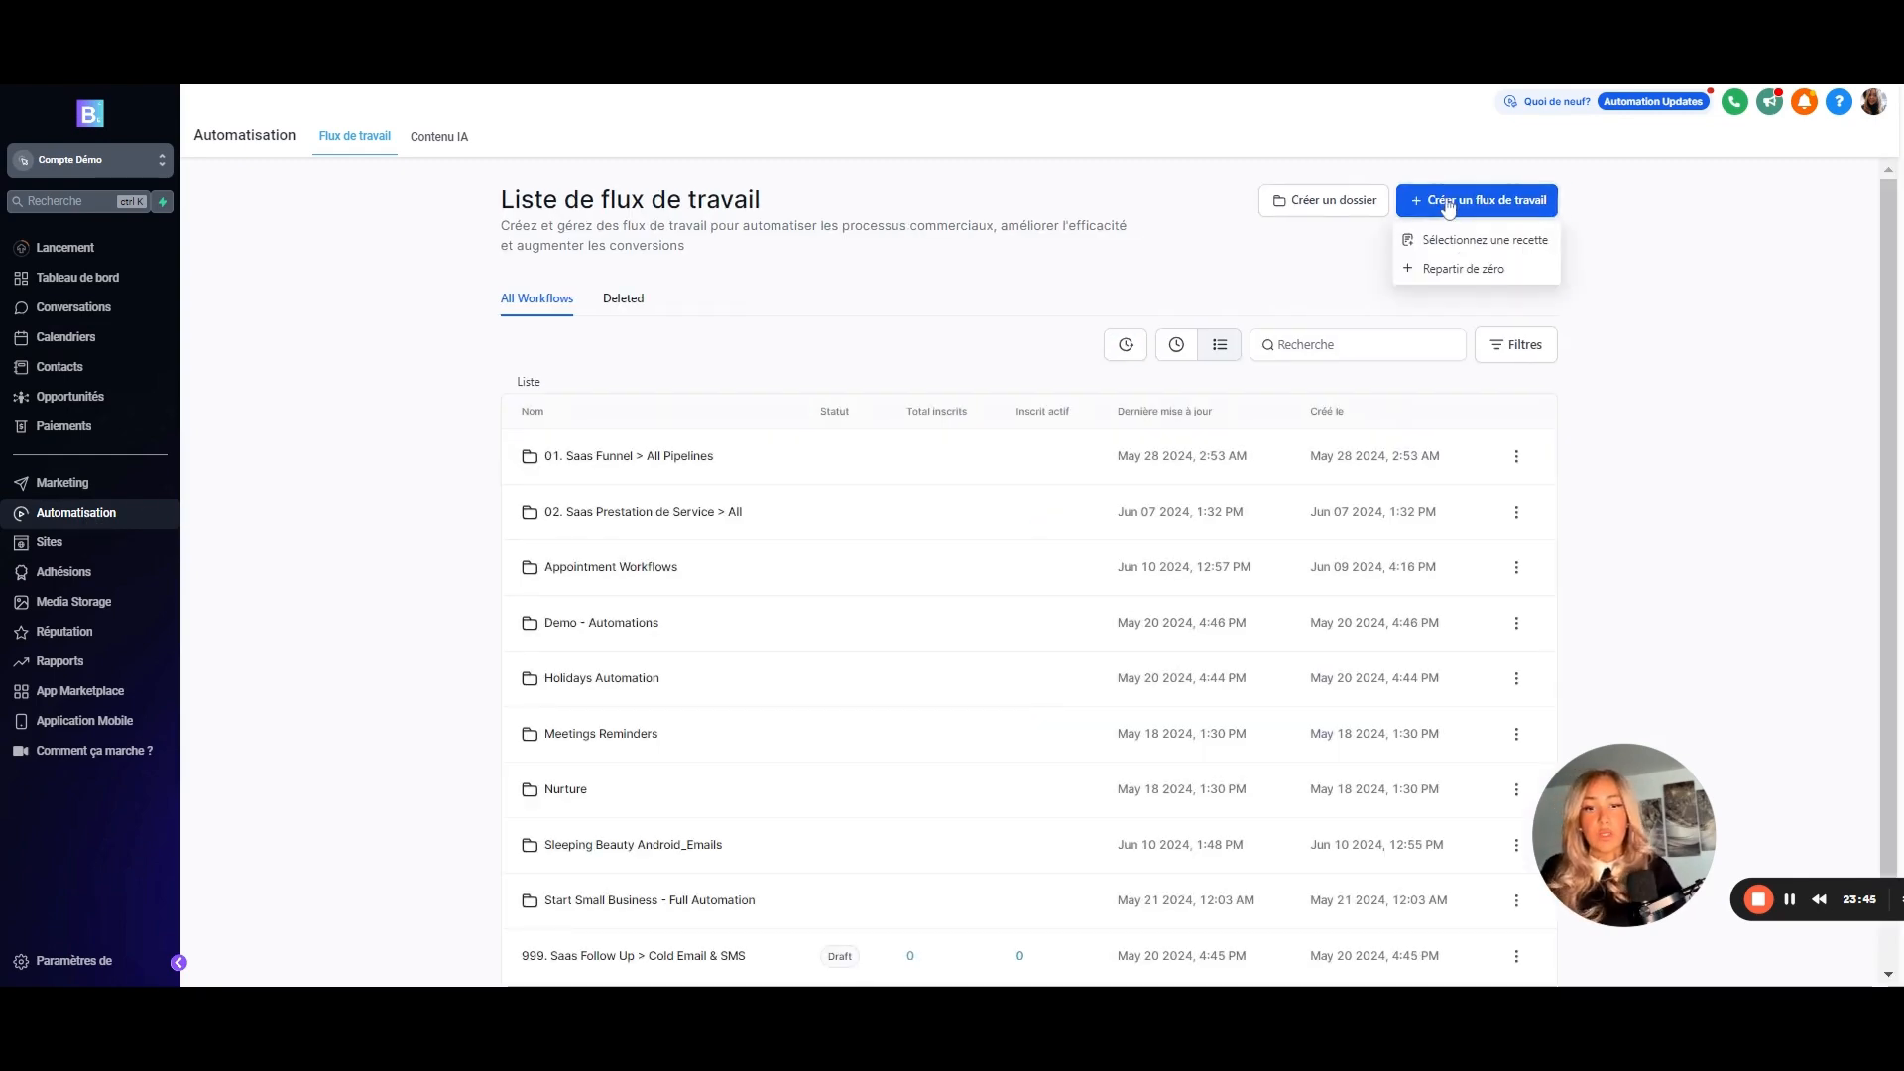
click(1440, 272)
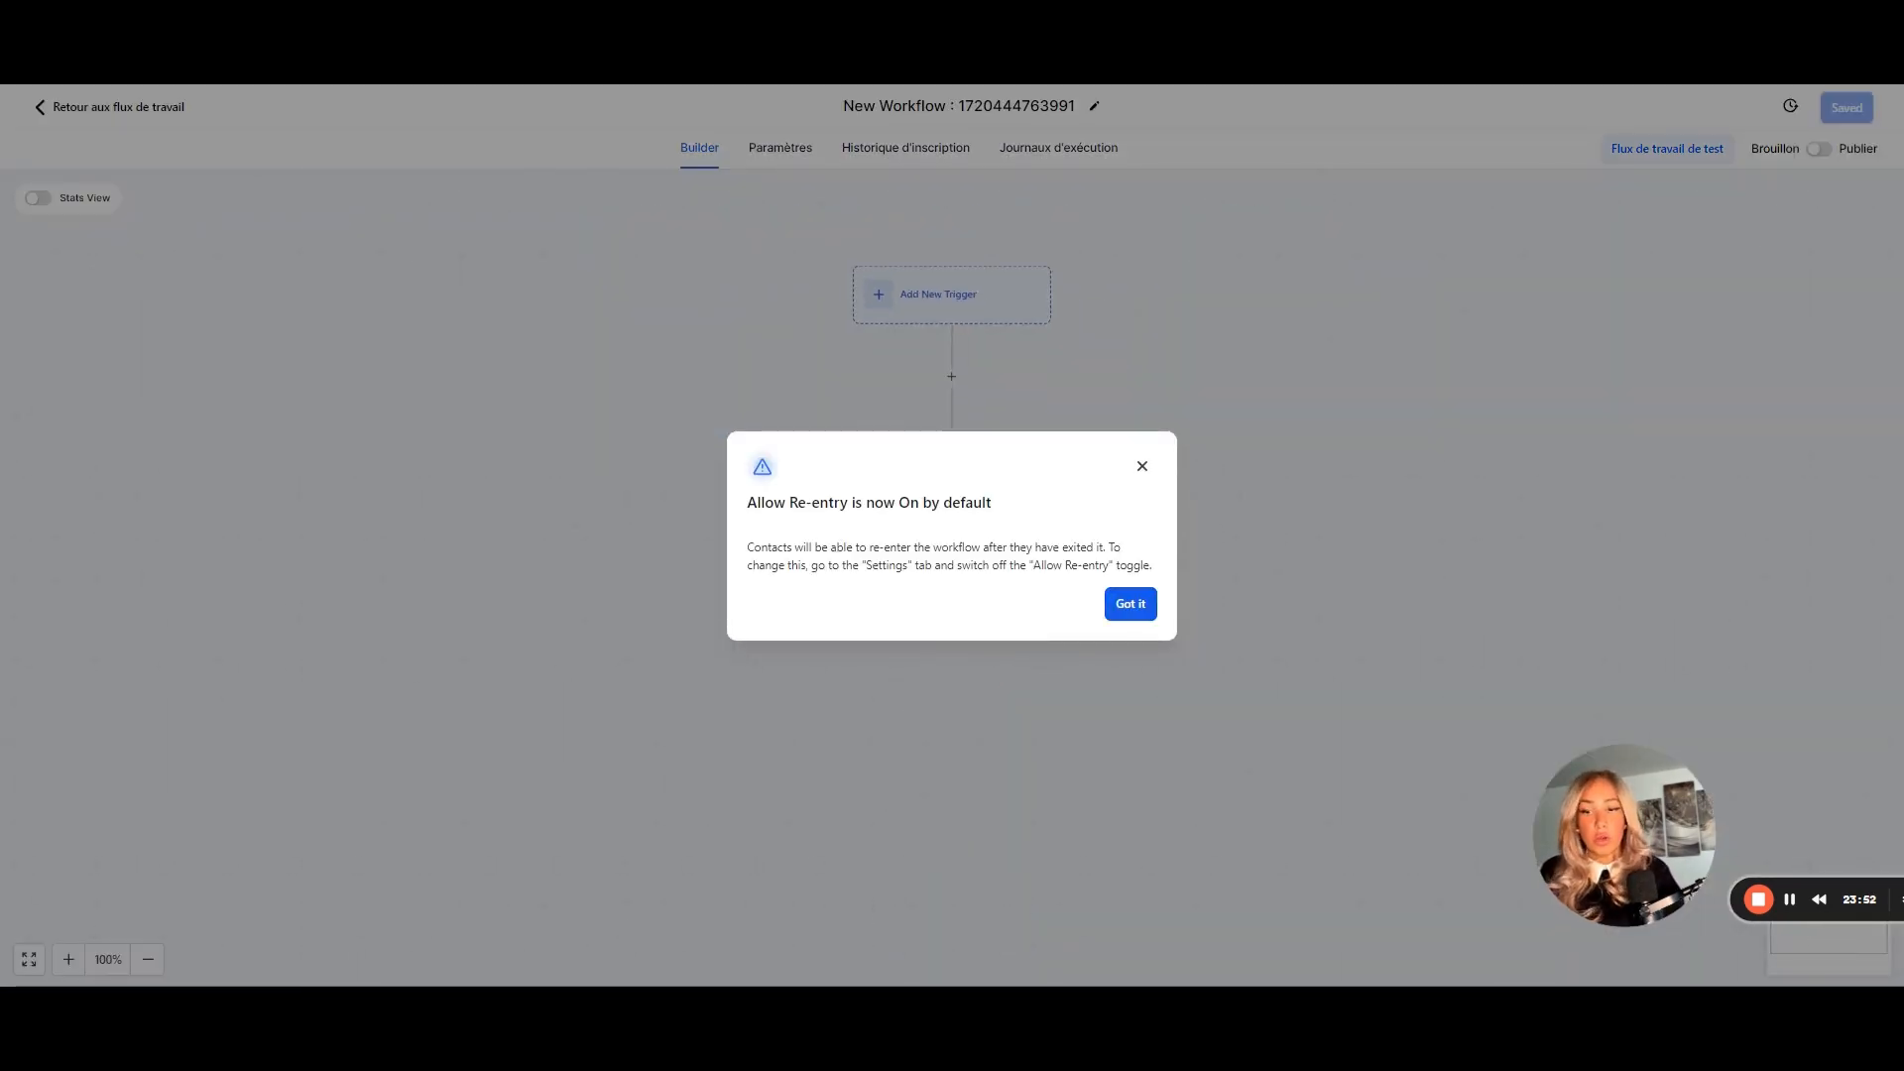
- Rename the workflow to 'Affiliation - Inscription'
click(1131, 603)
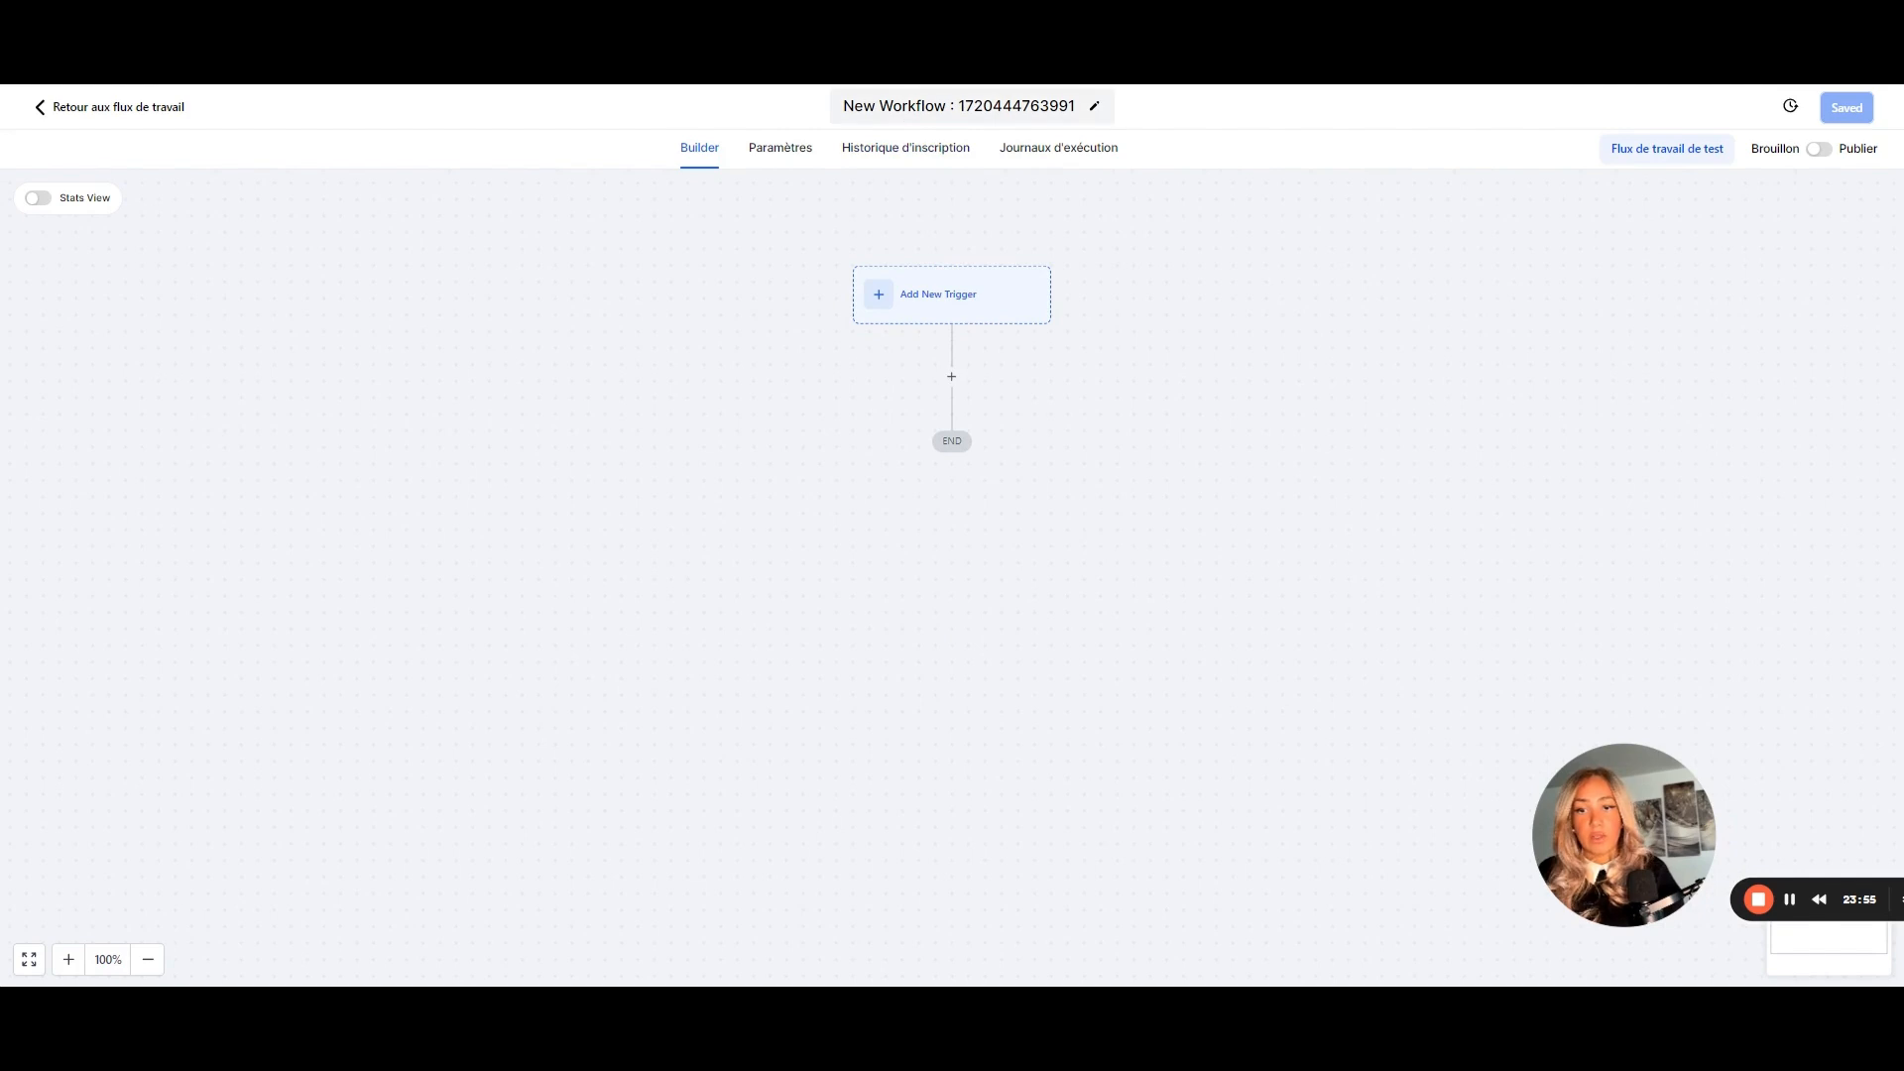
text(A)
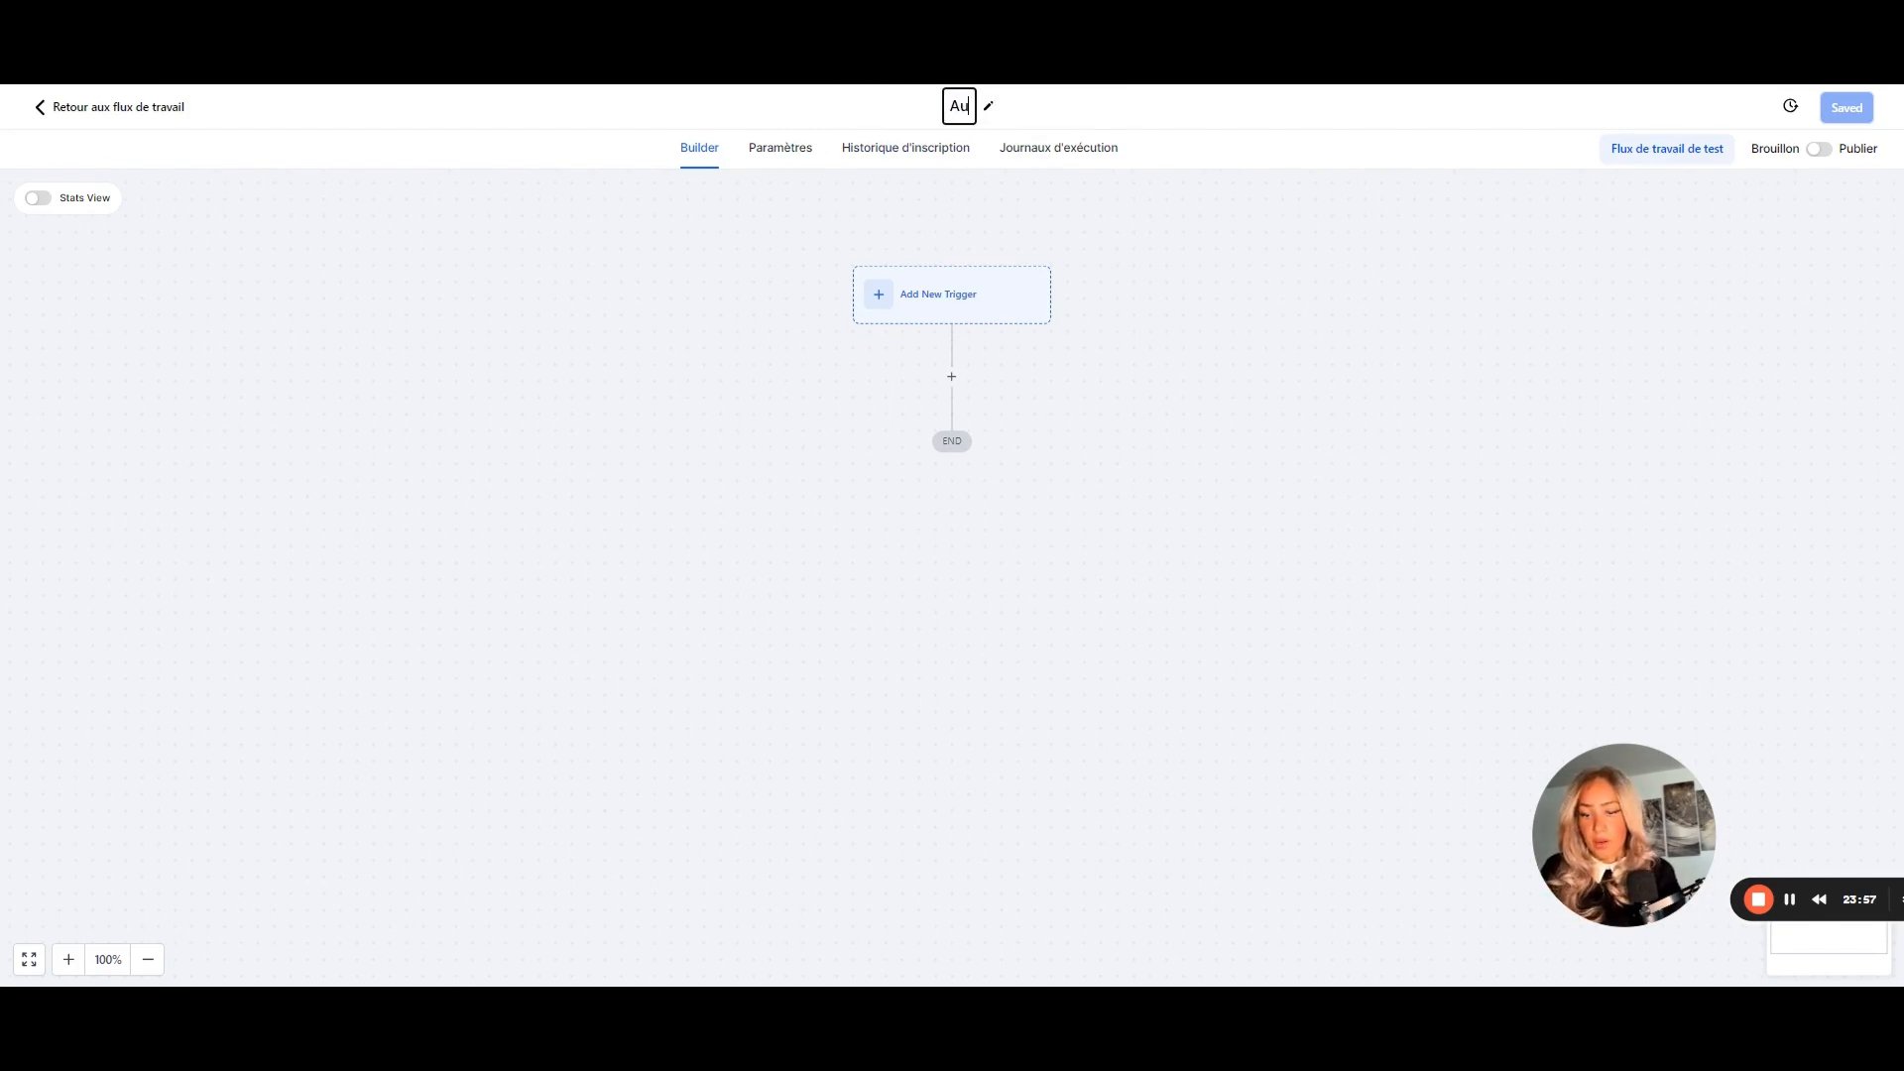
text(ffiliati)
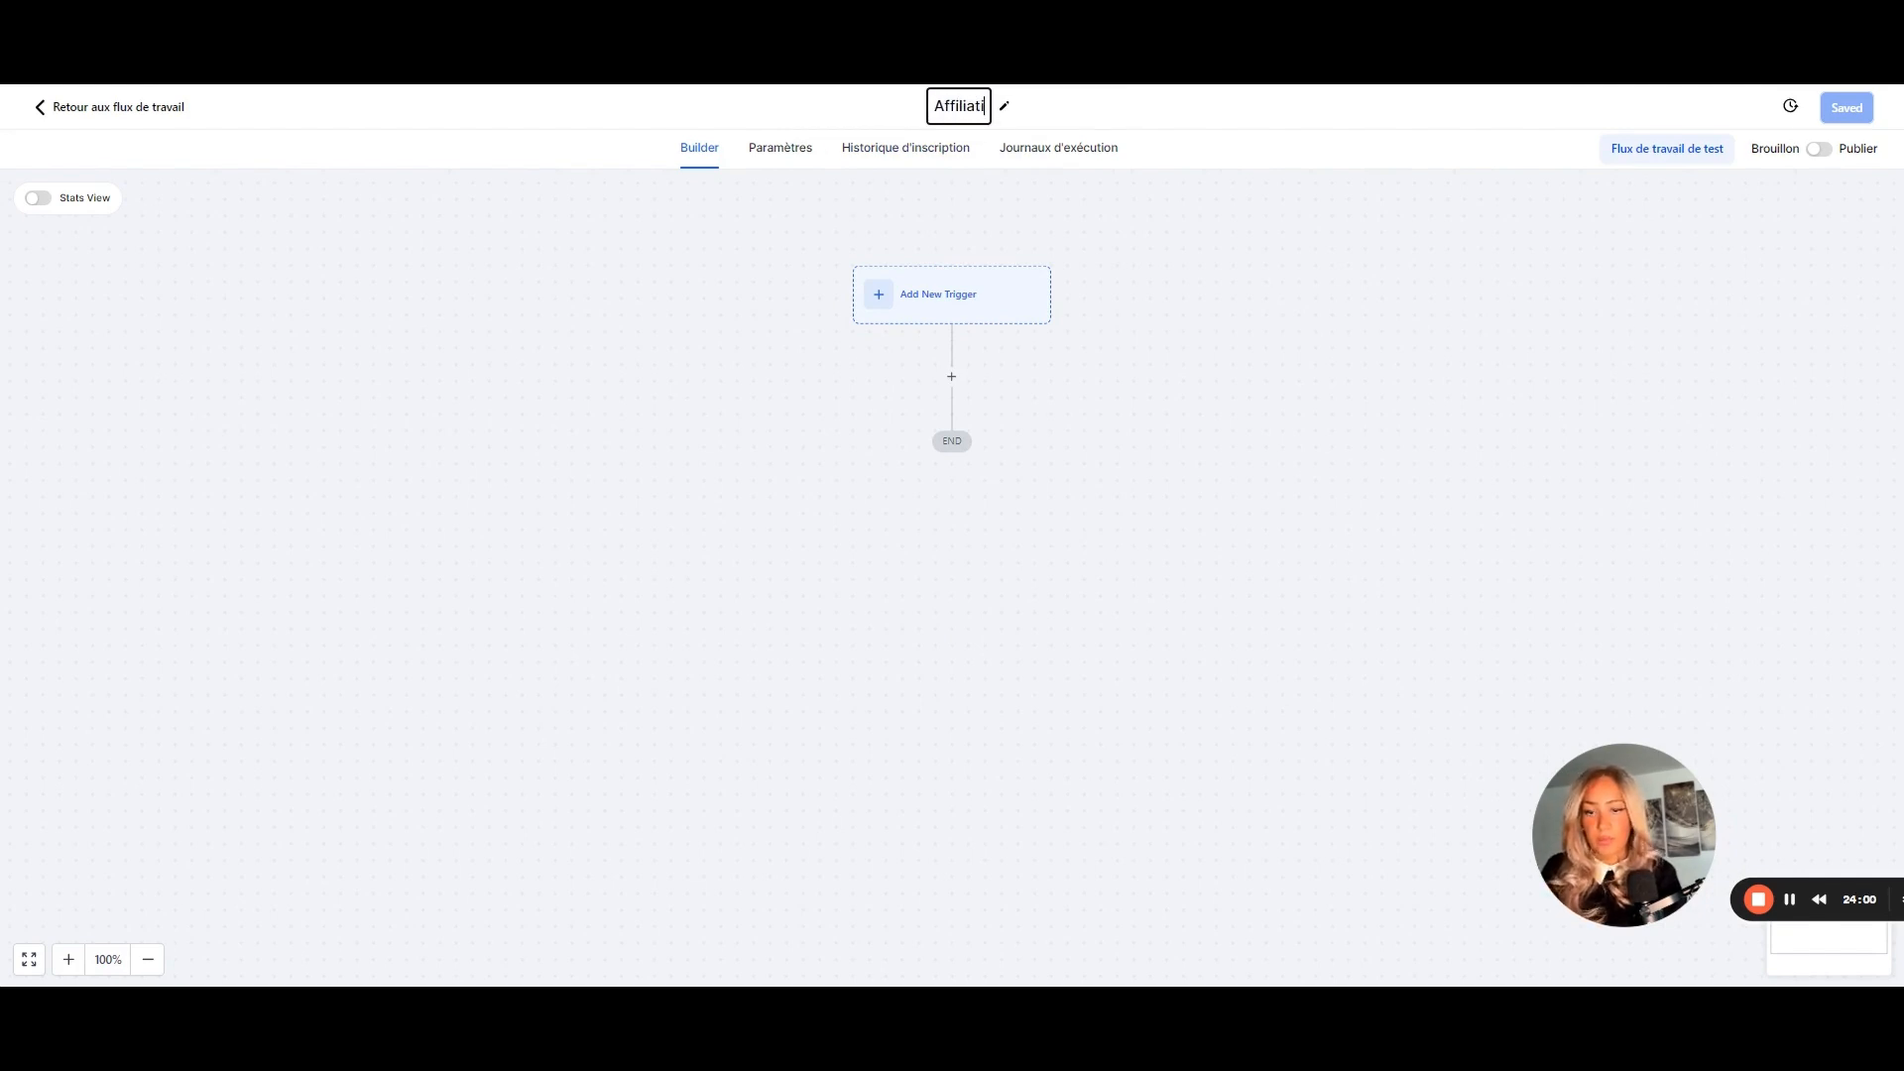
text(on - Inscription)
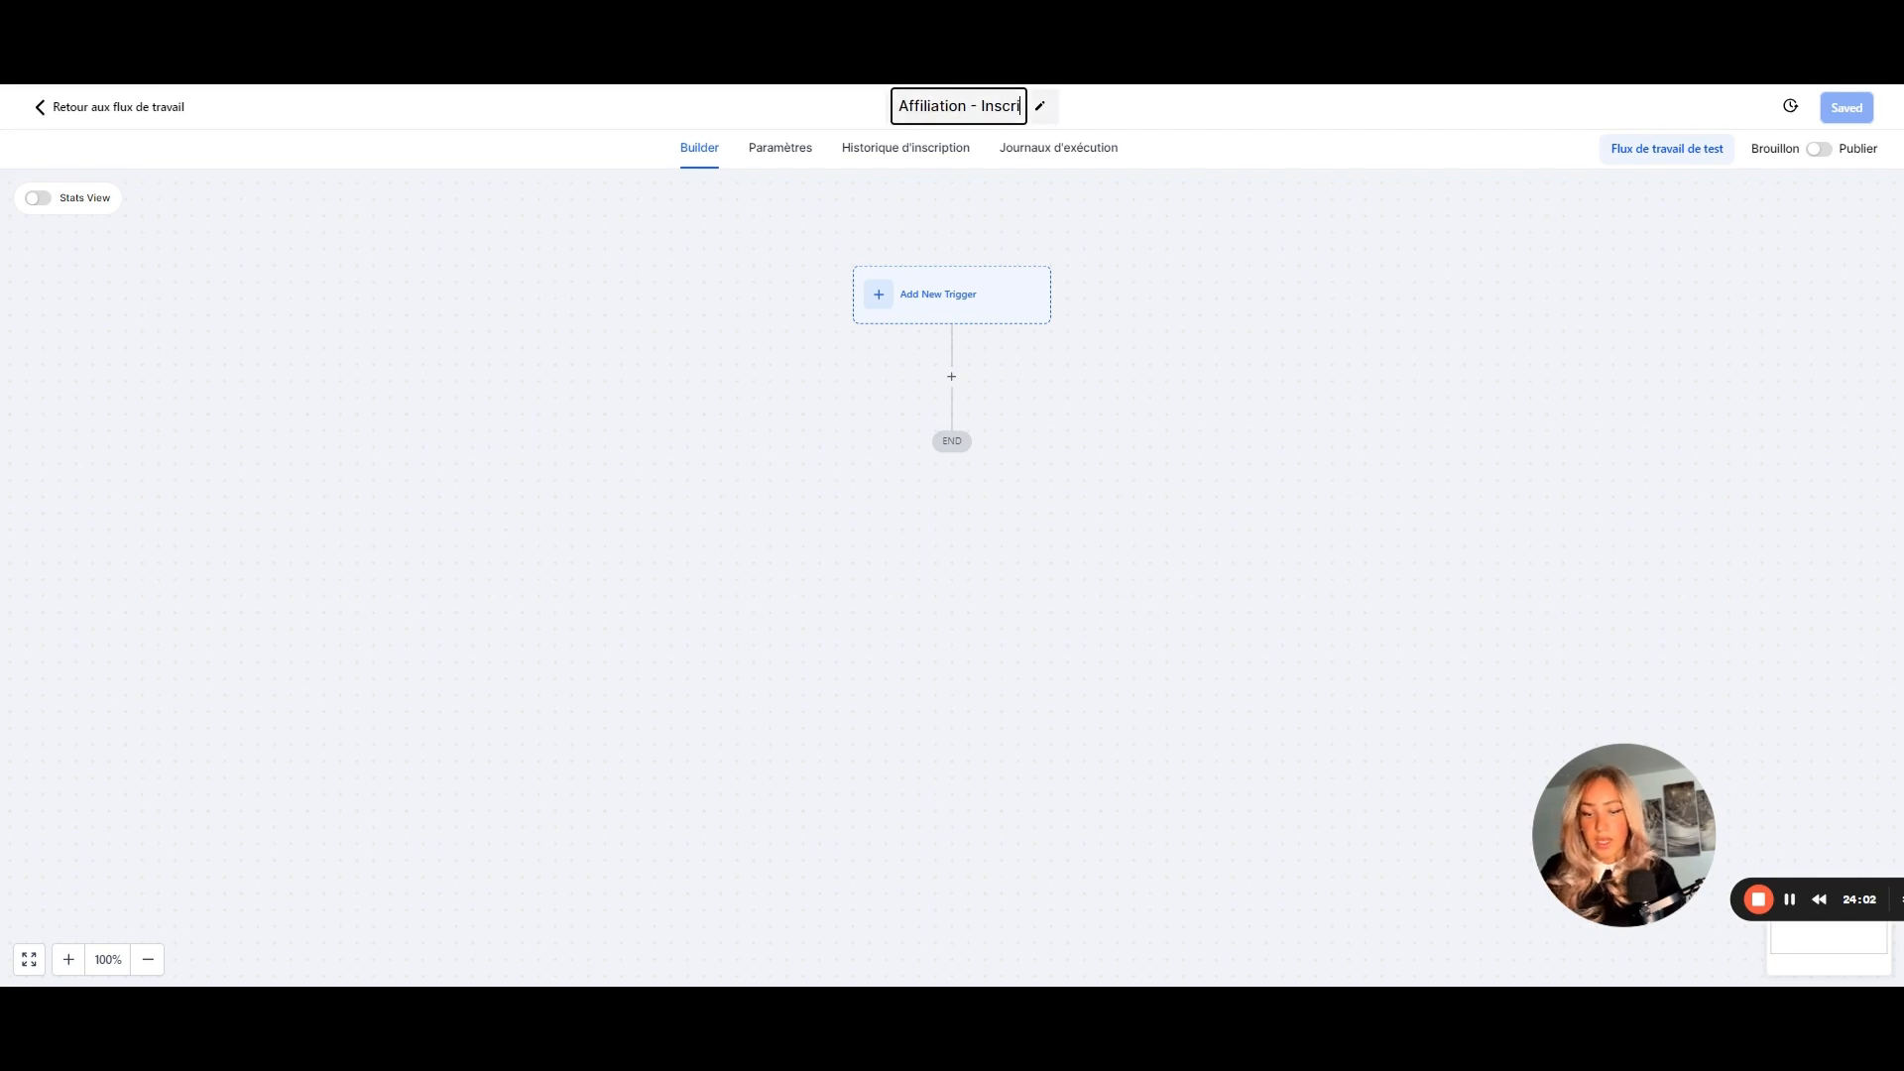
click(937, 299)
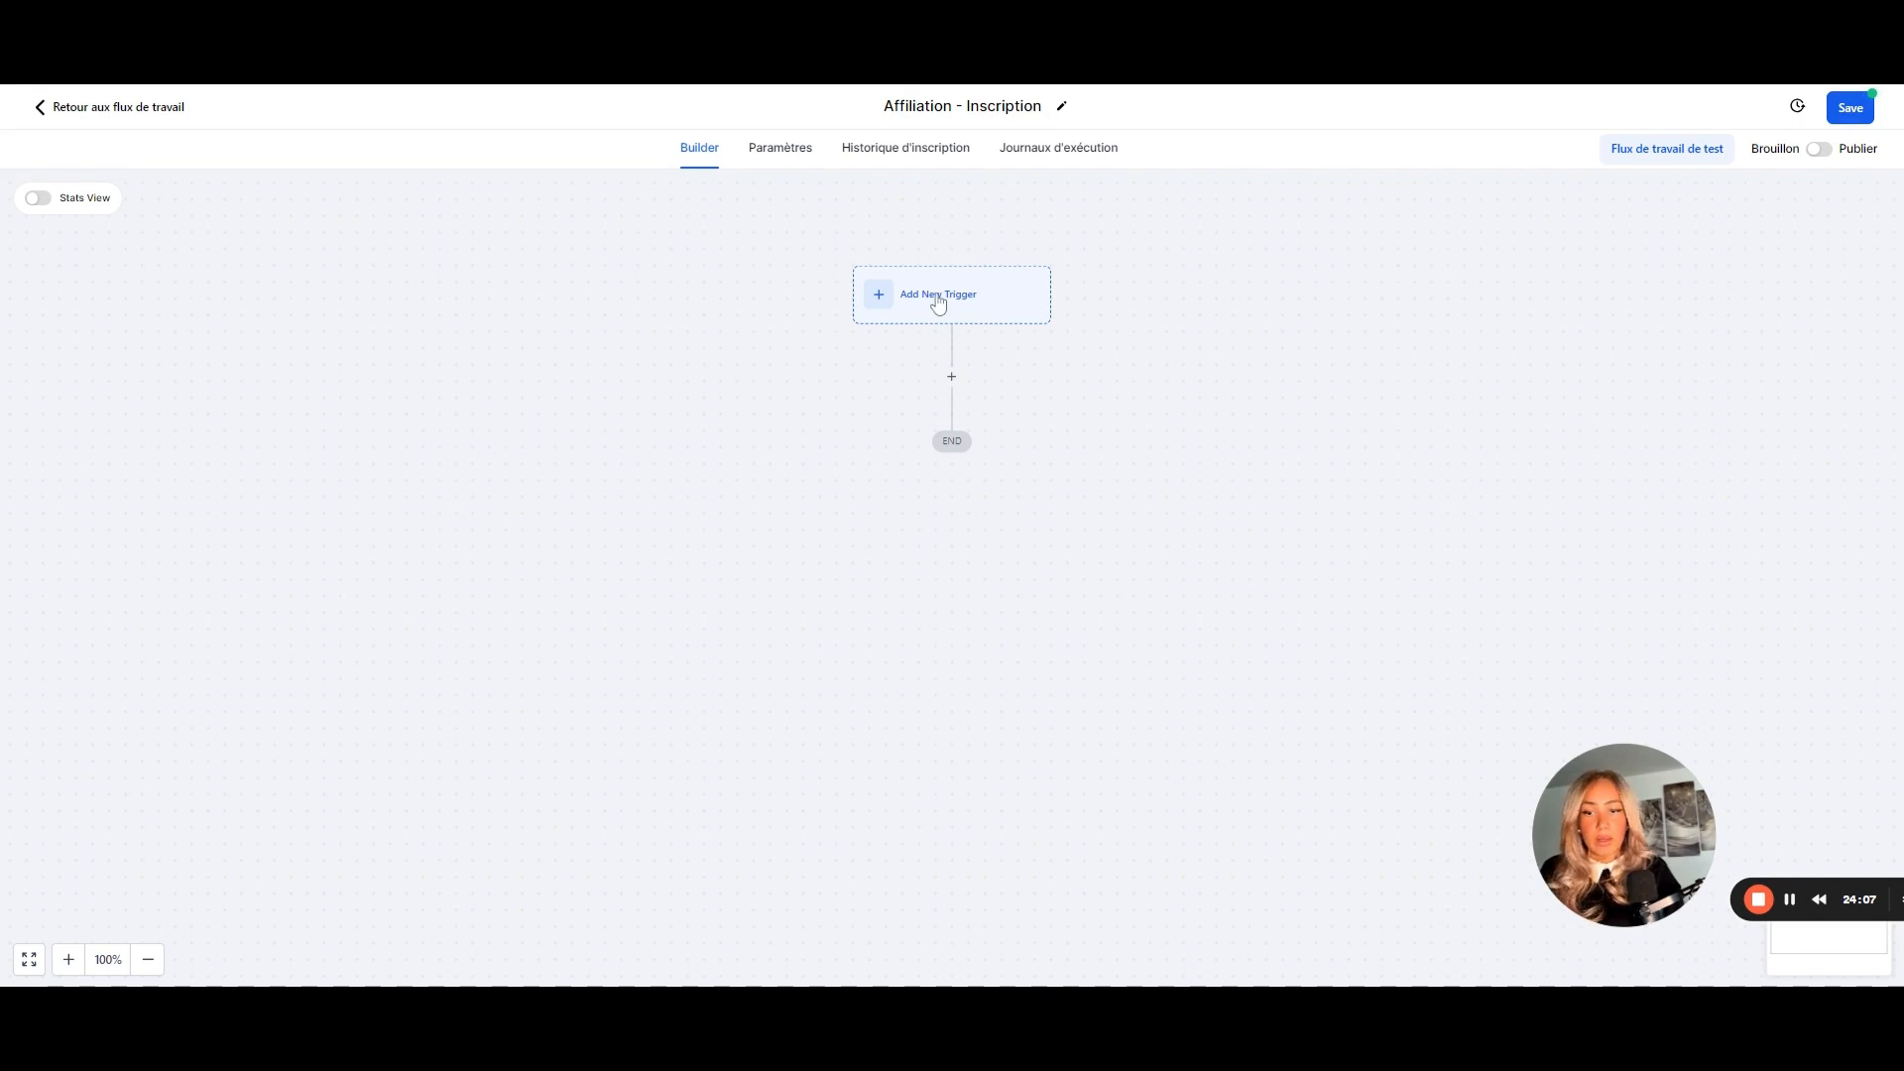
click(939, 303)
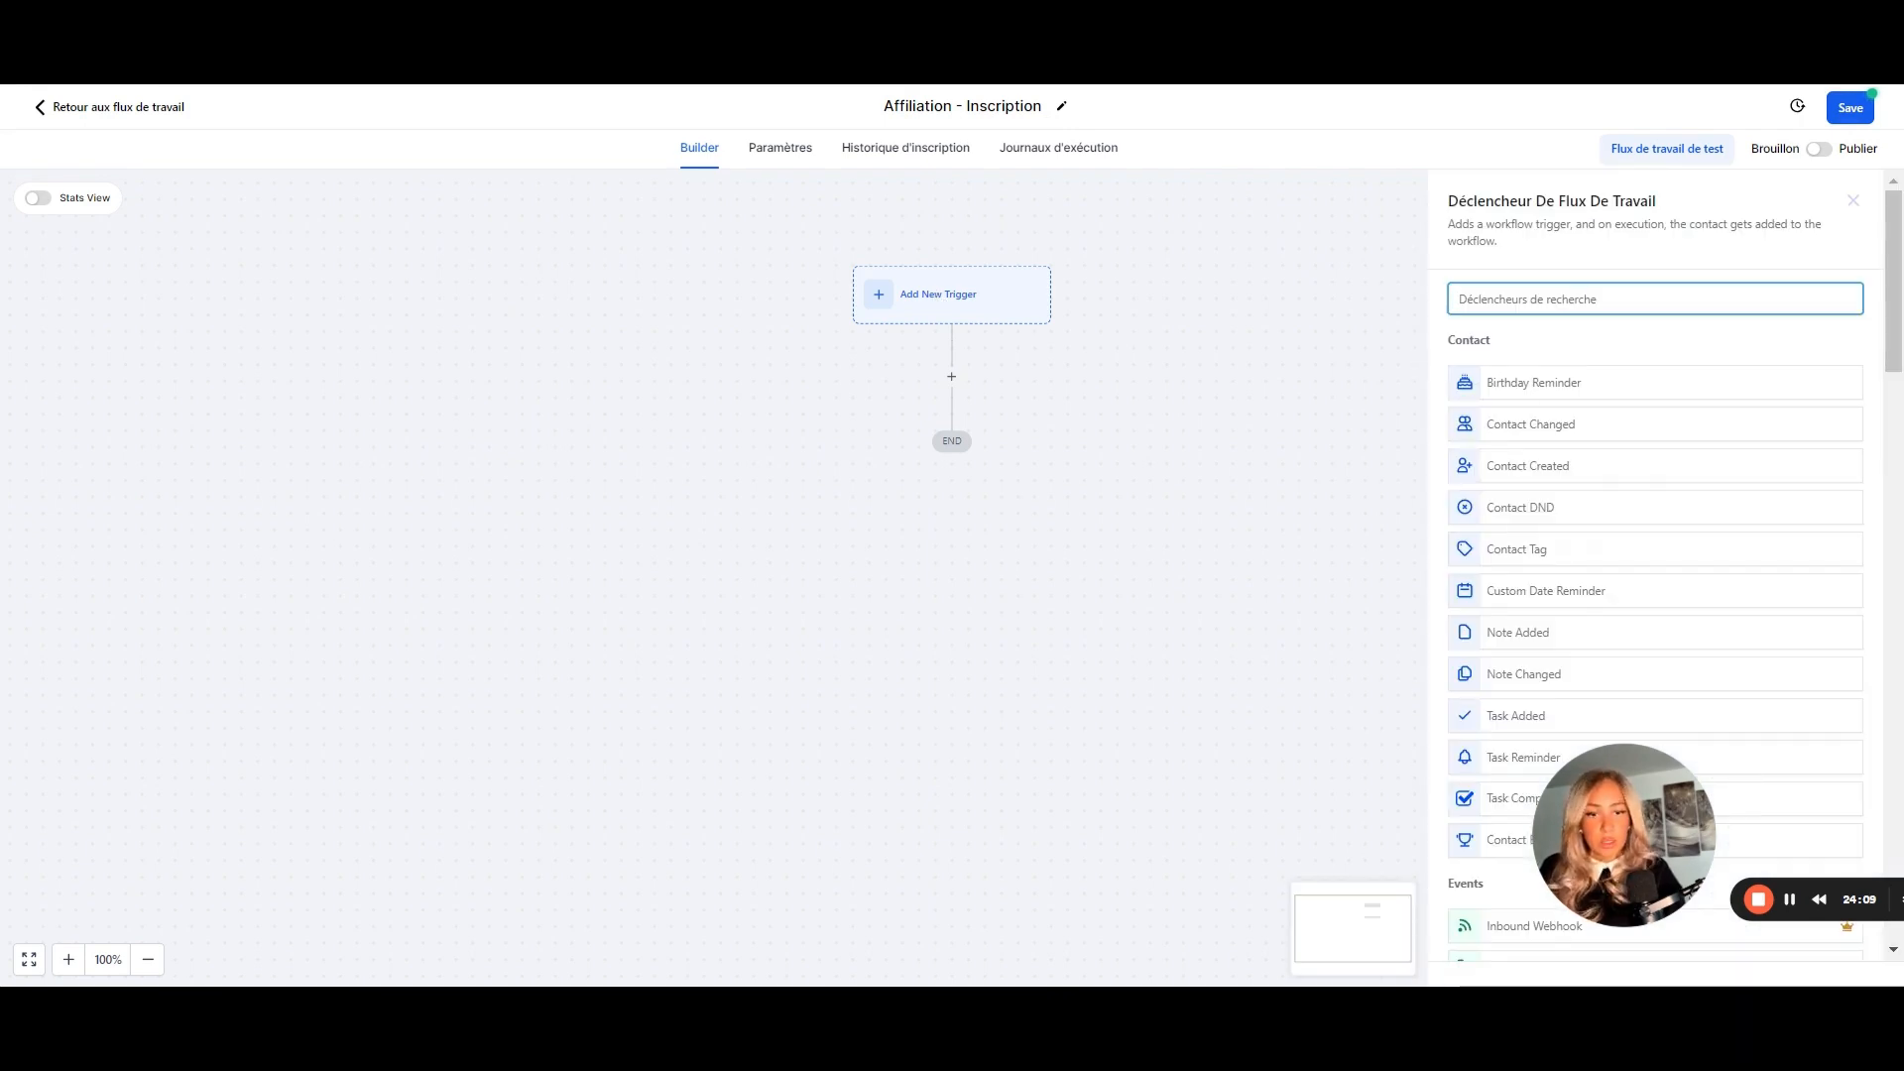
- Add a Form Submitted trigger and name it 'Form Affiliation'
text(form)
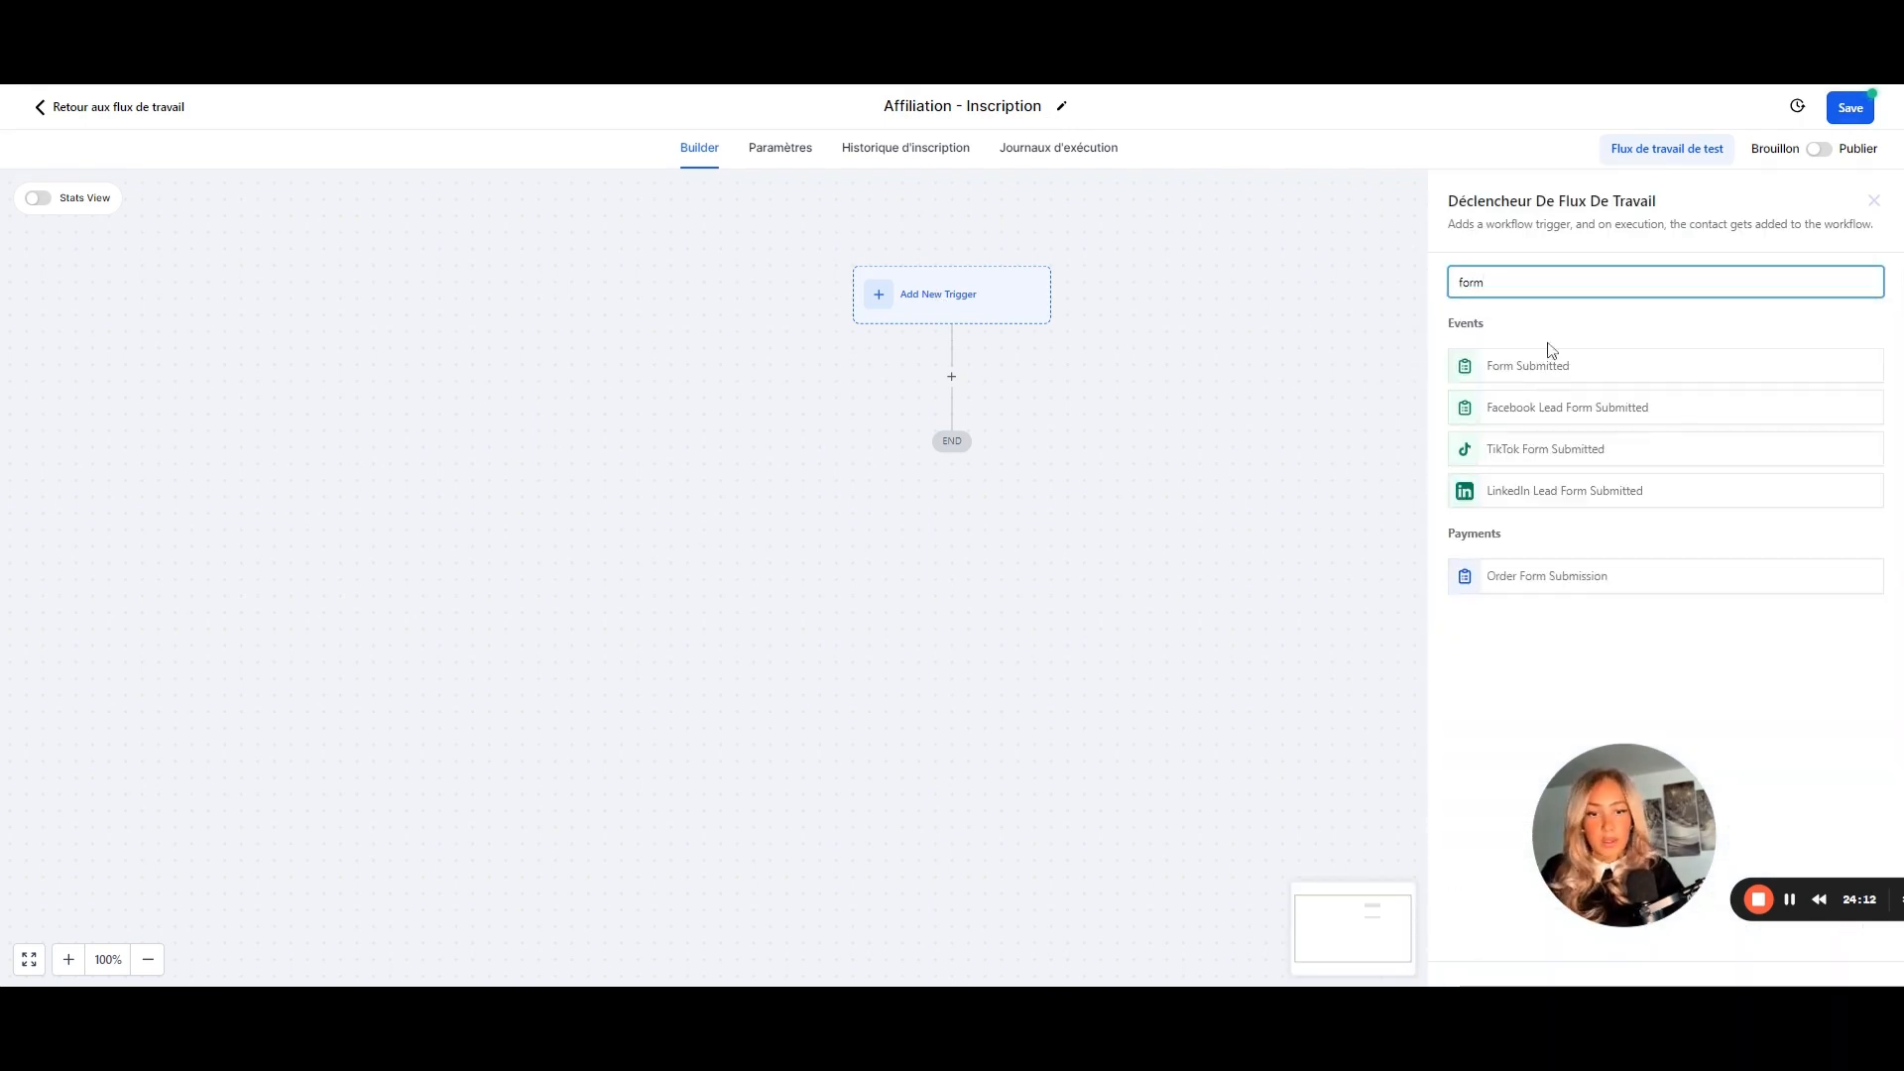
click(1574, 376)
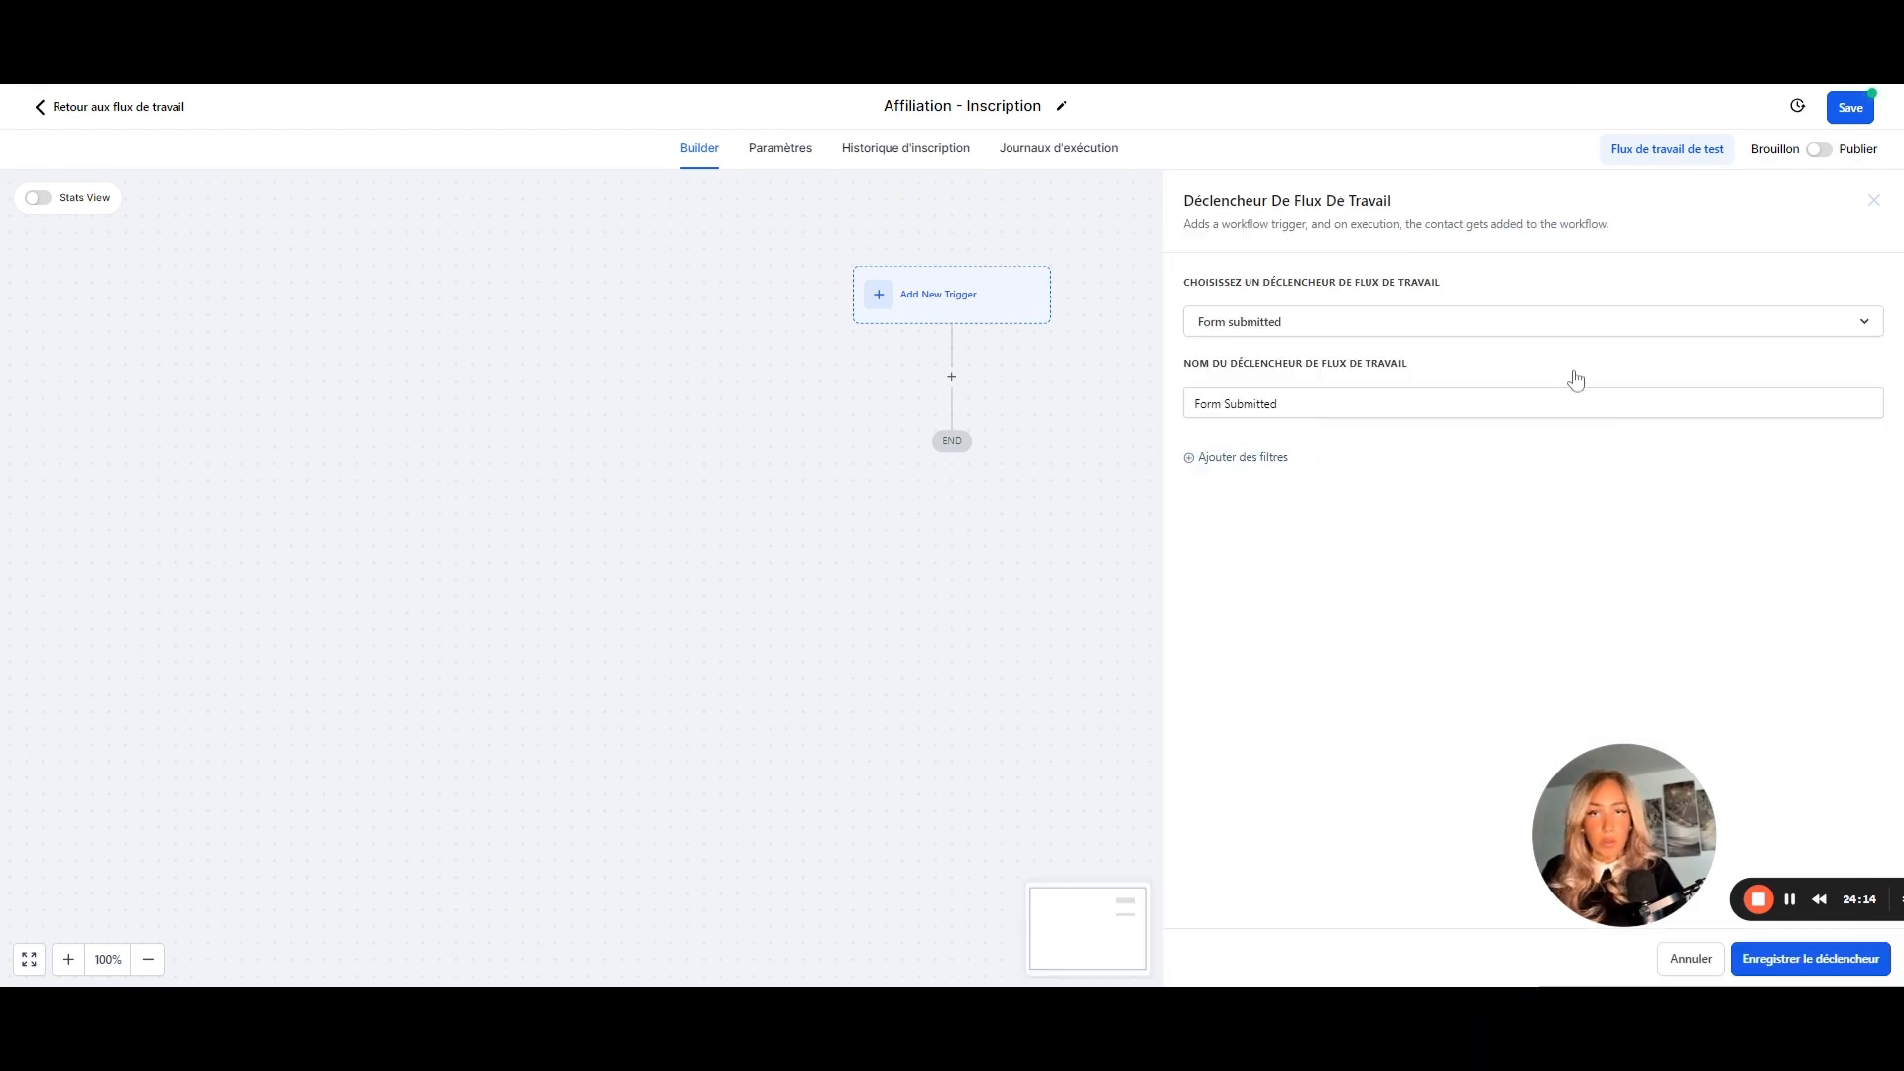
click(1265, 403)
key(BackSpace)
key(BackSpace)
text(A)
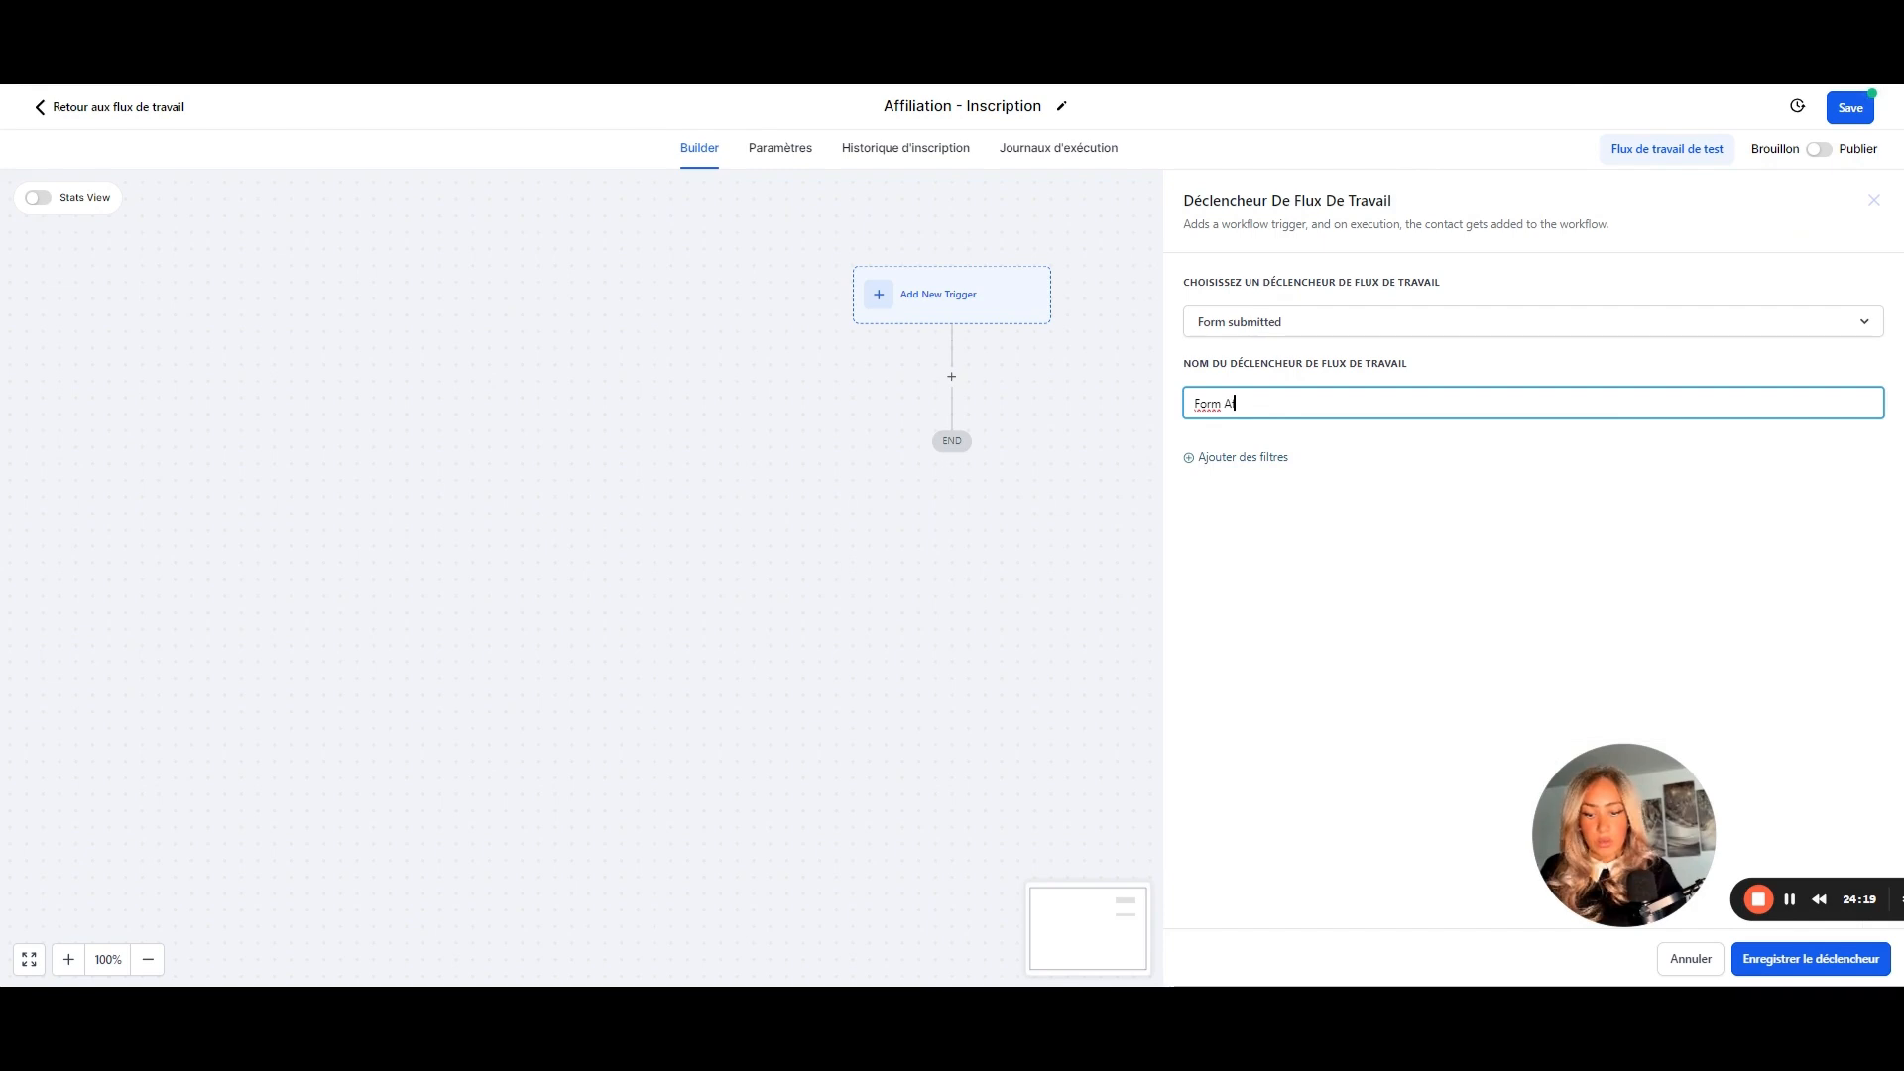
text(ffiliation)
- Filter the trigger to the 'Affiliaition Formulaire _ Page site' form and save it
click(1259, 457)
click(1218, 486)
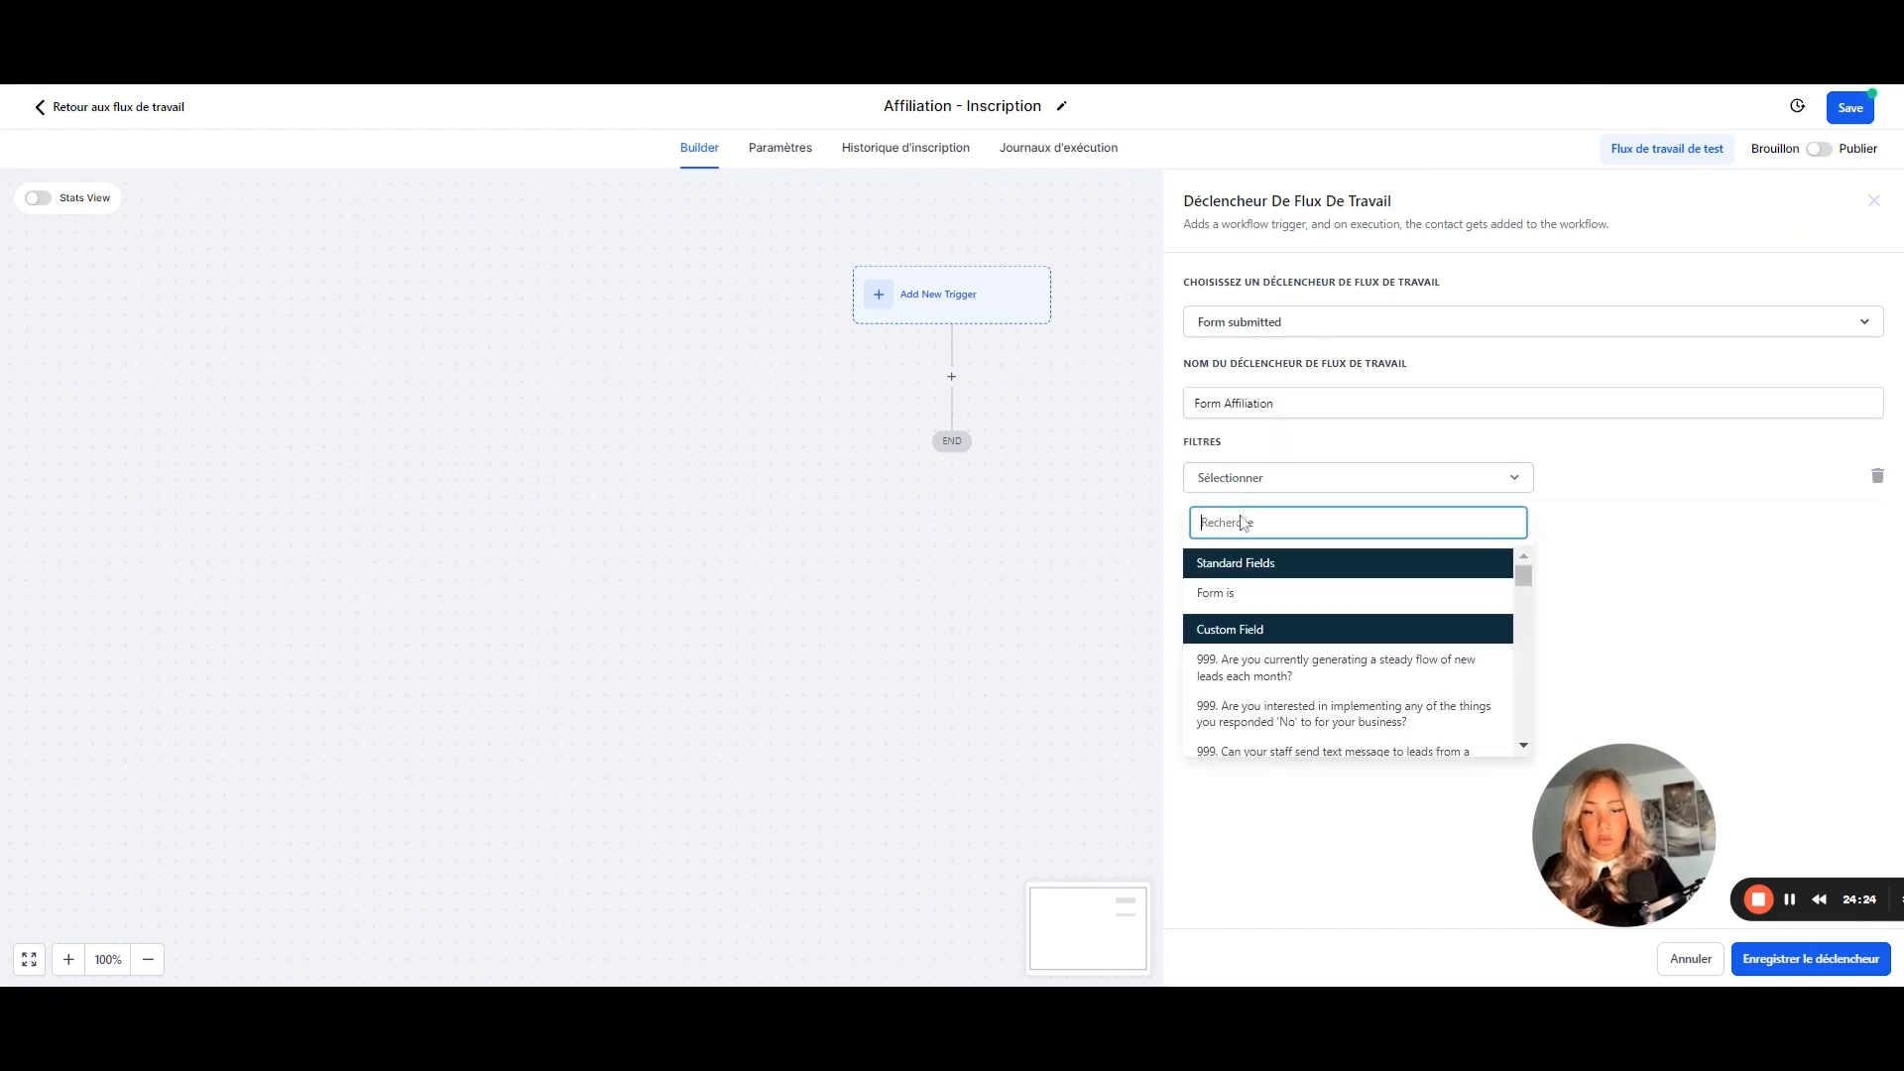
click(1233, 594)
click(1634, 480)
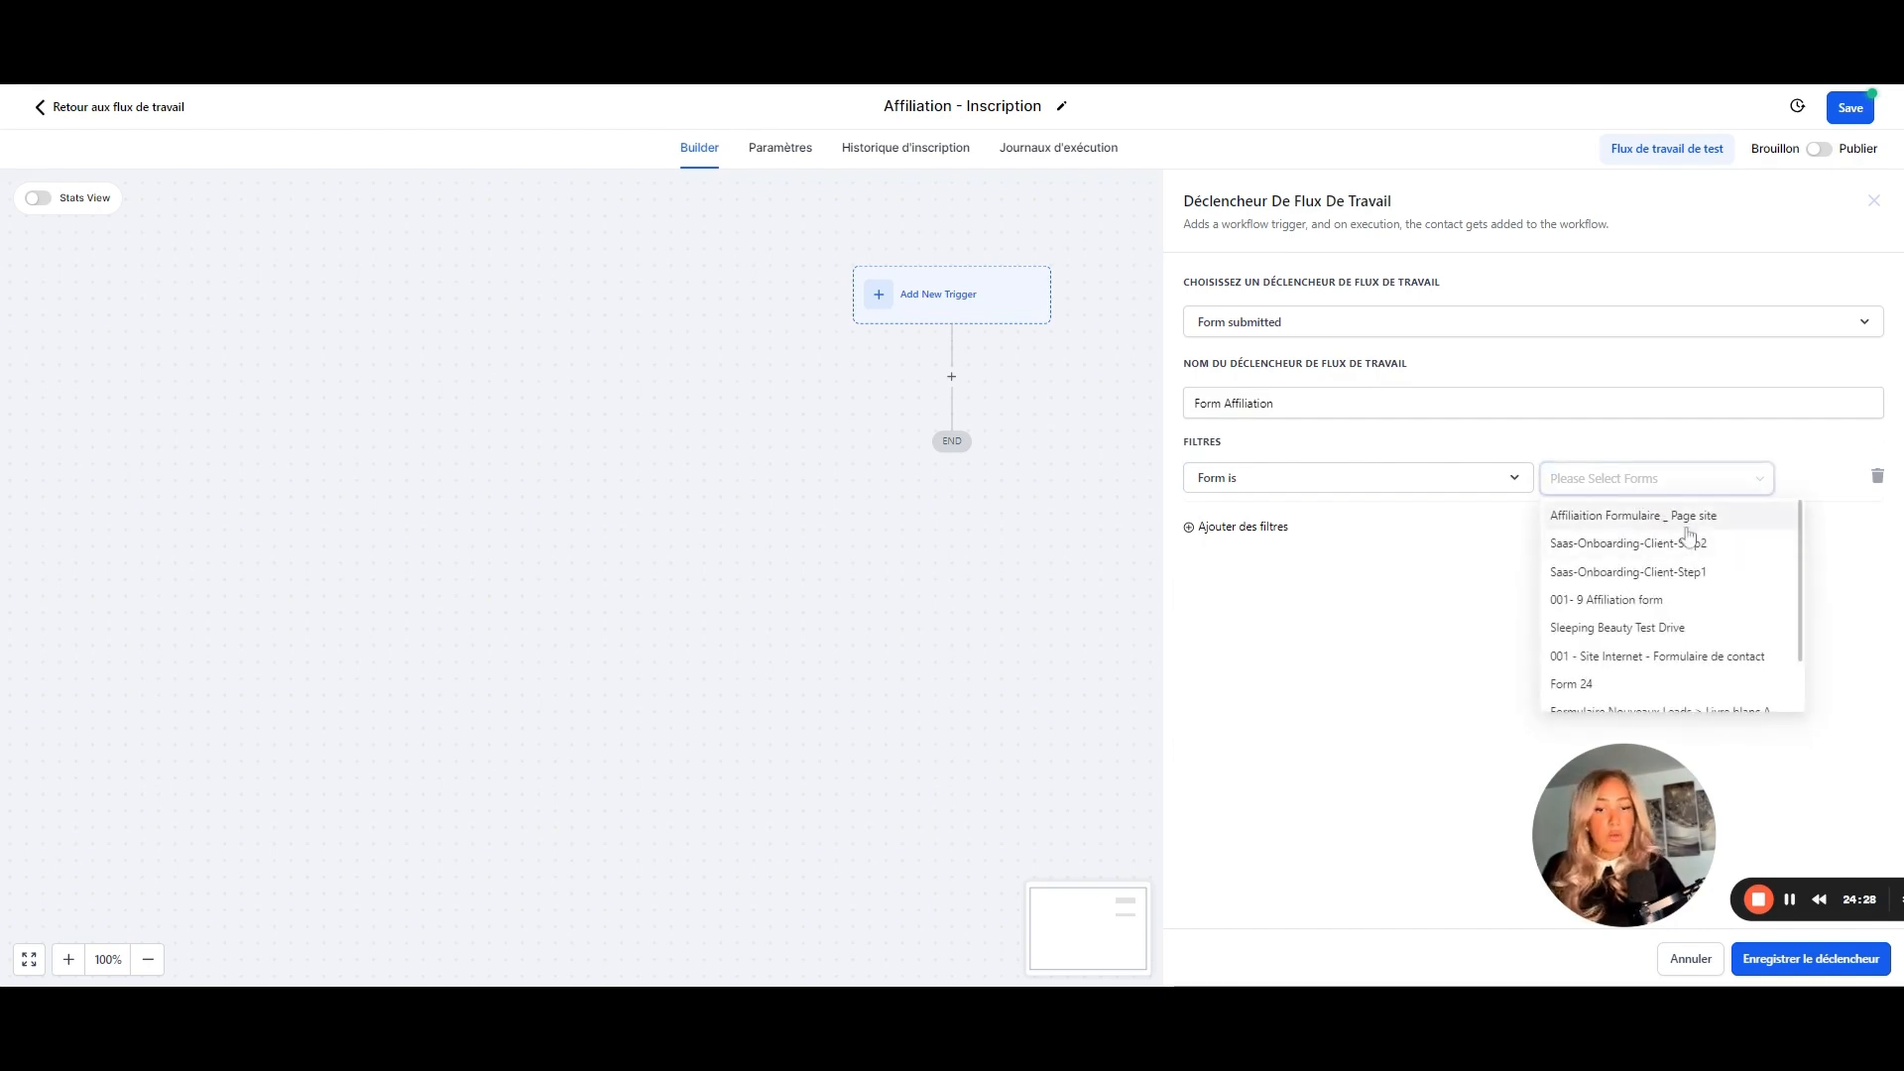
click(1616, 518)
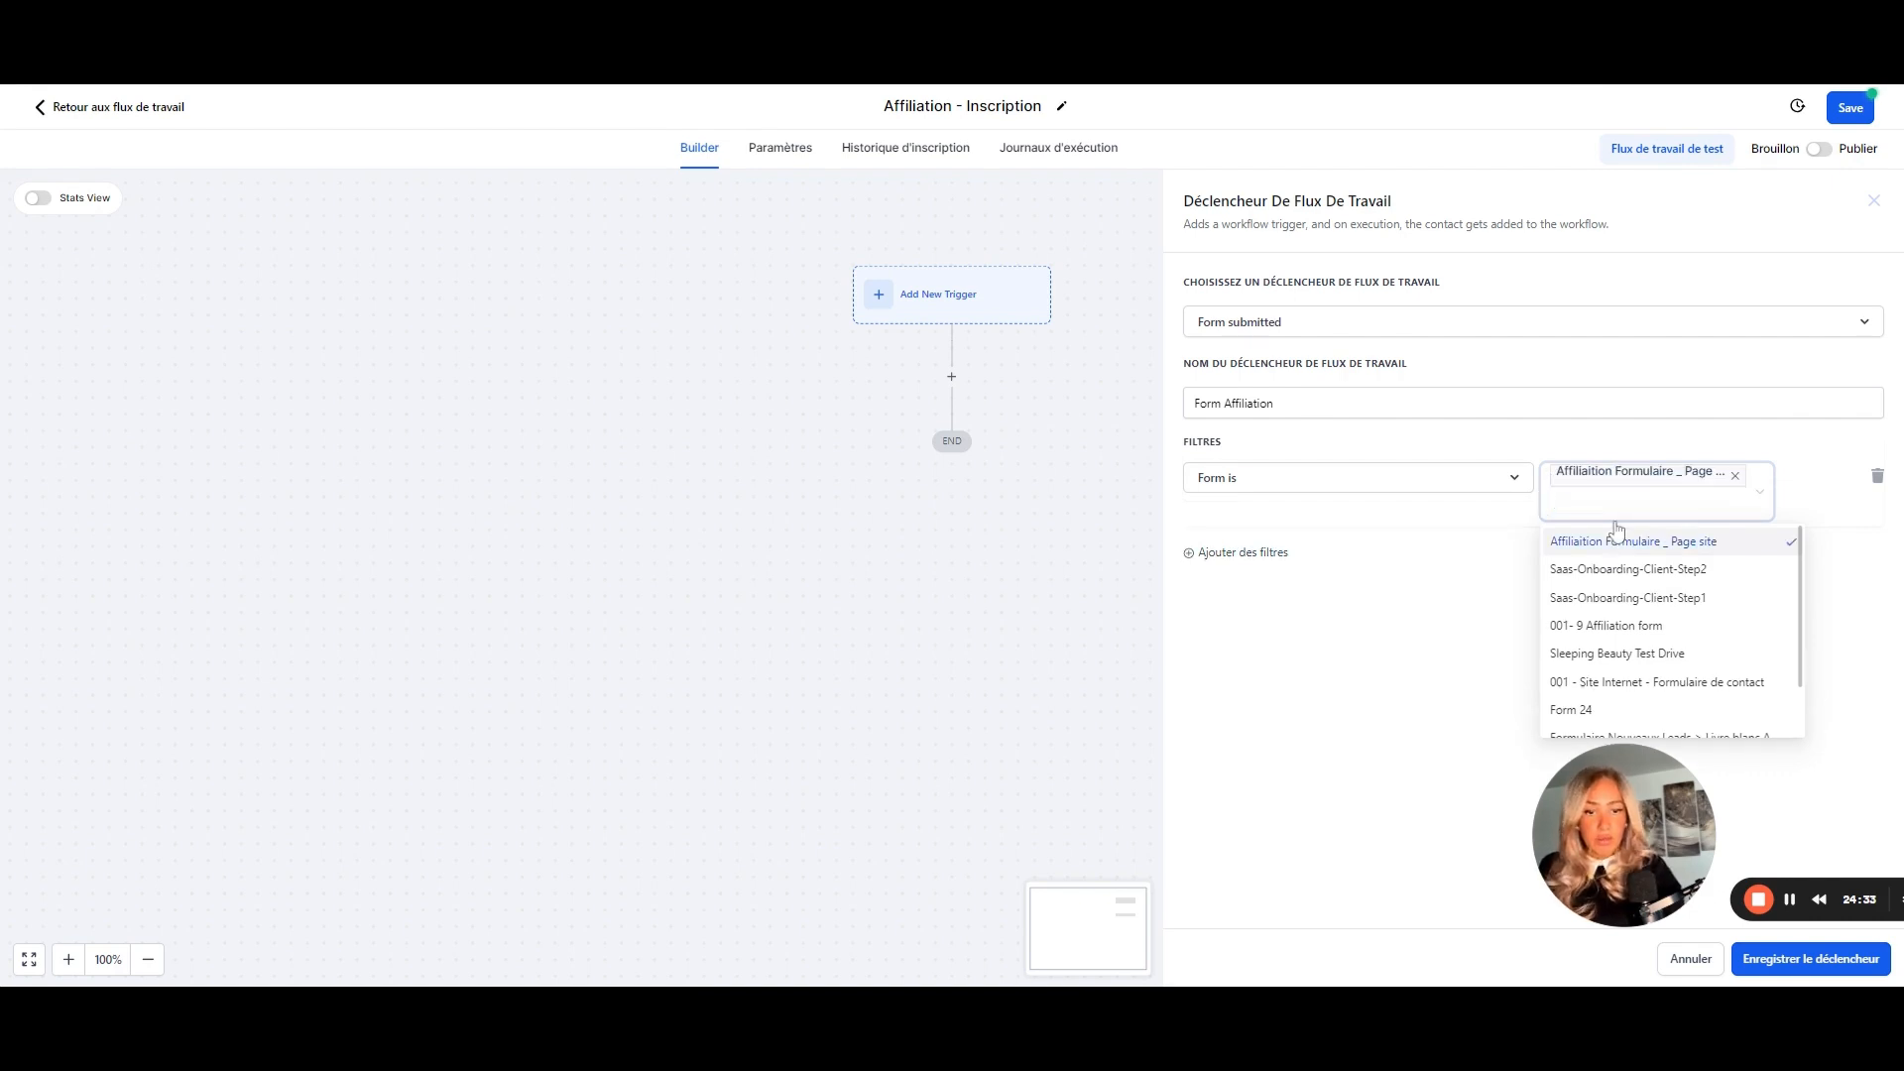
click(1796, 960)
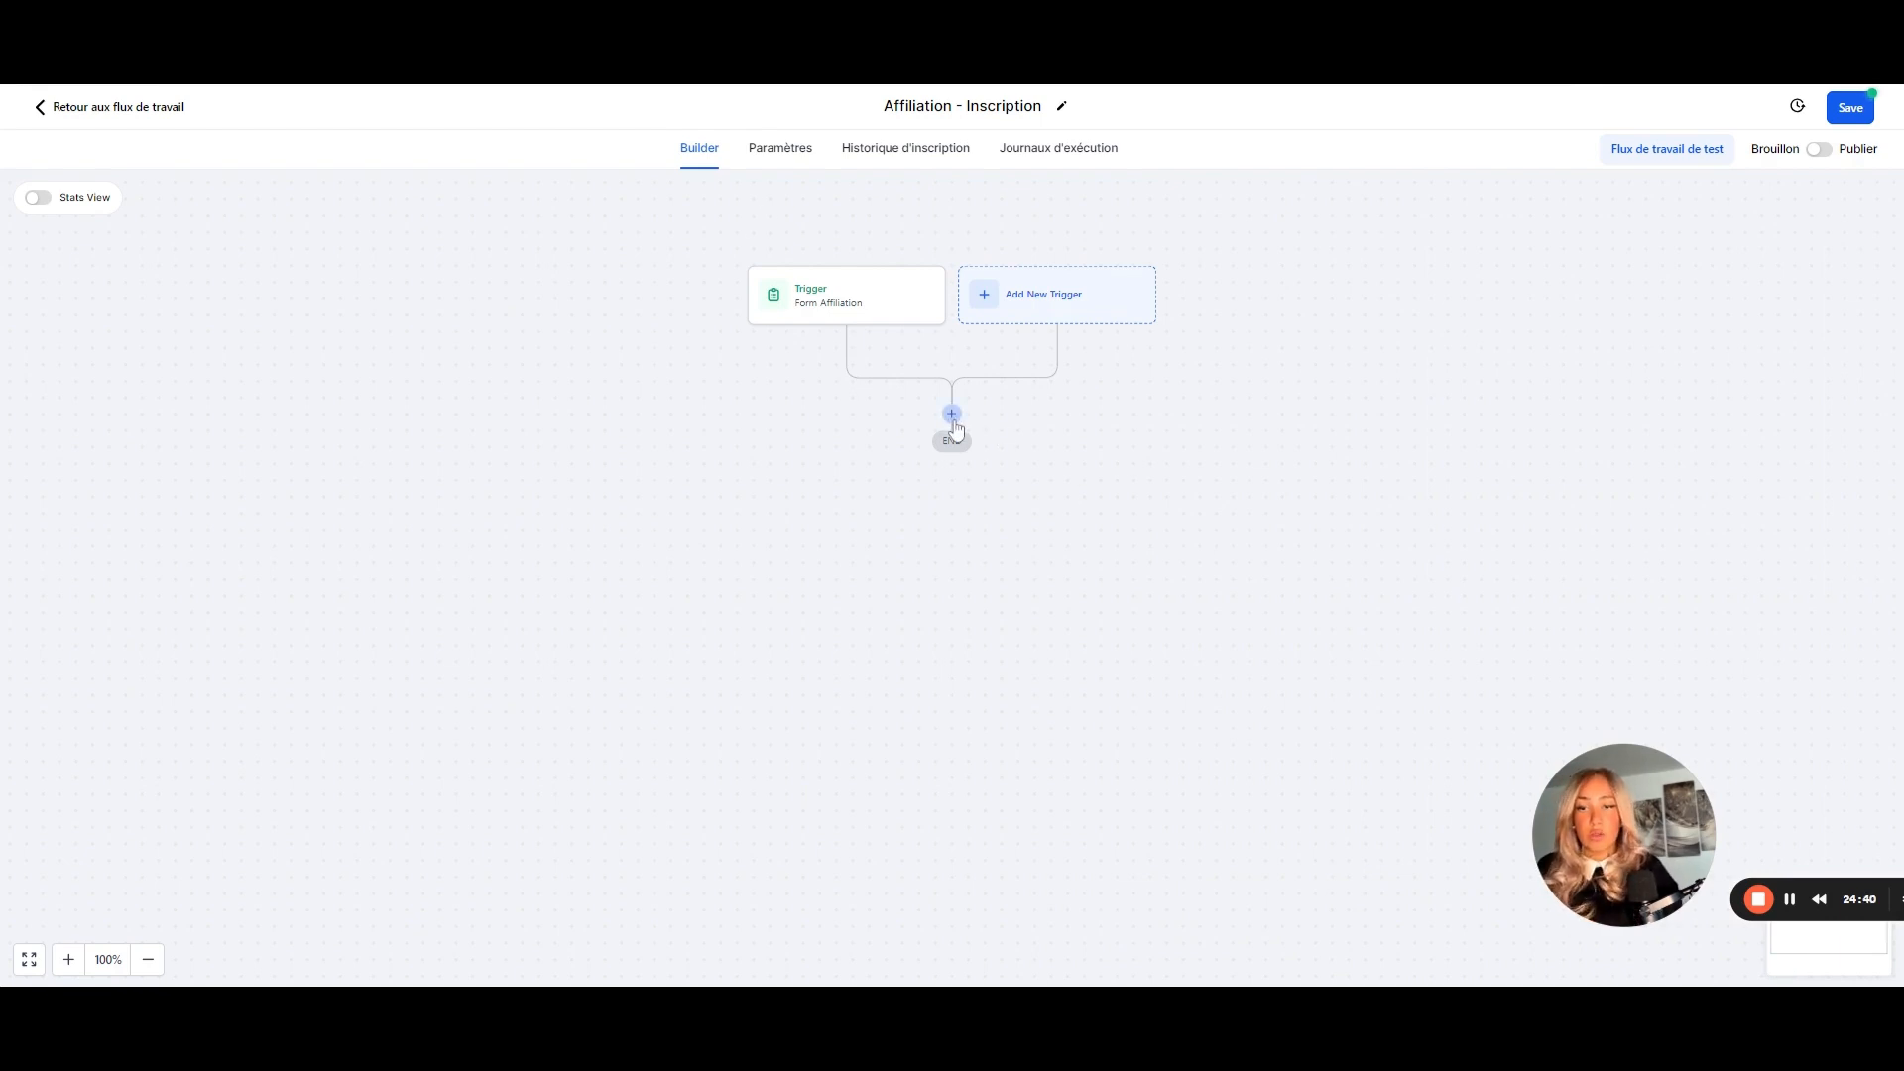
- Add an 'Ajouter Une Étiquette De Contact' action below the trigger
click(953, 416)
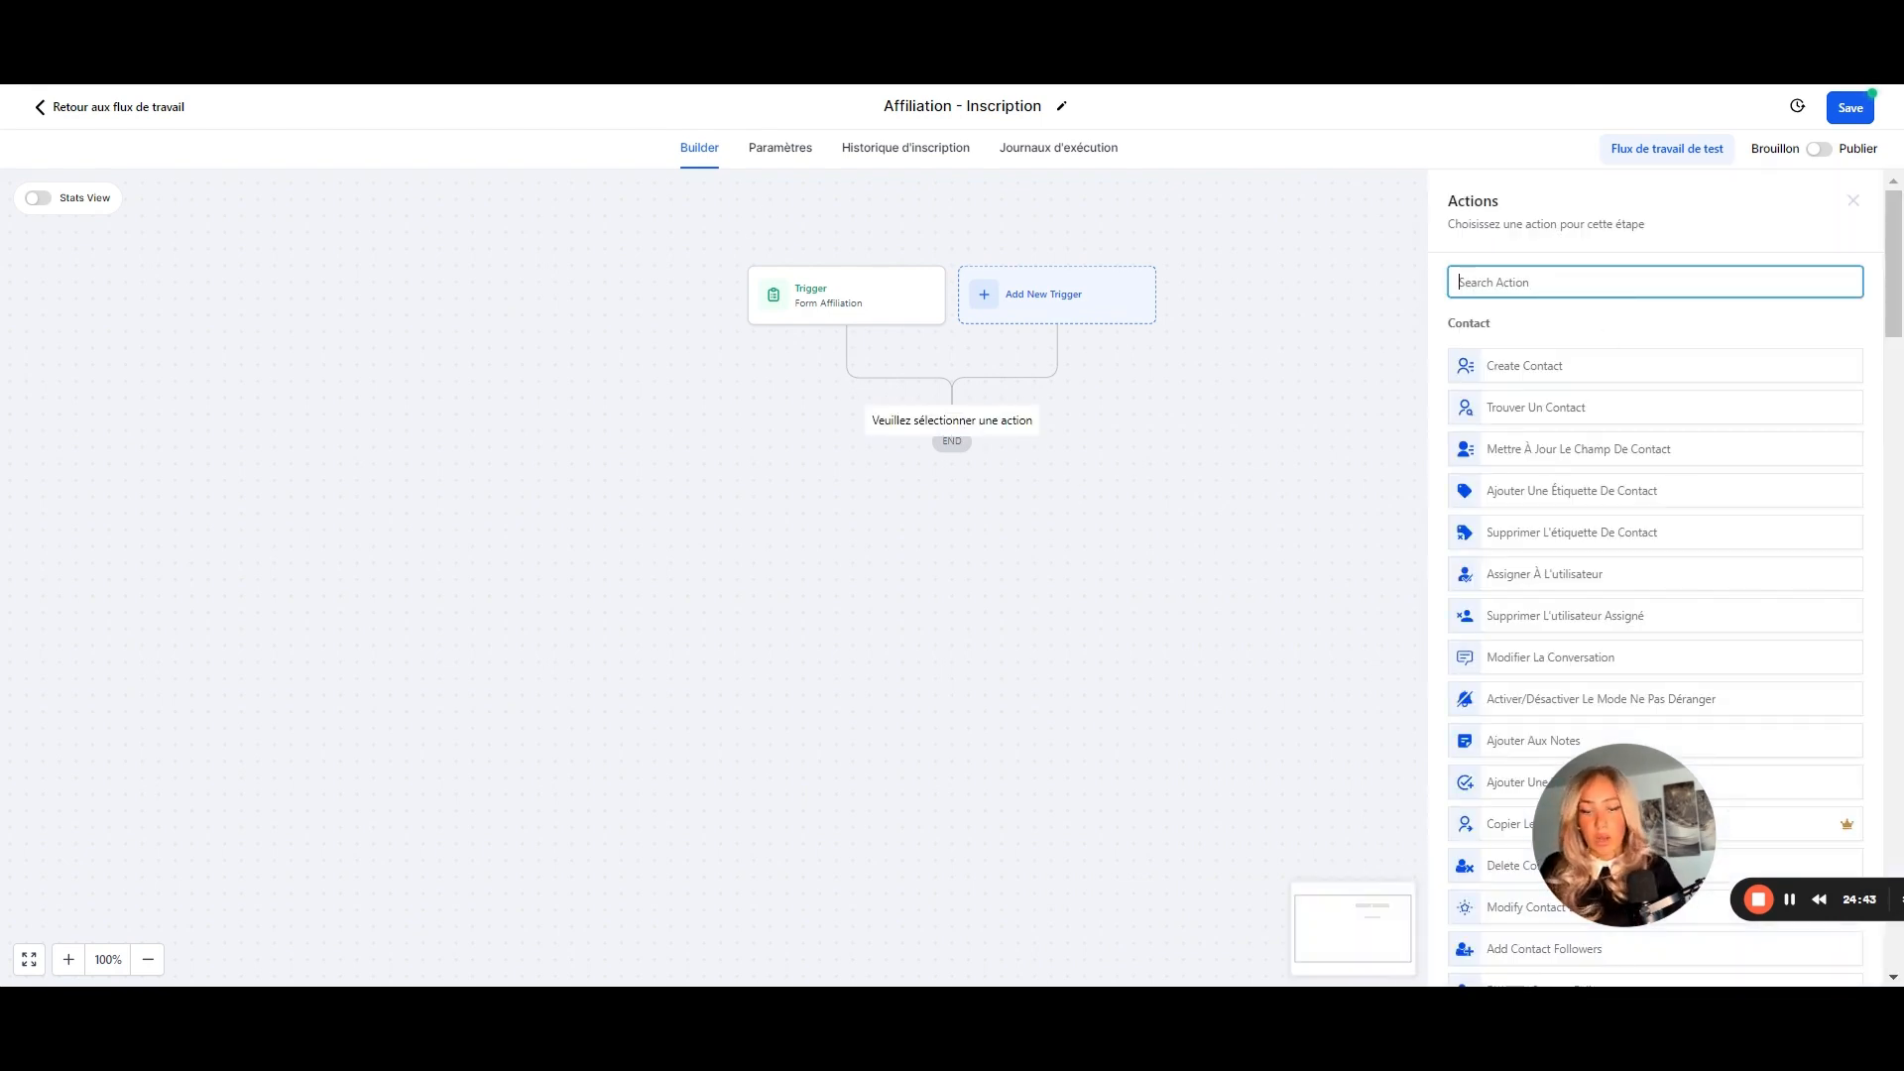
text(en)
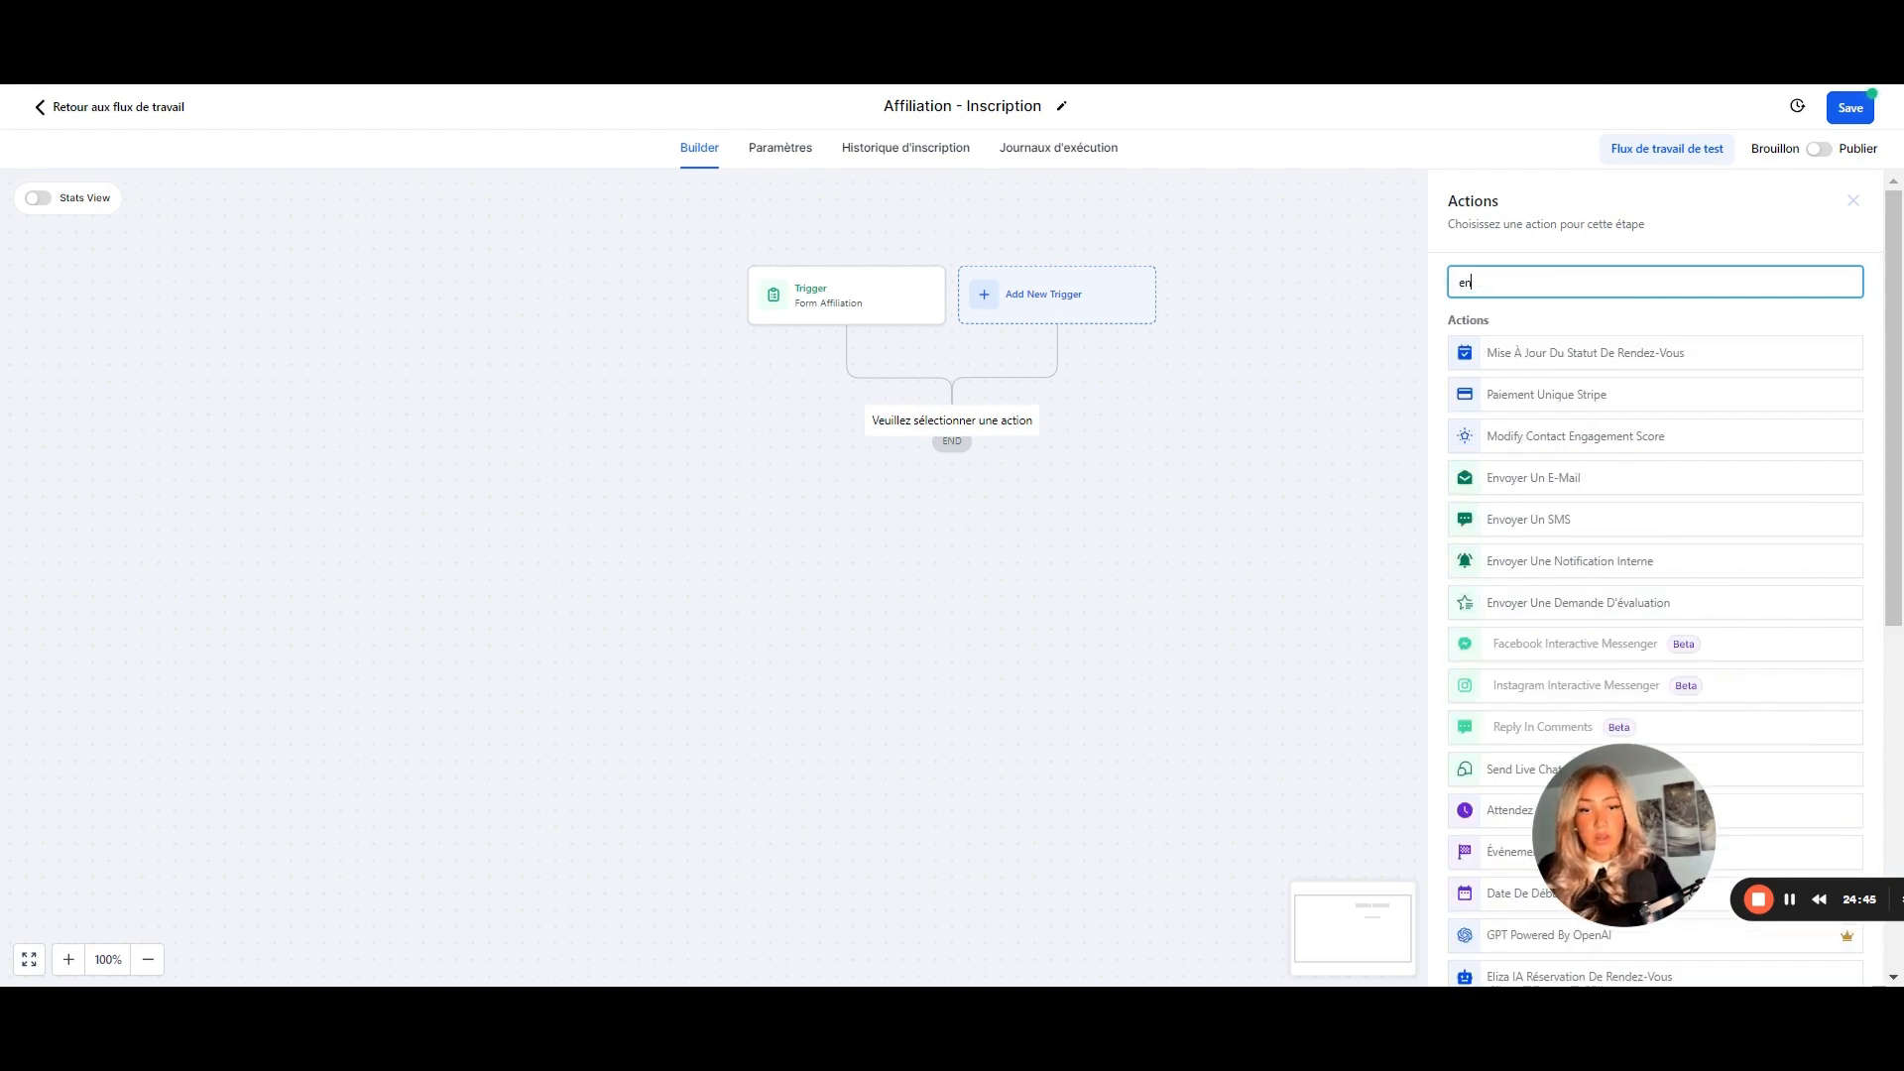
key(BackSpace)
key(BackSpace)
text(etiq)
key(BackSpace)
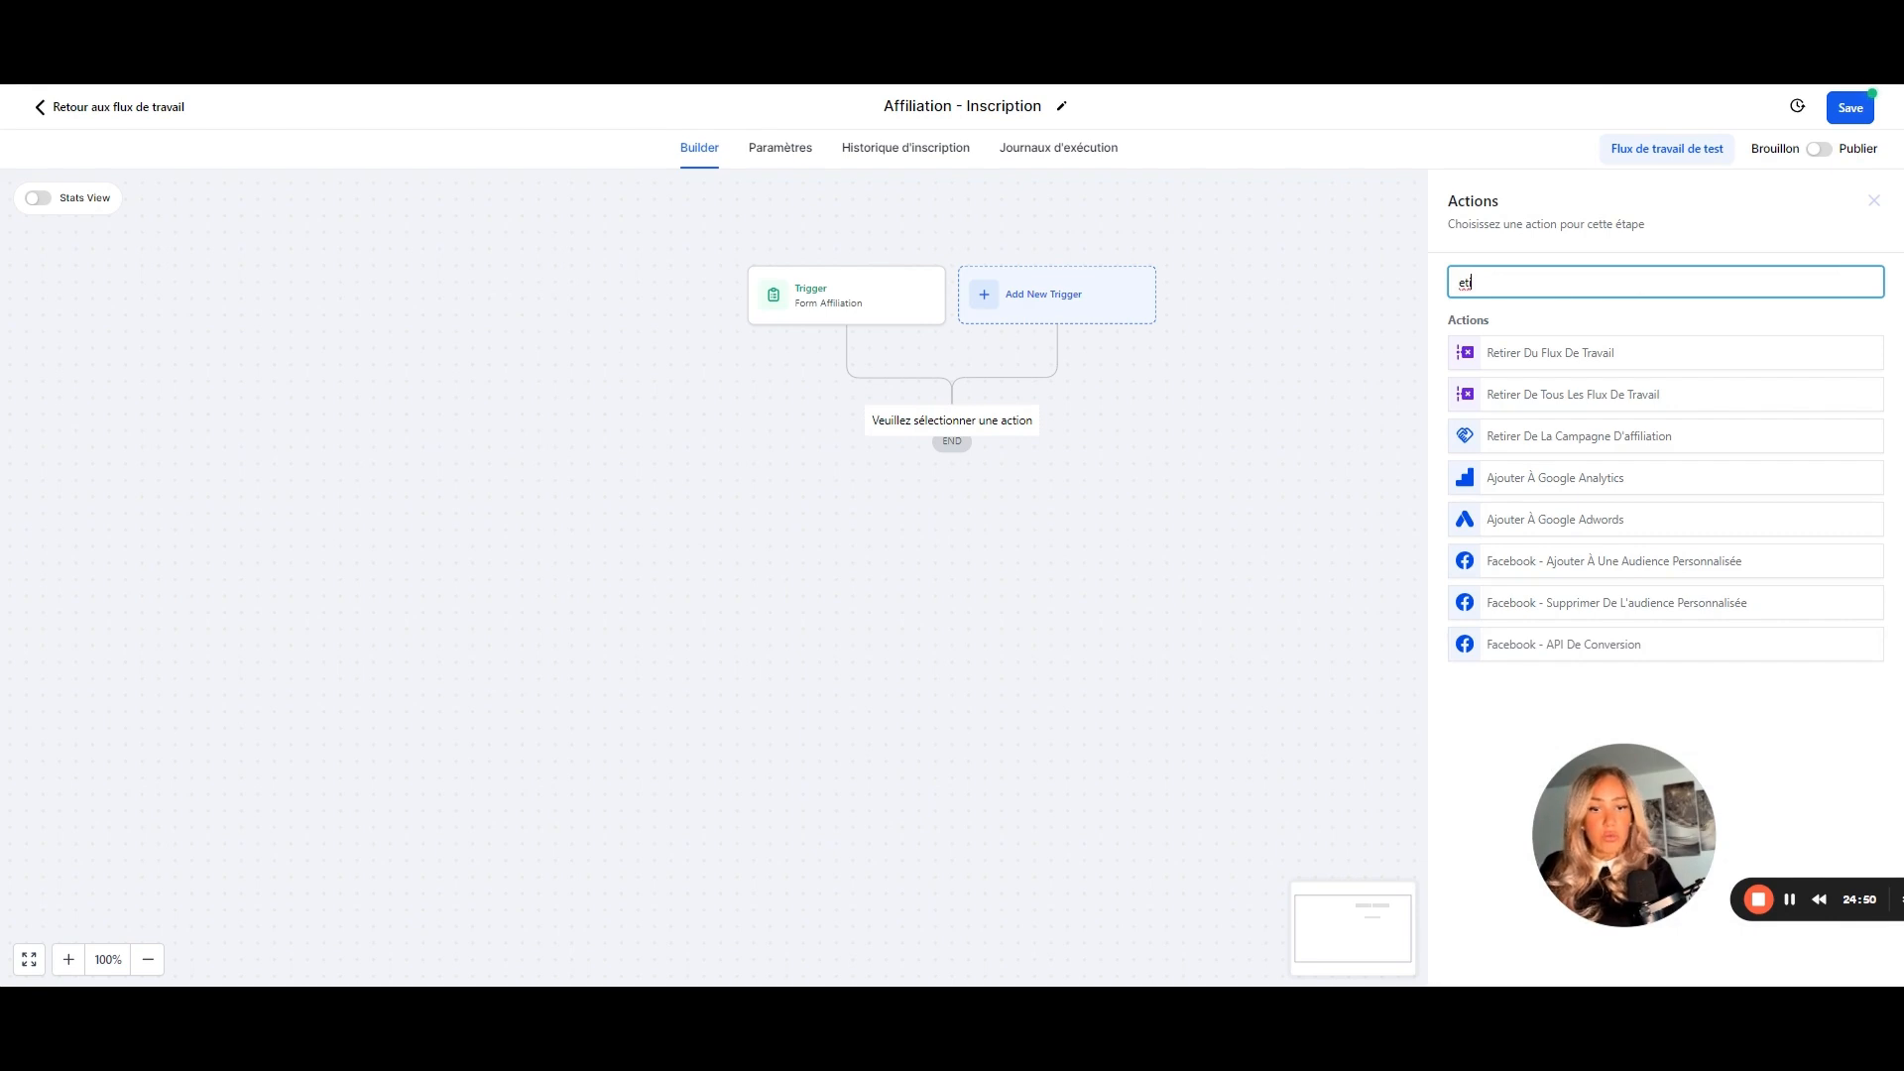
key(BackSpace)
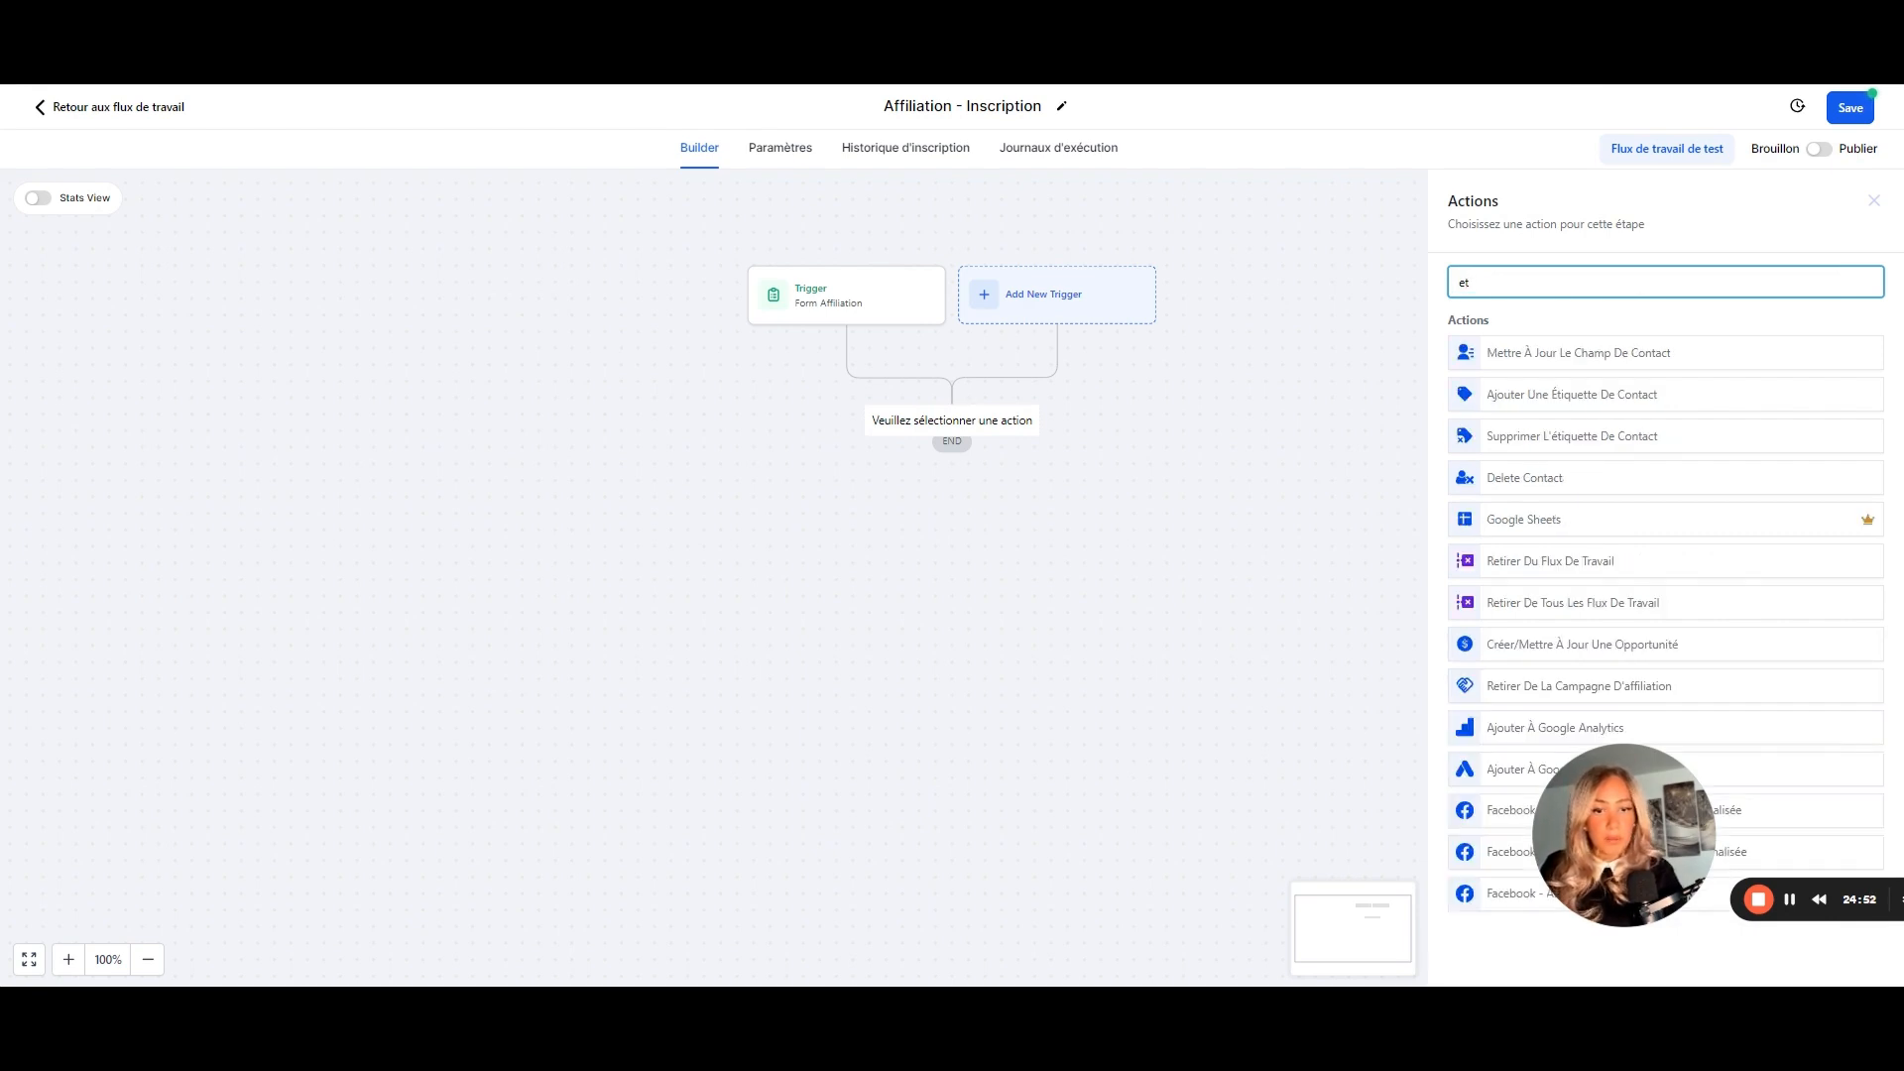
click(1560, 393)
- Create the tag 'affiliation' for the action and save it
click(1493, 399)
click(1491, 395)
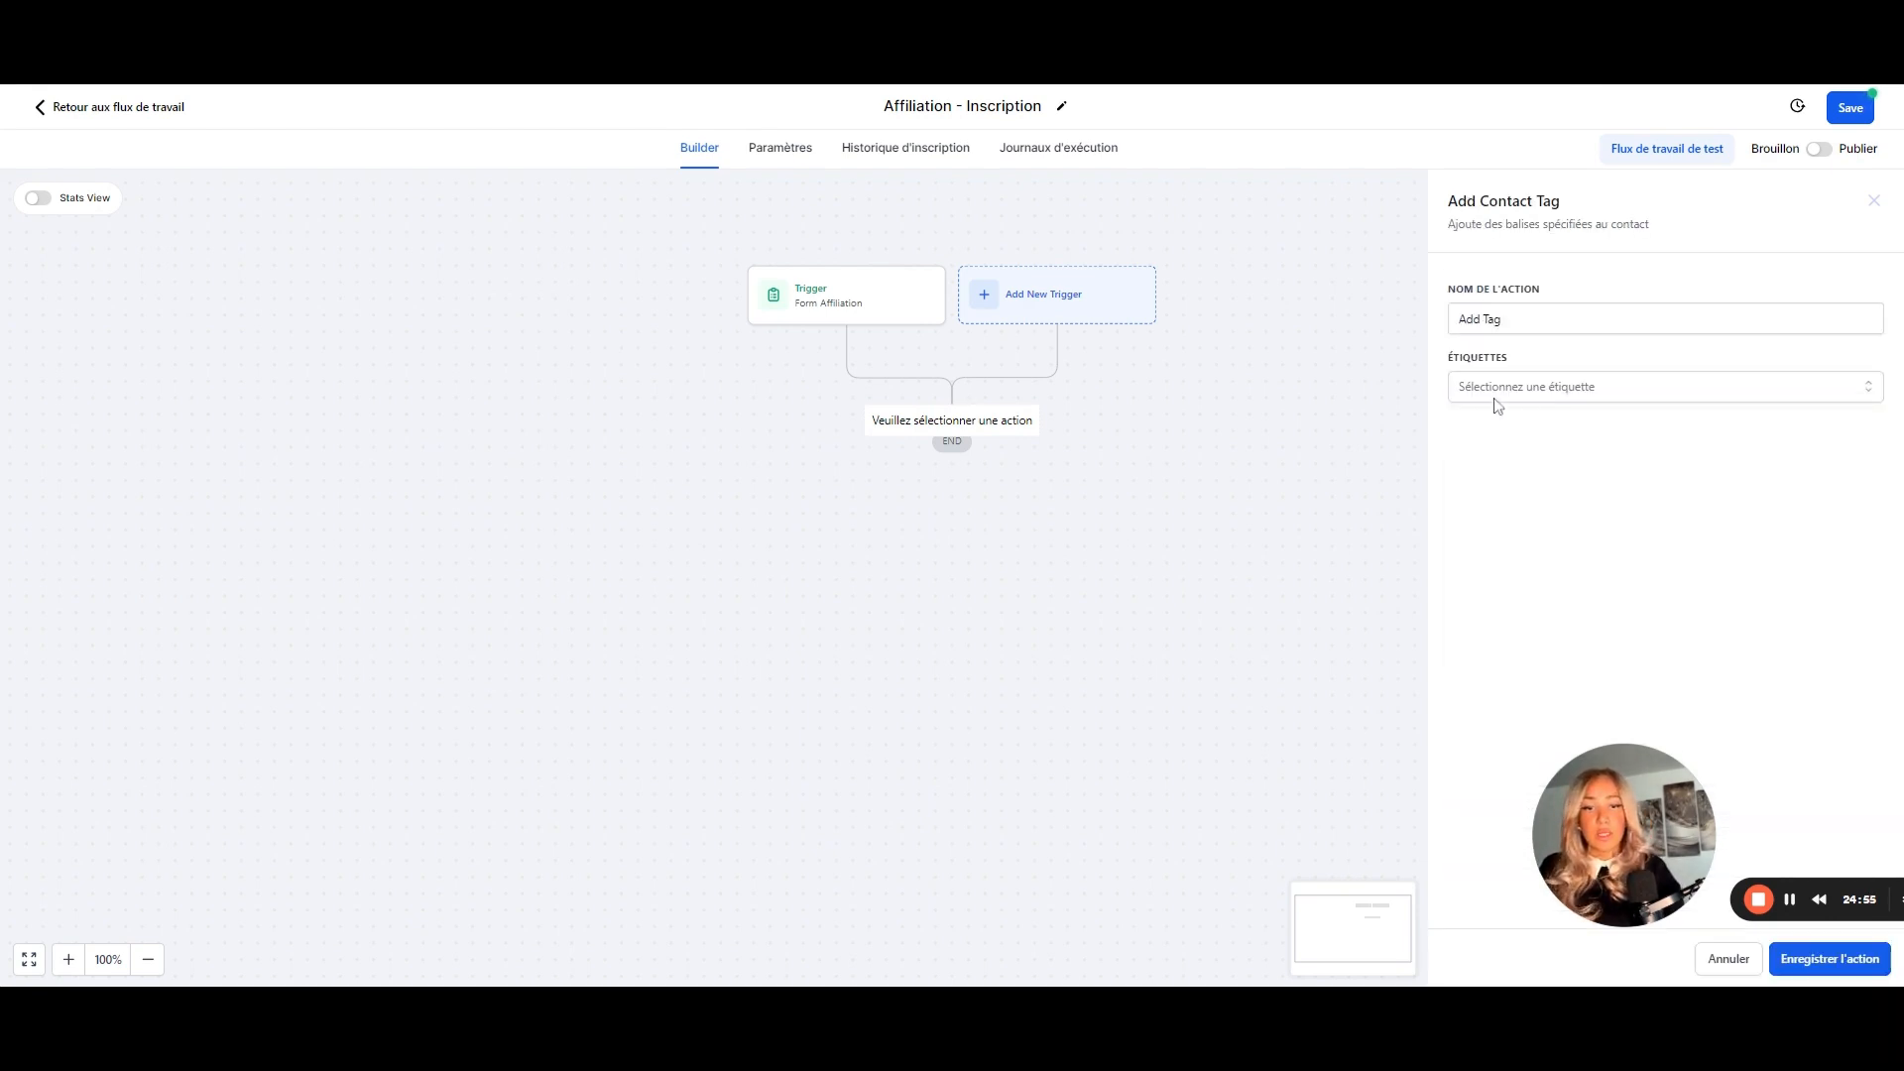
click(1493, 397)
text(affiliation)
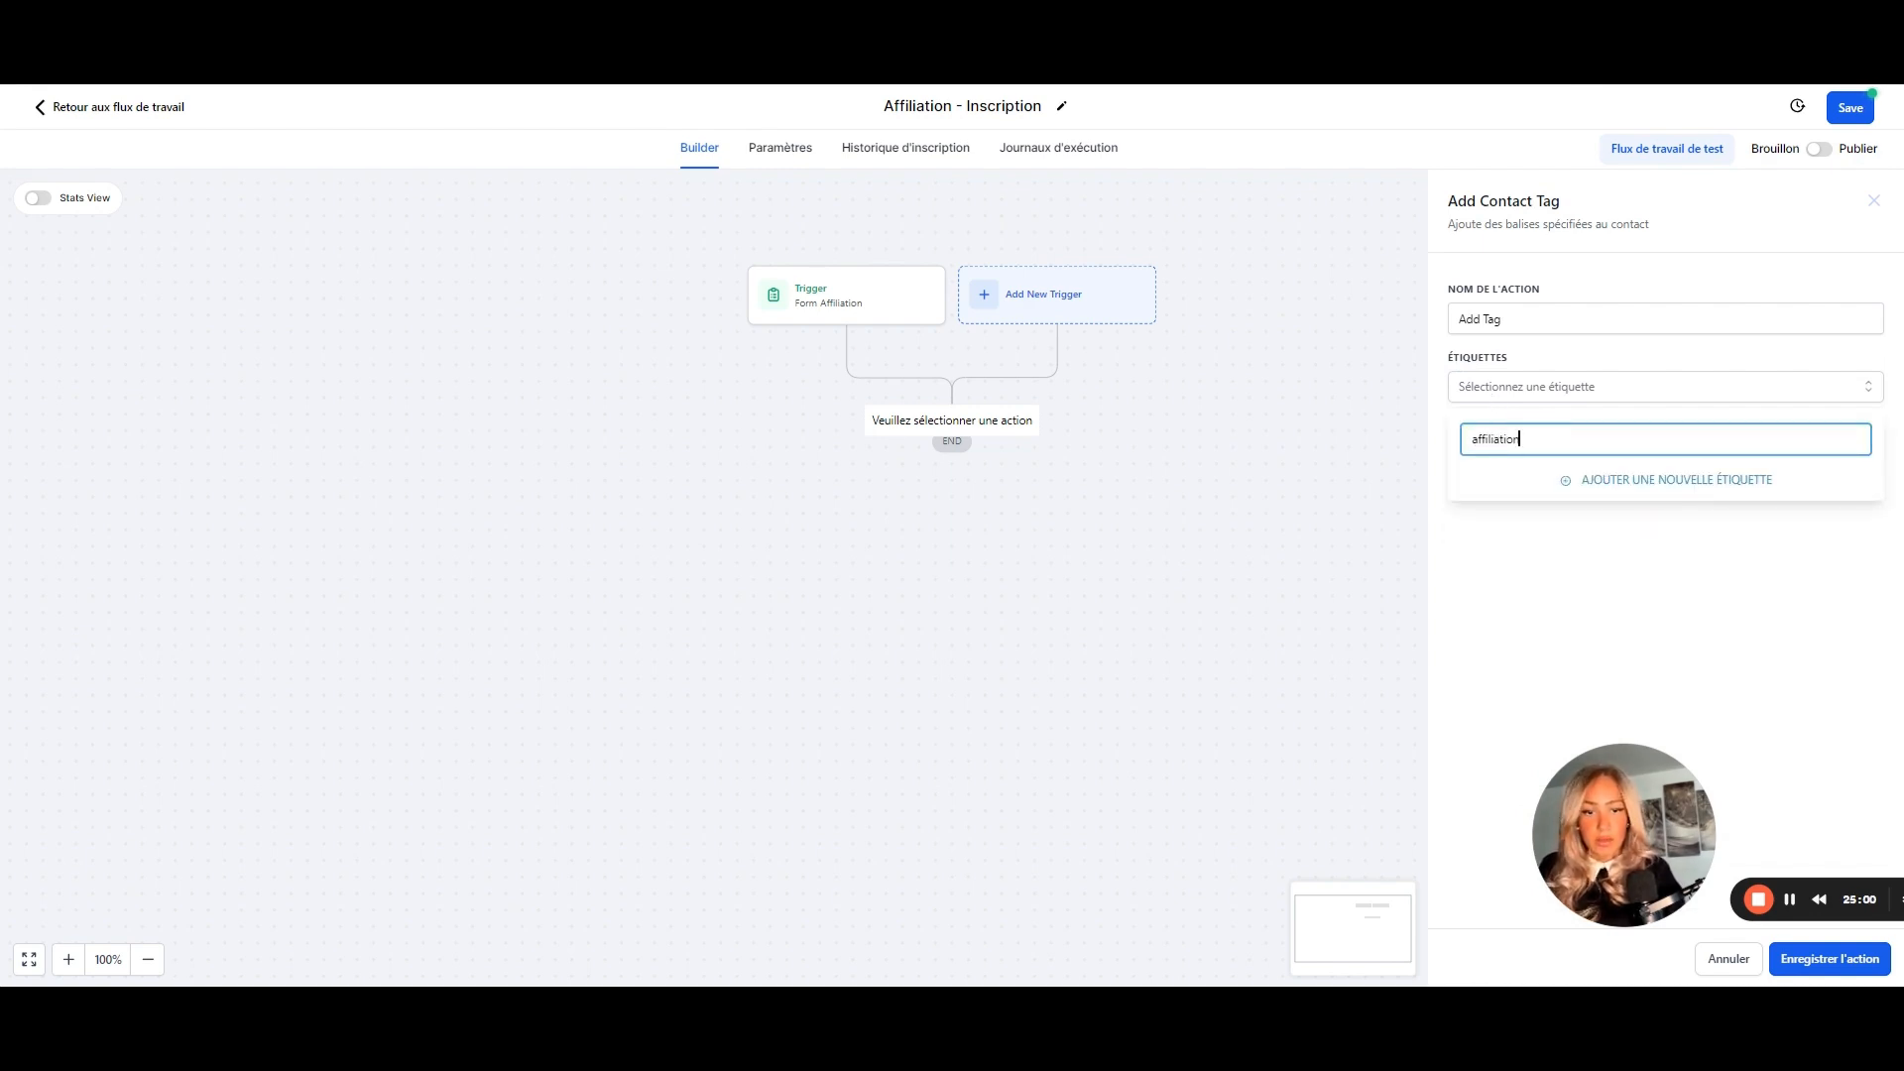
click(1647, 478)
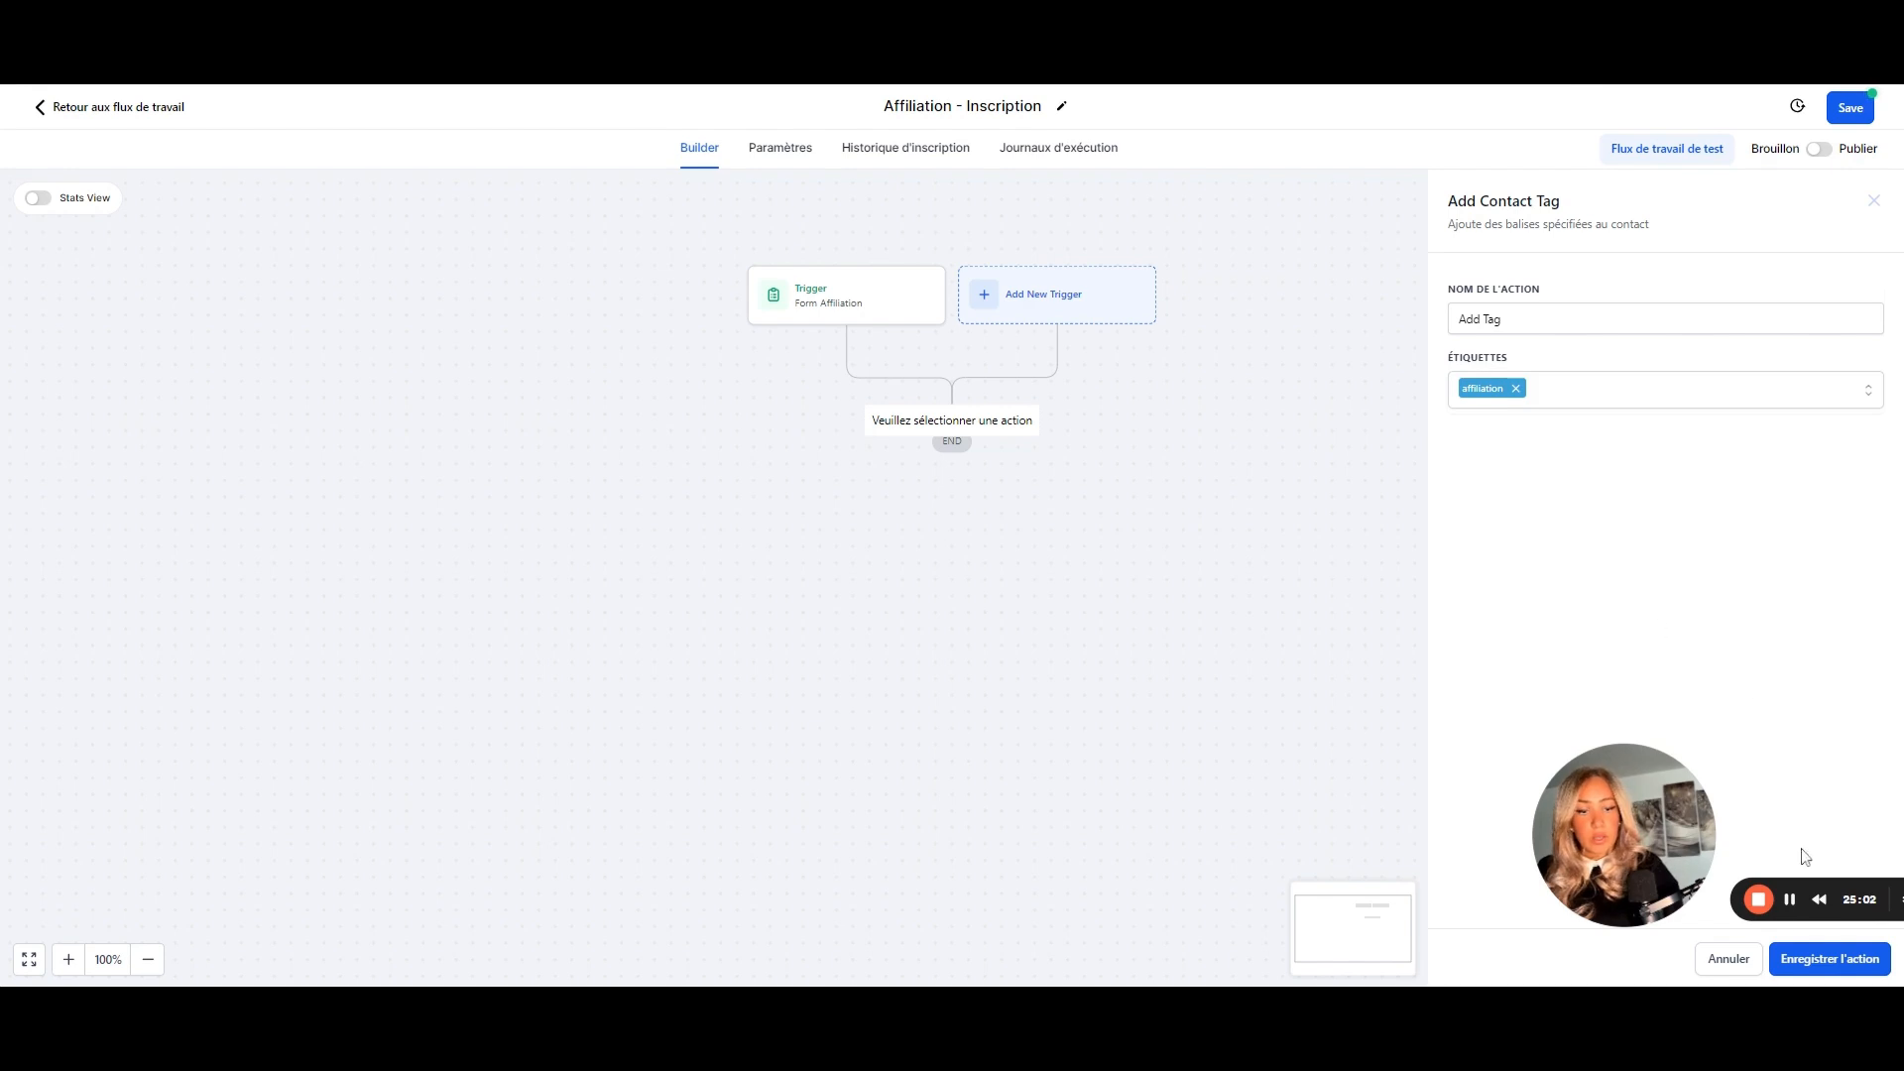
click(1802, 964)
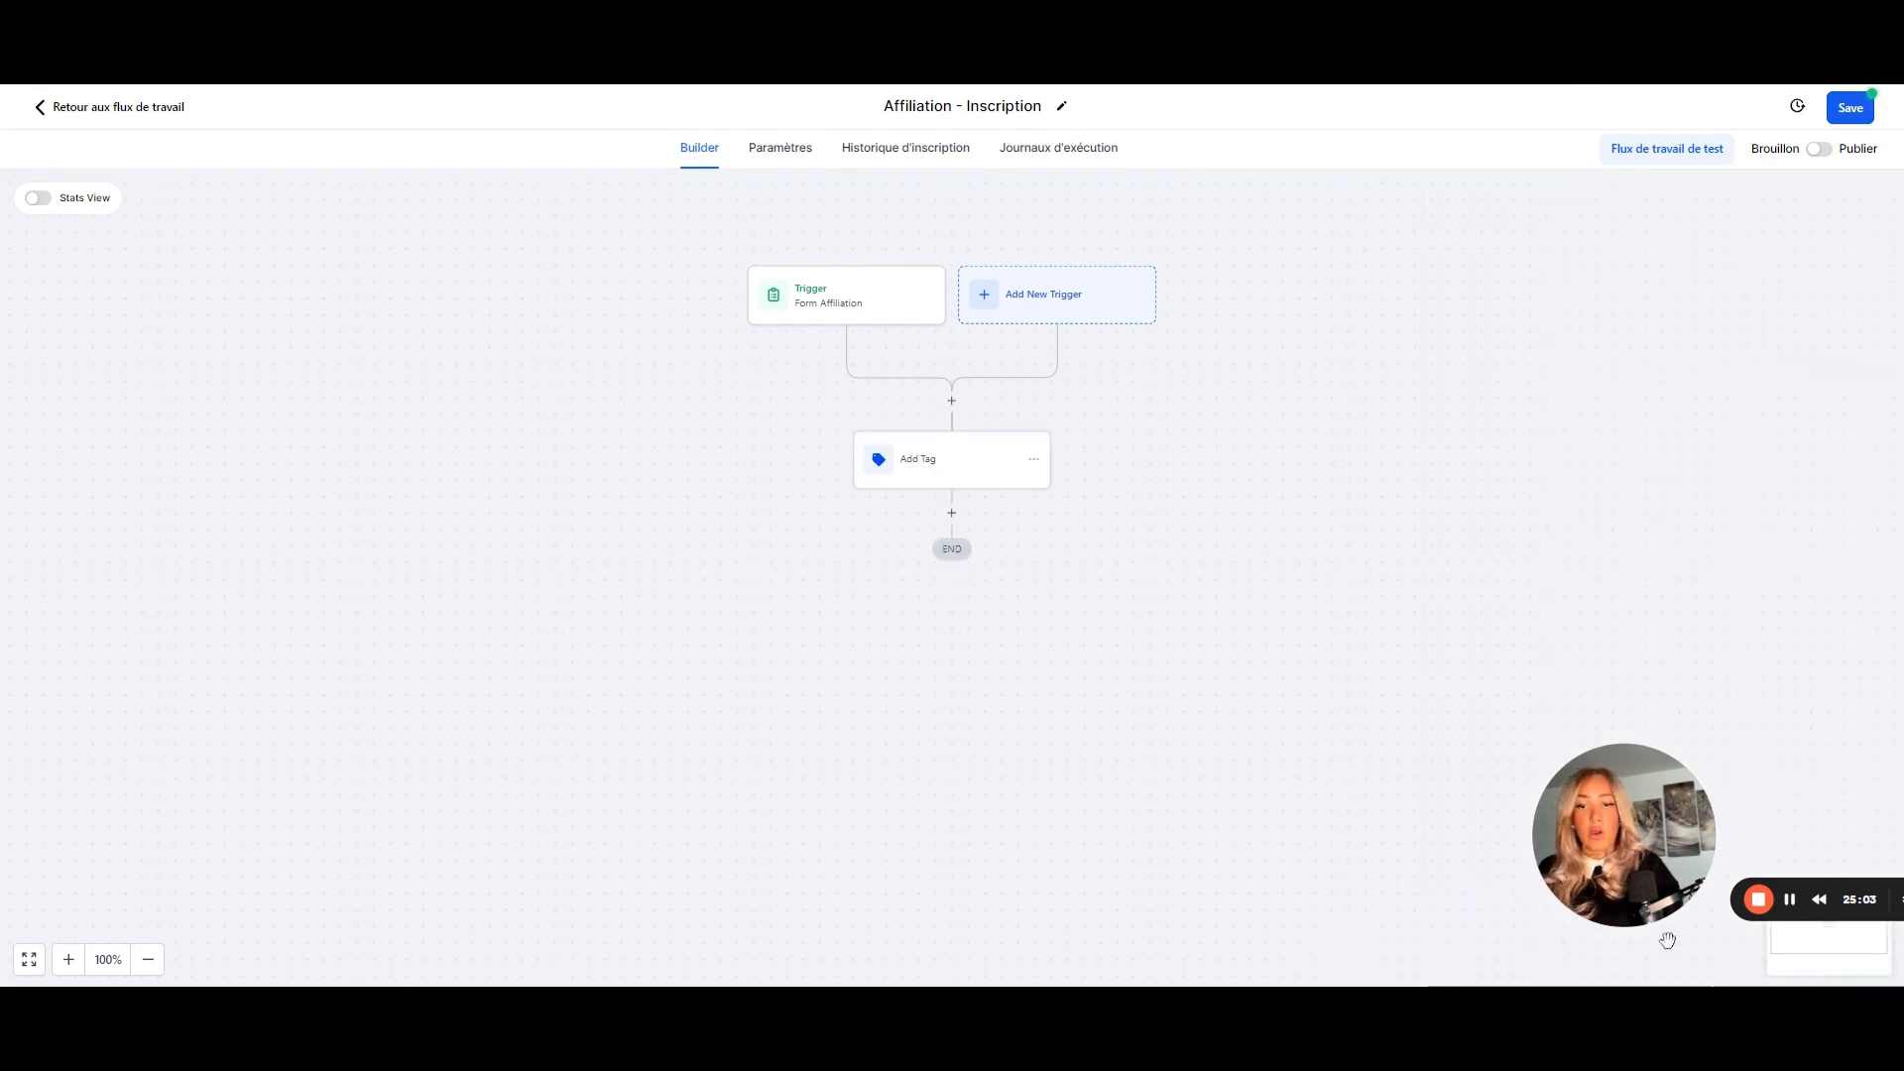
- Add a Send Email action after Add Tag, named Email Bienvenu
click(951, 513)
text(envoyer)
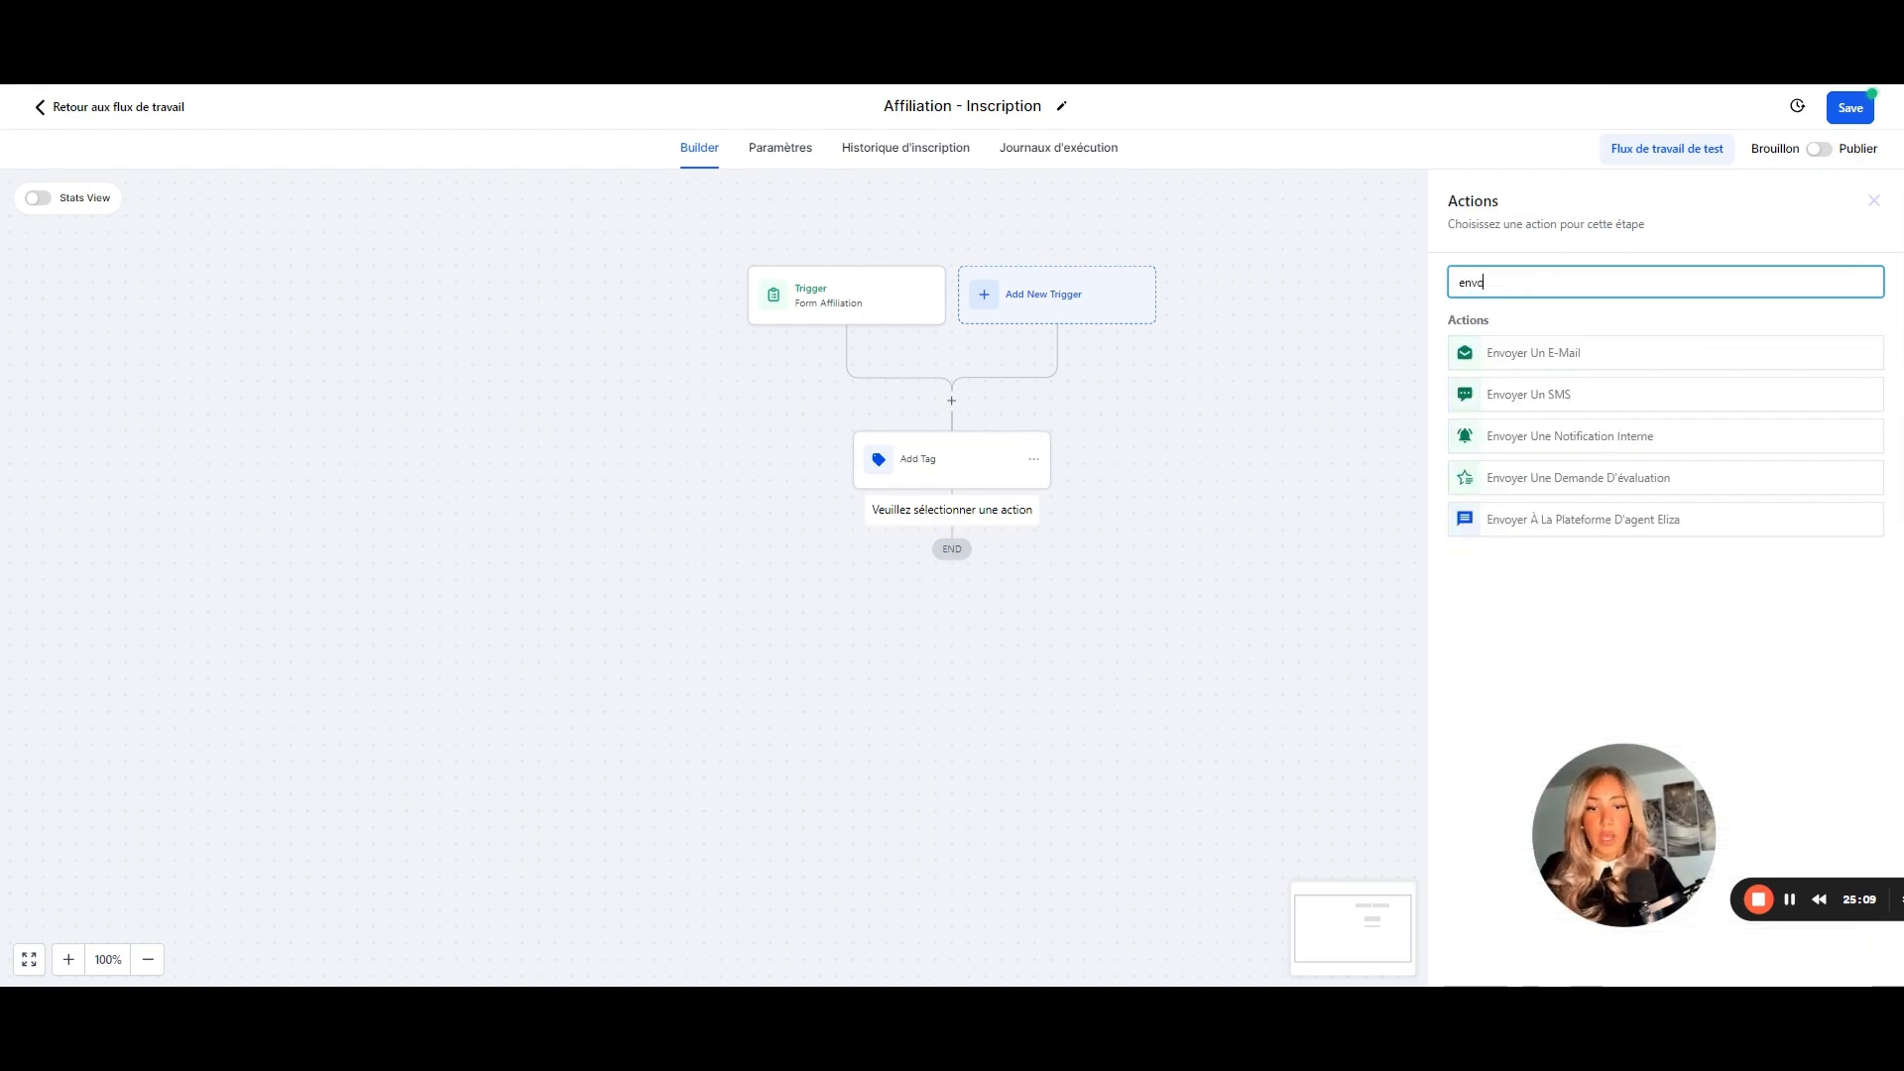
click(1556, 361)
drag(1527, 345, 1410, 349)
key(Right)
text(- Bienvenu)
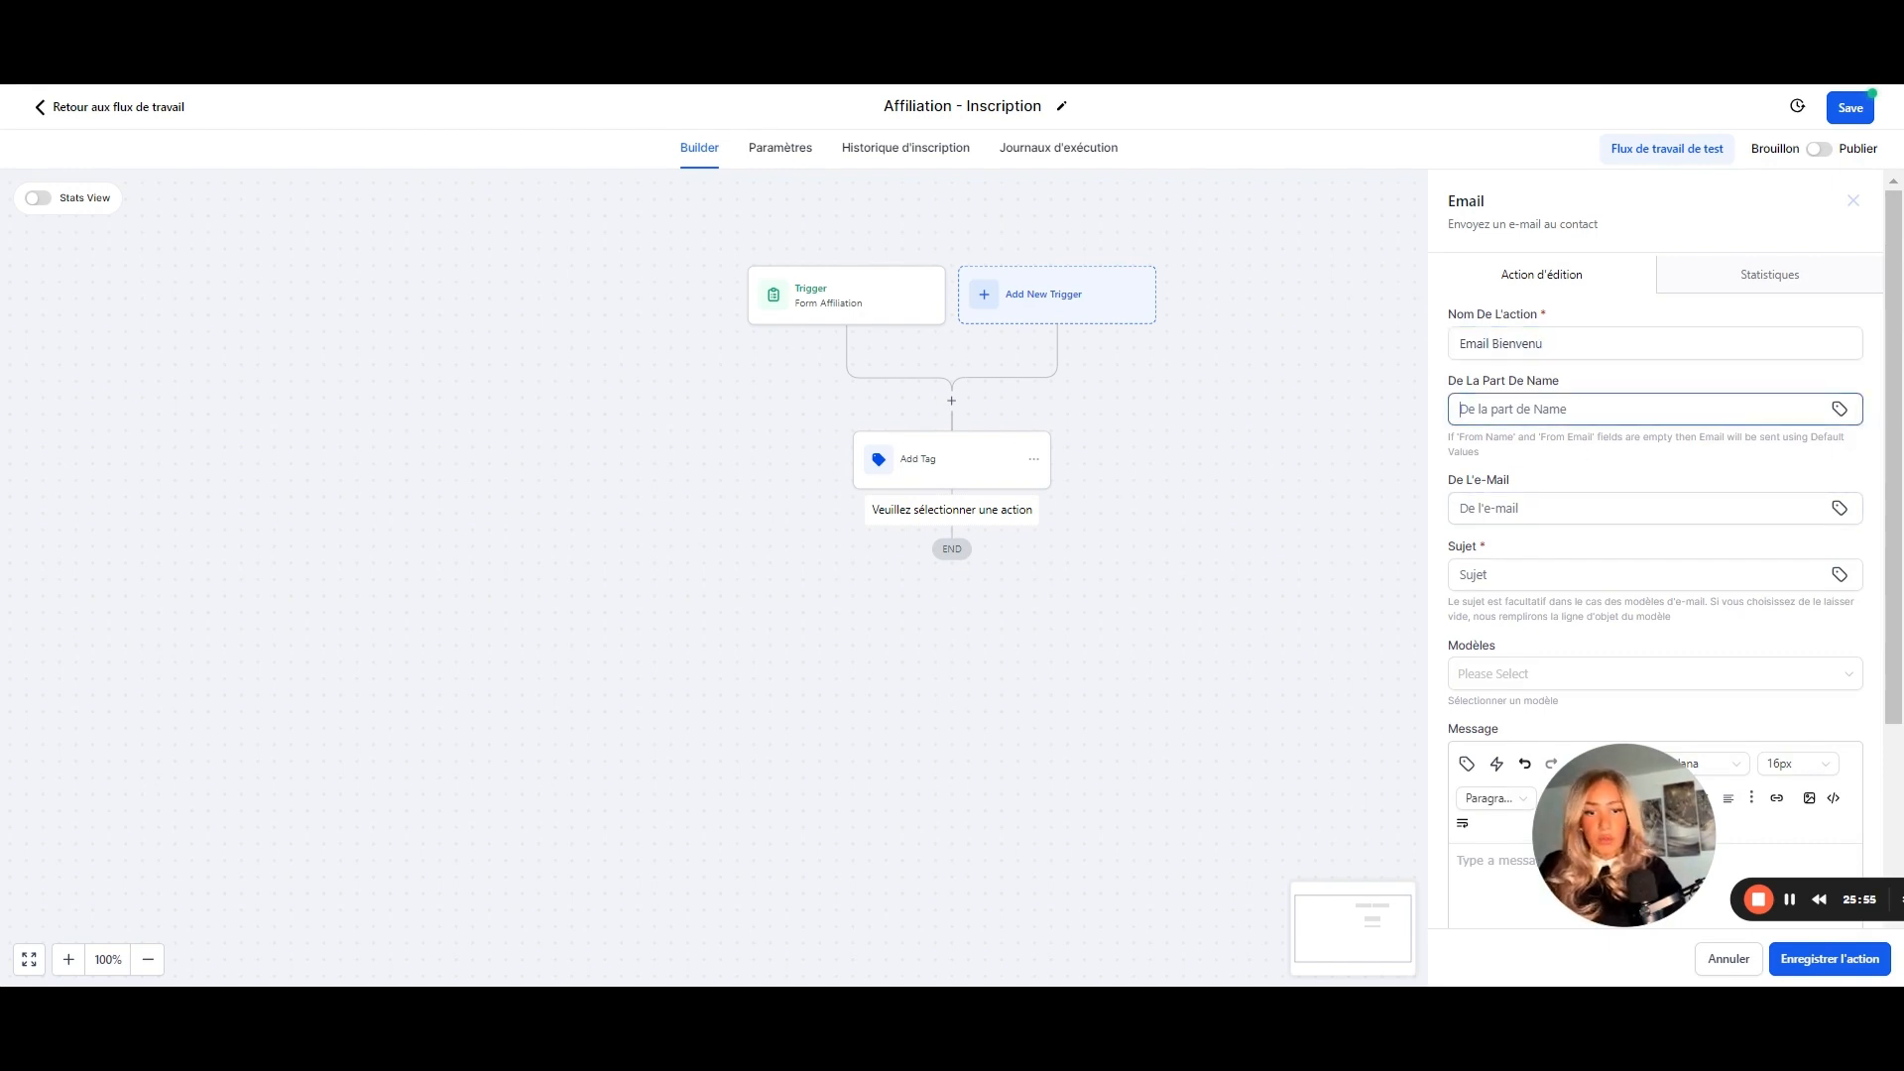
- Set sender name and e-mail, subject 'Bienvenu sur la programme Affiliation', the welcome body, then save
text(Nom)
click(1518, 509)
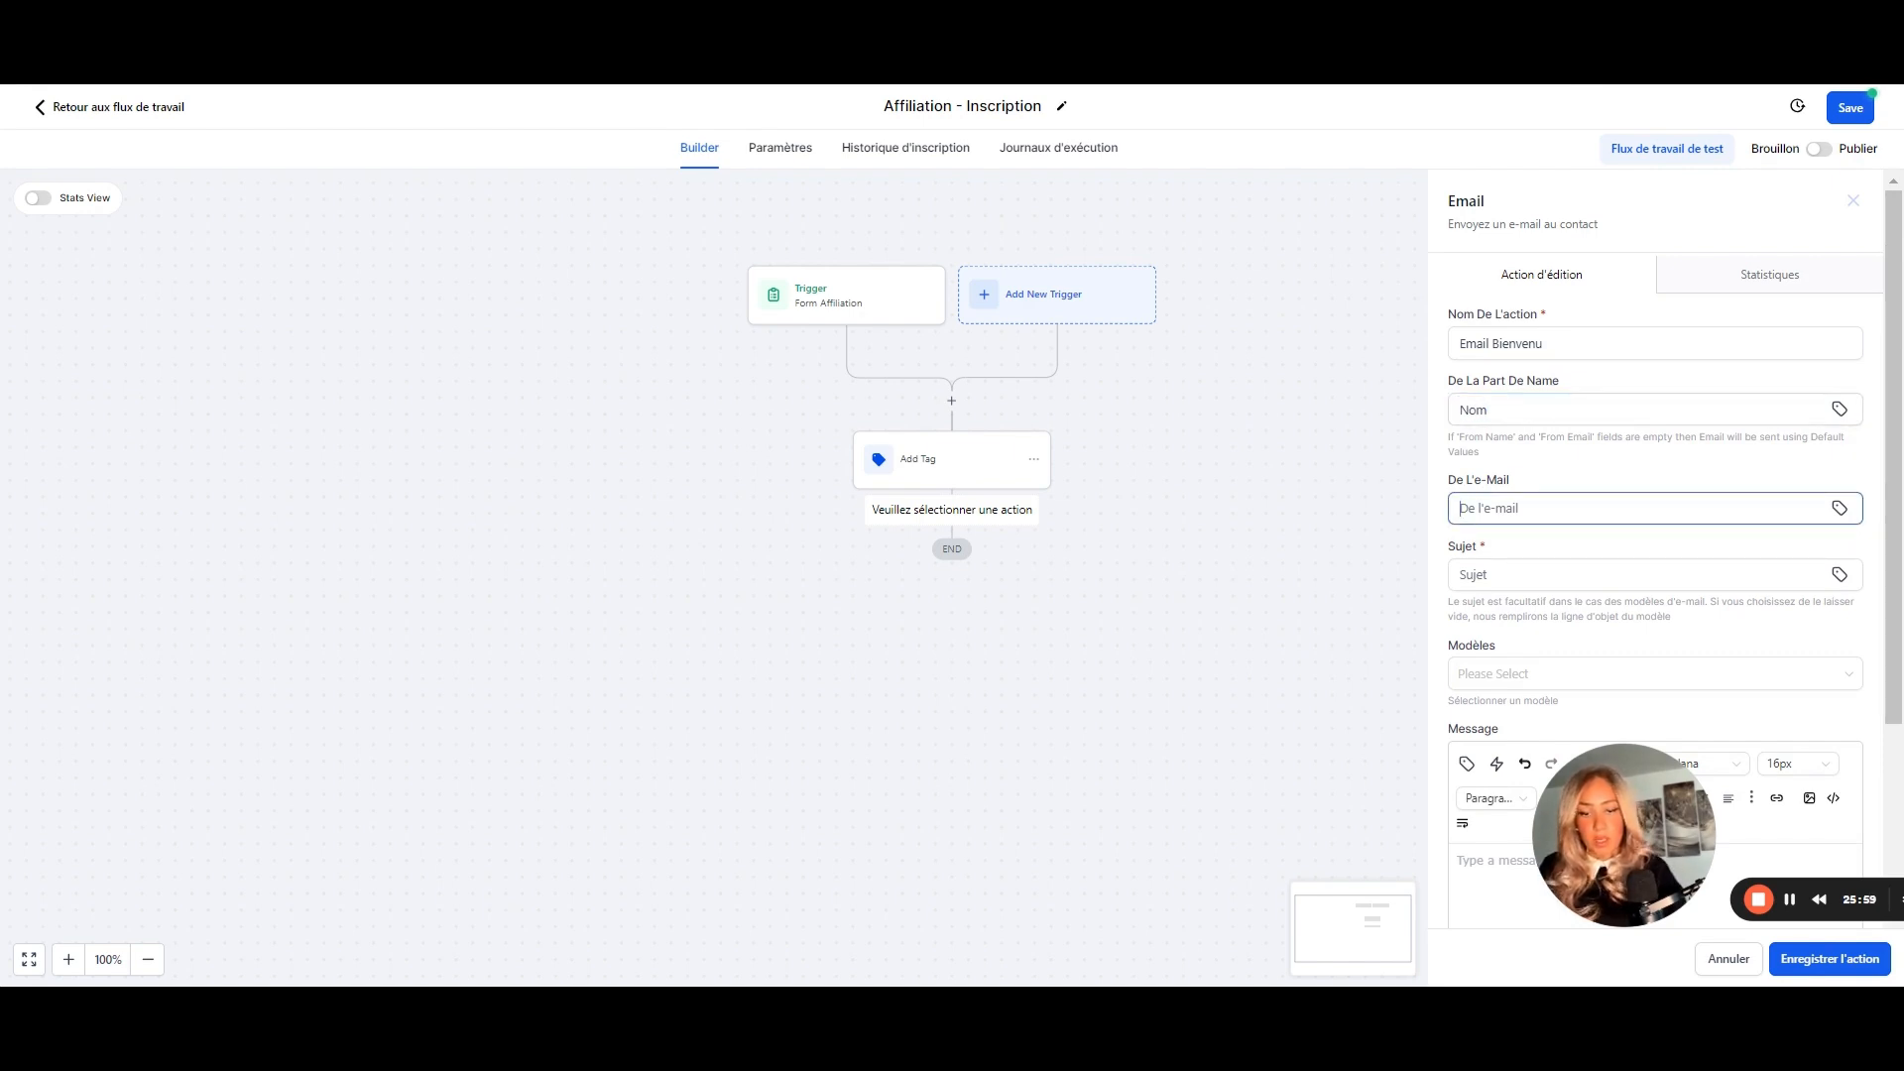
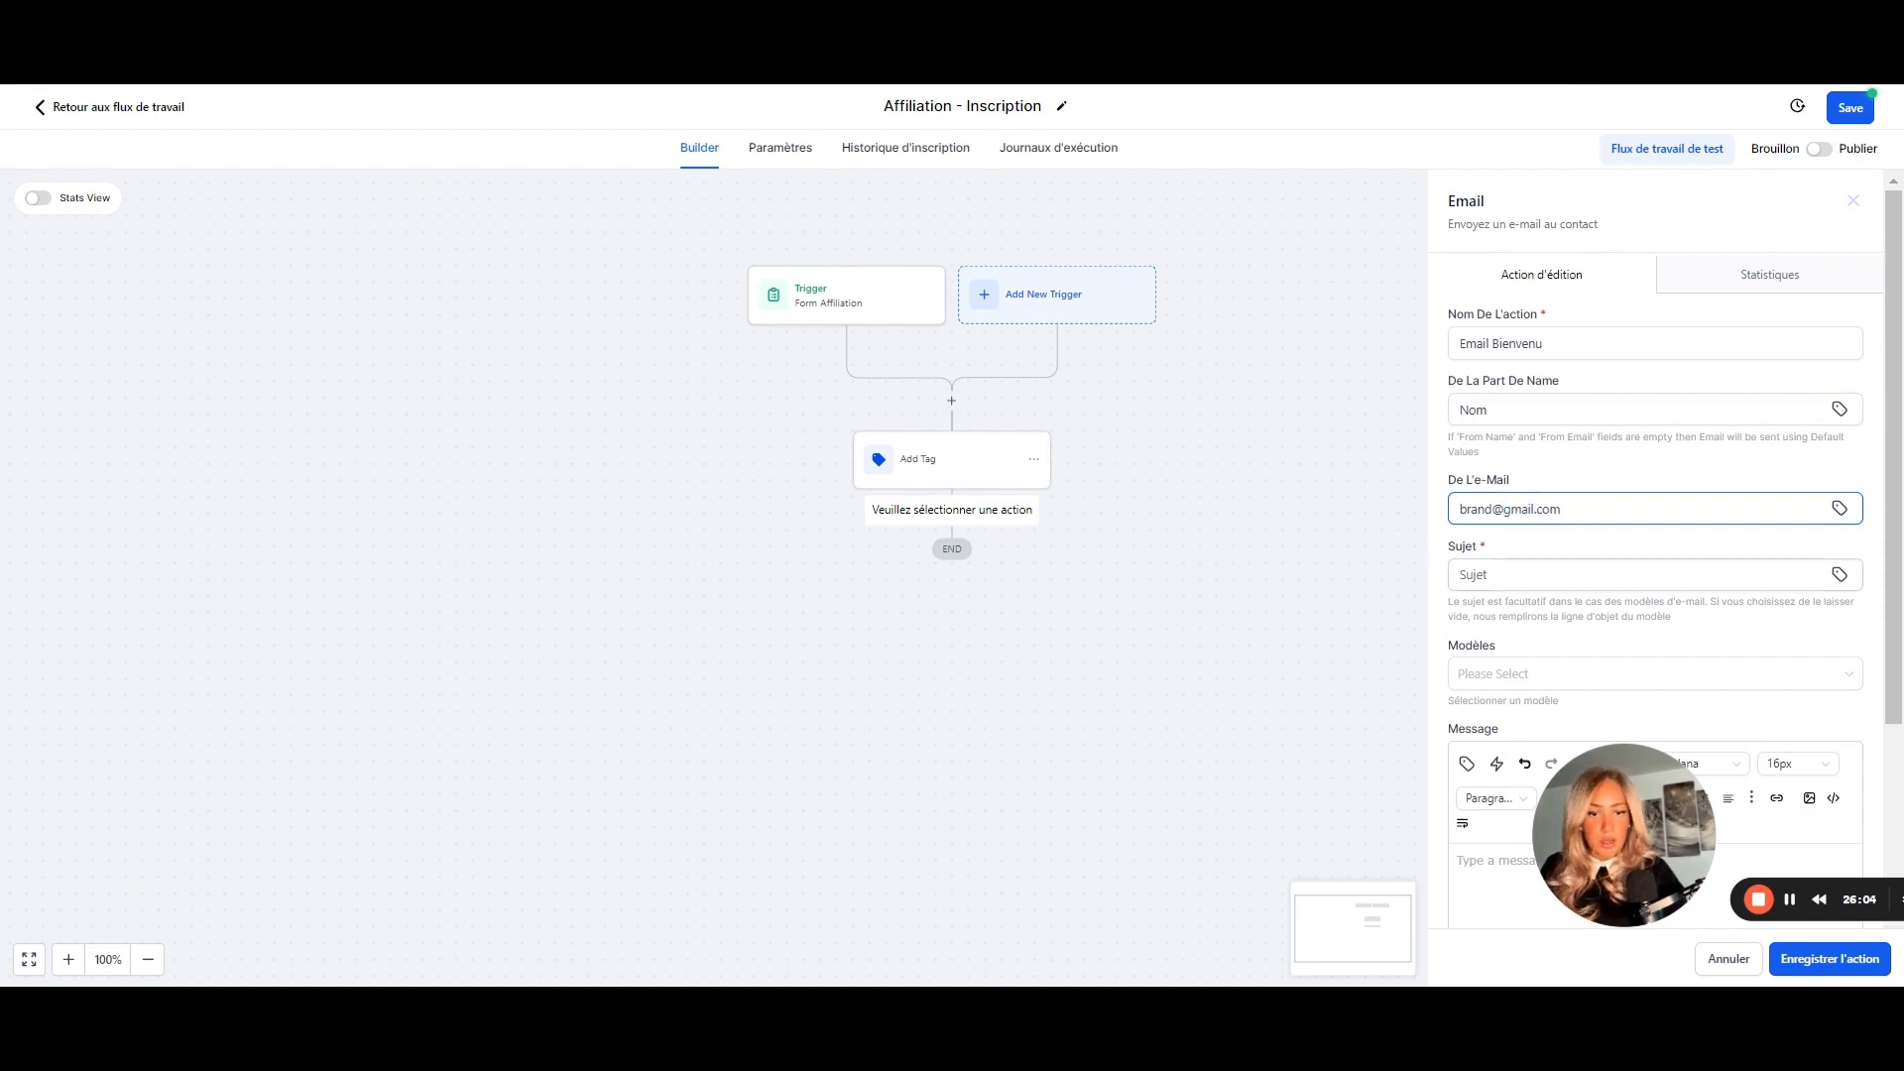
click(1518, 575)
text(Re: à propos de votre message)
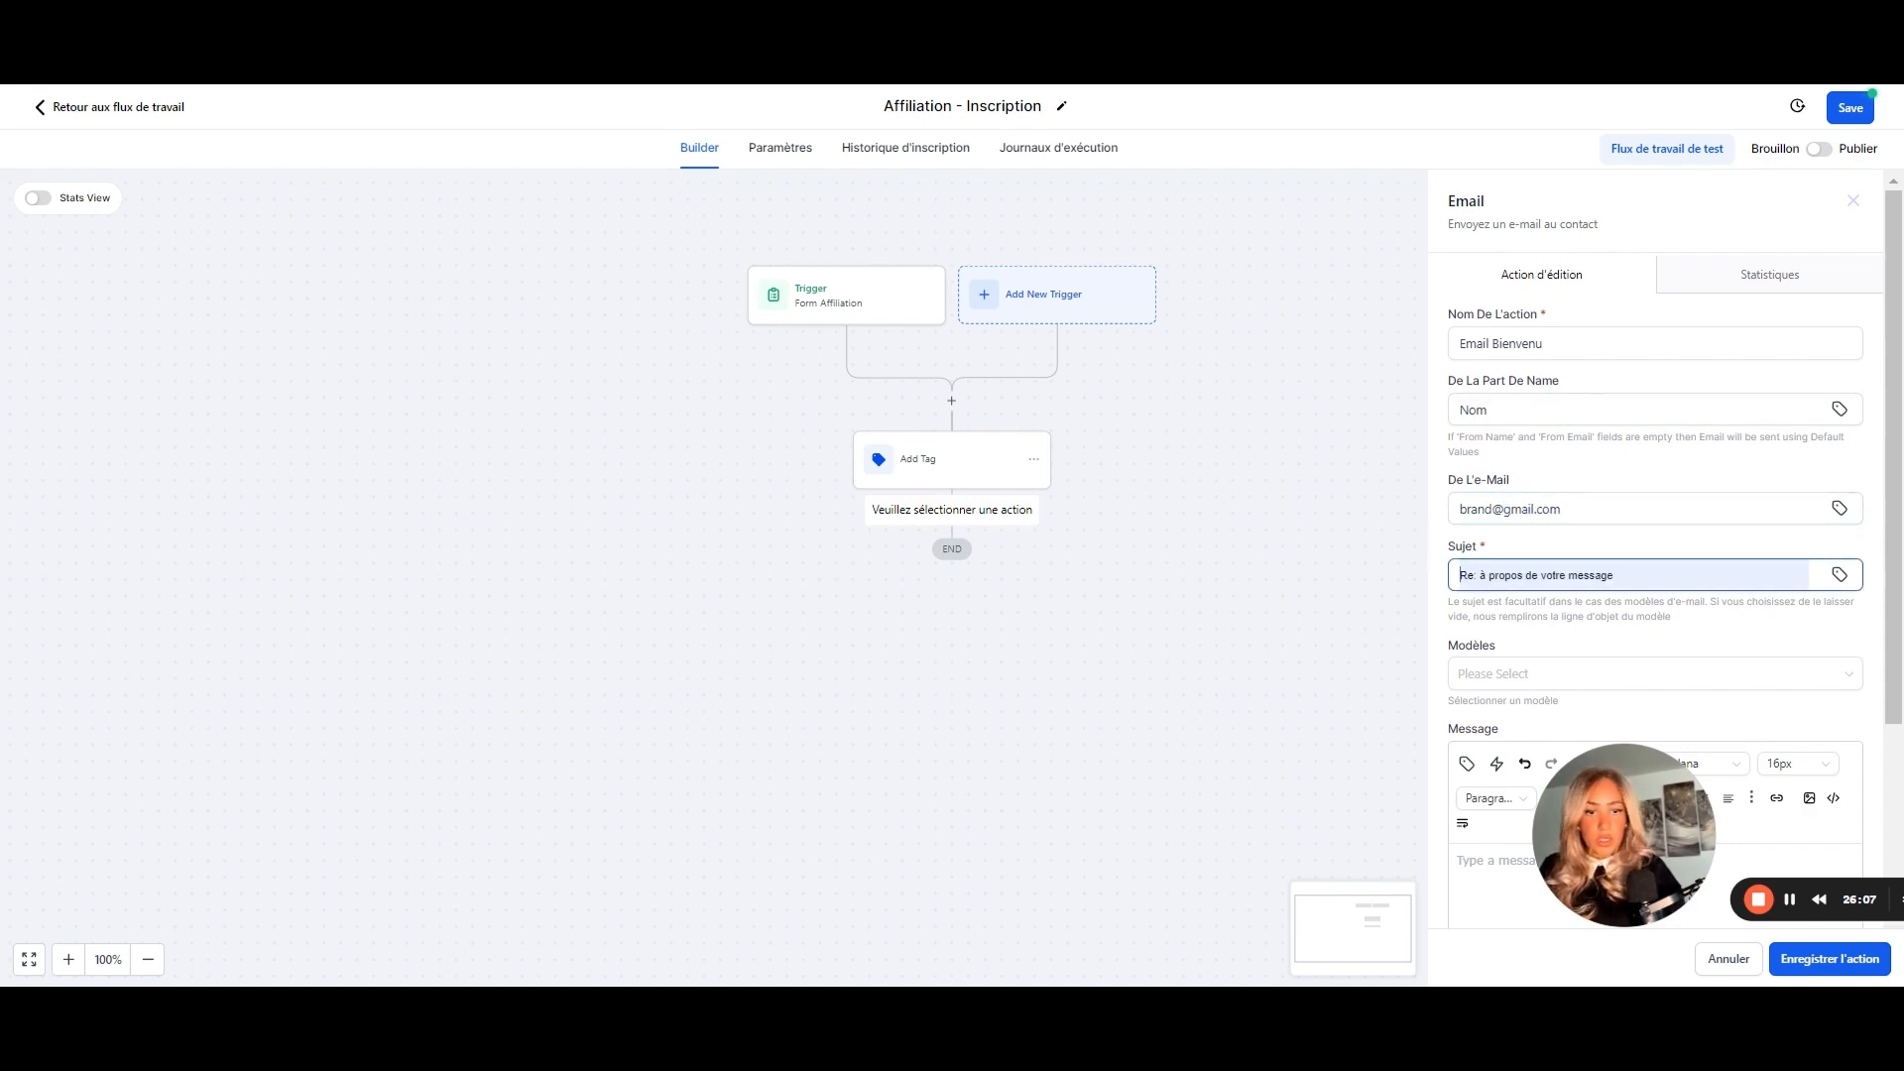
drag(1630, 576, 1394, 567)
text(Bie)
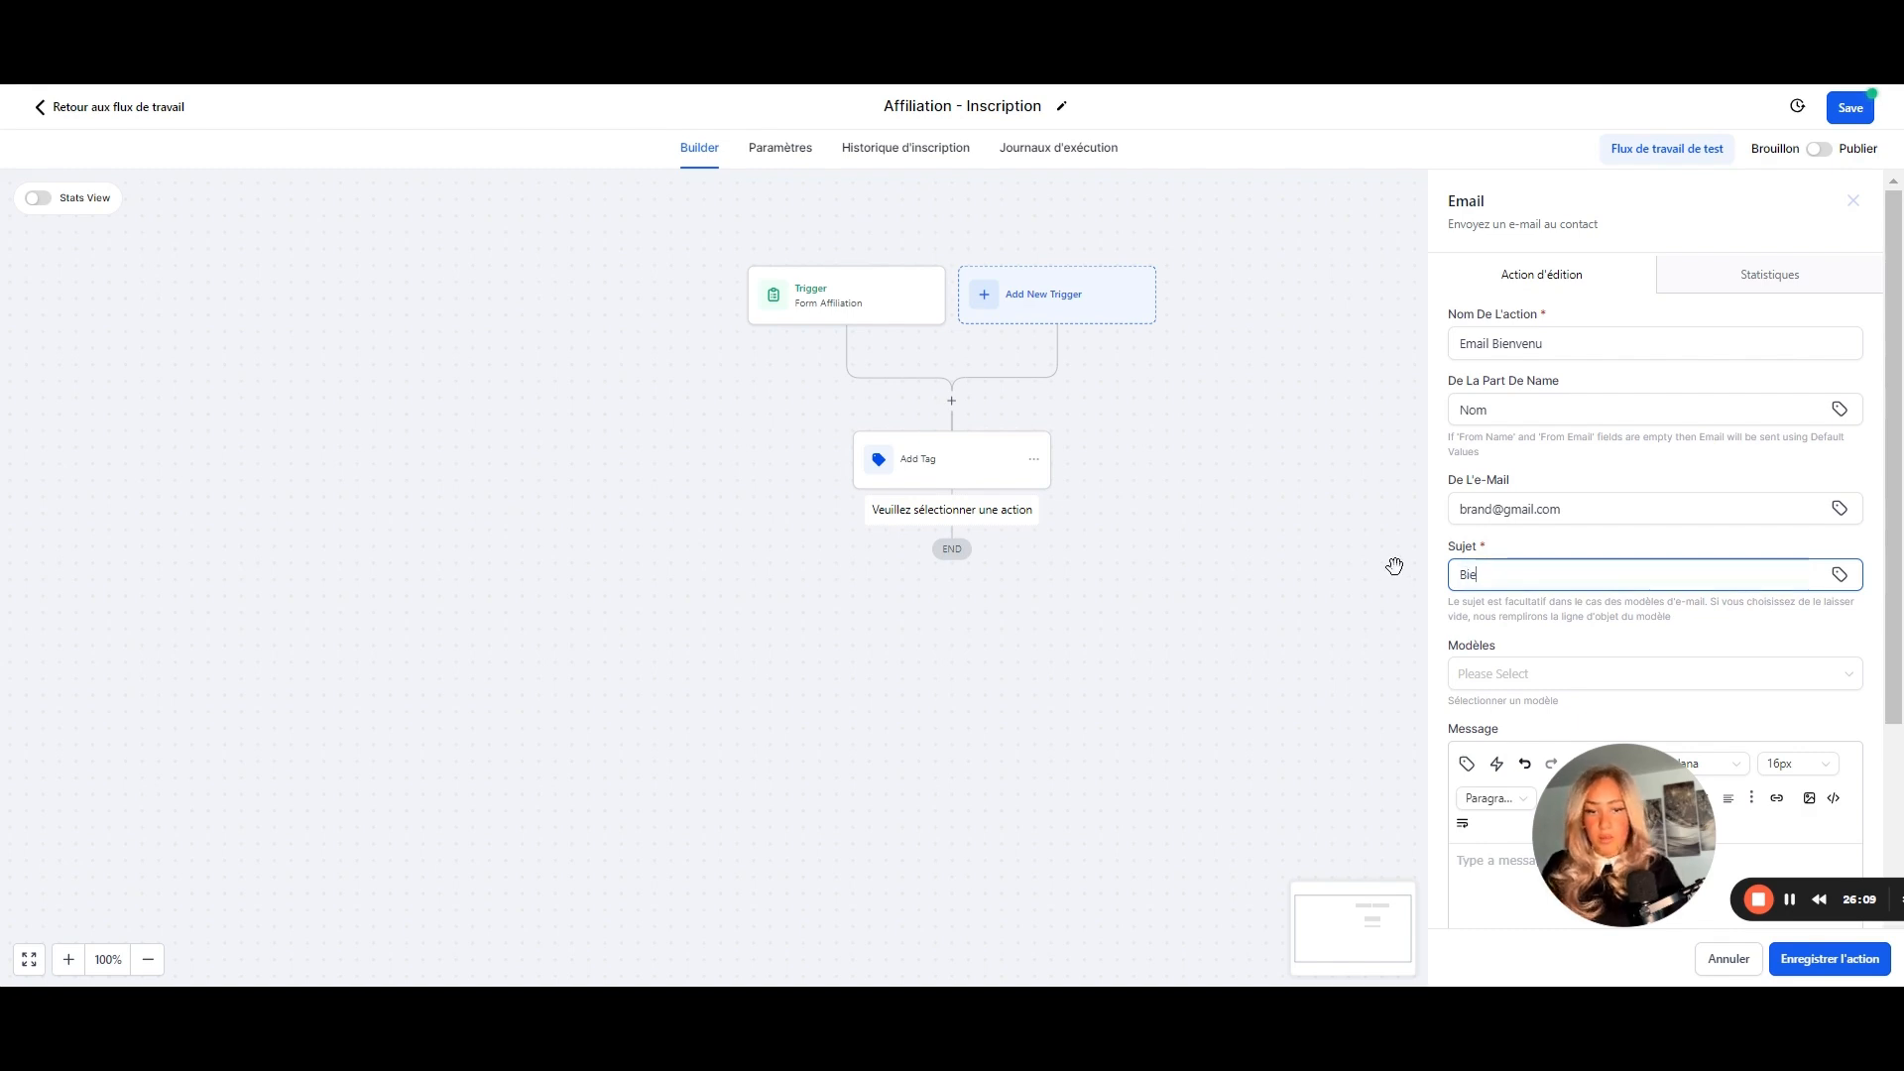
text(nvenu sur la programme A)
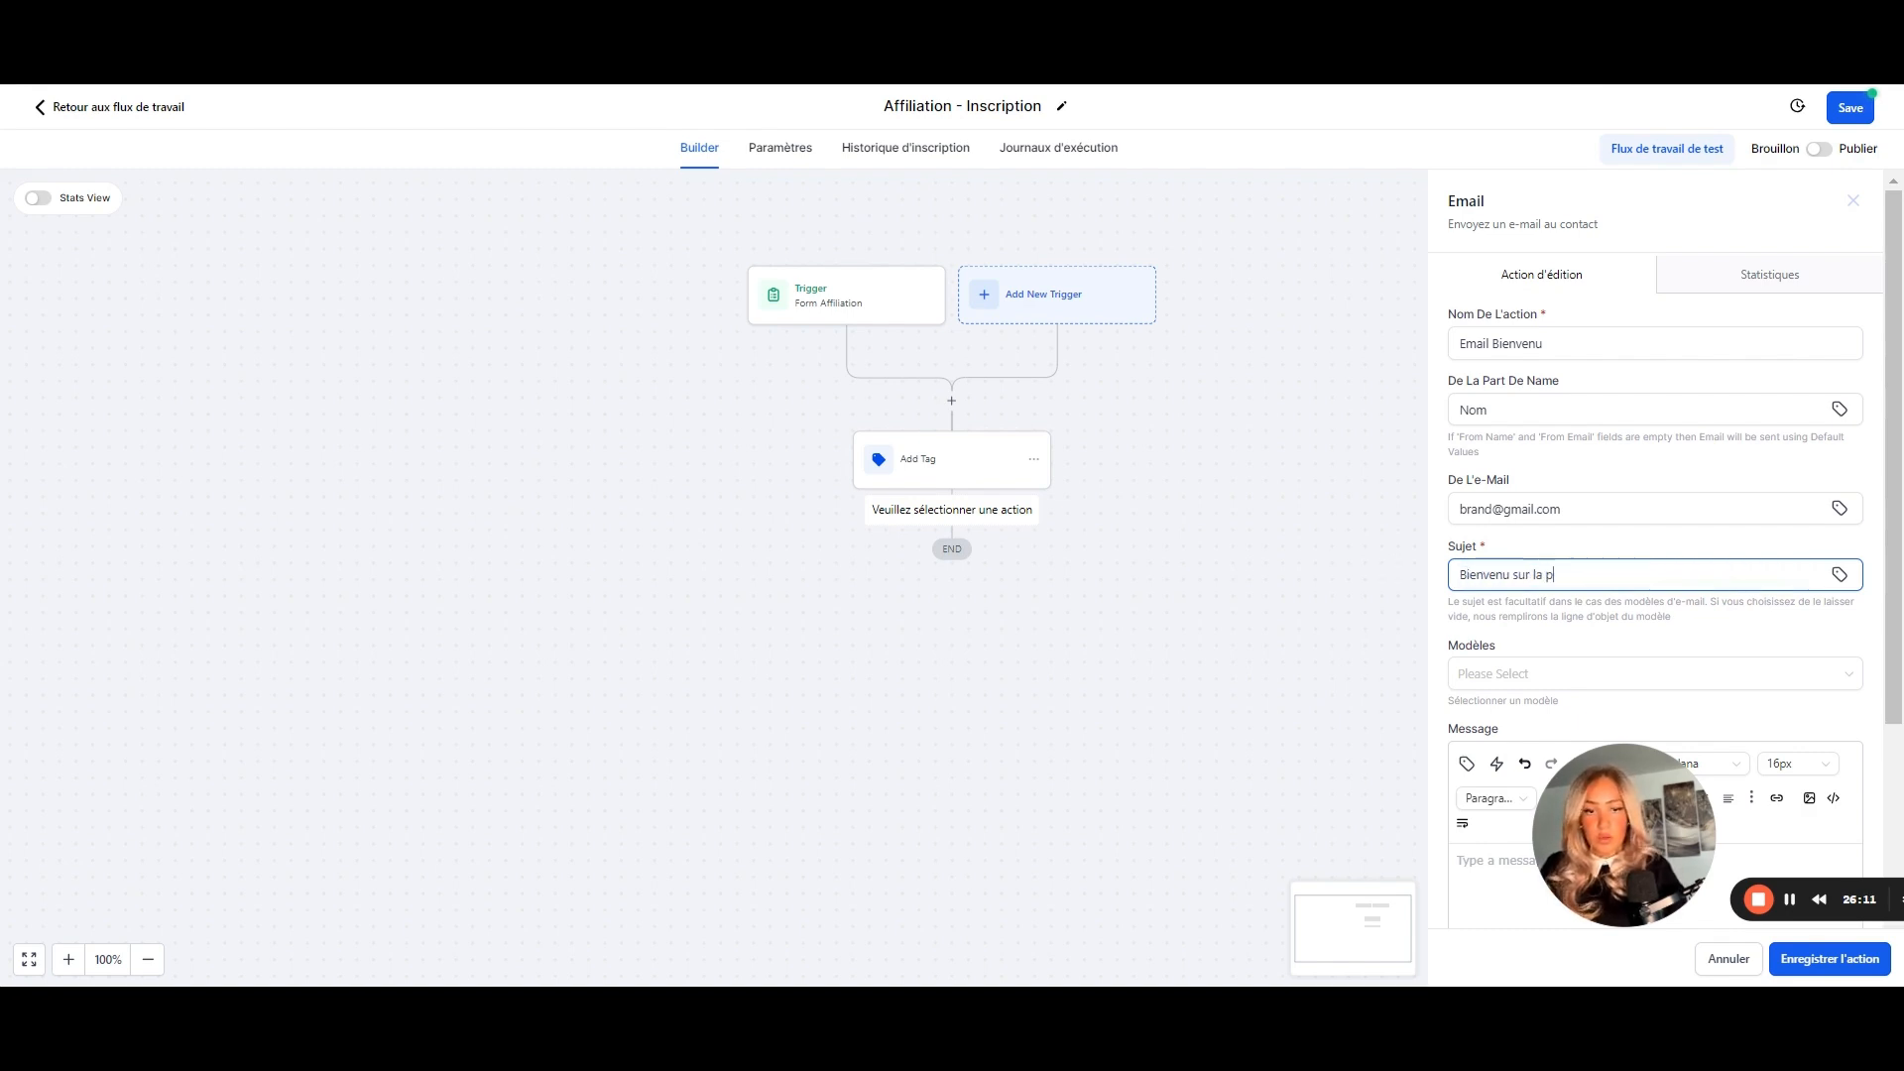
text(ffiliation)
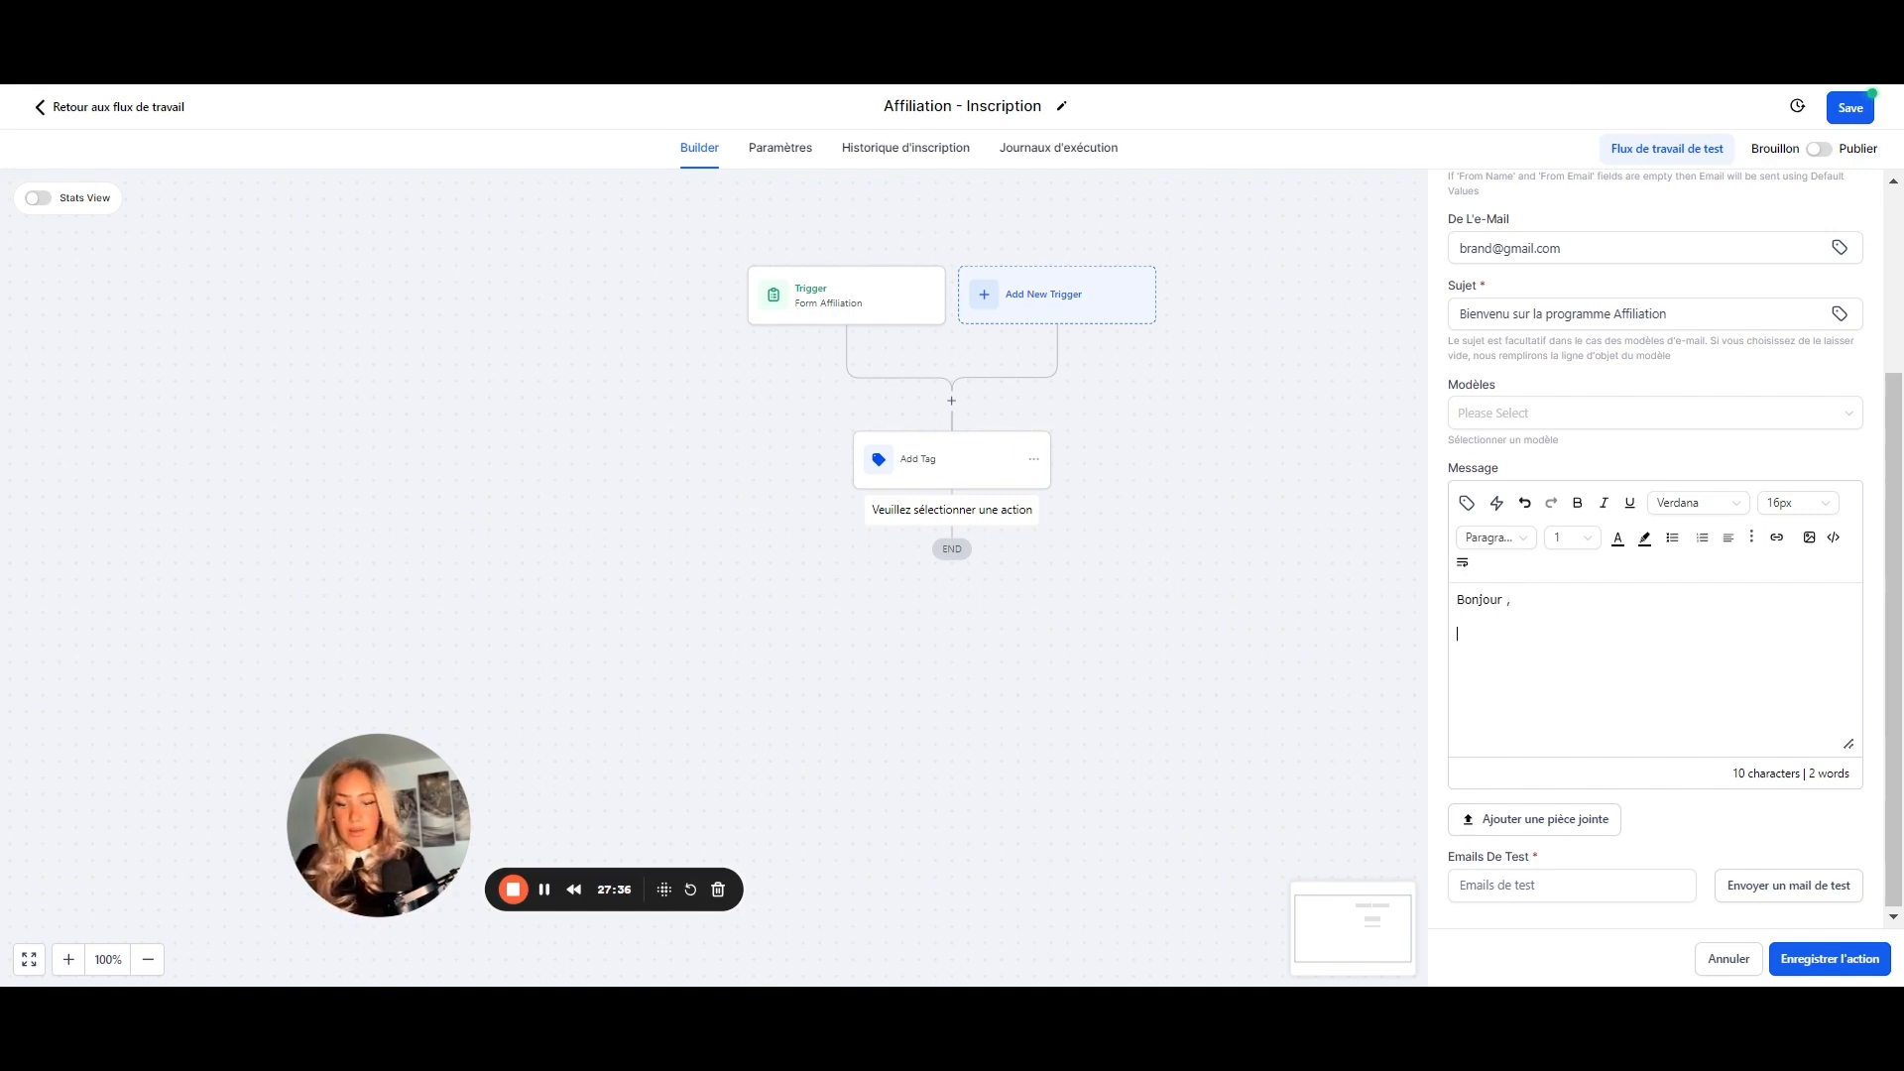
text(élic)
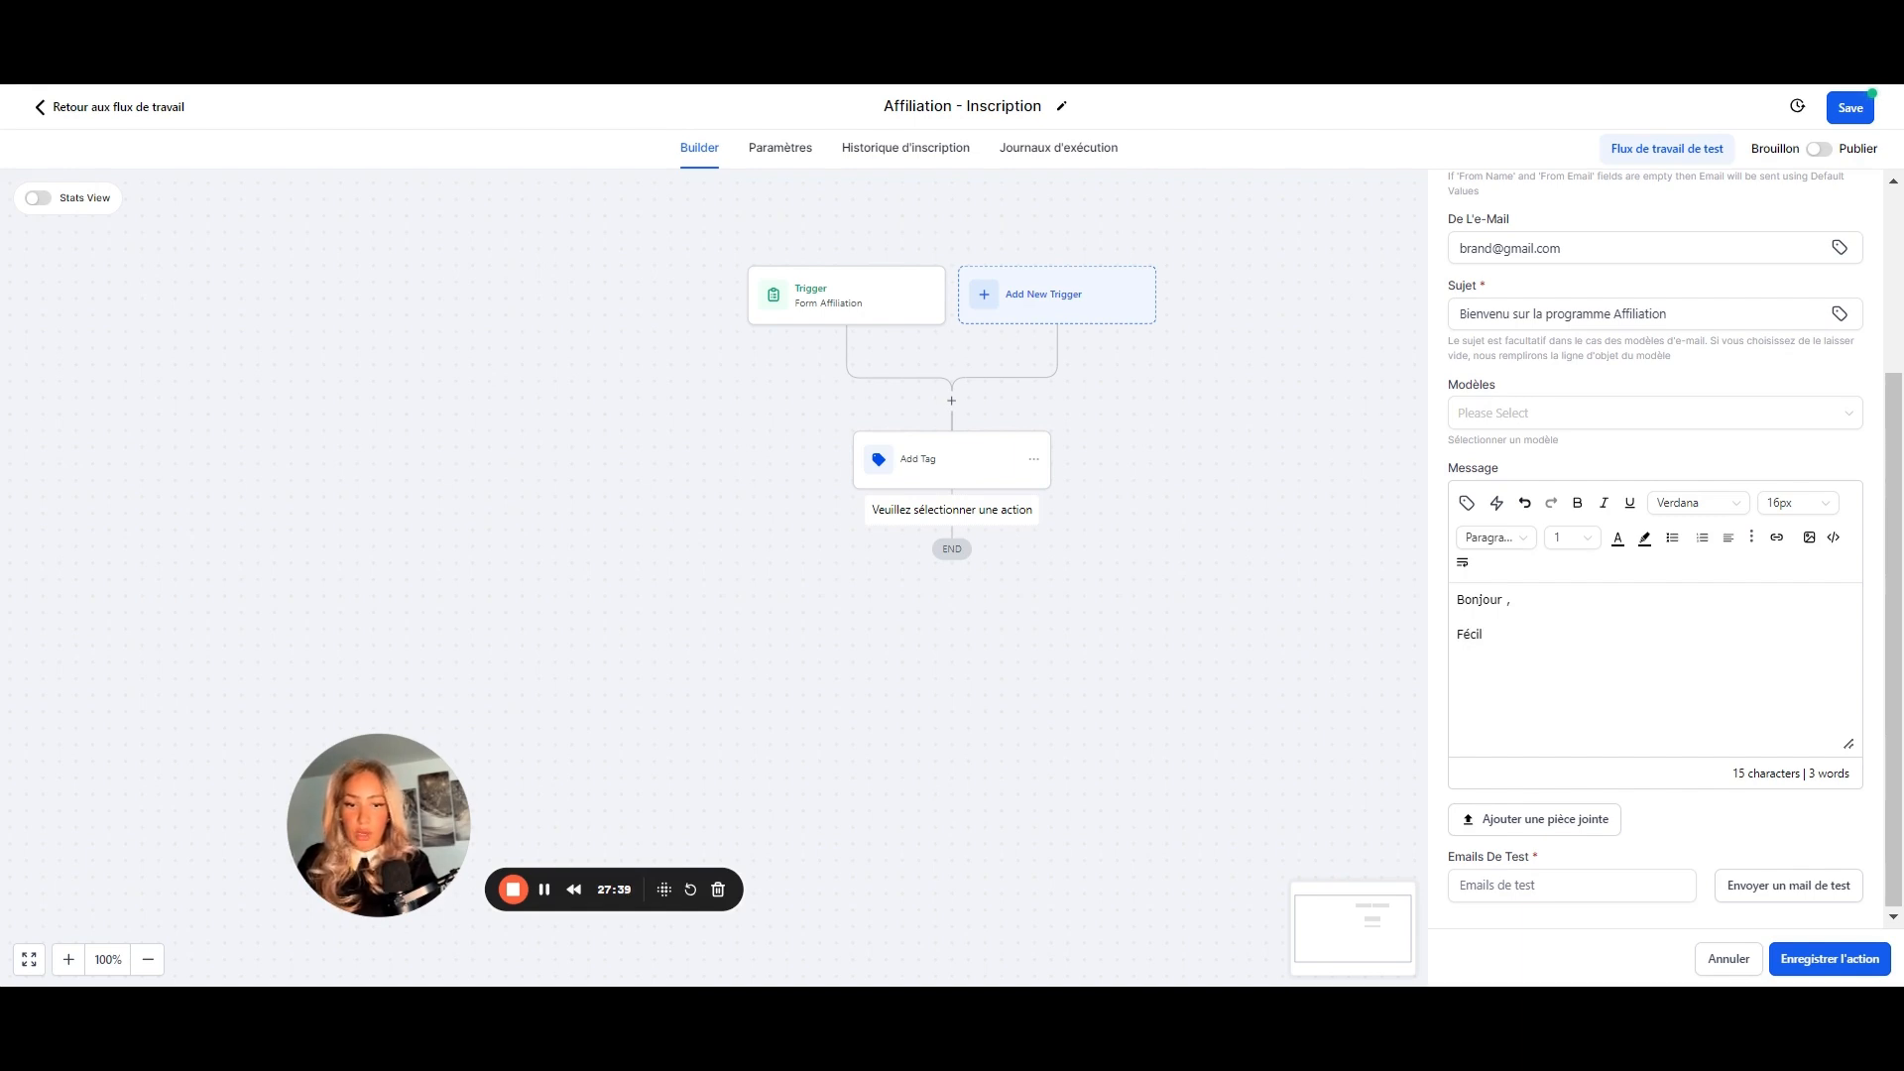
text(itations >)
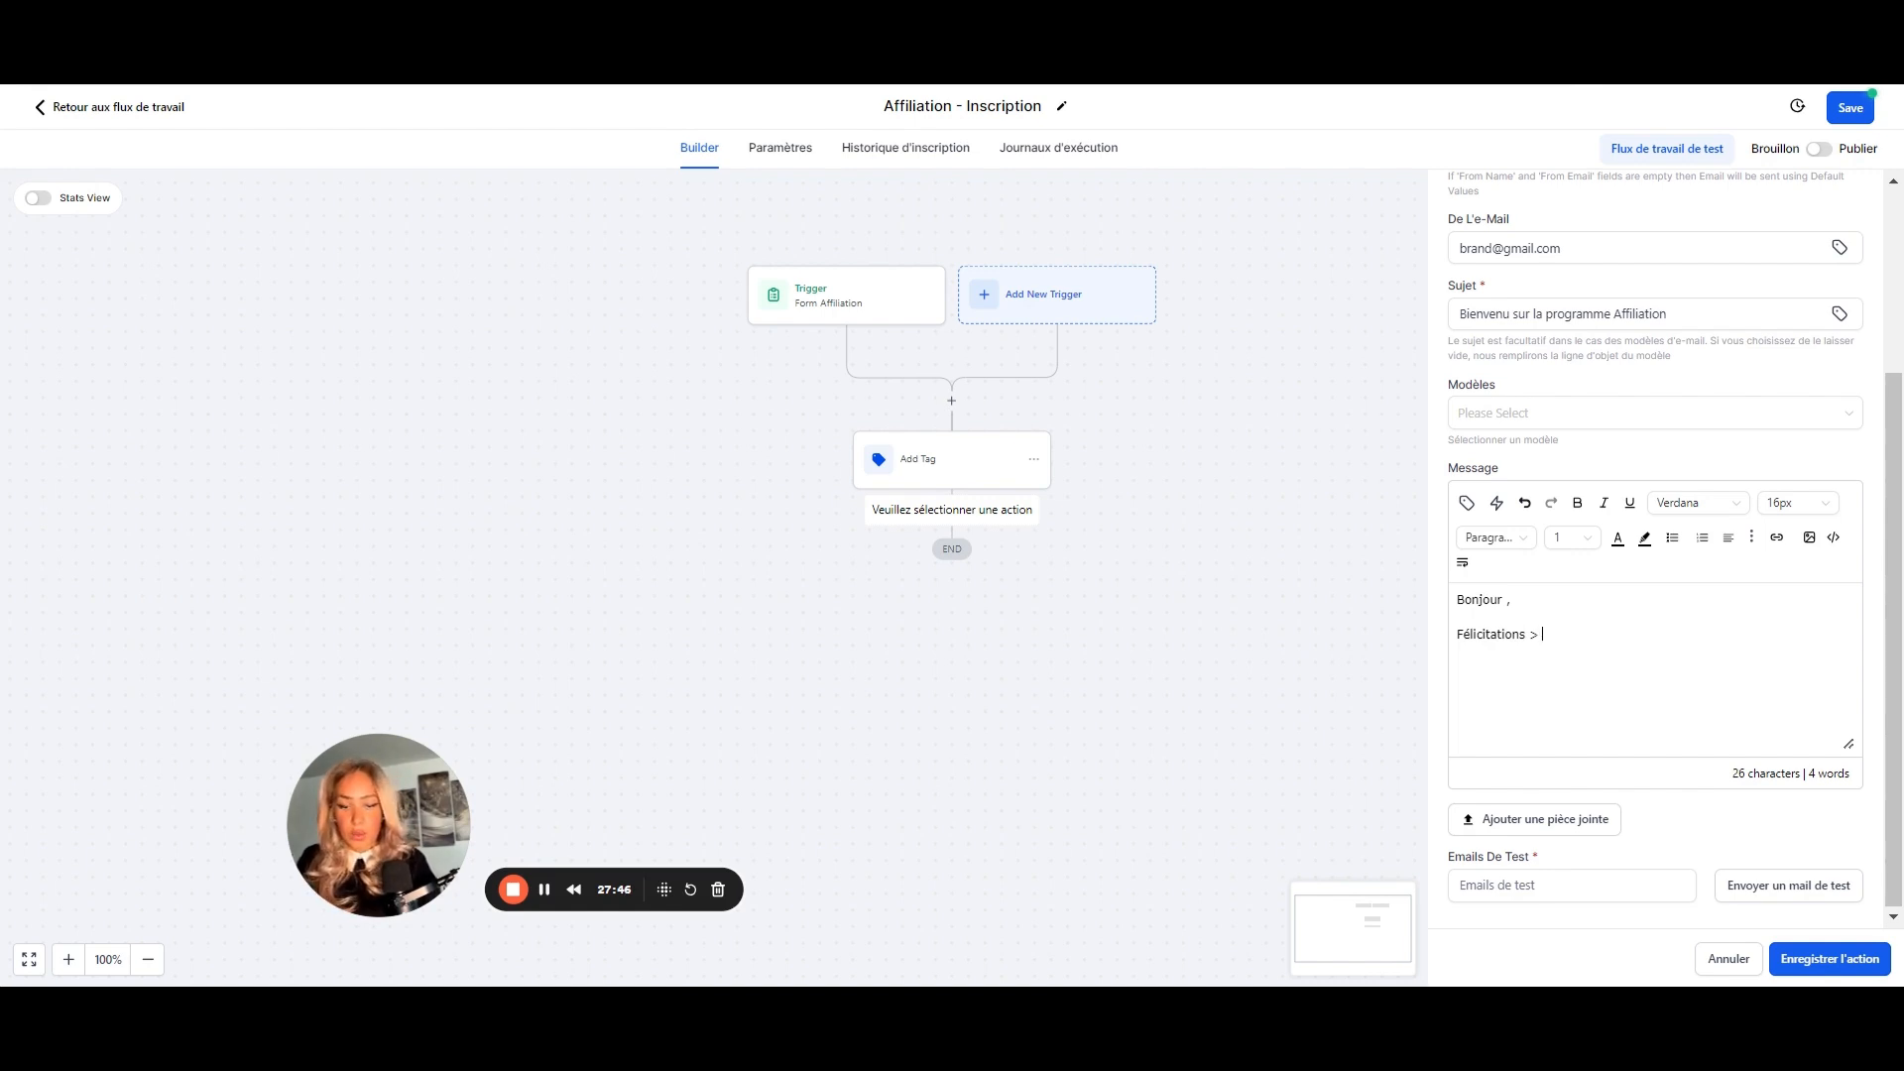
text( vous venez)
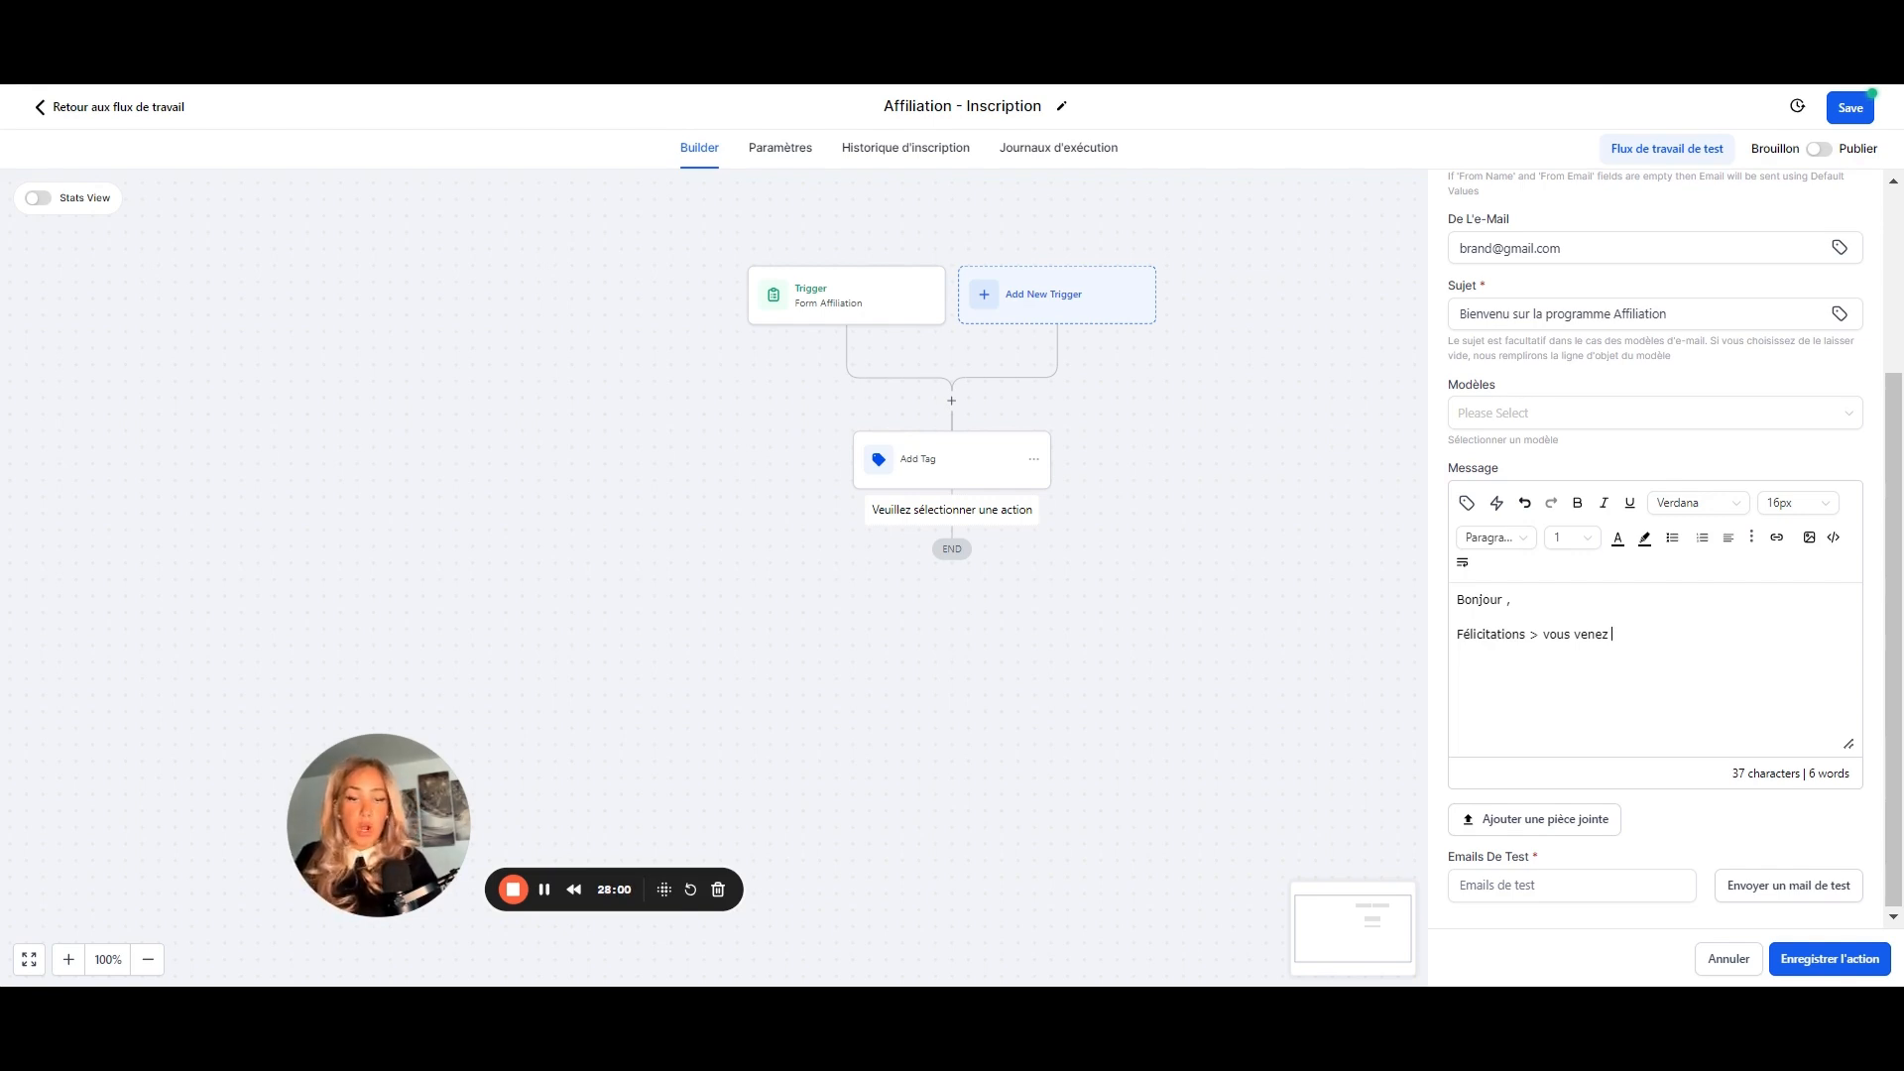
click(1819, 962)
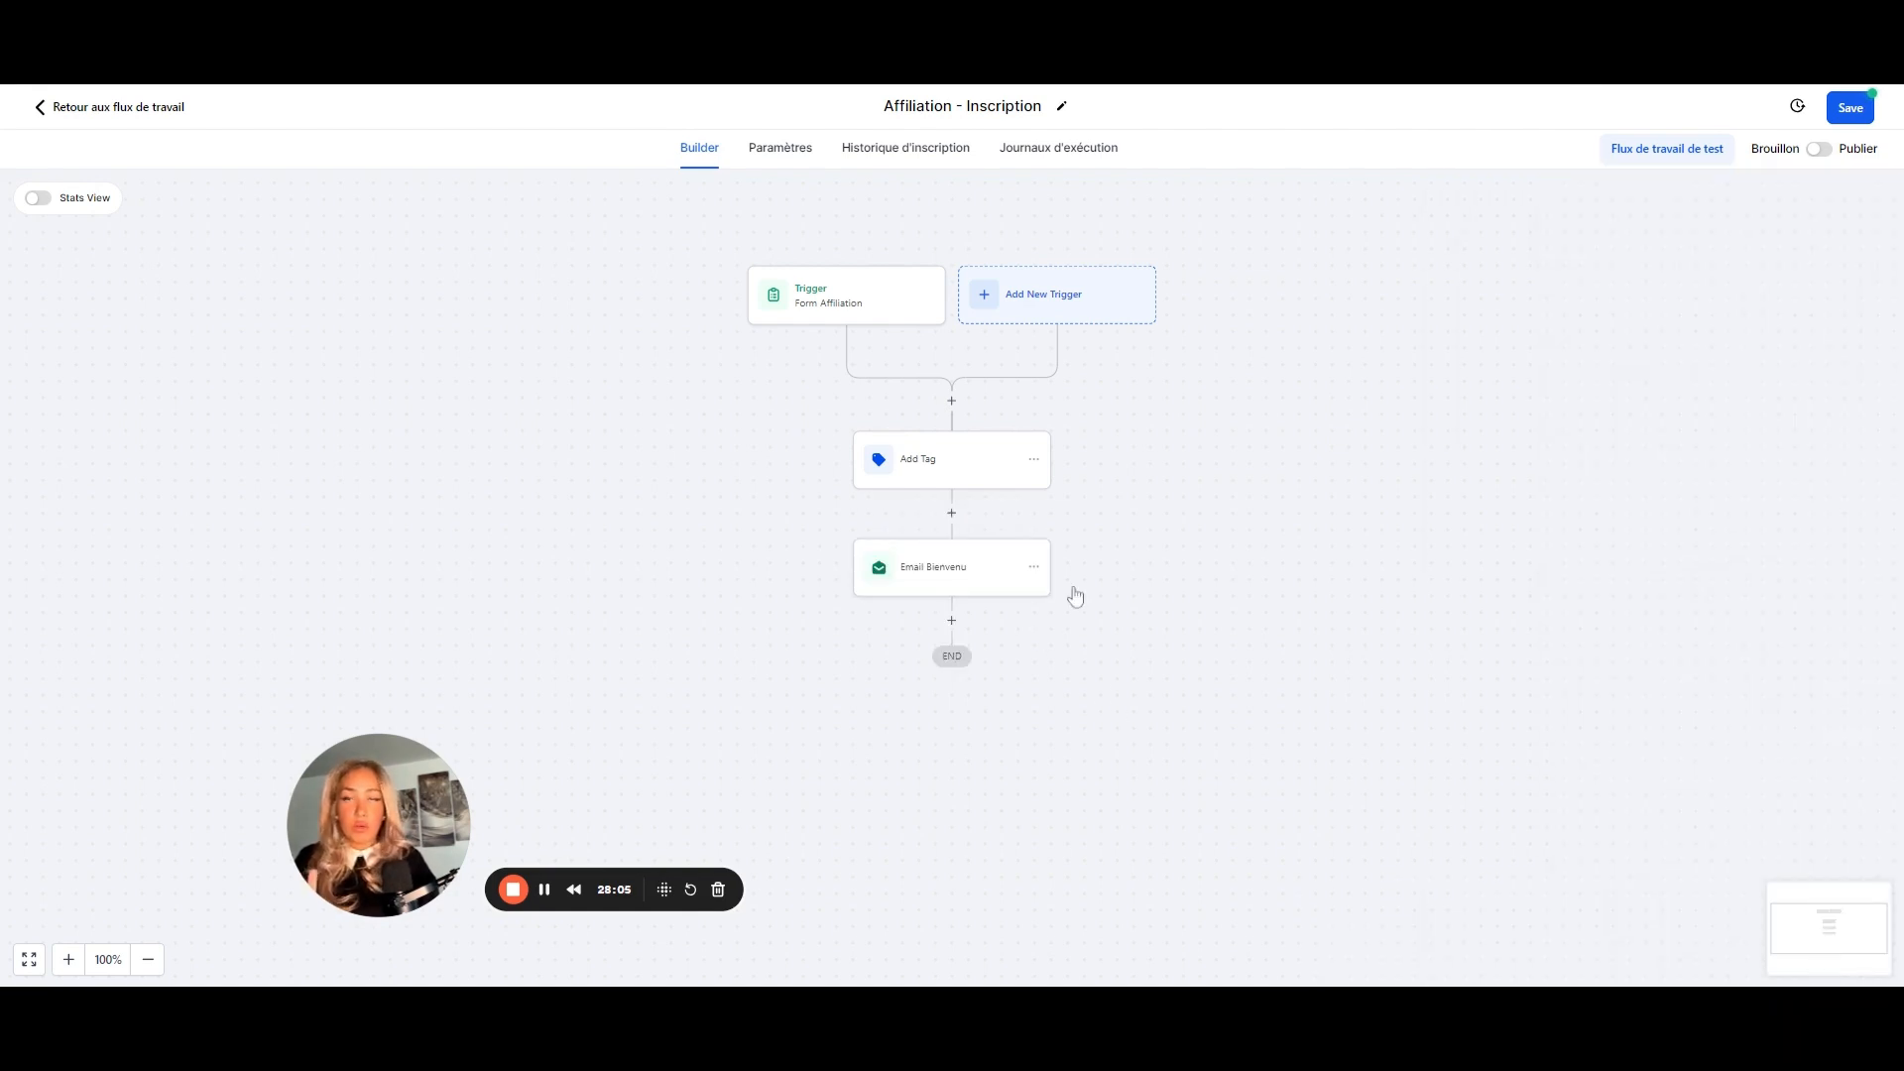
- Add an Ajouter Au Gestionnaire D'affiliation step named 'Ajouter au programme Produit 1' and save it
click(953, 622)
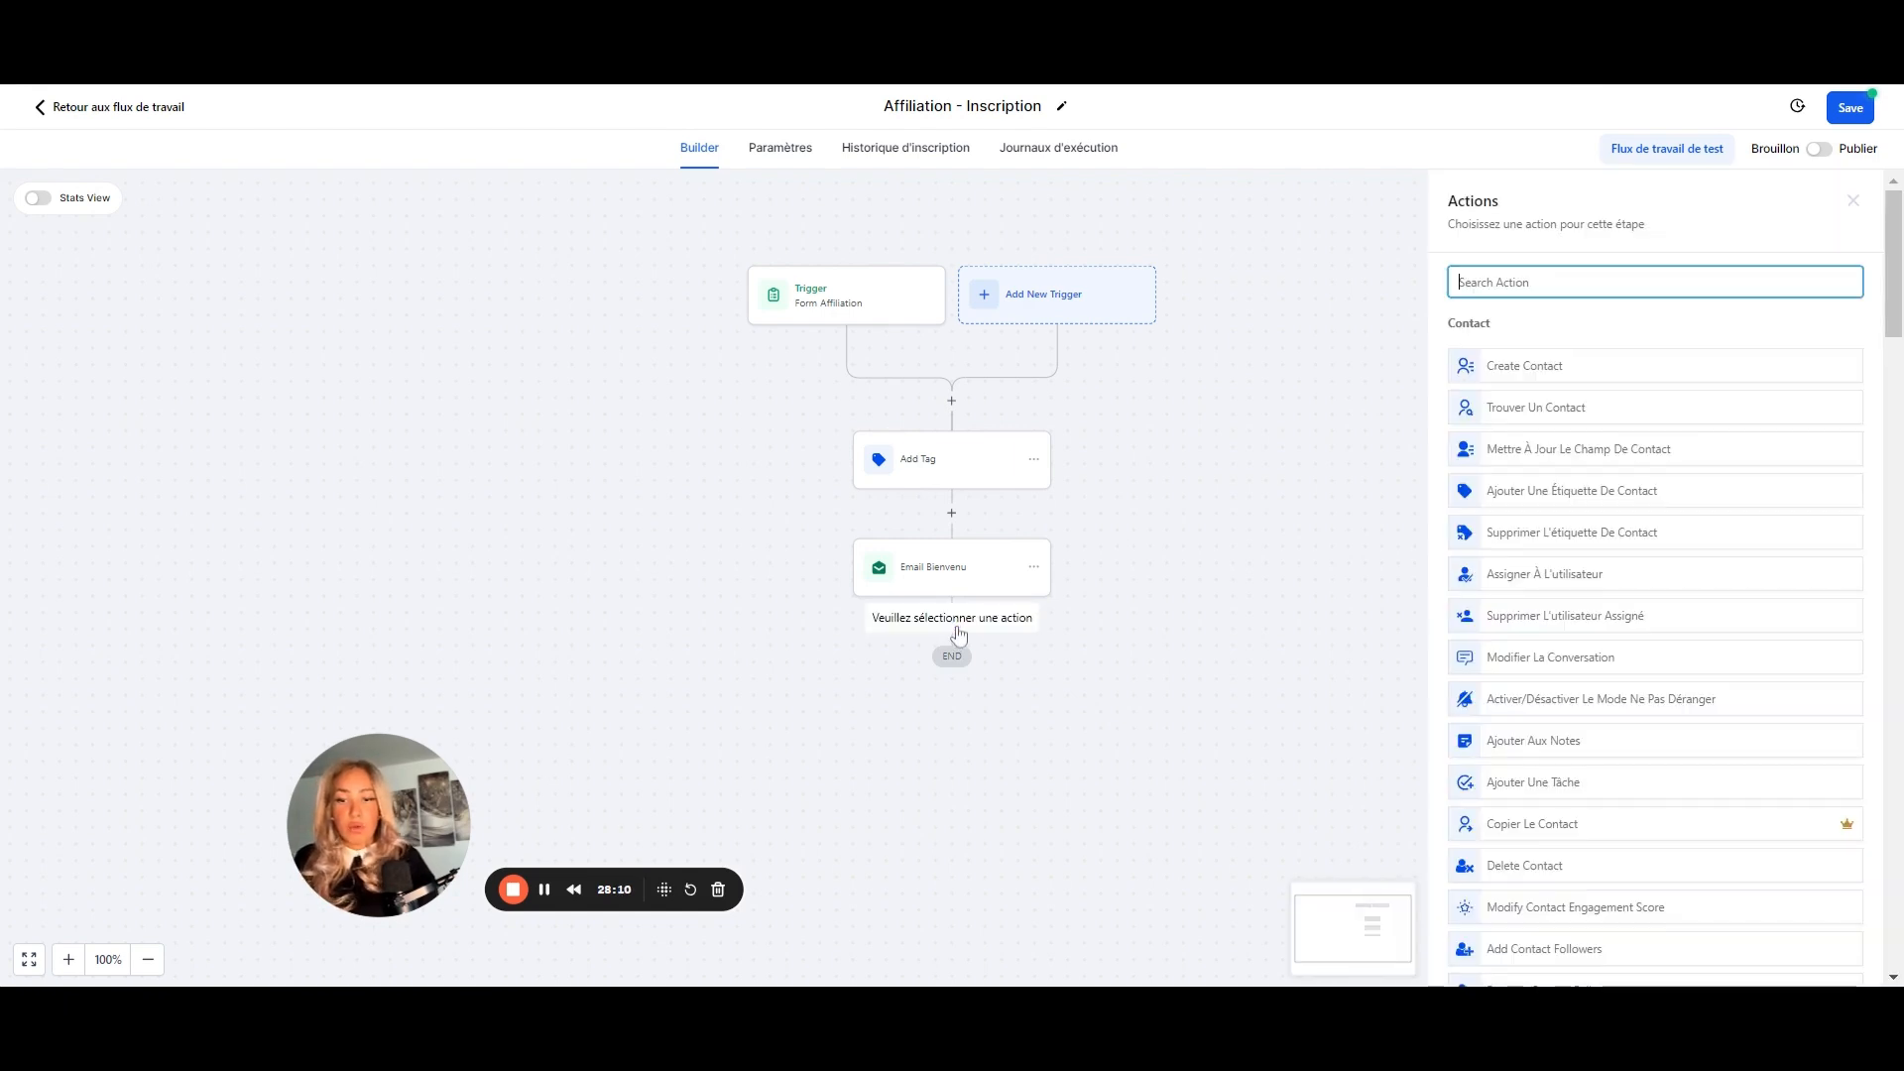
scroll(1653, 654, down, 15)
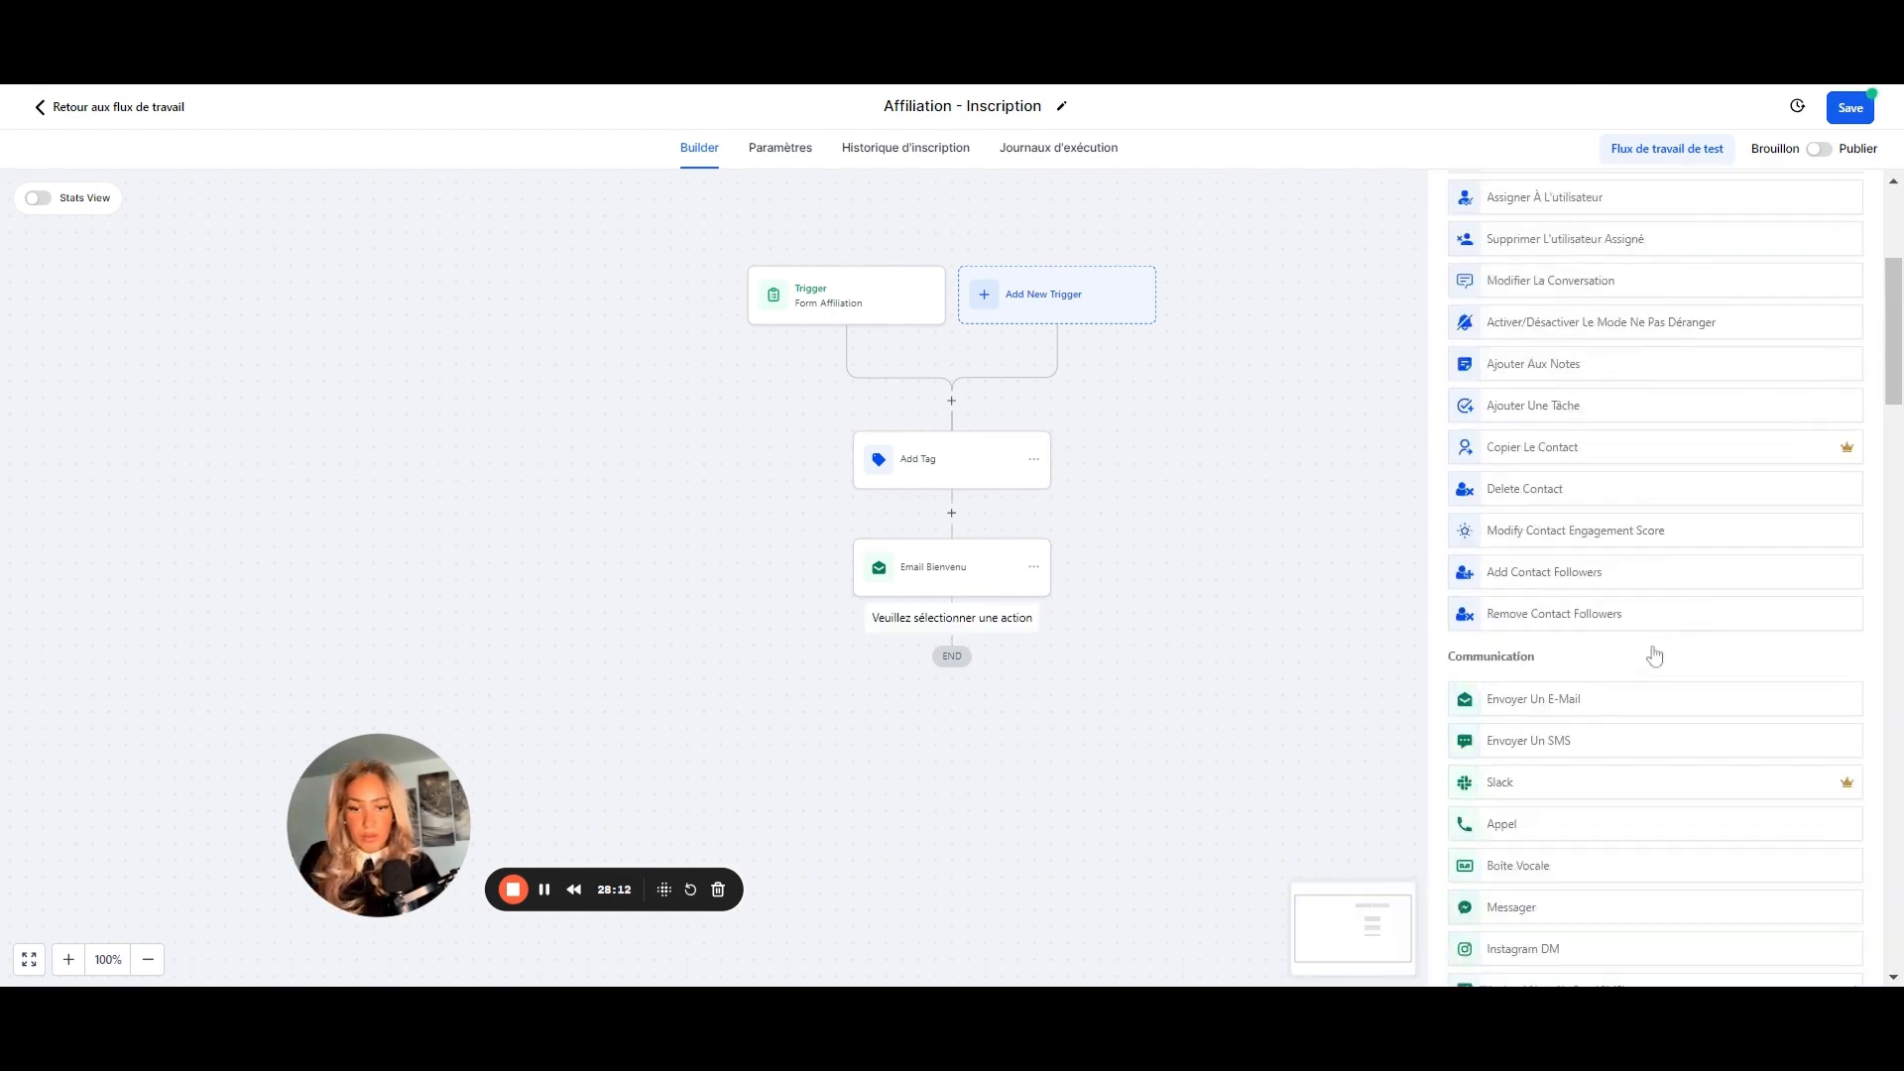
scroll(1653, 642, down, 10)
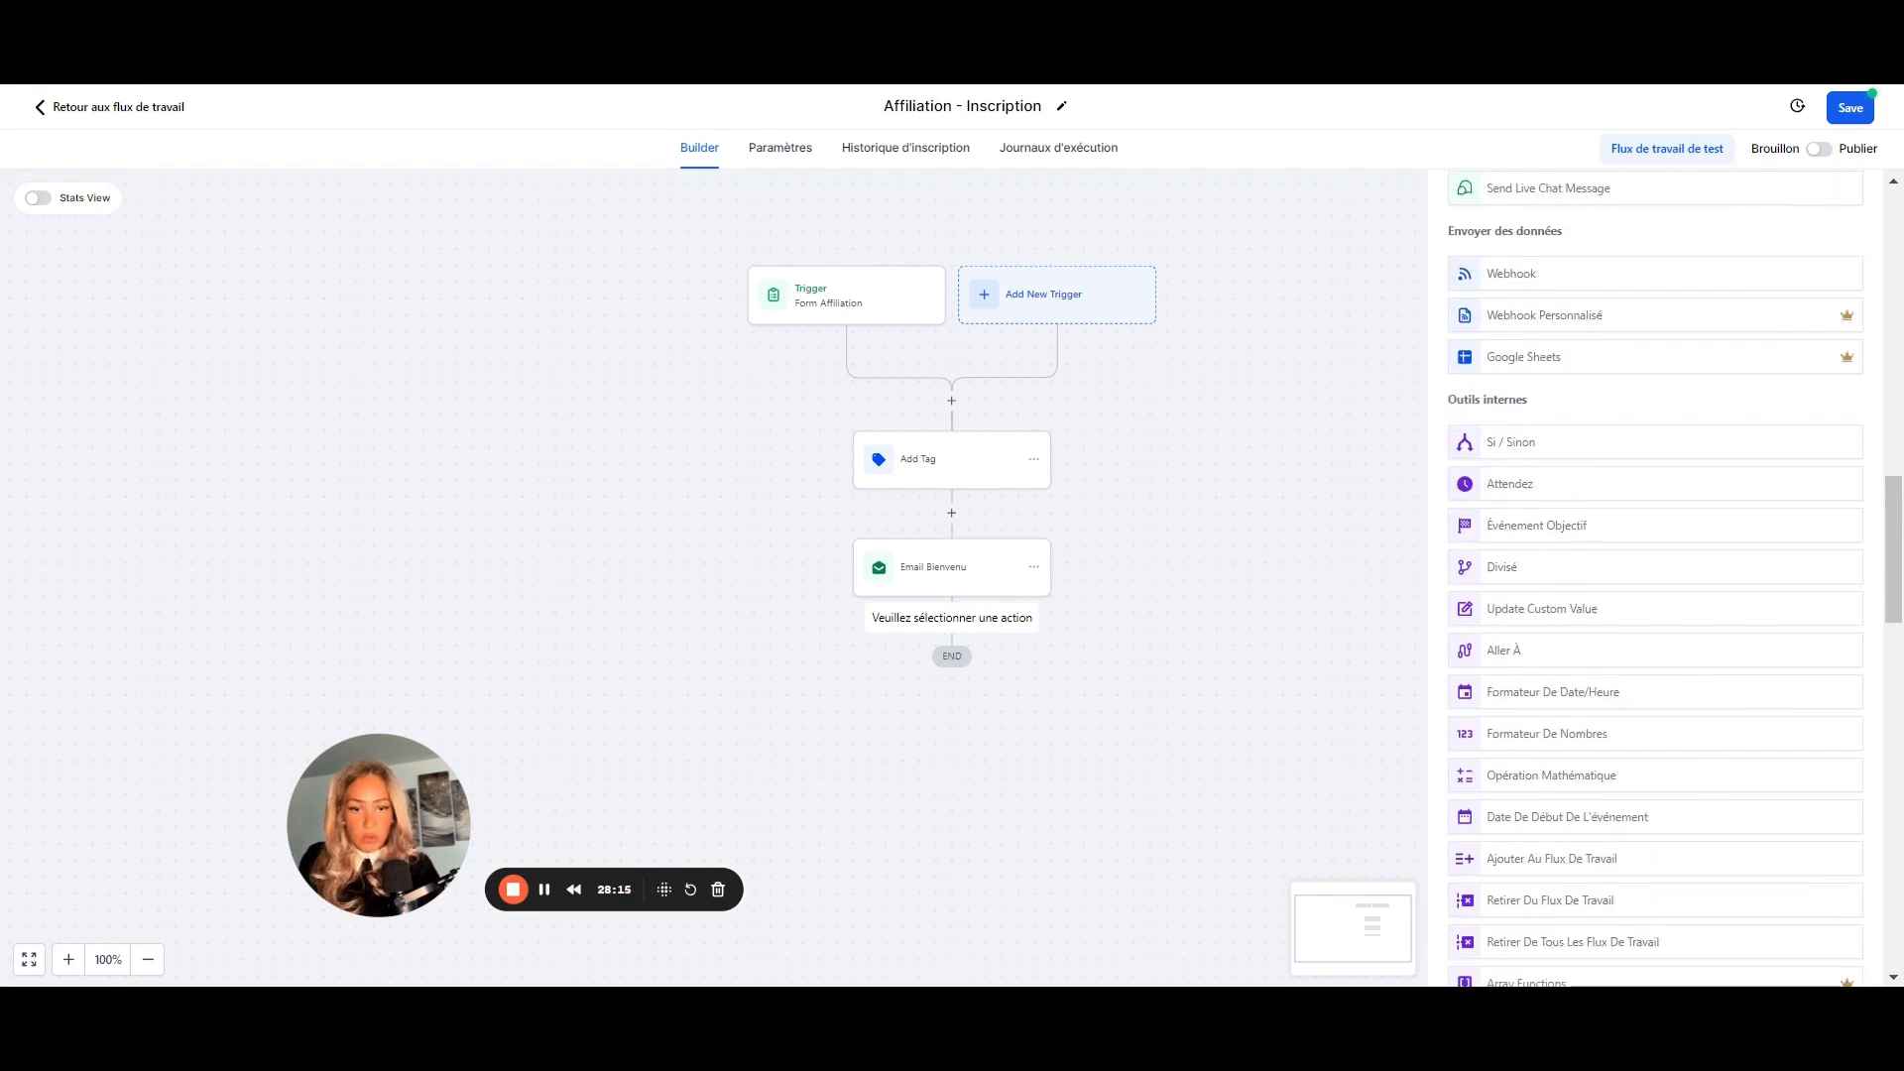
scroll(1681, 595, down, 7)
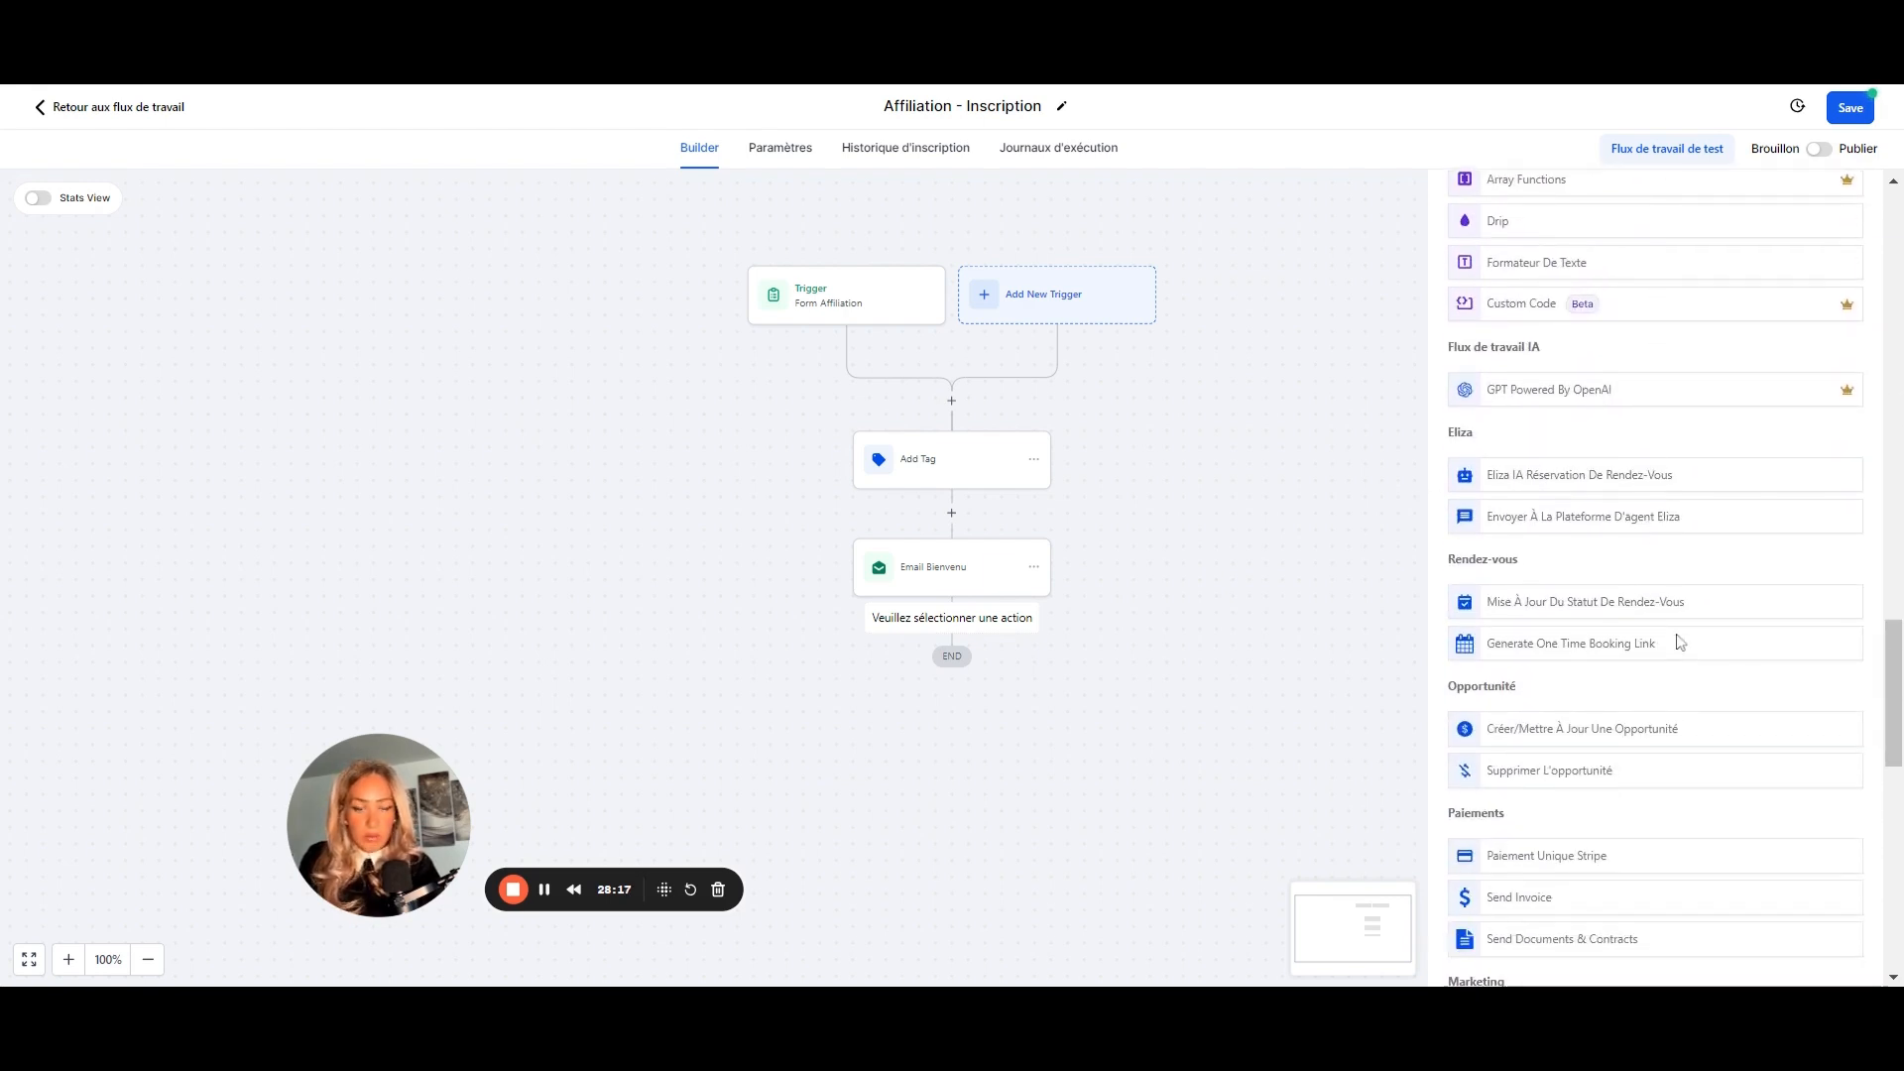
scroll(1639, 670, down, 3)
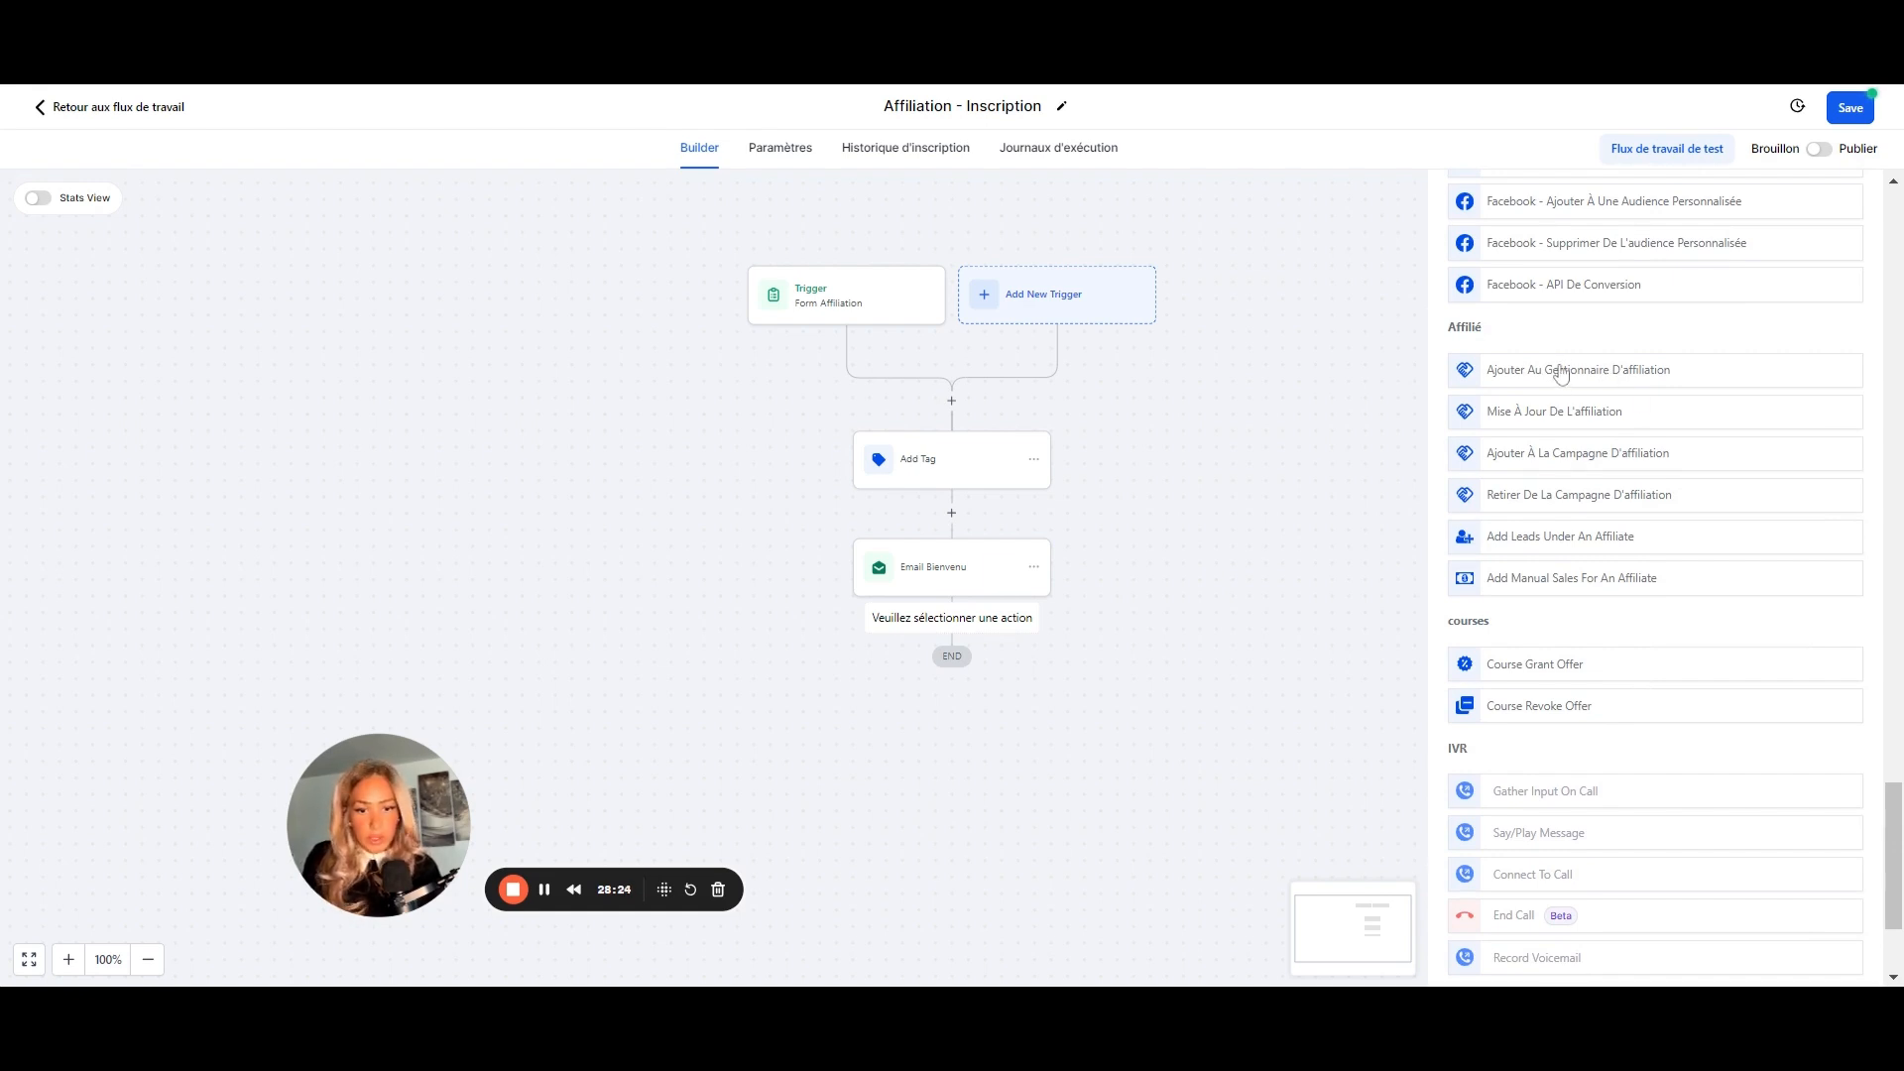
click(1561, 372)
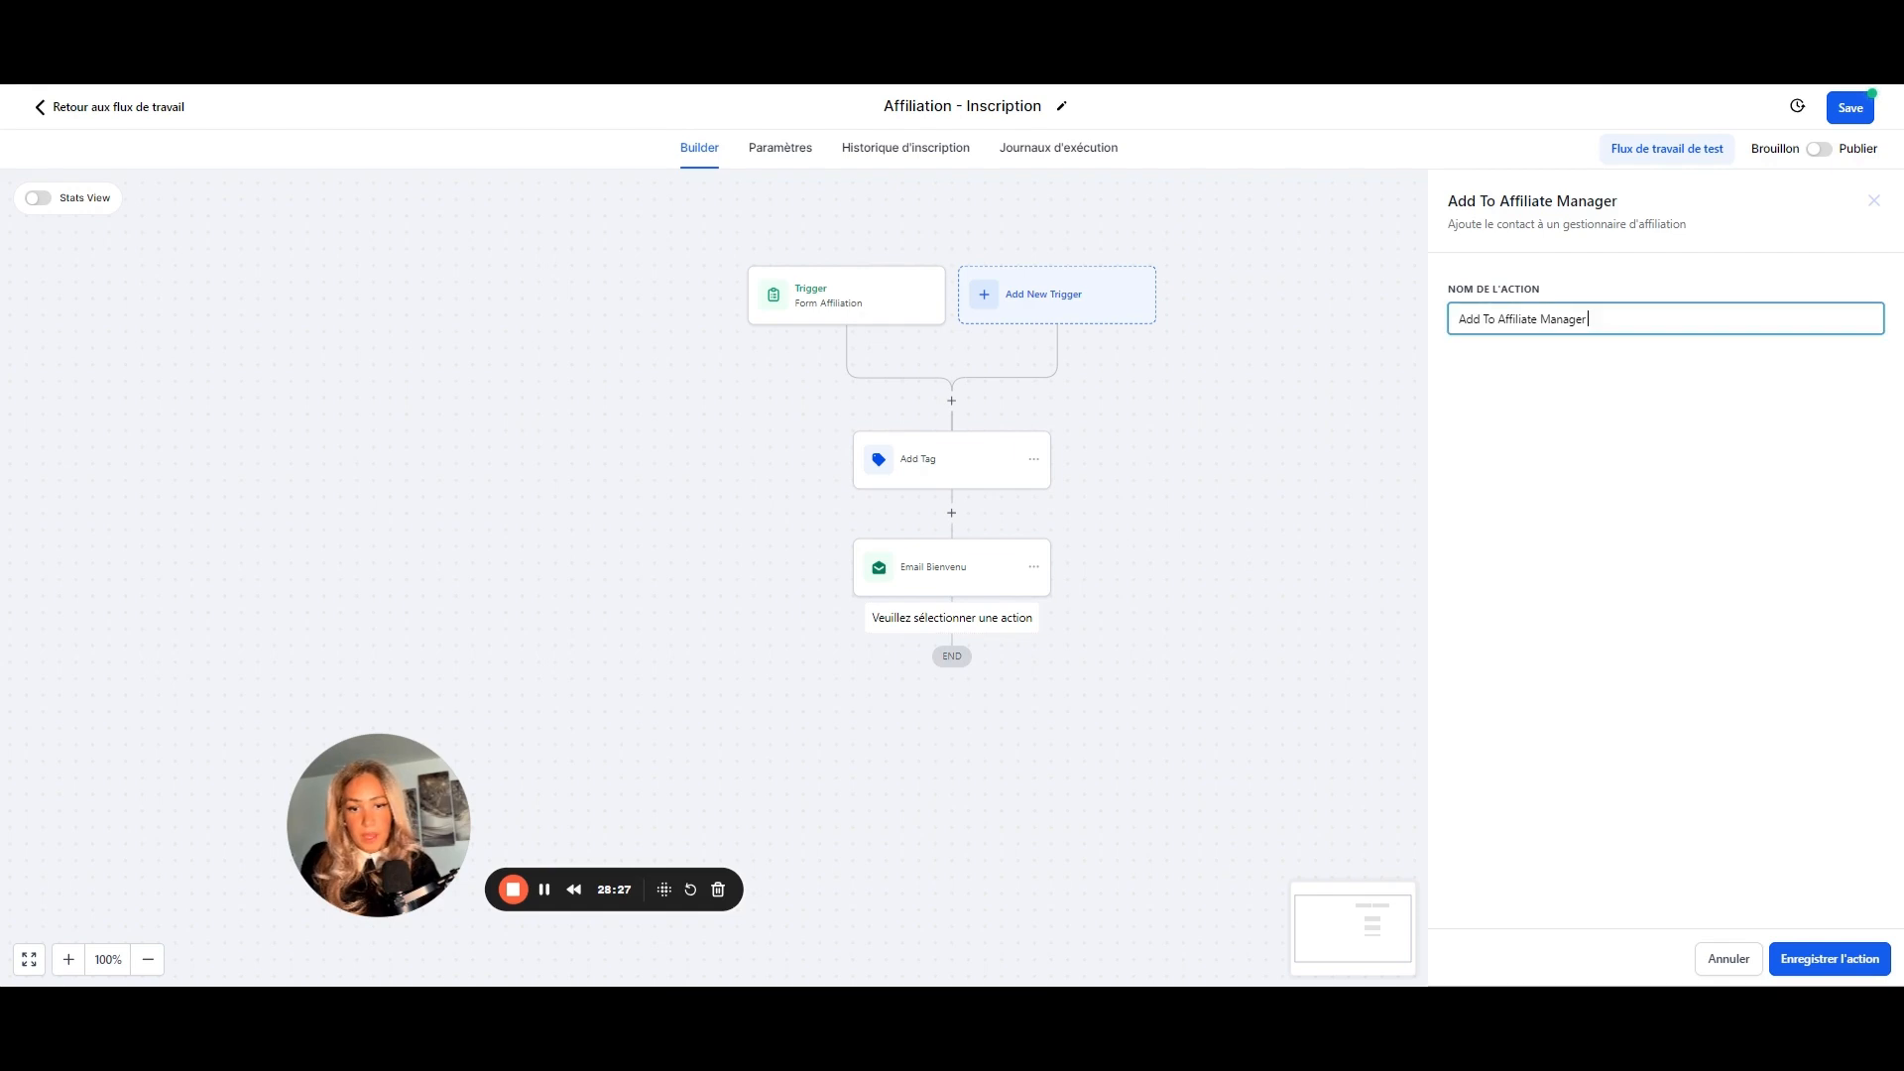
drag(1589, 318, 1445, 318)
text(Aj)
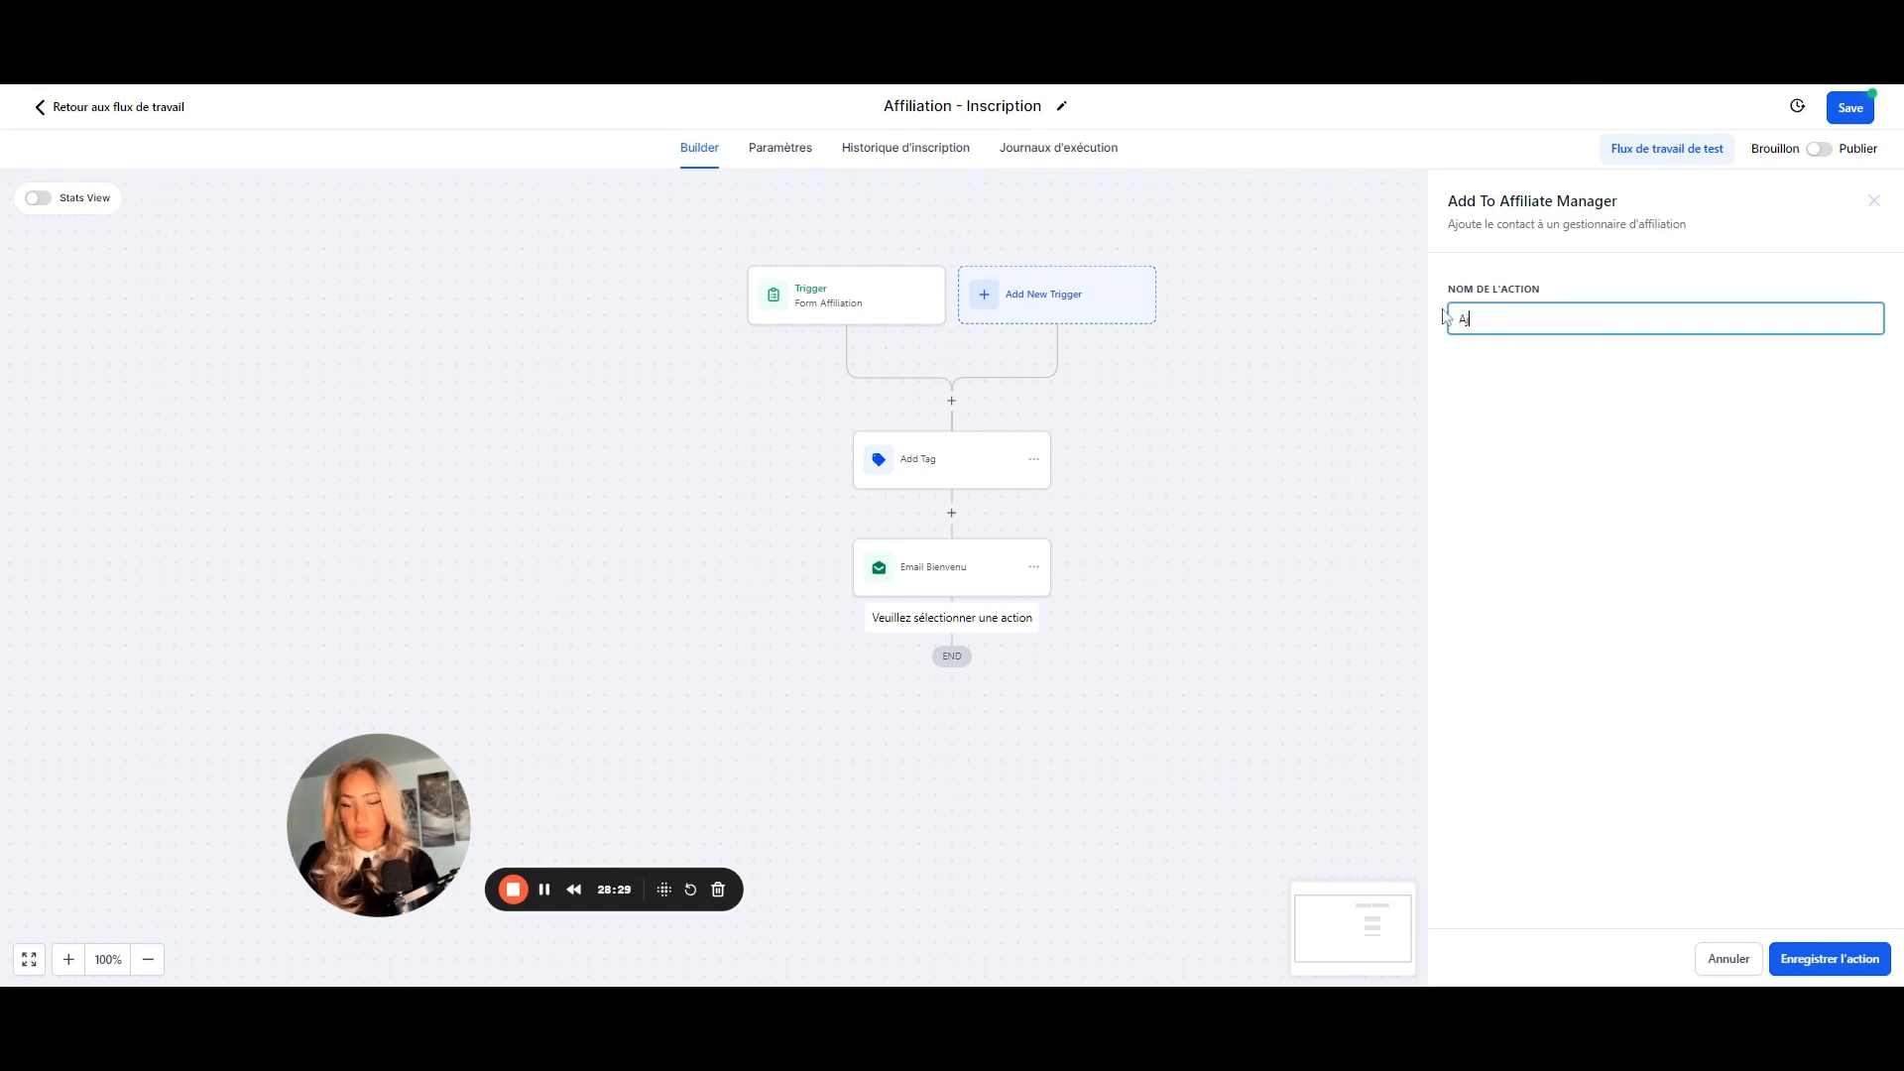
text(outer au programme Produit 1)
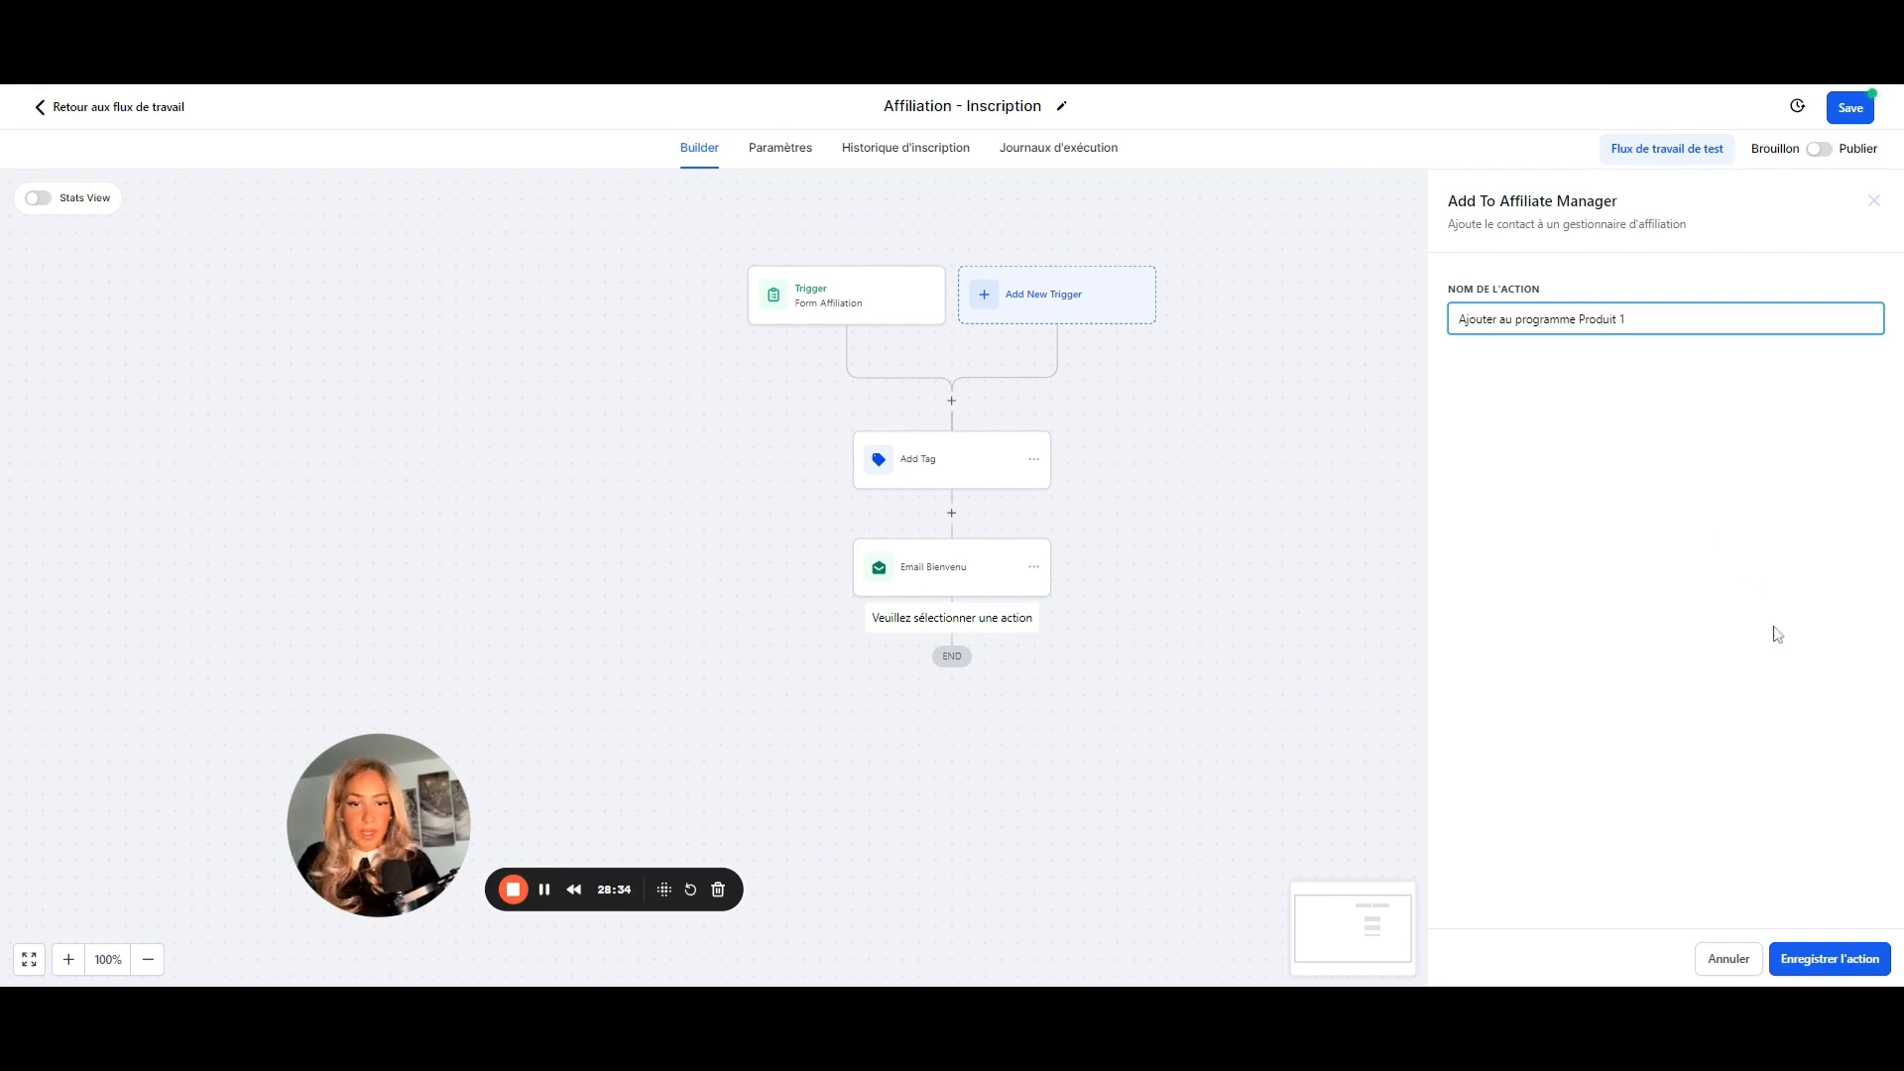
click(1800, 954)
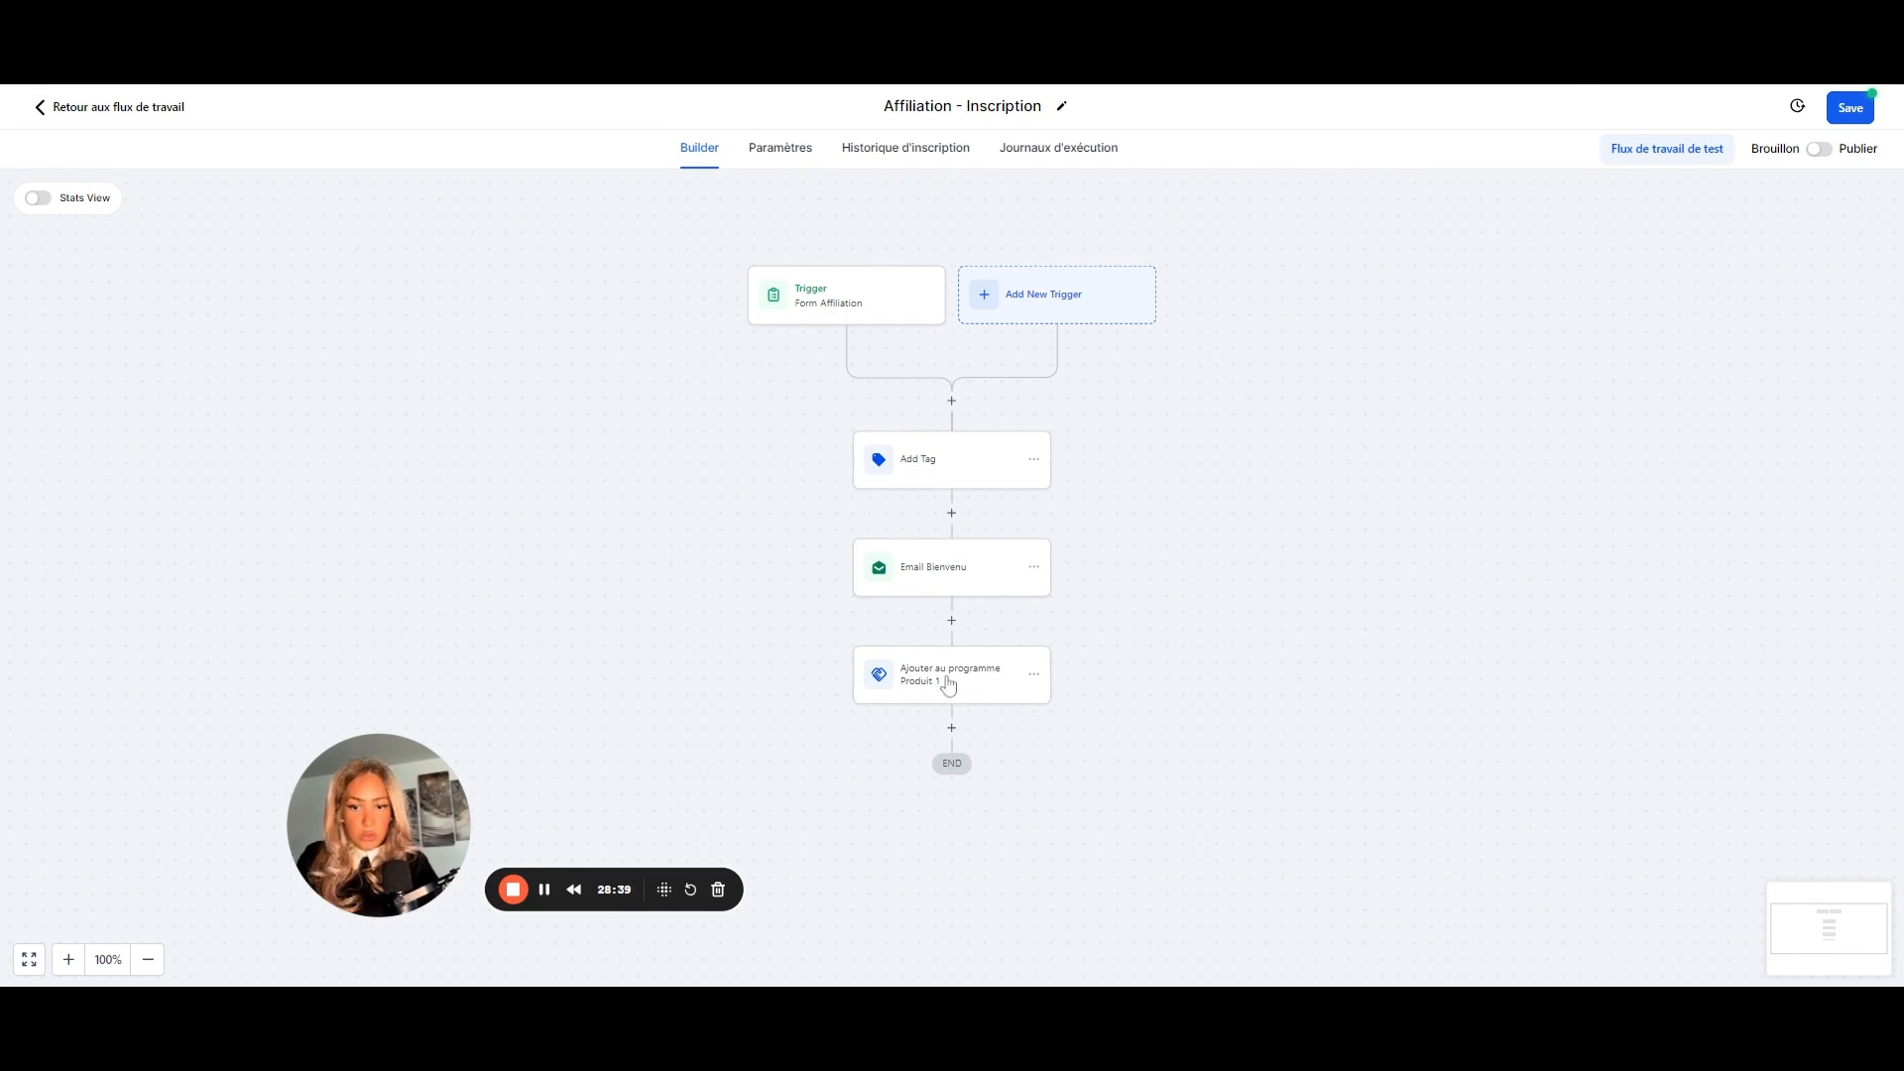
click(952, 690)
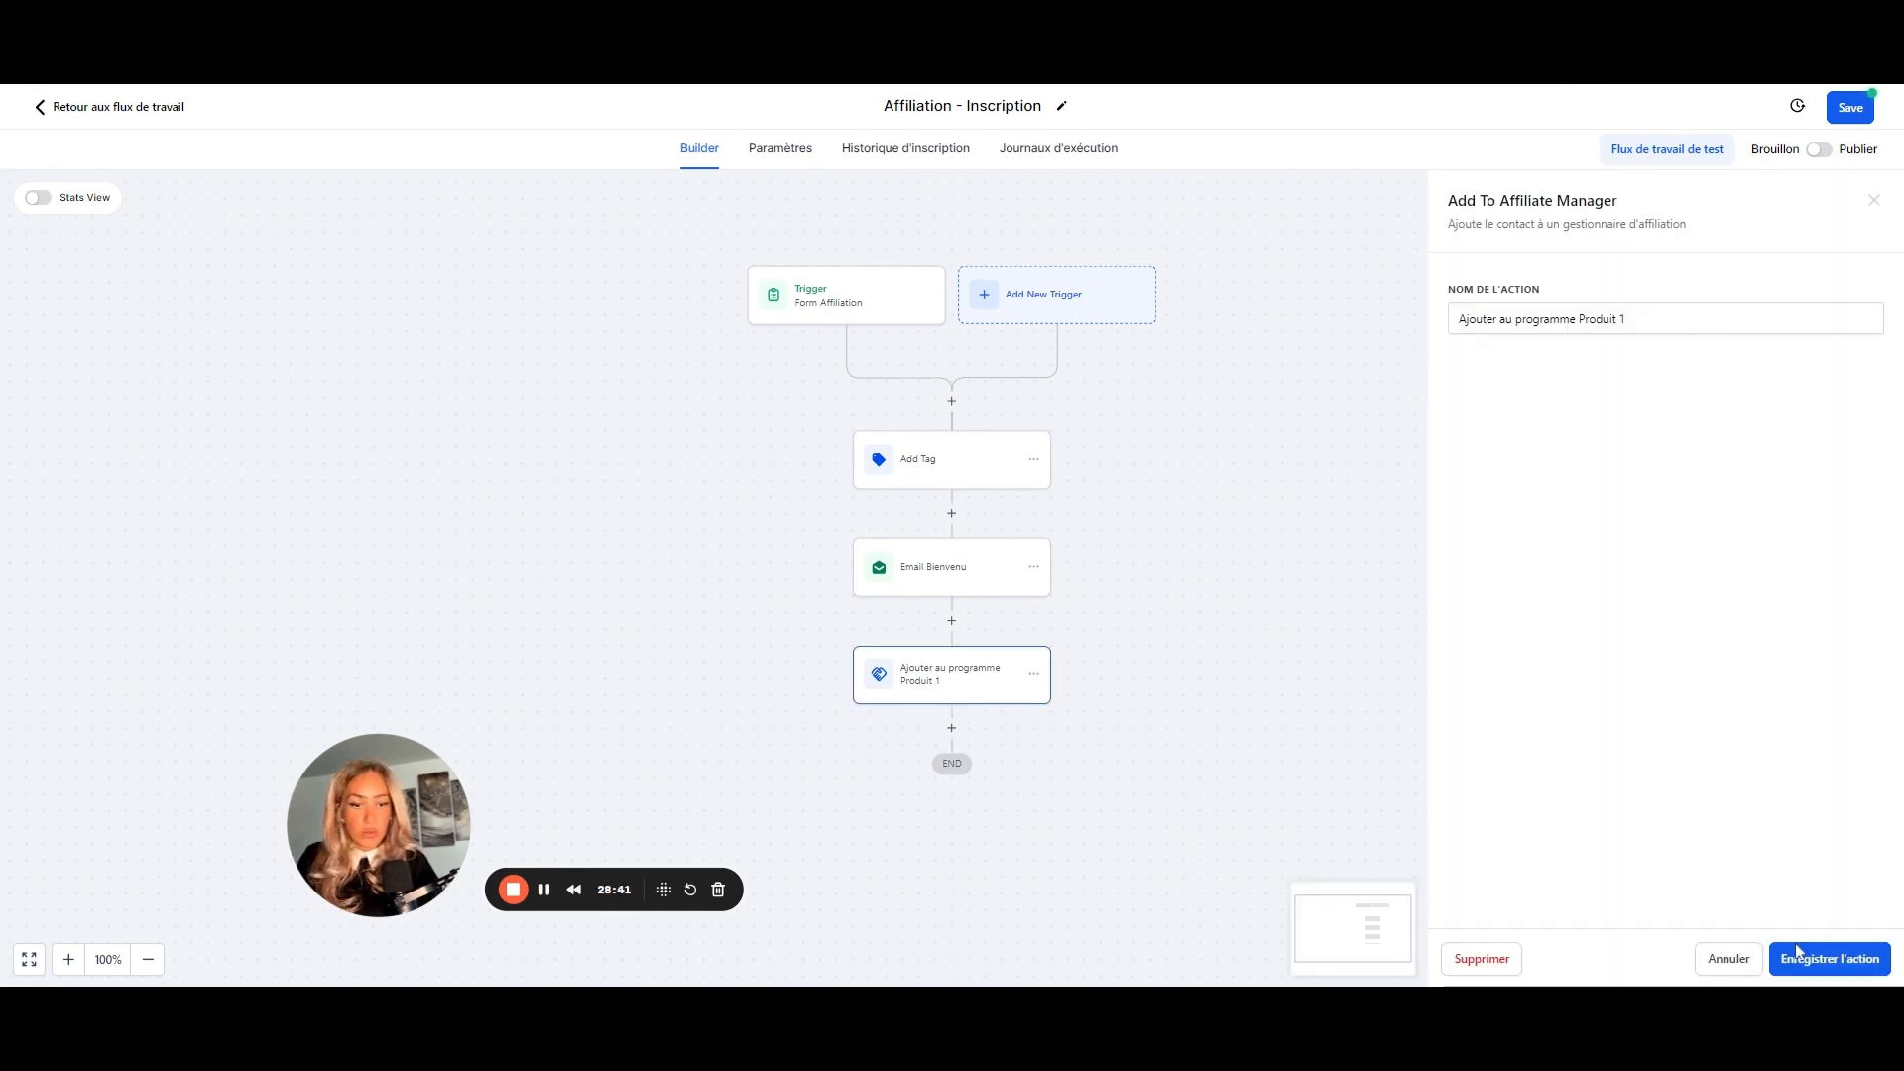
- Save the affiliate manager step and append an 'Ajouter À La Campagne D'affiliation' action
click(1797, 958)
click(952, 729)
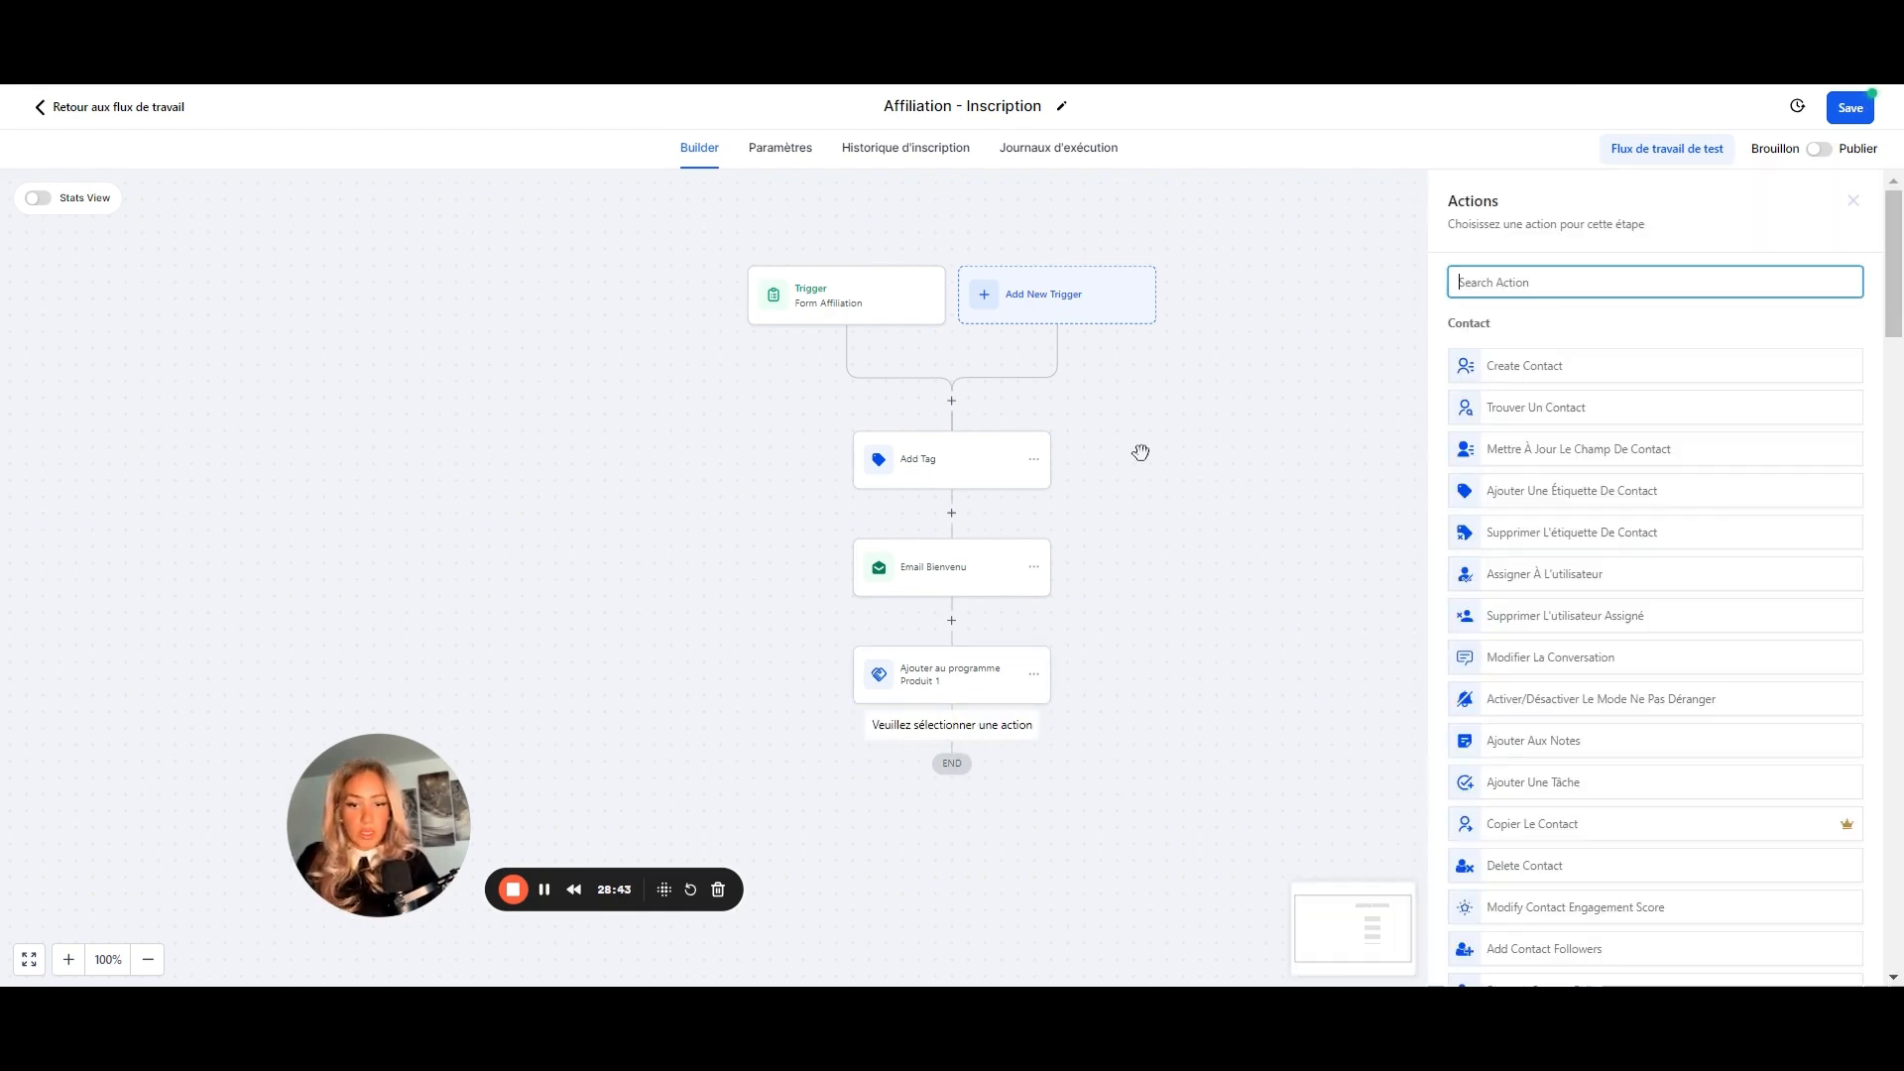
scroll(1623, 839, down, 15)
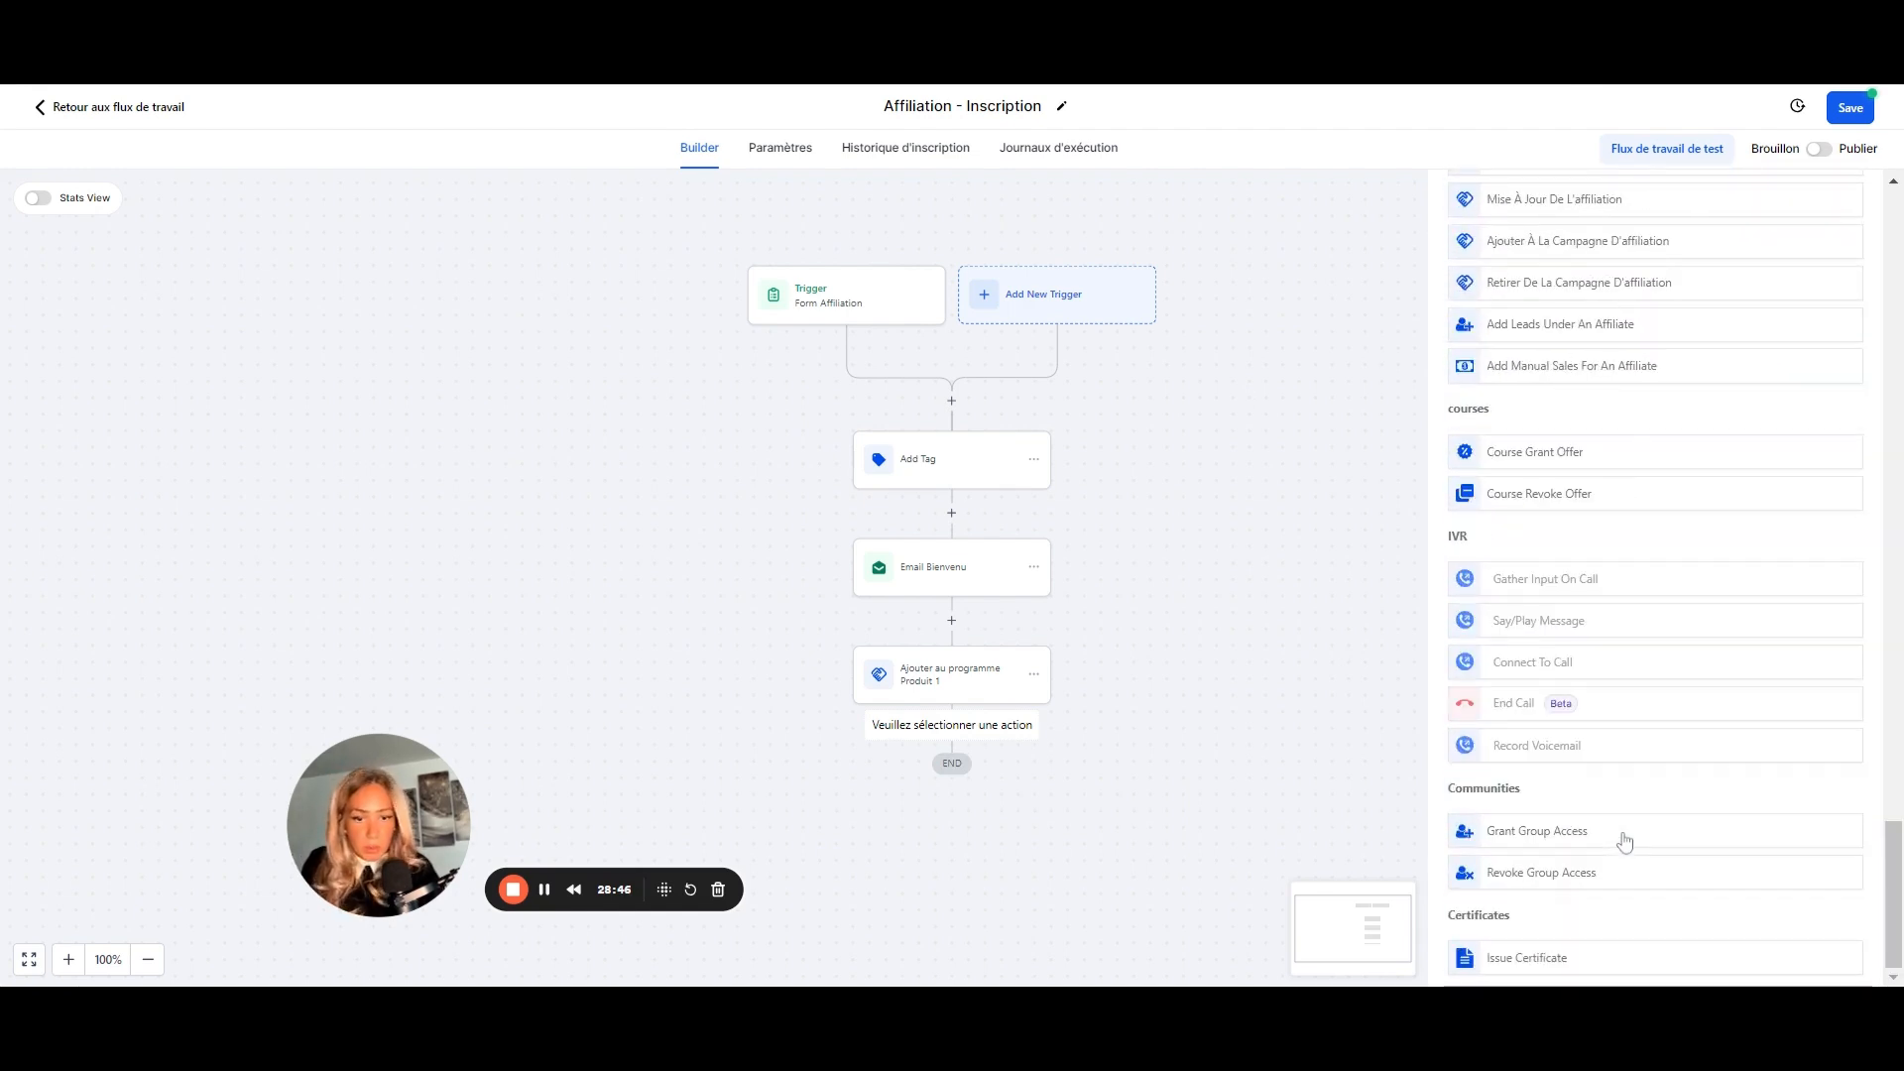
scroll(1622, 565, up, 2)
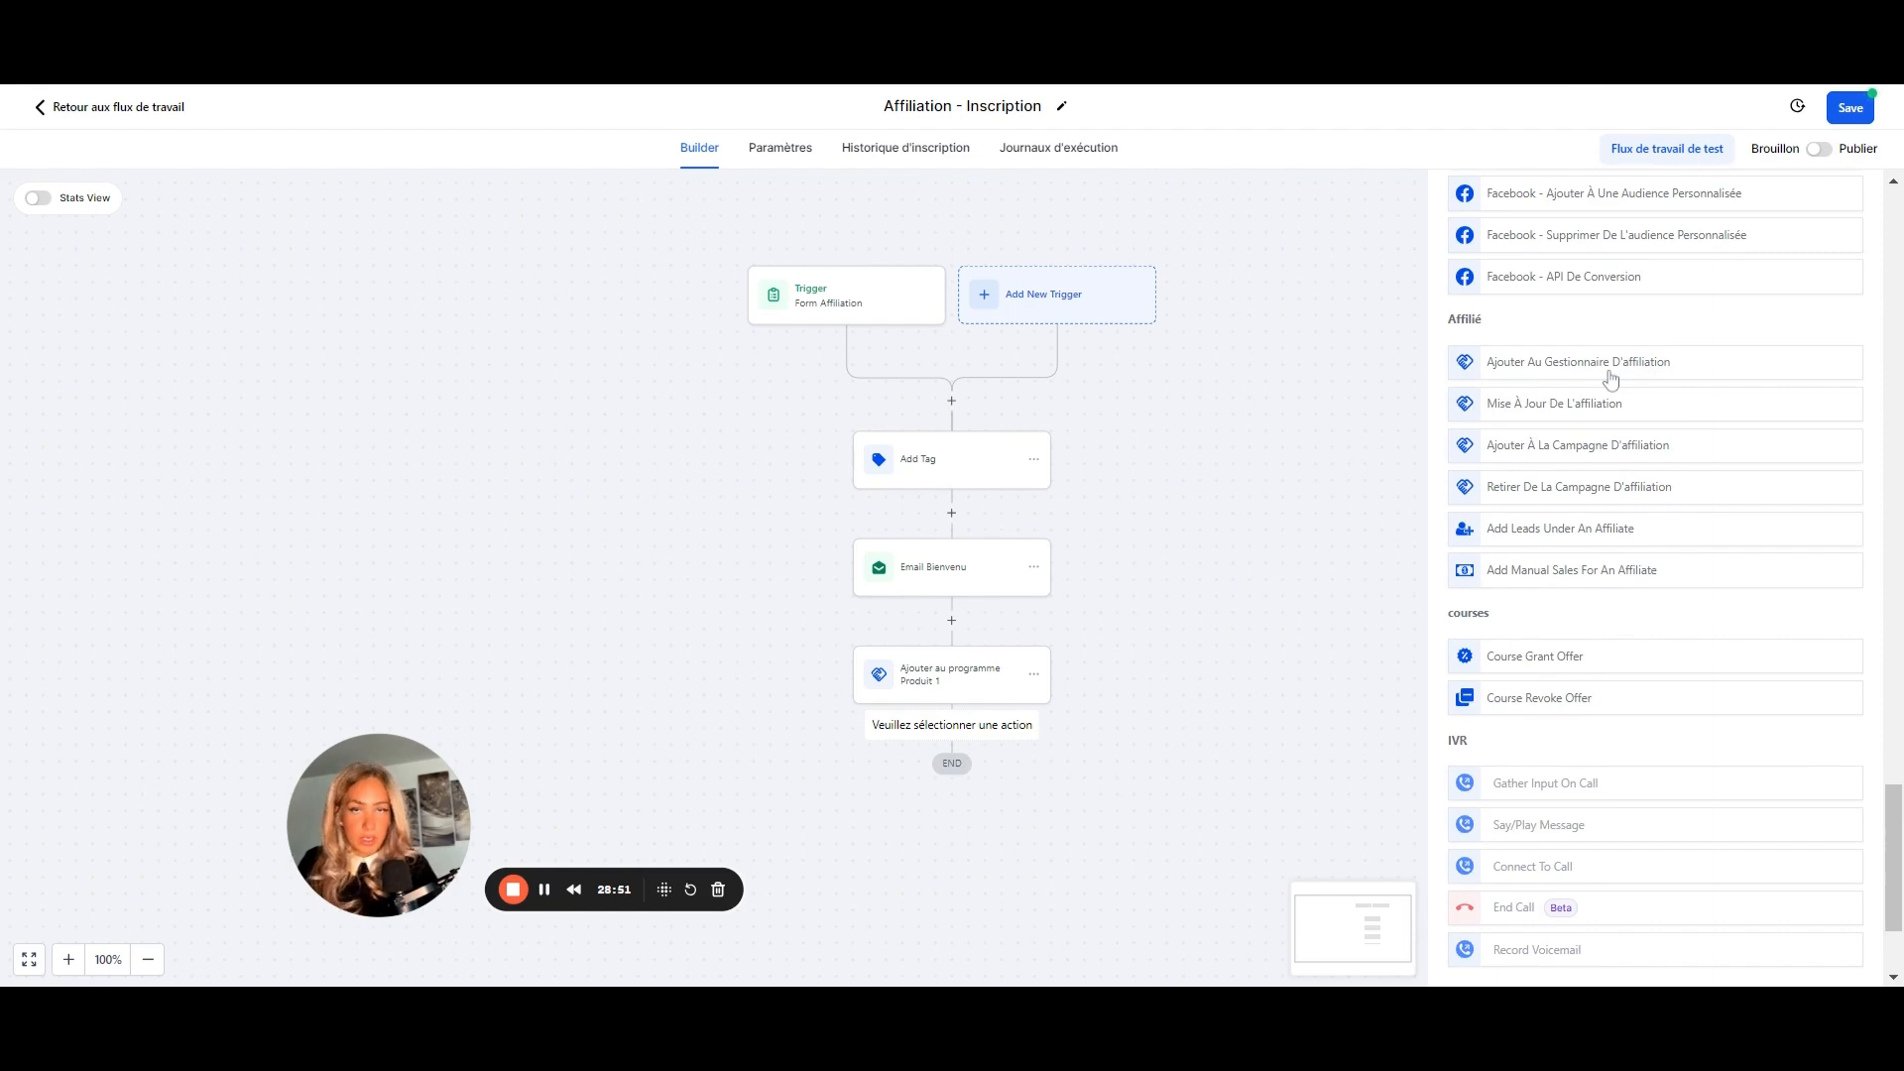
click(1539, 452)
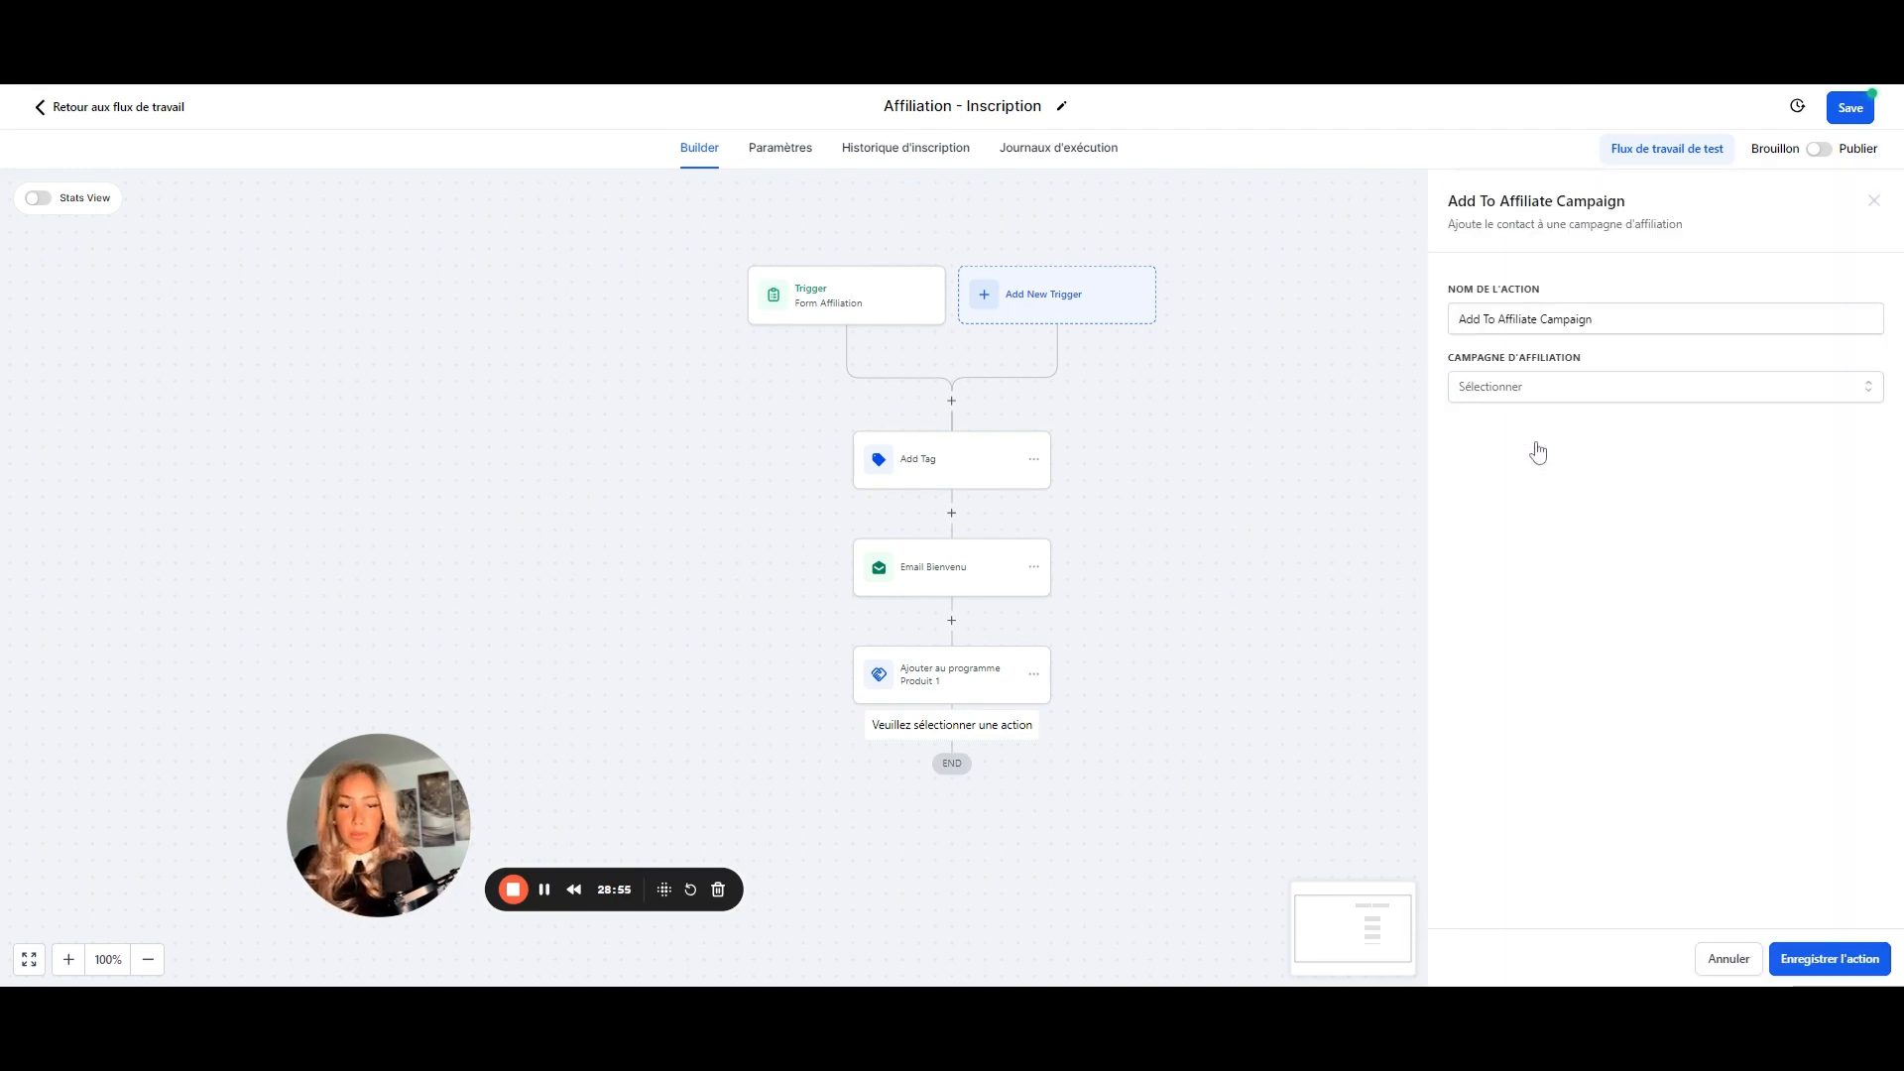
- Rename the step 'Ajouter à la campagne', select Campaign Create 2, and save it
click(1596, 319)
drag(1596, 319, 1419, 314)
text(Ajouter à la cam)
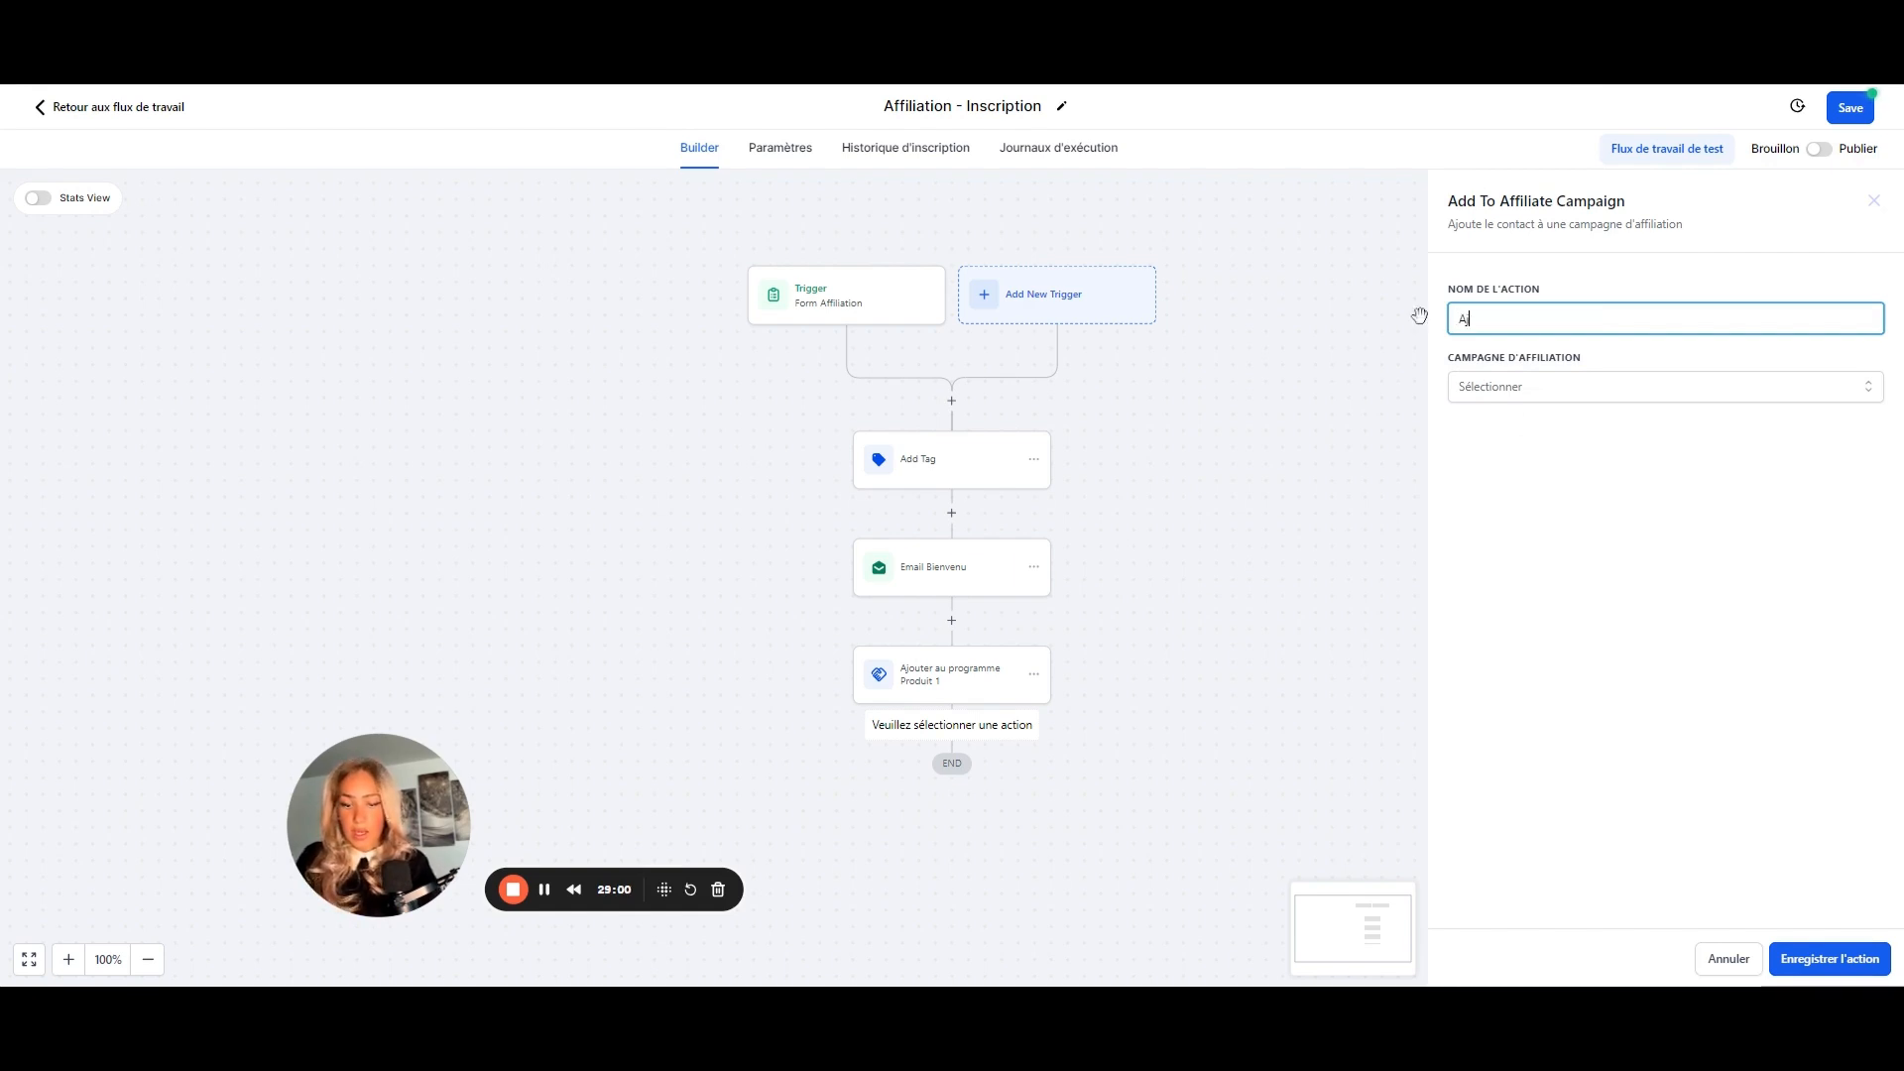
text(pagne)
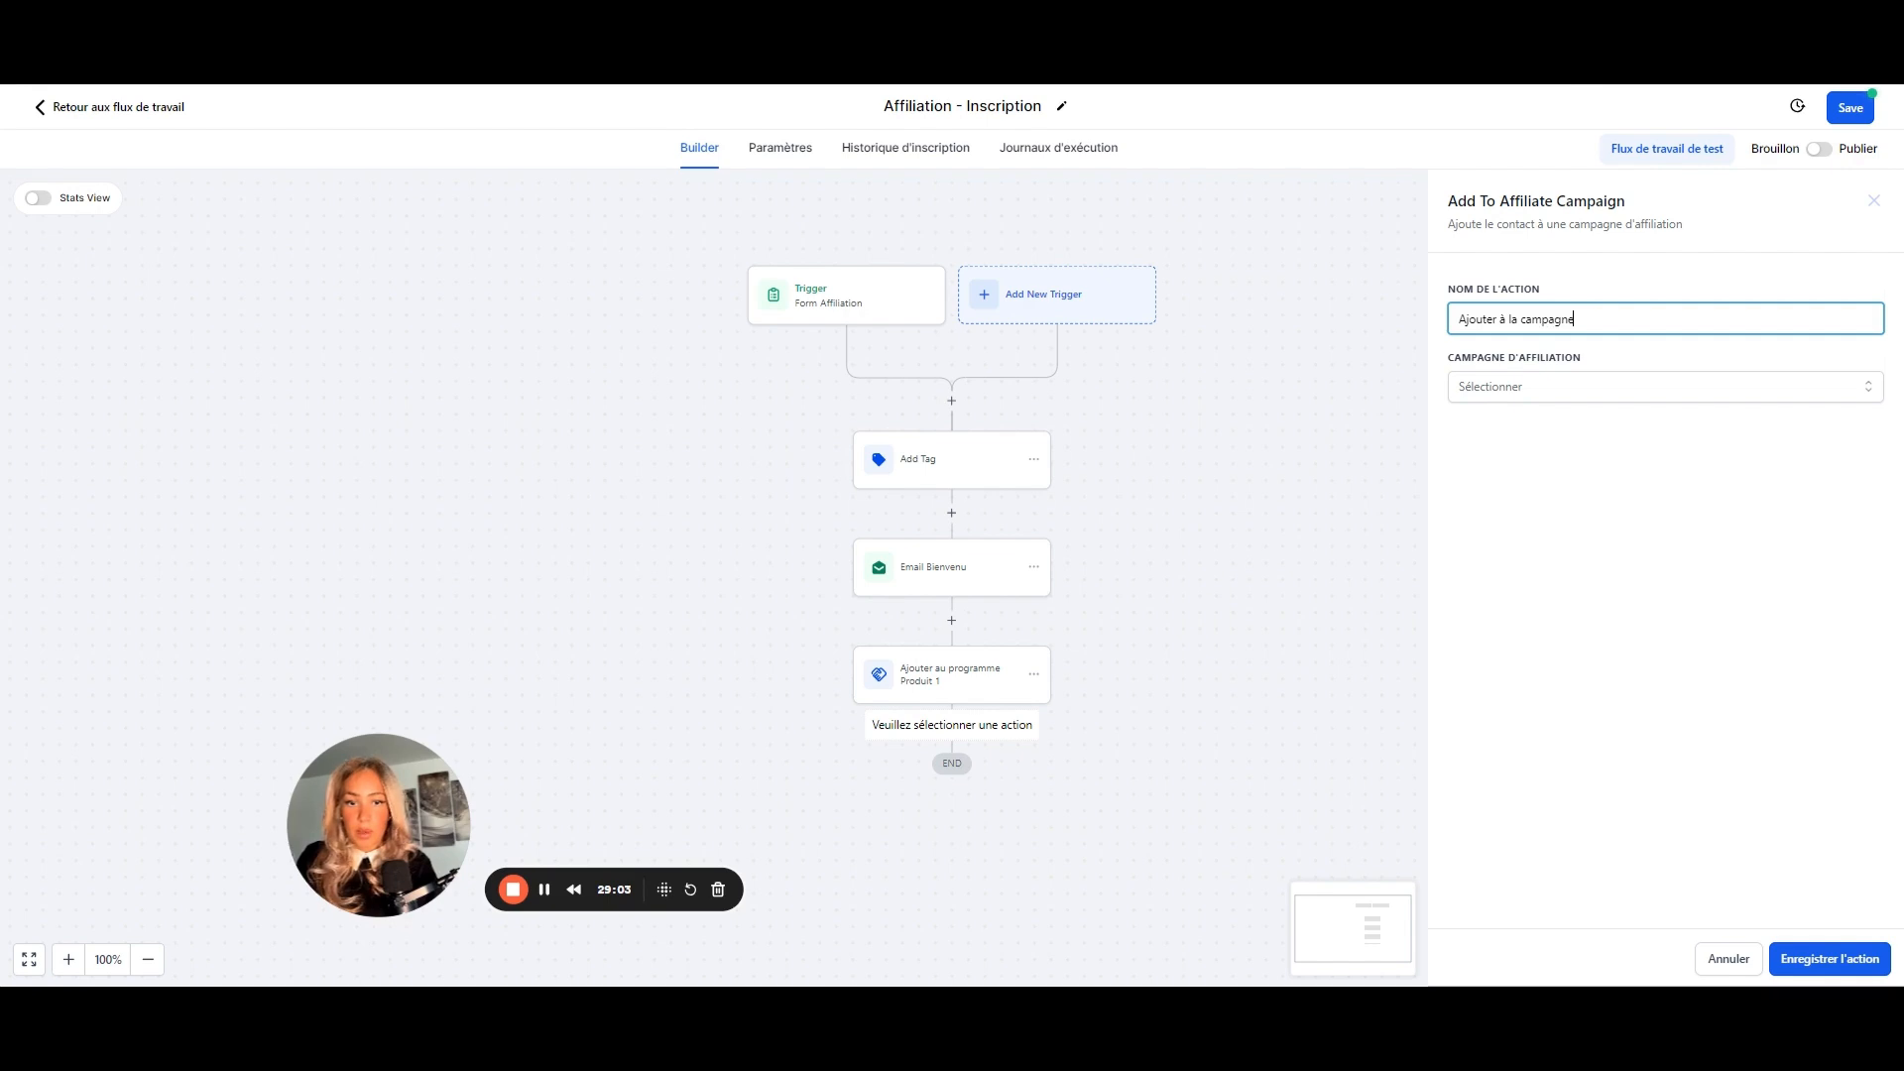
click(1533, 394)
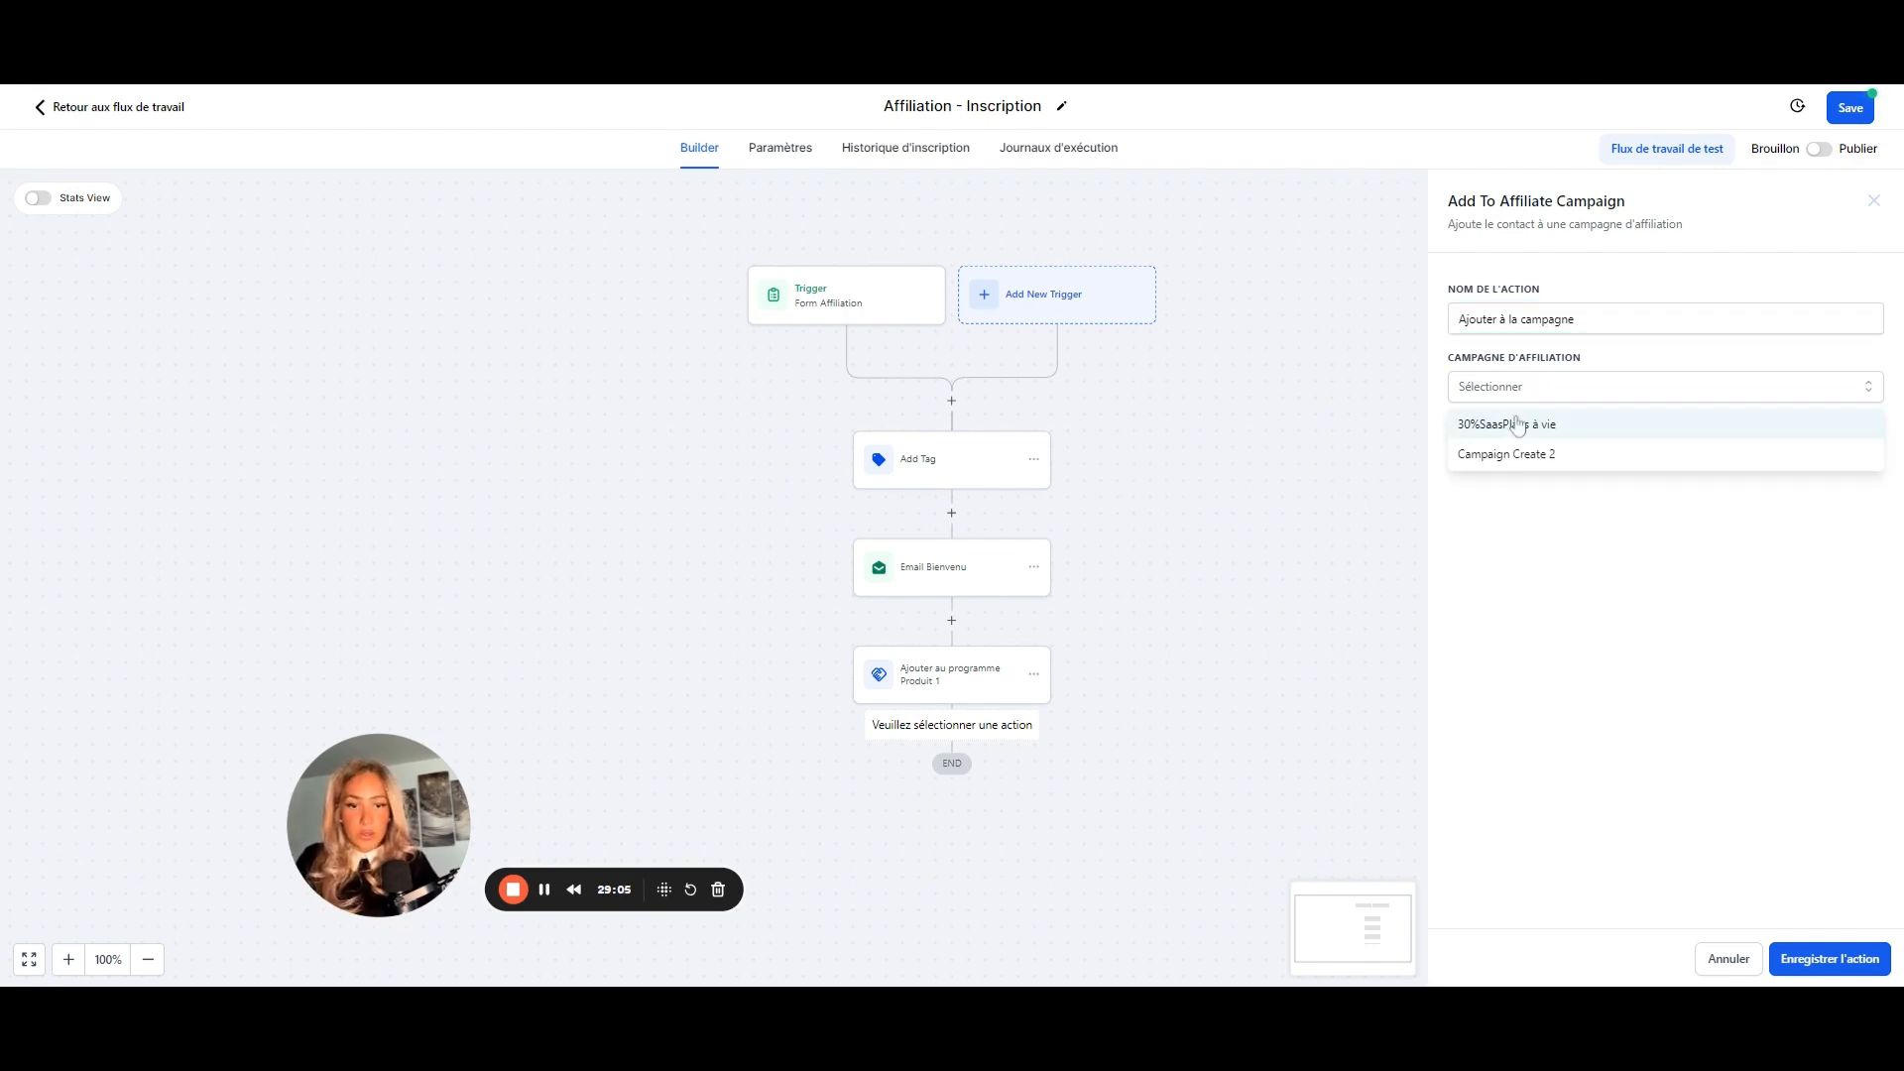
click(1494, 456)
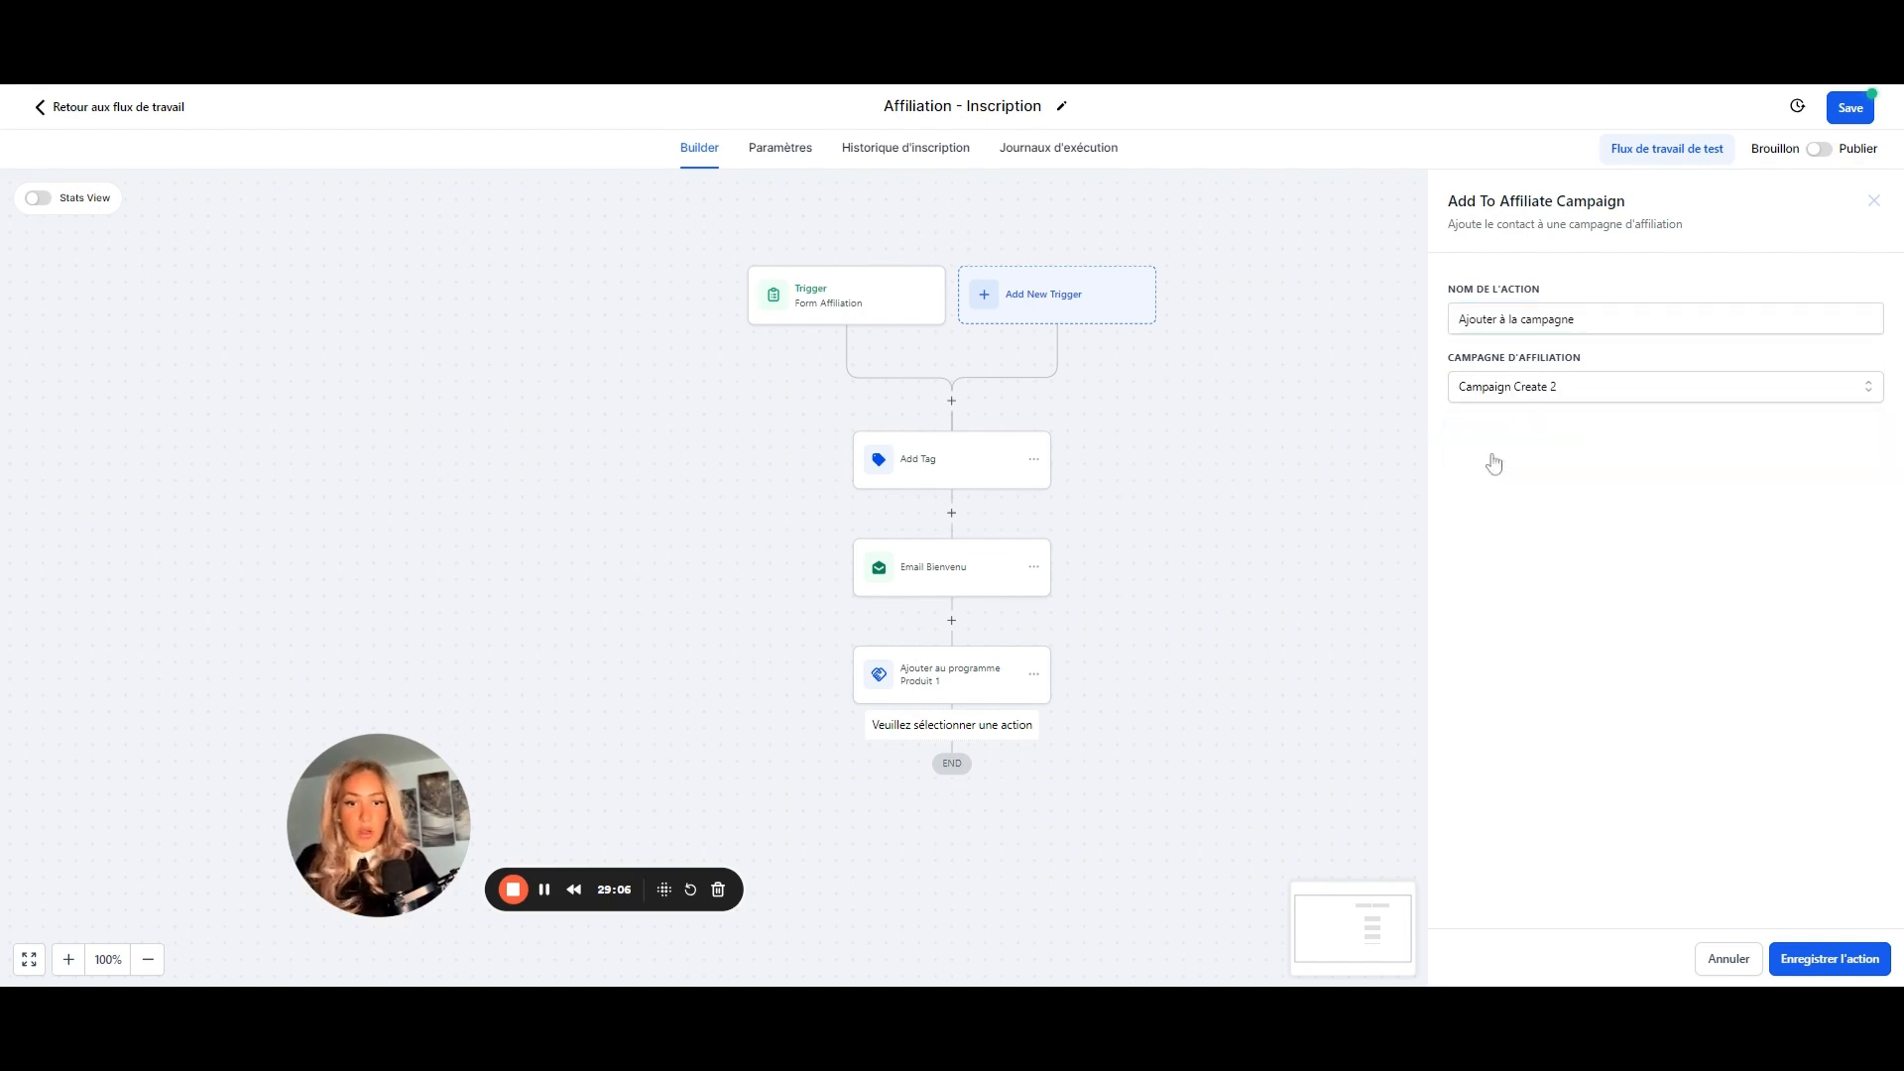
click(1811, 966)
click(953, 836)
- Browse the Actions list, then dismiss it so the workflow ends at Ajouter à la campagne
scroll(1529, 516, down, 8)
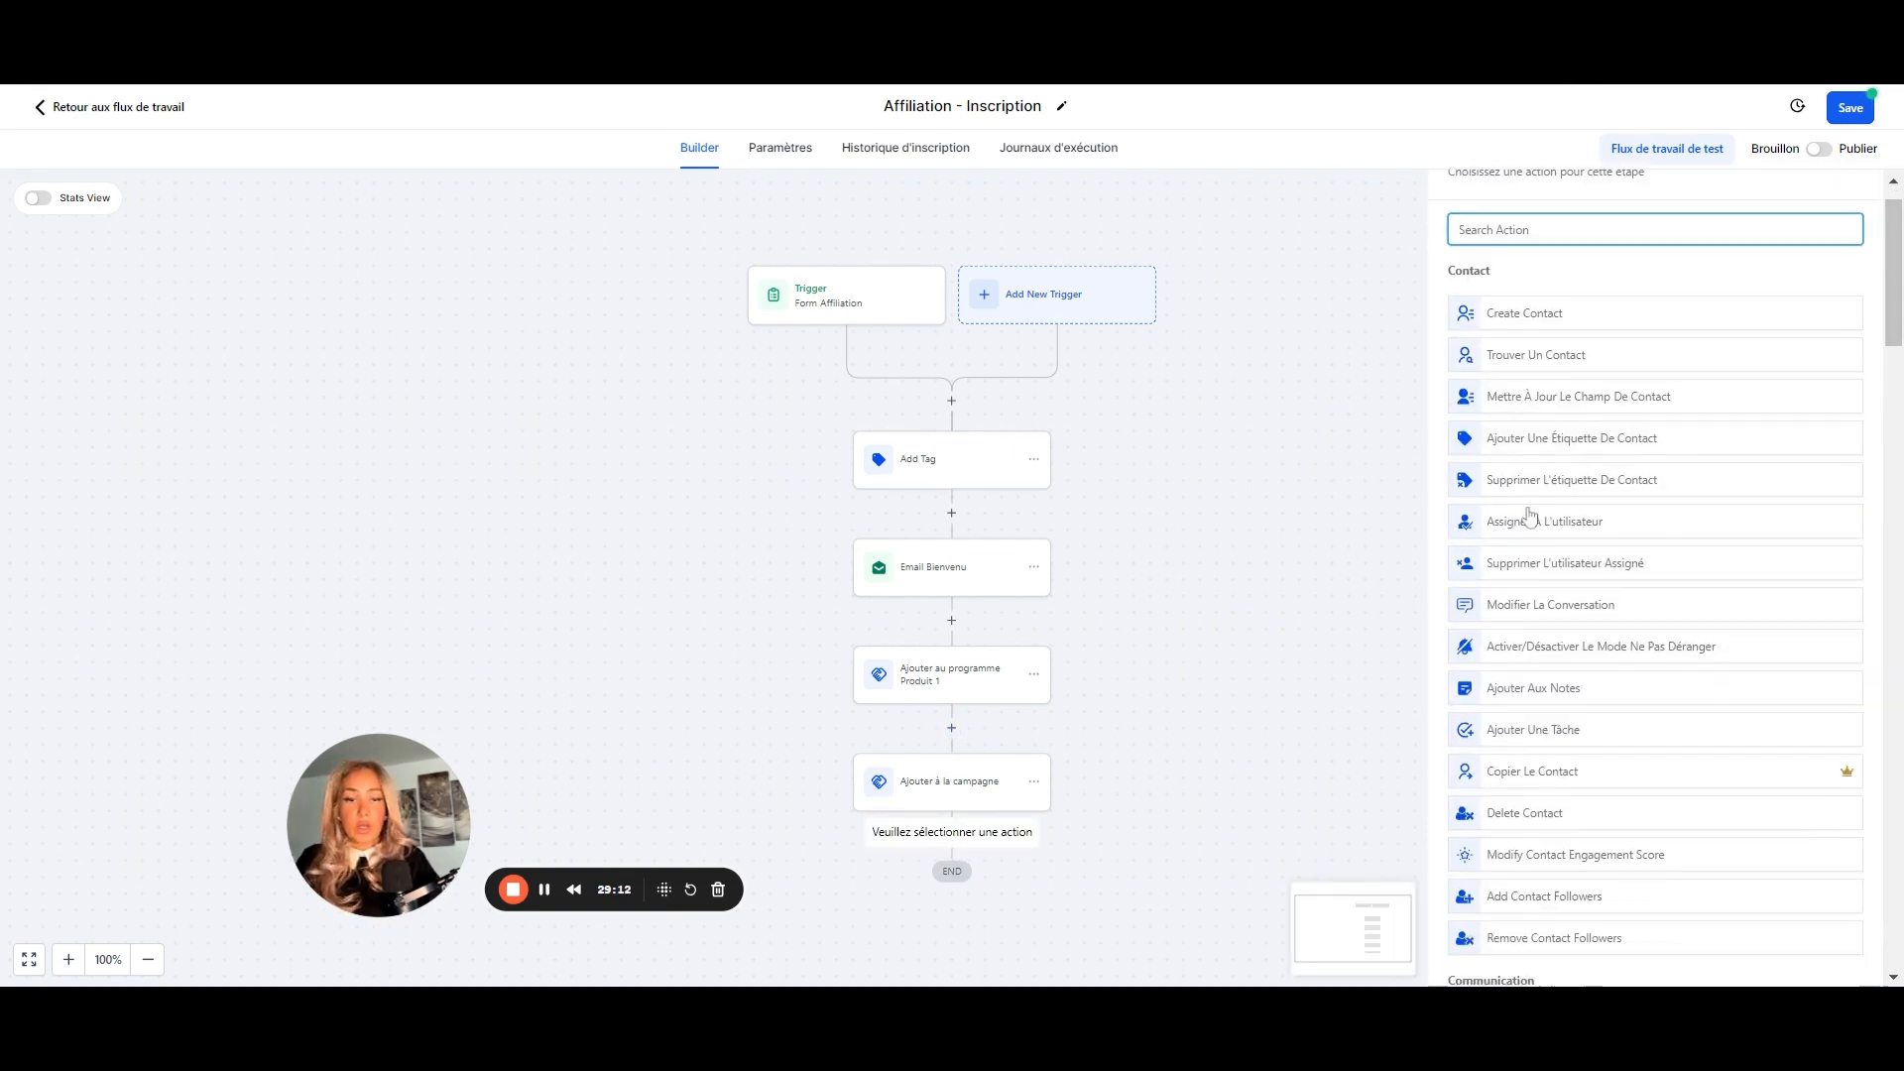
scroll(1654, 579, down, 20)
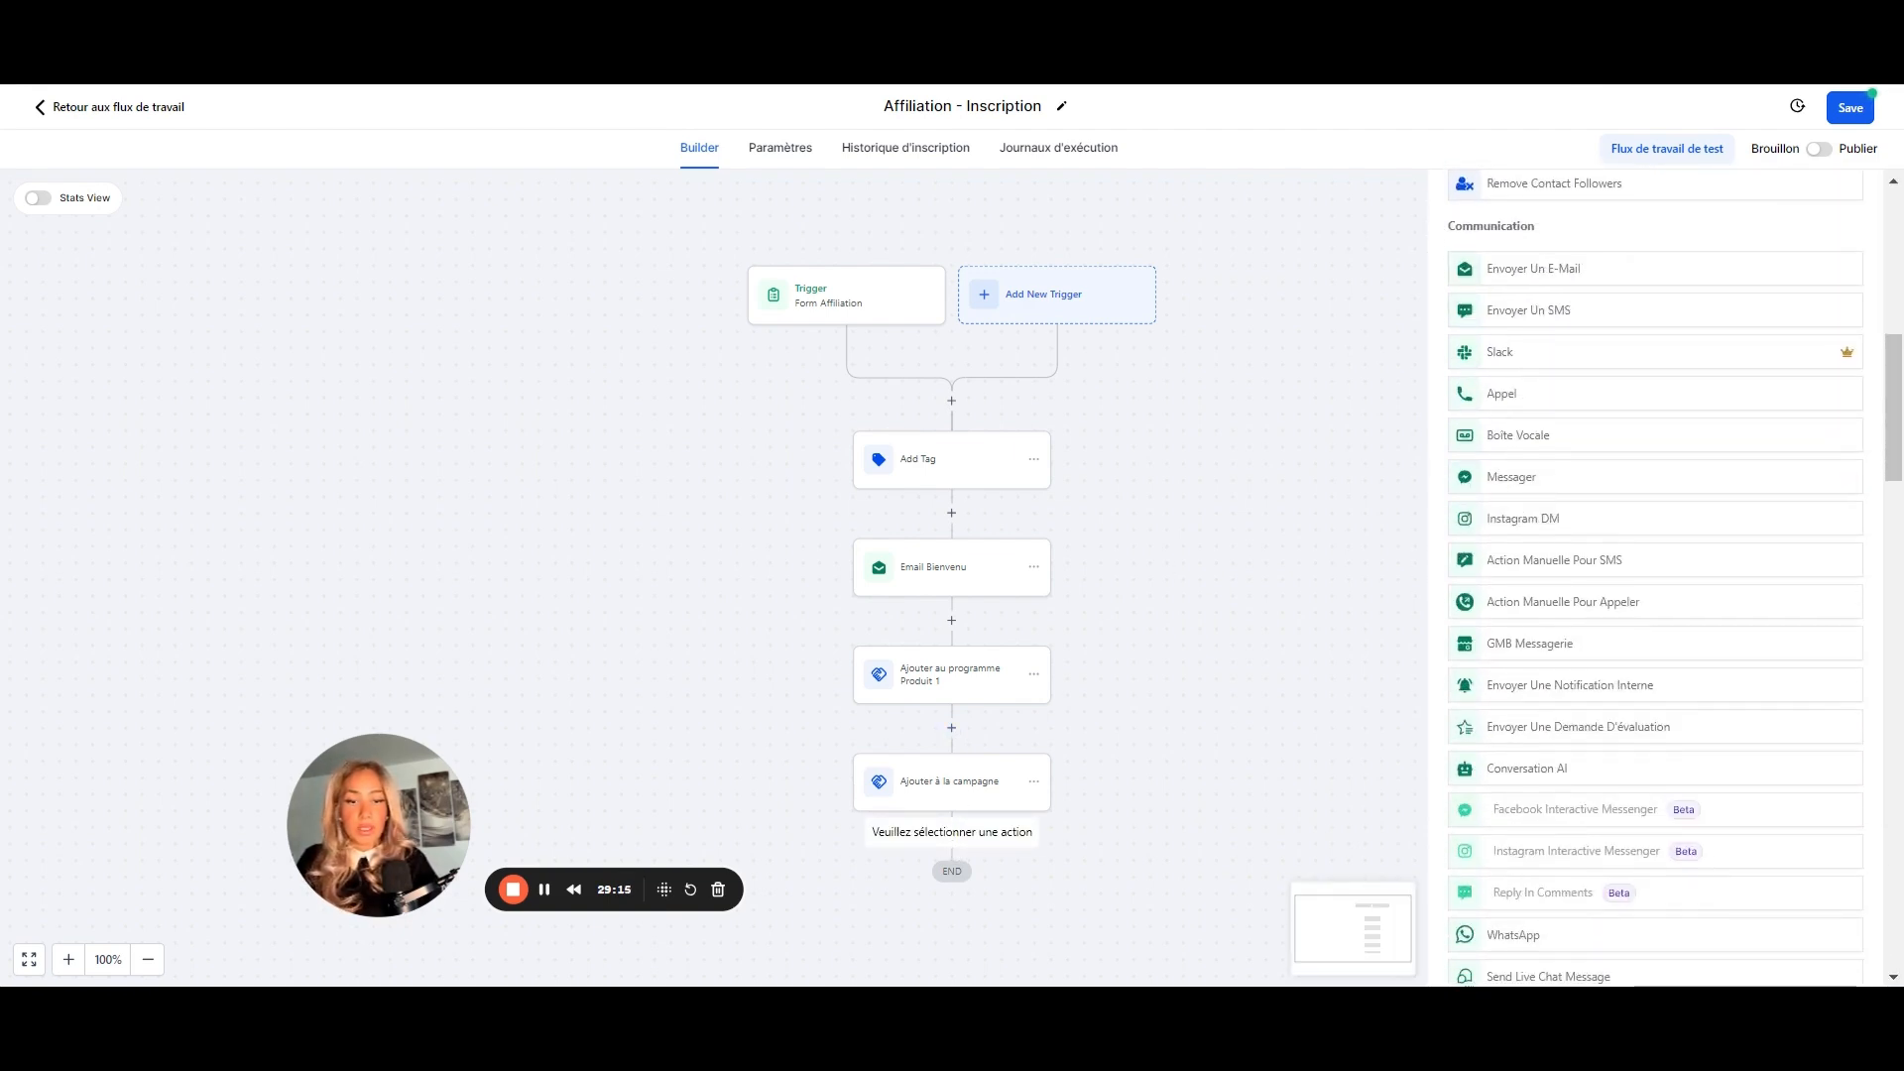
scroll(1632, 565, up, 3)
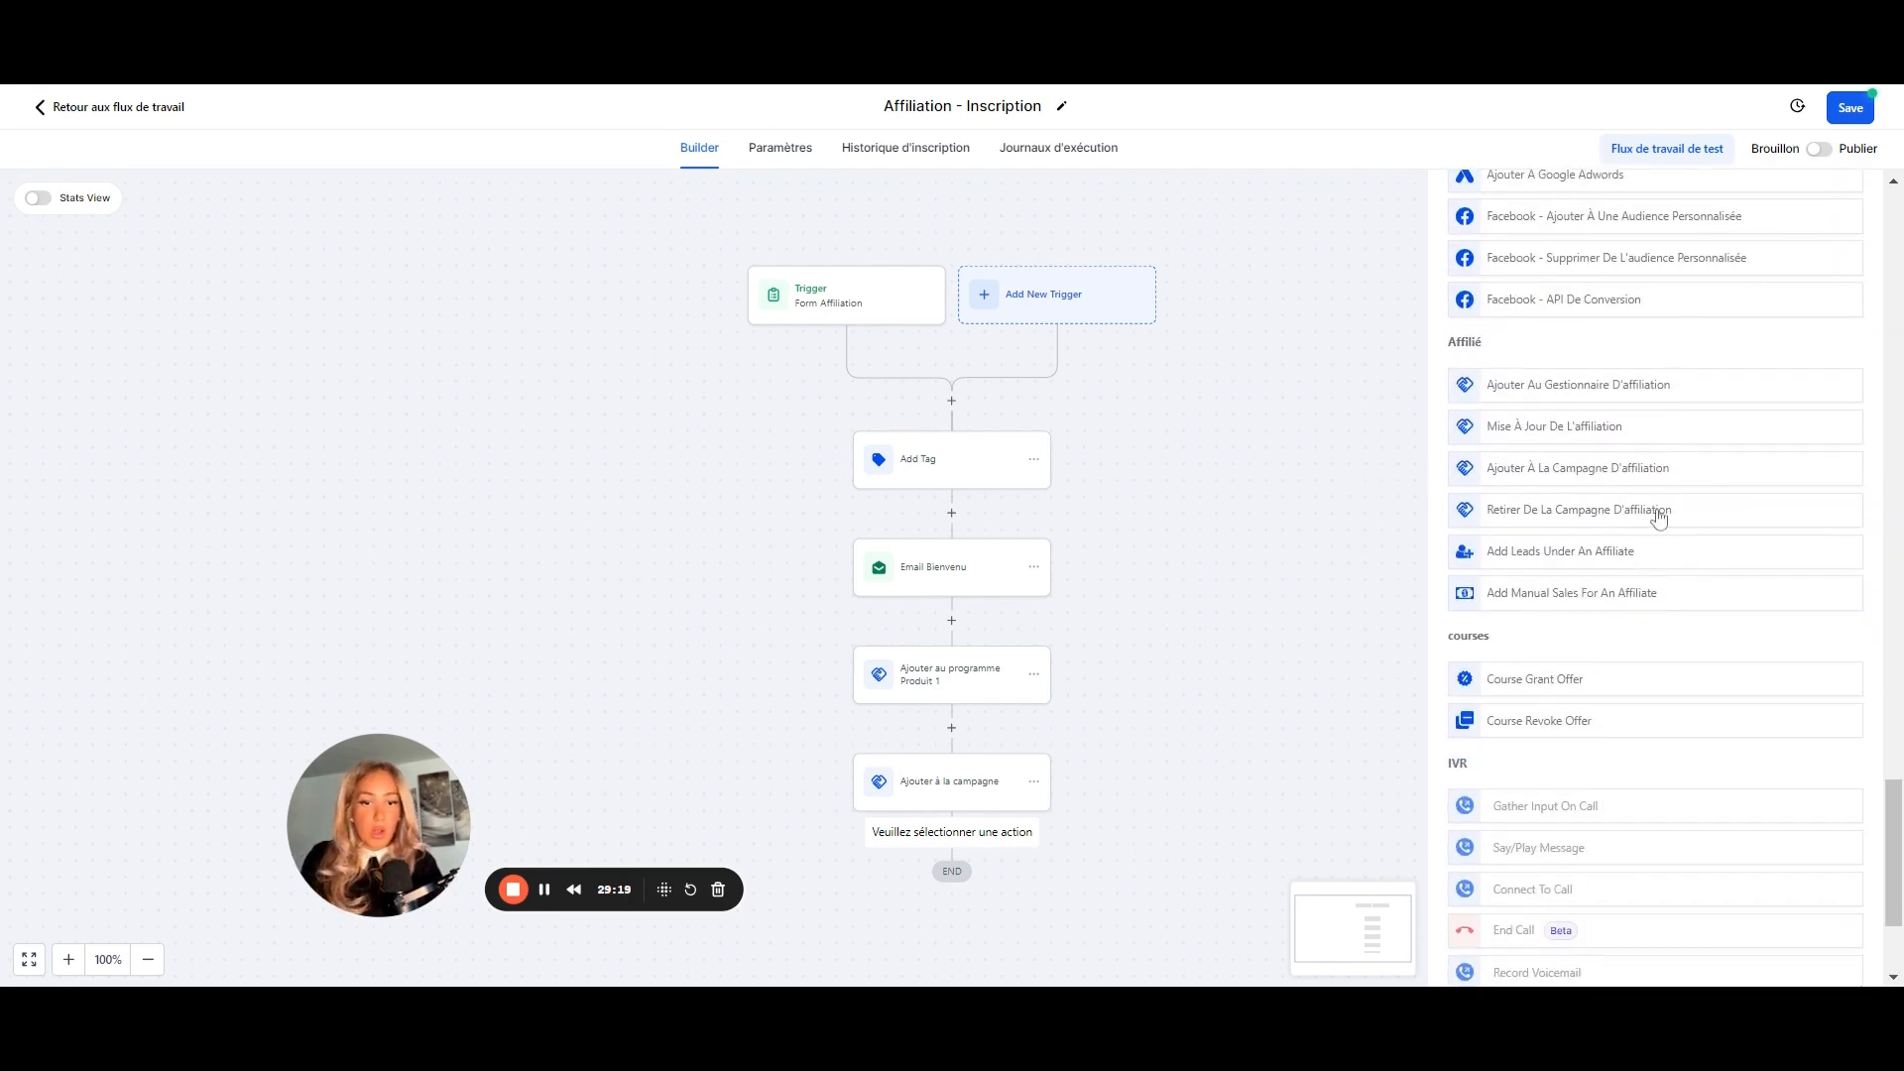
scroll(1686, 525, down, 1)
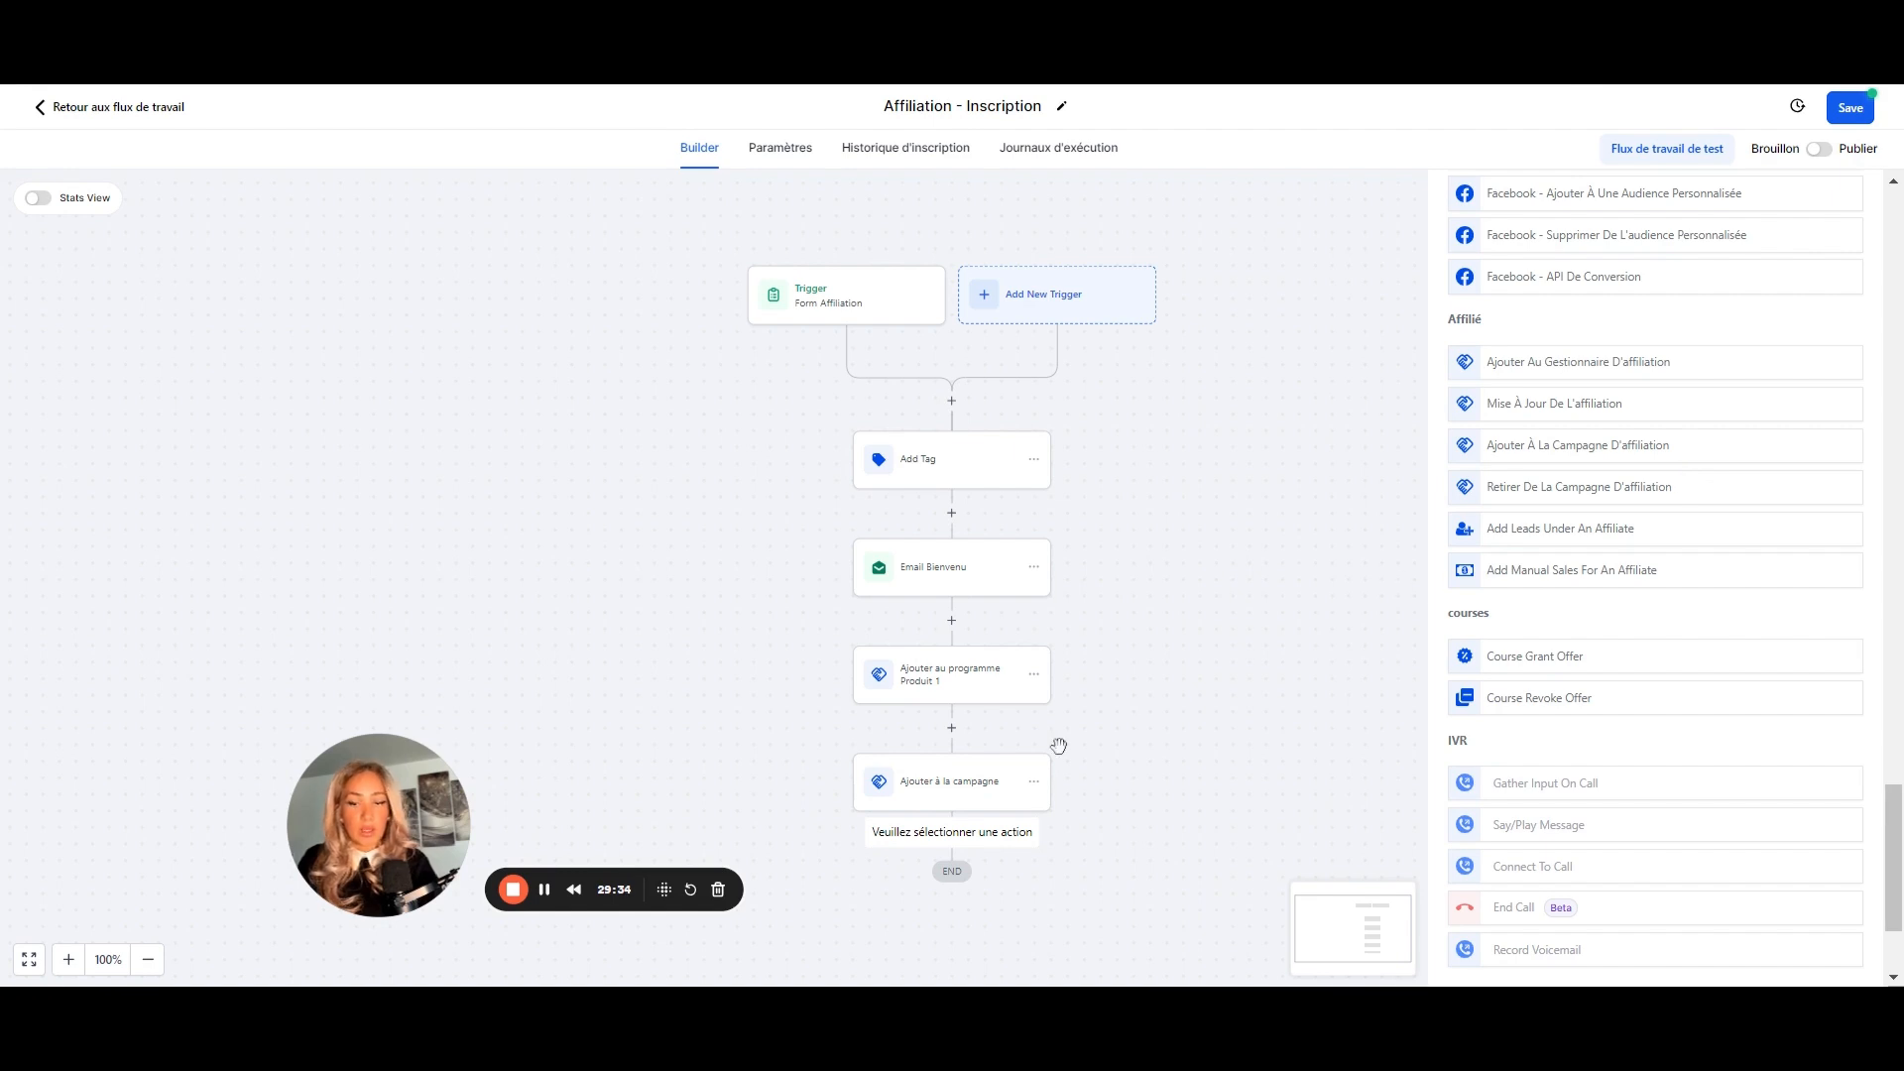
click(1144, 736)
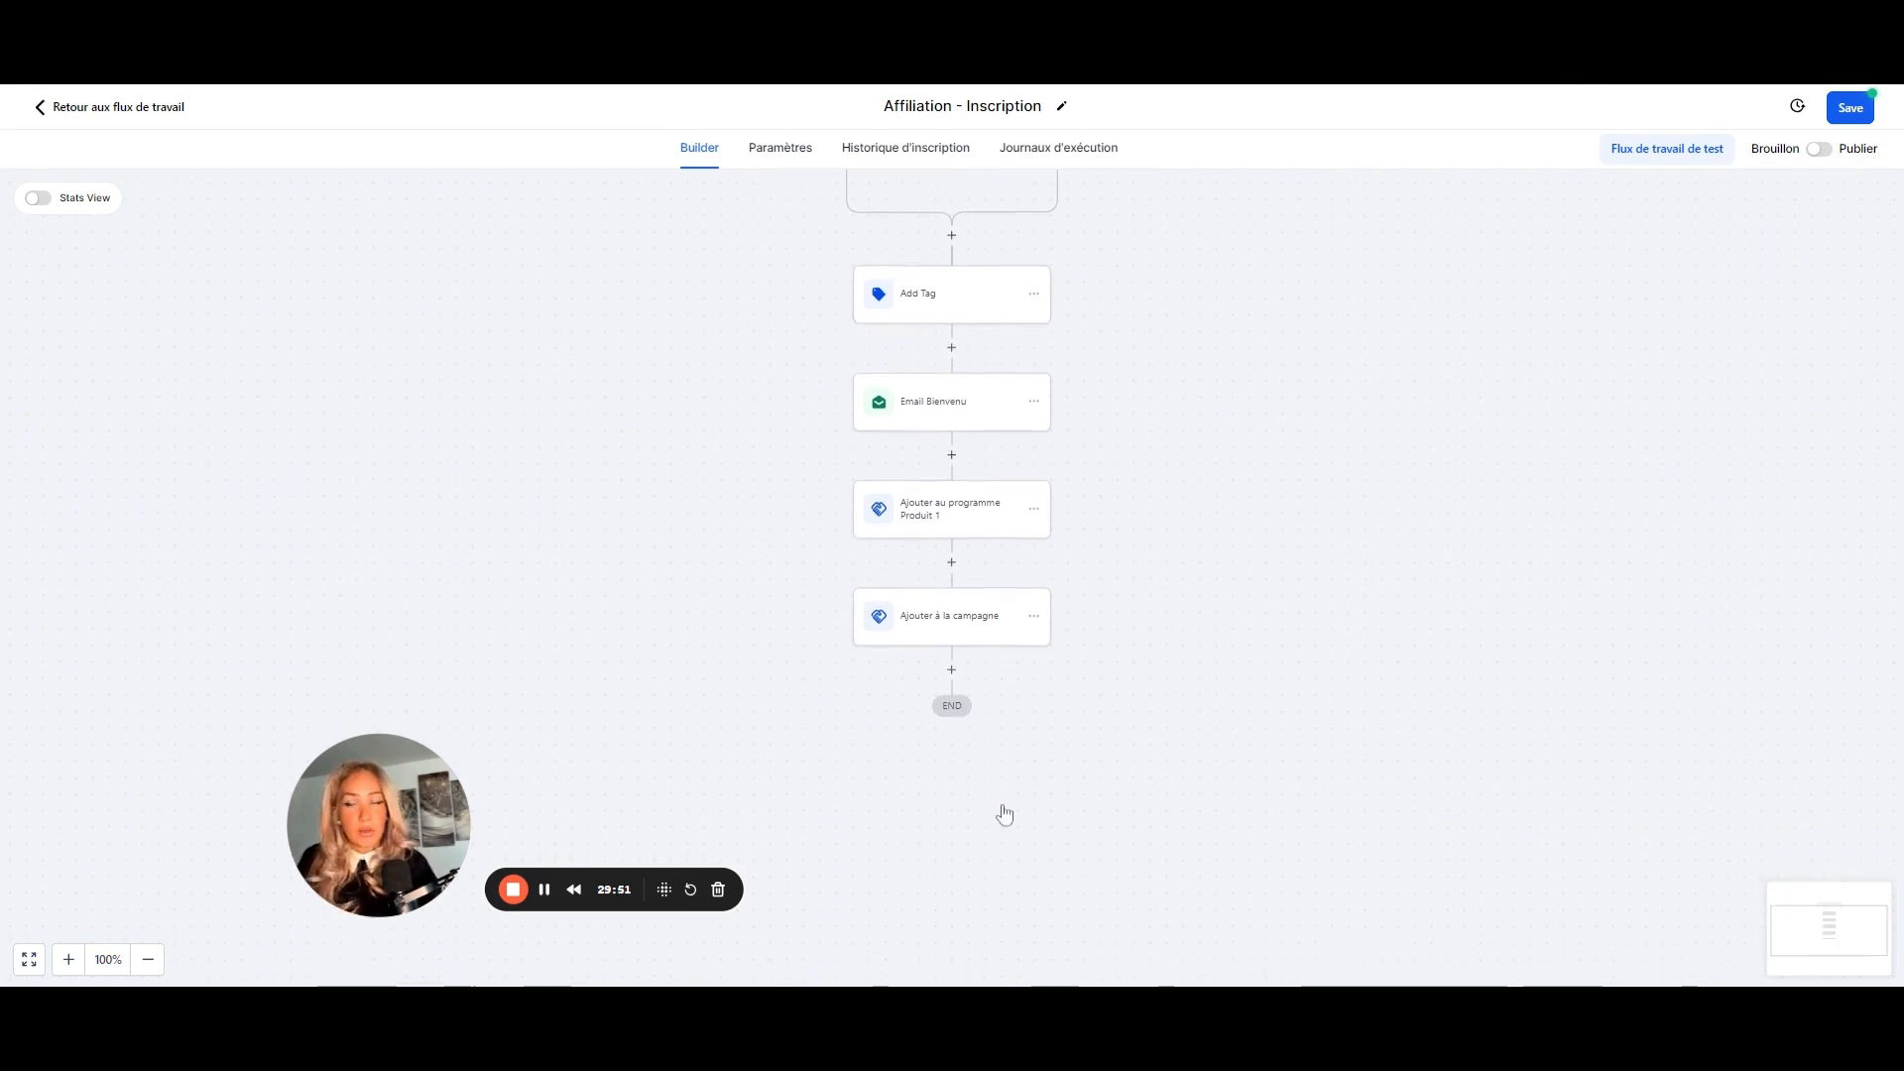
scroll(1360, 652, up, 2)
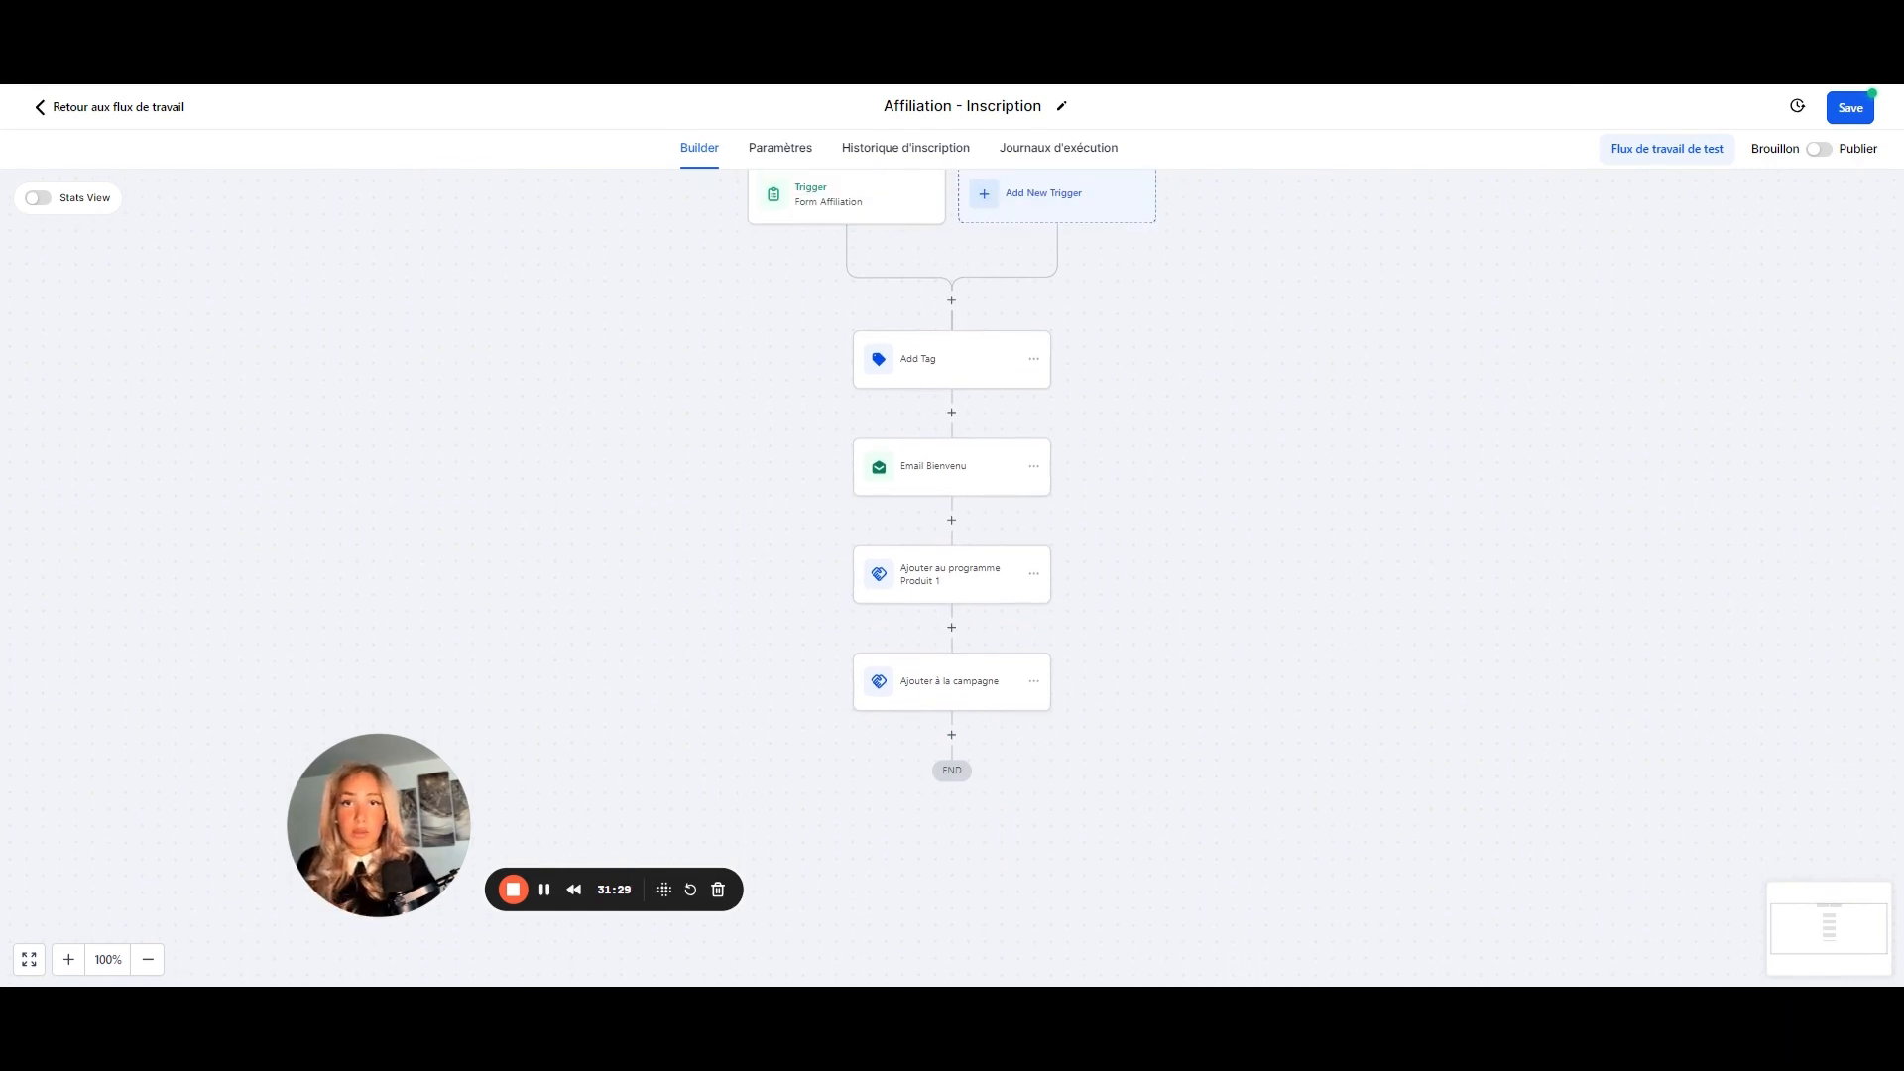